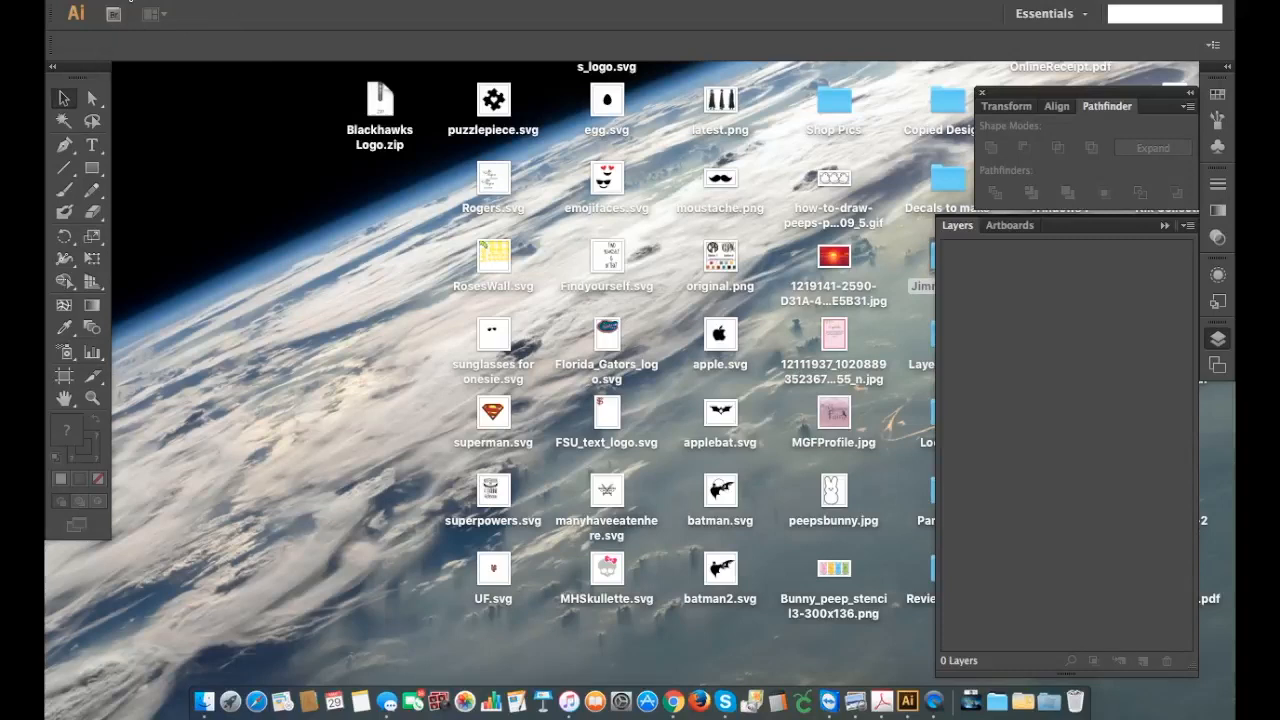
# Step: Create a new document 11.25 in wide and 11.25 in high
pyautogui.click(131, 0)
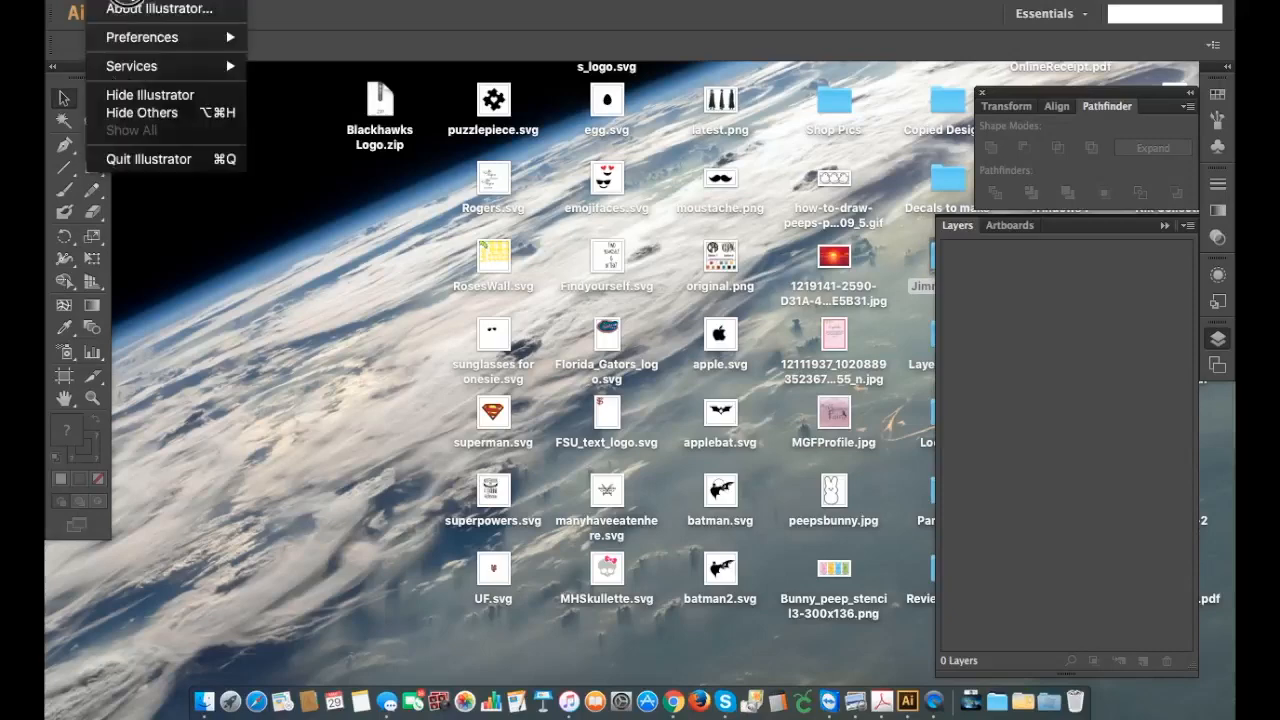
pyautogui.click(188, 0)
pyautogui.click(190, 0)
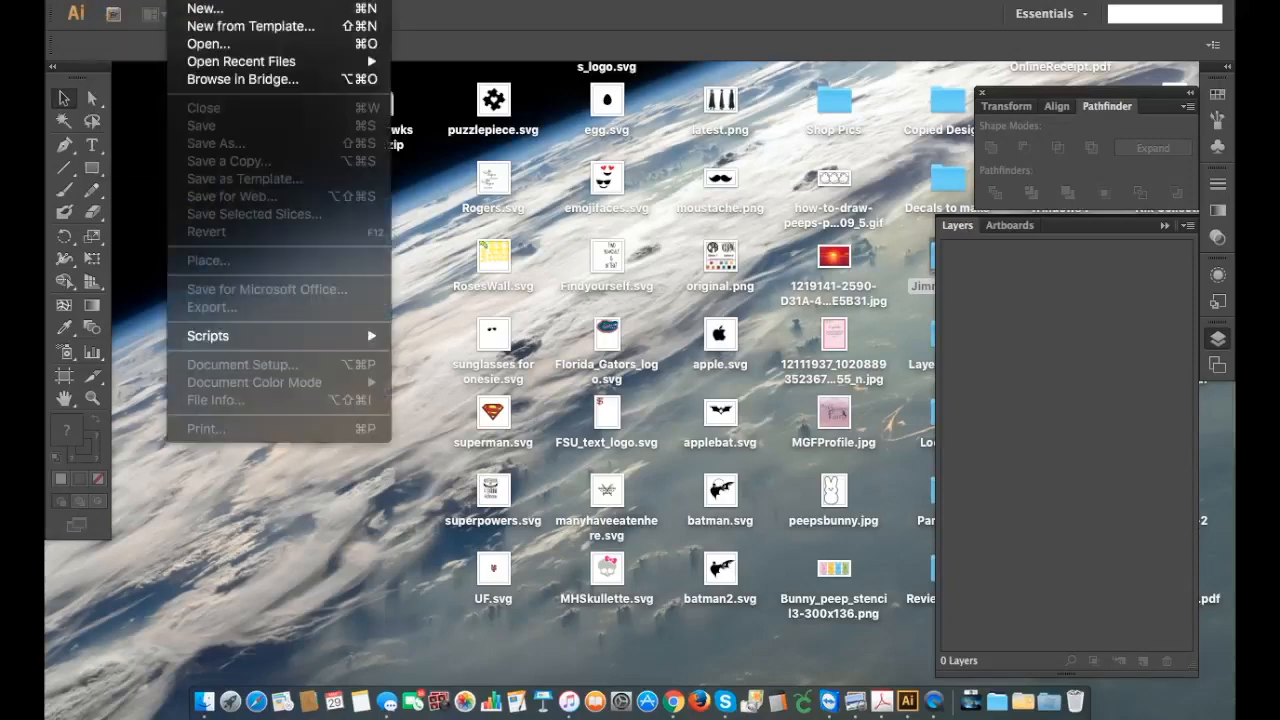
pyautogui.click(191, 10)
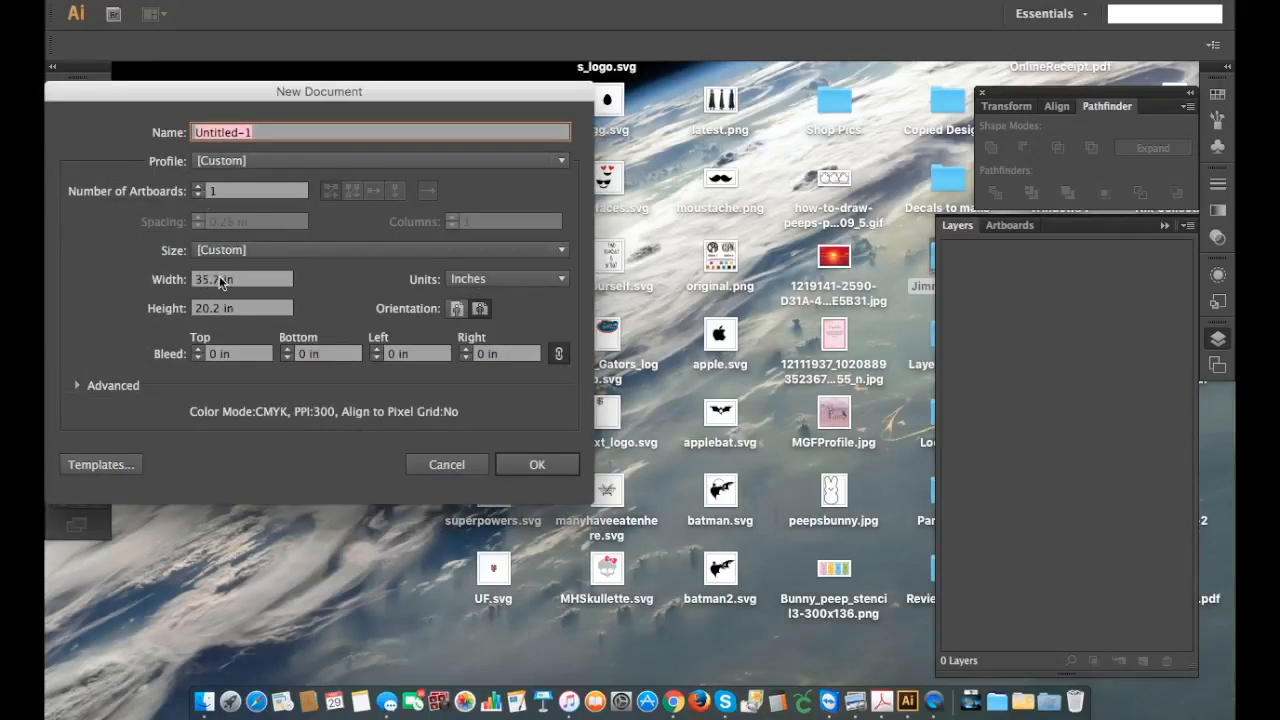
pyautogui.click(219, 280)
pyautogui.write('11.2')
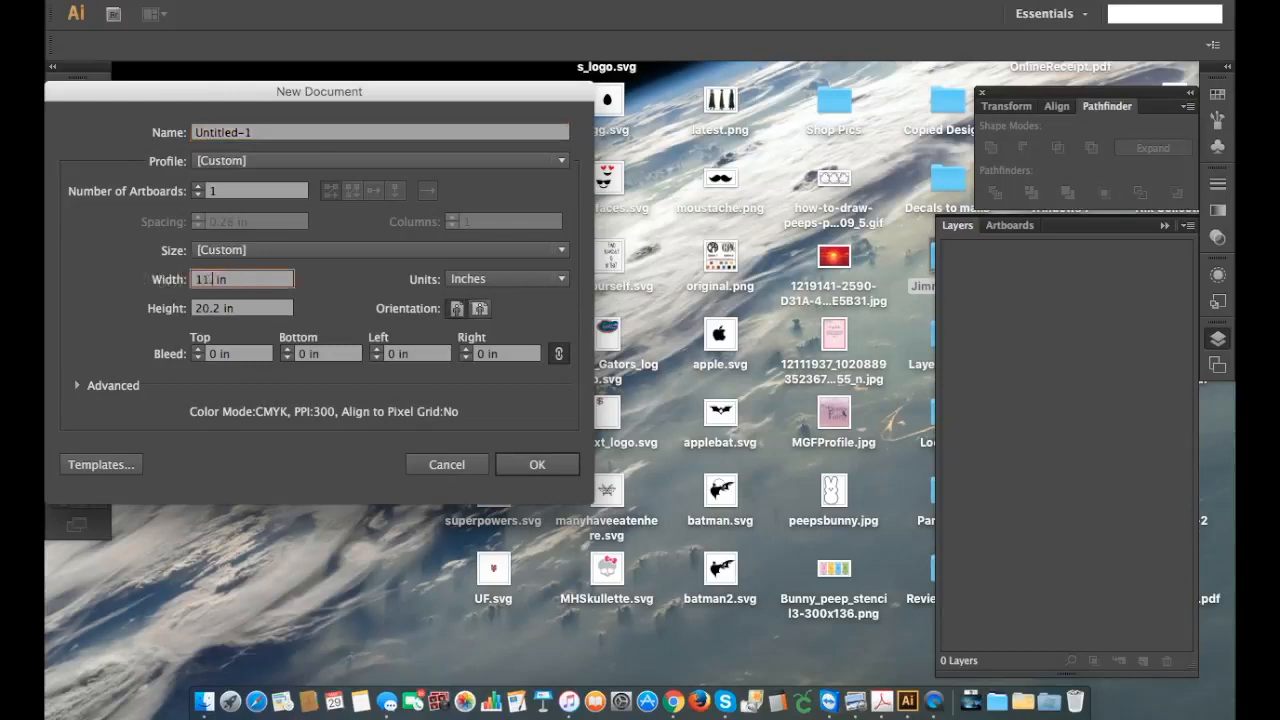
pyautogui.write('5')
pyautogui.click(146, 316)
pyautogui.write('11.25')
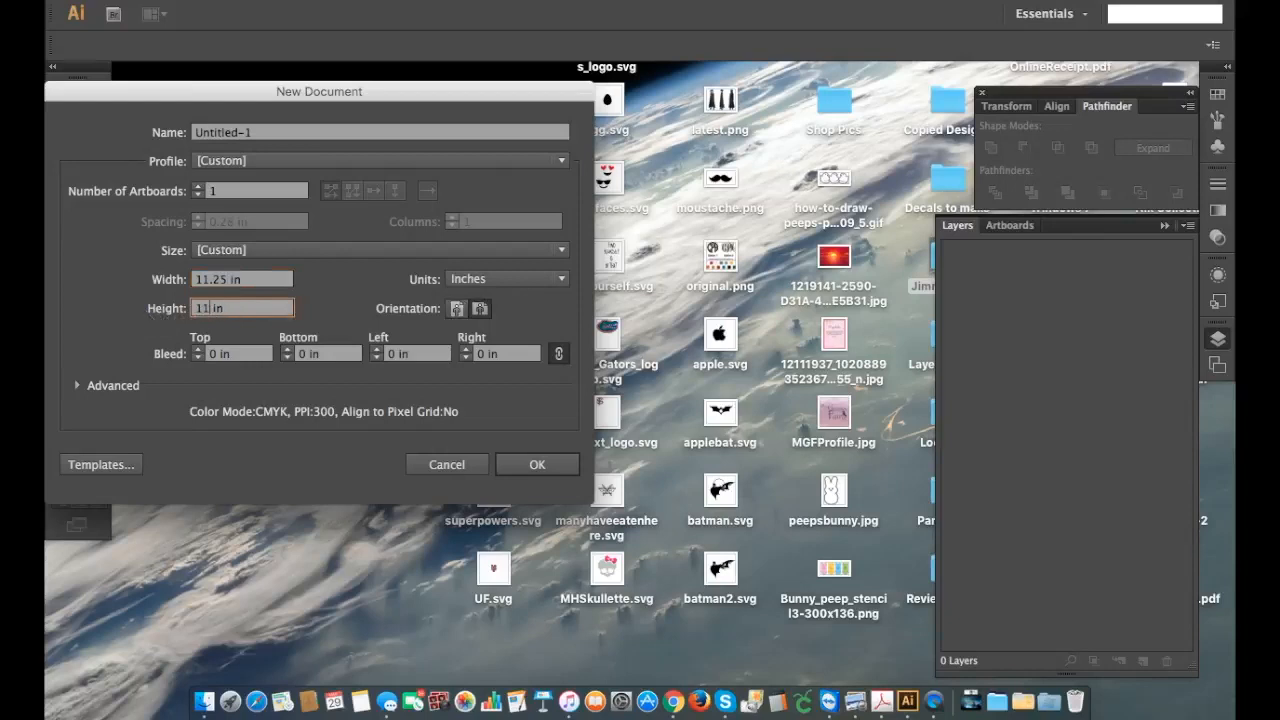
pyautogui.click(521, 464)
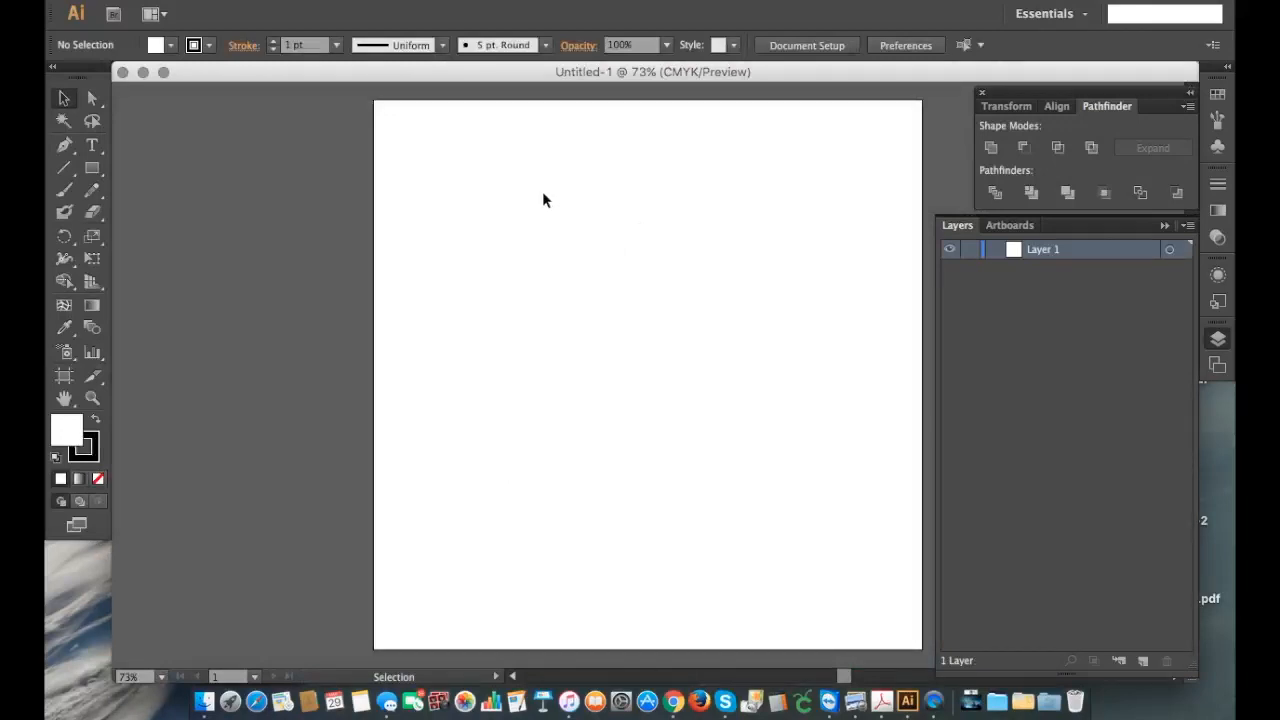
# Step: Place Garfield.jpg from the Desktop's Layer Tutorial folder as a linked image and shift it toward the artboard's left edge
pyautogui.click(176, 2)
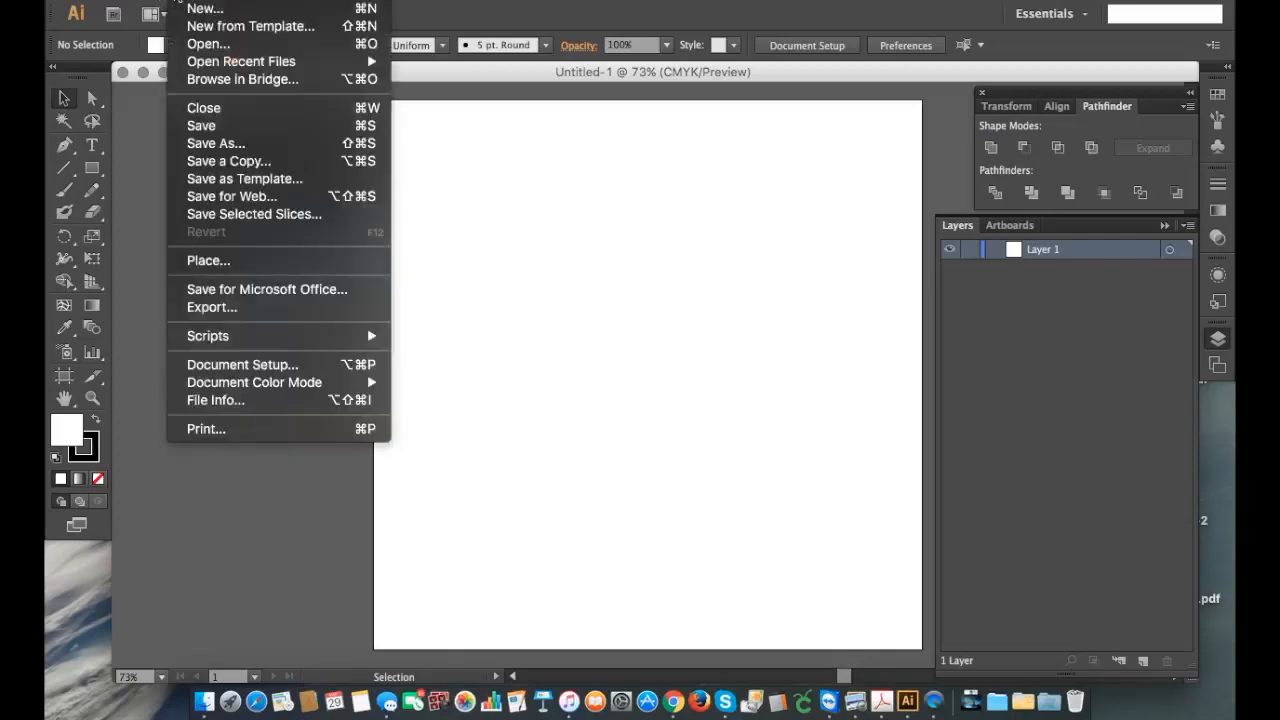
pyautogui.click(212, 264)
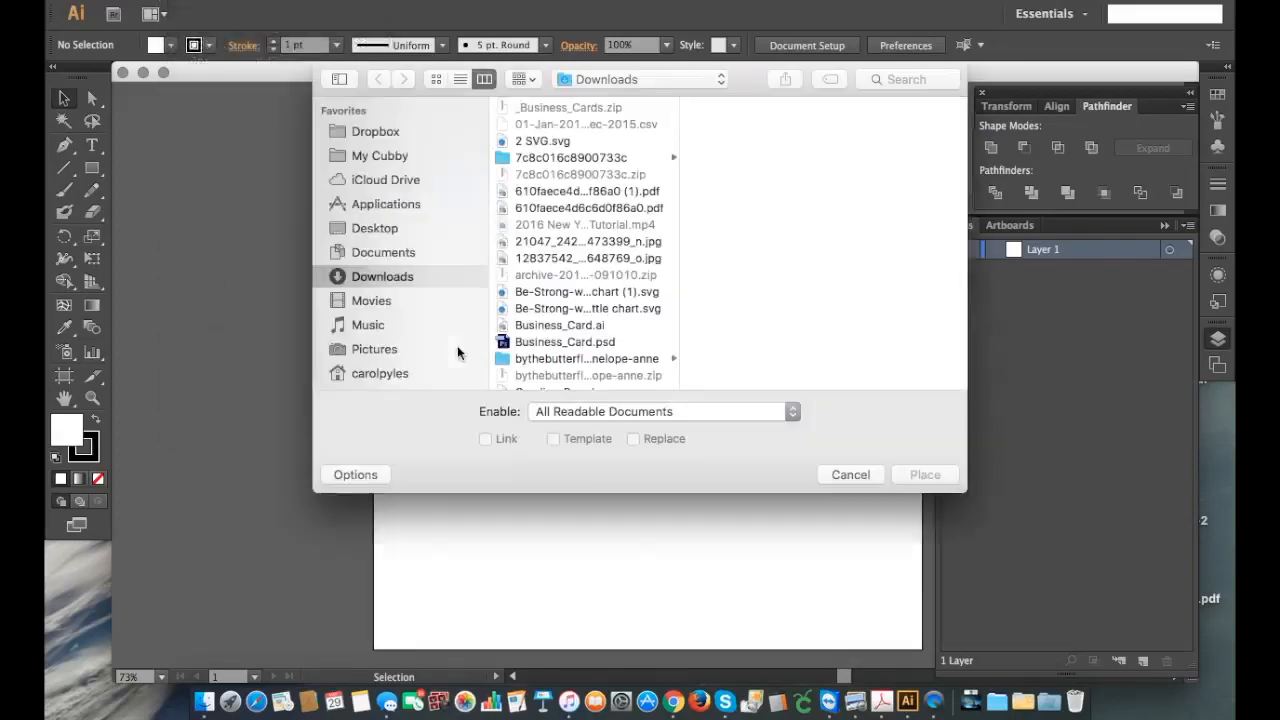
pyautogui.scroll(-10, 584, 246)
pyautogui.scroll(4, 584, 244)
pyautogui.click(372, 229)
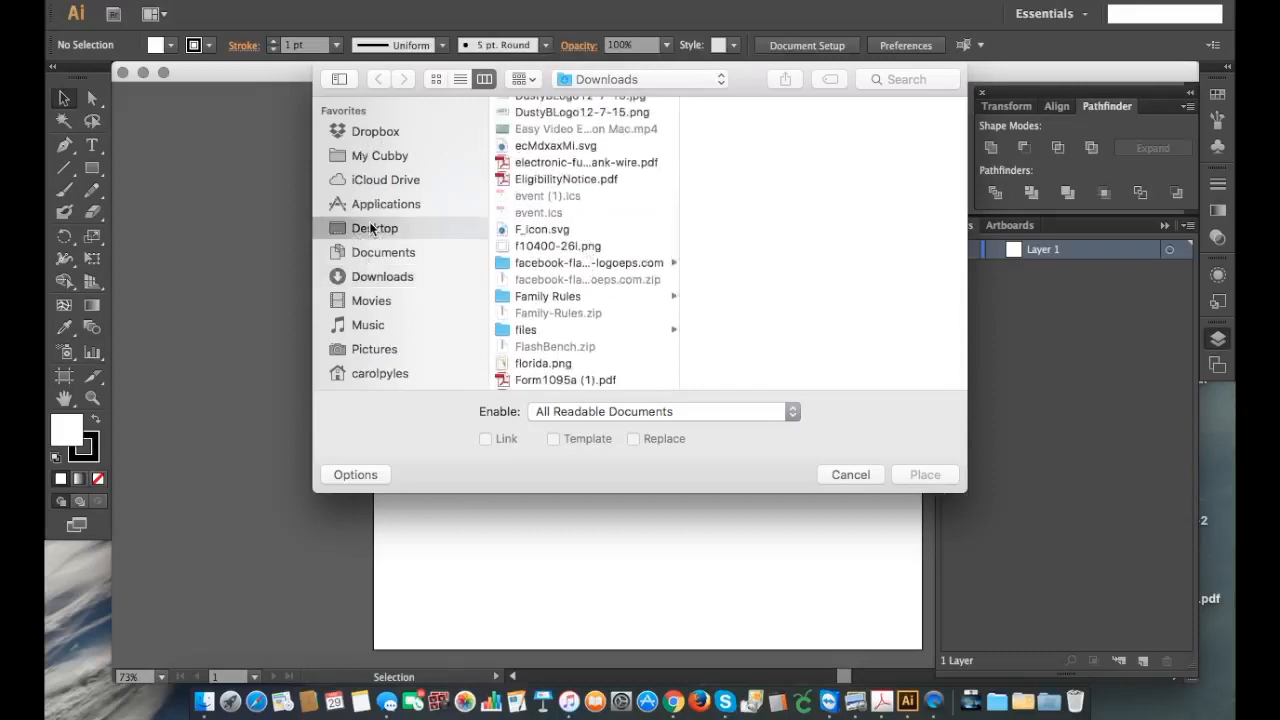
pyautogui.scroll(-4, 606, 246)
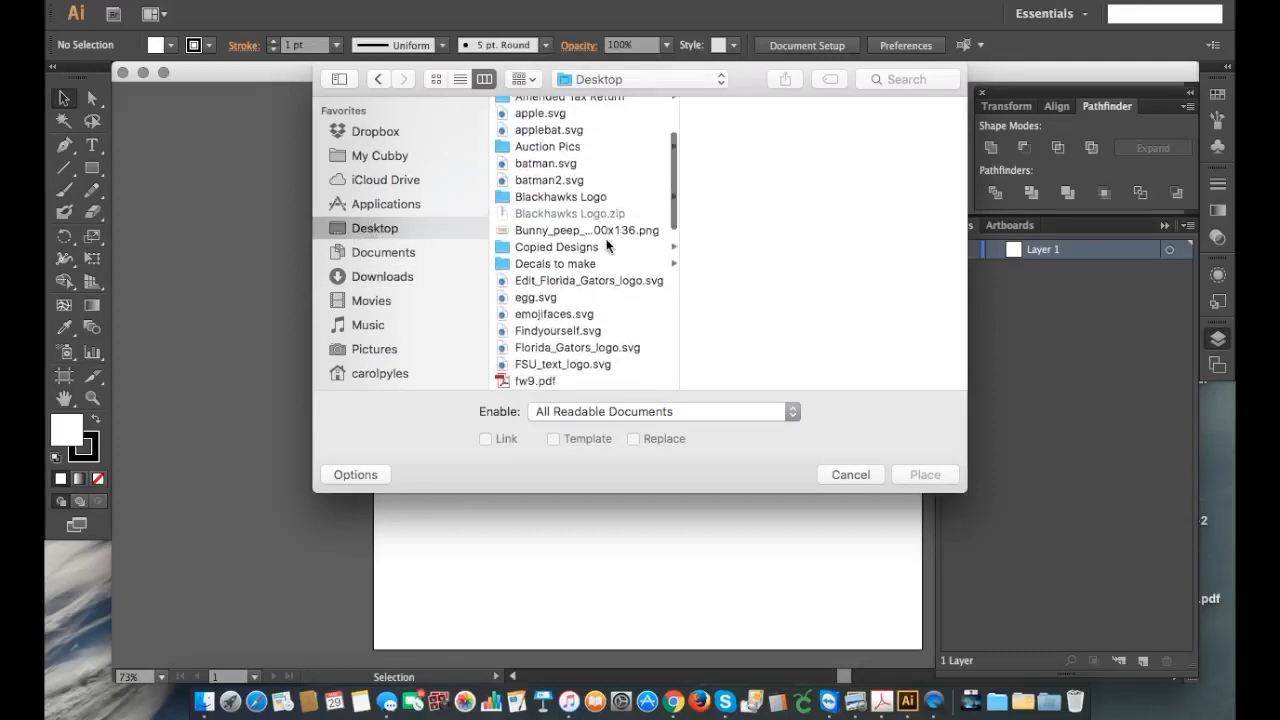
pyautogui.scroll(-10, 572, 250)
pyautogui.scroll(-5, 570, 250)
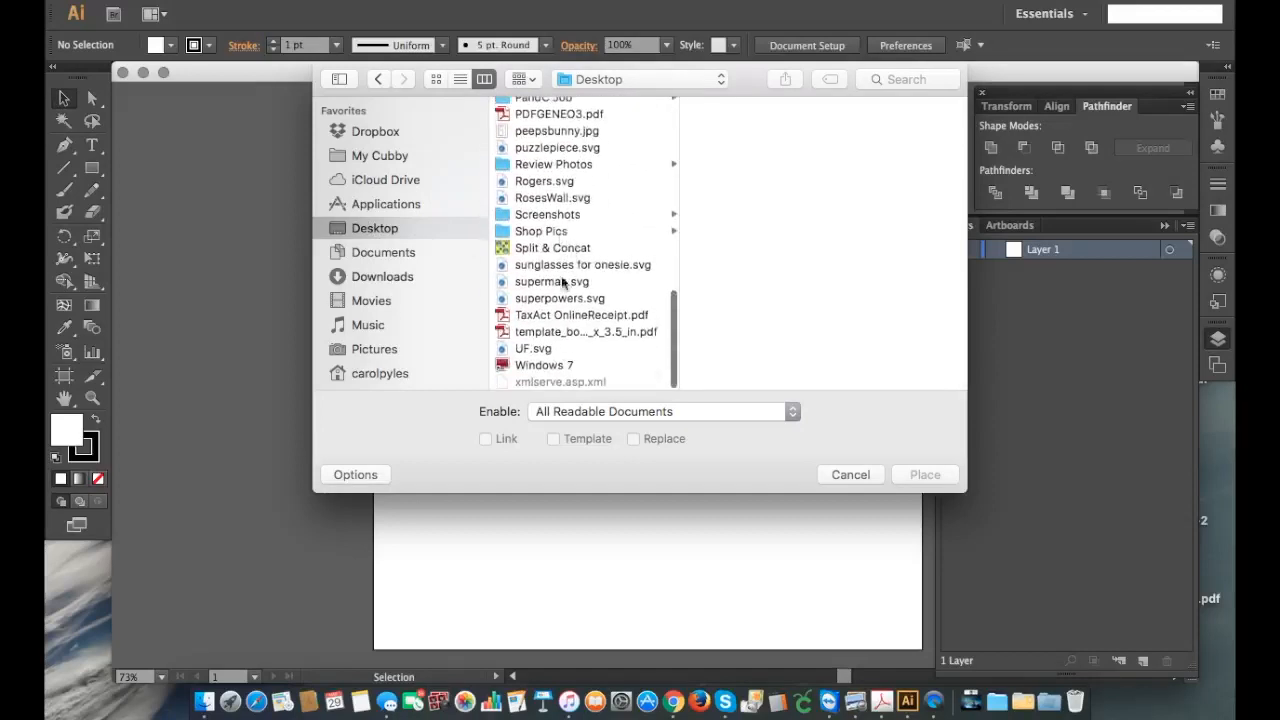
pyautogui.scroll(4, 563, 298)
pyautogui.scroll(-2, 565, 304)
pyautogui.scroll(8, 564, 299)
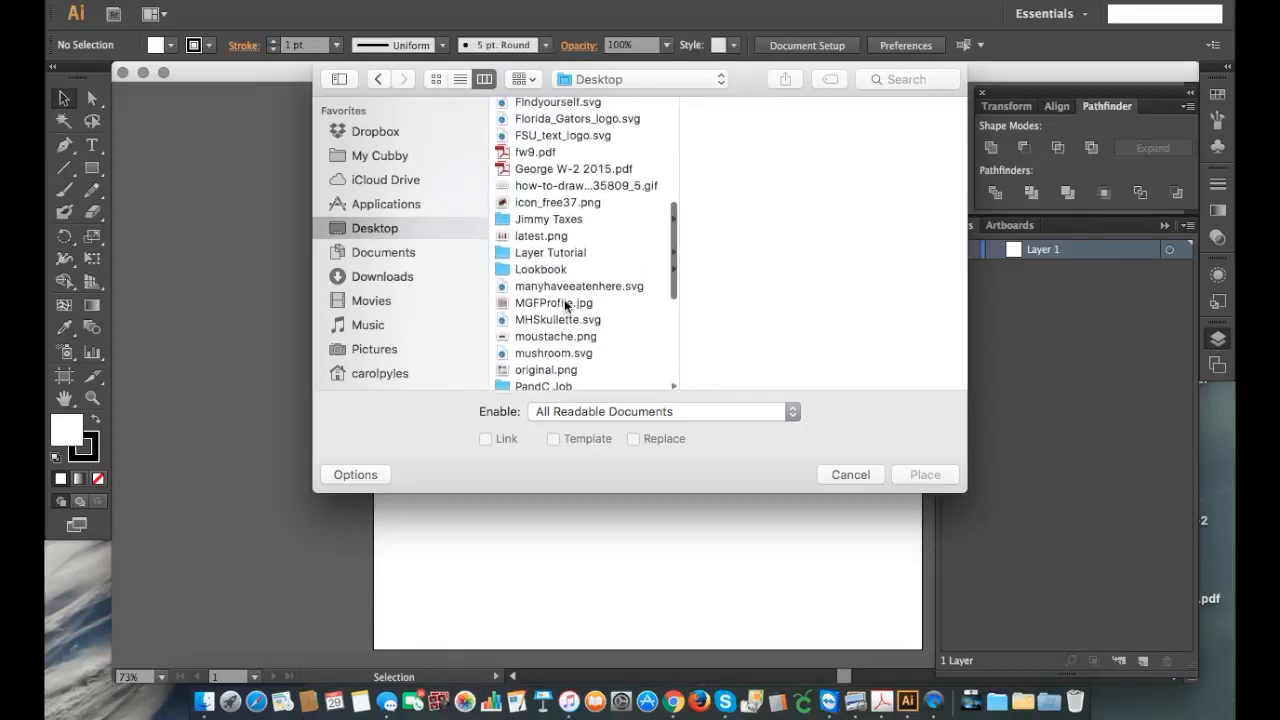
pyautogui.click(550, 252)
pyautogui.click(726, 105)
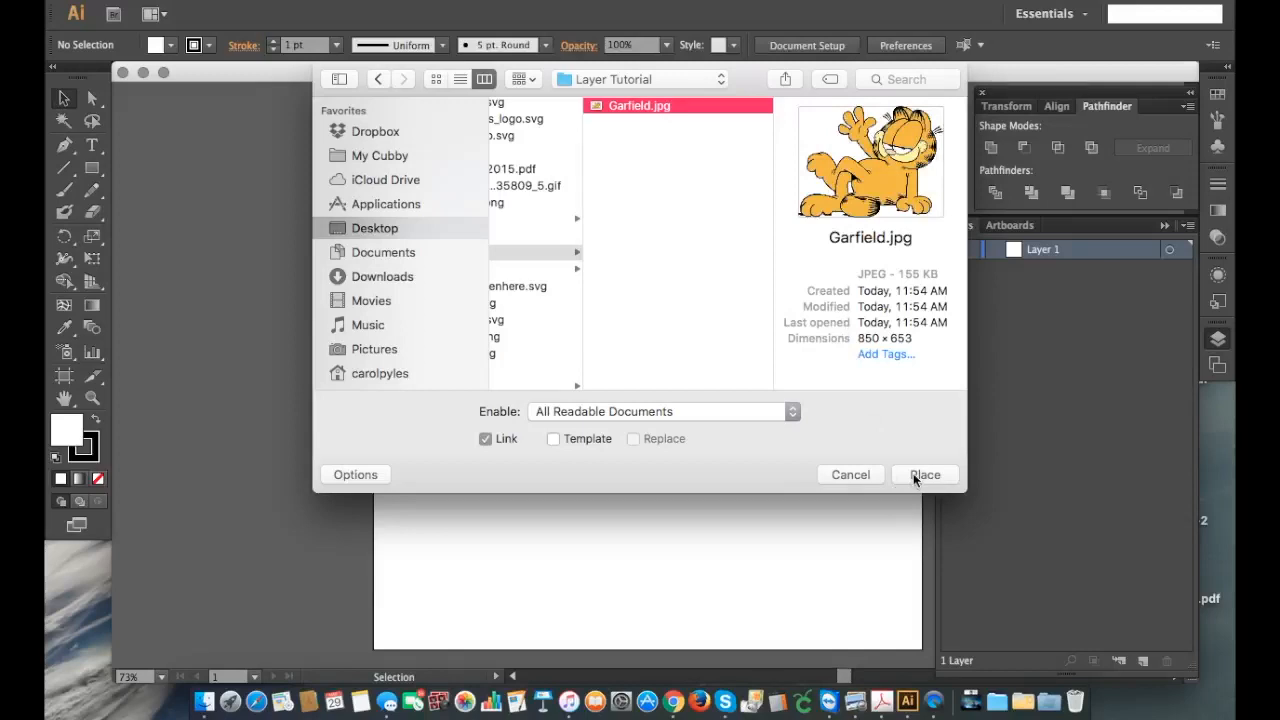
pyautogui.click(922, 475)
pyautogui.click(692, 457)
pyautogui.moveTo(692, 457); pyautogui.dragTo(640, 457)
# Step: Scale the Garfield image up proportionally to about 10.97 in wide and move it slightly down on the artboard
pyautogui.moveTo(812, 209); pyautogui.dragTo(901, 180)
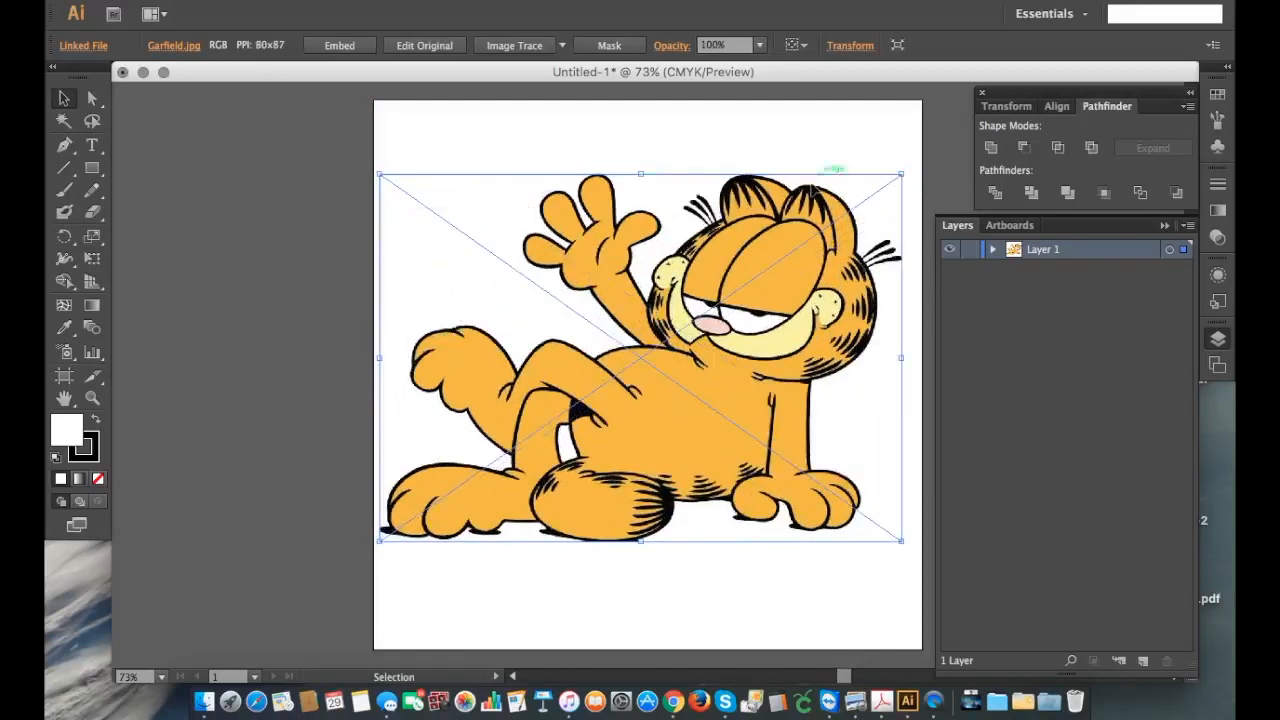
pyautogui.press('super+z')
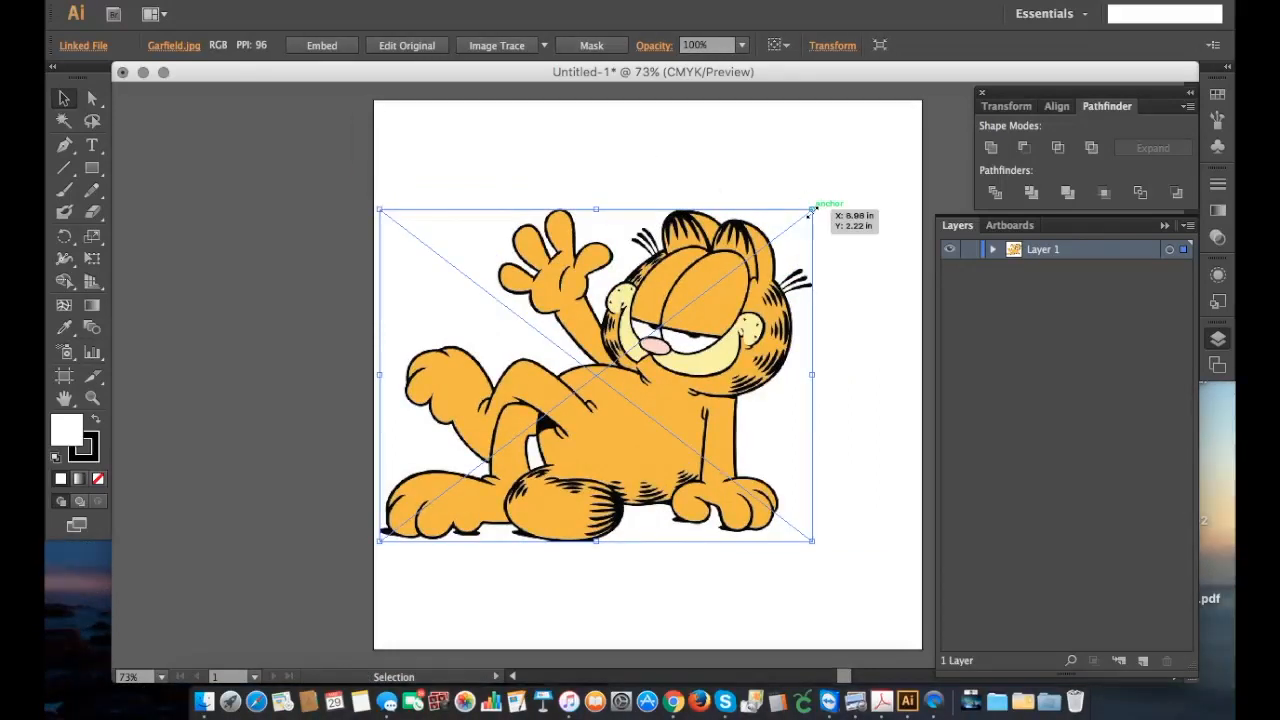
pyautogui.moveTo(811, 210); pyautogui.dragTo(925, 128)
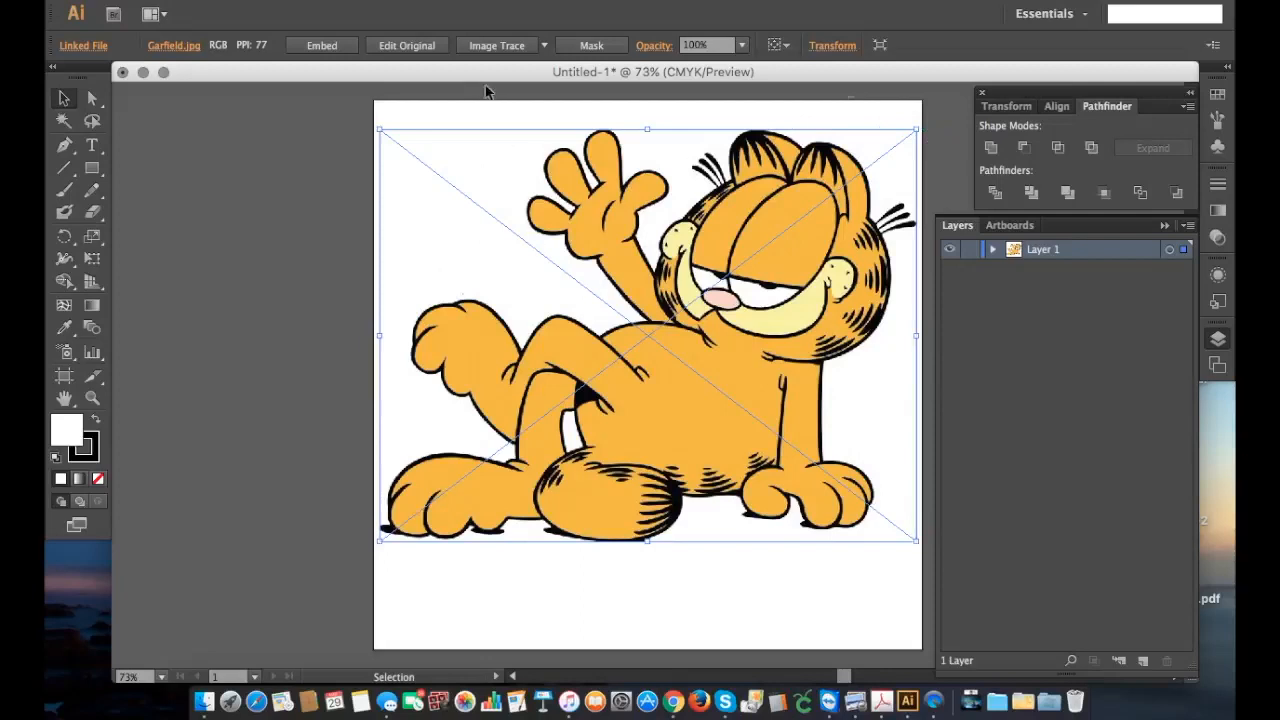
pyautogui.click(701, 384)
pyautogui.moveTo(701, 384); pyautogui.dragTo(701, 405)
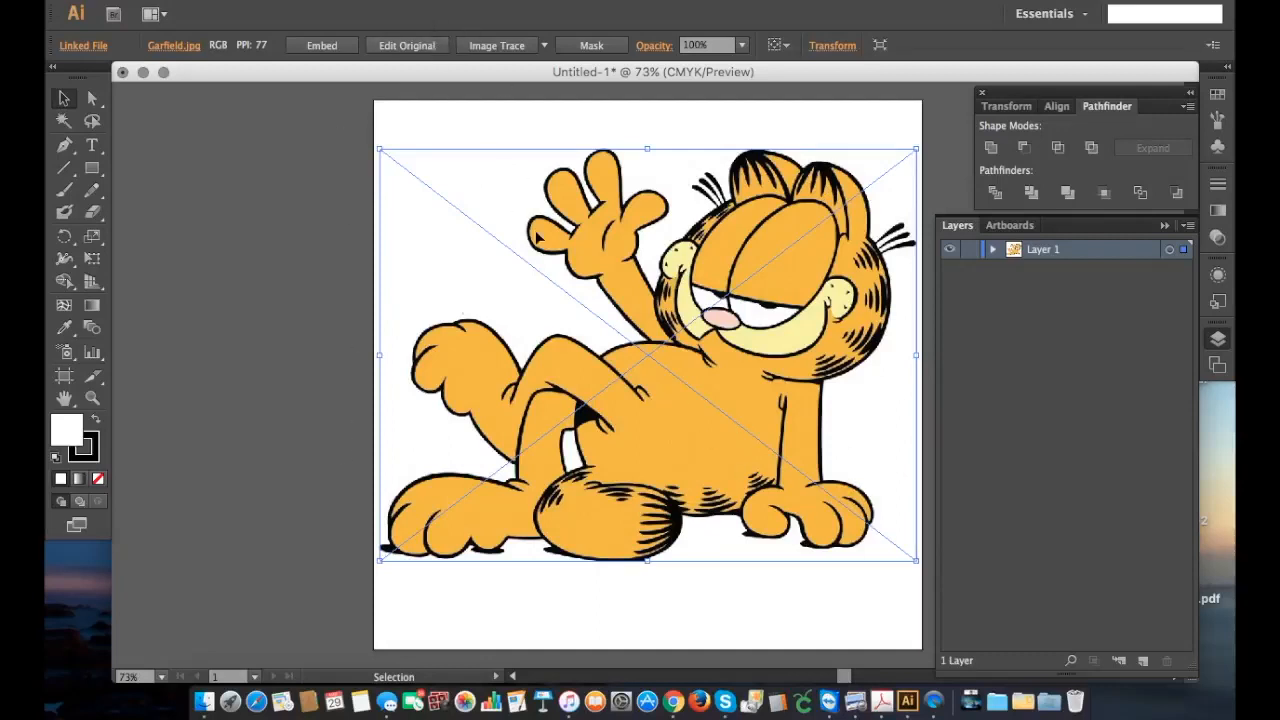
# Step: Trace the Garfield image with the 6 Colors preset and set the advanced tracing method to overlapping
pyautogui.click(545, 46)
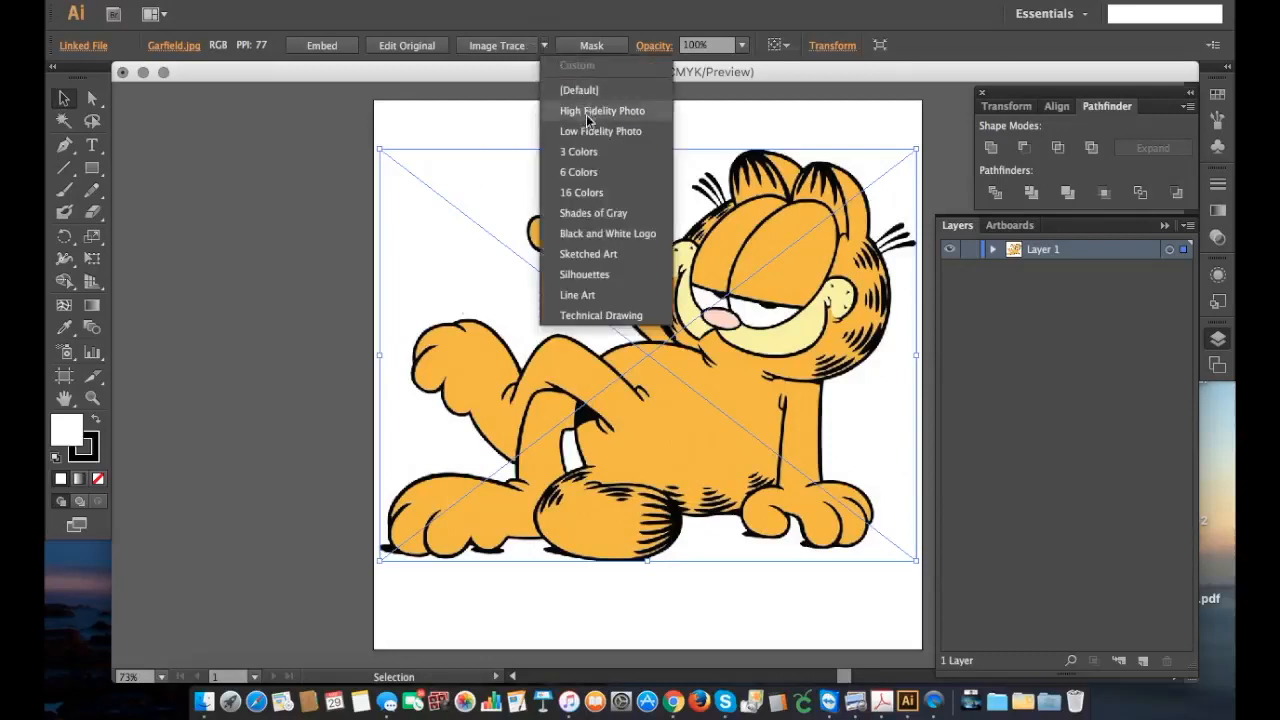
pyautogui.click(587, 174)
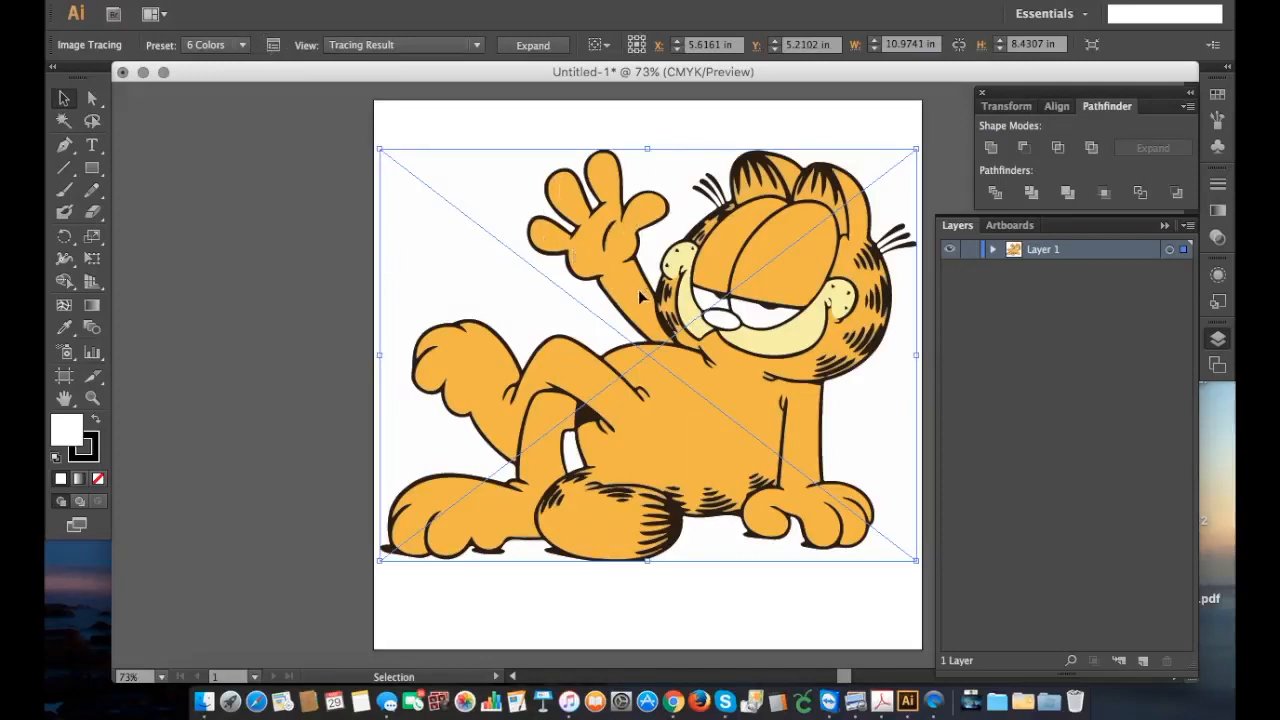
pyautogui.click(273, 46)
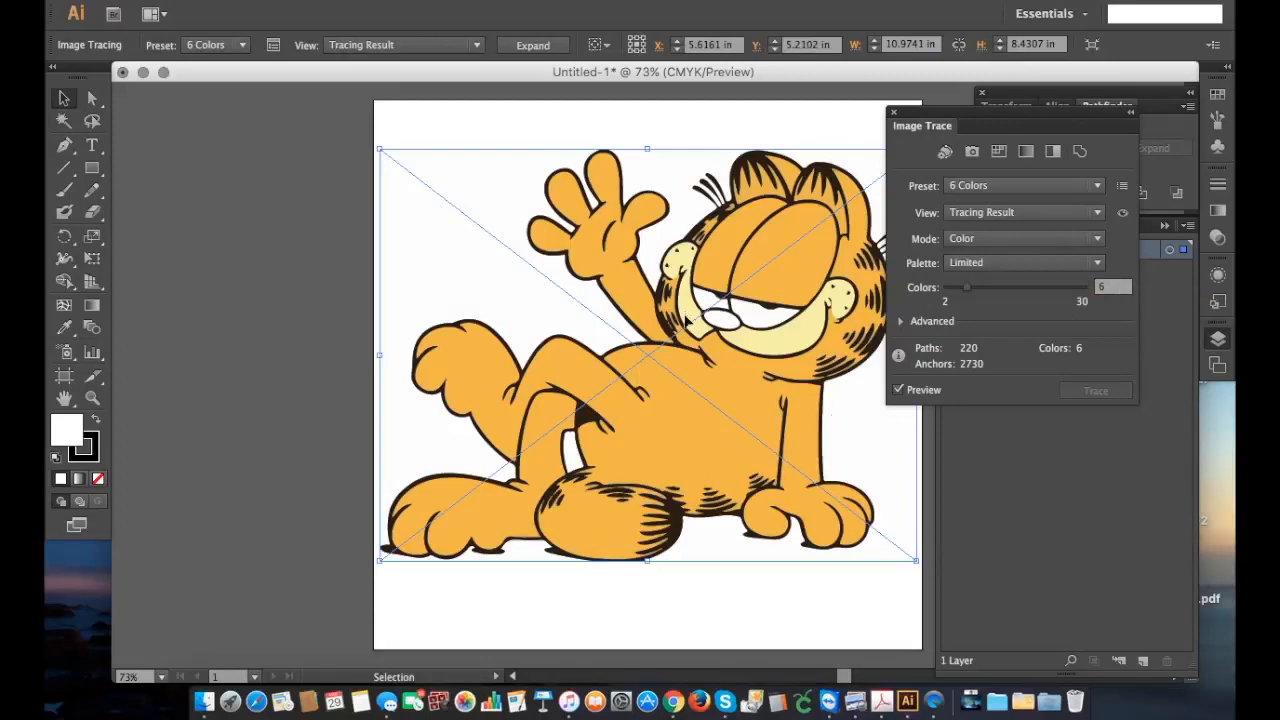
pyautogui.click(902, 322)
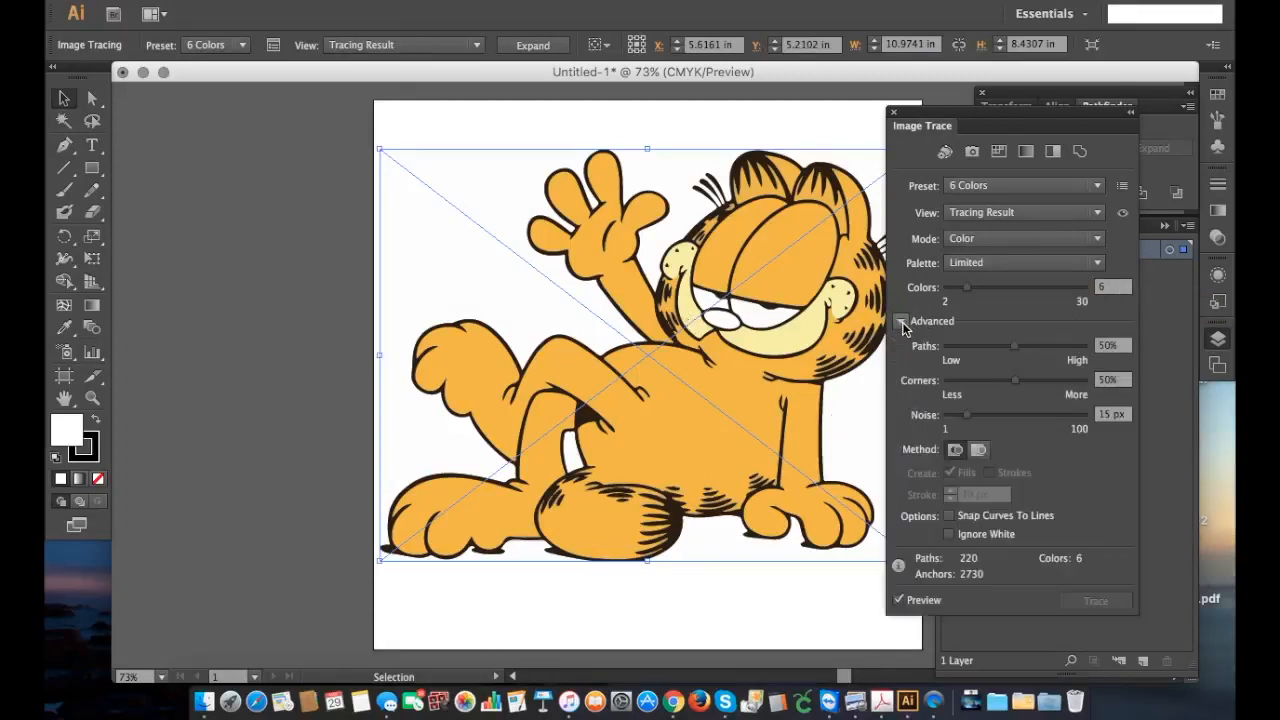
pyautogui.click(979, 451)
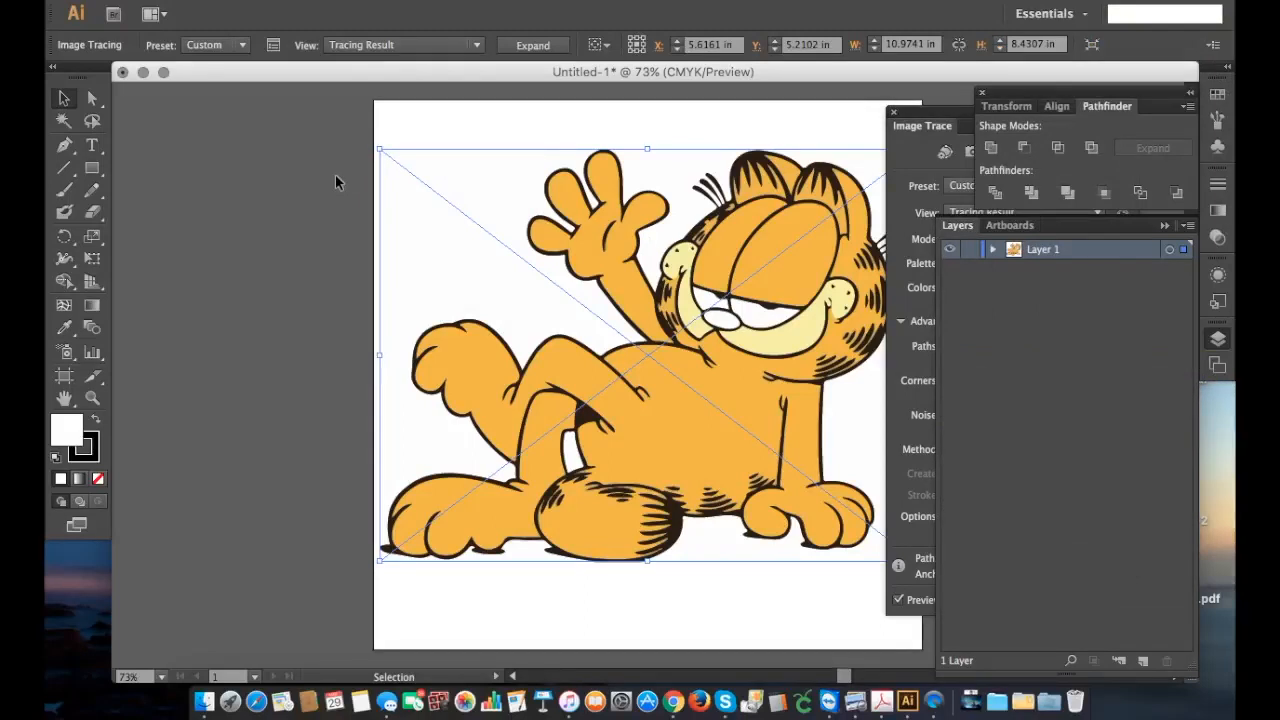
# Step: Close the Image Trace settings and expand the tracing into editable paths
pyautogui.click(914, 172)
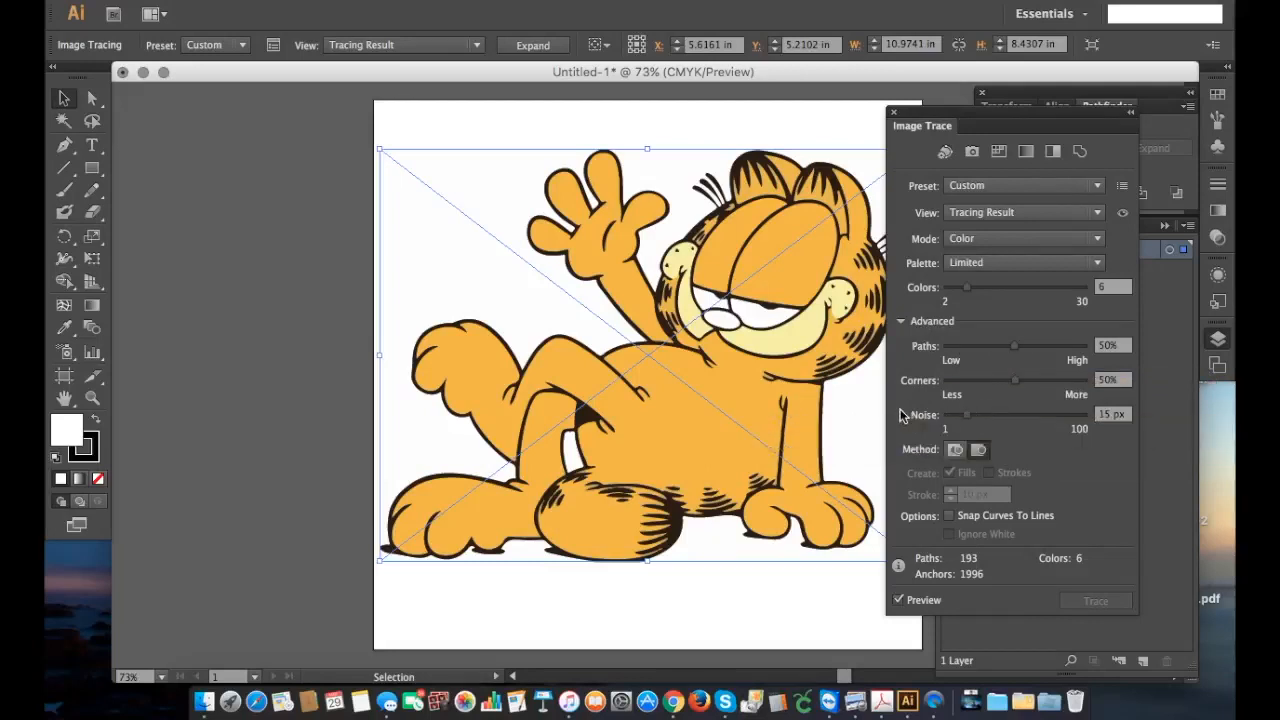
pyautogui.moveTo(984, 125); pyautogui.dragTo(1025, 112)
pyautogui.click(1012, 152)
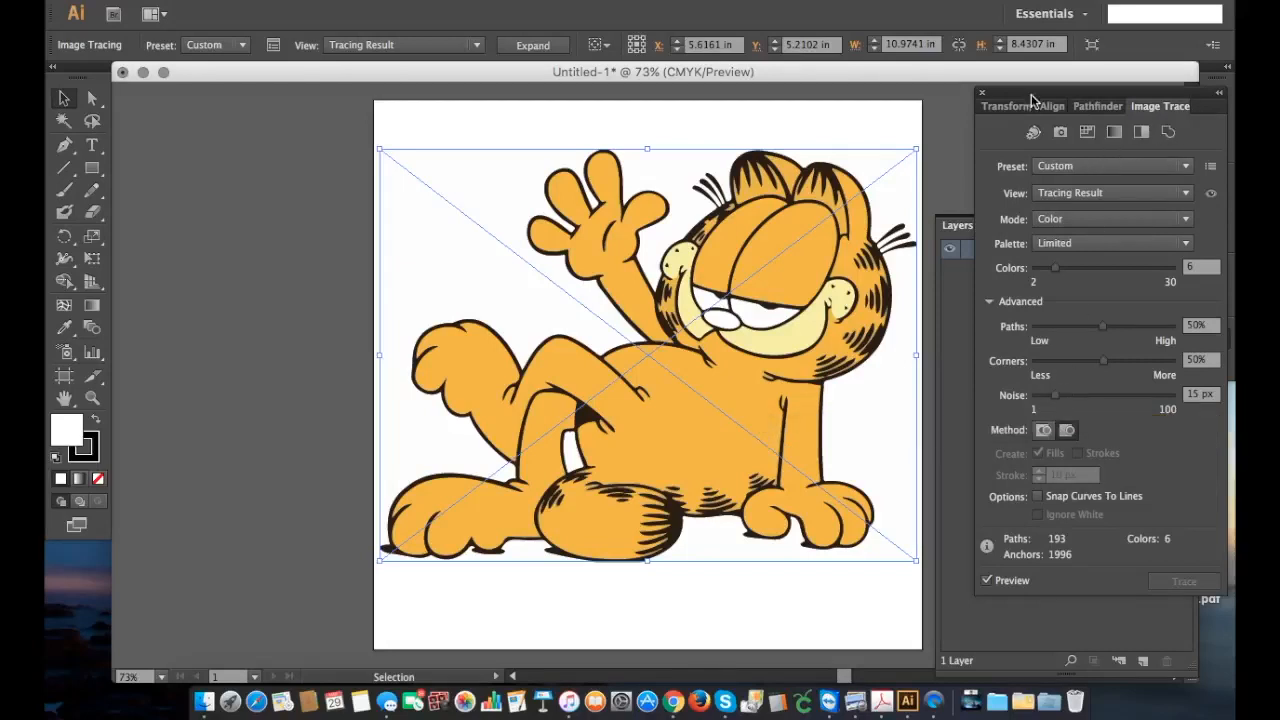
pyautogui.click(980, 96)
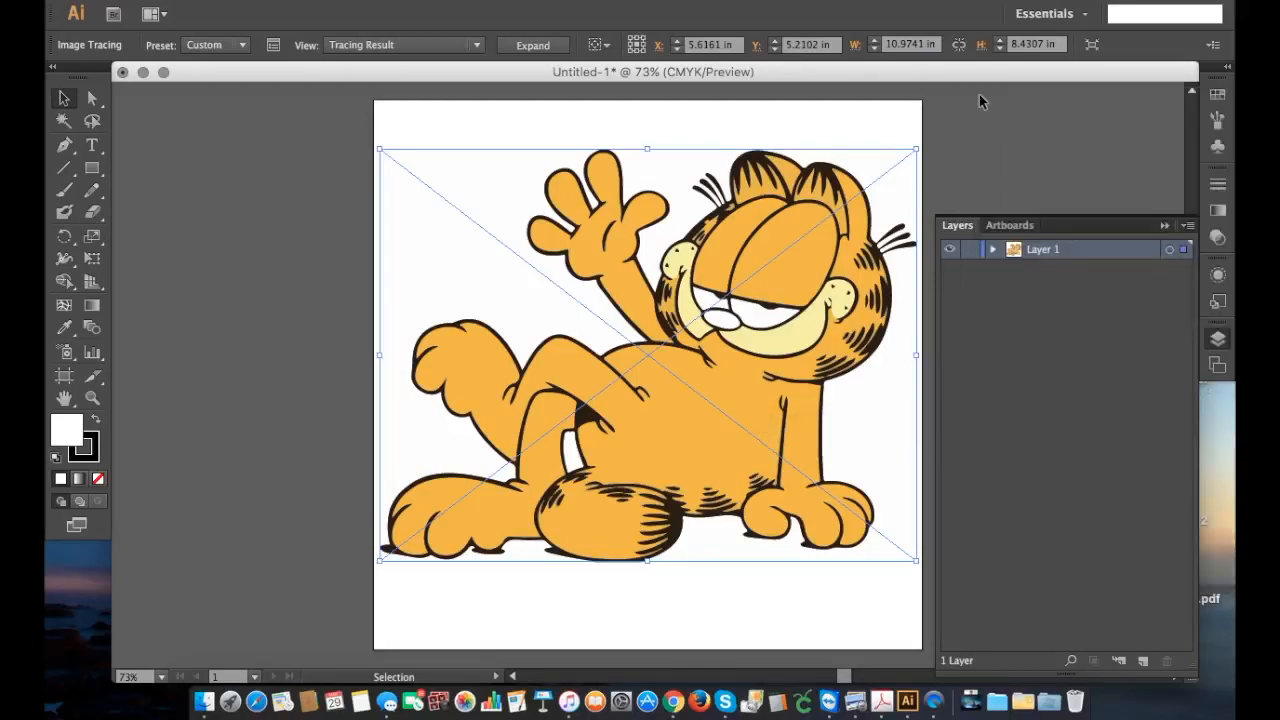
pyautogui.click(532, 45)
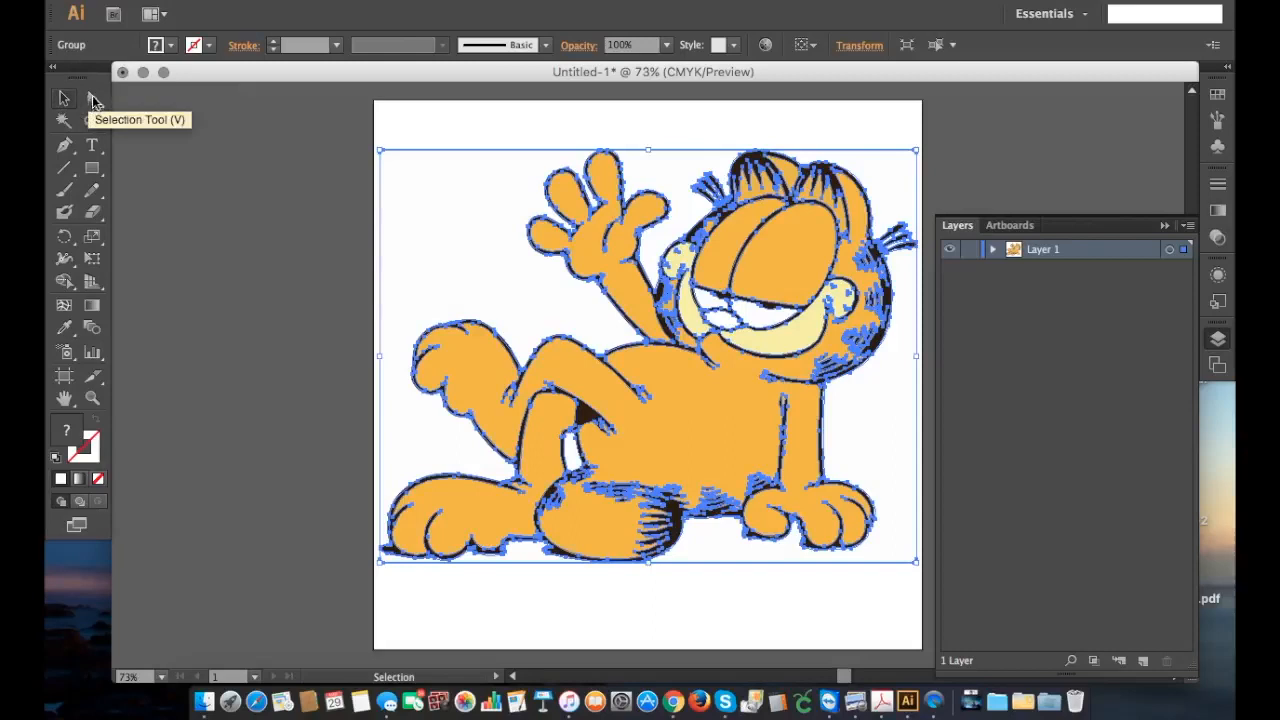
# Step: Delete the white background shapes surrounding Garfield with the Direct Selection tool
pyautogui.click(92, 98)
pyautogui.click(237, 157)
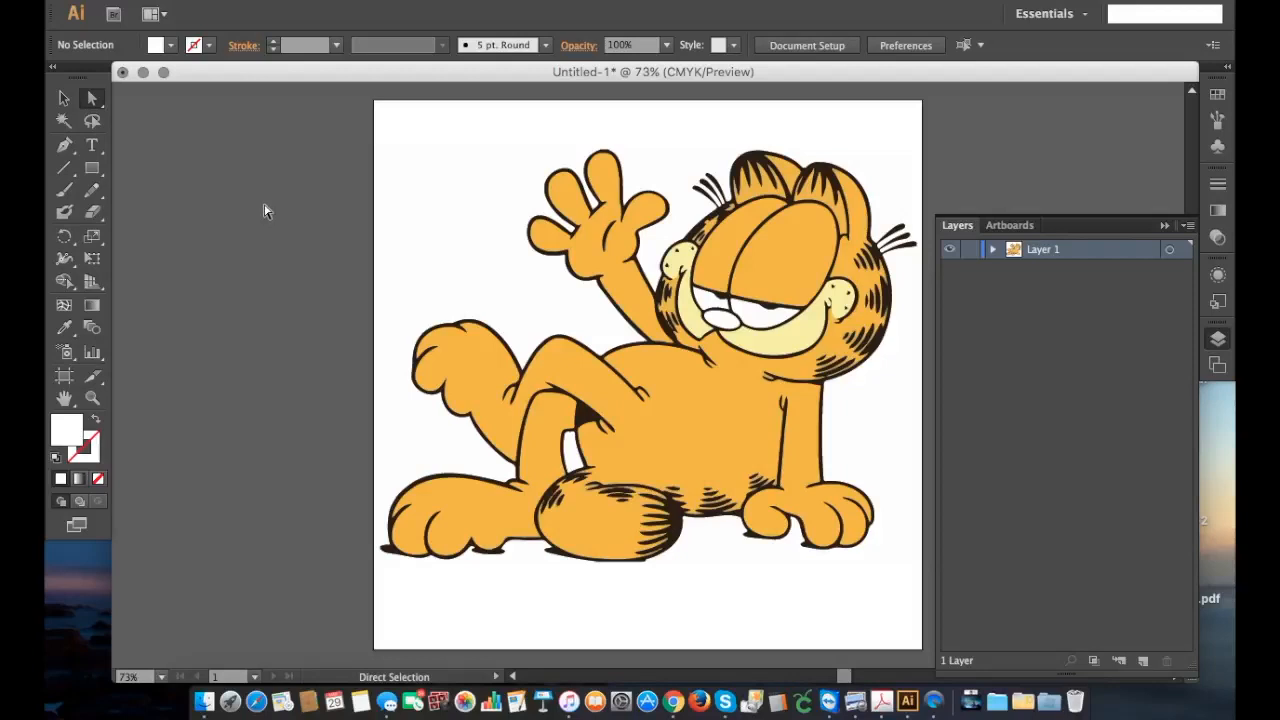
pyautogui.click(383, 237)
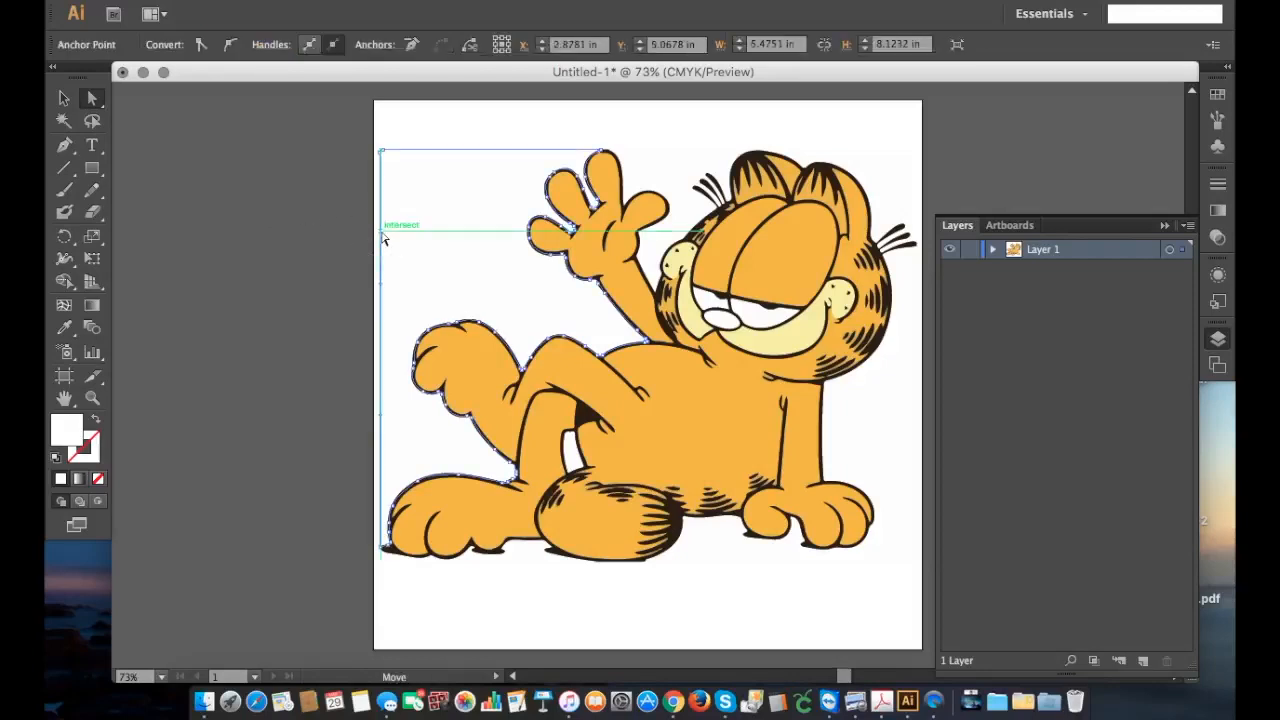
pyautogui.press('Delete')
pyautogui.press('Delete')
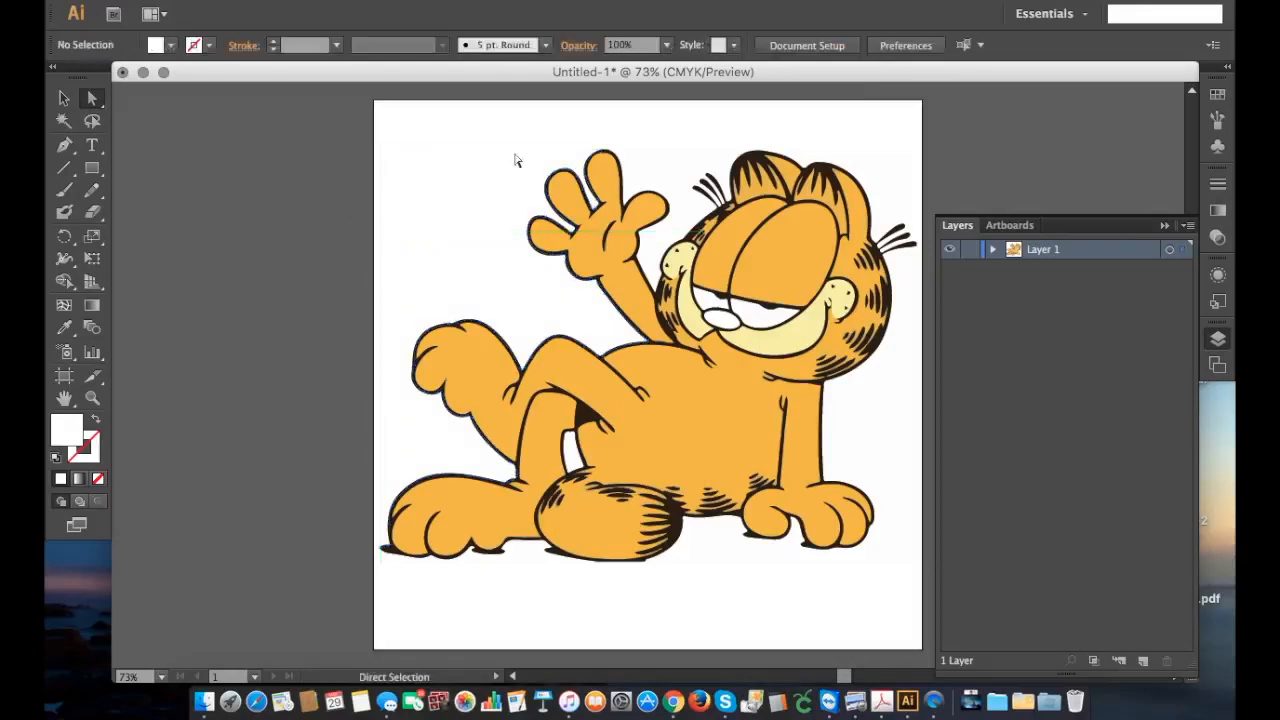
pyautogui.click(651, 155)
pyautogui.press('Delete')
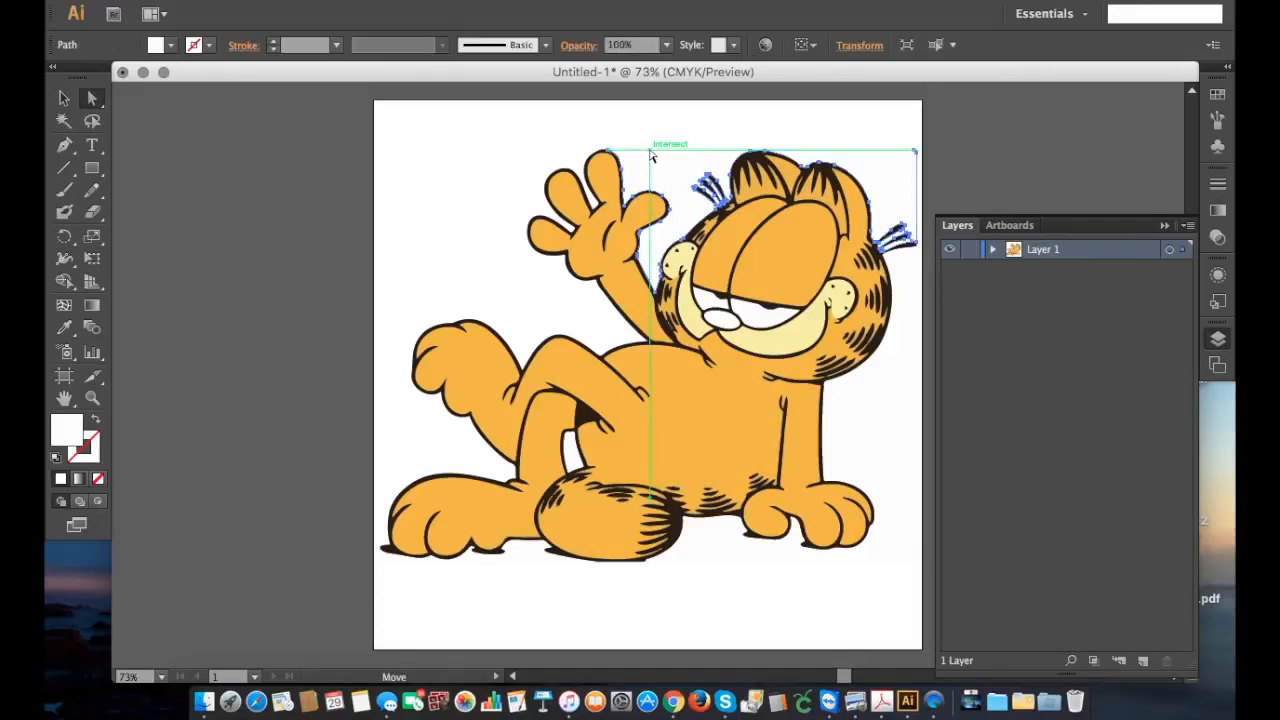
pyautogui.click(651, 150)
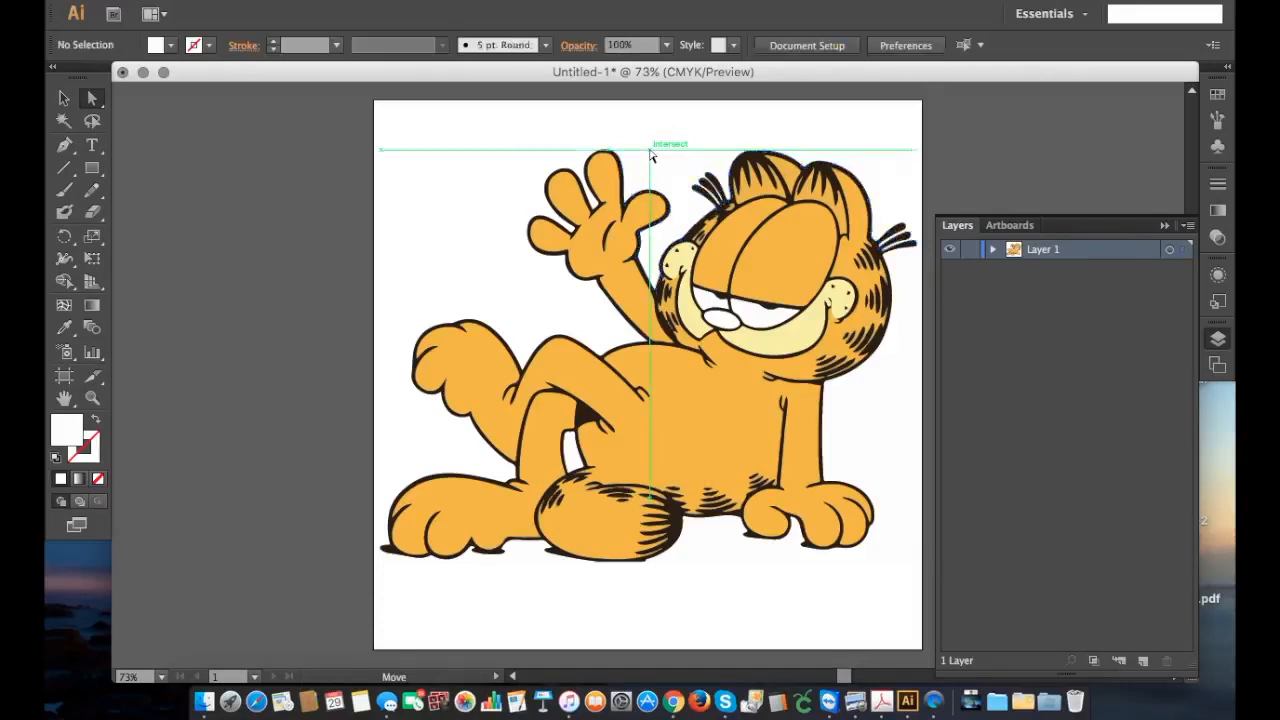
pyautogui.click(918, 285)
pyautogui.press('Delete')
pyautogui.press('Delete')
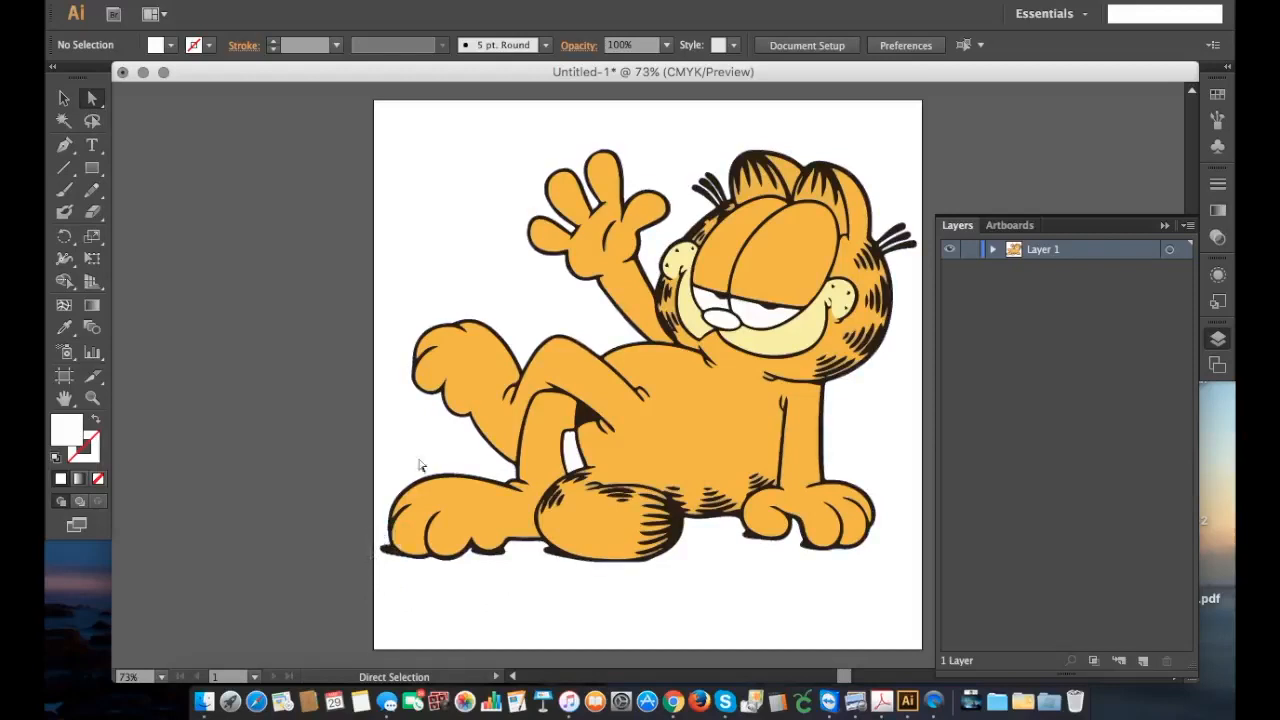
# Step: Try deleting the white patch between Garfield's bent leg and body, and undo that deletion
pyautogui.click(571, 452)
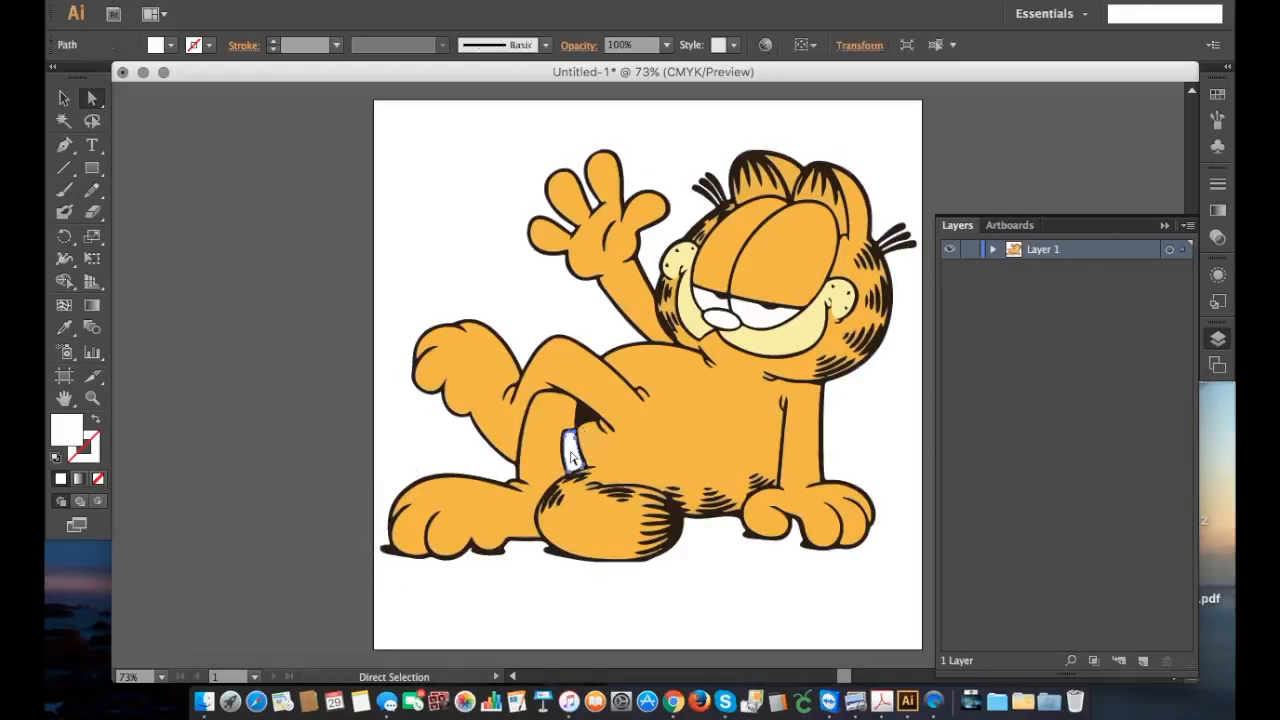
pyautogui.press('Delete')
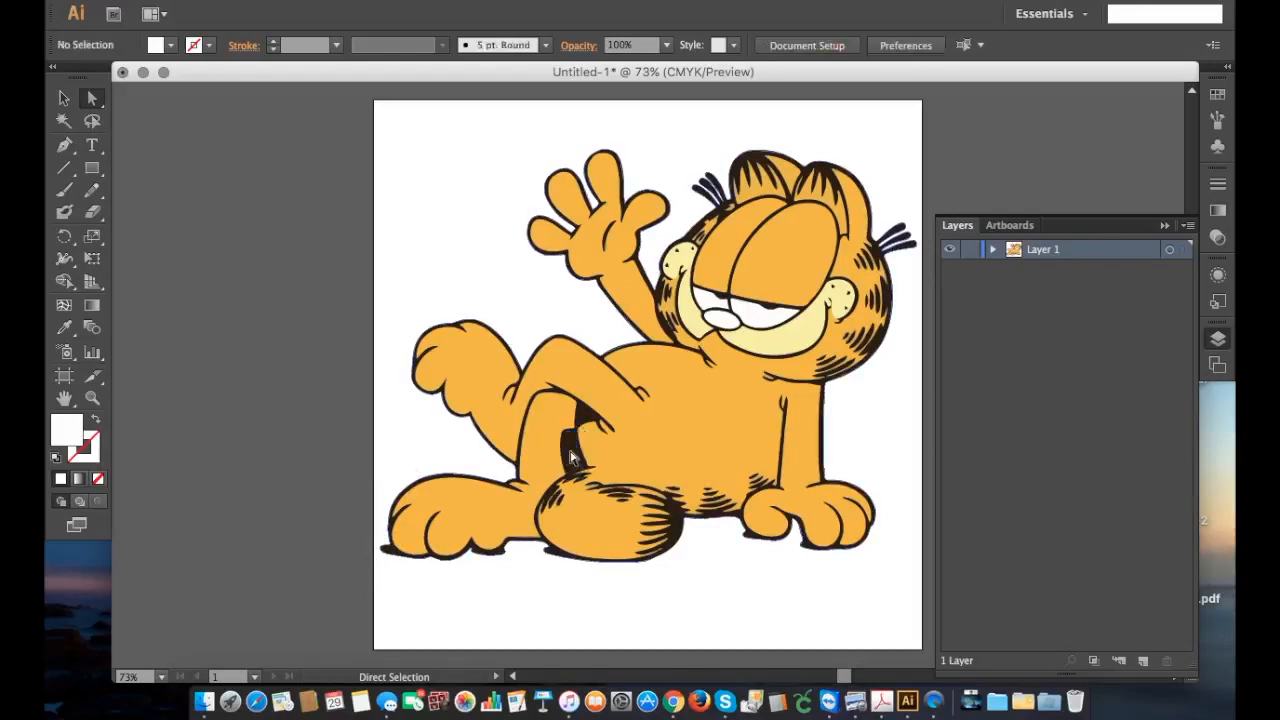
pyautogui.press('super+z')
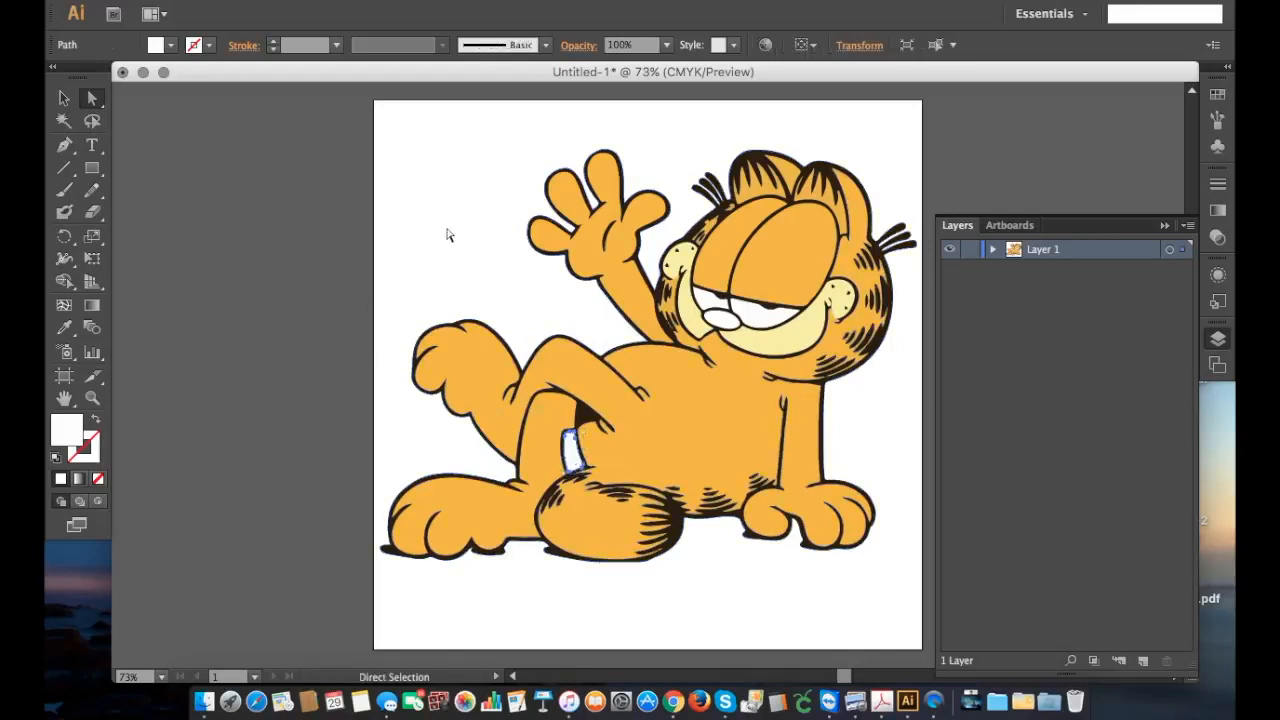
# Step: Clear the selection and expand Layer 1 and its group to list the individual traced paths
pyautogui.click(421, 255)
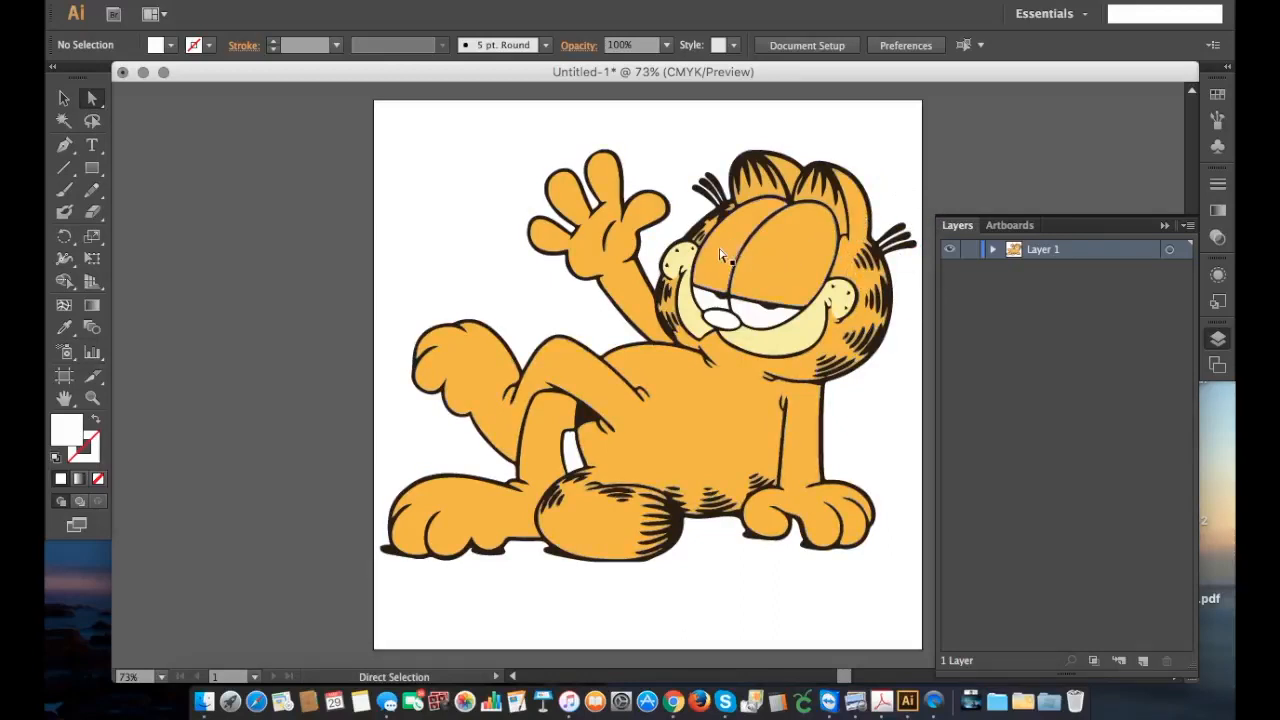
pyautogui.click(993, 250)
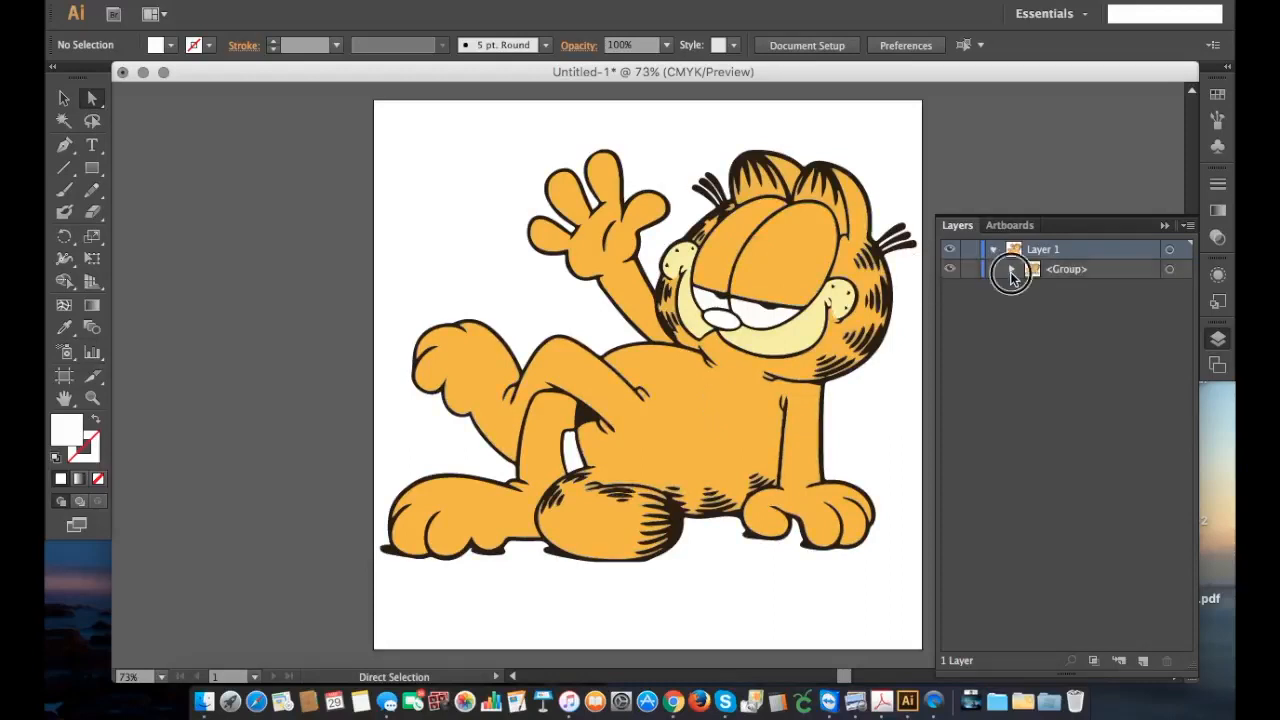
pyautogui.click(1011, 270)
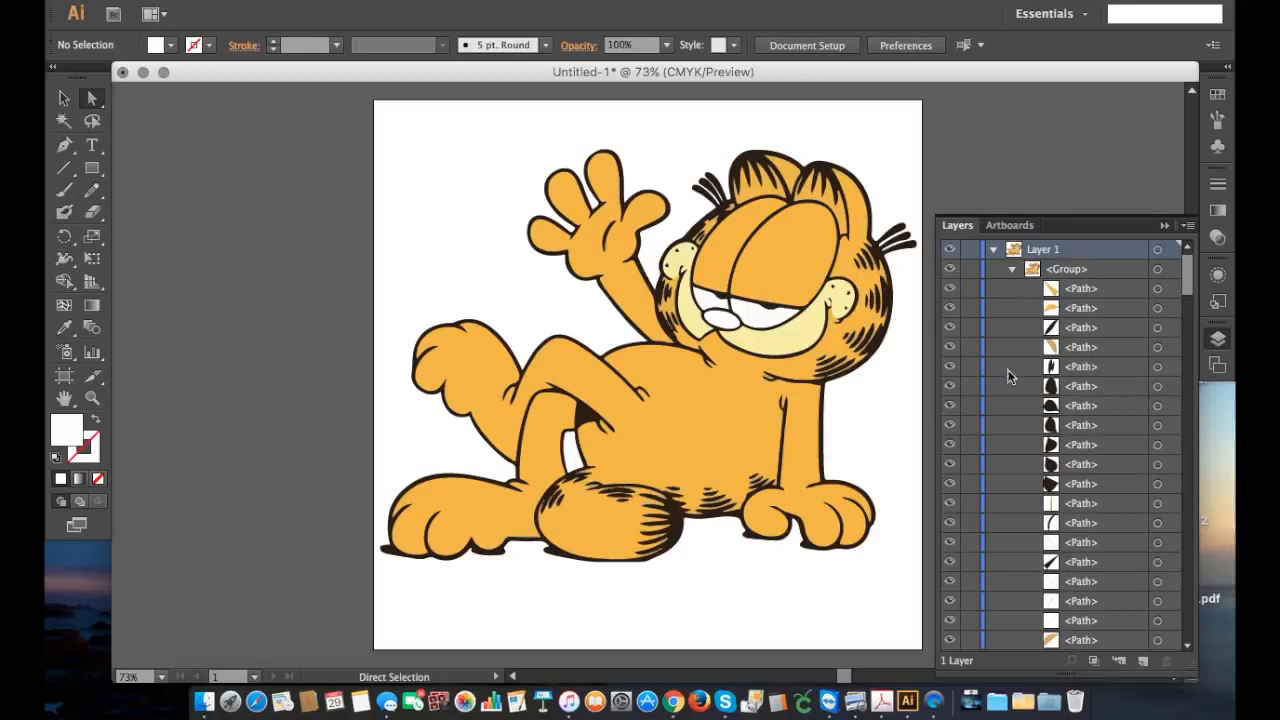
# Step: Look through the full list of paths in the group to find the black silhouette of Garfield
pyautogui.scroll(-5, 1003, 431)
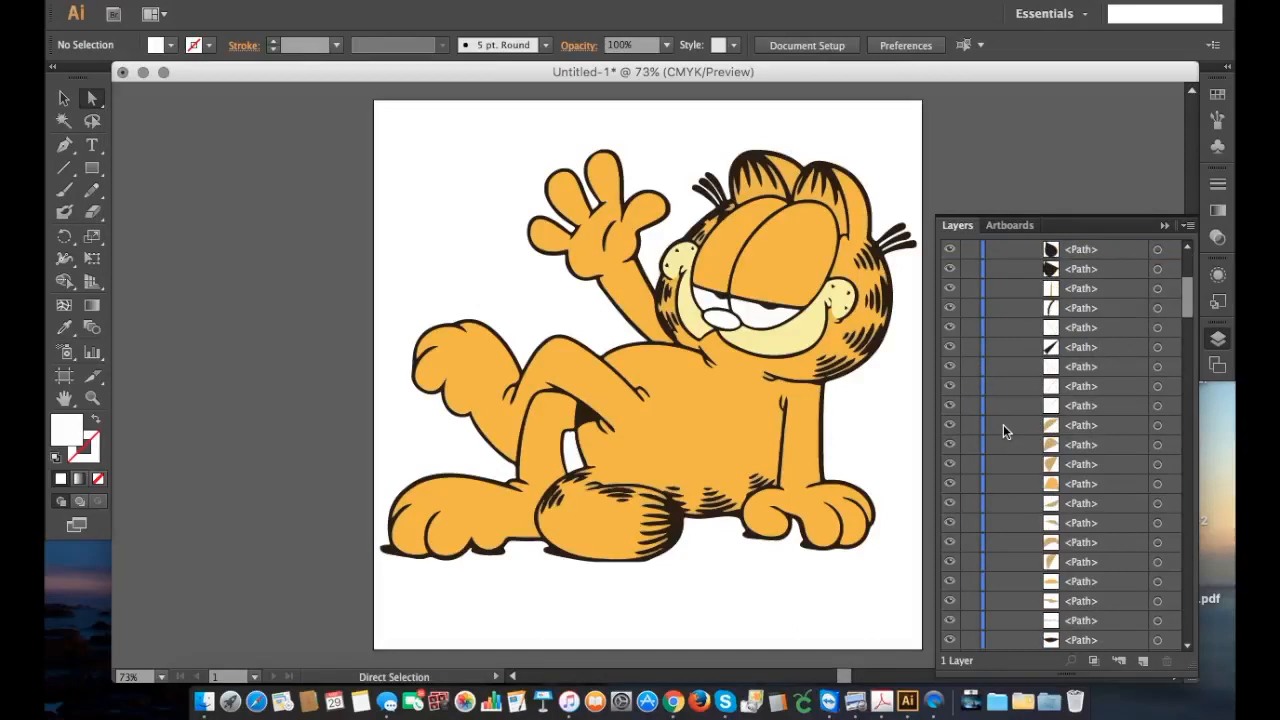
pyautogui.scroll(-5, 1095, 481)
pyautogui.scroll(15, 1095, 483)
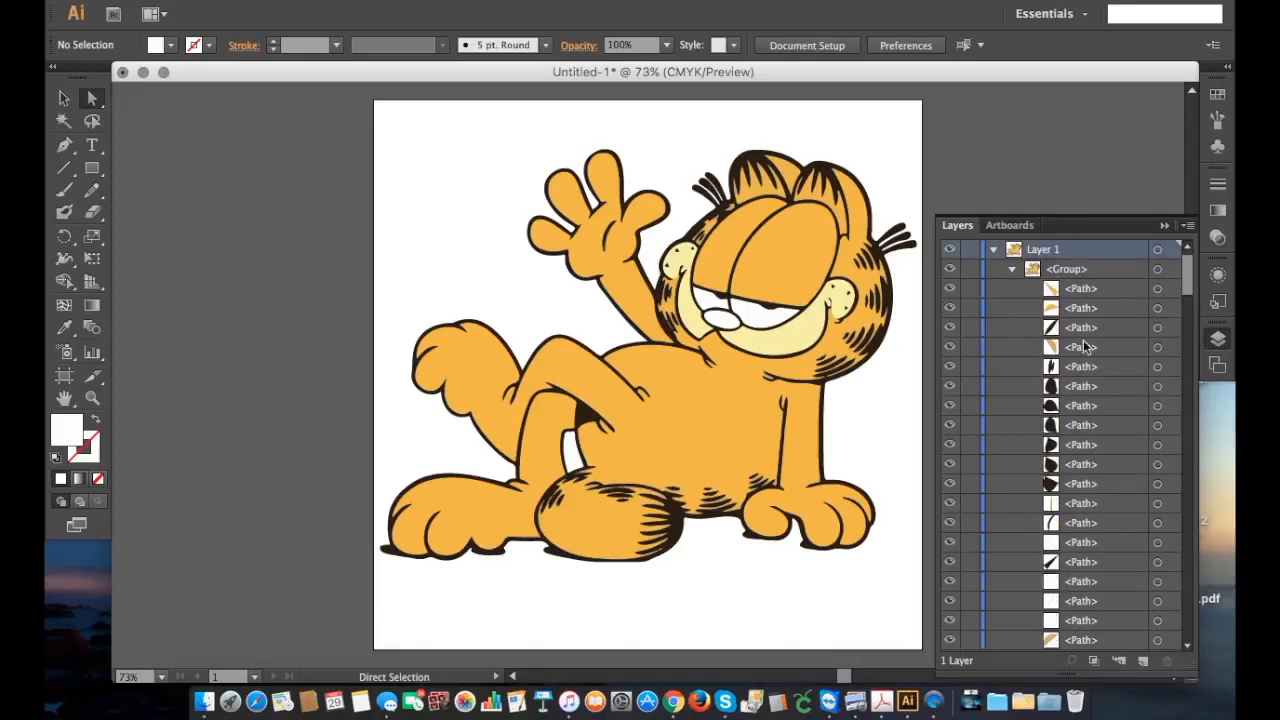
pyautogui.scroll(-5, 1085, 347)
pyautogui.scroll(-5, 1085, 347)
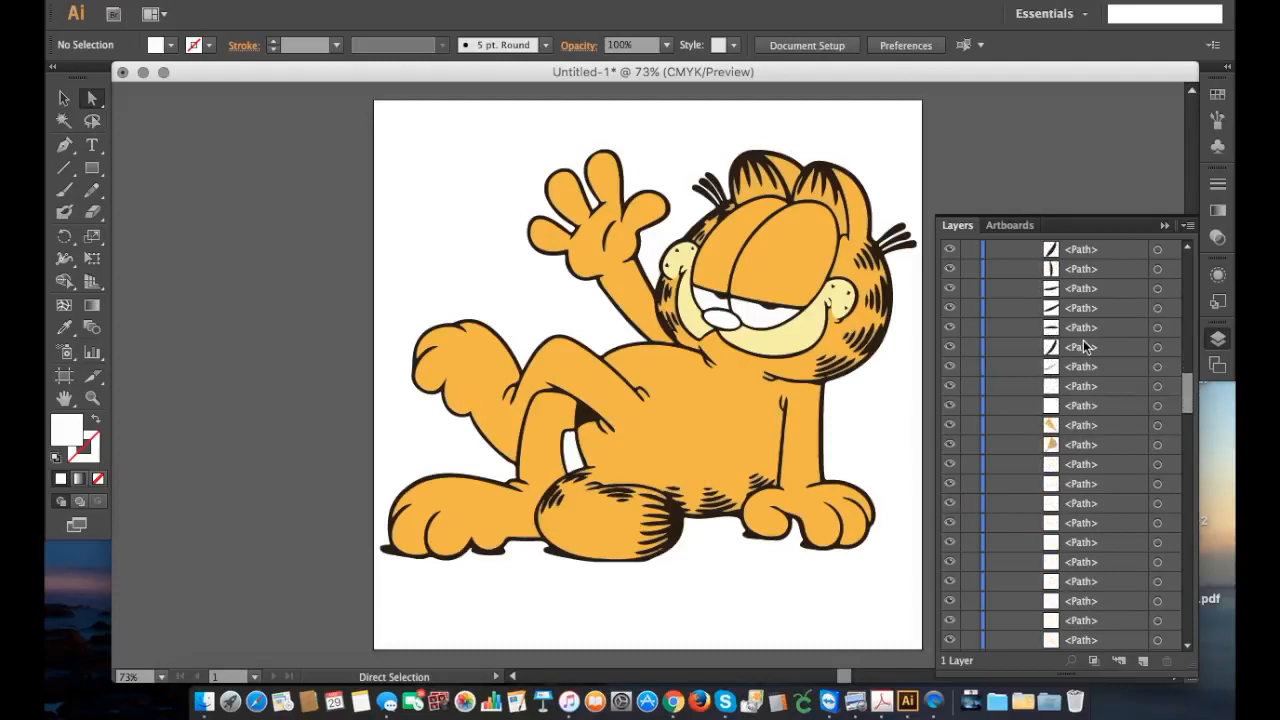
pyautogui.scroll(-3, 1085, 347)
pyautogui.scroll(-4, 1085, 347)
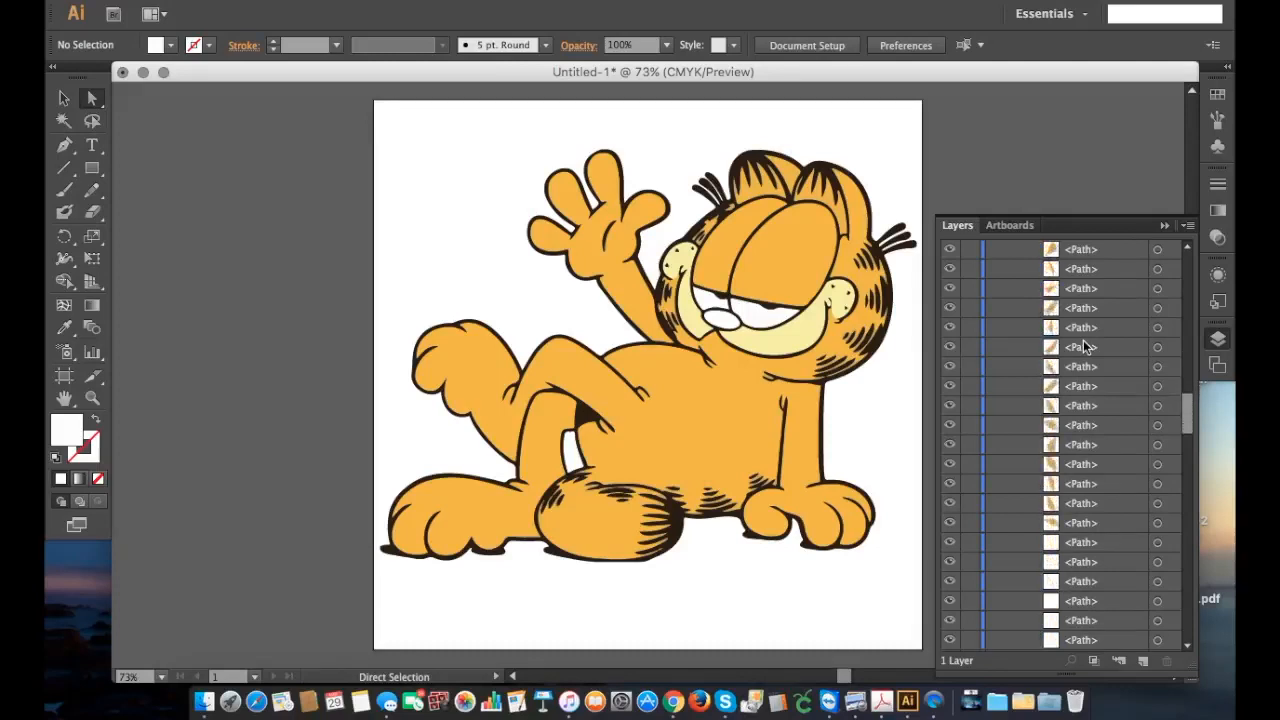
pyautogui.scroll(-5, 1085, 347)
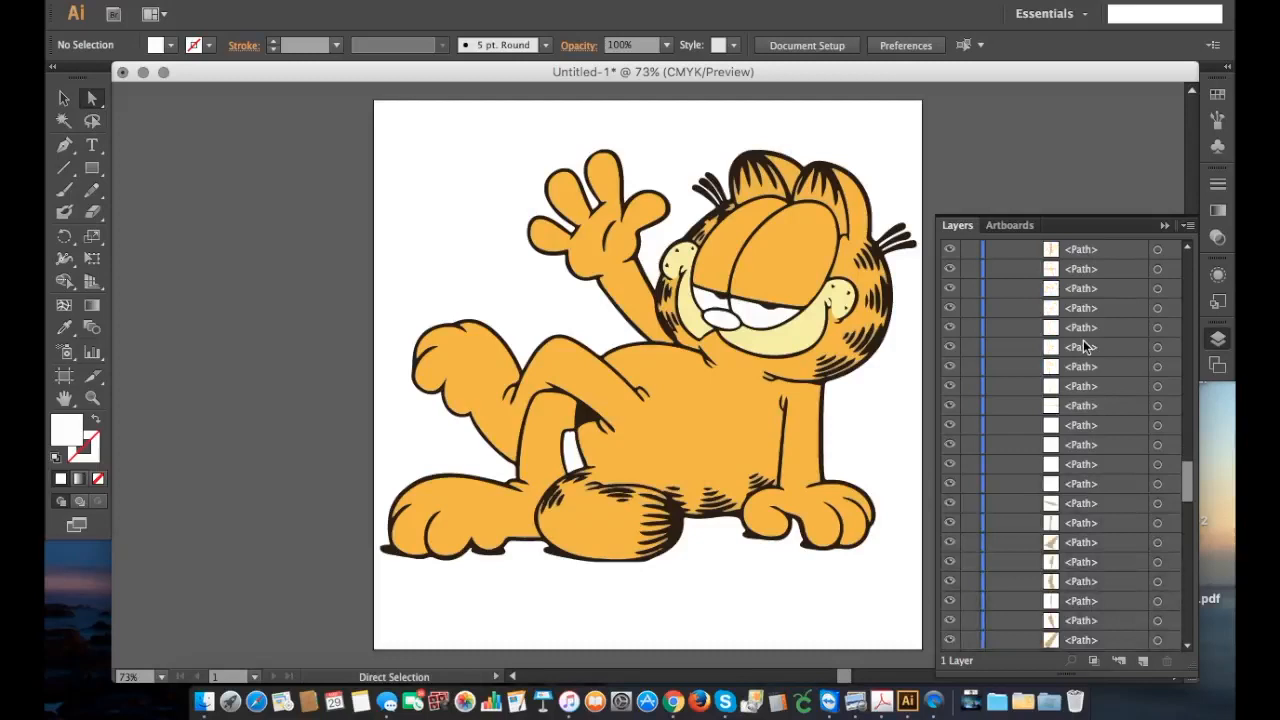
pyautogui.scroll(-4, 1070, 400)
pyautogui.scroll(-2, 1070, 400)
pyautogui.scroll(-5, 1070, 400)
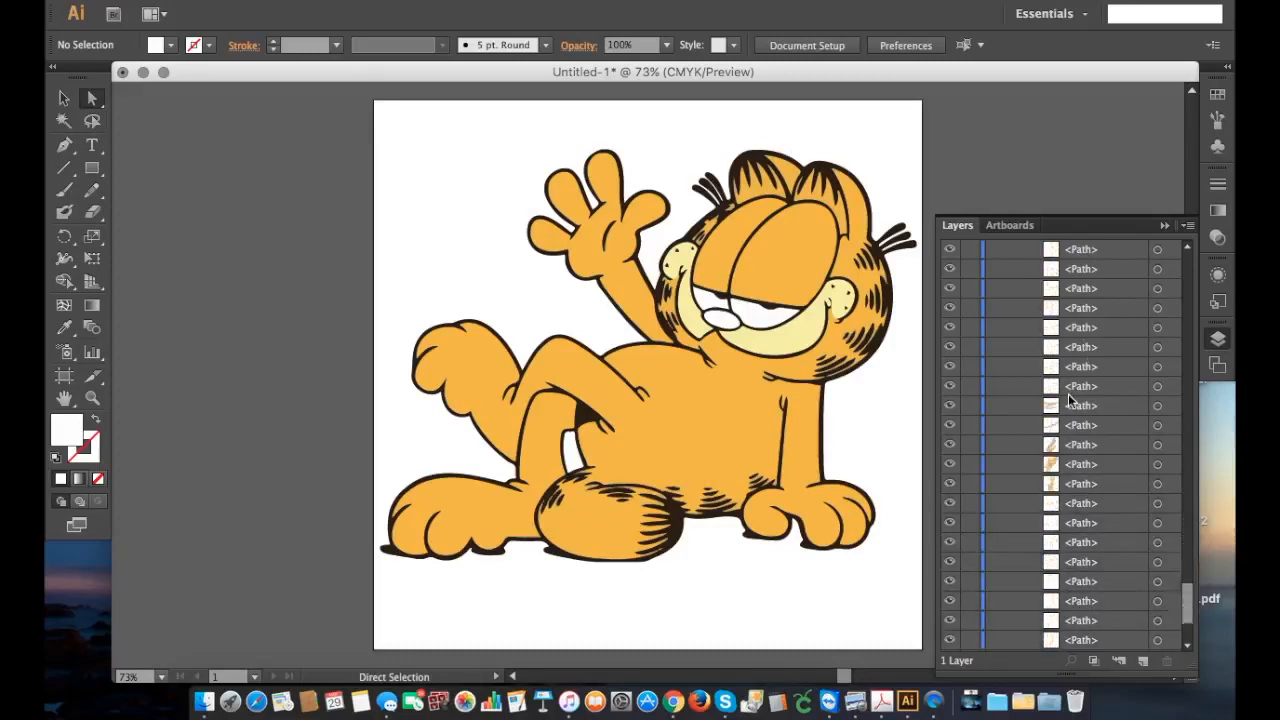
pyautogui.scroll(-3, 1070, 400)
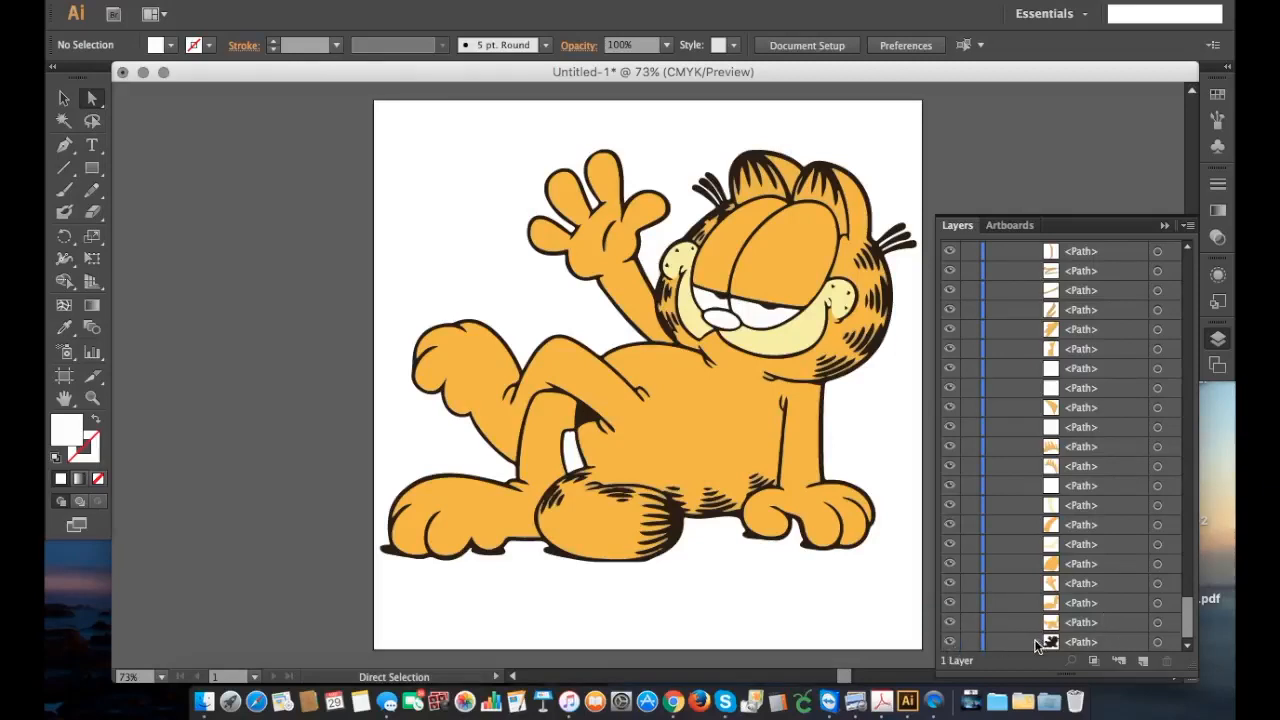
# Step: Hide Garfield's black silhouette and the large orange and yellow paths of the body, leg, raised arm, forehead and muzzle
pyautogui.click(949, 642)
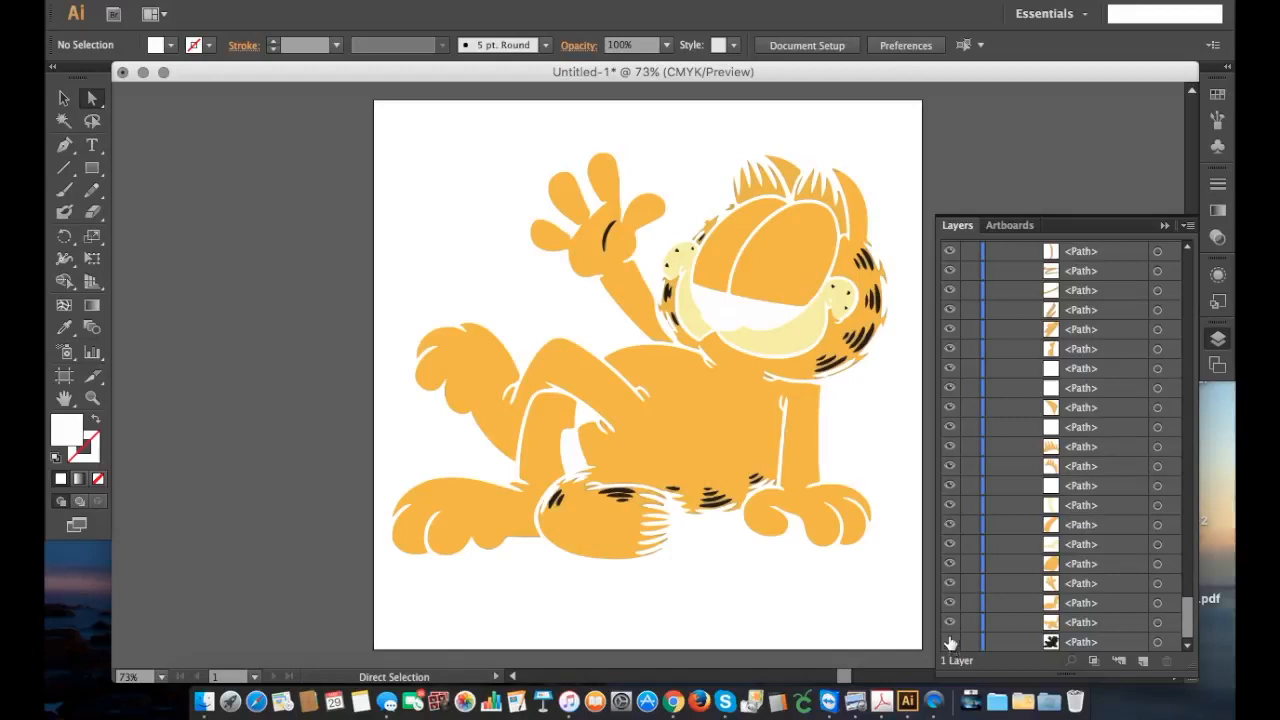
pyautogui.click(950, 622)
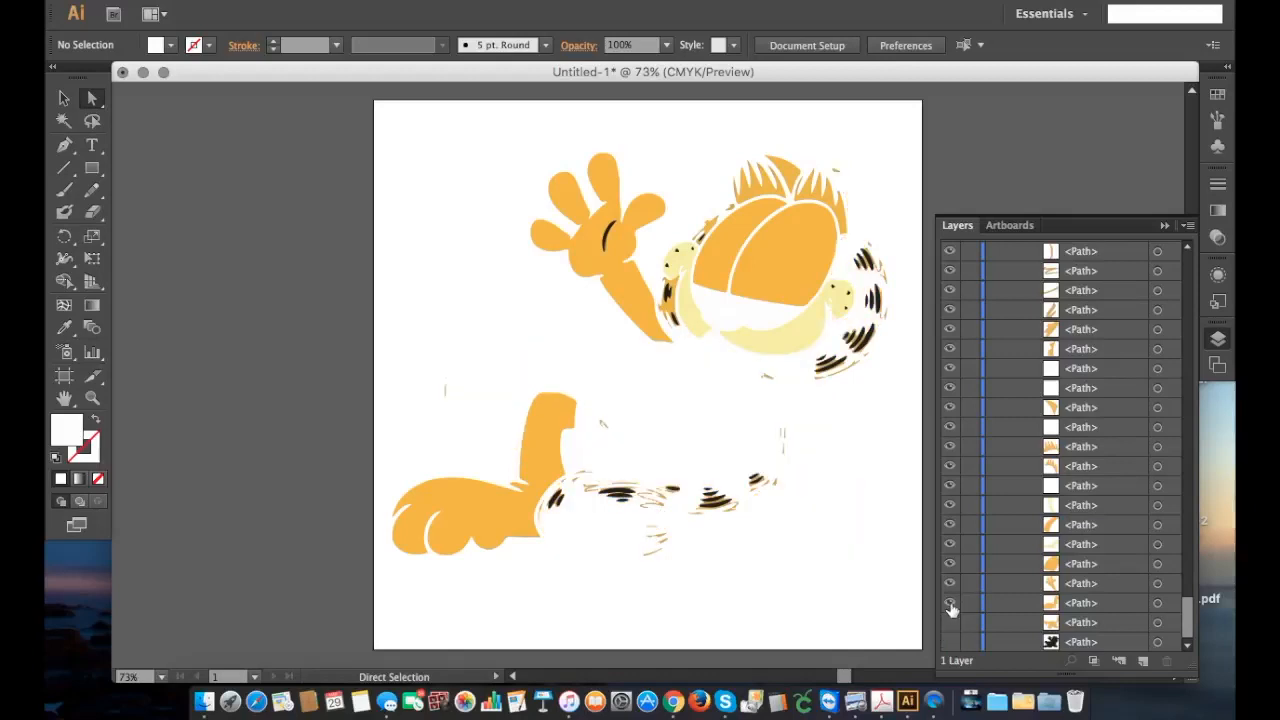
pyautogui.click(950, 603)
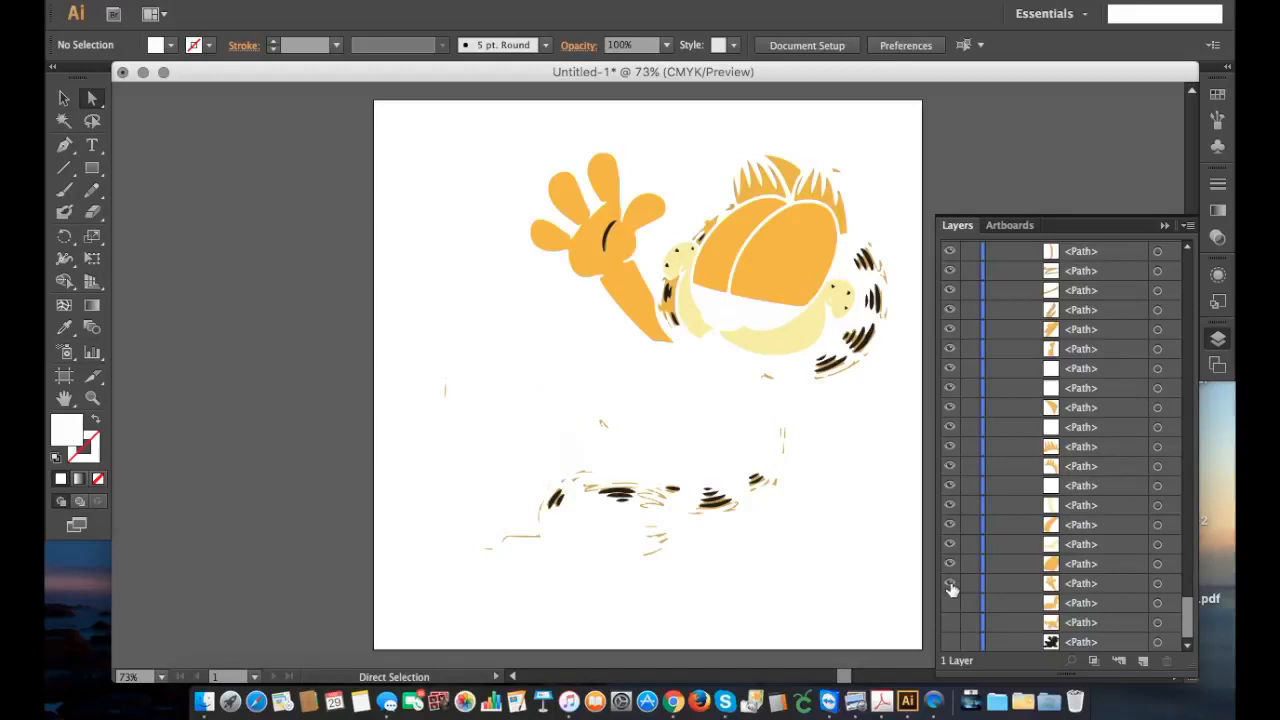
pyautogui.click(950, 584)
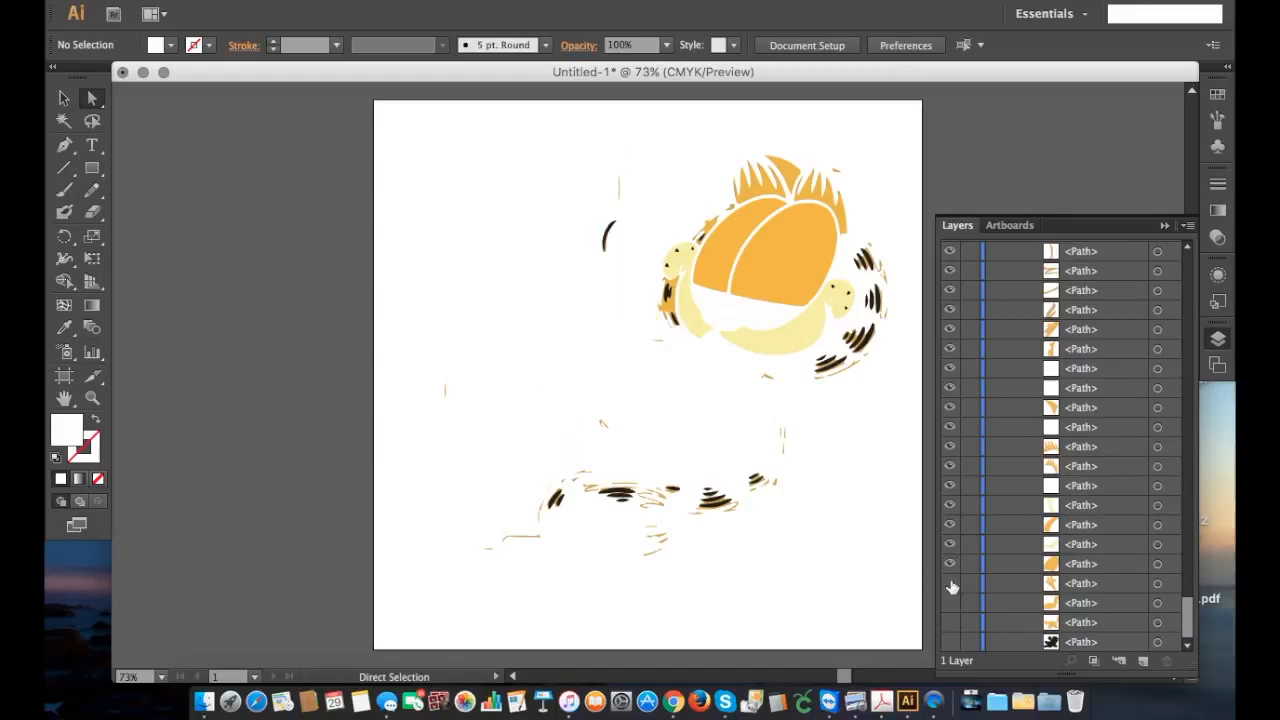
pyautogui.click(950, 564)
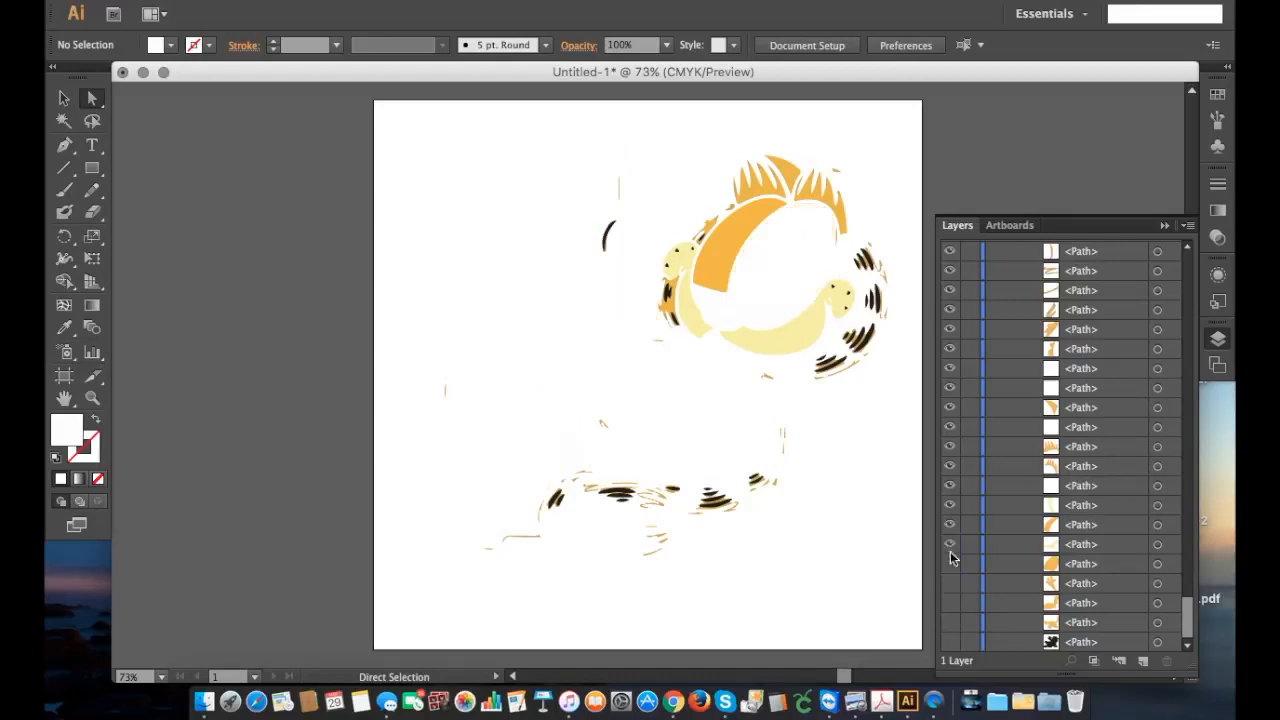
pyautogui.click(950, 545)
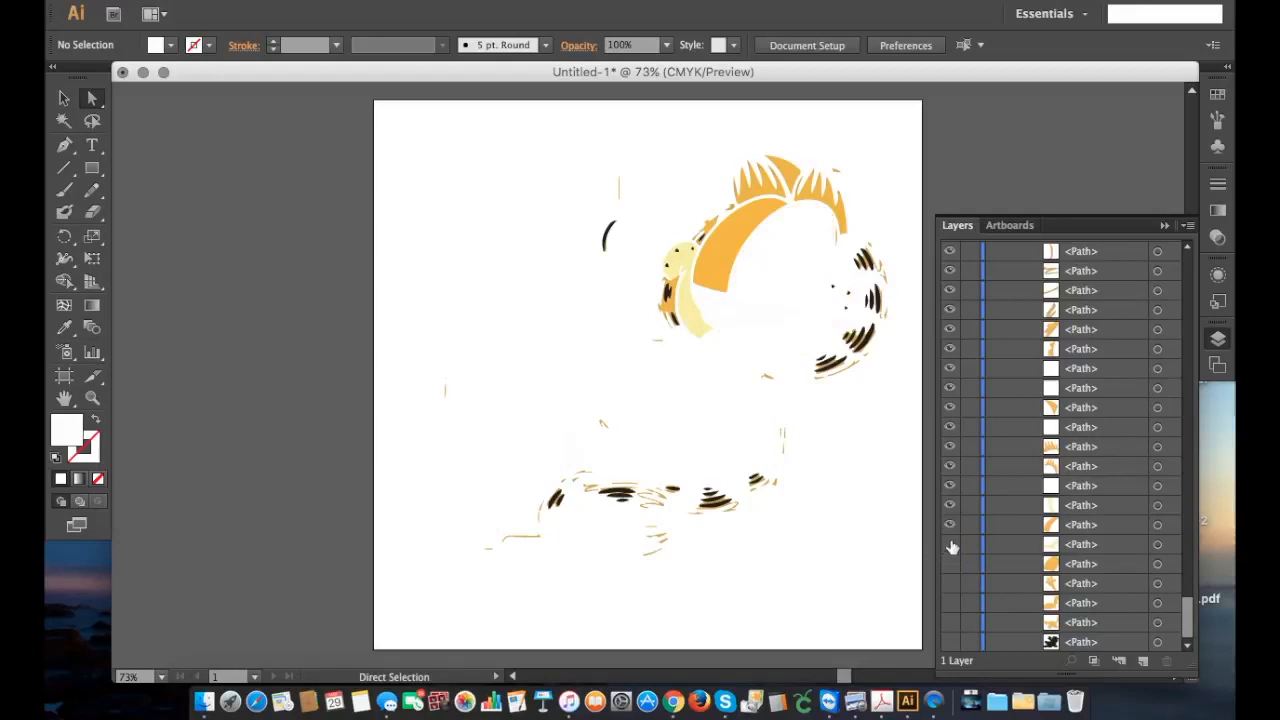
pyautogui.click(950, 525)
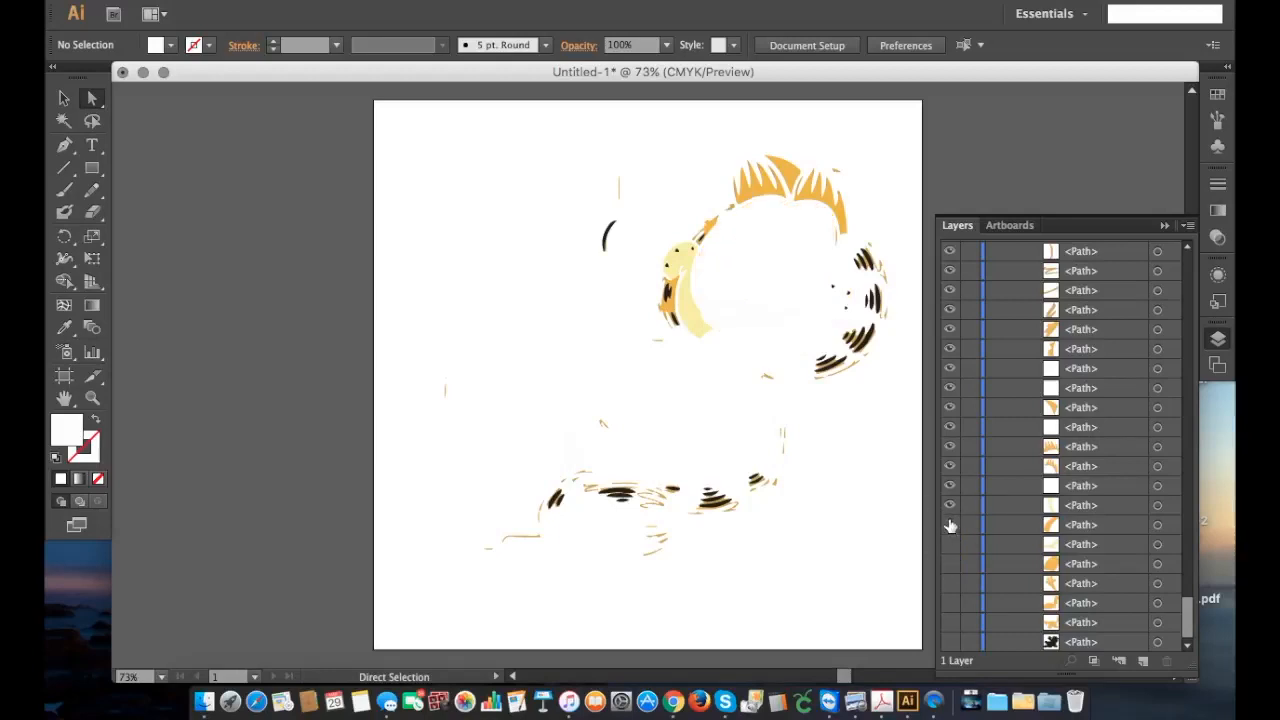
pyautogui.click(950, 505)
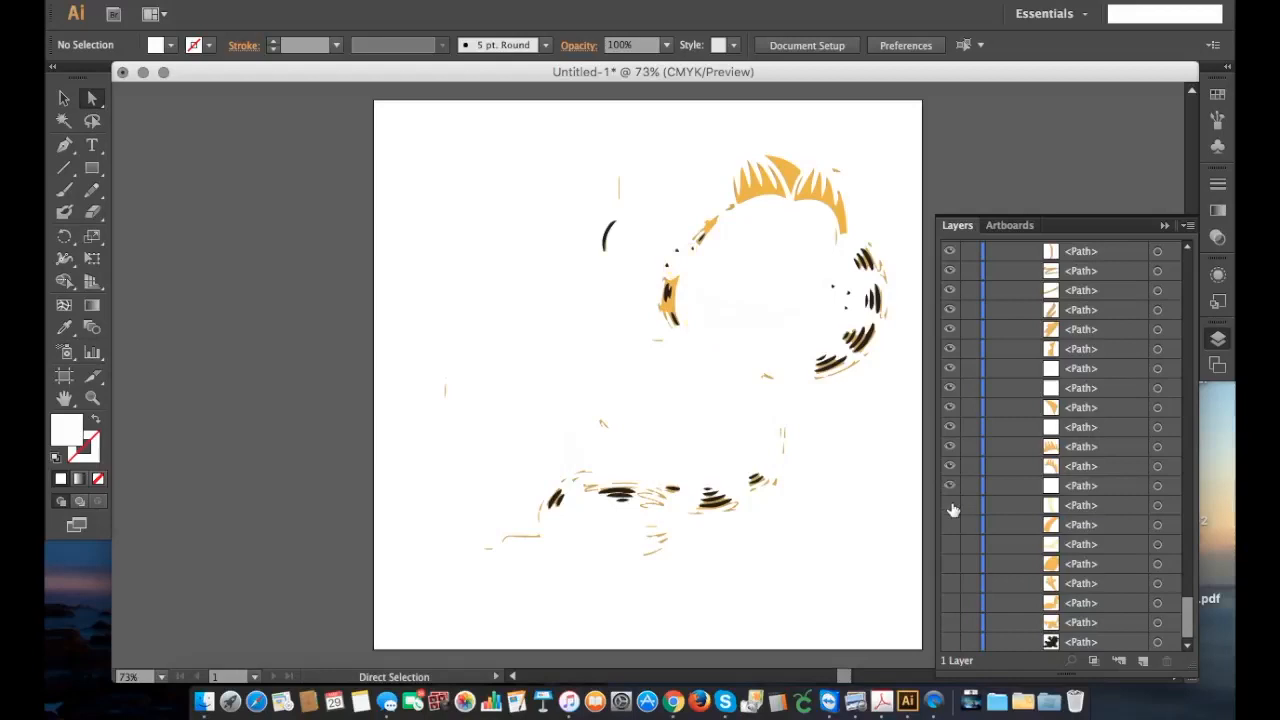
# Step: Show the black silhouette again for contrast and hide the white path of Garfield's larger eye
pyautogui.click(951, 488)
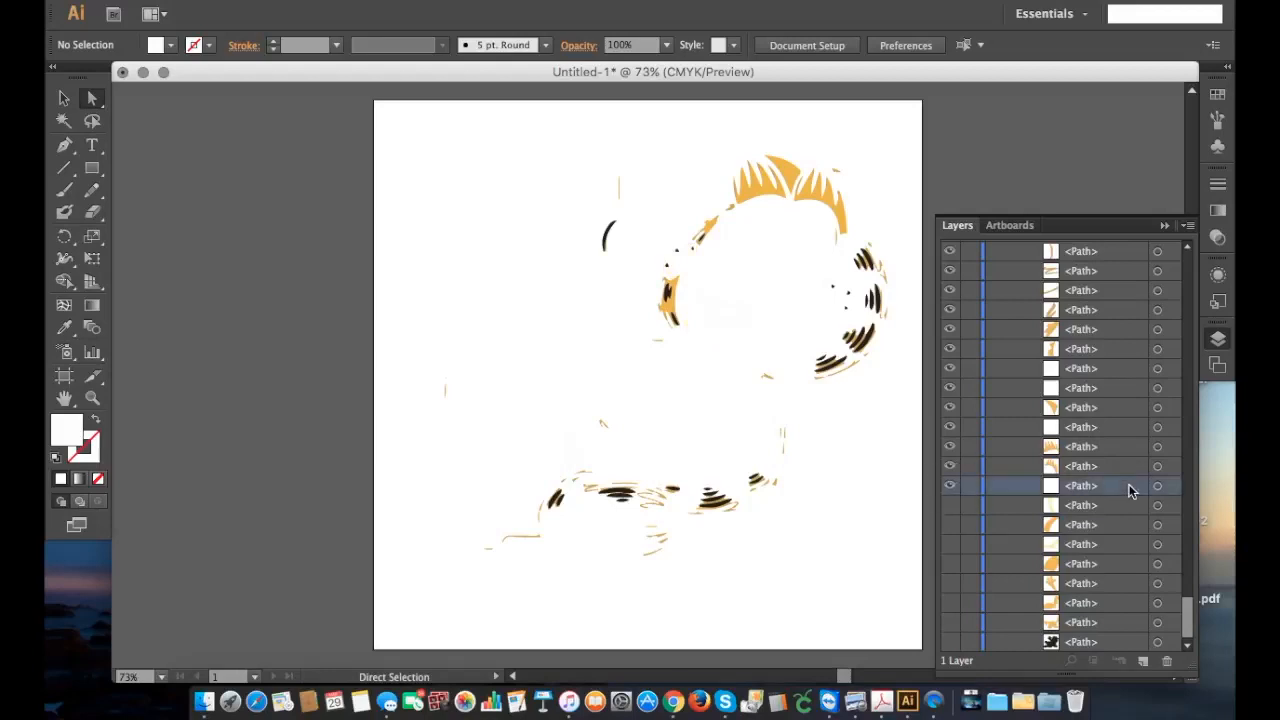
pyautogui.click(1172, 487)
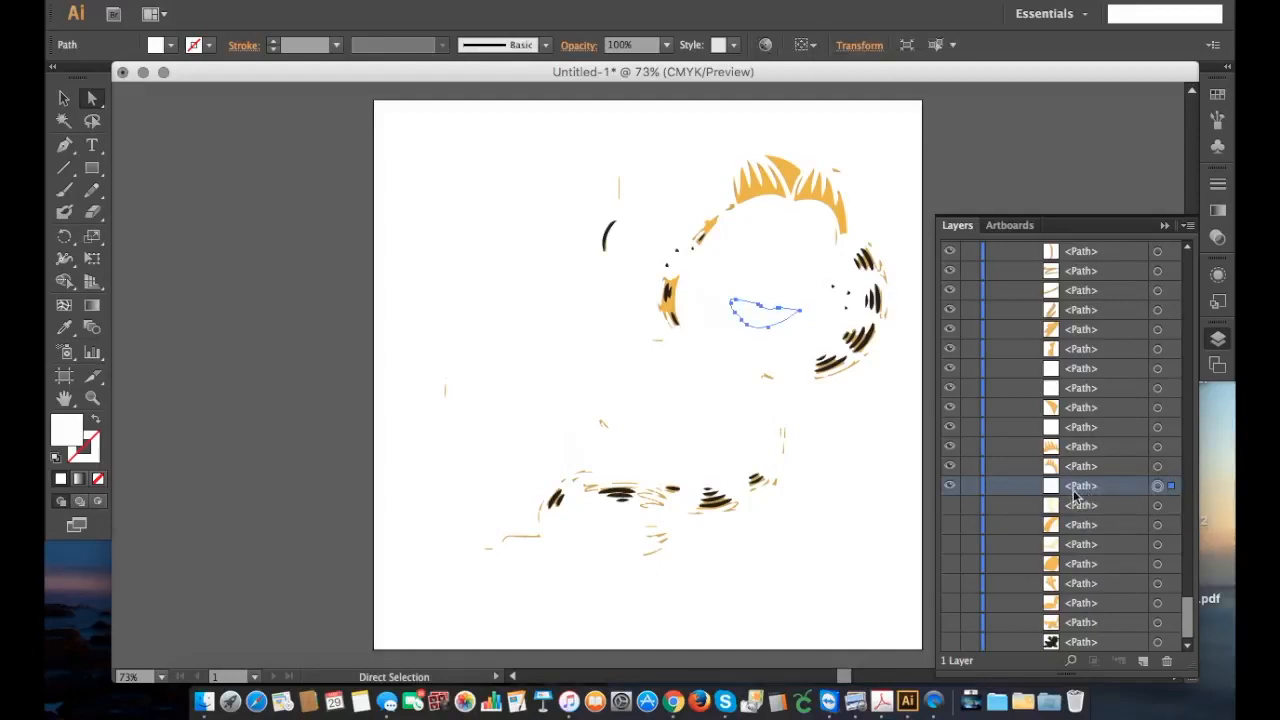
pyautogui.click(951, 643)
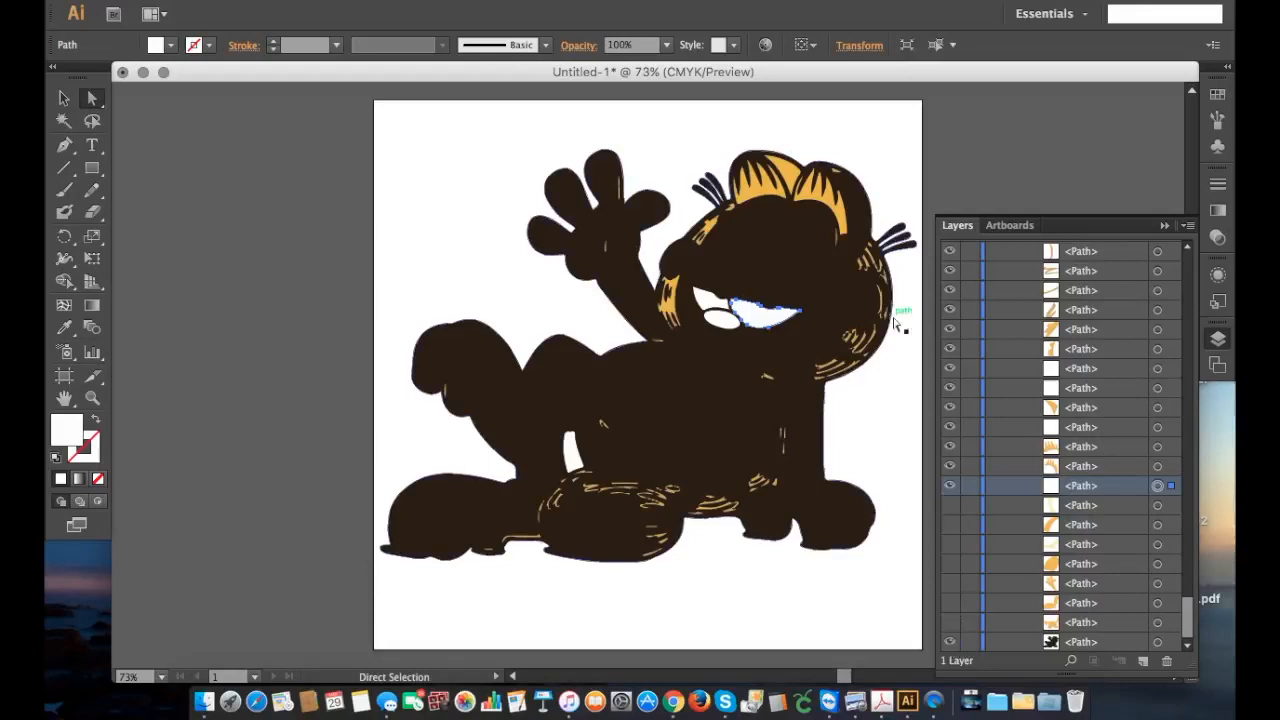
pyautogui.click(950, 486)
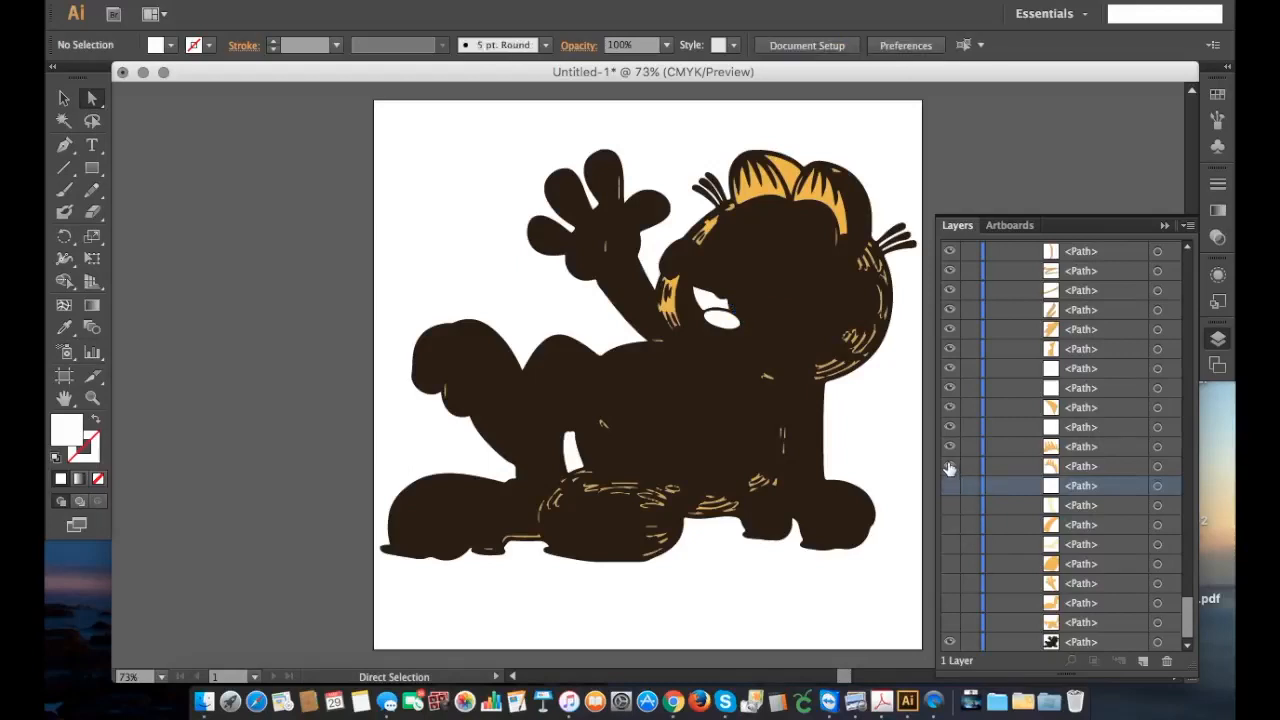
# Step: Hide the orange paths that fill Garfield's ears and the gap between them
pyautogui.click(950, 466)
pyautogui.click(950, 446)
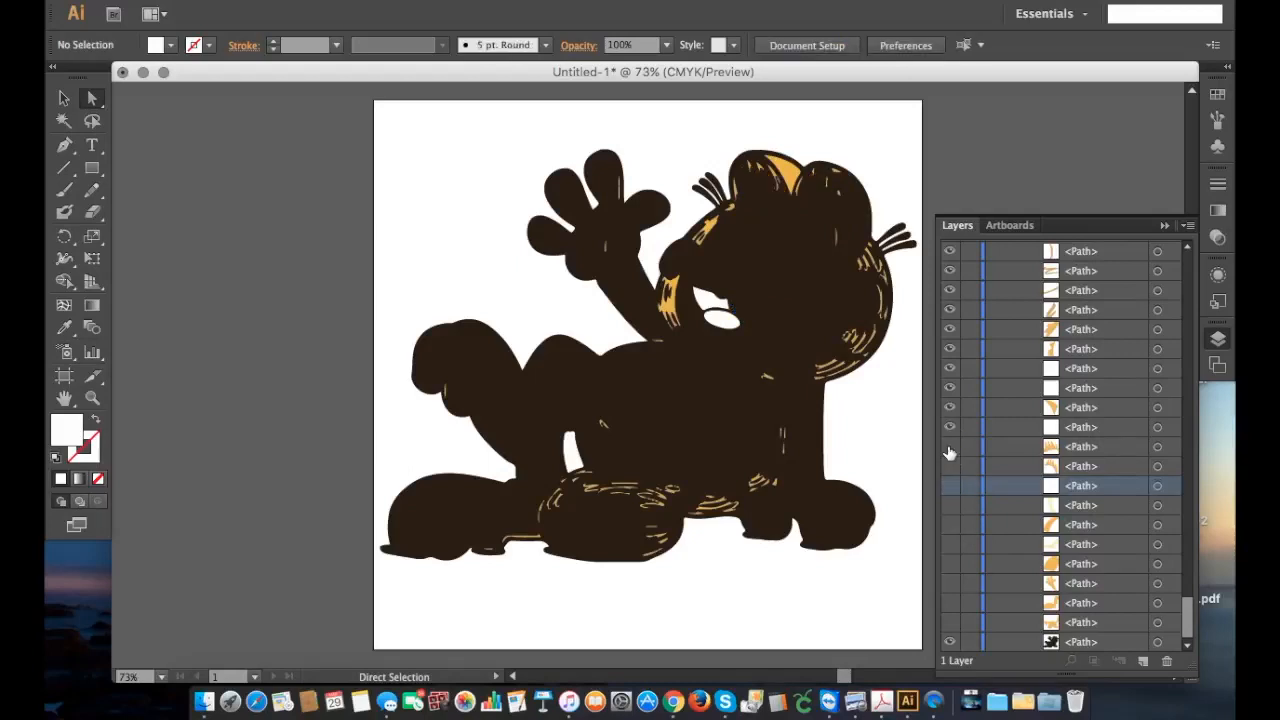
pyautogui.click(950, 409)
pyautogui.click(950, 408)
# Step: Toggle the white patch between the bent leg and body to identify it, and rename its path "Part to cut out"
pyautogui.click(950, 428)
pyautogui.click(950, 428)
pyautogui.click(949, 429)
pyautogui.click(949, 429)
pyautogui.click(1100, 427)
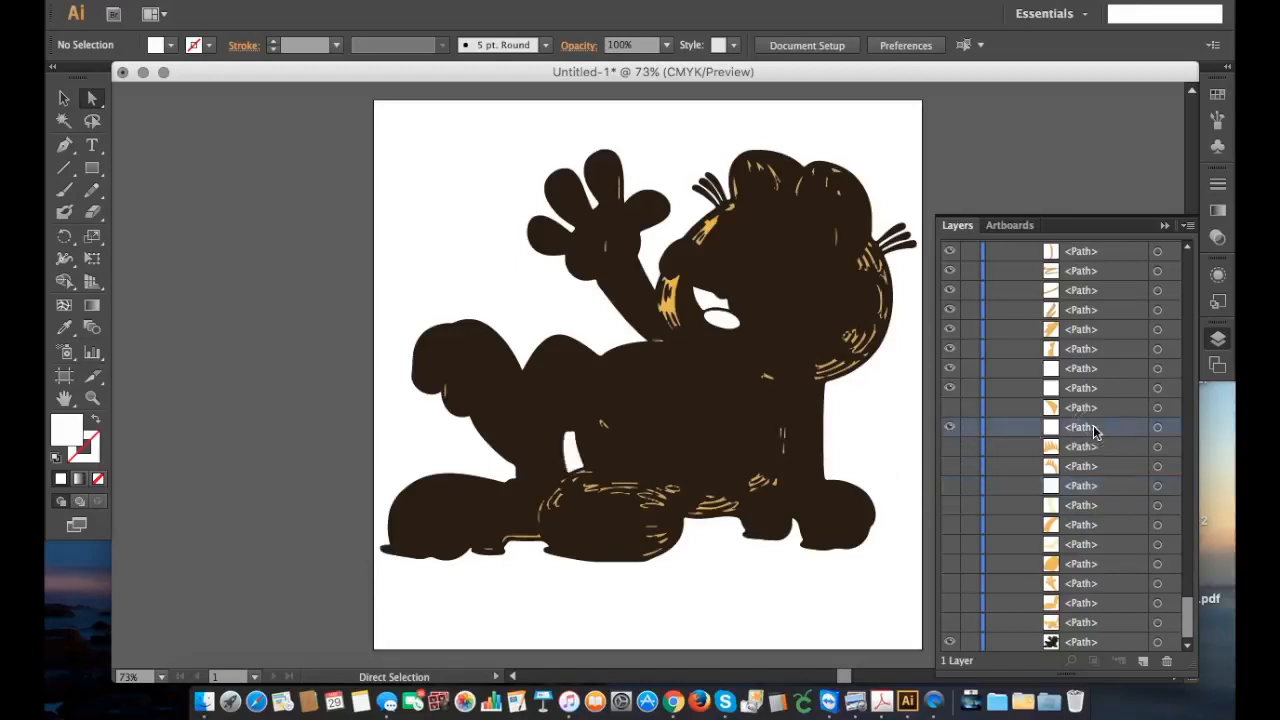
pyautogui.doubleClick(1095, 428)
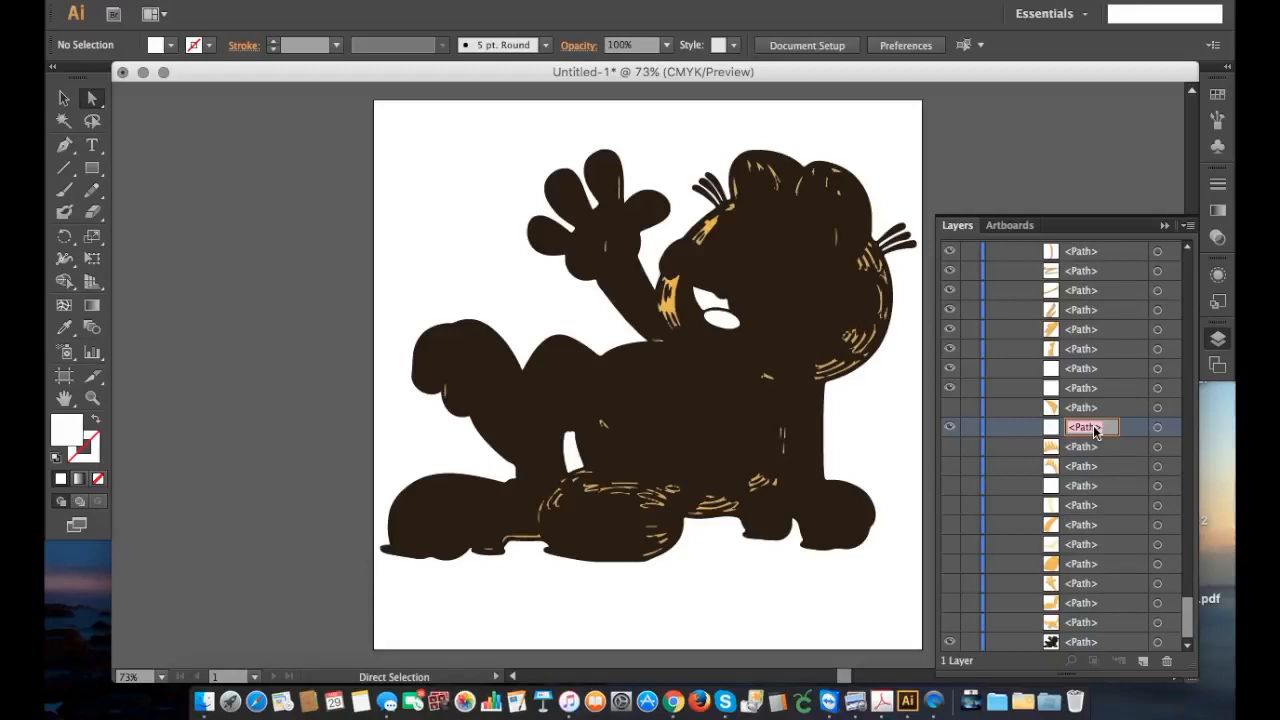
pyautogui.write('Par')
pyautogui.write('t to cut out')
pyautogui.click(1140, 406)
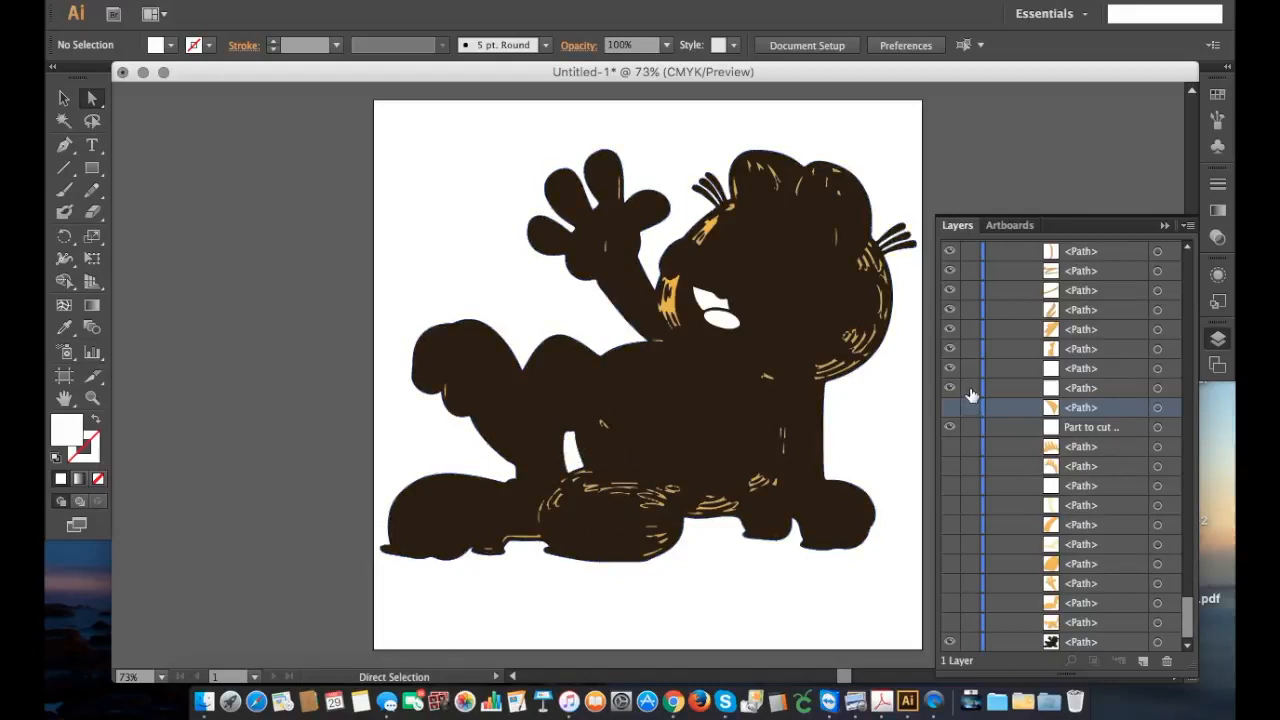
# Step: Hide the remaining white eye and nose paths, and toggle the neighbouring orange paths to identify their shapes
pyautogui.click(945, 390)
pyautogui.click(950, 370)
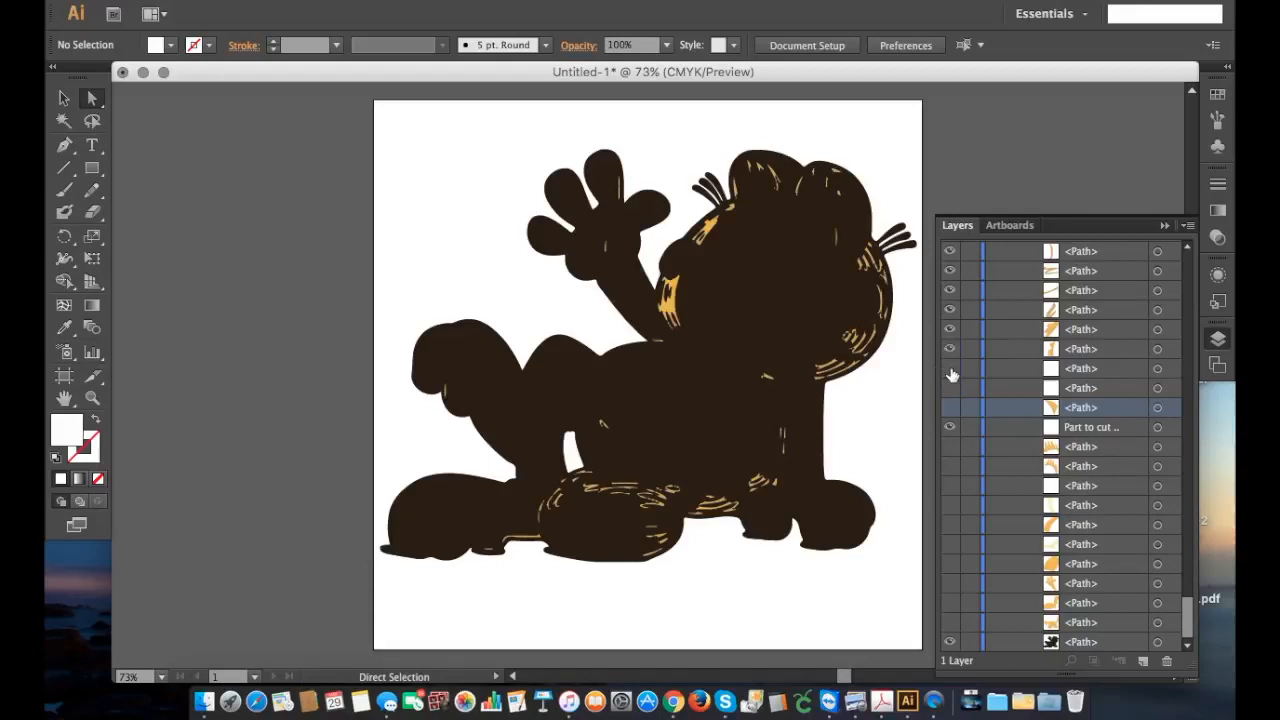
pyautogui.click(950, 350)
pyautogui.click(950, 354)
pyautogui.click(950, 332)
pyautogui.click(950, 332)
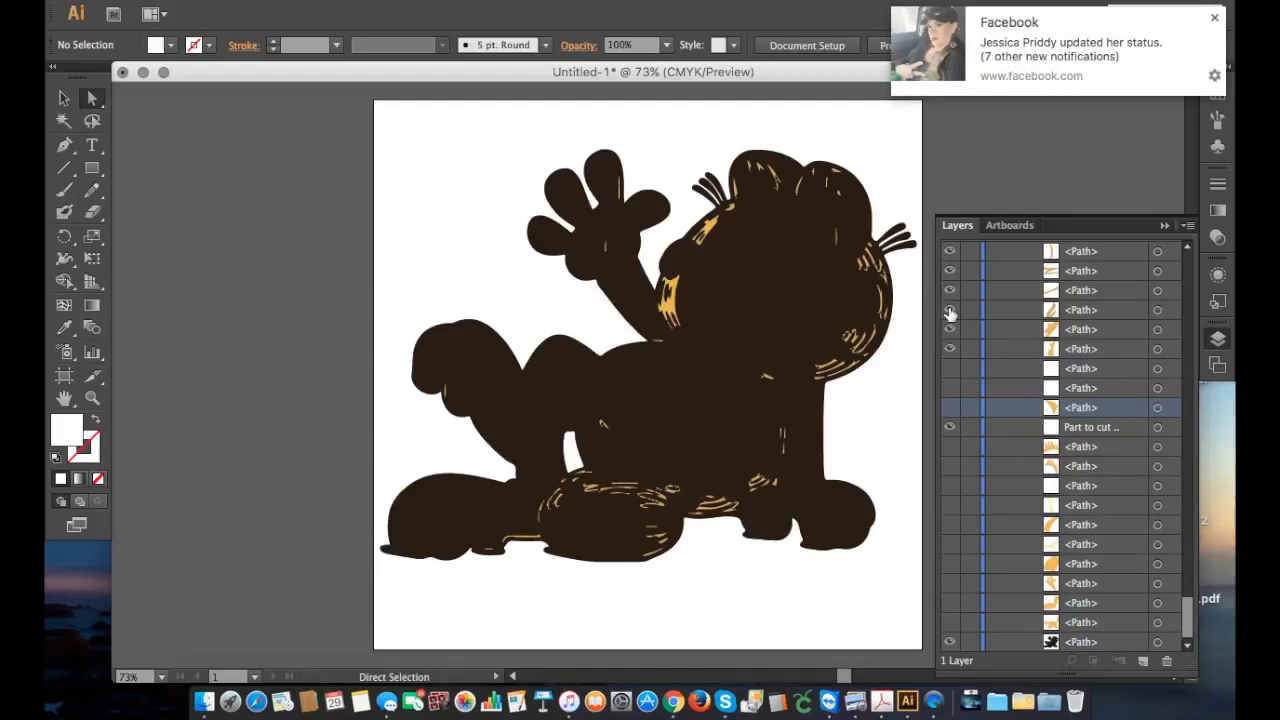
pyautogui.click(951, 292)
# Step: Hide the black silhouette path at the end of the group
pyautogui.scroll(3, 952, 296)
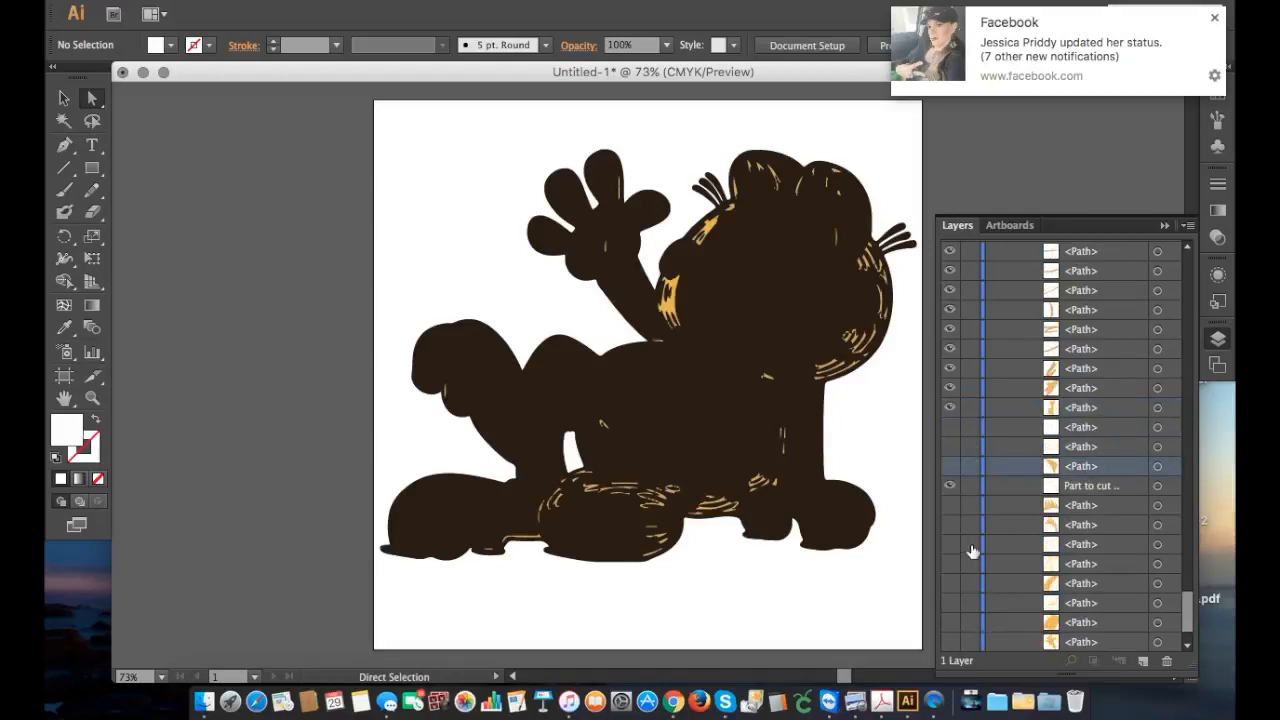
pyautogui.scroll(-3, 972, 552)
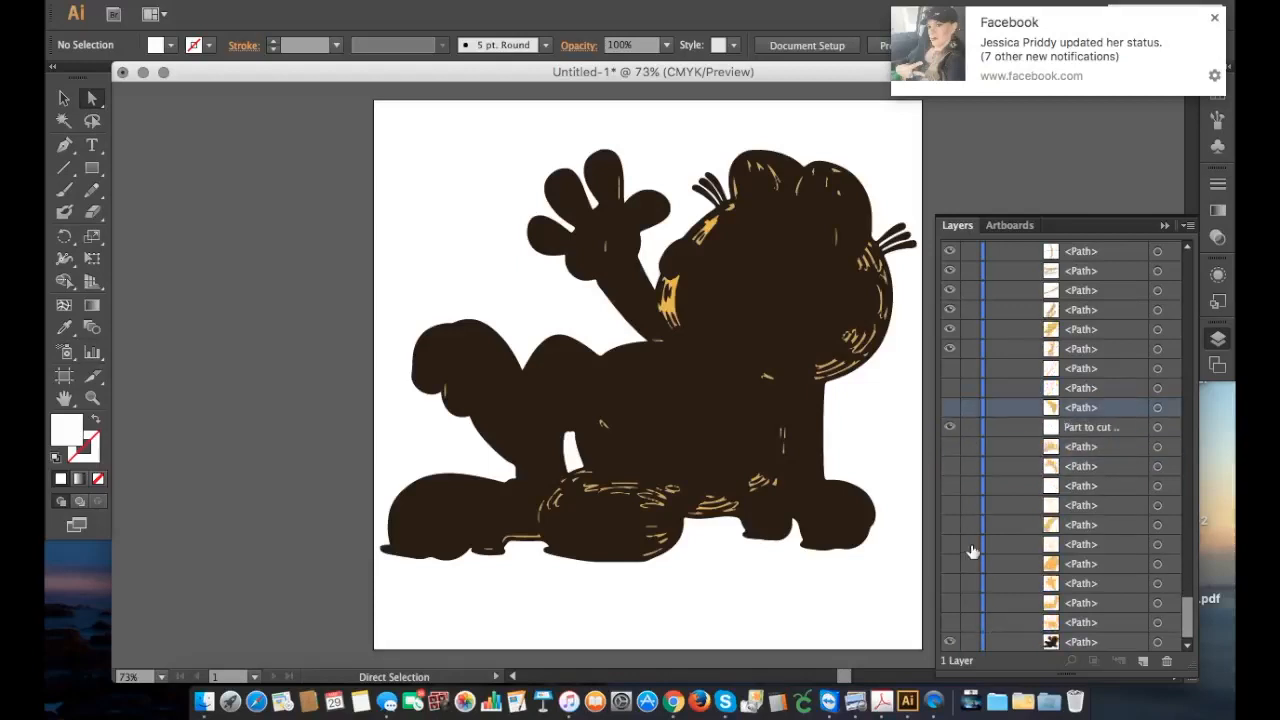
pyautogui.click(950, 642)
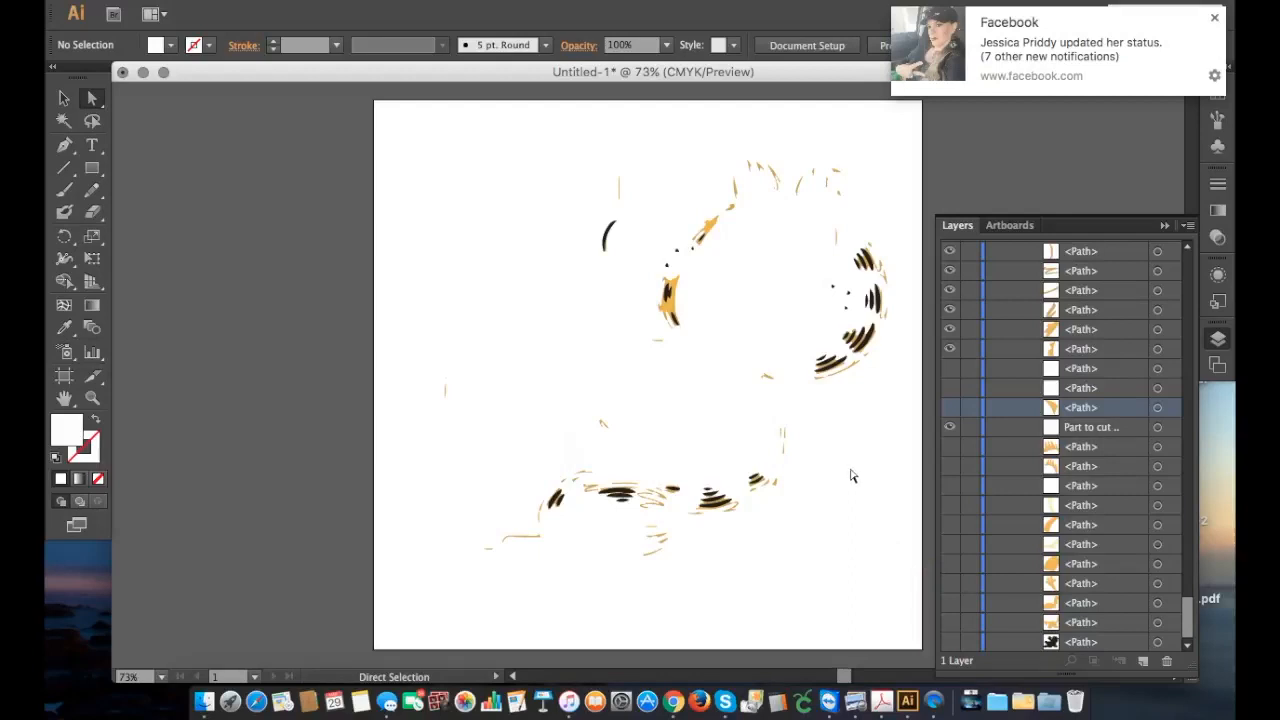
# Step: Hide the black paths at the top of the group, including the curved line on the raised hand
pyautogui.scroll(1, 851, 476)
pyautogui.scroll(4, 986, 453)
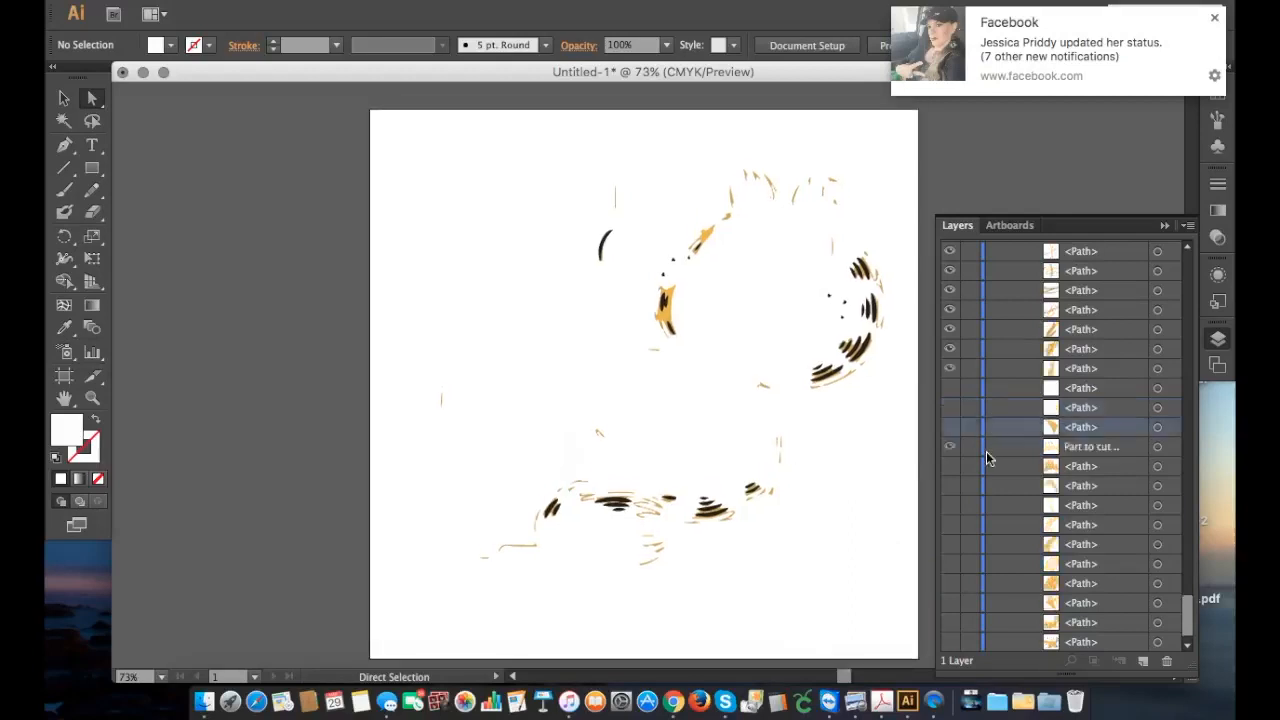
pyautogui.scroll(10, 986, 451)
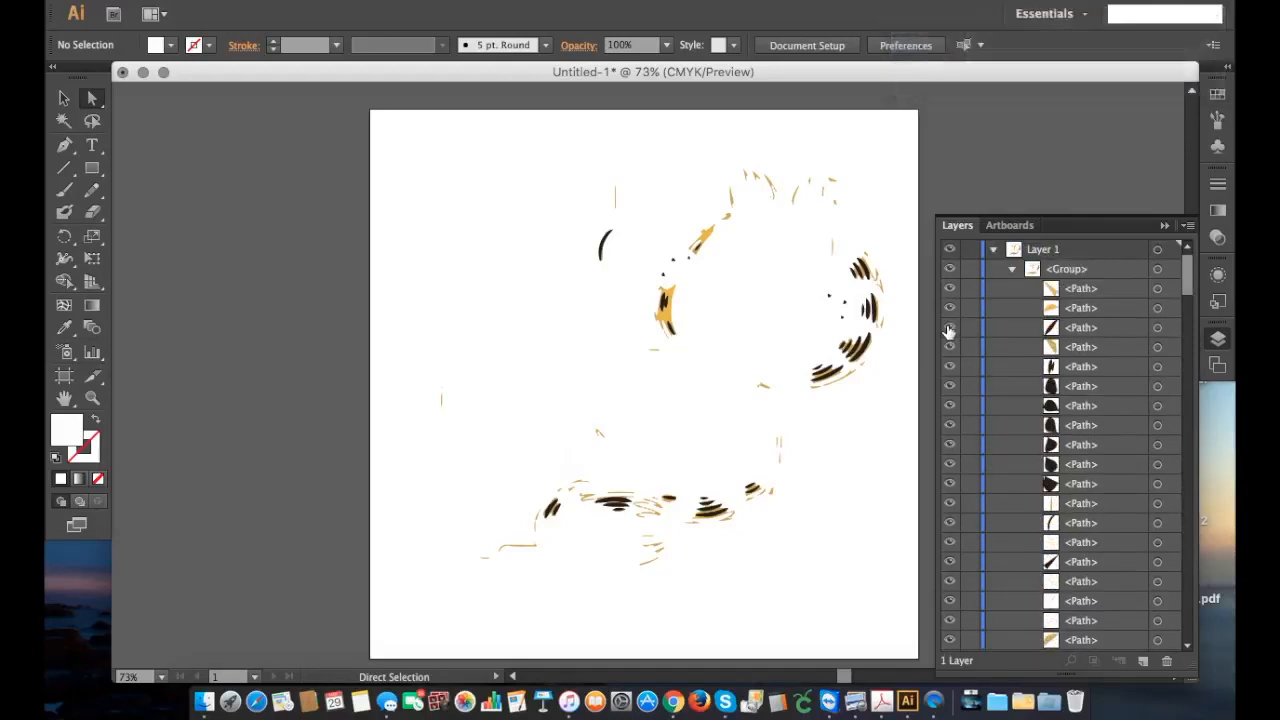
pyautogui.click(949, 328)
pyautogui.click(950, 367)
pyautogui.click(949, 387)
pyautogui.click(949, 406)
pyautogui.click(949, 465)
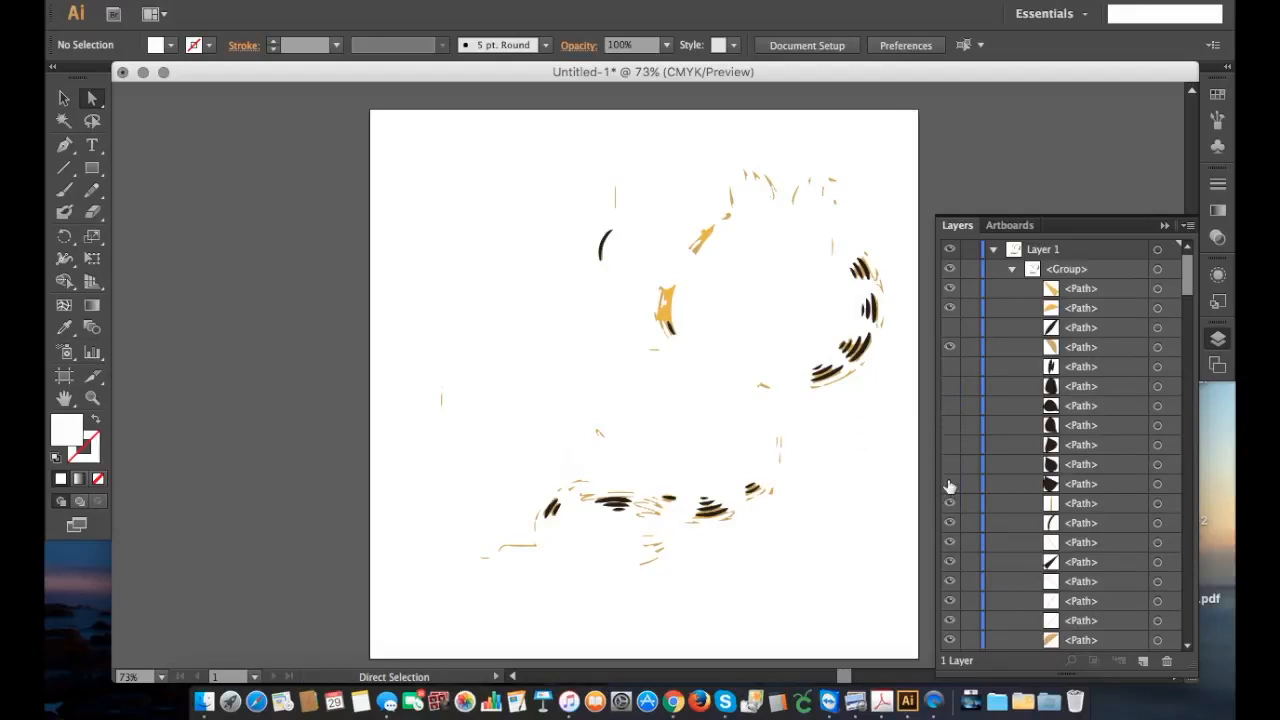
pyautogui.click(949, 562)
pyautogui.click(950, 526)
# Step: Hide the next black paths down the group, starting with the small inner stripes on Garfield's right-hand cheek
pyautogui.scroll(-10, 953, 545)
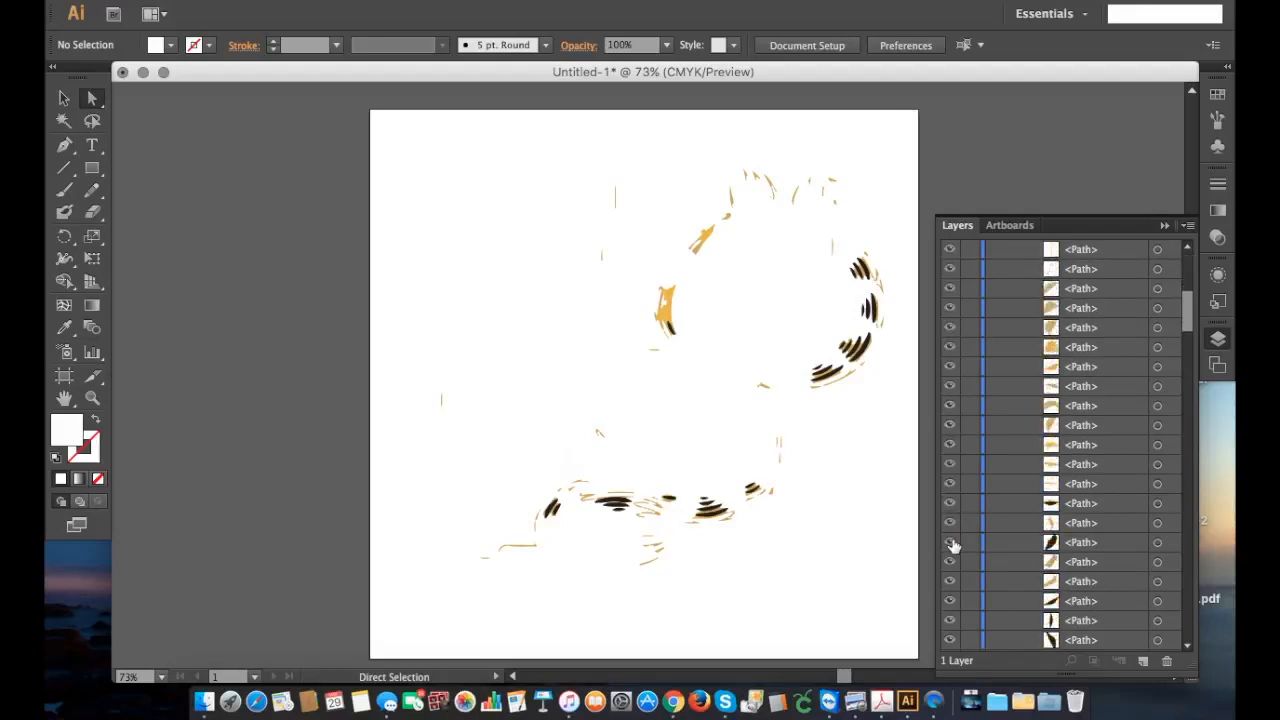
pyautogui.click(950, 504)
pyautogui.click(950, 545)
pyautogui.click(950, 601)
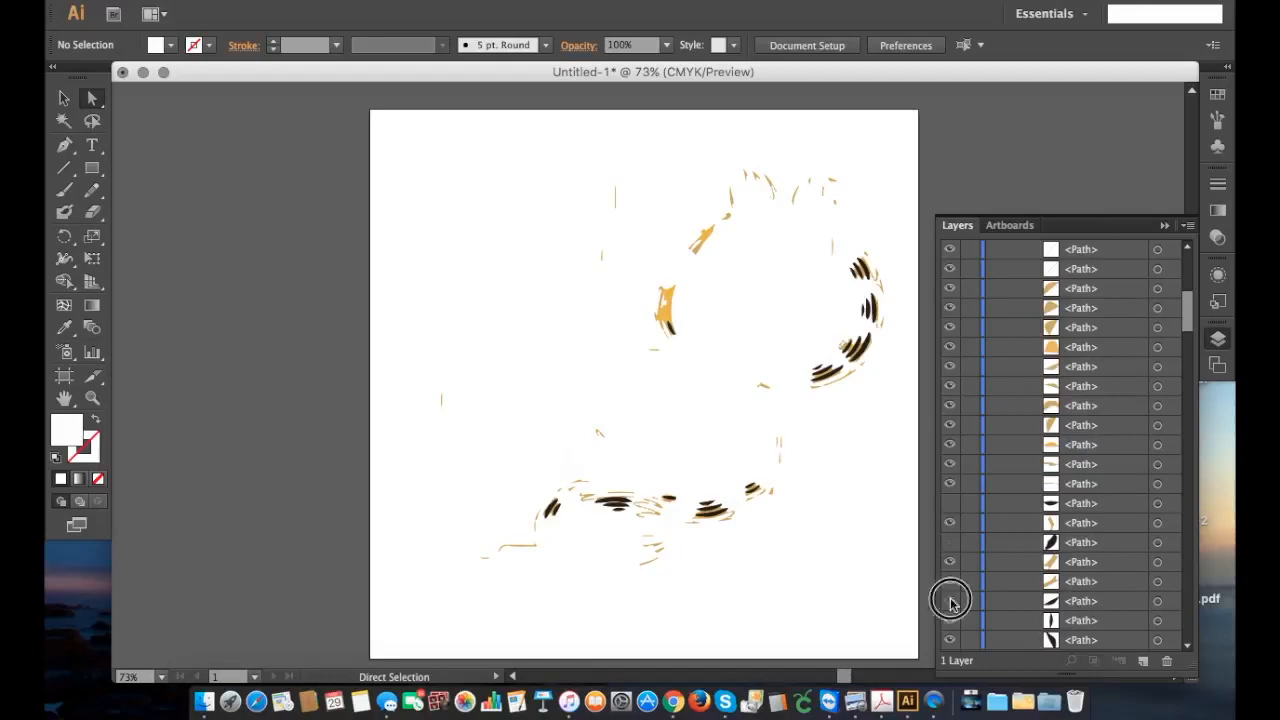
pyautogui.click(950, 642)
pyautogui.scroll(-3, 951, 574)
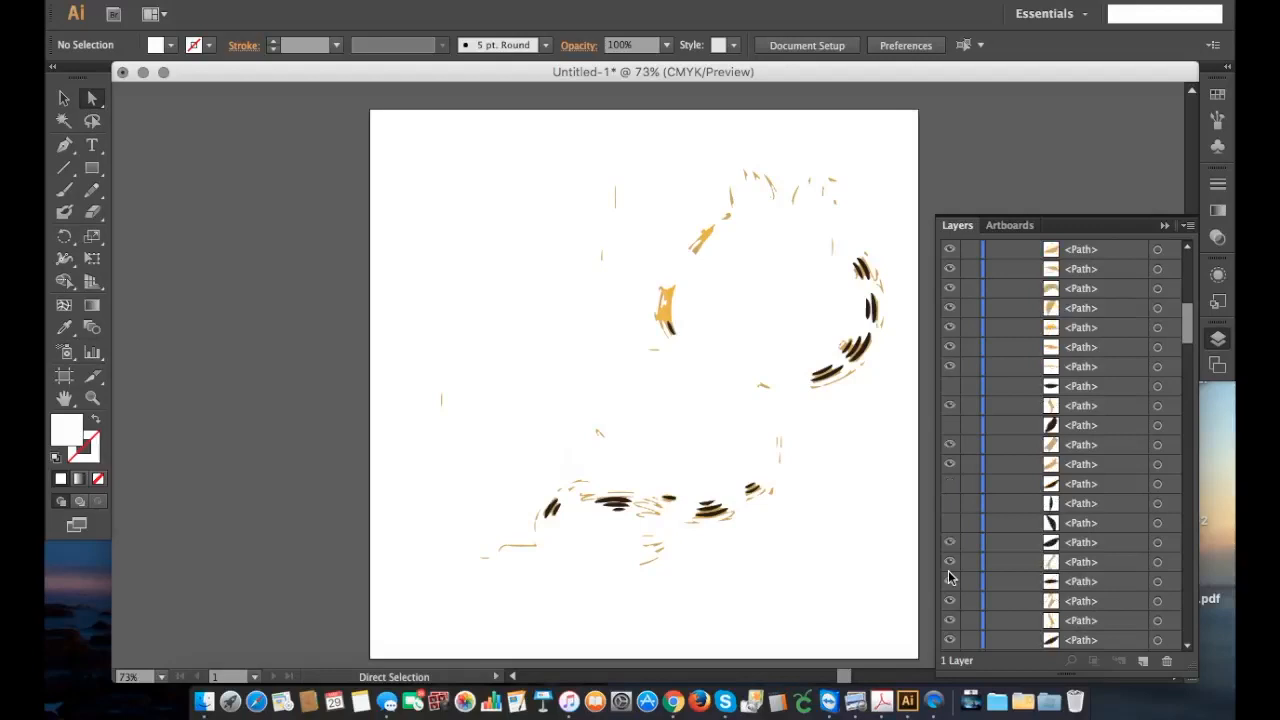
pyautogui.click(950, 543)
pyautogui.click(950, 582)
# Step: Hide the black stripes on the left-hand cheek and near the supporting arm, plus the next ones on the other cheek and tail
pyautogui.scroll(-3, 956, 553)
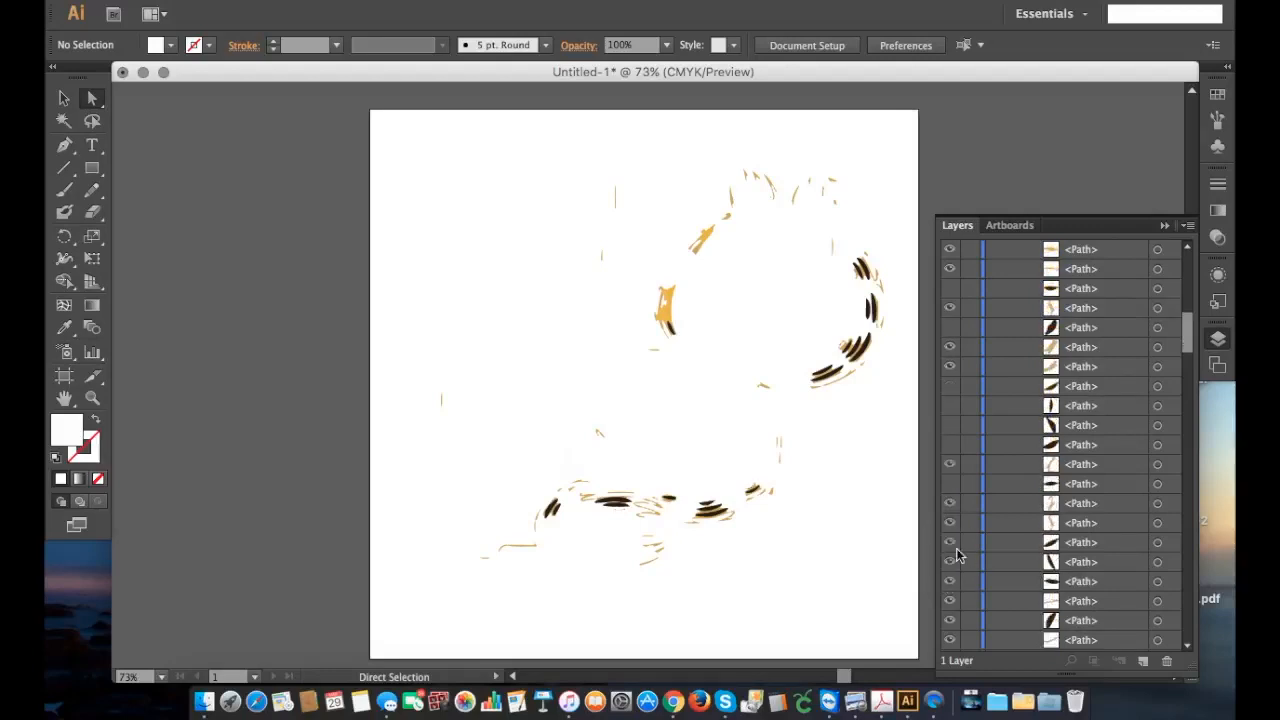
pyautogui.click(950, 542)
pyautogui.click(949, 584)
pyautogui.click(949, 600)
pyautogui.scroll(-4, 966, 563)
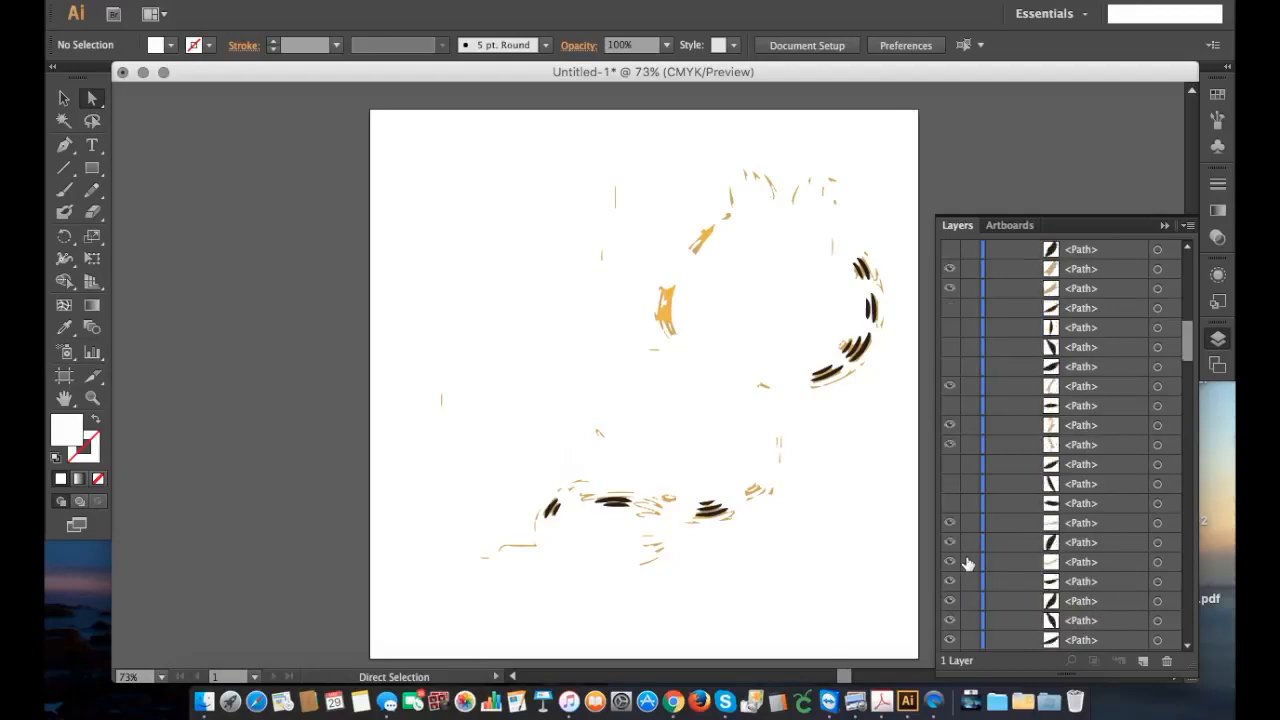
pyautogui.click(950, 543)
pyautogui.click(950, 583)
pyautogui.click(948, 604)
pyautogui.click(948, 621)
pyautogui.click(950, 640)
# Step: Hide all the remaining black stripes on the right-hand cheek, belly and tail
pyautogui.scroll(-4, 960, 577)
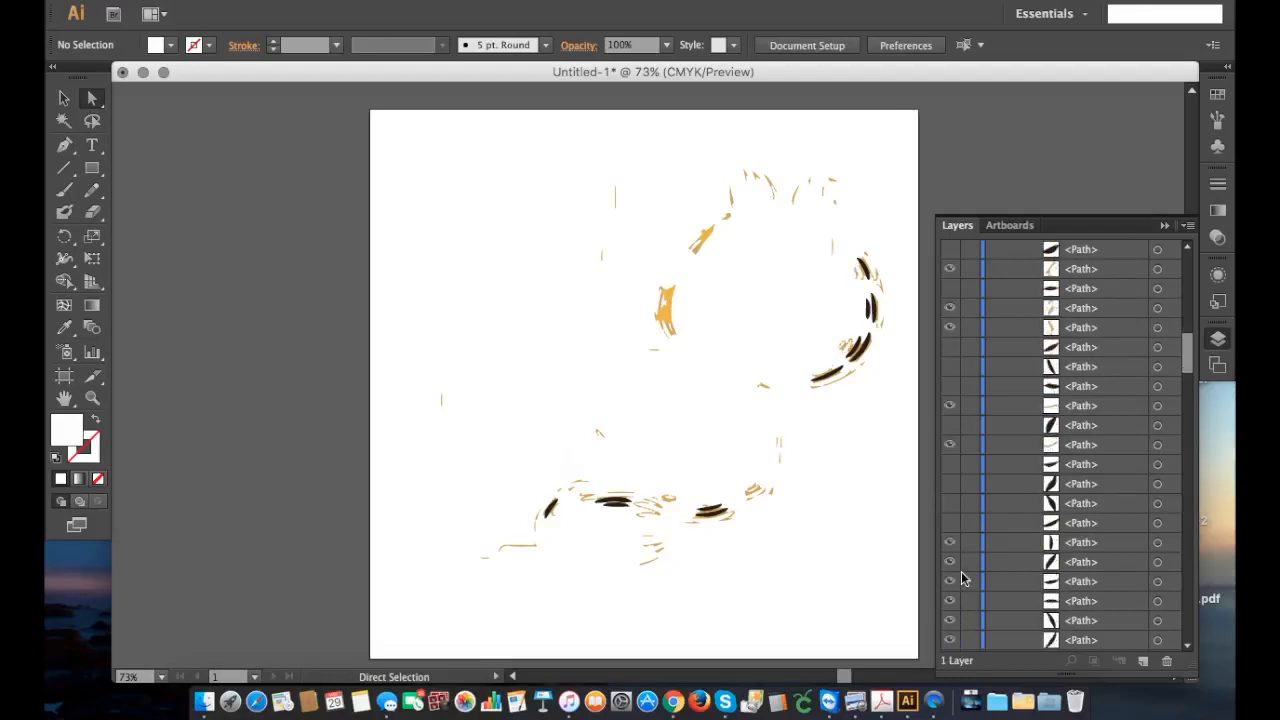
pyautogui.click(949, 546)
pyautogui.click(950, 562)
pyautogui.click(950, 583)
pyautogui.click(950, 620)
pyautogui.click(950, 637)
pyautogui.scroll(-5, 951, 585)
pyautogui.click(950, 466)
pyautogui.click(951, 485)
pyautogui.click(950, 503)
pyautogui.click(950, 522)
pyautogui.click(950, 543)
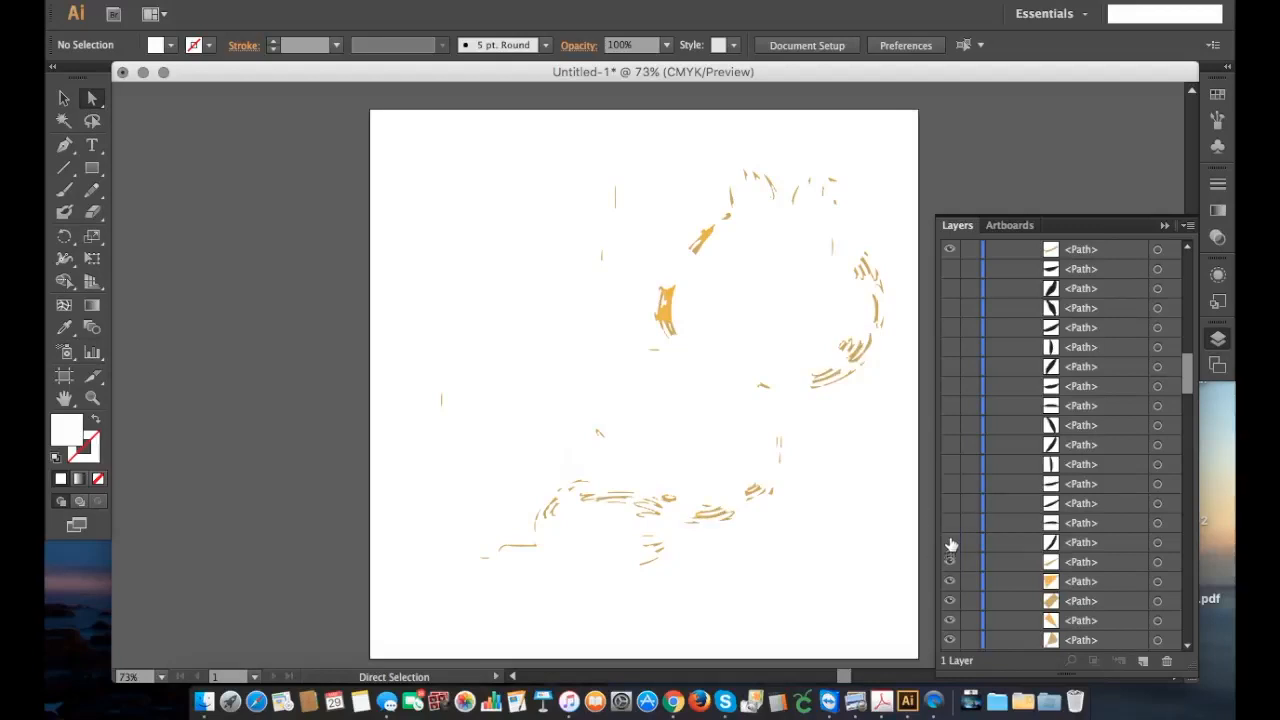
# Step: Show the two orange ear paths and the orange path that fills the gap between them
pyautogui.scroll(-3, 949, 508)
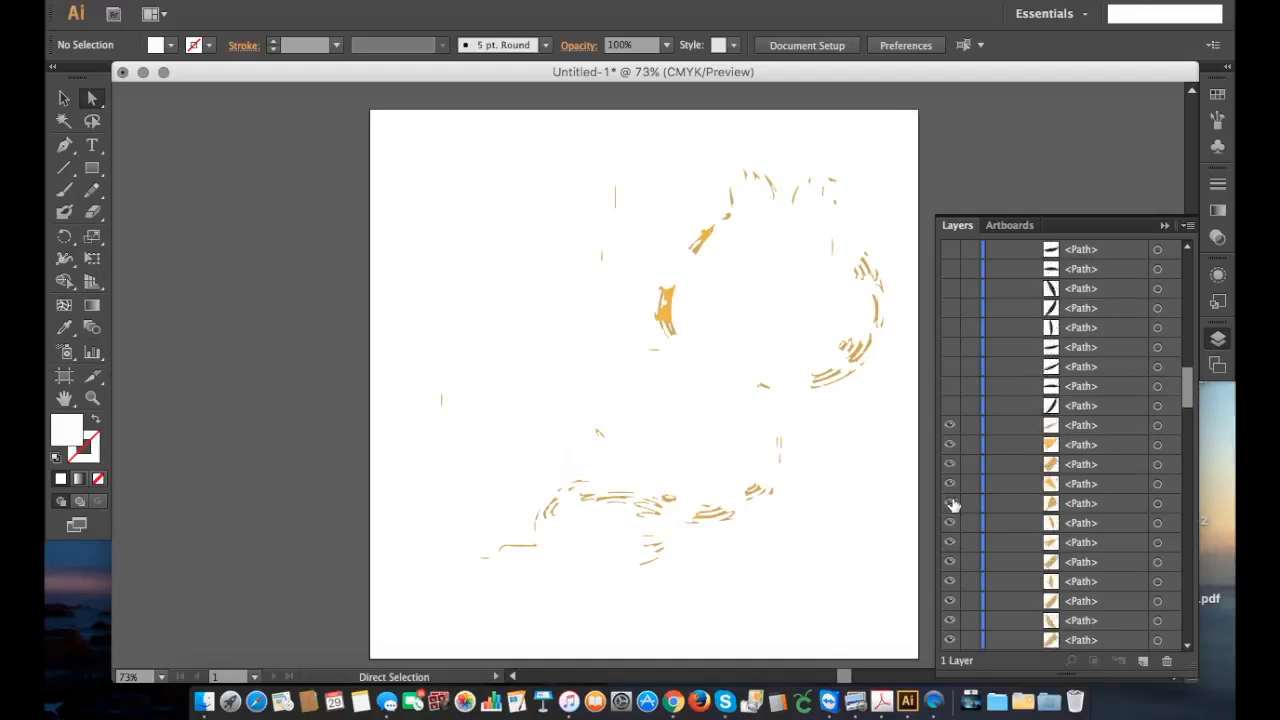
pyautogui.scroll(-4, 950, 504)
pyautogui.scroll(-5, 951, 504)
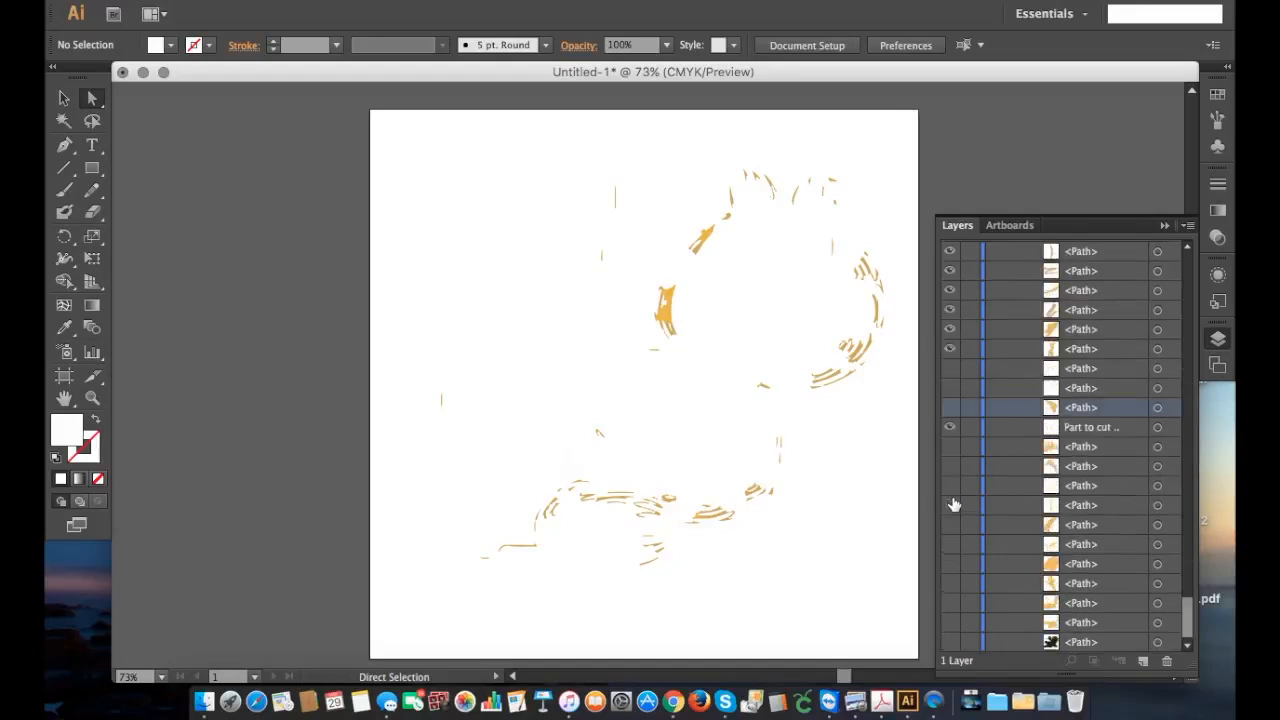
pyautogui.click(950, 408)
pyautogui.click(950, 447)
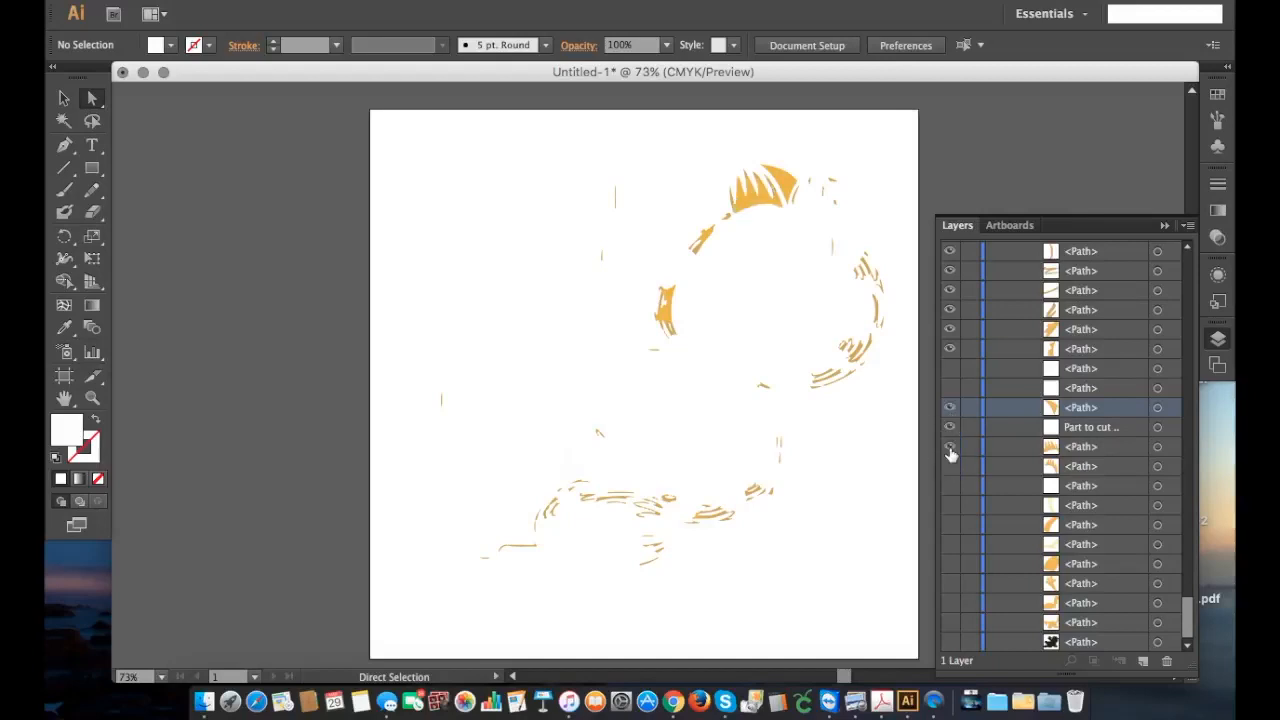
pyautogui.click(950, 467)
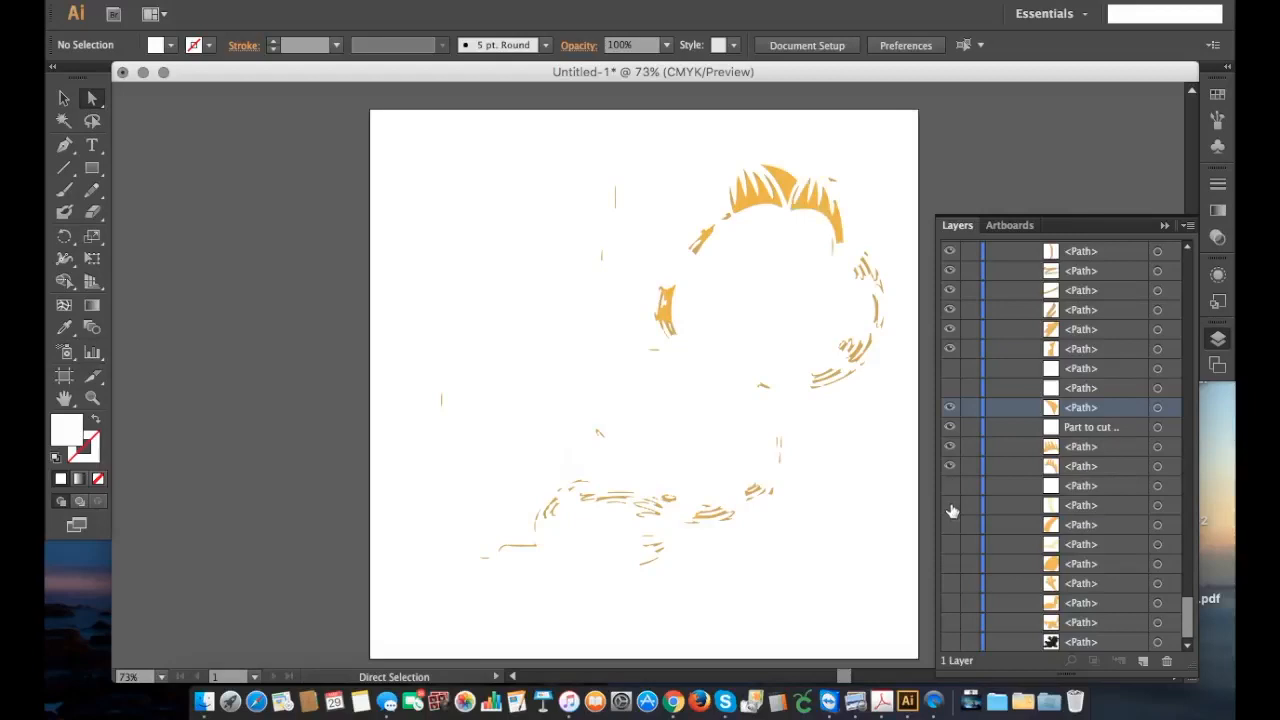
# Step: Toggle the two pale yellow muzzle paths on and off to identify their shapes
pyautogui.click(950, 506)
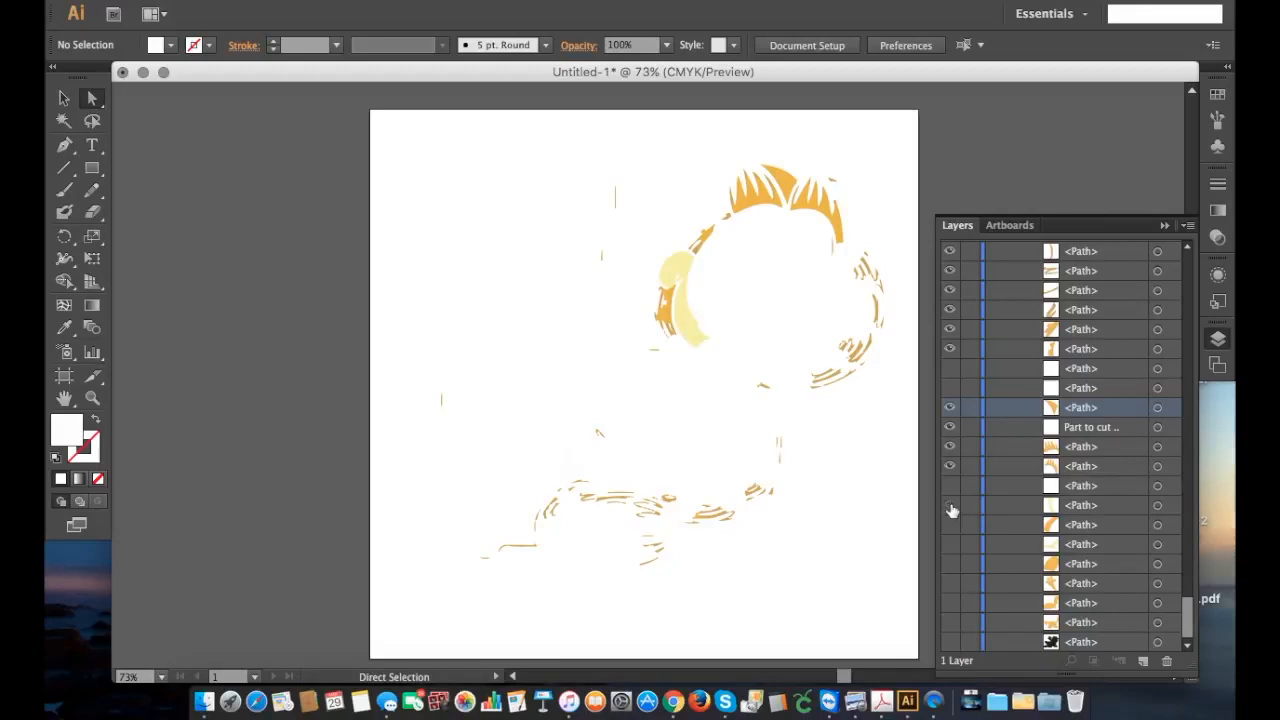
pyautogui.click(951, 508)
pyautogui.click(951, 545)
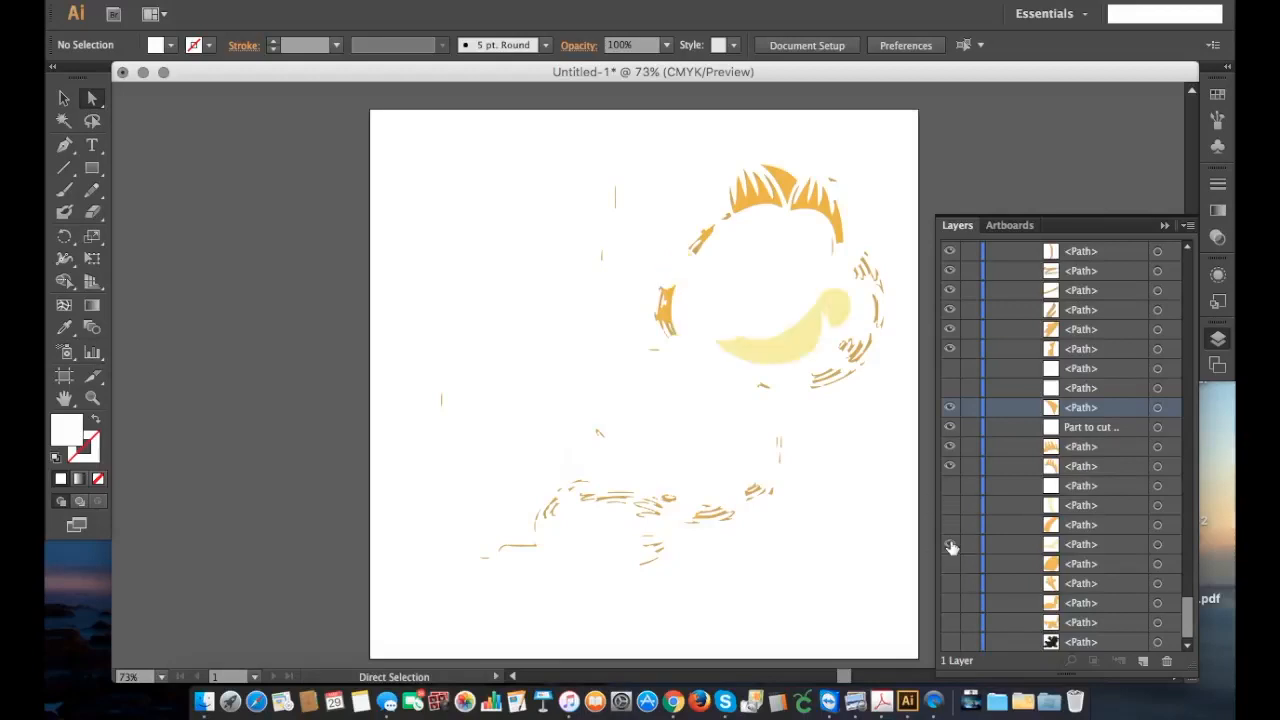
pyautogui.click(951, 545)
# Step: Show the orange paths of both eyelids, the raised arm, the bent front leg and the body
pyautogui.click(951, 525)
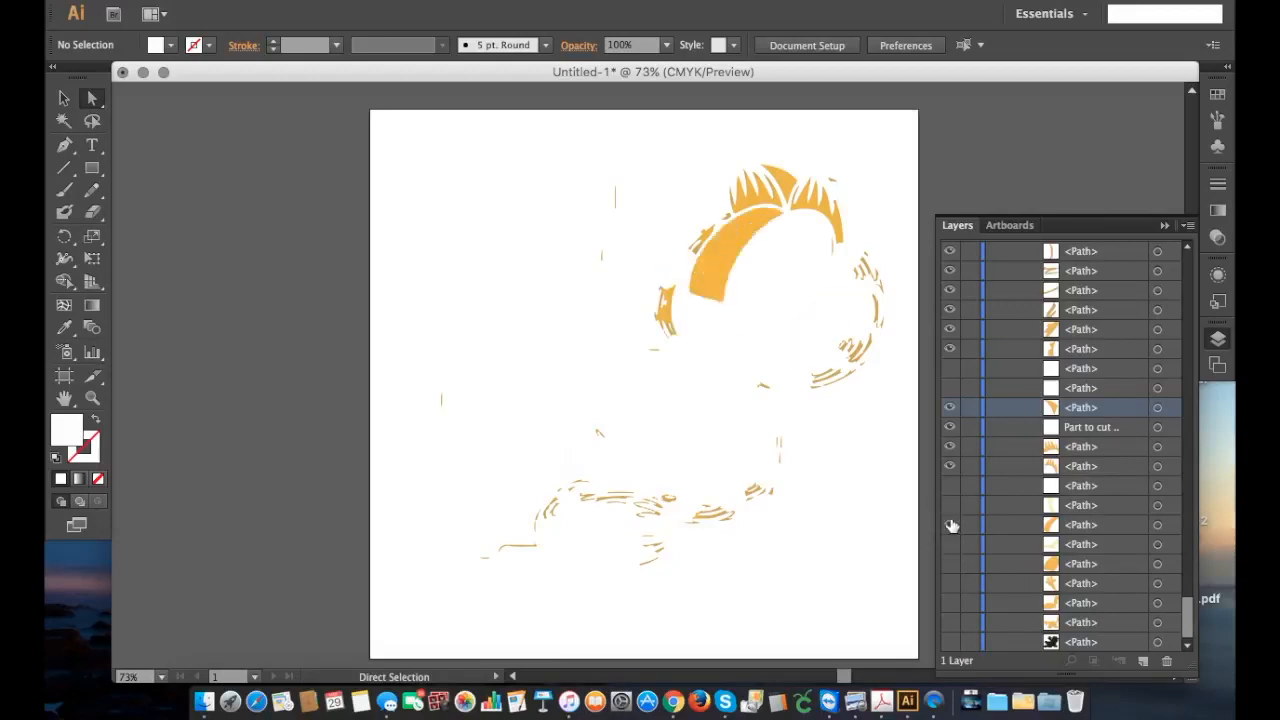
pyautogui.click(951, 564)
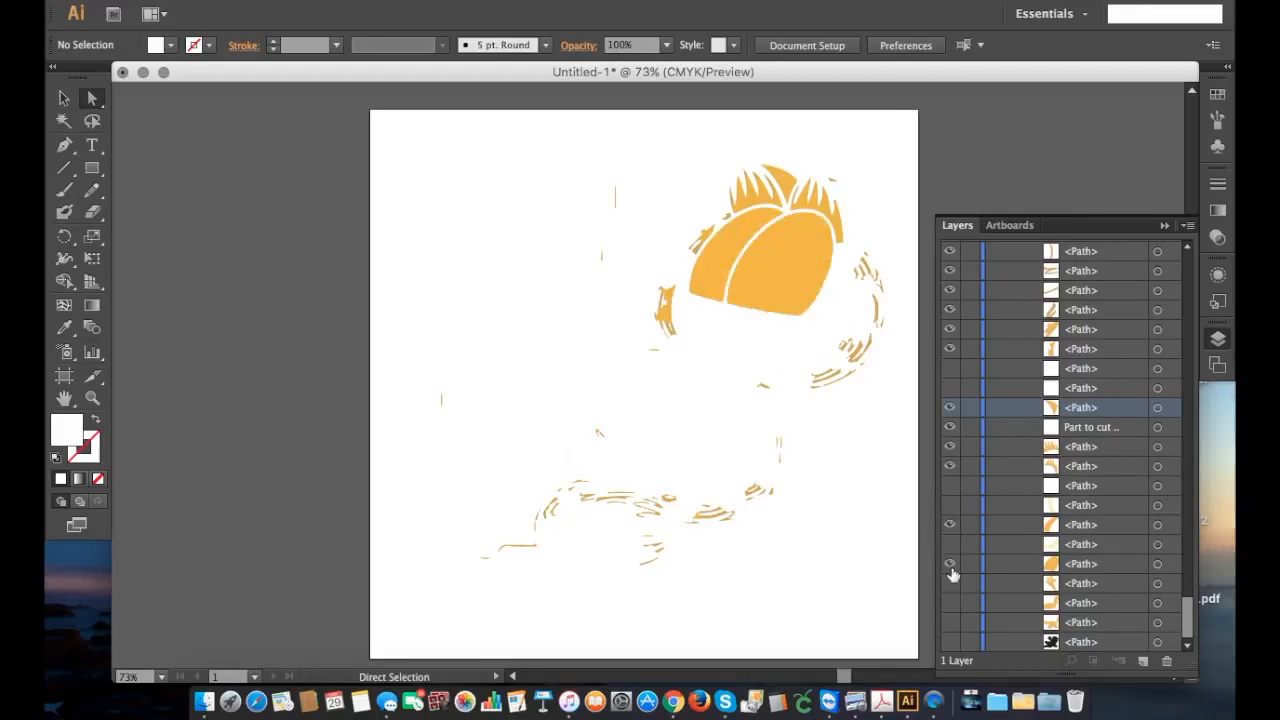
pyautogui.click(951, 584)
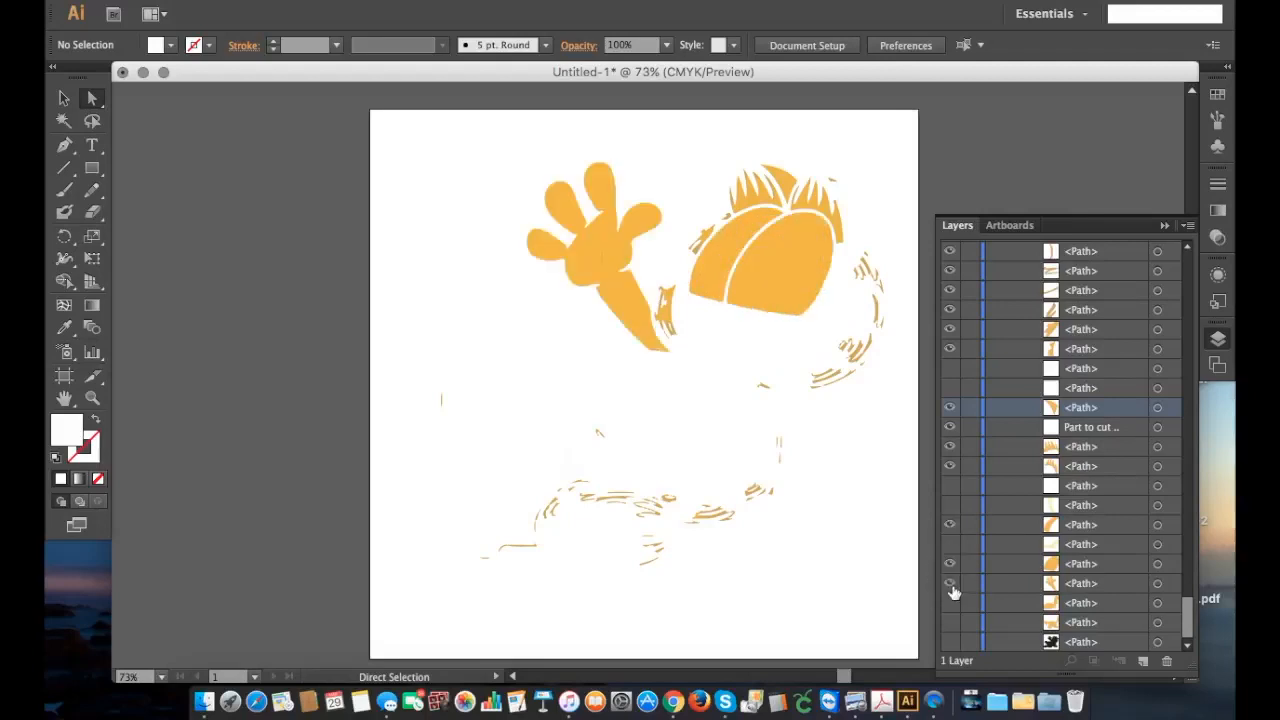
pyautogui.click(951, 603)
pyautogui.click(952, 624)
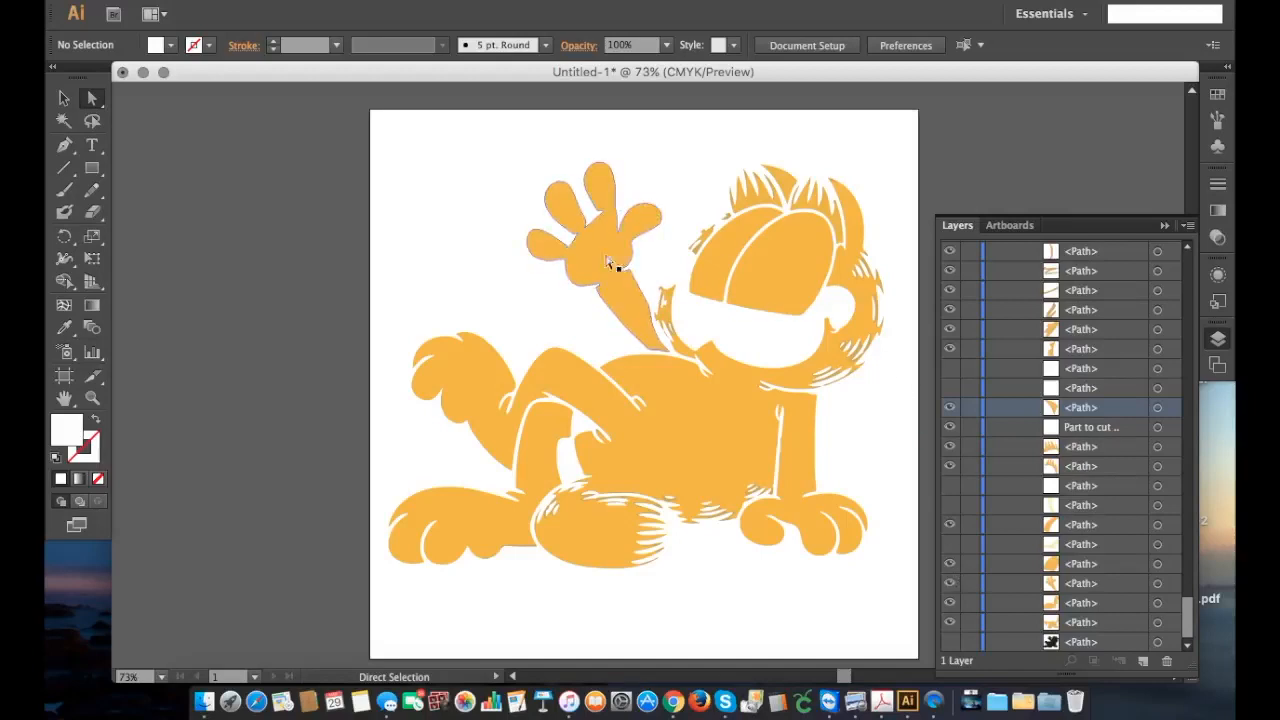
# Step: Delete the small stray path in the palm of the raised hand
pyautogui.click(615, 199)
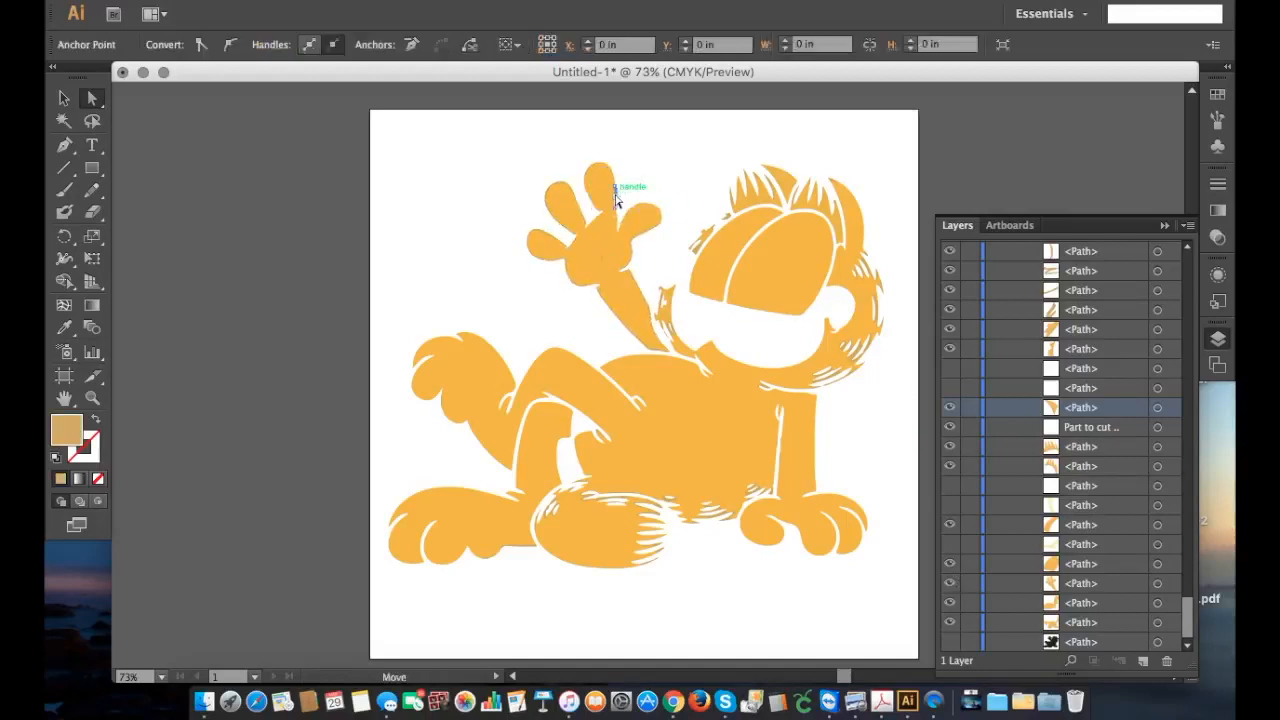
pyautogui.click(716, 163)
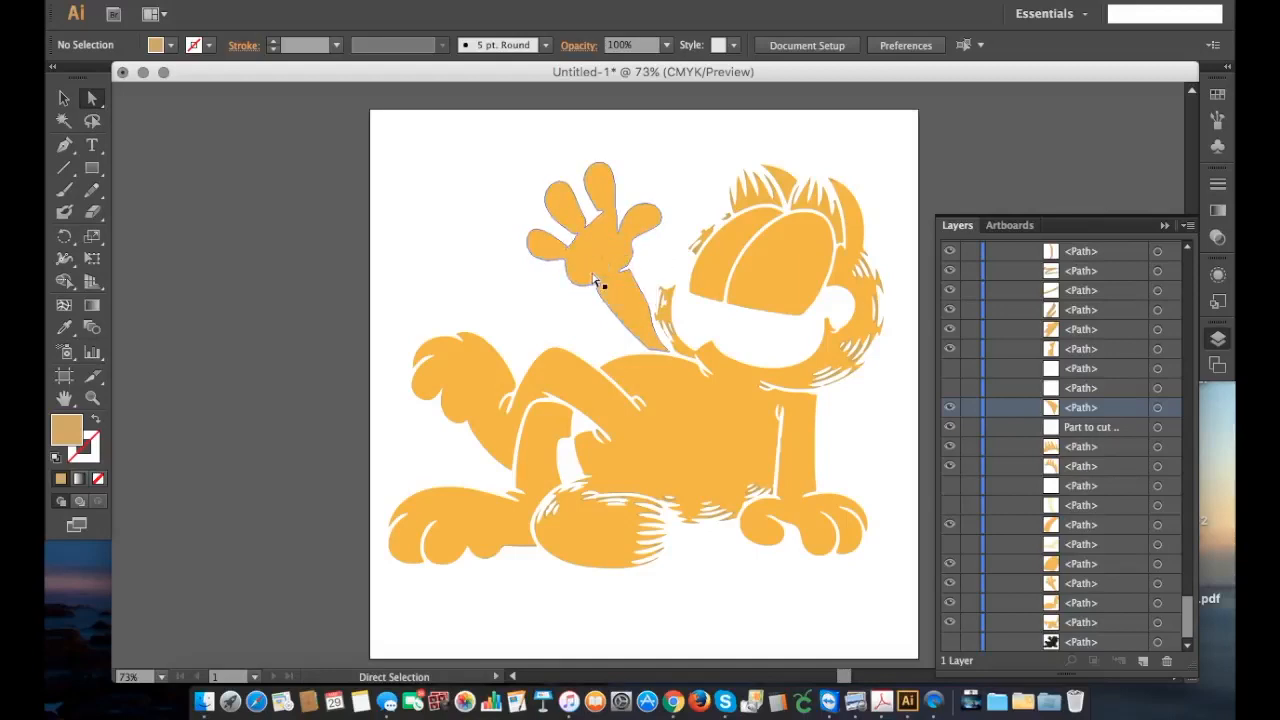
pyautogui.click(600, 262)
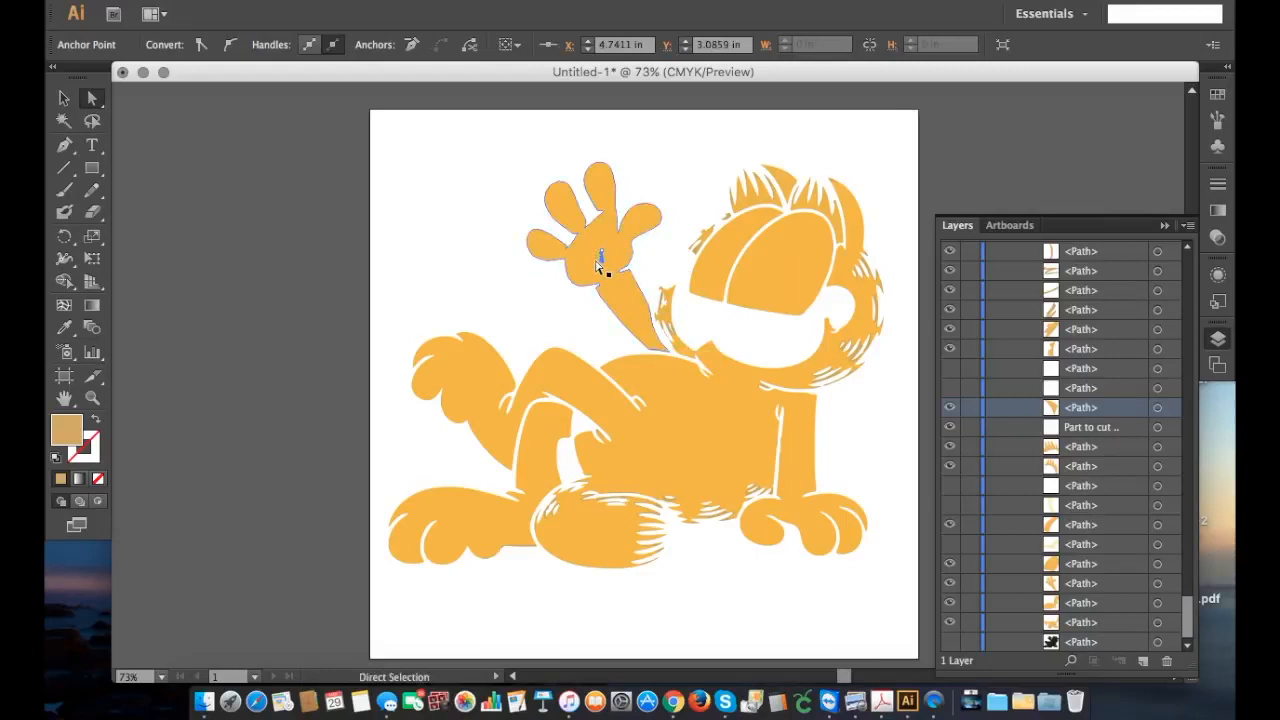
pyautogui.press('Delete')
pyautogui.press('Delete')
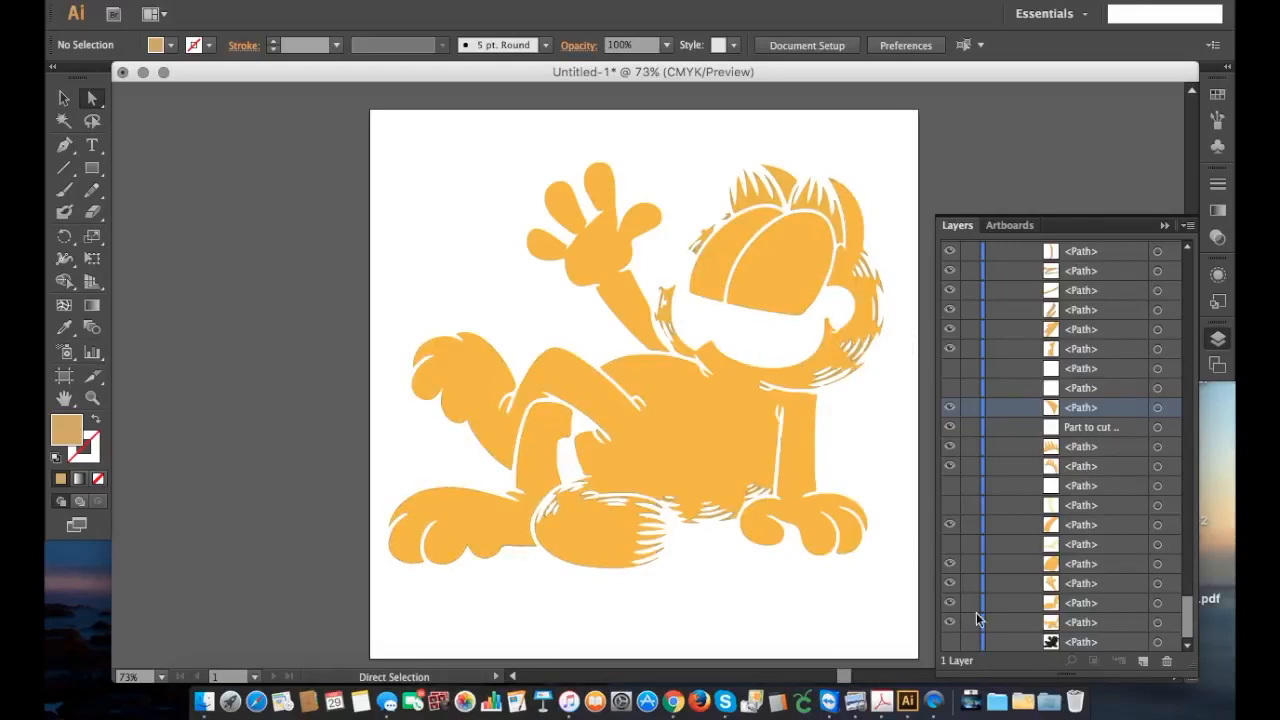
# Step: Hide the bent front leg, delete the stray orange slivers beneath it, and toggle the leg to check the cleanup
pyautogui.click(446, 527)
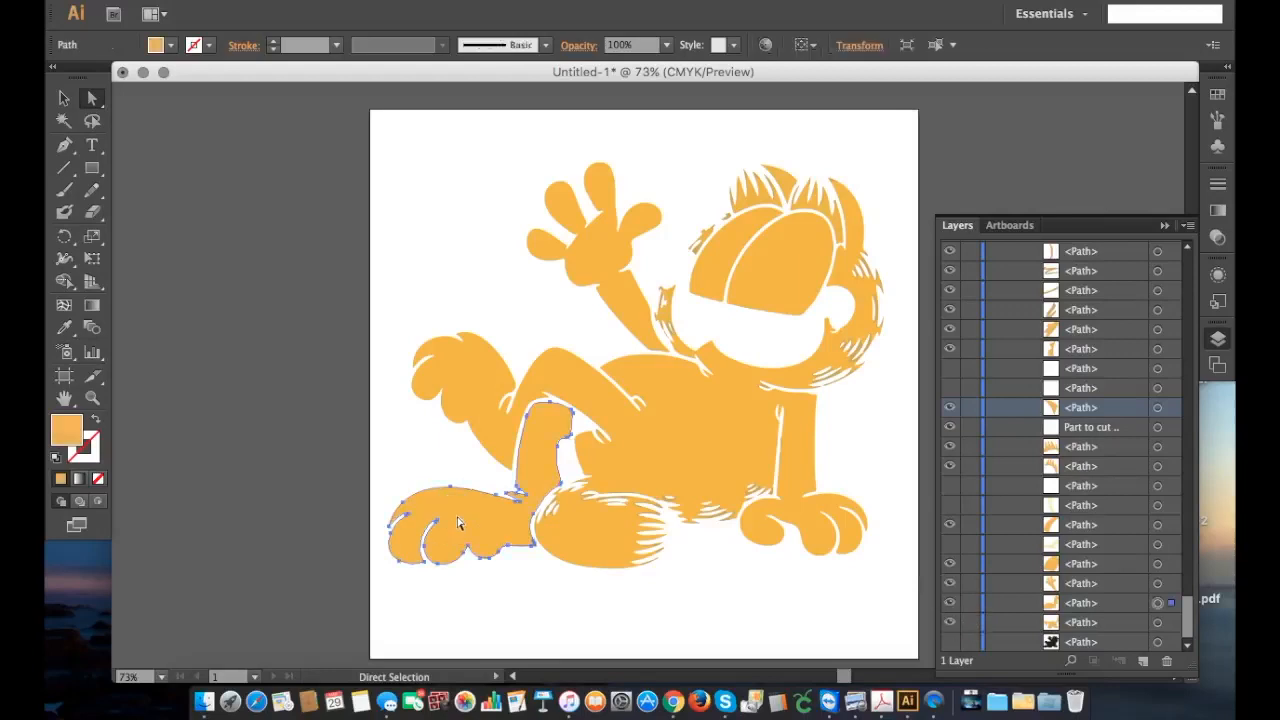
pyautogui.click(950, 603)
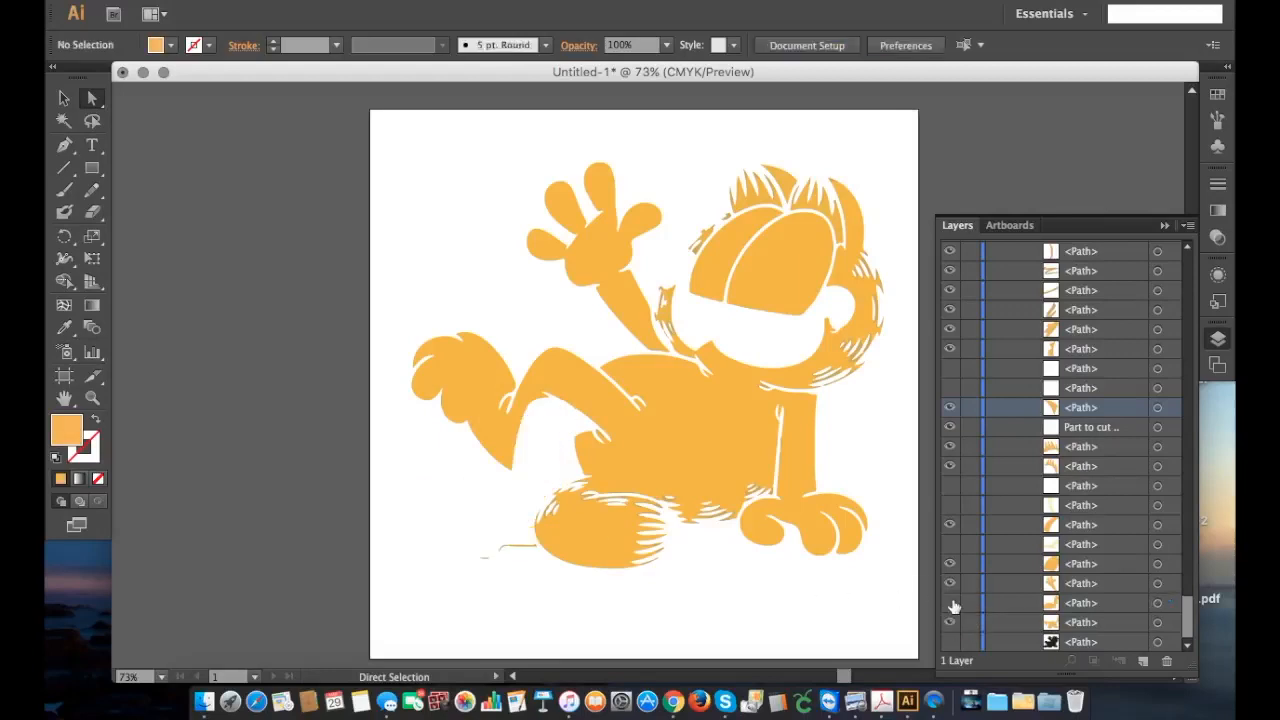
pyautogui.click(950, 603)
pyautogui.click(950, 603)
pyautogui.moveTo(459, 538); pyautogui.dragTo(520, 586)
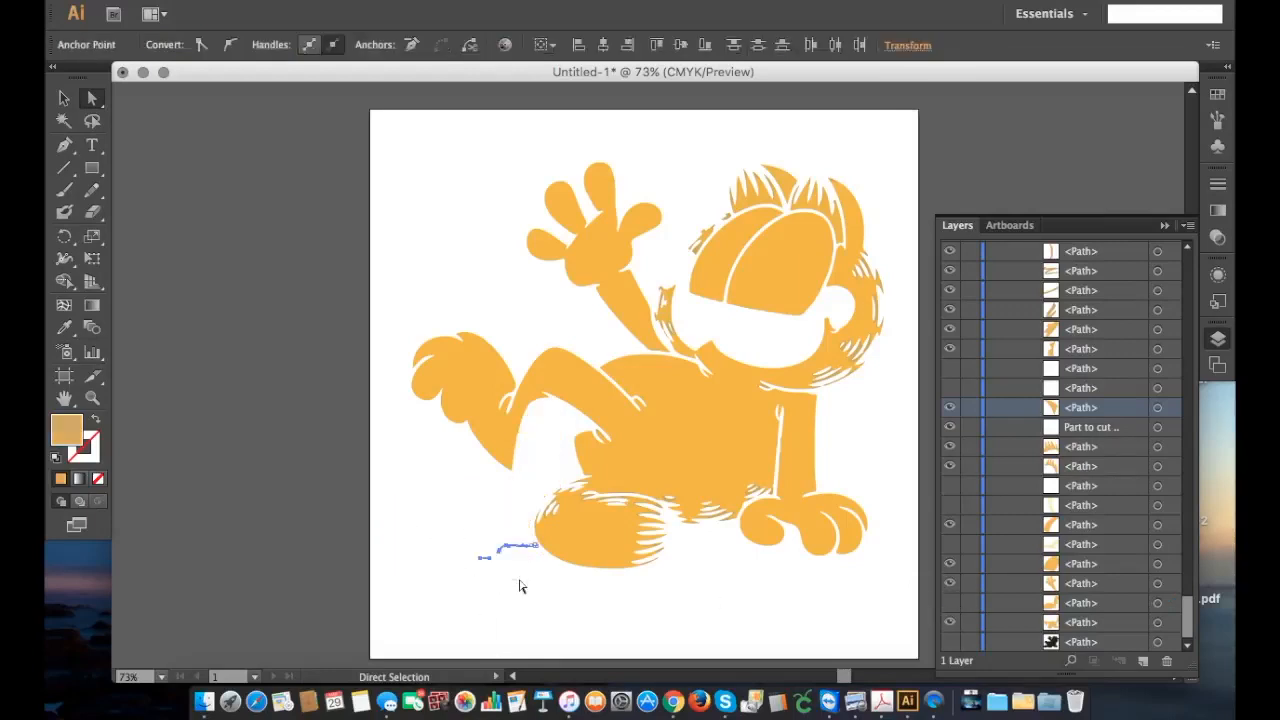
pyautogui.press('Delete')
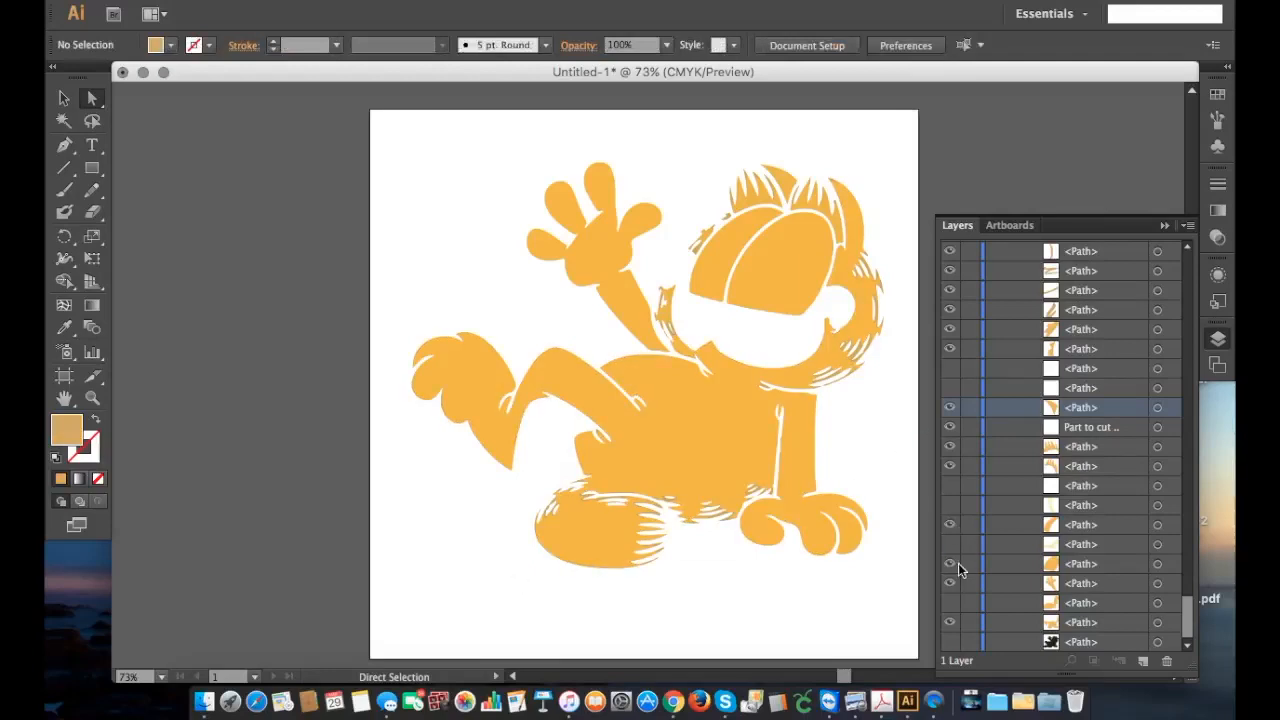
pyautogui.click(950, 603)
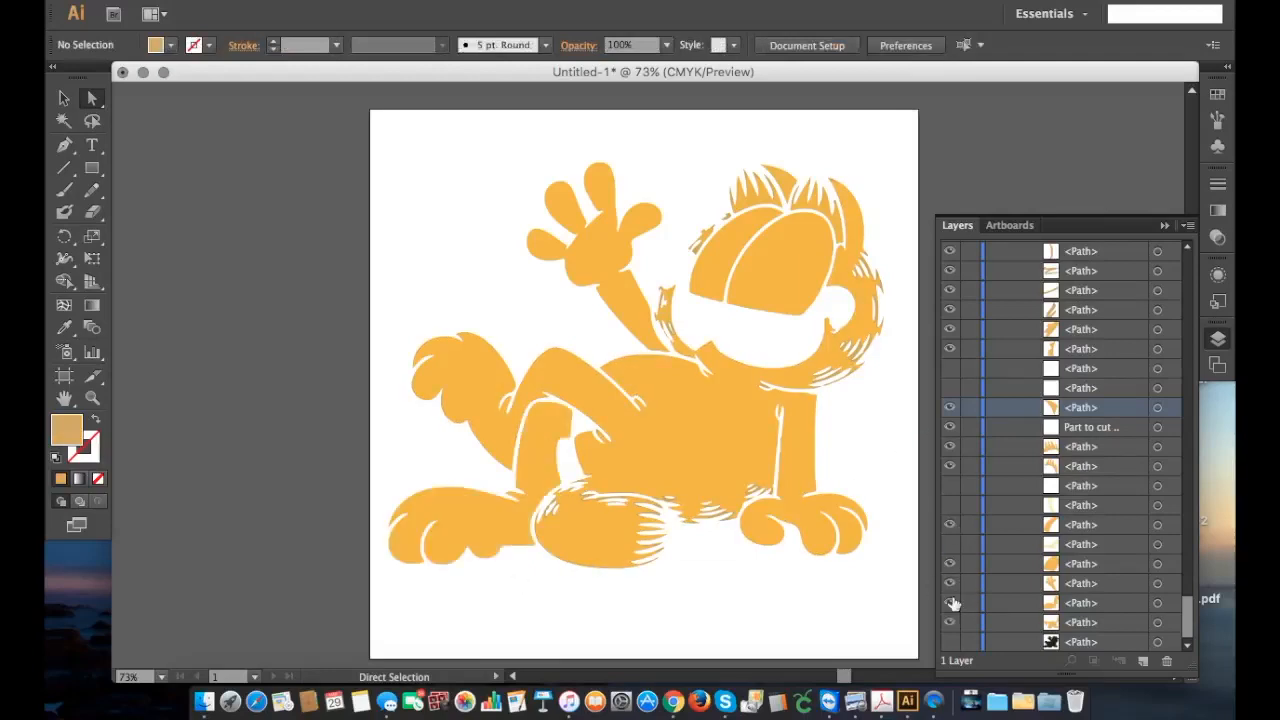
pyautogui.click(950, 603)
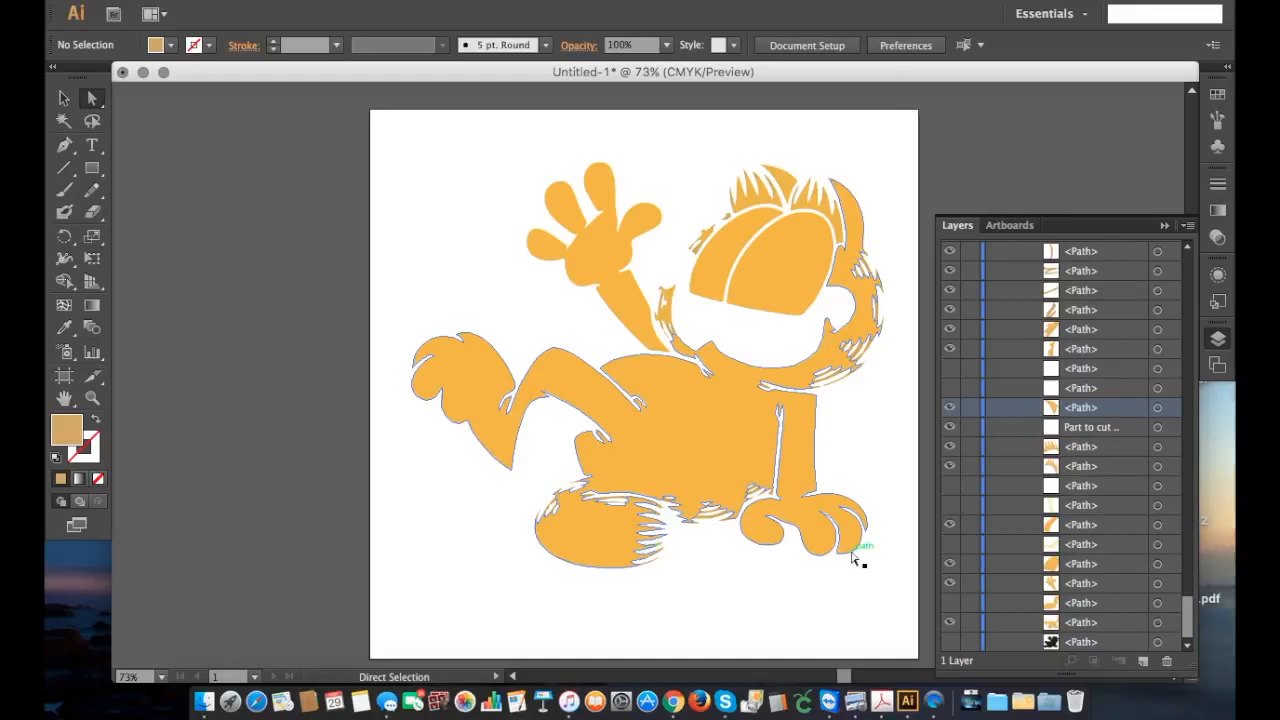
# Step: Hide the orange paths of both ears, both eyelids and the raised arm
pyautogui.click(950, 466)
pyautogui.click(950, 449)
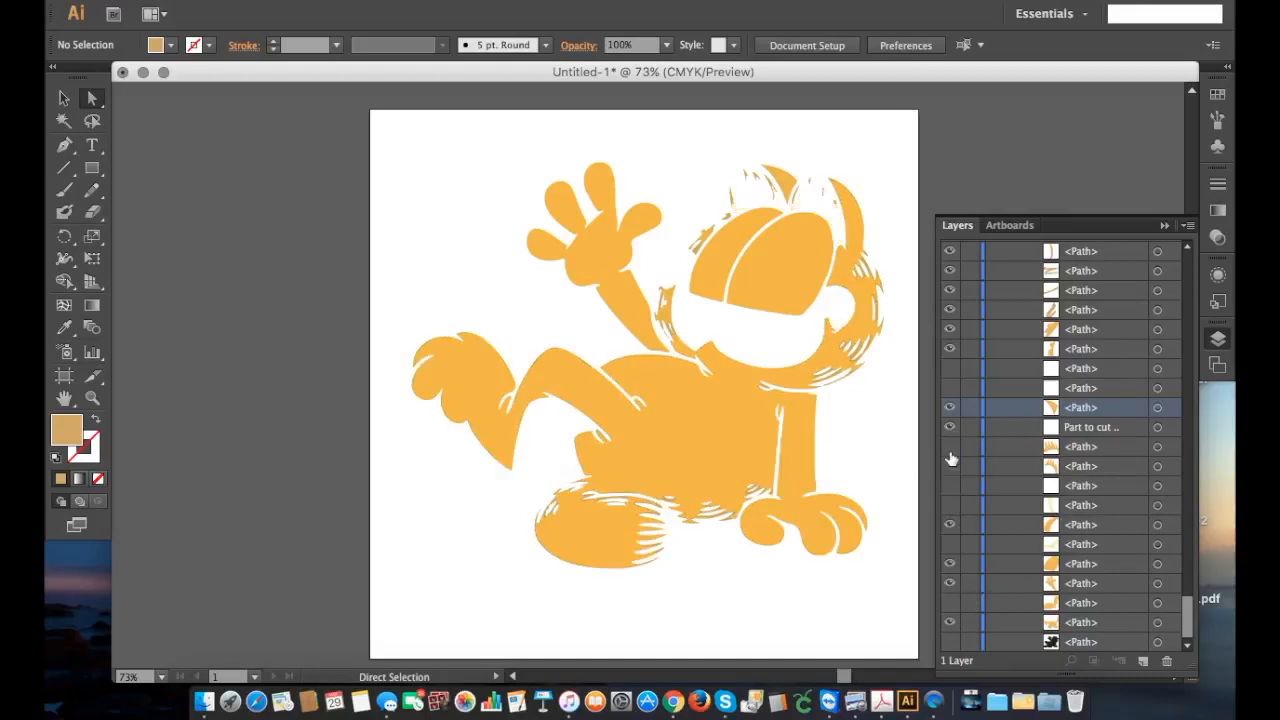
pyautogui.click(951, 565)
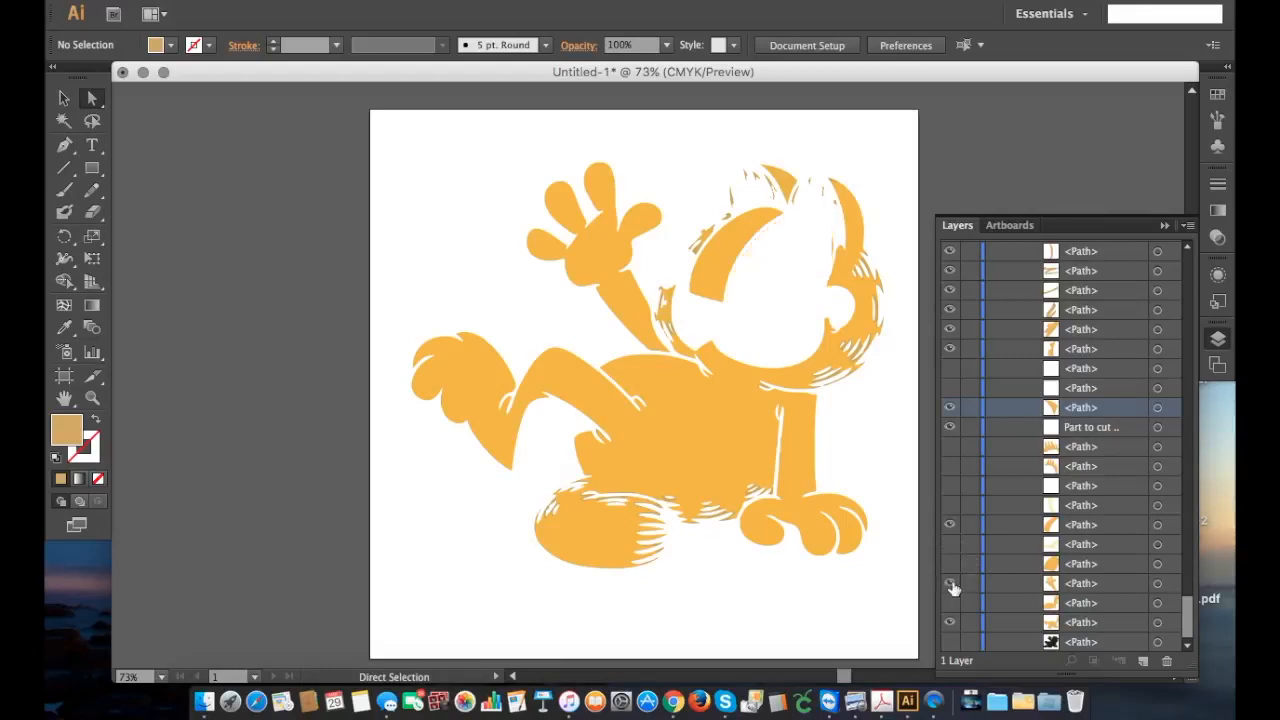
pyautogui.click(951, 524)
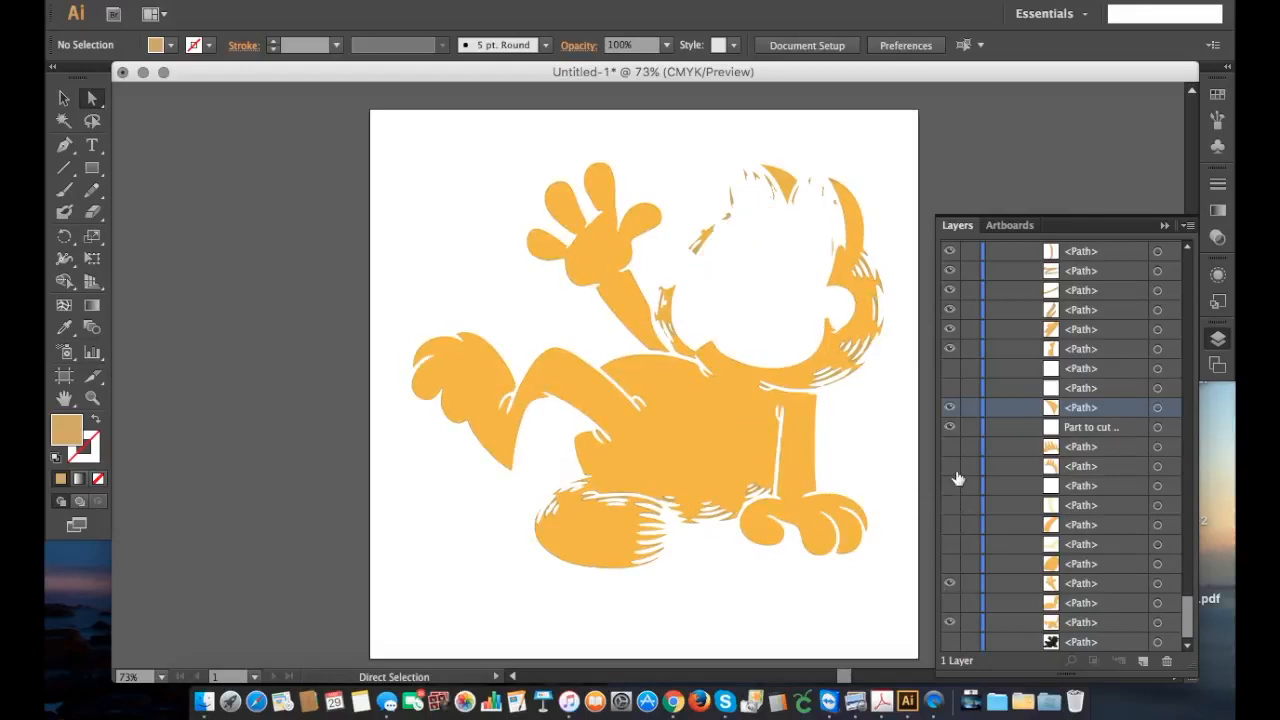
pyautogui.click(620, 262)
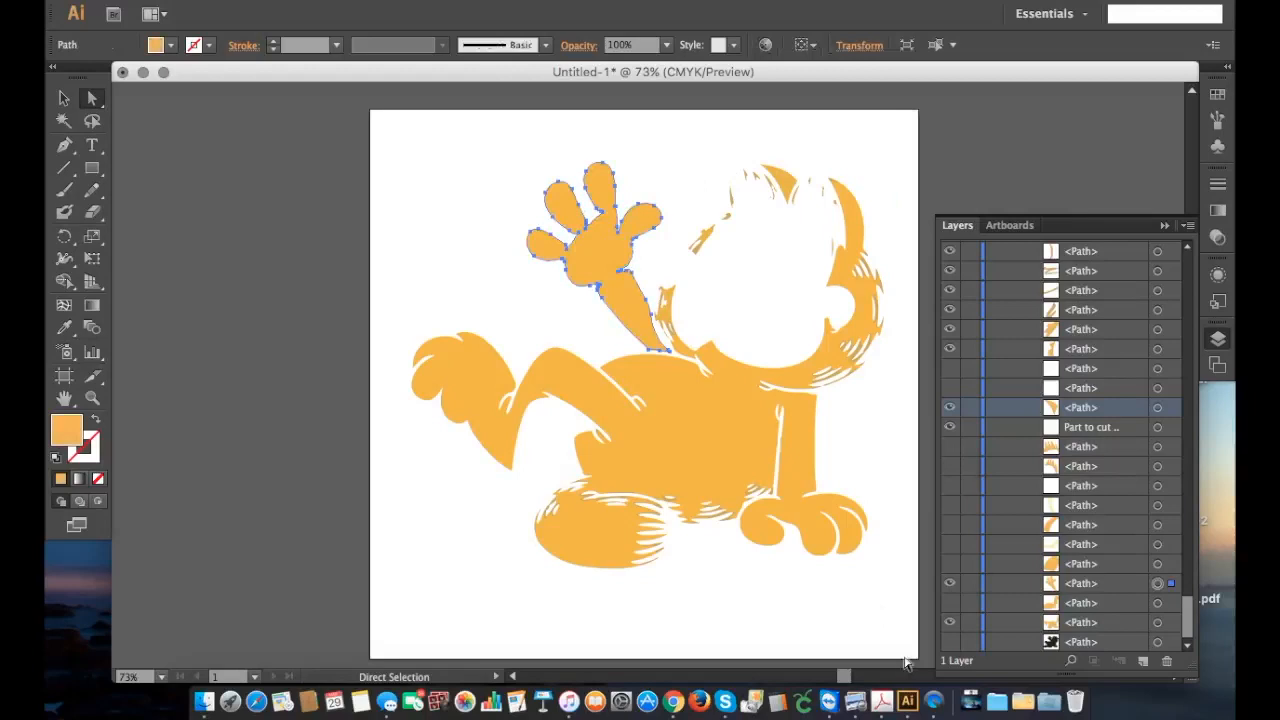
pyautogui.click(950, 583)
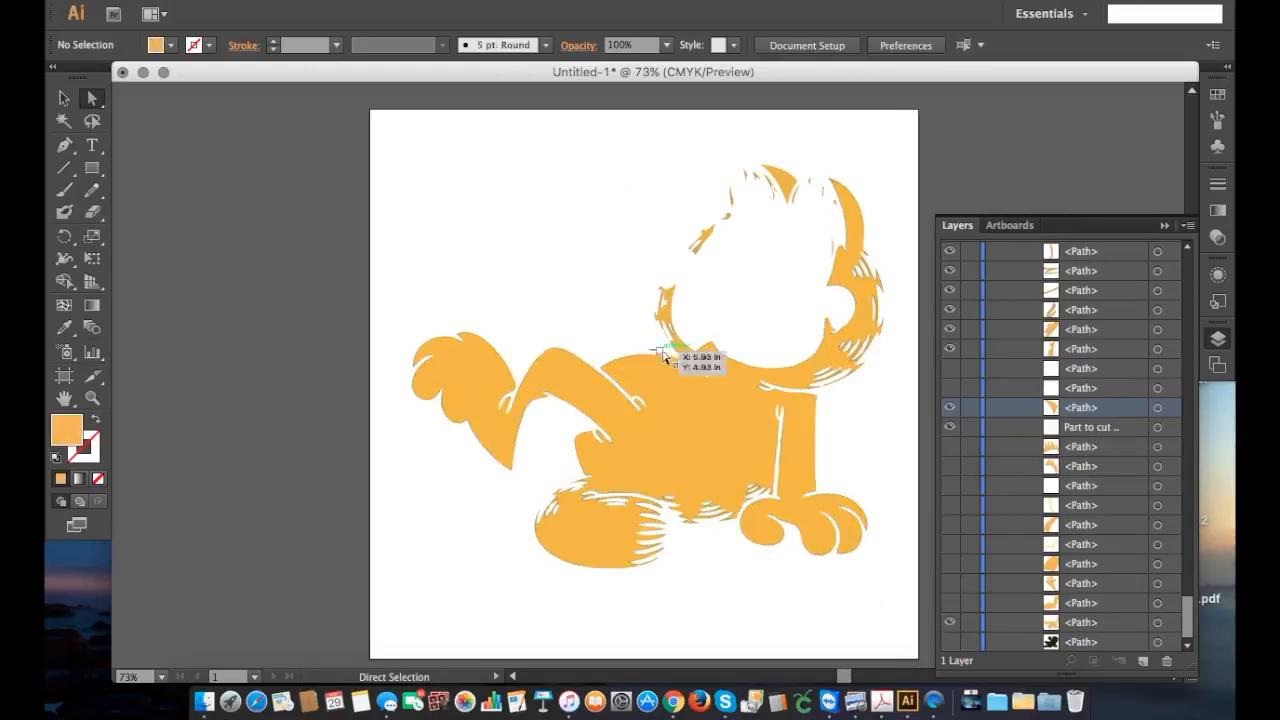
# Step: Toggle the raised arm's orange path to check its edge, and delete the small stray path above the back
pyautogui.click(950, 584)
pyautogui.click(950, 584)
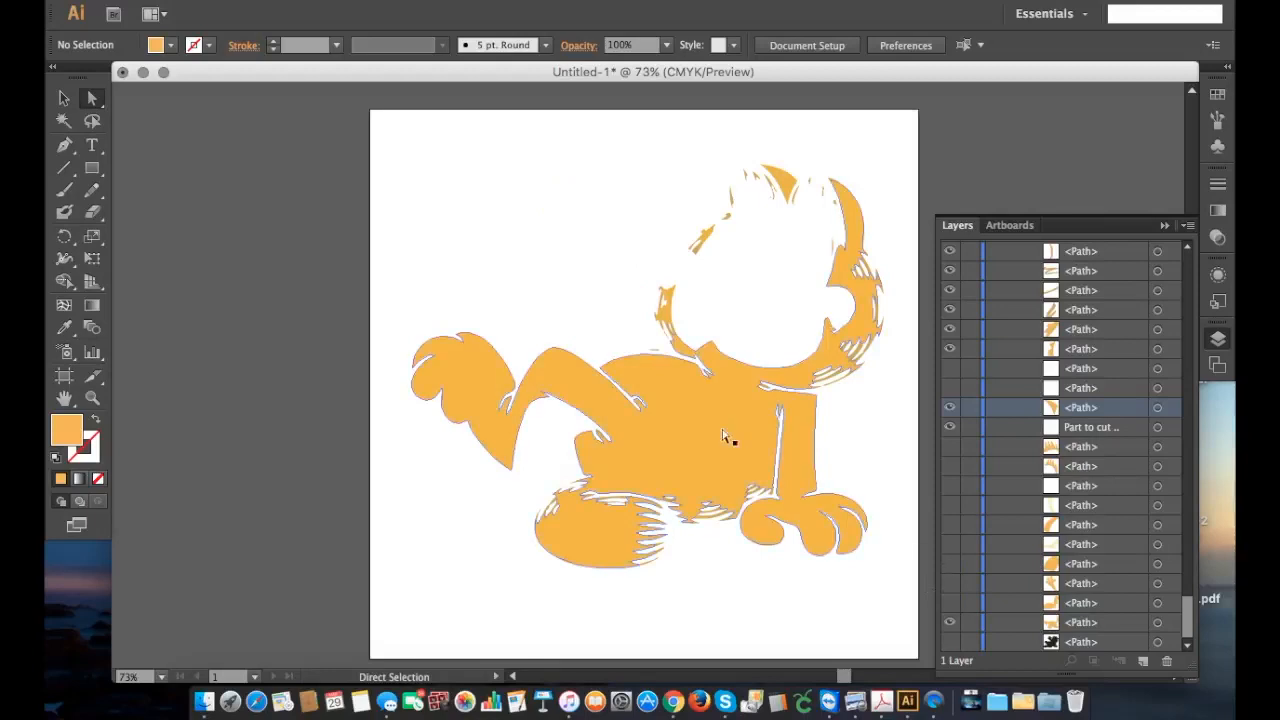
pyautogui.click(652, 349)
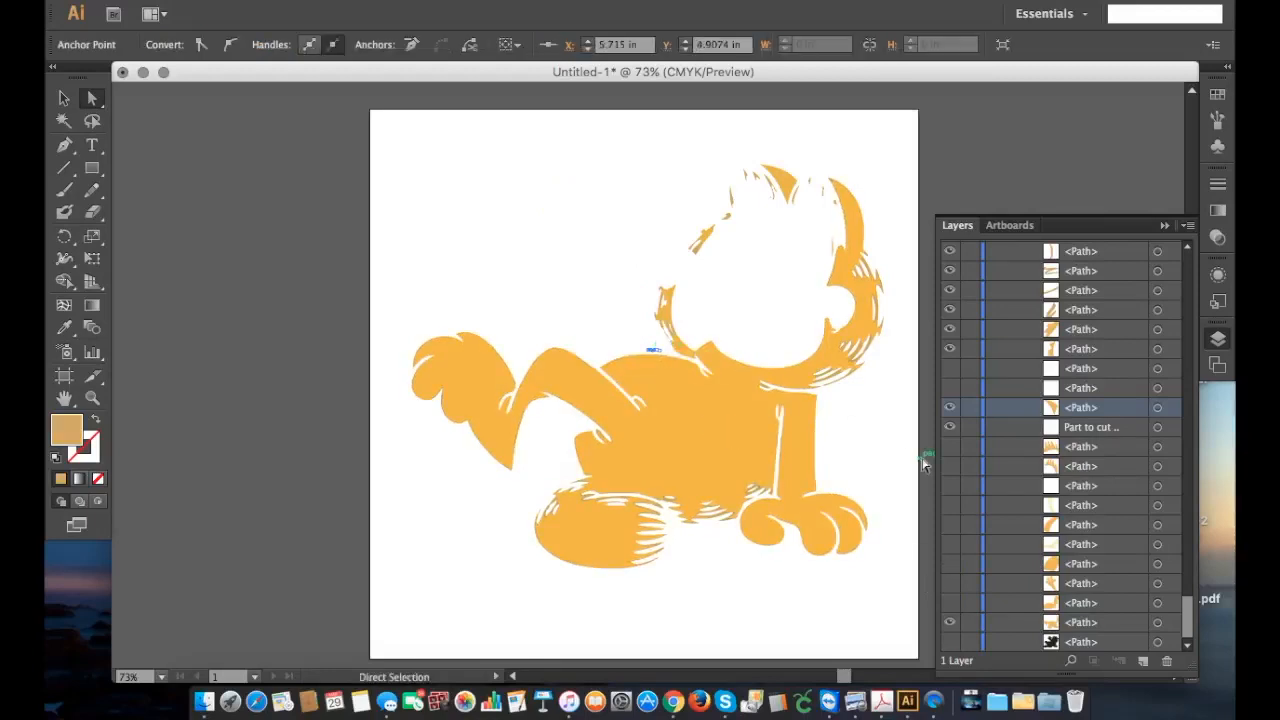
pyautogui.click(924, 463)
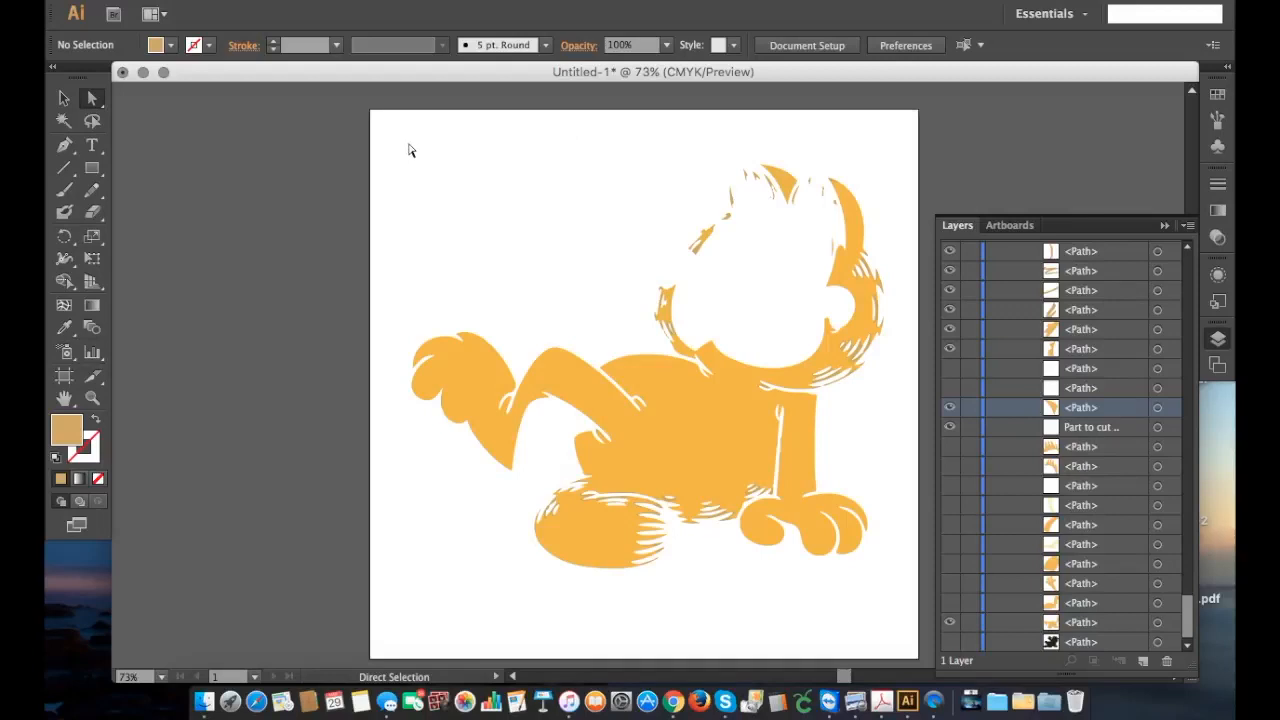
# Step: Select all the visible orange artwork and bring up the Pathfinder options
pyautogui.moveTo(393, 134); pyautogui.dragTo(906, 620)
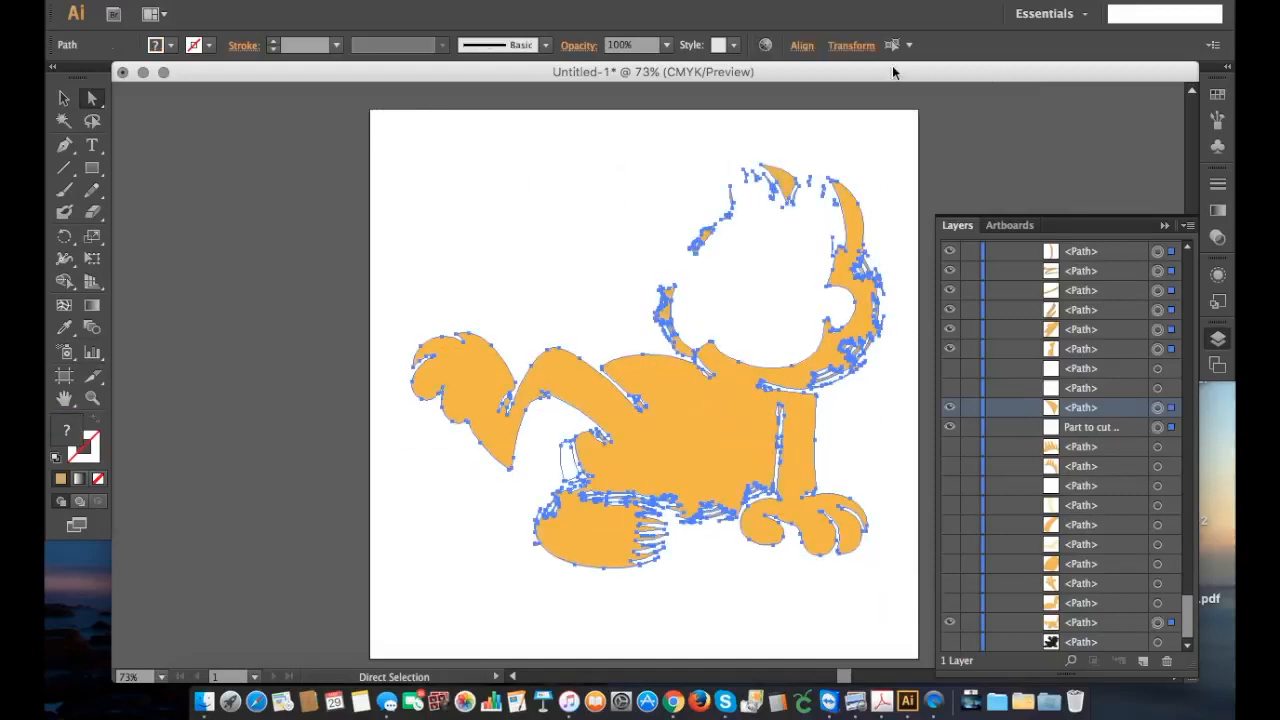
pyautogui.click(484, 2)
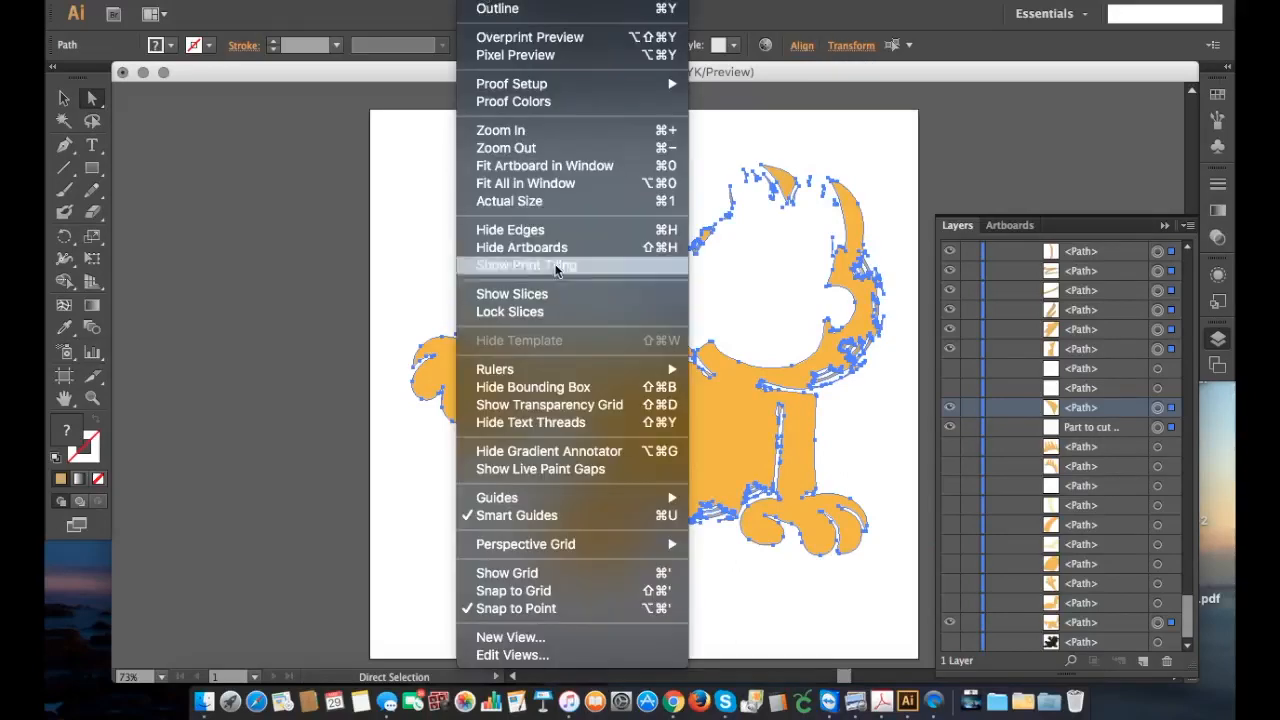
pyautogui.moveTo(530, 2)
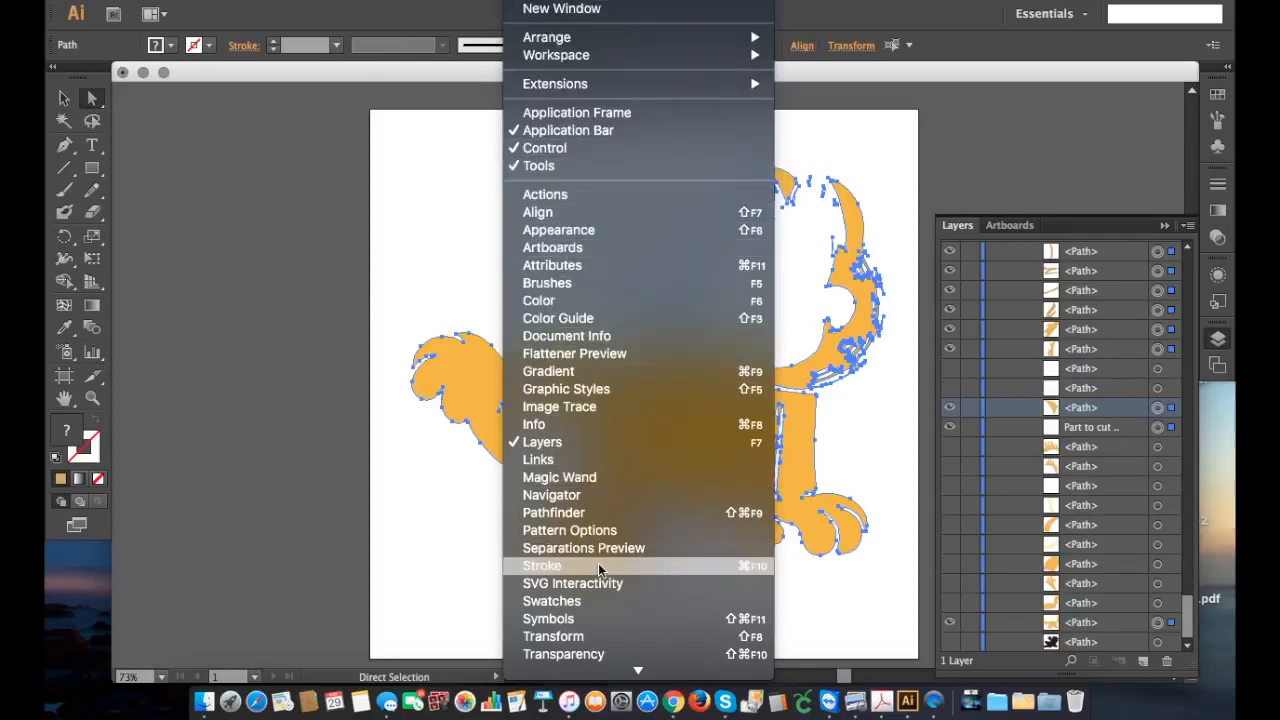
pyautogui.scroll(-5, 598, 563)
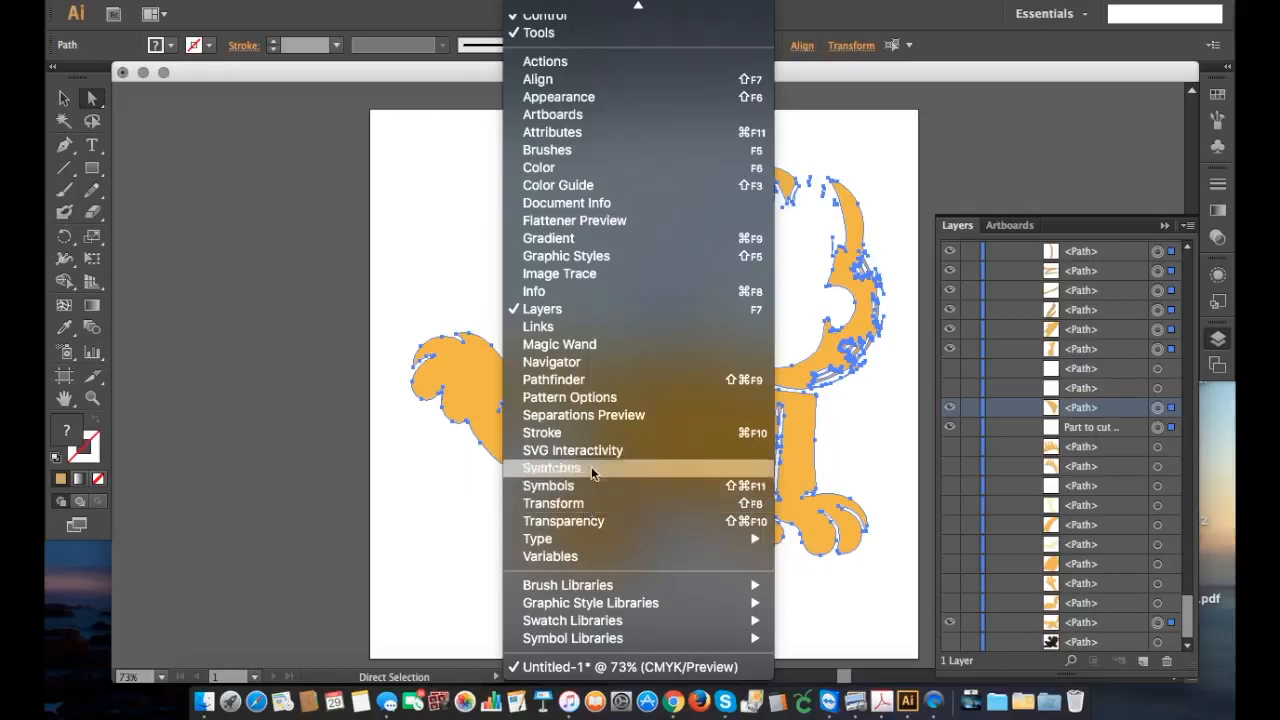
pyautogui.click(567, 503)
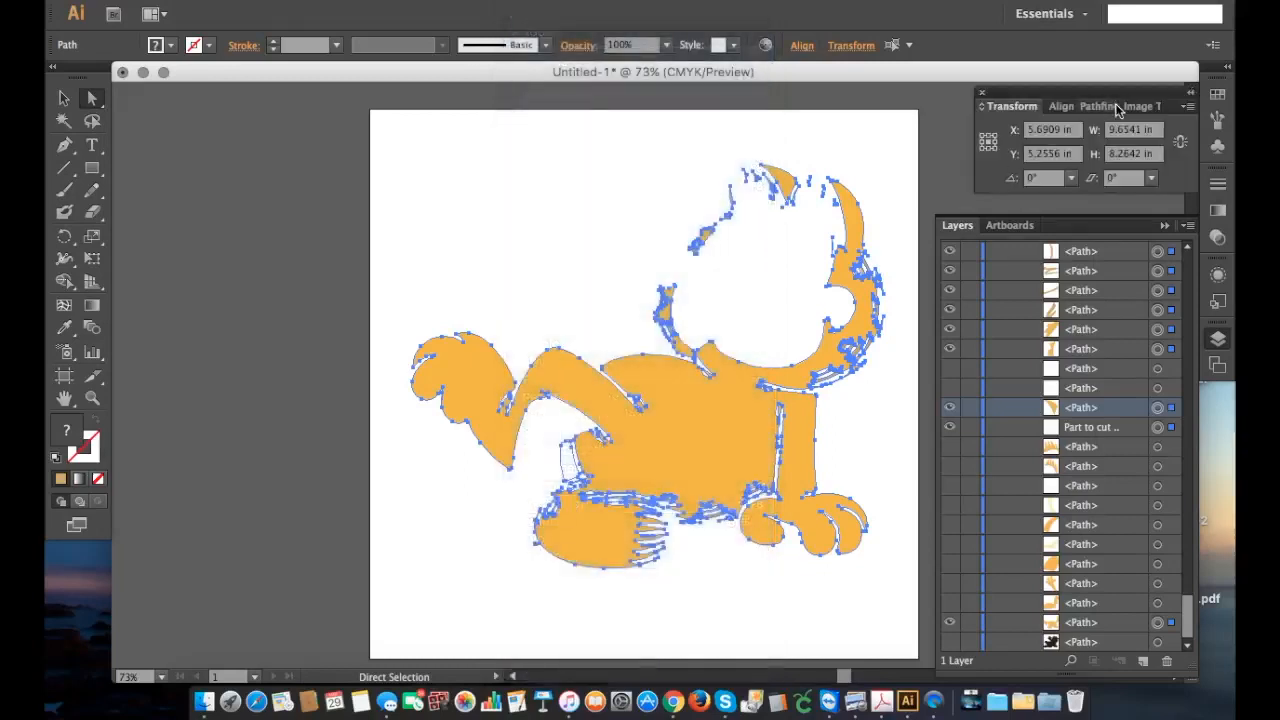
pyautogui.click(1064, 104)
pyautogui.click(1094, 107)
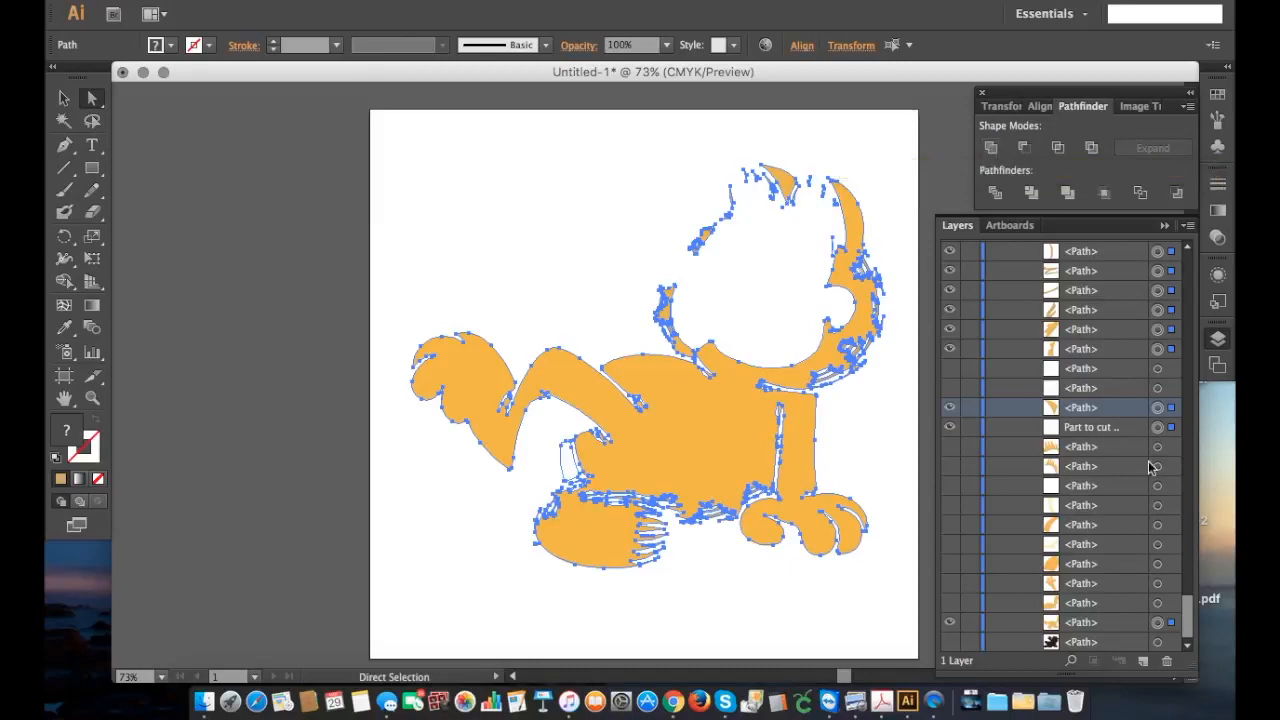
# Step: Hide the "Part to cut" path, unite the remaining selected orange paths, and deselect the result
pyautogui.click(949, 427)
pyautogui.click(991, 148)
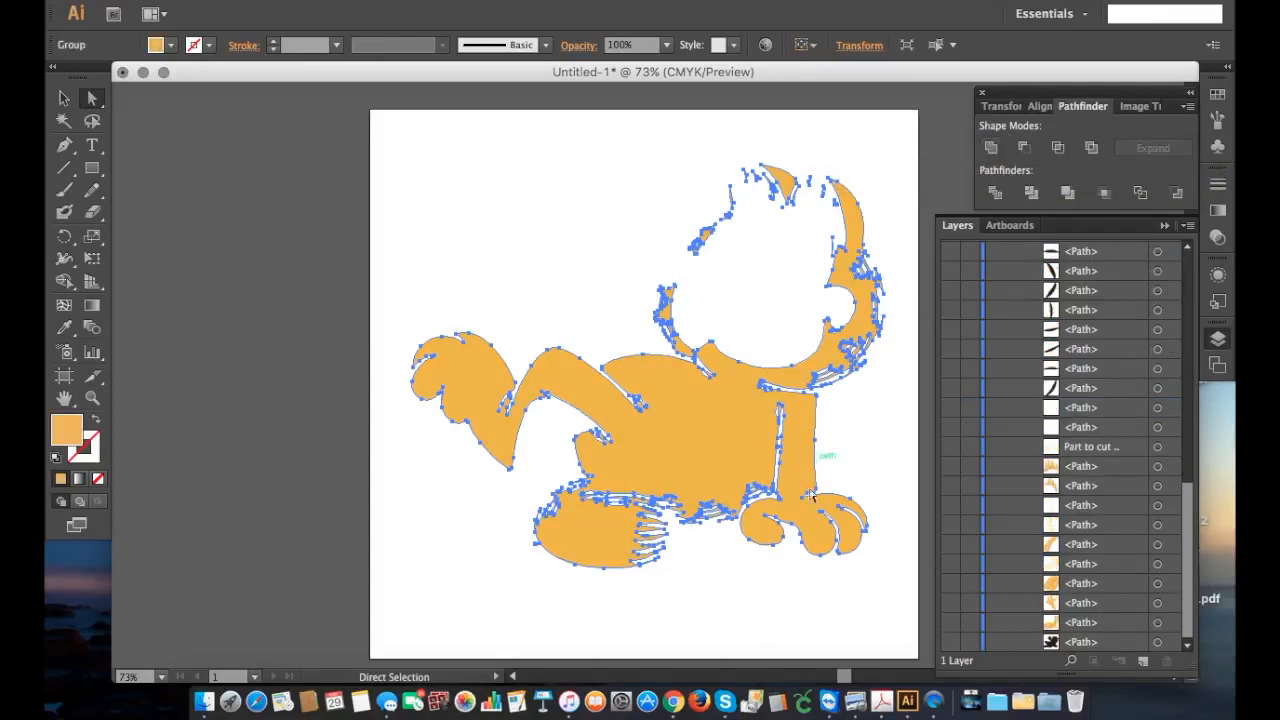
pyautogui.click(706, 567)
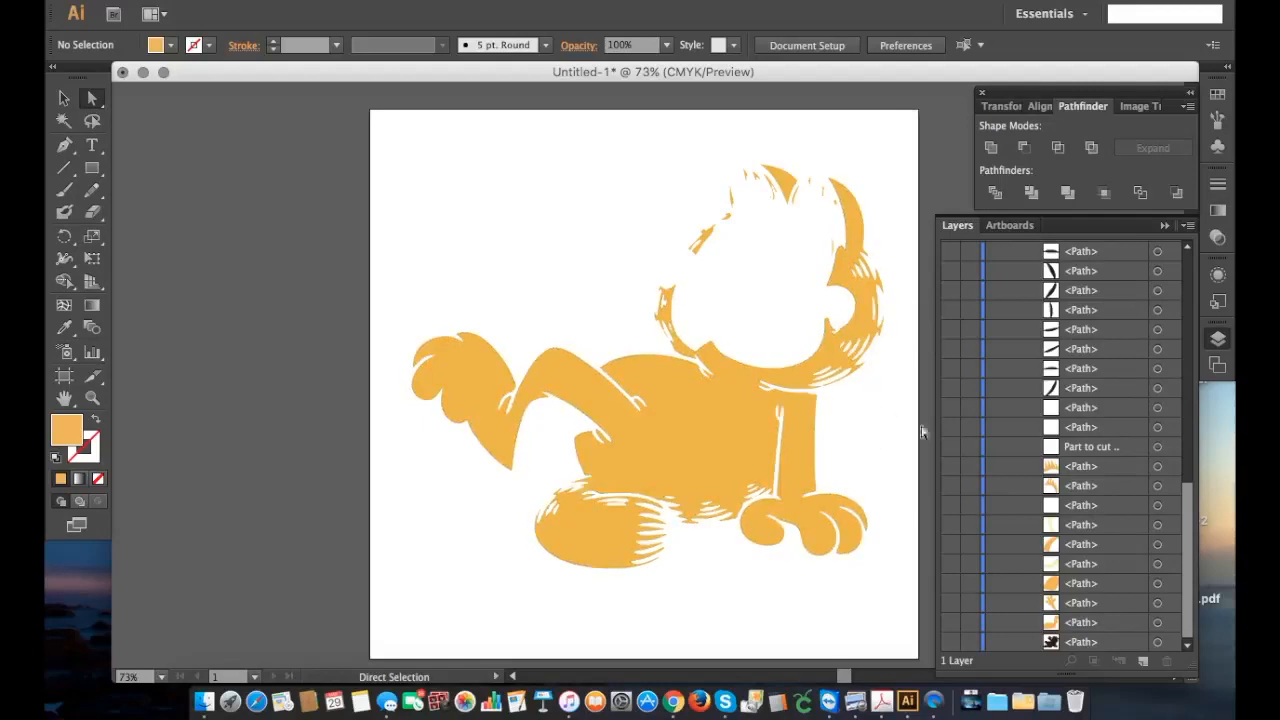
# Step: Show the black silhouette path briefly behind the united orange shape to compare them, and hide it again
pyautogui.click(950, 642)
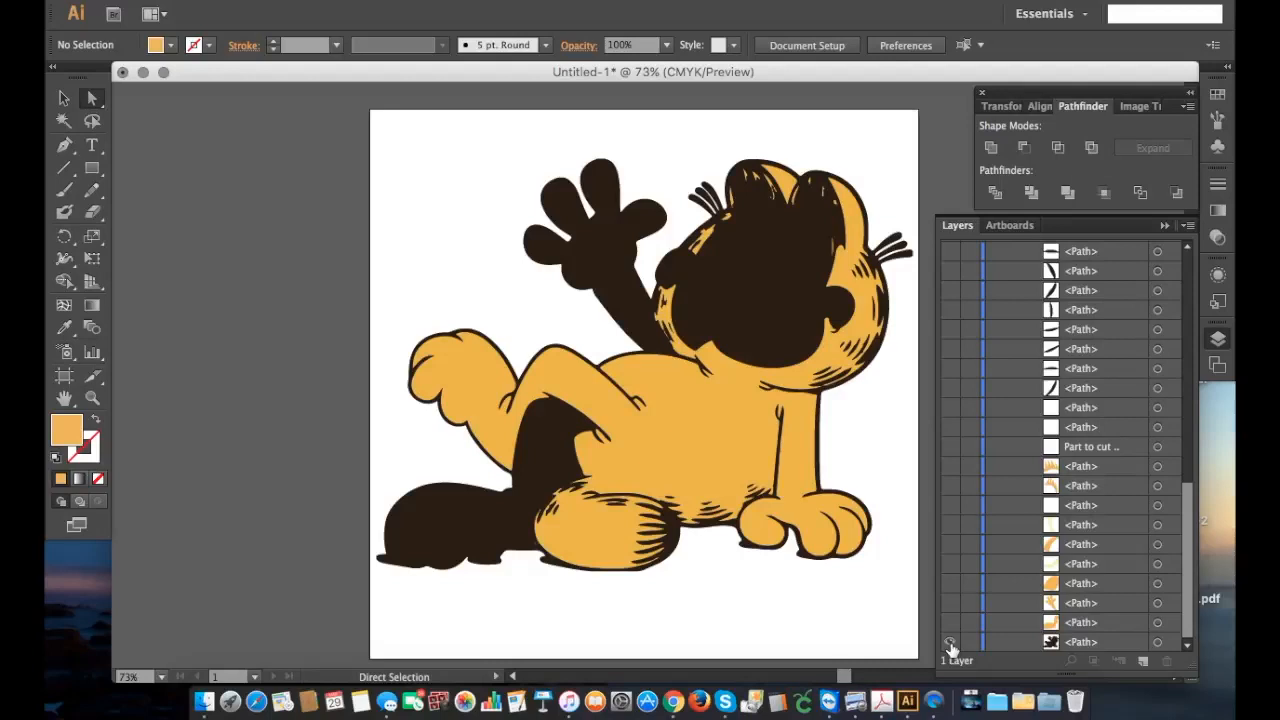
pyautogui.click(950, 644)
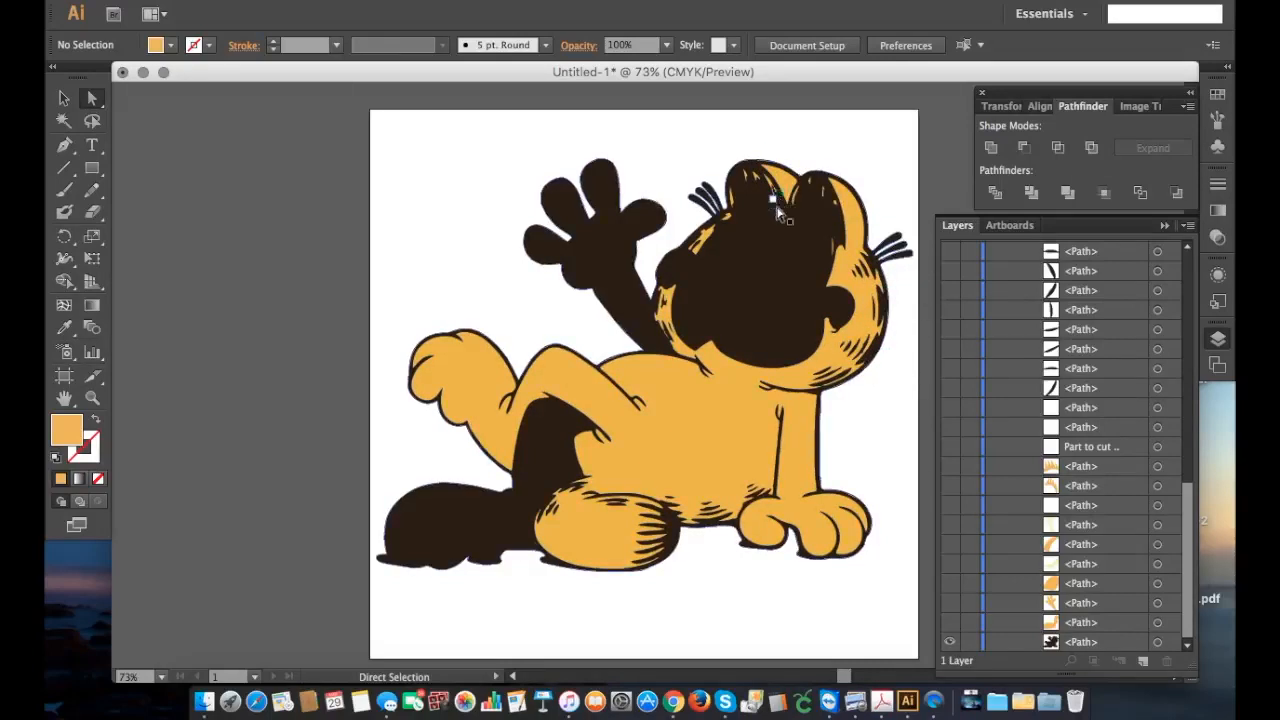
pyautogui.click(950, 643)
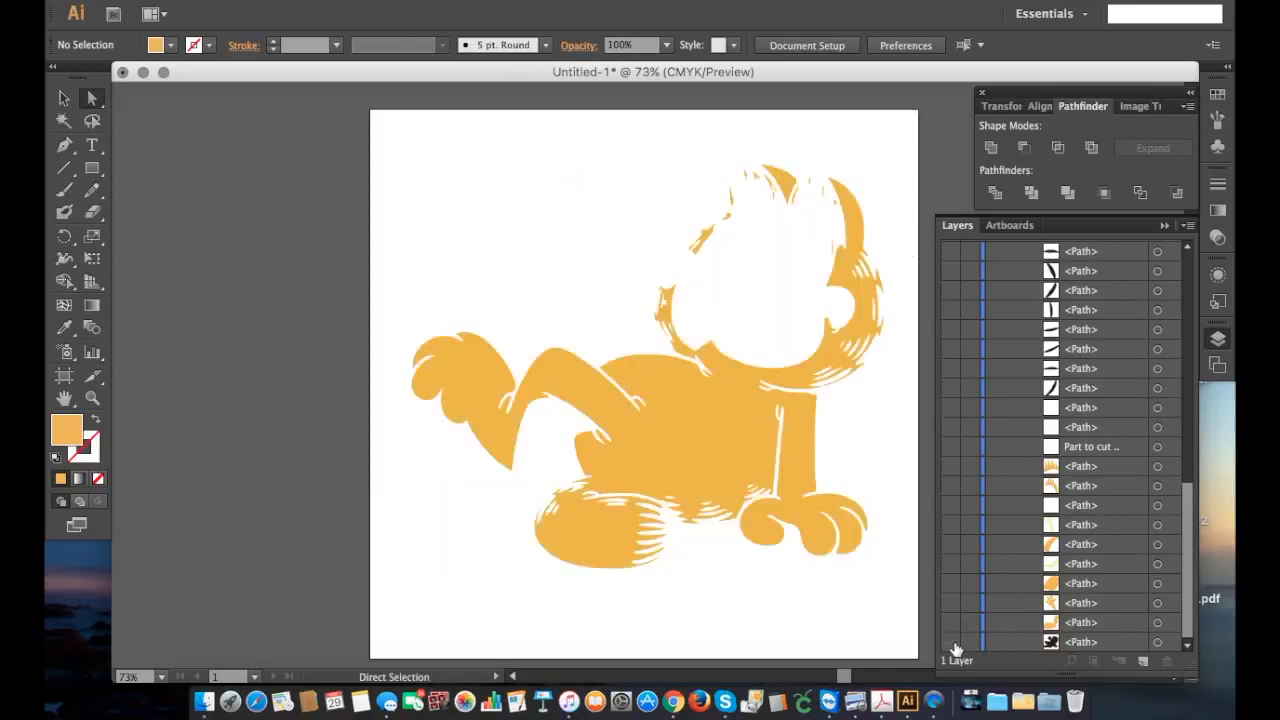
# Step: Show the orange paths of both ears briefly to check how they fit the united shape, and hide them again
pyautogui.click(950, 466)
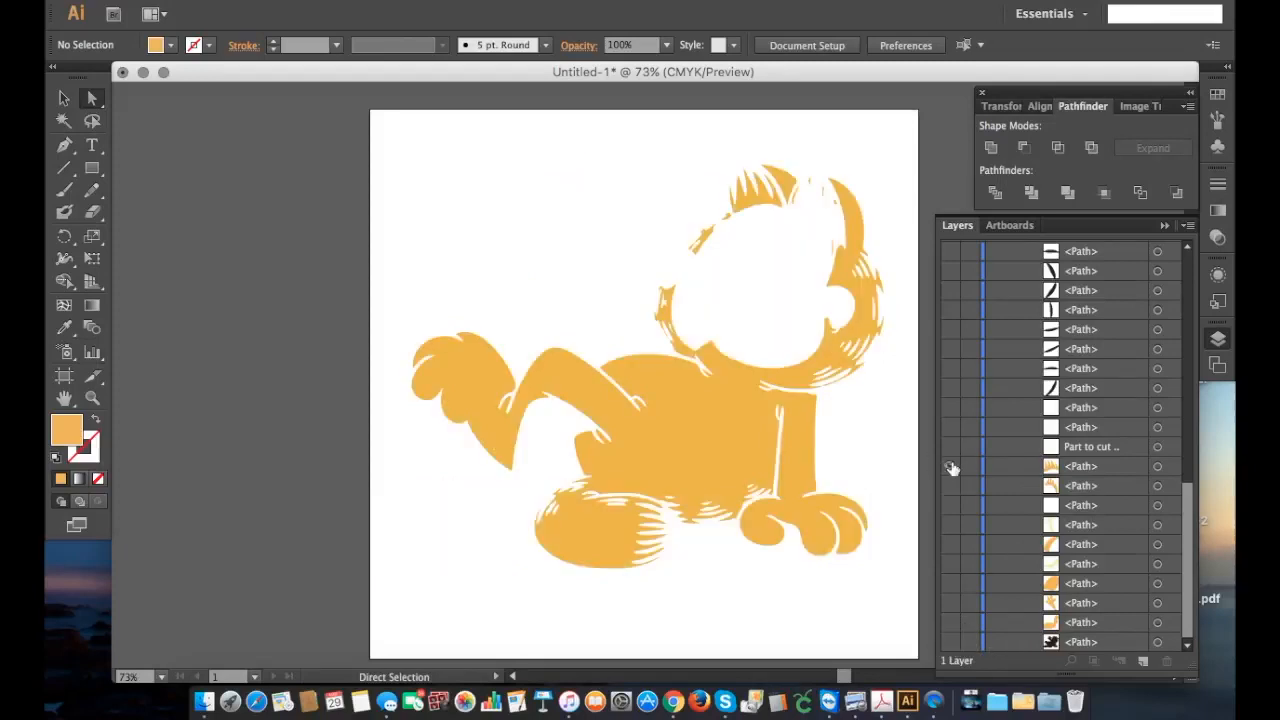
pyautogui.click(951, 486)
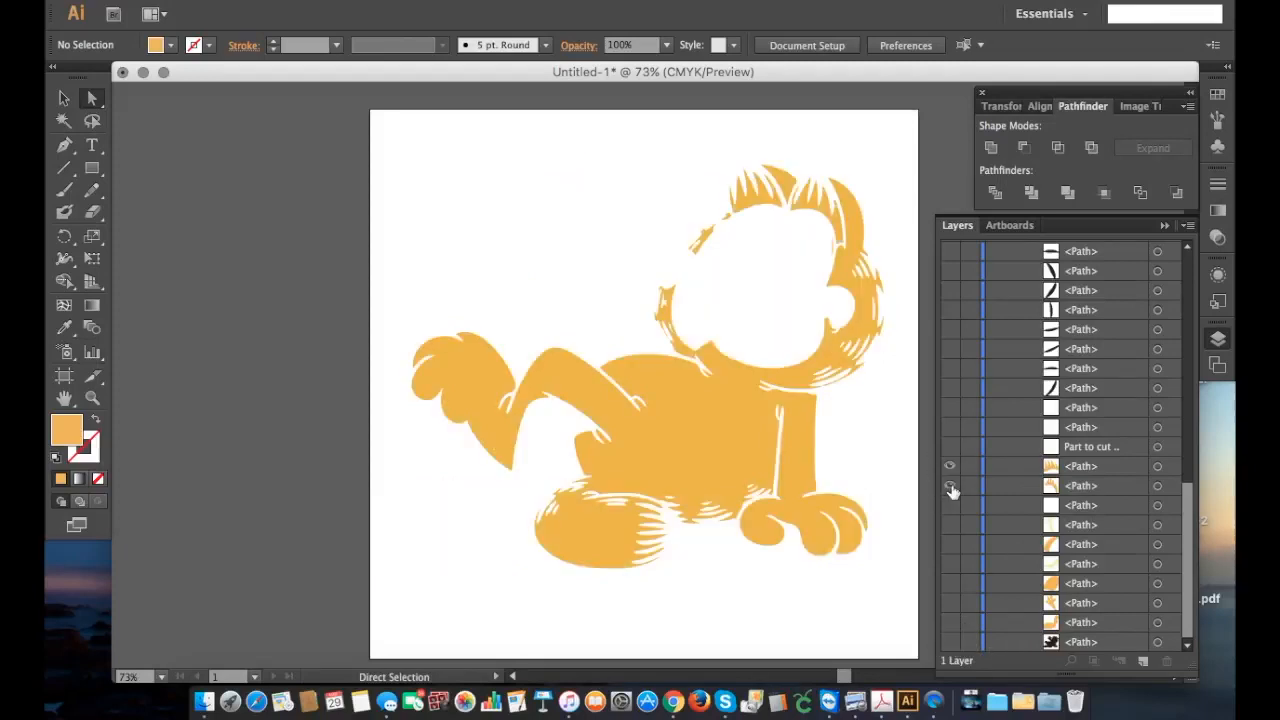
pyautogui.click(951, 487)
pyautogui.click(950, 466)
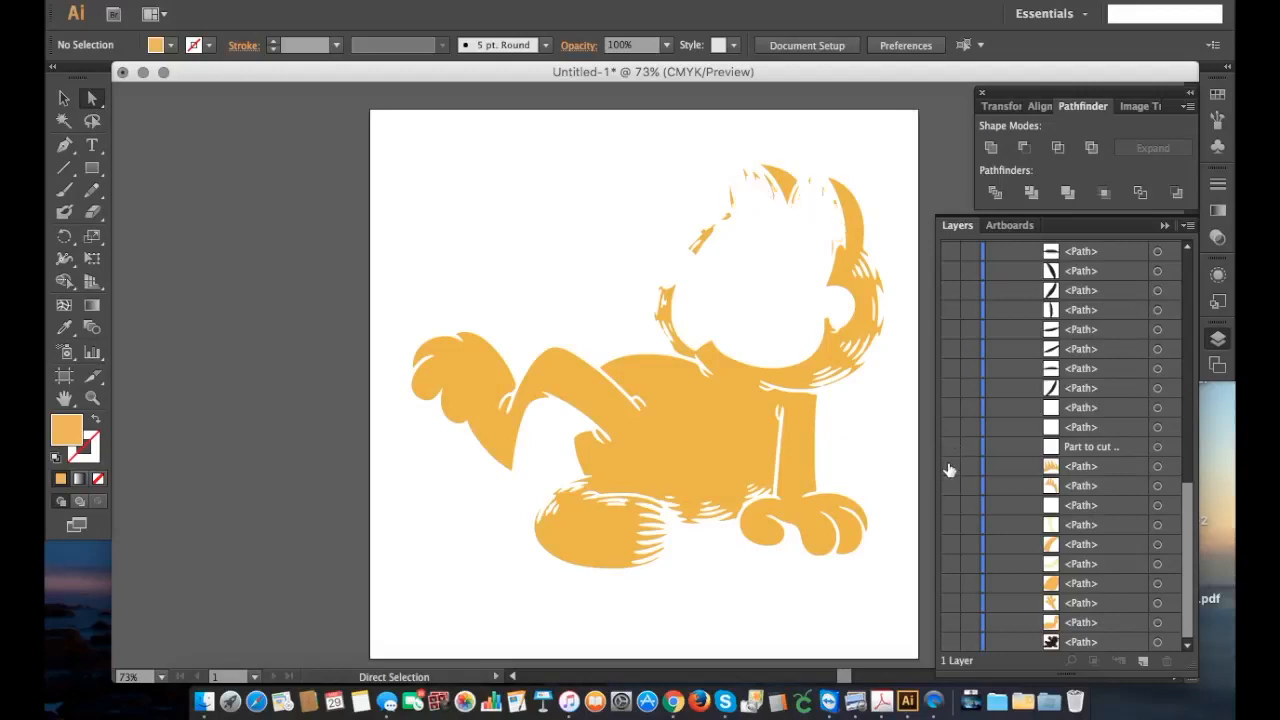
# Step: Delete the stray orange slivers around the left ear one by one
pyautogui.click(734, 190)
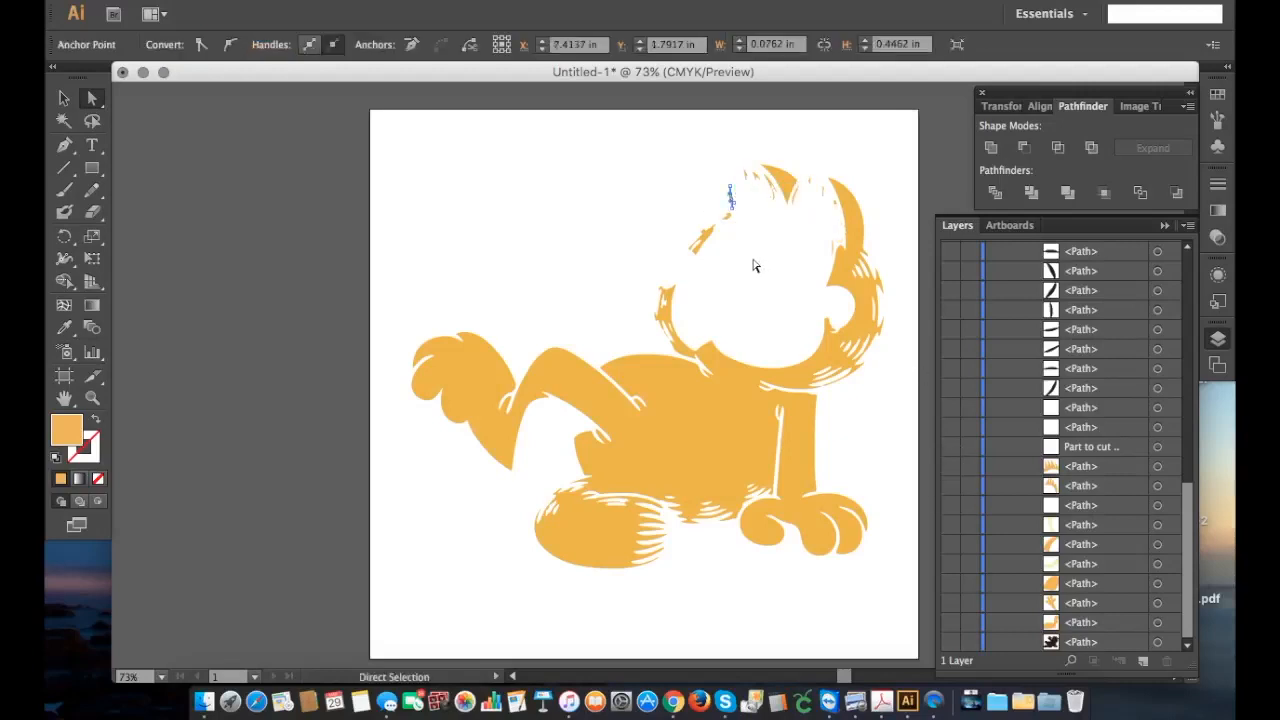
pyautogui.click(757, 266)
pyautogui.click(749, 177)
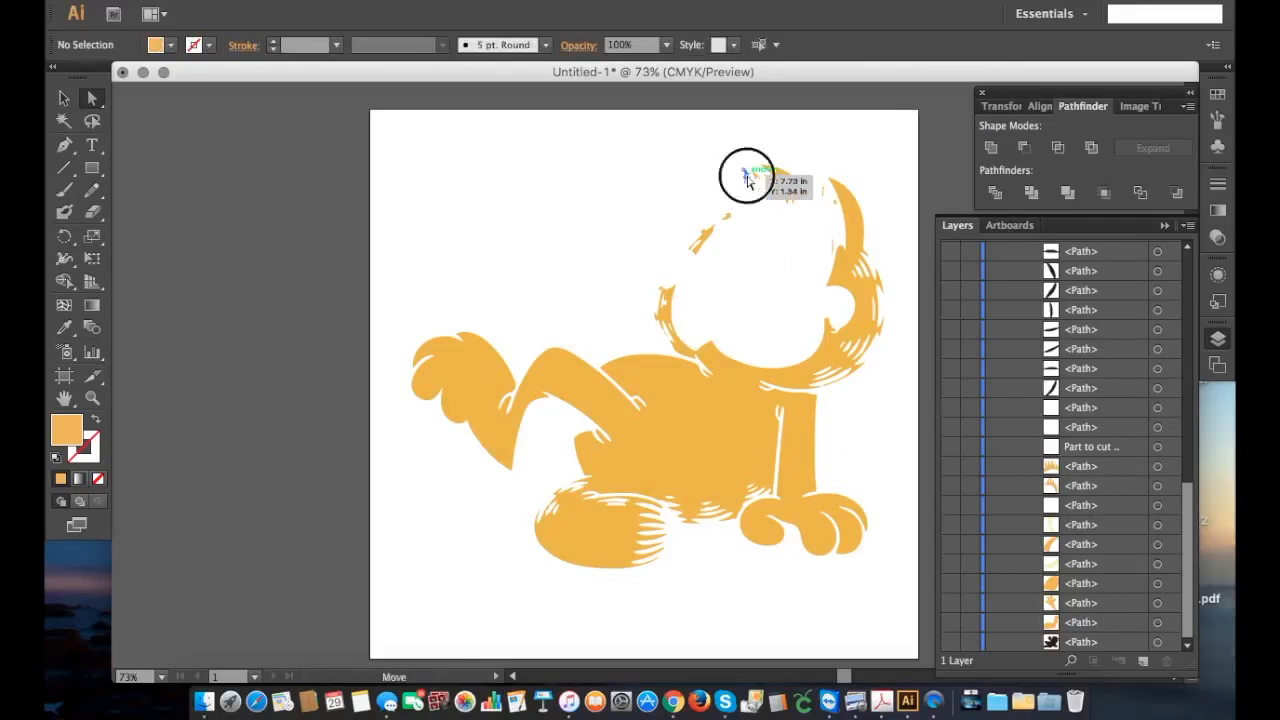
pyautogui.press('Delete')
pyautogui.click(757, 178)
pyautogui.press('Delete')
pyautogui.press('Delete')
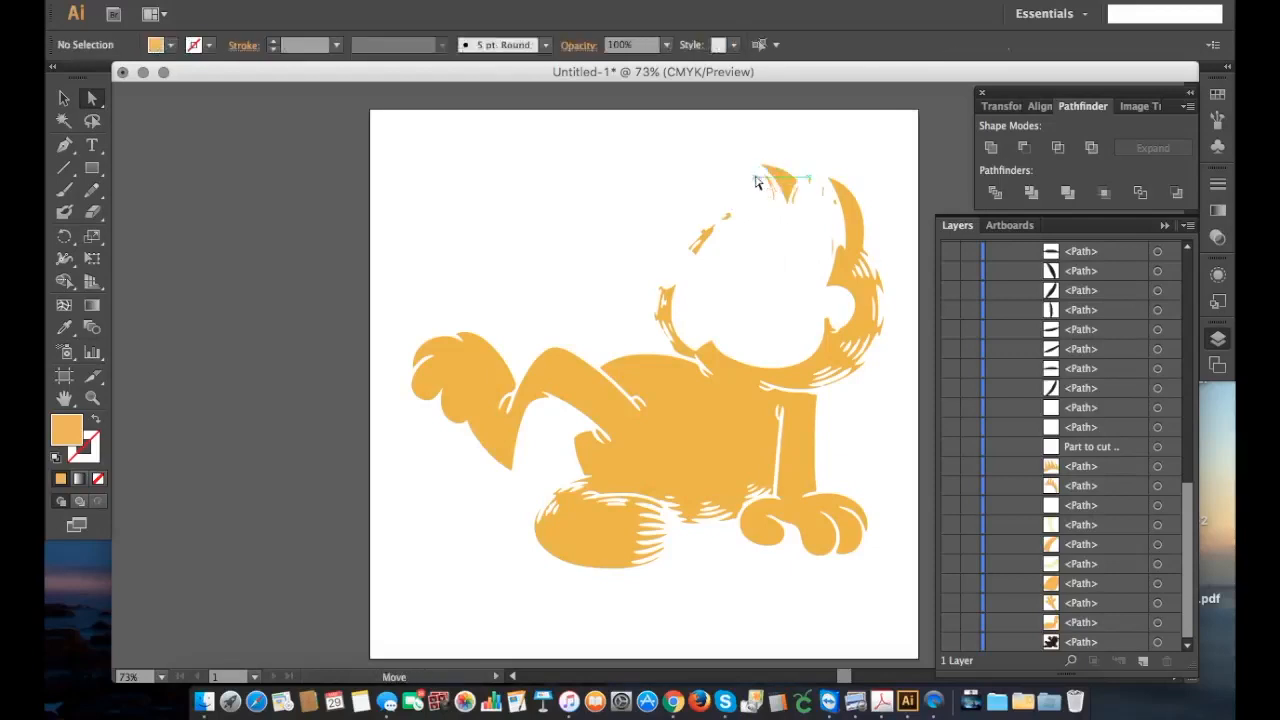
pyautogui.click(770, 188)
pyautogui.press('Delete')
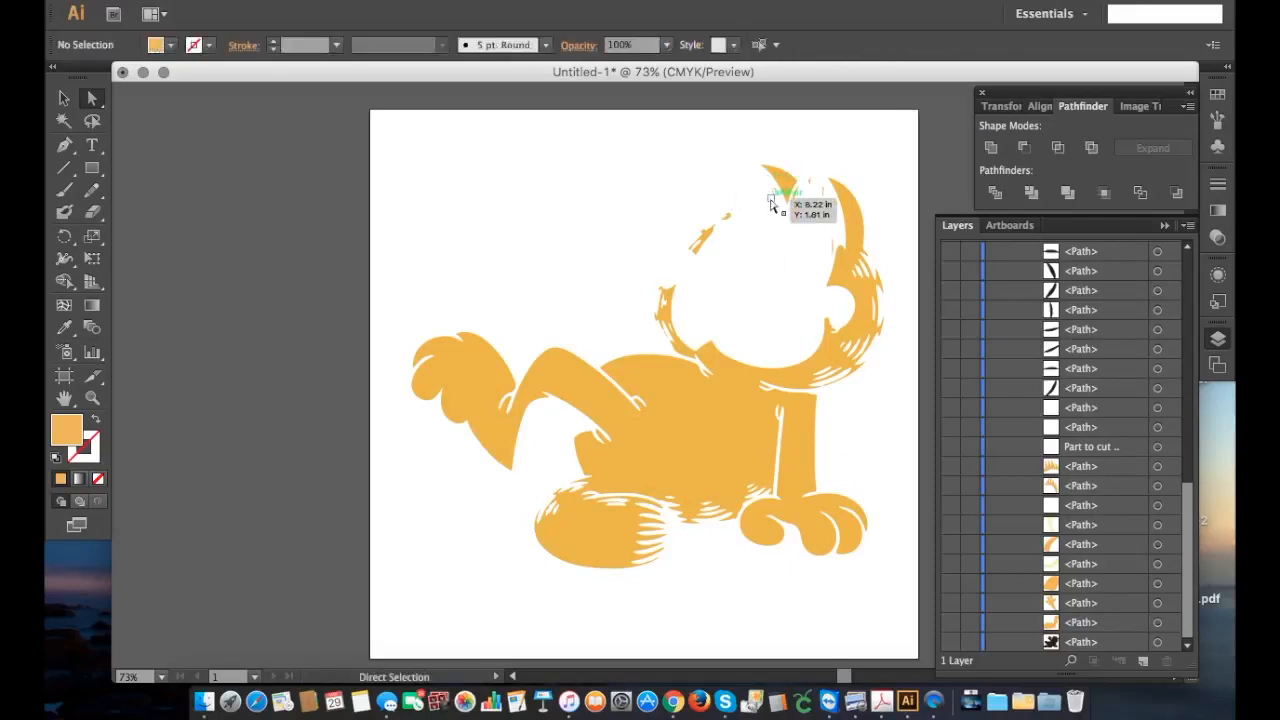
pyautogui.click(772, 200)
pyautogui.press('Delete')
pyautogui.click(955, 541)
pyautogui.click(955, 541)
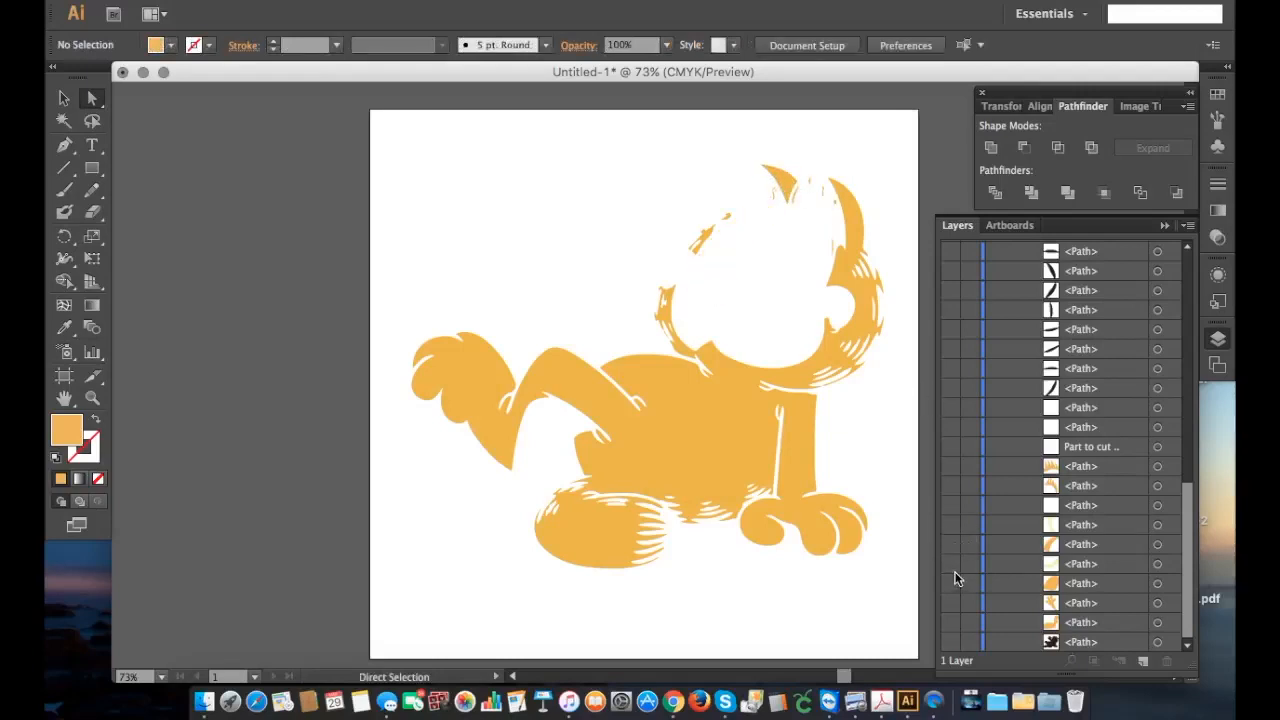
# Step: Find the united orange group at the top of the layer, toggle it to verify, and expand it to list its paths
pyautogui.click(786, 172)
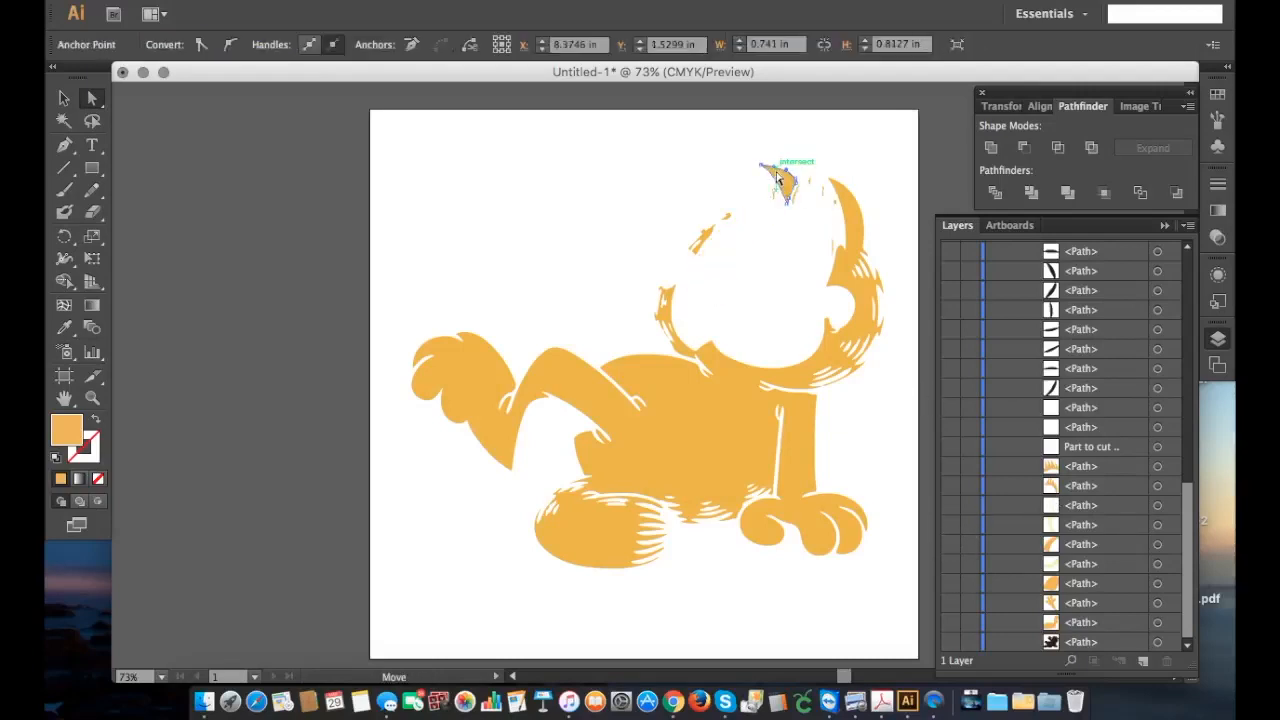
pyautogui.scroll(15, 1021, 528)
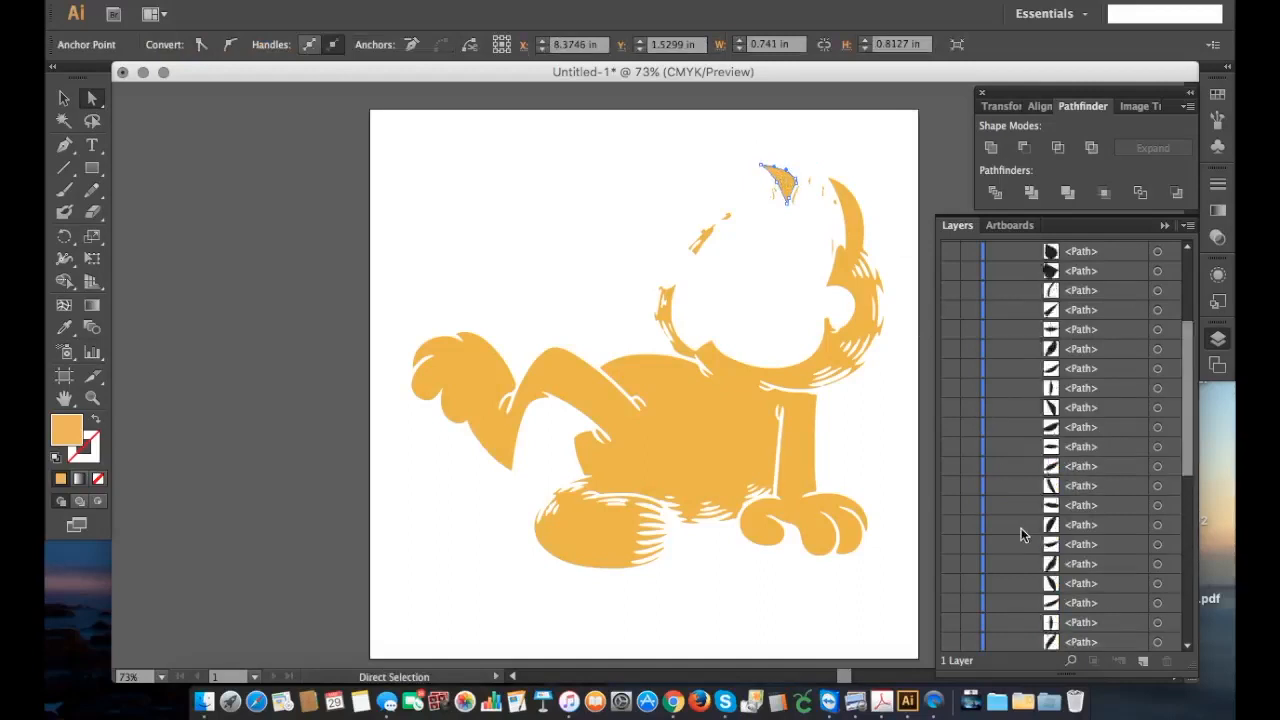
pyautogui.scroll(-15, 1013, 462)
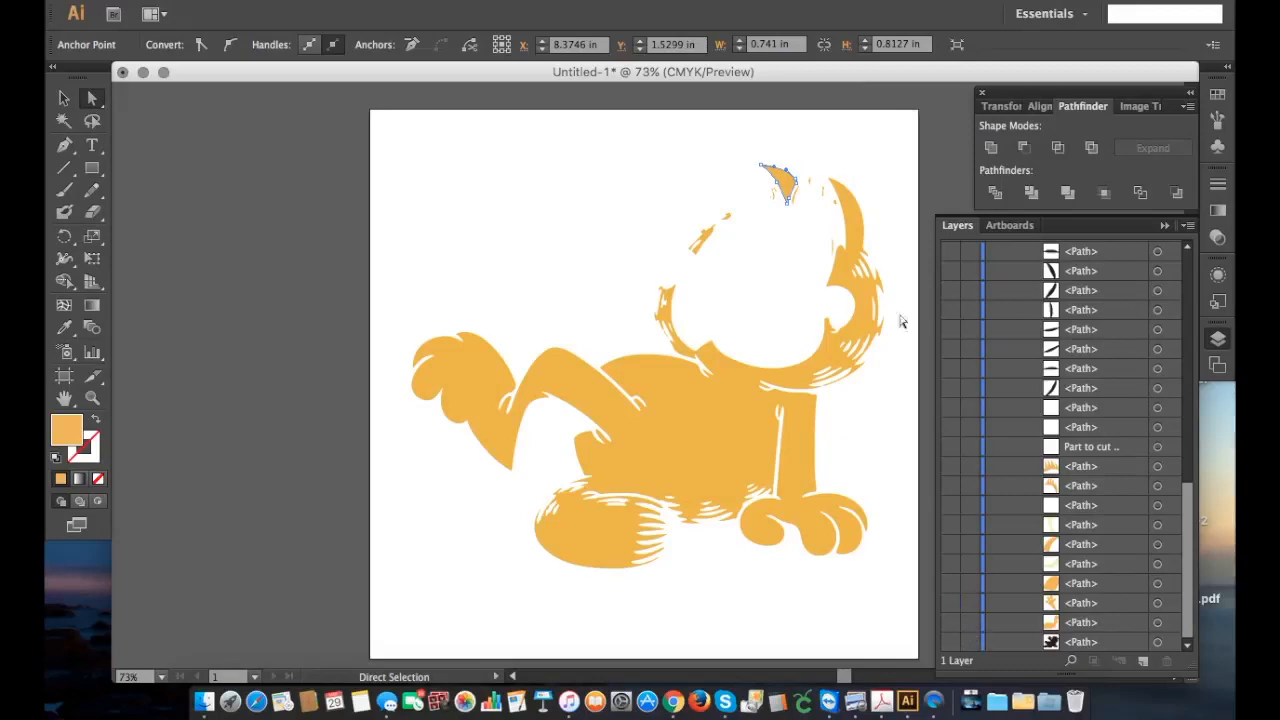
pyautogui.scroll(5, 1158, 544)
pyautogui.scroll(10, 1158, 544)
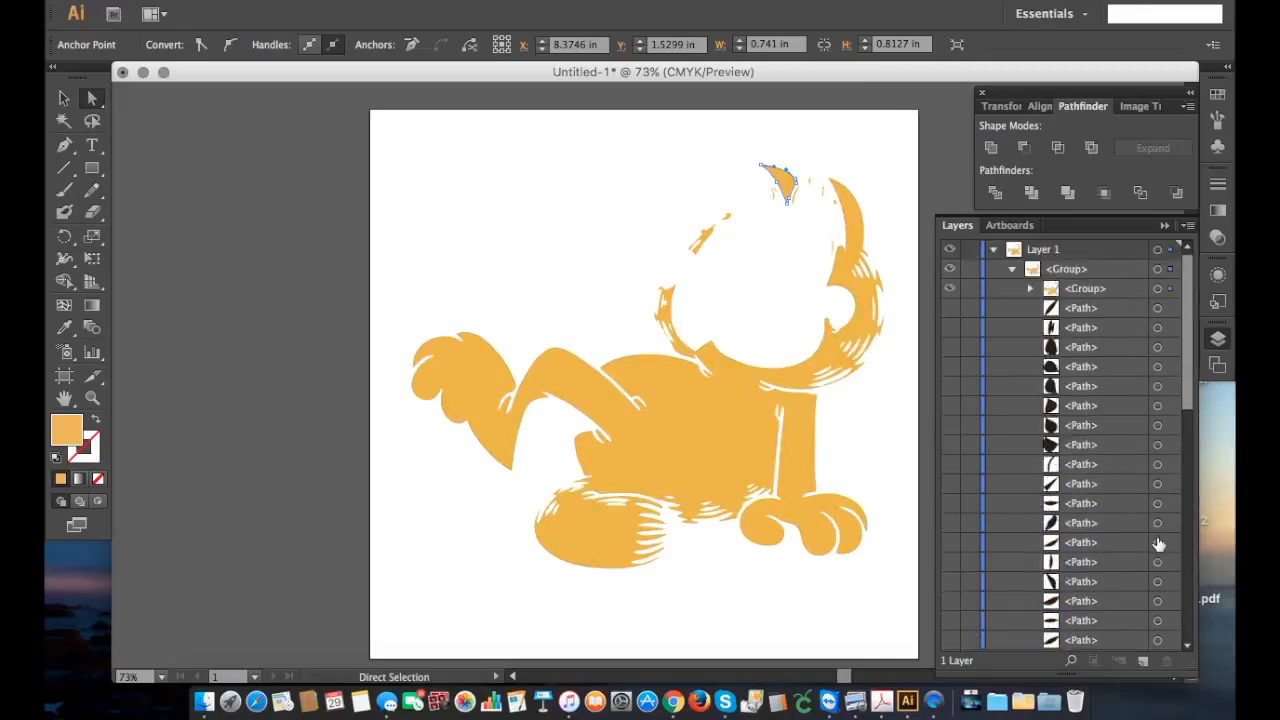
pyautogui.click(951, 289)
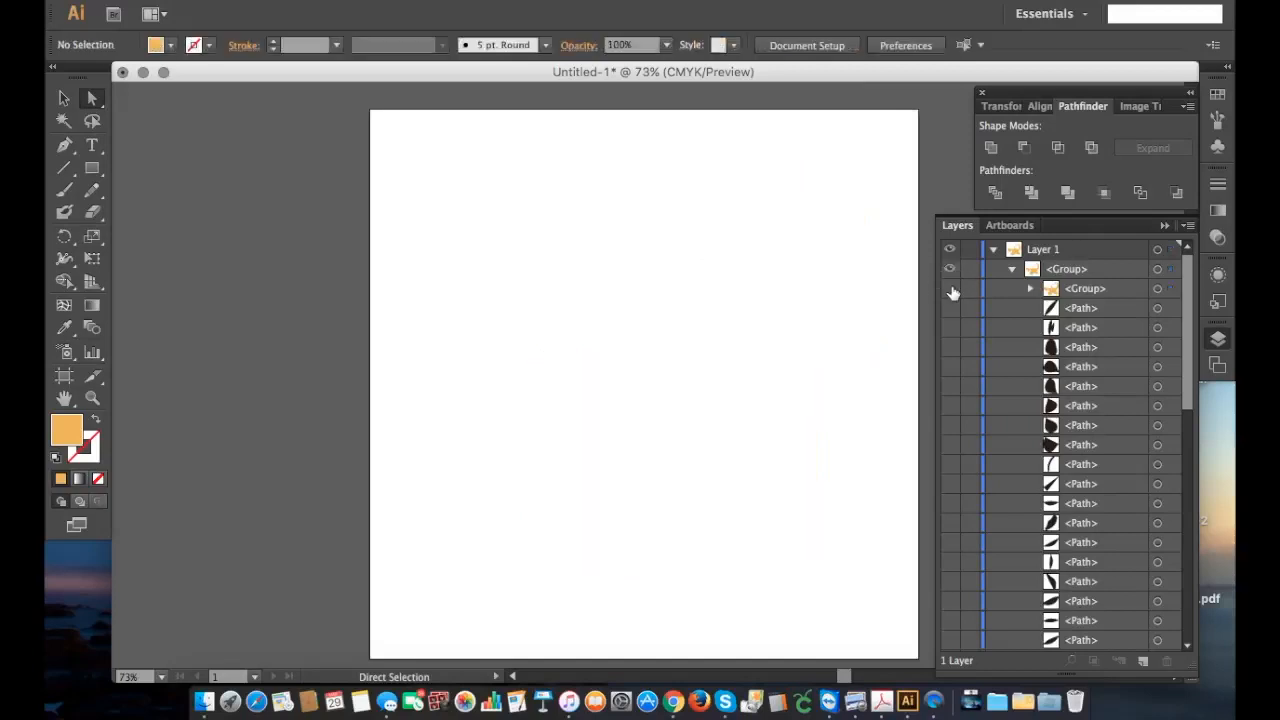
pyautogui.click(951, 289)
pyautogui.click(1030, 289)
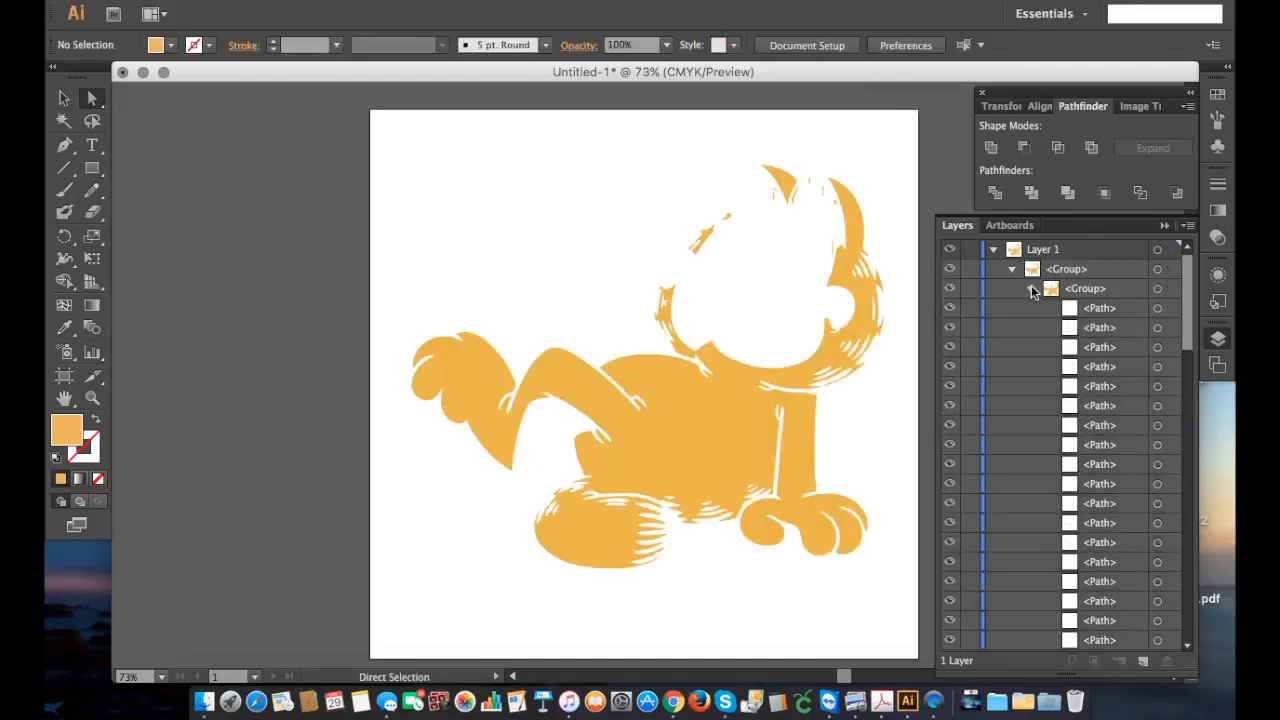
# Step: Within the united group, hide the orange patch between the ears and the large compound path of the body
pyautogui.click(787, 178)
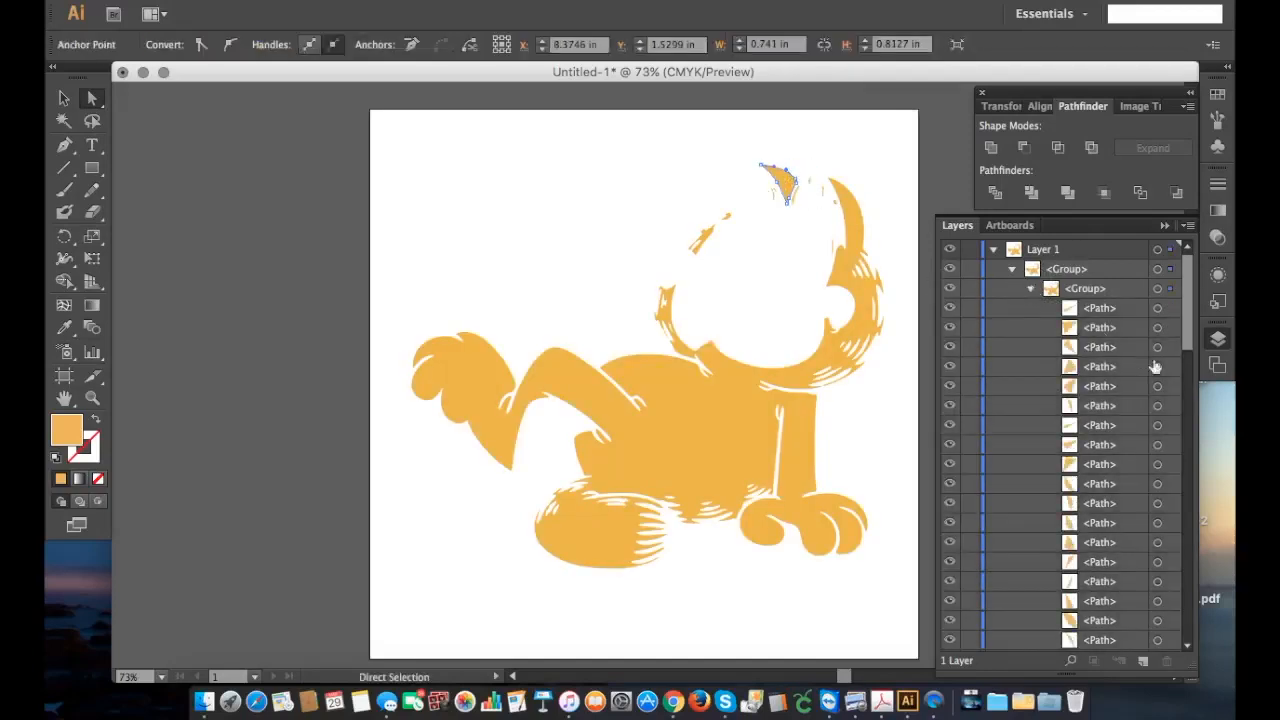
pyautogui.scroll(-3, 1107, 386)
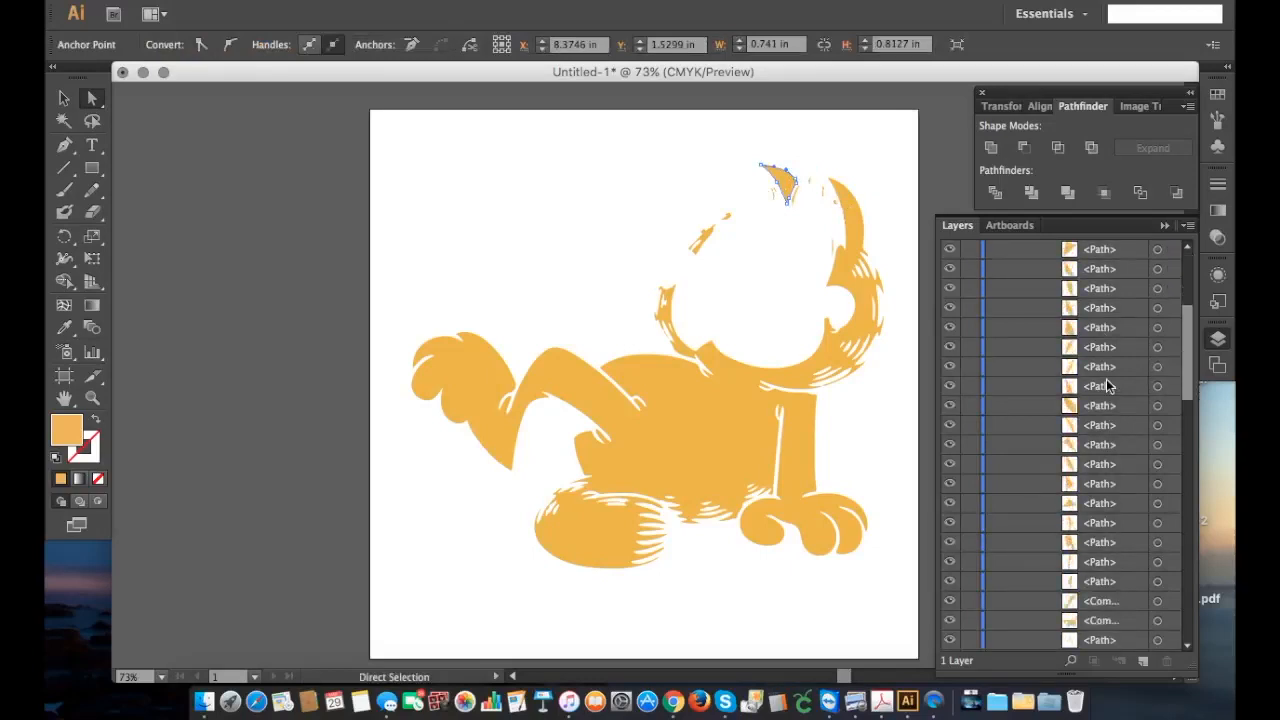
pyautogui.scroll(-2, 1107, 386)
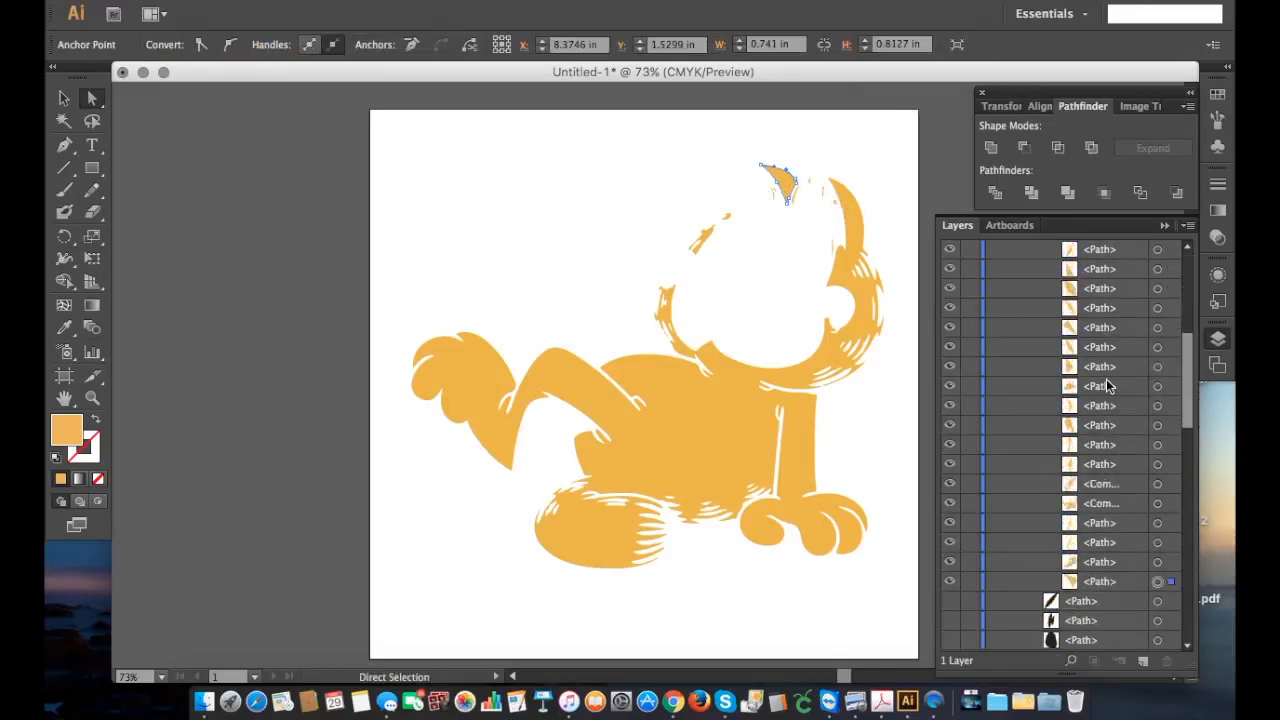
pyautogui.click(950, 583)
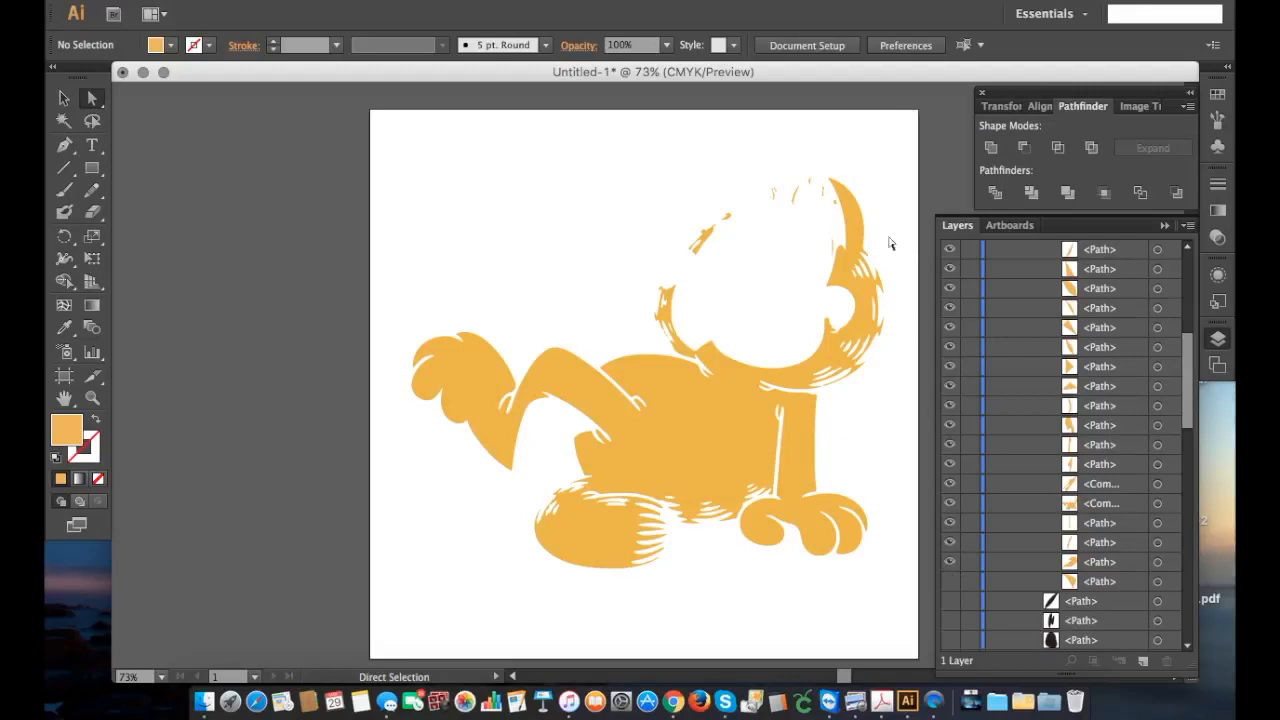
pyautogui.click(846, 214)
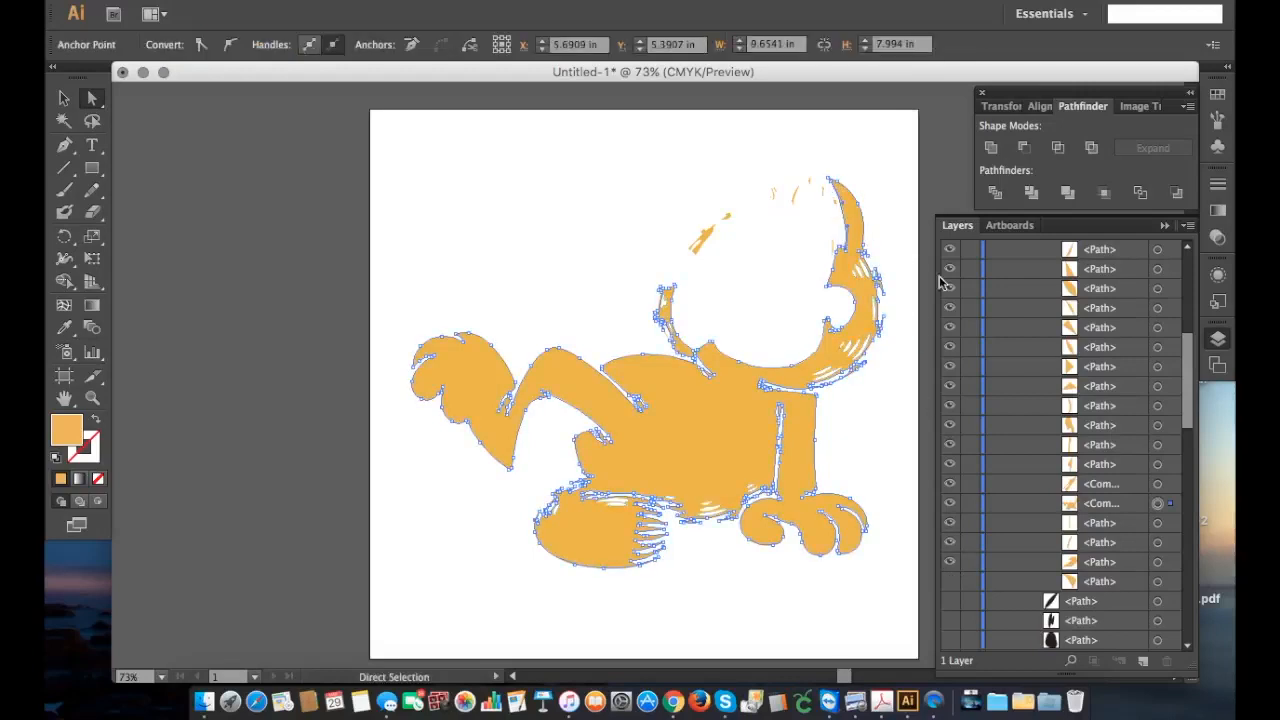
pyautogui.click(950, 504)
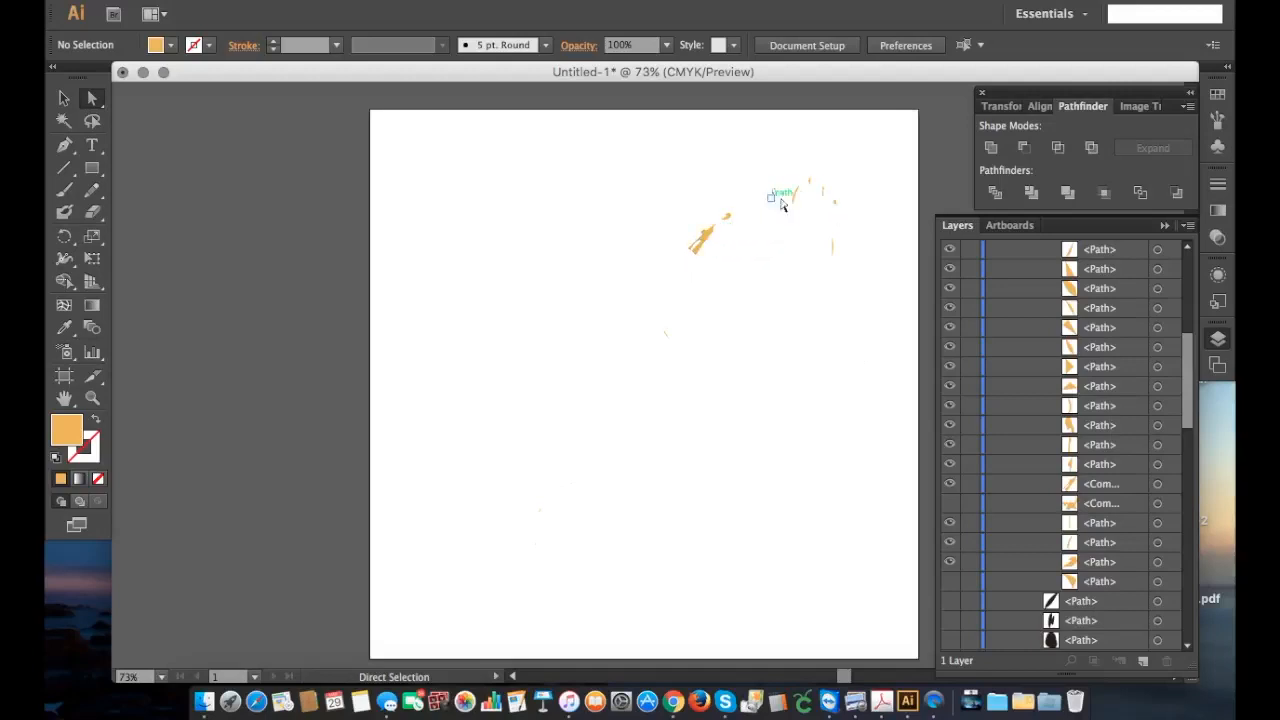
# Step: Delete the remaining orange slivers around the right ear together and show the hidden body compound path and ear patch again
pyautogui.moveTo(764, 163)
pyautogui.mouseDown()
pyautogui.moveTo(845, 224)
pyautogui.moveTo(855, 268)
pyautogui.mouseUp()
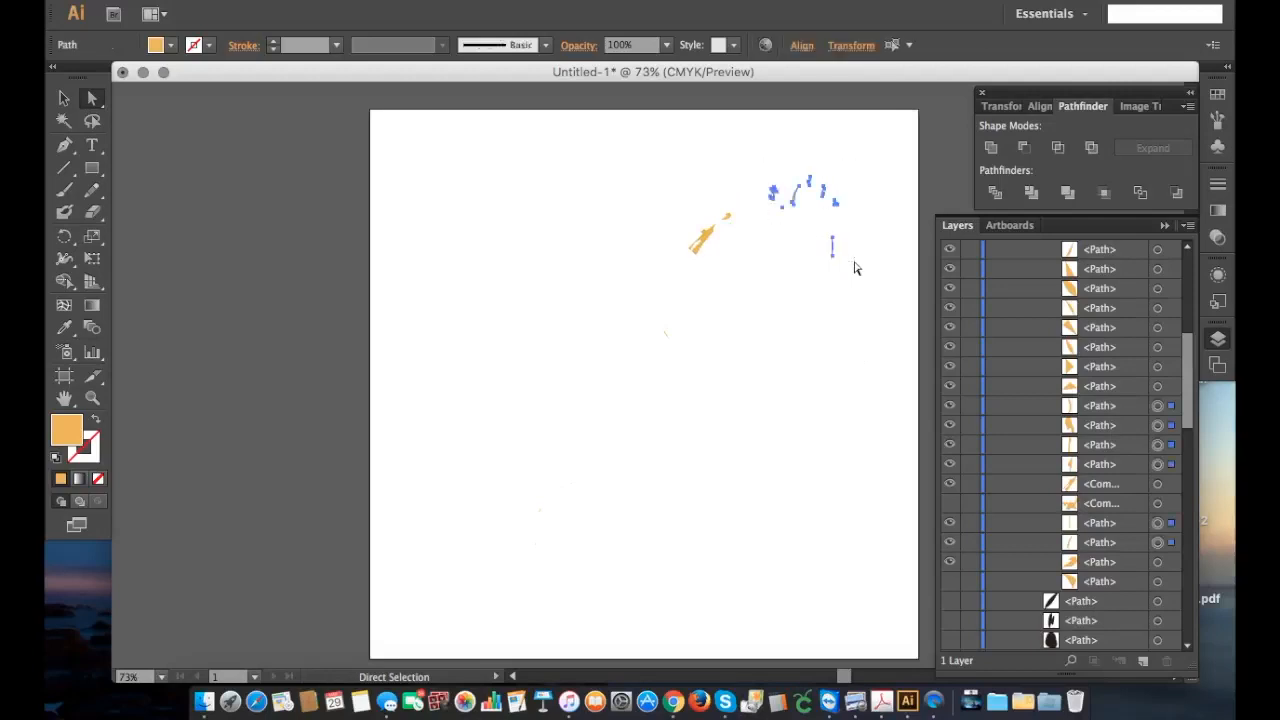
pyautogui.press('Delete')
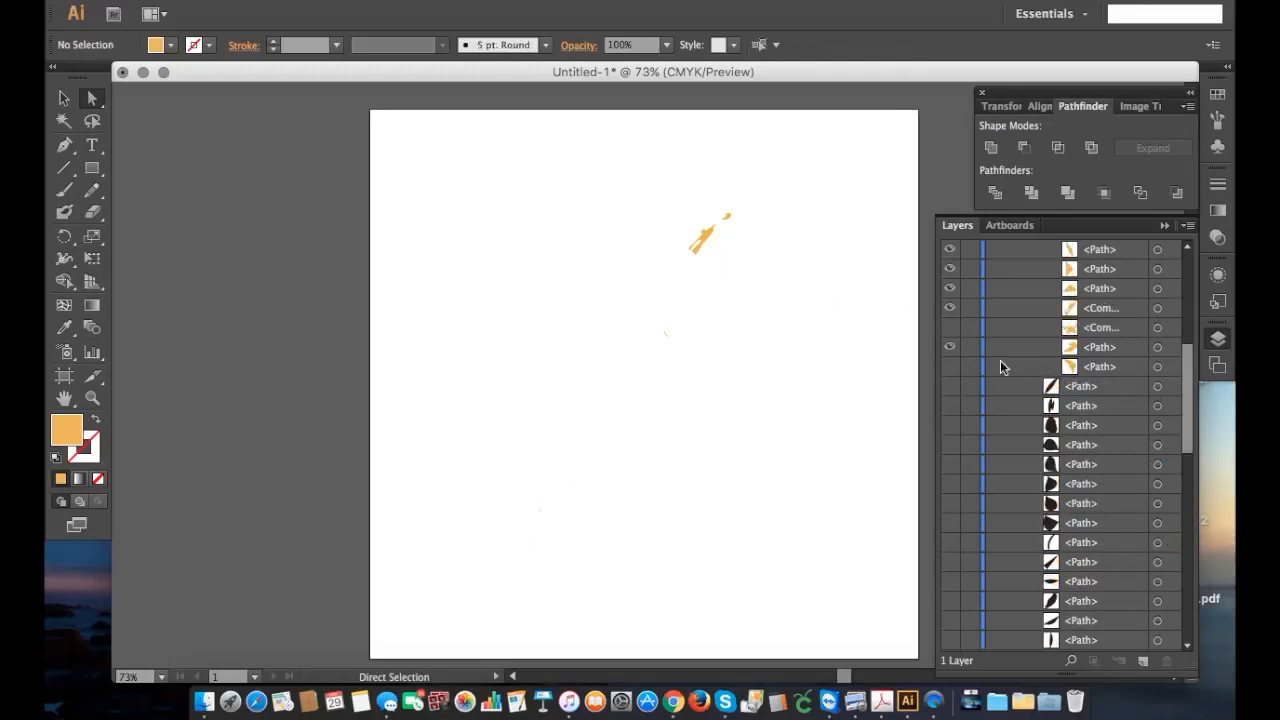
pyautogui.click(949, 366)
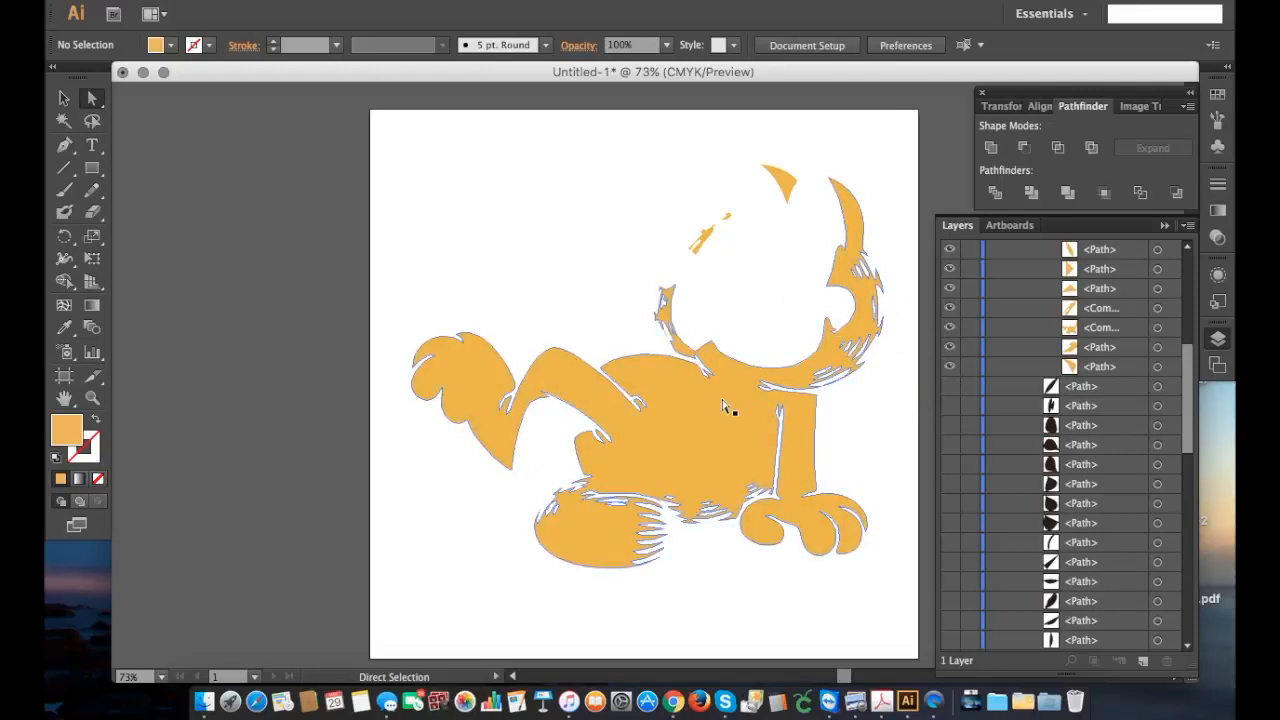
# Step: Show the black silhouette path behind the orange body briefly to check the fit, and hide it again
pyautogui.scroll(-10, 959, 447)
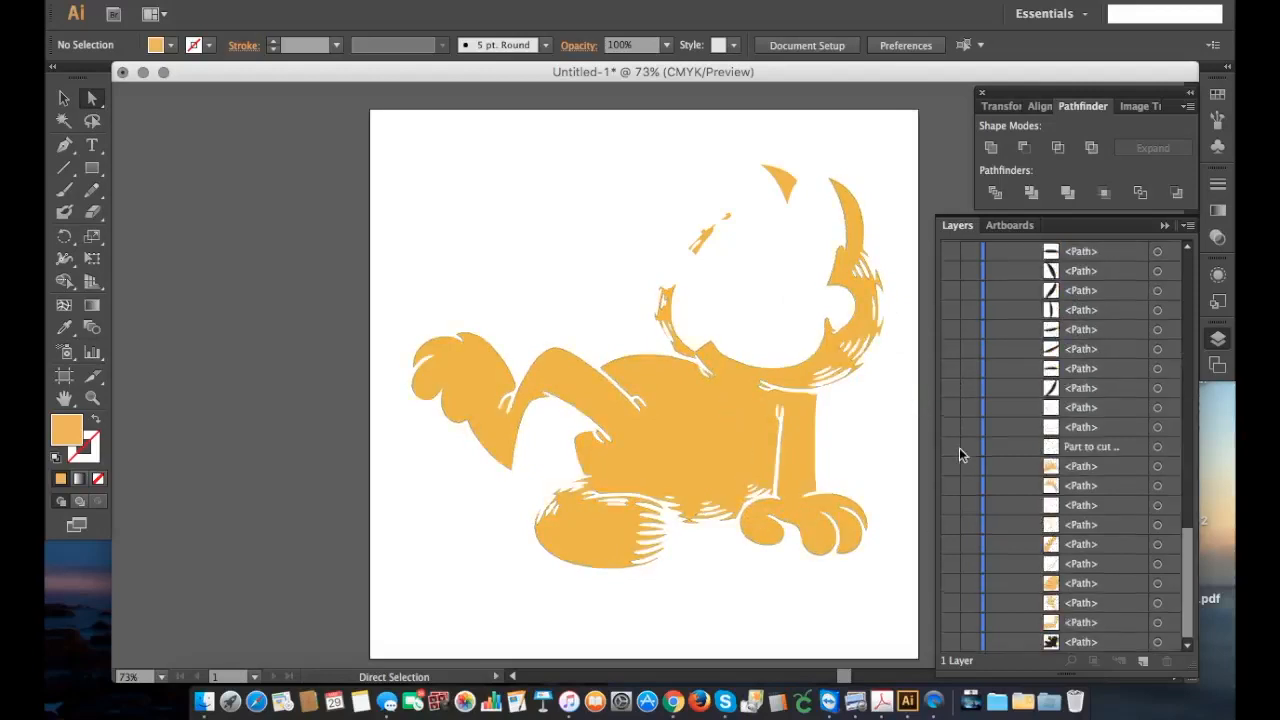
pyautogui.click(949, 642)
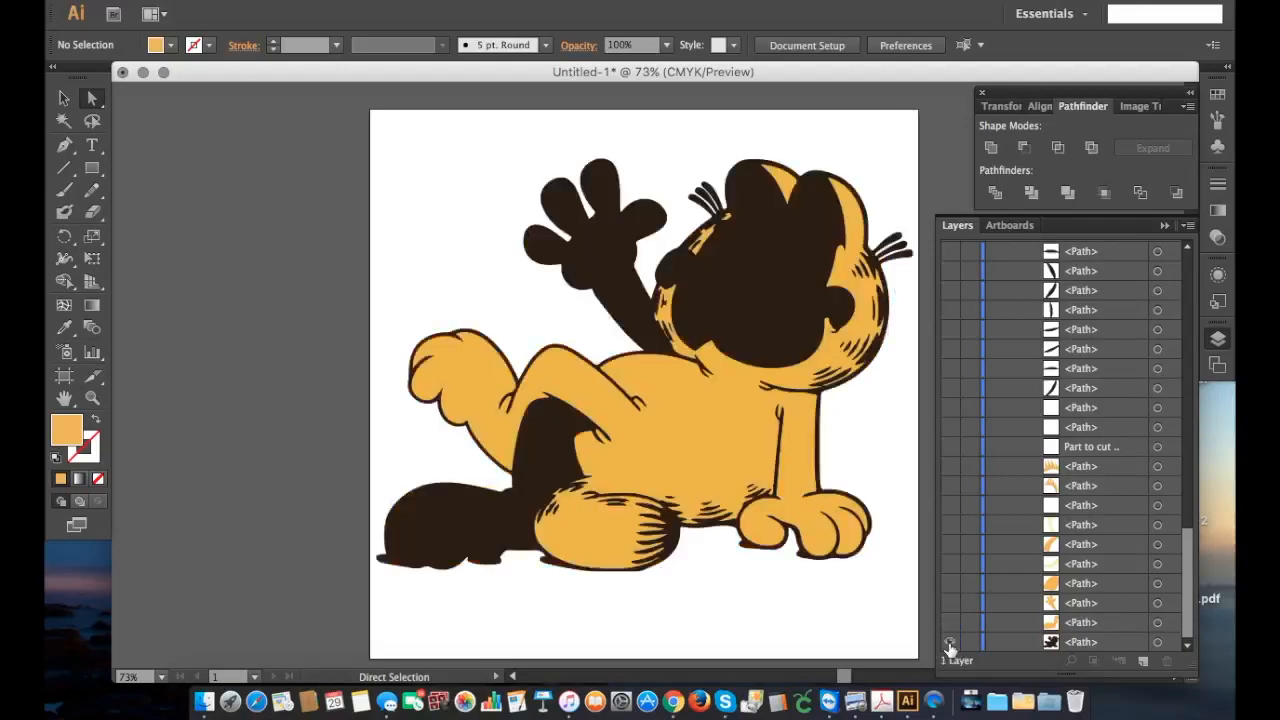
pyautogui.click(949, 642)
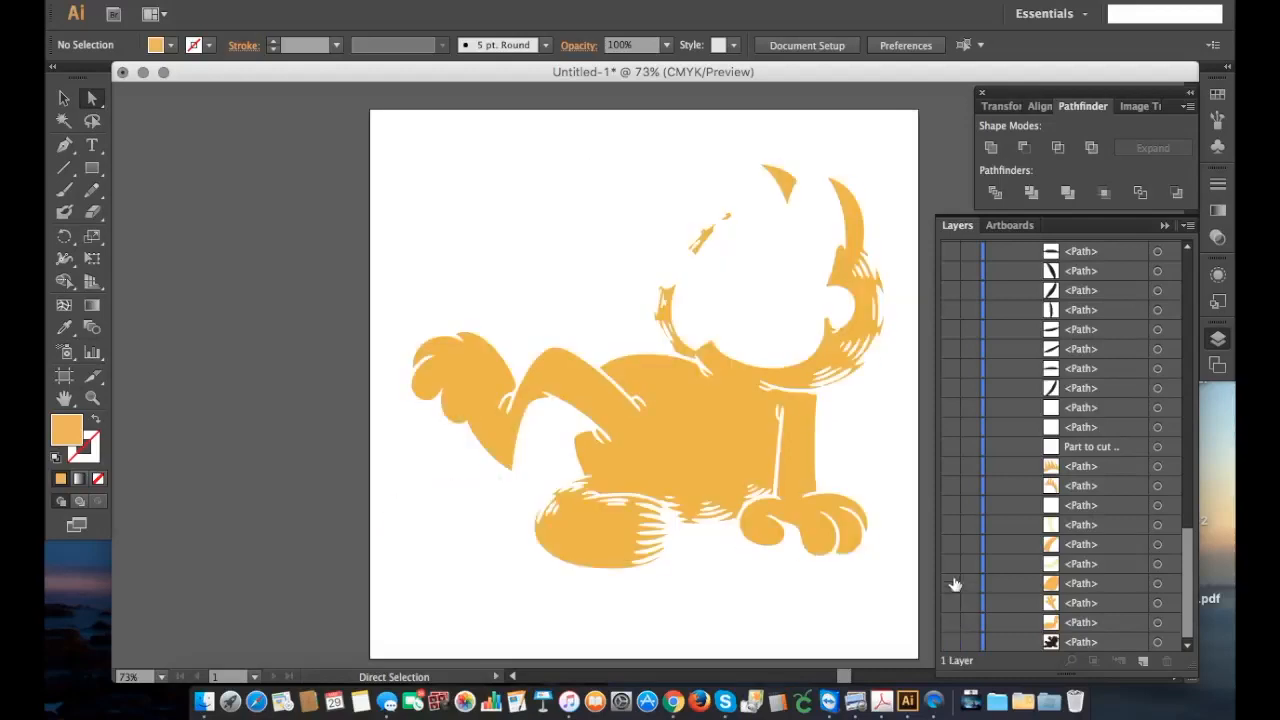
# Step: Show the remaining orange paths: the raised arm, the rear leg, both eyelids and the spiky tufts on the forehead
pyautogui.click(948, 604)
pyautogui.click(950, 622)
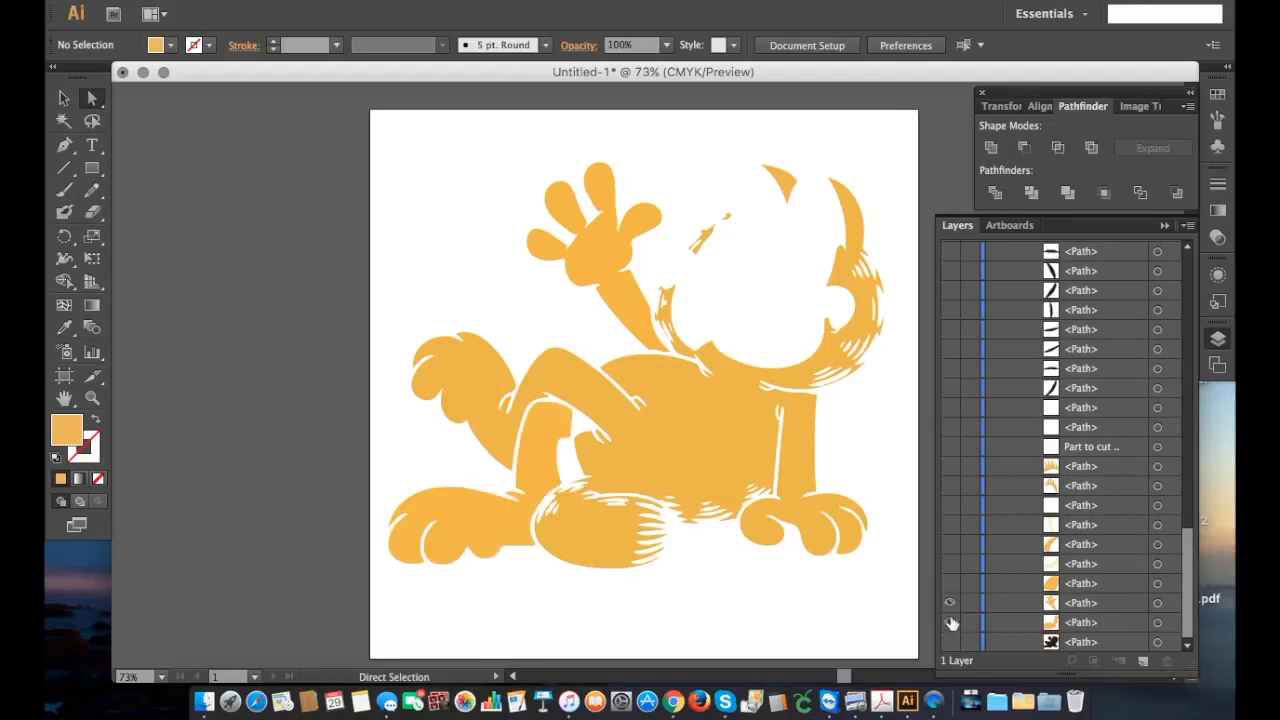
pyautogui.click(950, 544)
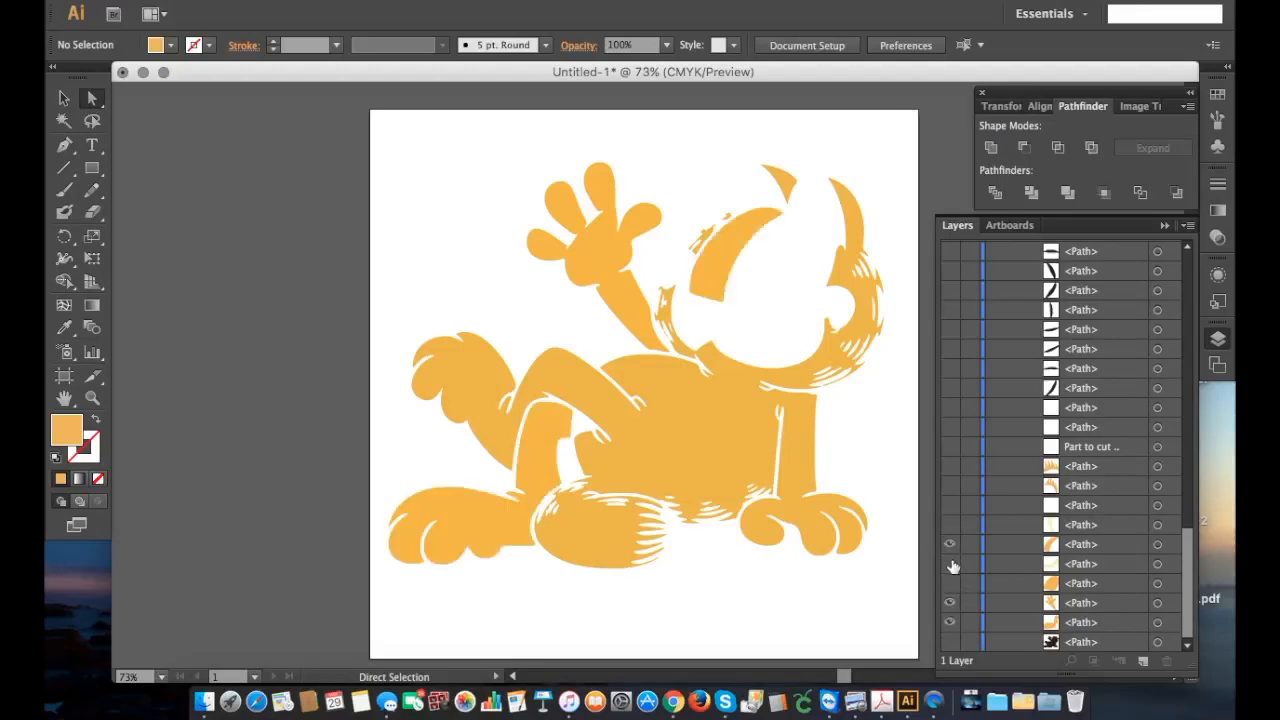
pyautogui.click(950, 583)
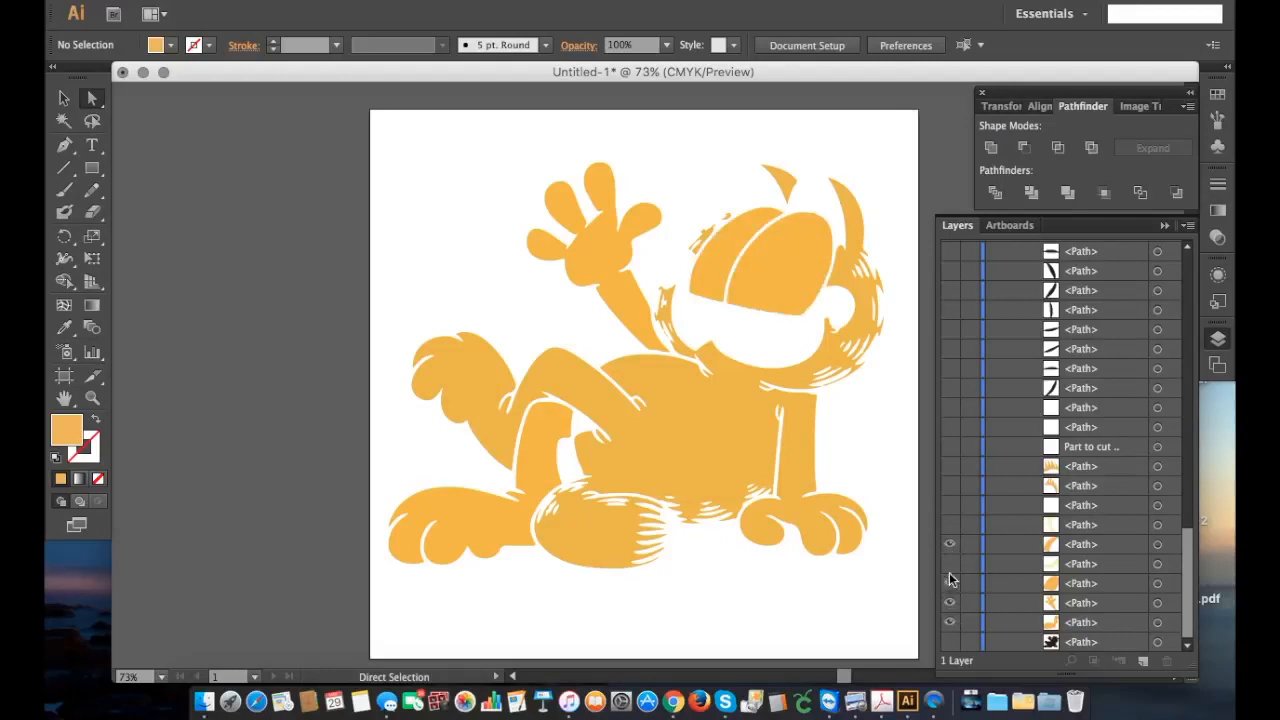
pyautogui.click(950, 486)
pyautogui.click(949, 467)
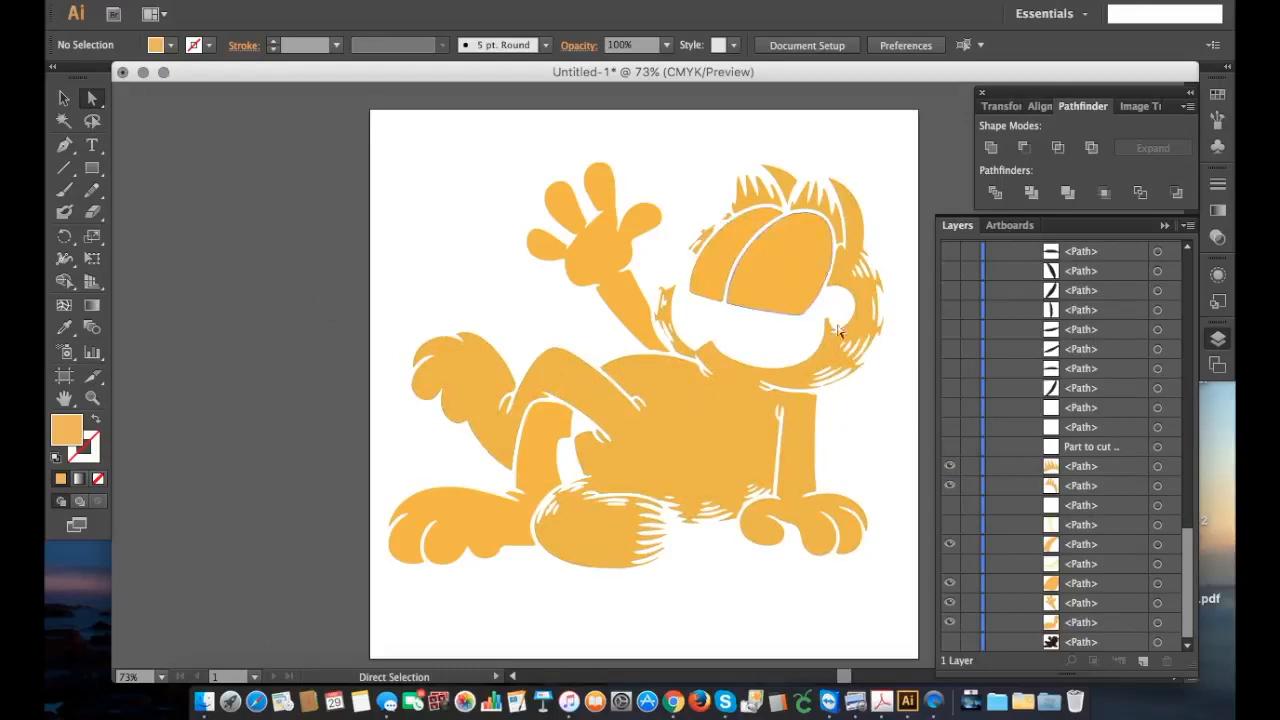
pyautogui.click(950, 466)
# Step: Select all visible orange shapes, unite them with Pathfinder, and hide the united group
pyautogui.moveTo(379, 113); pyautogui.dragTo(914, 640)
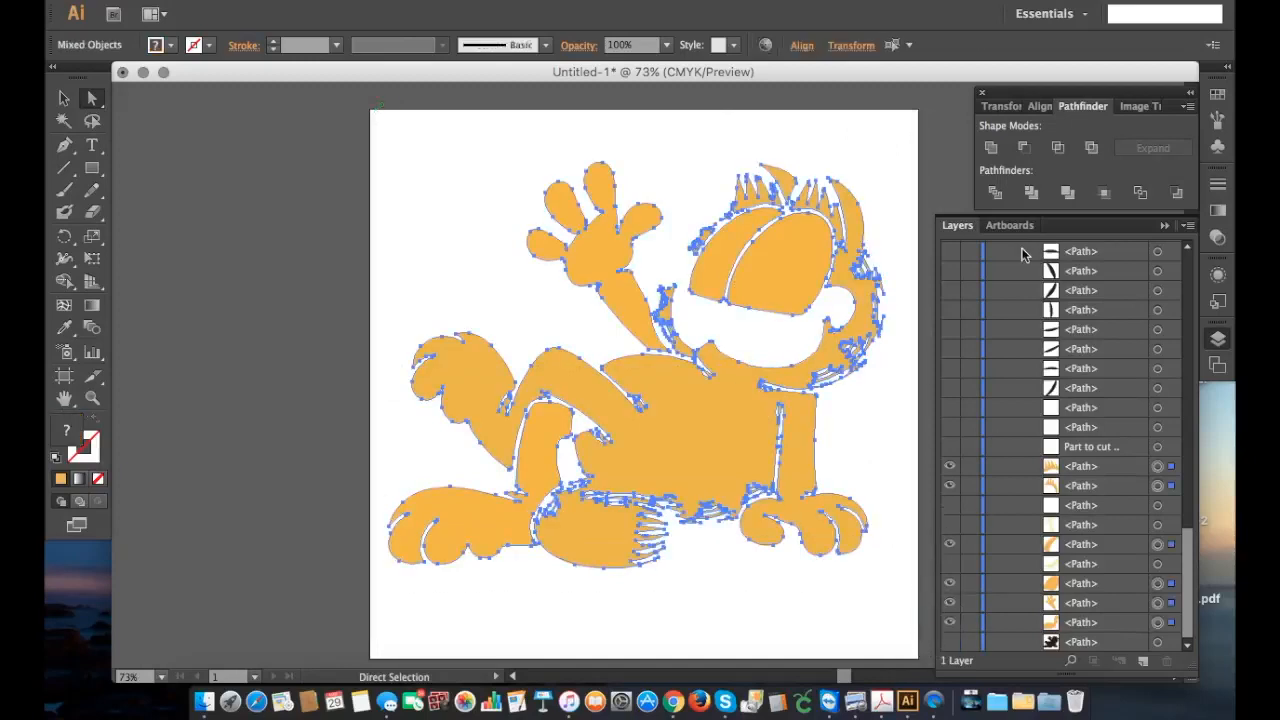
pyautogui.click(990, 148)
pyautogui.scroll(10, 1067, 556)
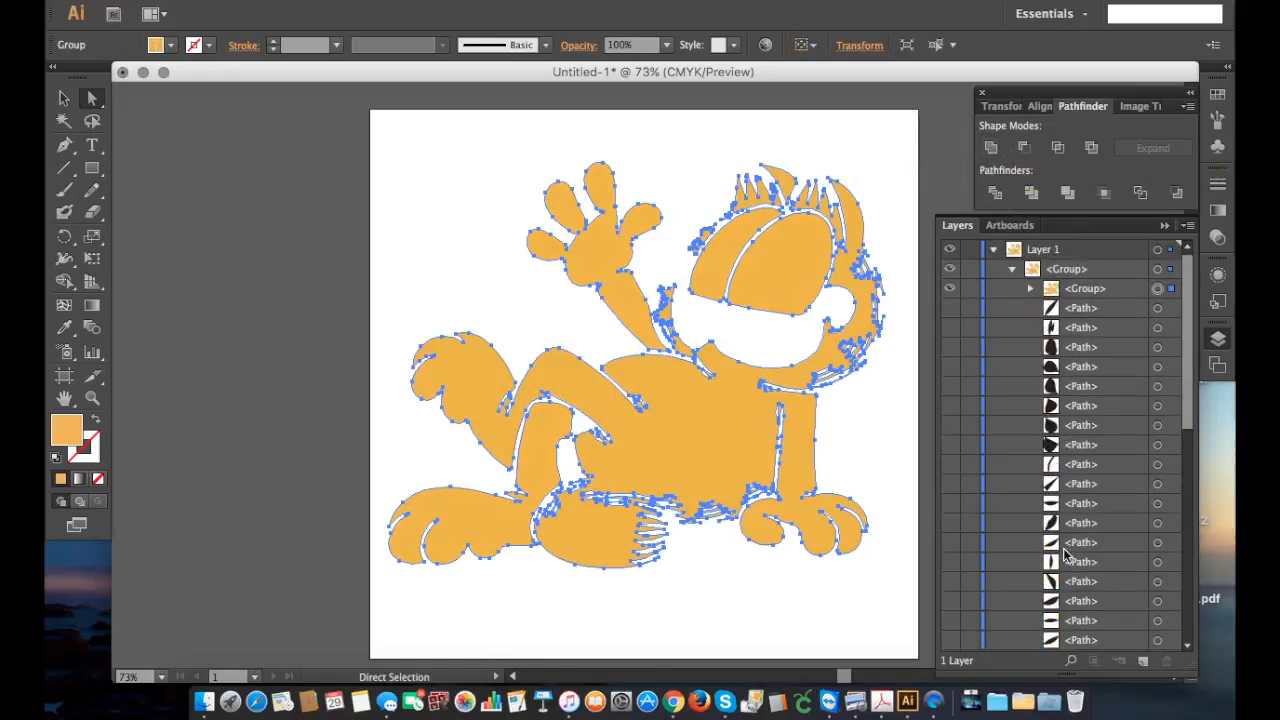
pyautogui.click(950, 288)
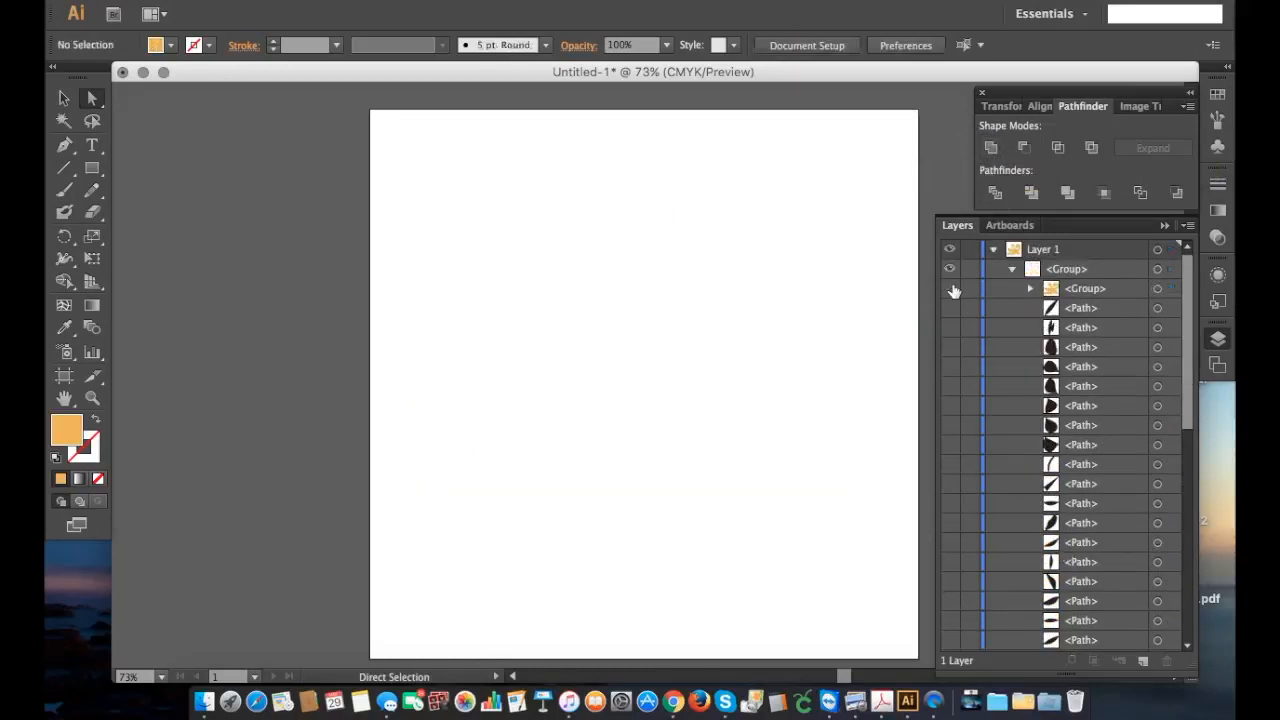
# Step: Show the two cream-coloured muzzle paths near the end of the layer list and group them
pyautogui.scroll(-10, 957, 429)
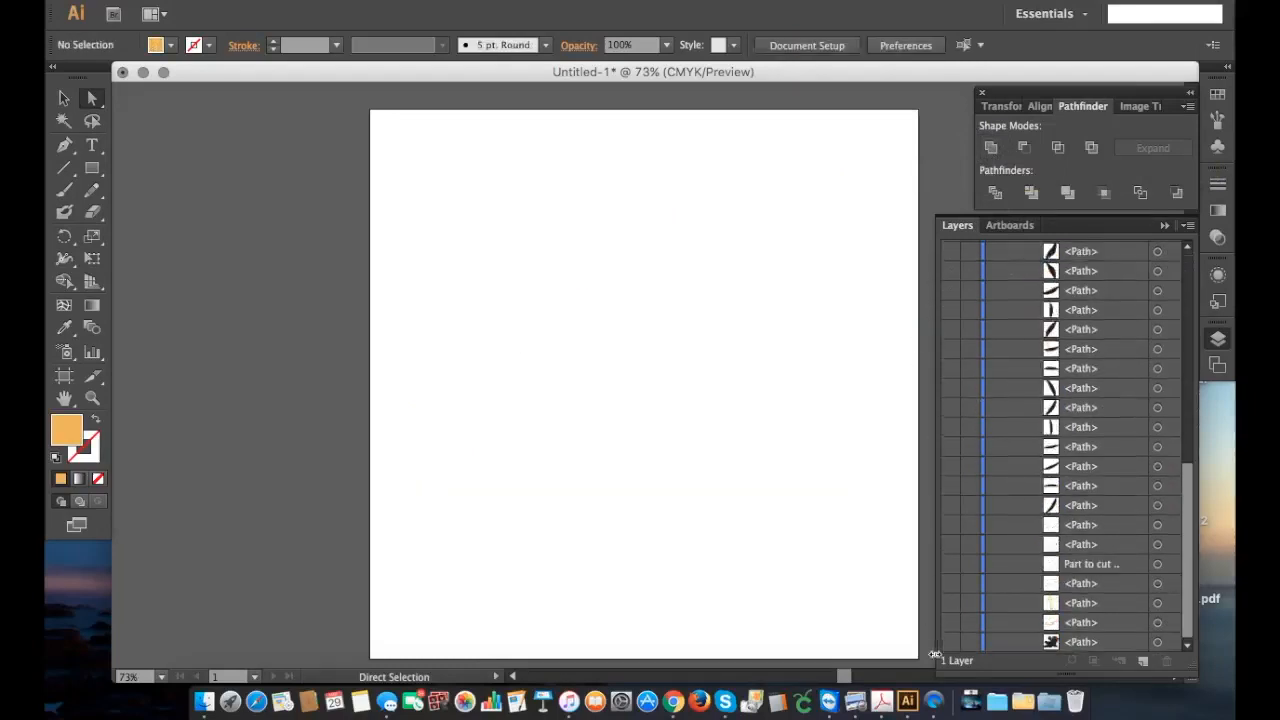
pyautogui.click(950, 622)
pyautogui.click(951, 604)
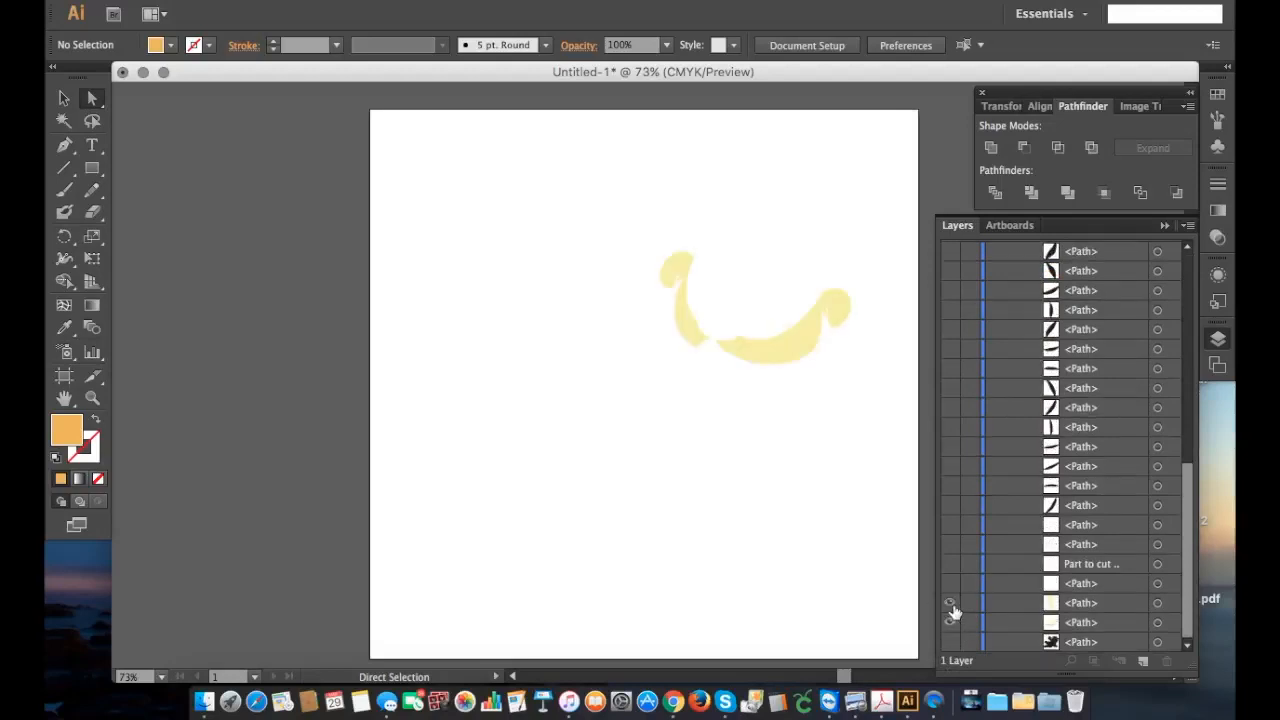
pyautogui.moveTo(640, 206); pyautogui.dragTo(880, 391)
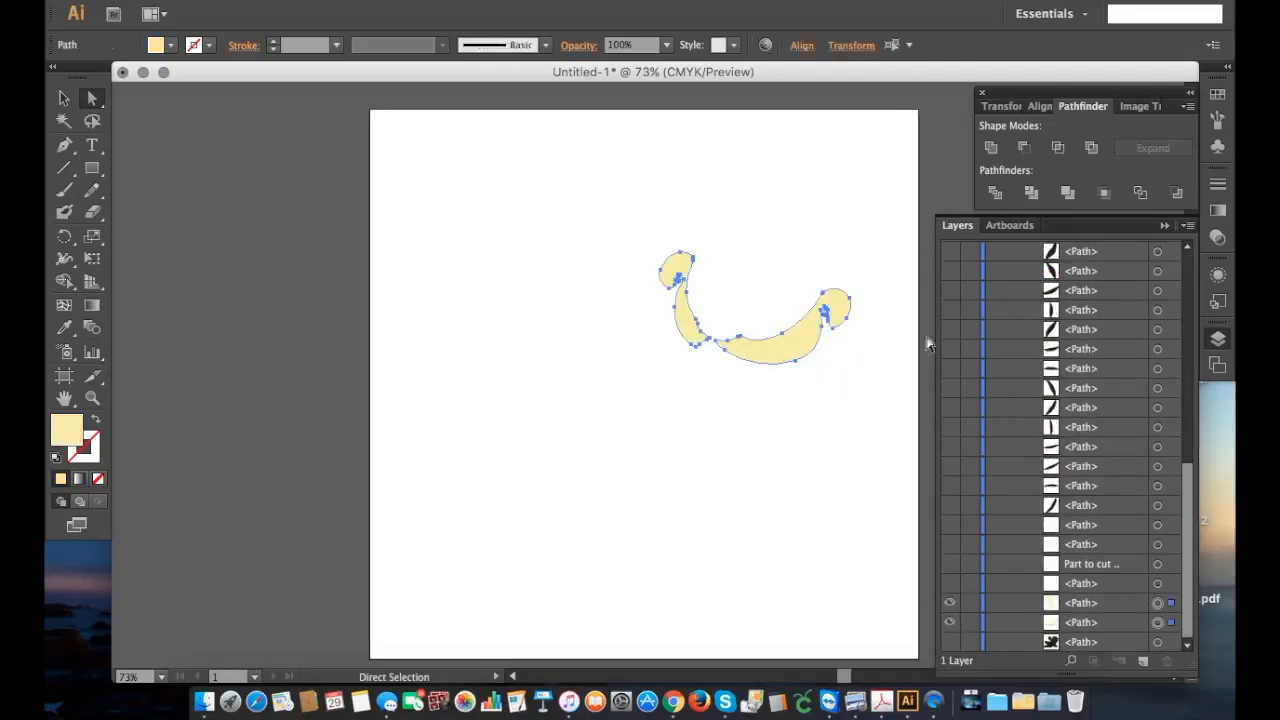
pyautogui.press('super+g')
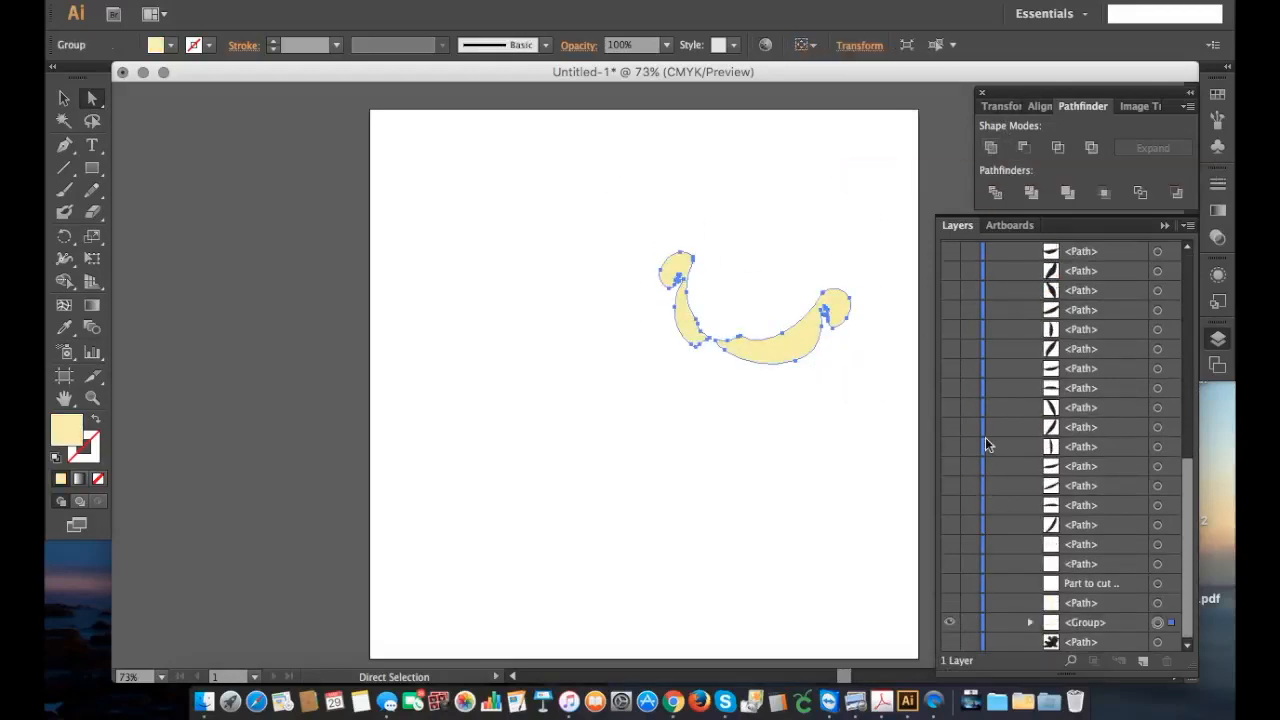
# Step: Show the black silhouette path at the end of the layer list within the visible parent group, and hide the cream muzzle group
pyautogui.scroll(15, 985, 440)
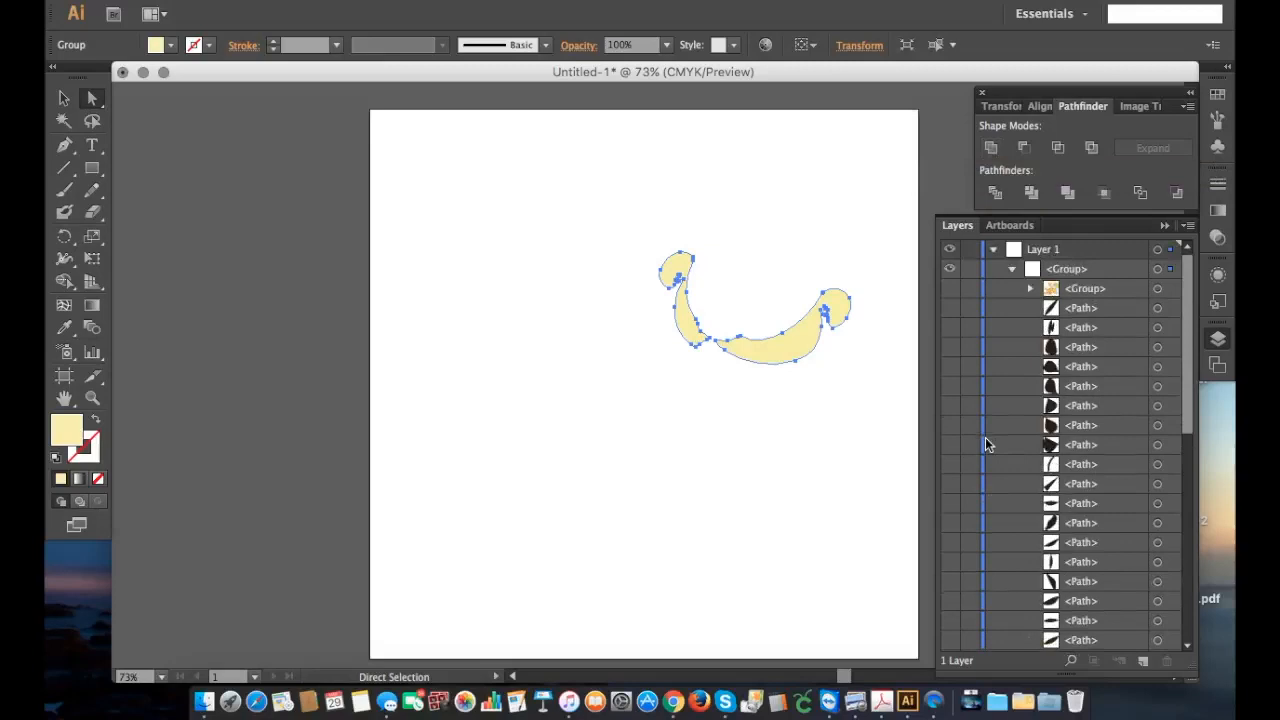
pyautogui.click(950, 271)
pyautogui.scroll(-15, 958, 310)
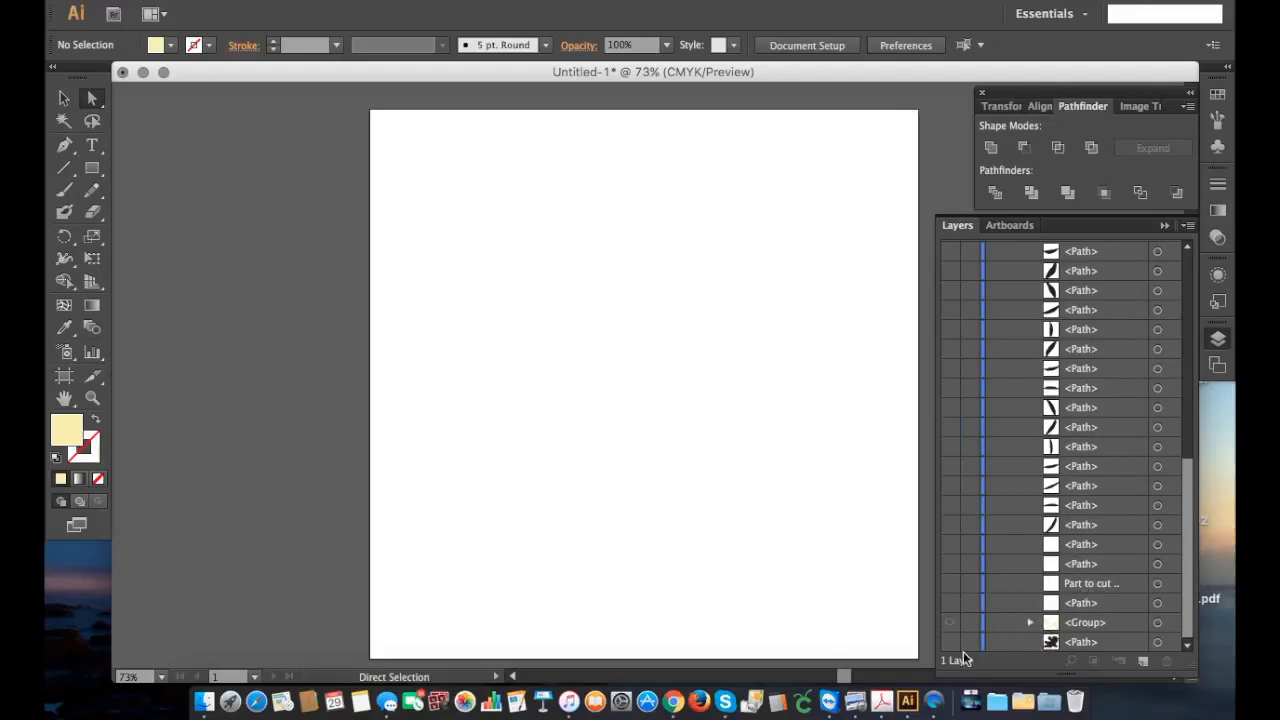
pyautogui.click(1090, 643)
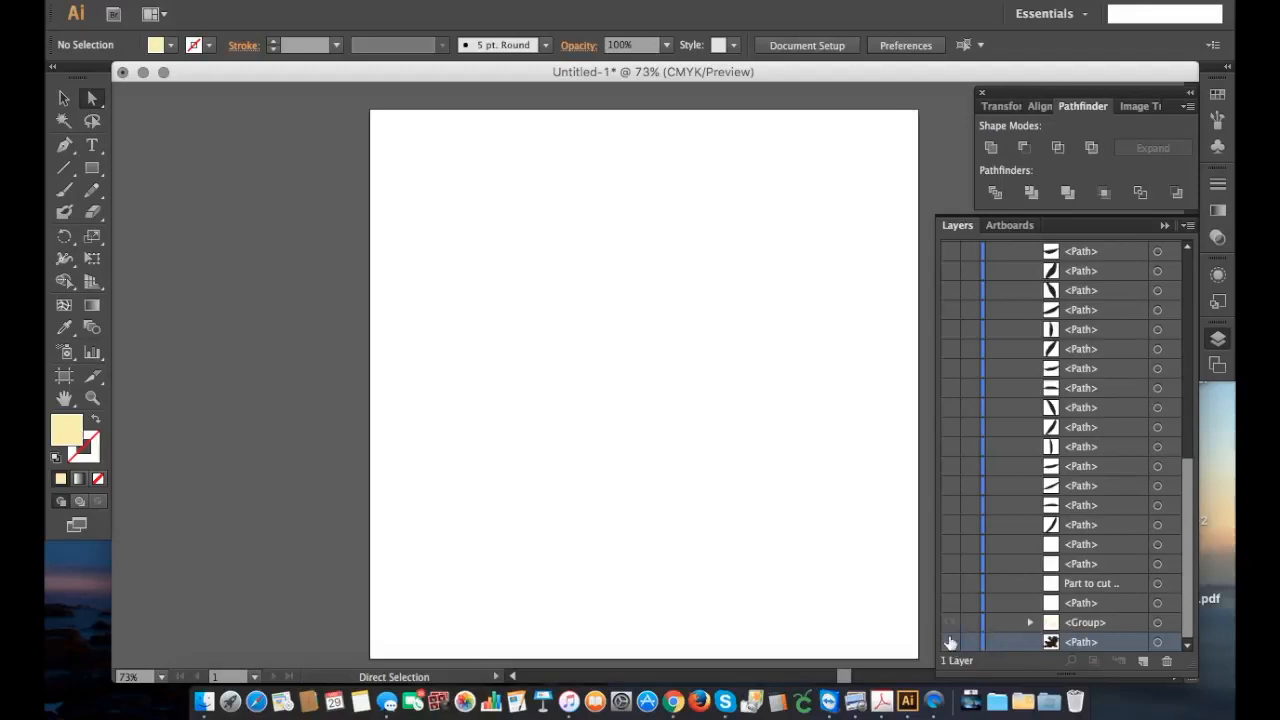
pyautogui.click(206, 187)
pyautogui.click(956, 644)
pyautogui.scroll(15, 945, 400)
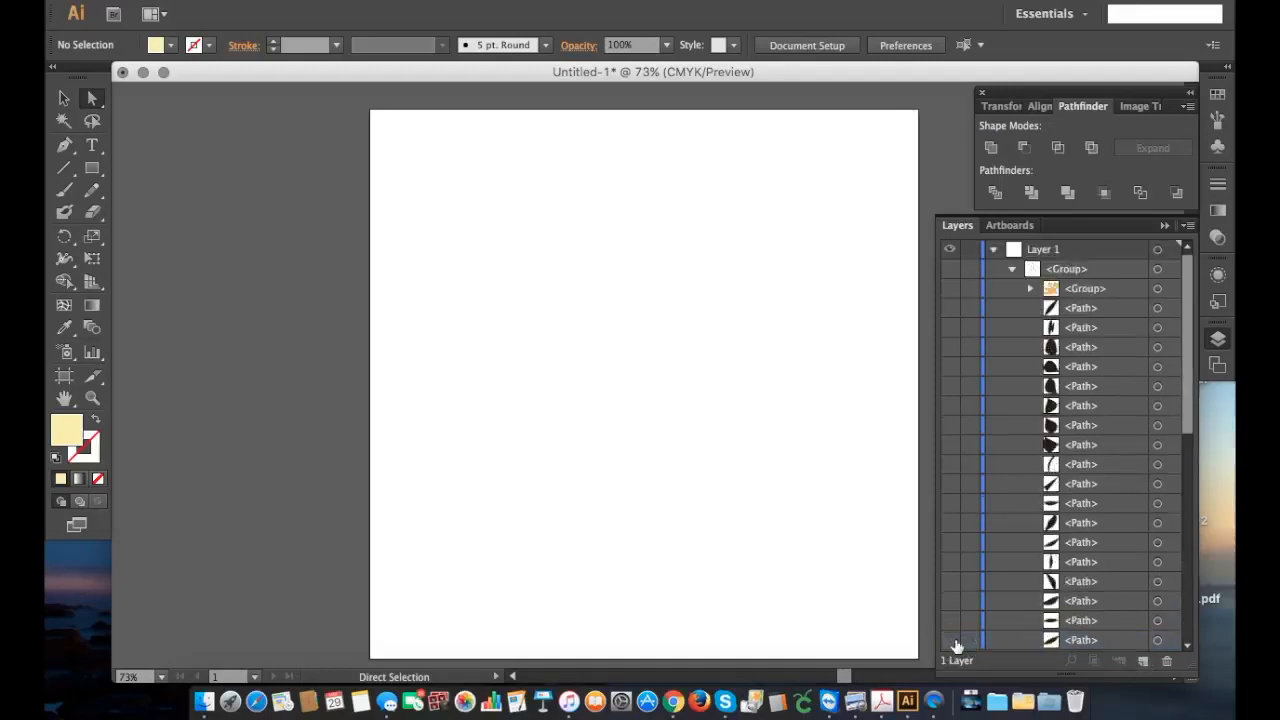
pyautogui.click(955, 275)
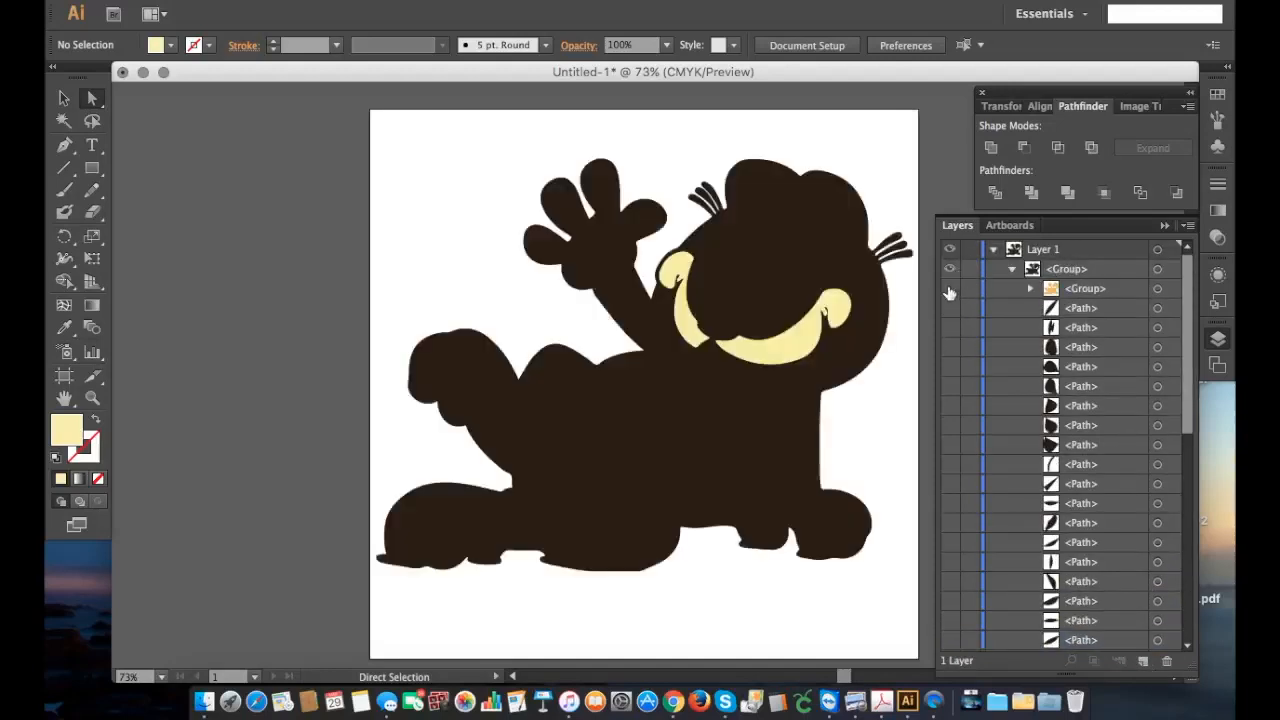
pyautogui.scroll(-10, 1031, 362)
pyautogui.click(950, 623)
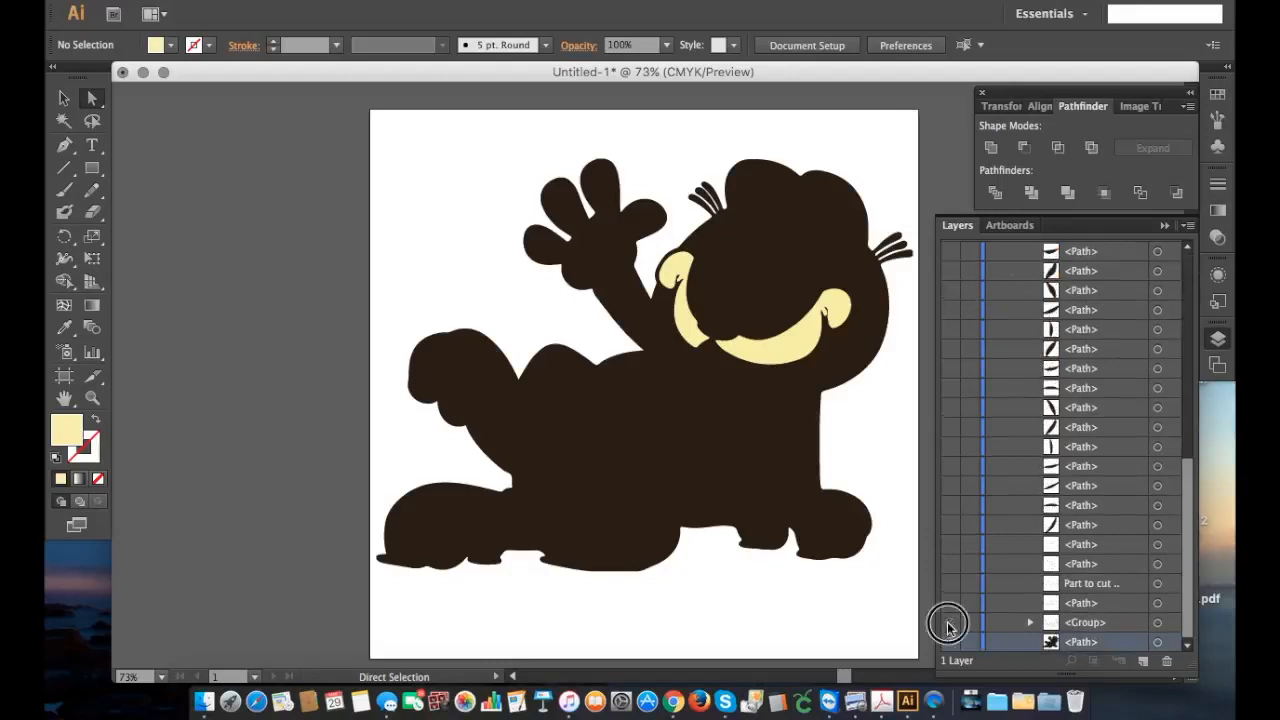
# Step: Show the "Part to cut" path, select it together with the black silhouette, and split them with Pathfinder Divide
pyautogui.click(949, 583)
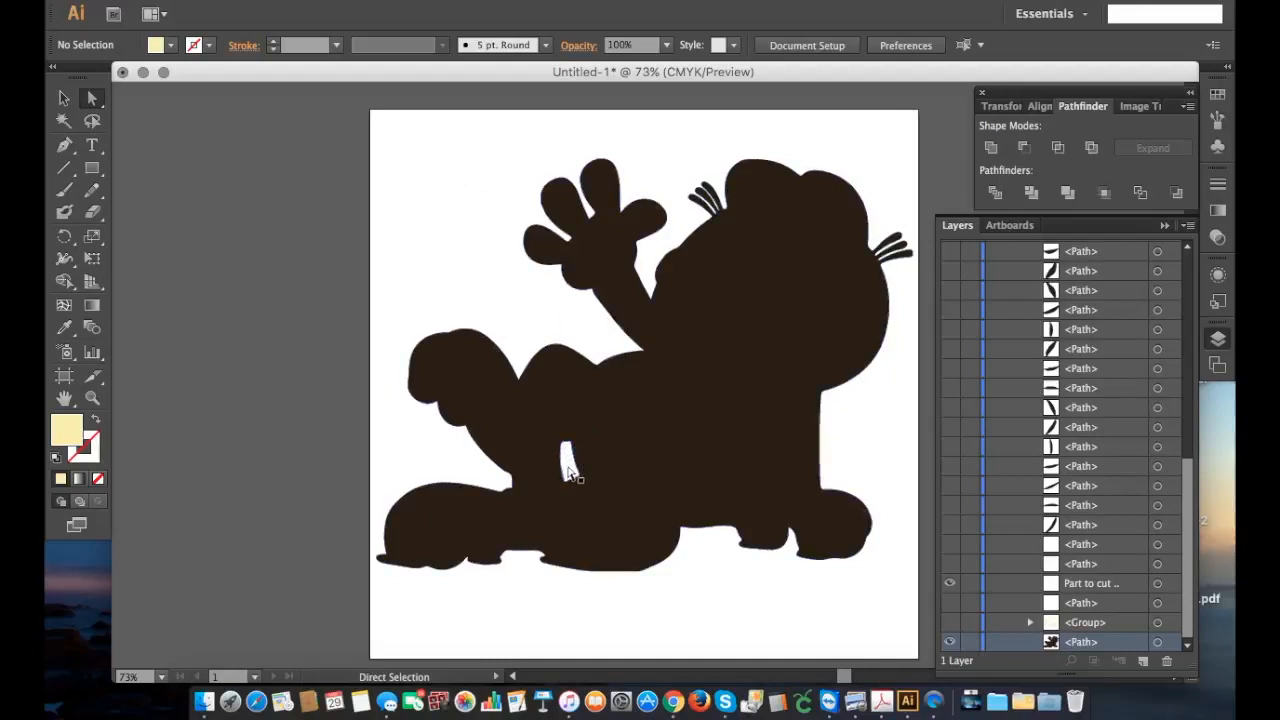
pyautogui.moveTo(377, 122); pyautogui.dragTo(918, 601)
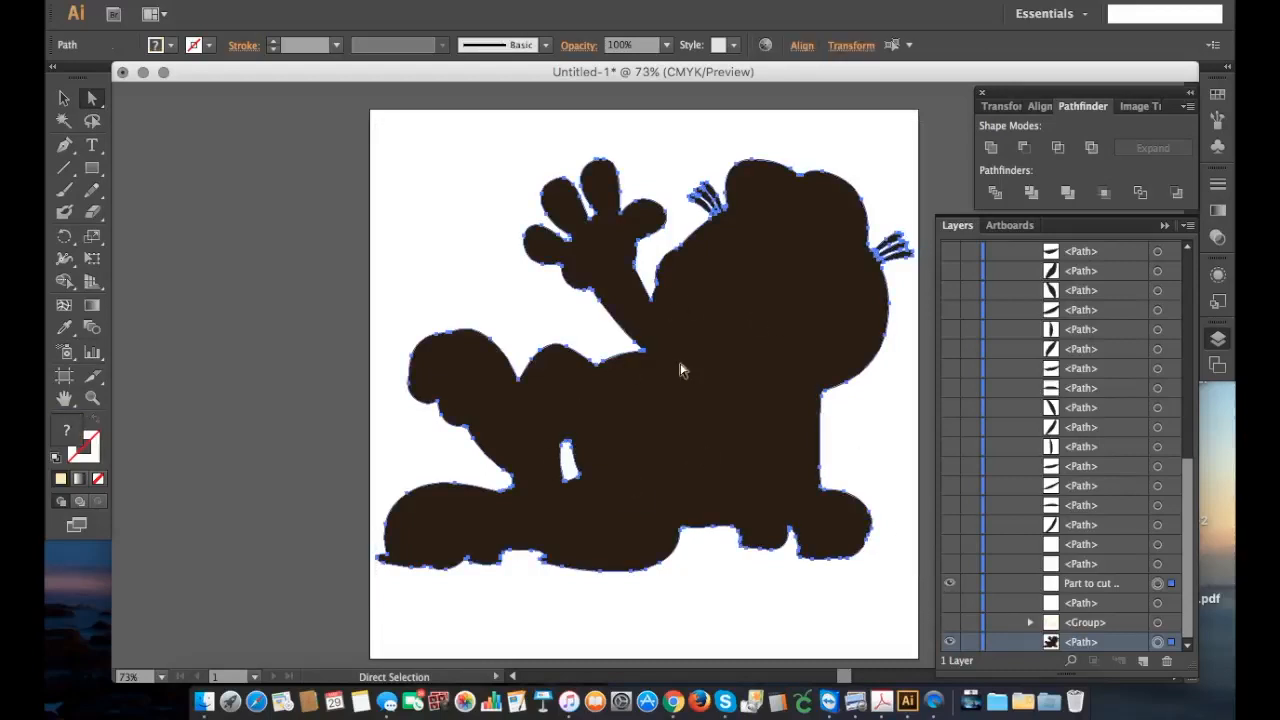
pyautogui.click(994, 193)
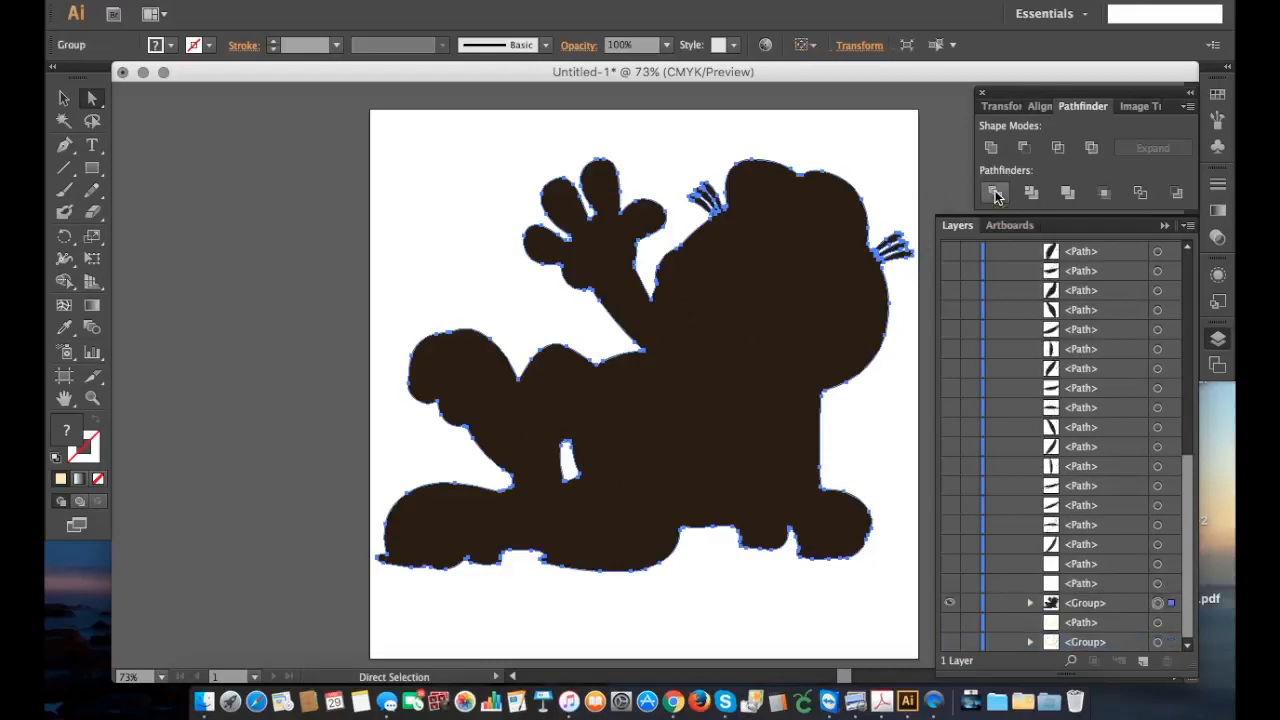
# Step: Delete the small path between the legs from the divided group, and hide the black silhouette group
pyautogui.click(1030, 603)
pyautogui.click(1100, 584)
pyautogui.click(701, 625)
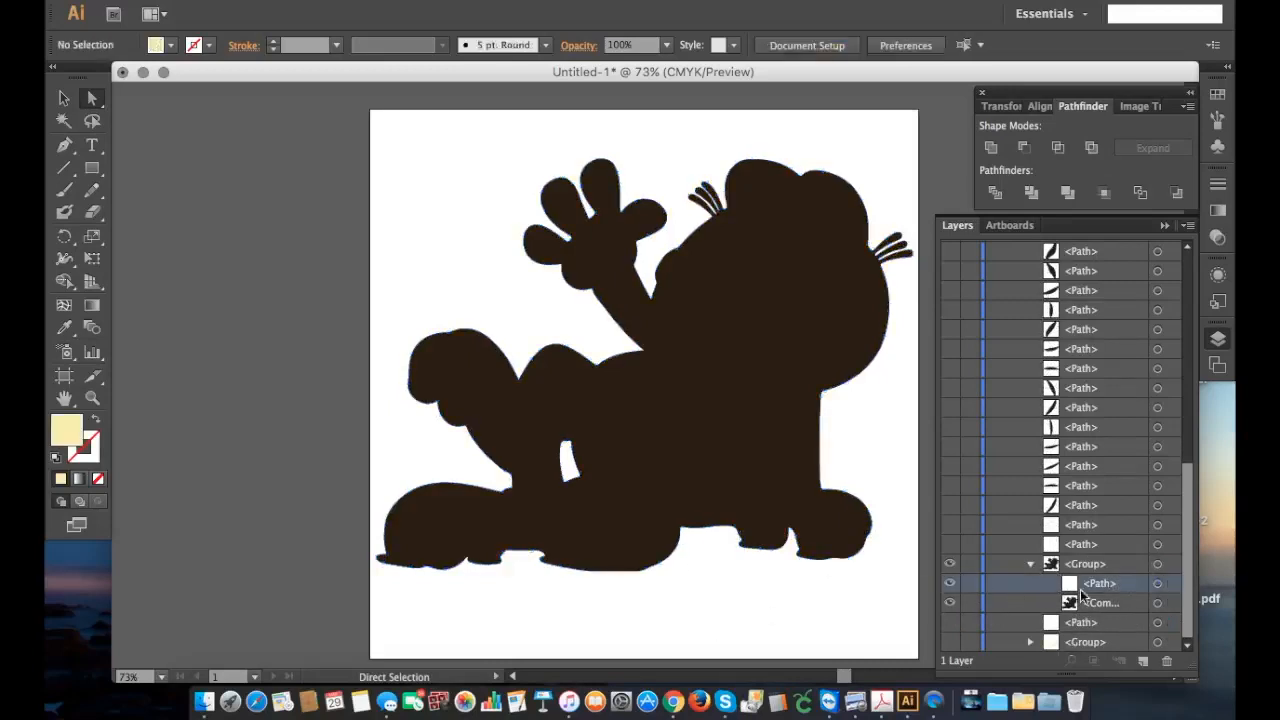
pyautogui.click(1168, 662)
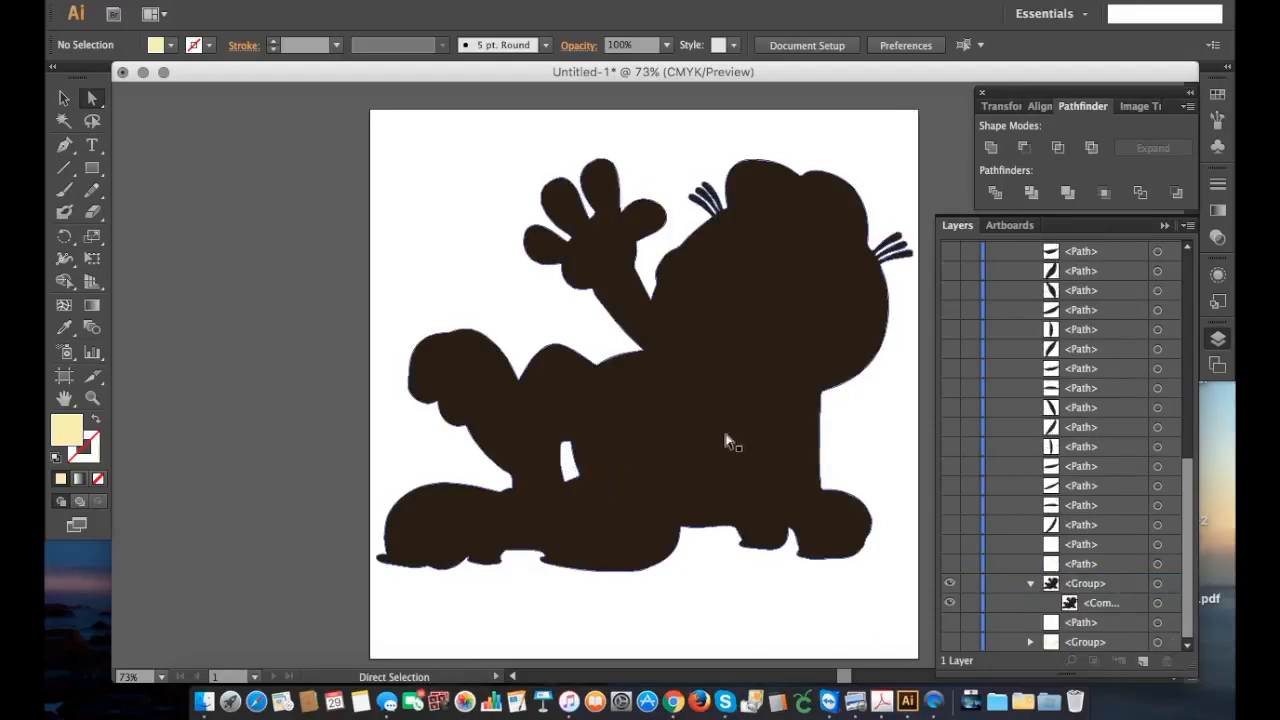
pyautogui.click(950, 588)
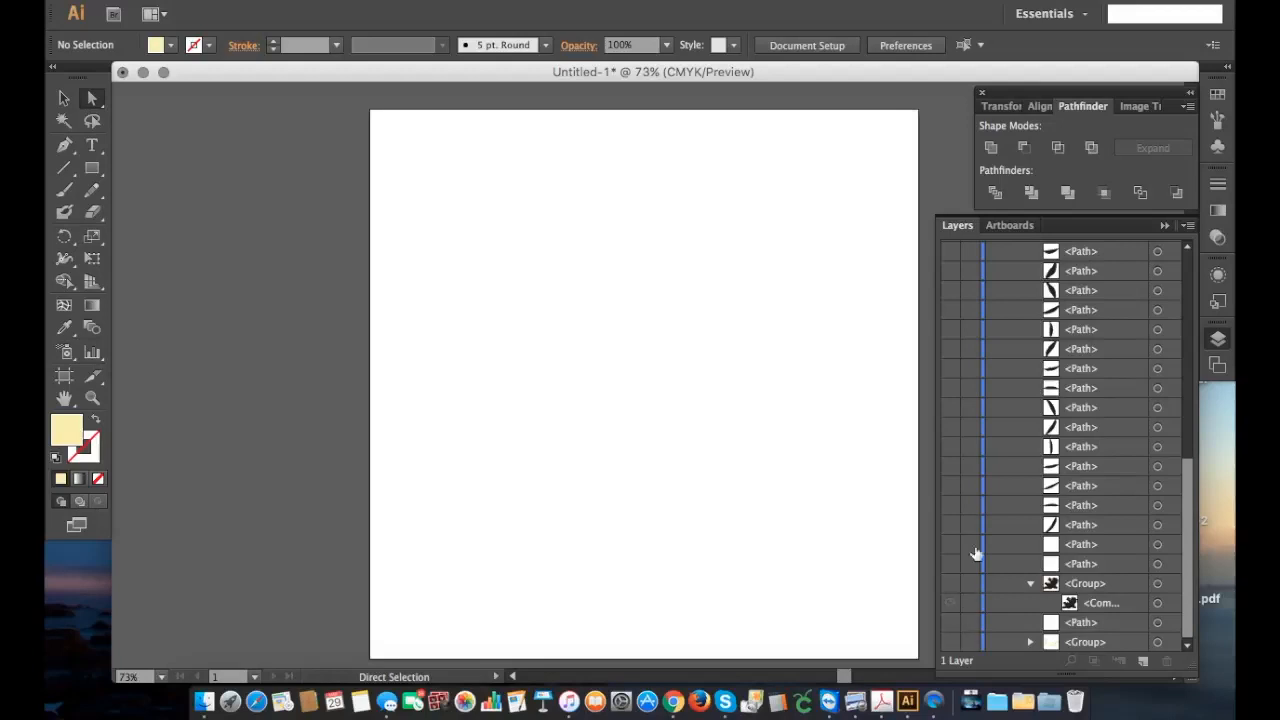
# Step: Show the united orange group and move it down the layer list to directly above the black silhouette group
pyautogui.scroll(10, 982, 502)
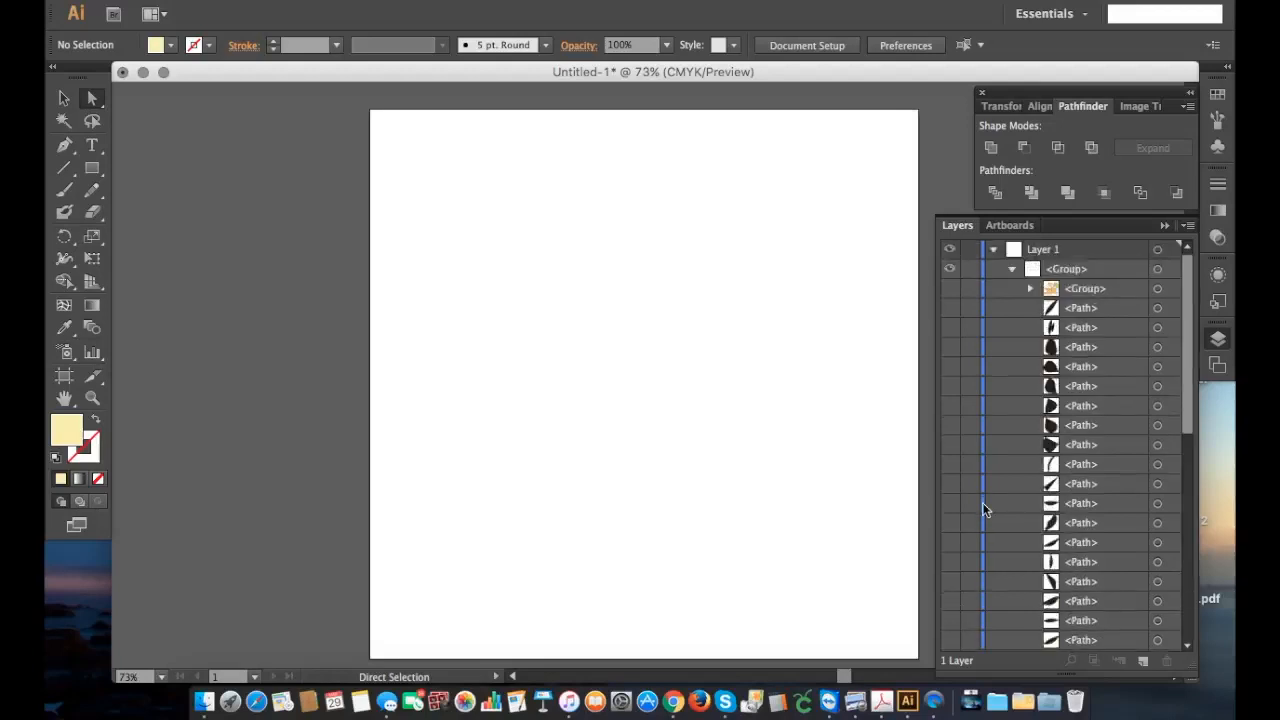
pyautogui.click(950, 289)
pyautogui.click(950, 309)
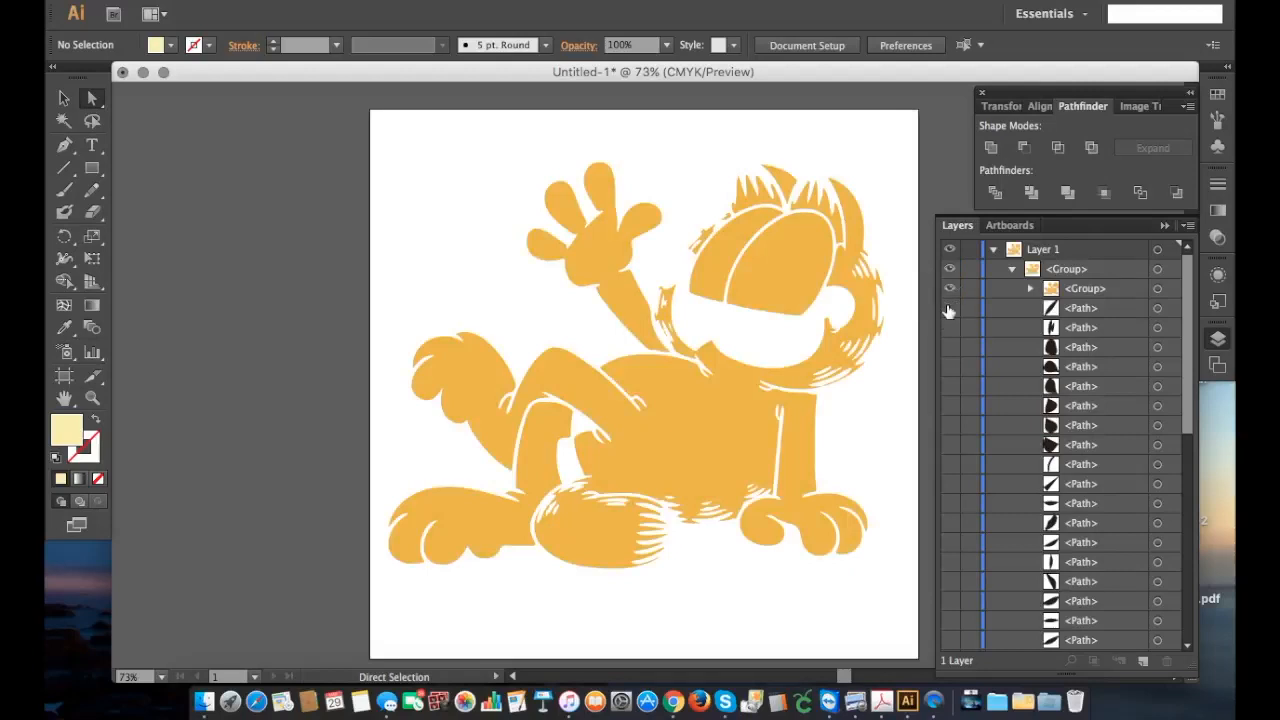
pyautogui.moveTo(1093, 290); pyautogui.dragTo(1104, 572)
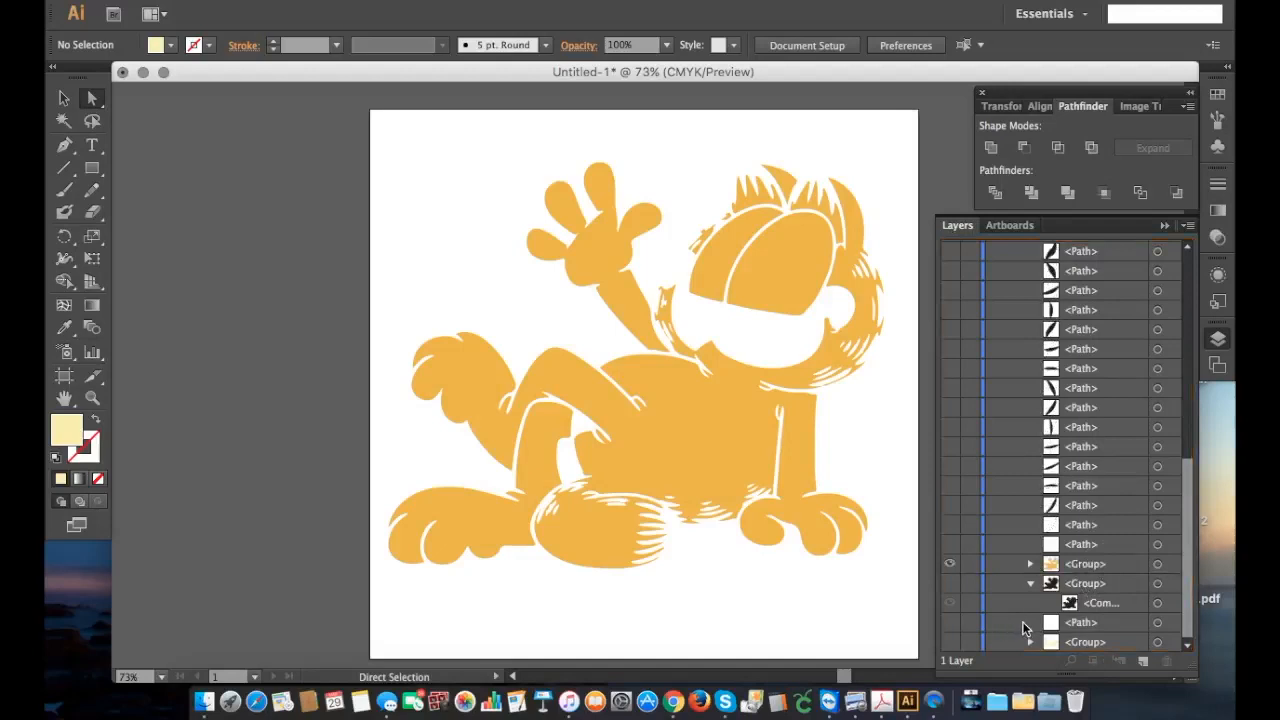
# Step: Move the black silhouette group to the end of the layer list and the cream muzzle group directly above the orange group
pyautogui.click(1098, 585)
pyautogui.moveTo(1127, 587); pyautogui.dragTo(1088, 630)
pyautogui.moveTo(1100, 640); pyautogui.dragTo(1108, 549)
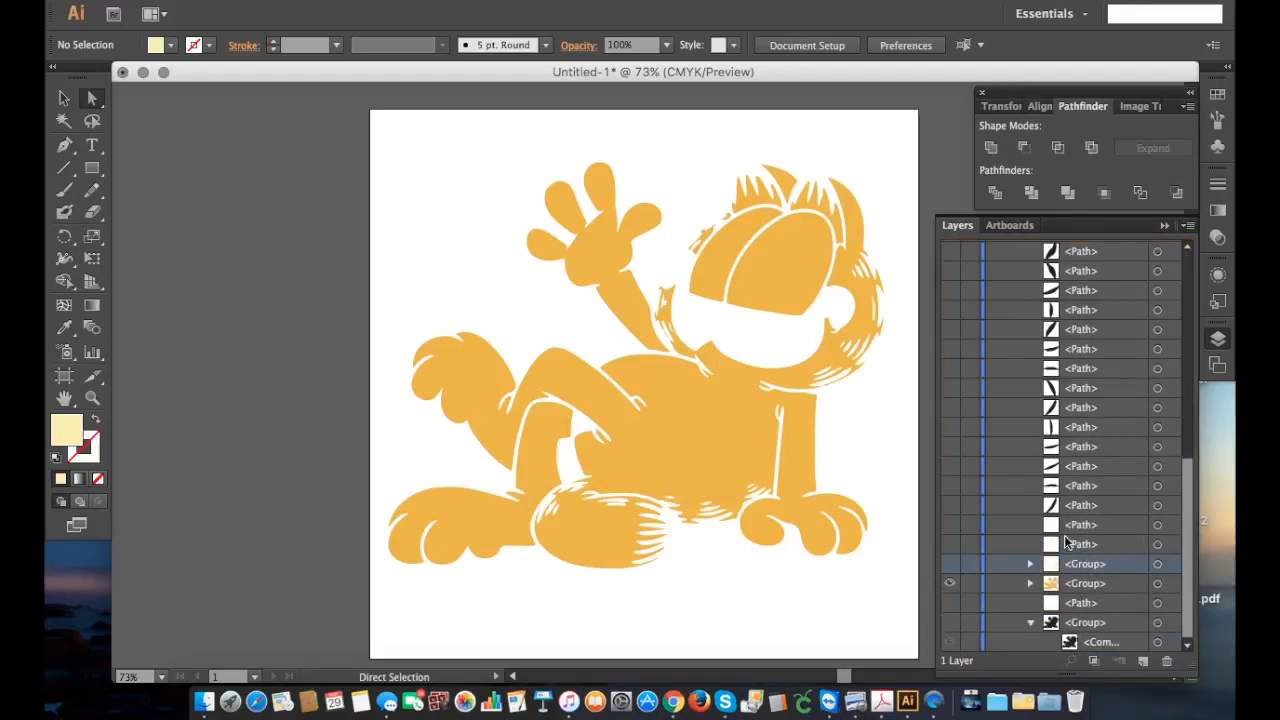
# Step: Show the first two black stripe paths near the brow and cheek, leaving the large black shapes listed below them hidden
pyautogui.scroll(10, 1106, 566)
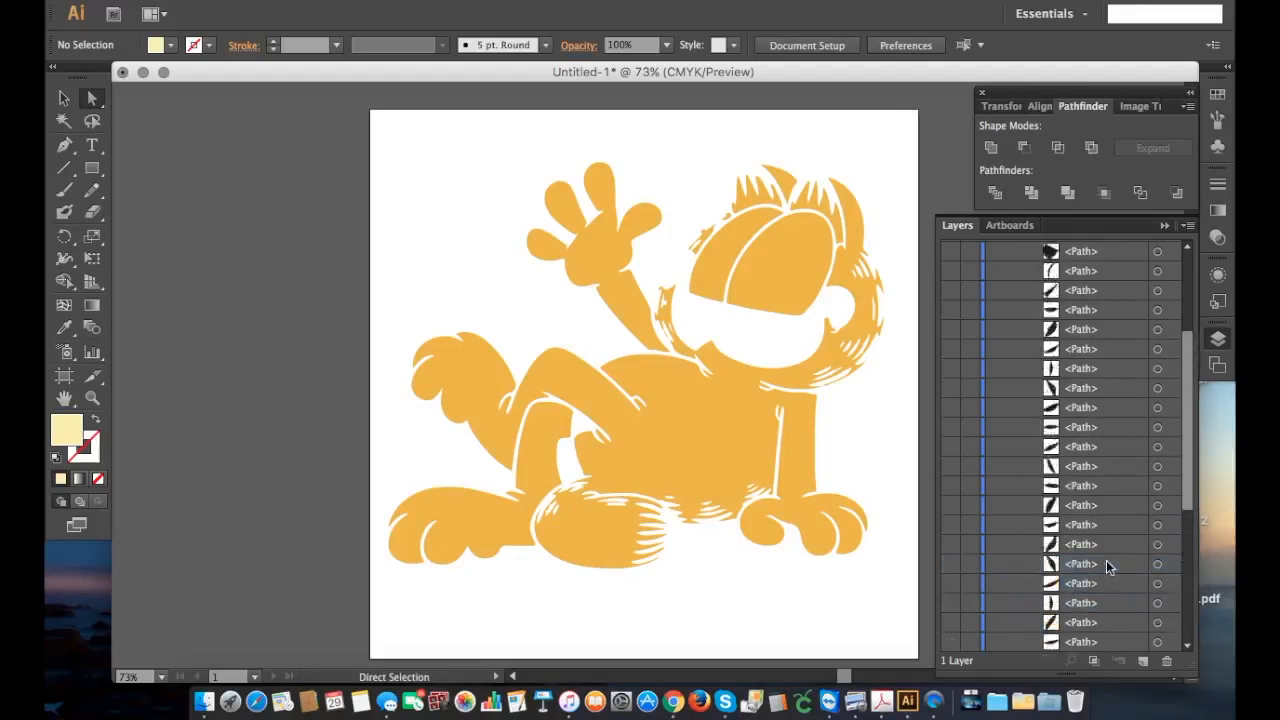
pyautogui.click(949, 310)
pyautogui.click(949, 328)
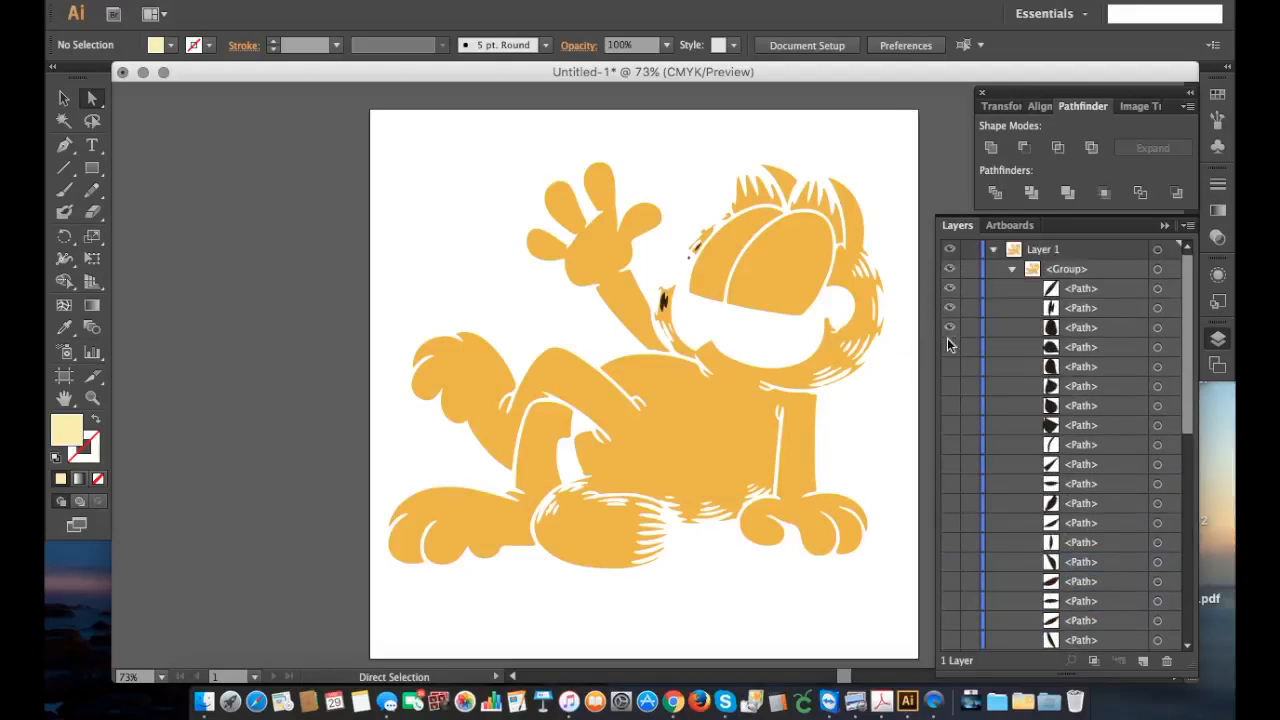
pyautogui.click(949, 347)
pyautogui.click(951, 367)
pyautogui.click(949, 347)
# Step: Show the palm line path and the run of black stripe paths listed directly below the large black shapes
pyautogui.click(950, 445)
pyautogui.click(950, 466)
pyautogui.click(950, 506)
pyautogui.click(950, 523)
pyautogui.click(950, 543)
pyautogui.click(950, 562)
pyautogui.click(950, 583)
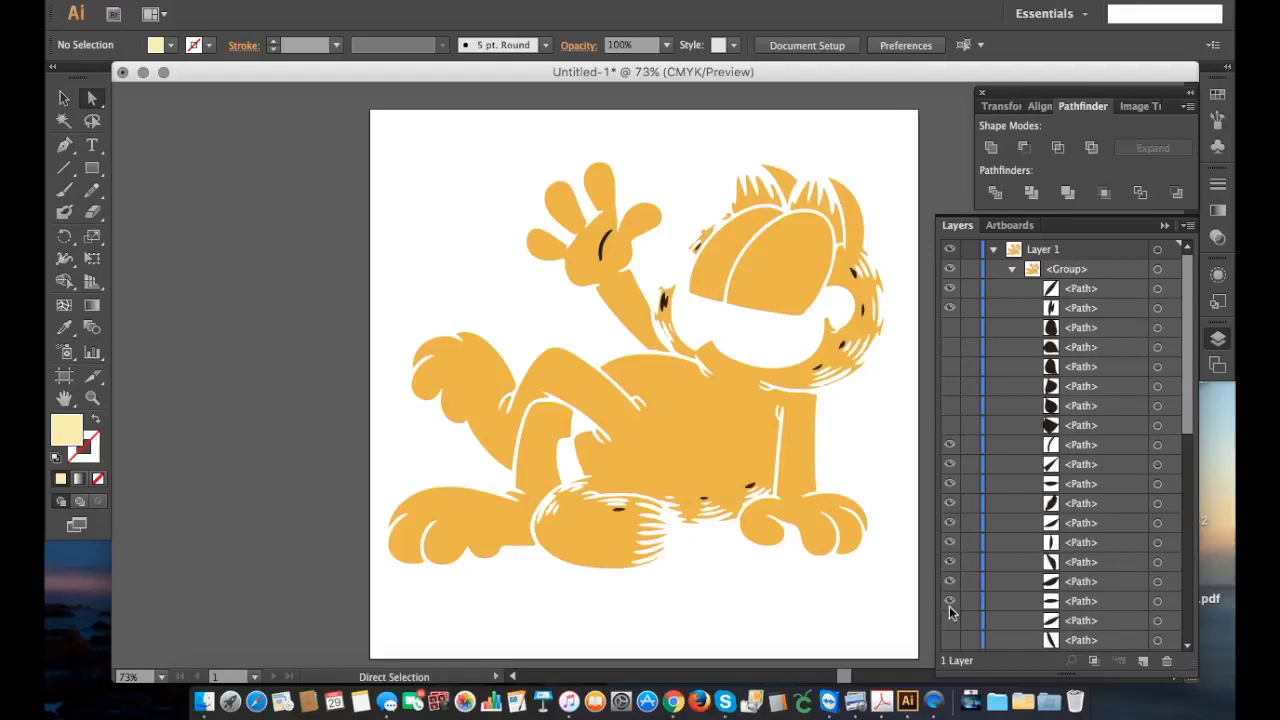
# Step: Show the middle run of hidden black stripe paths on the cheeks, belly and tail
pyautogui.scroll(-5, 951, 621)
pyautogui.click(951, 387)
pyautogui.click(951, 406)
pyautogui.click(951, 426)
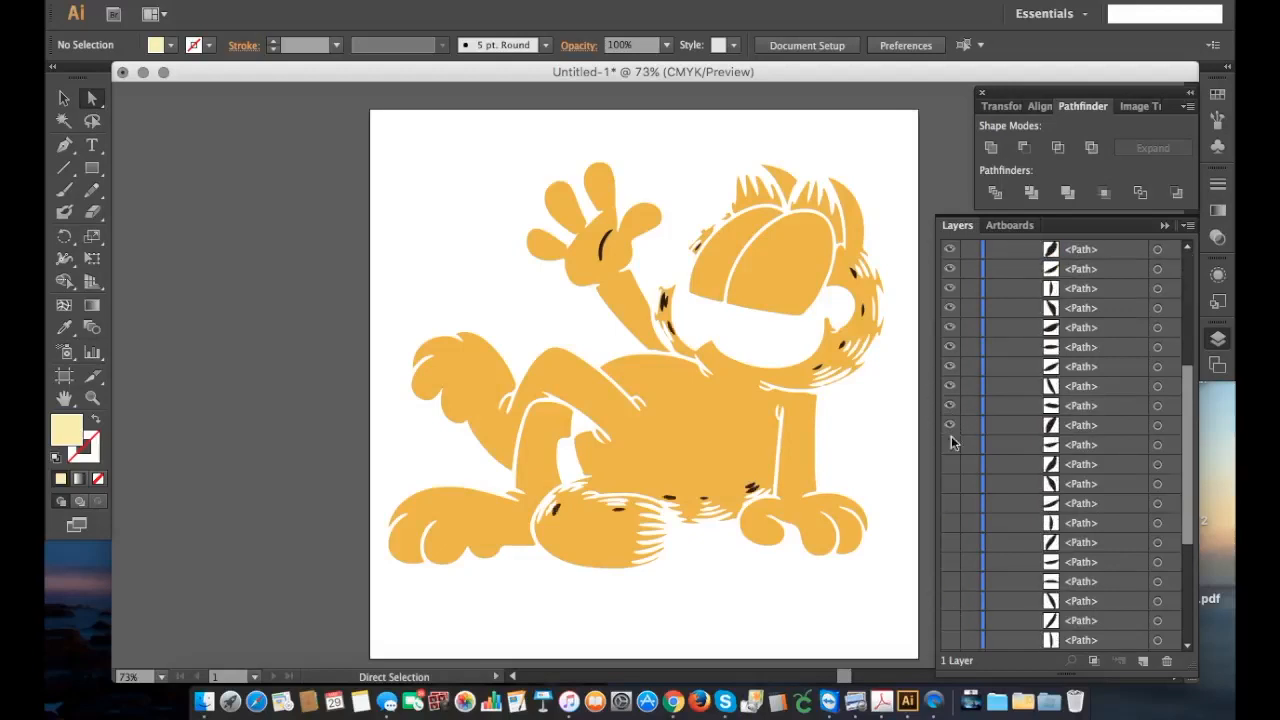
pyautogui.click(951, 465)
pyautogui.click(951, 484)
pyautogui.click(951, 504)
pyautogui.click(951, 545)
pyautogui.click(951, 563)
pyautogui.click(951, 582)
pyautogui.click(951, 602)
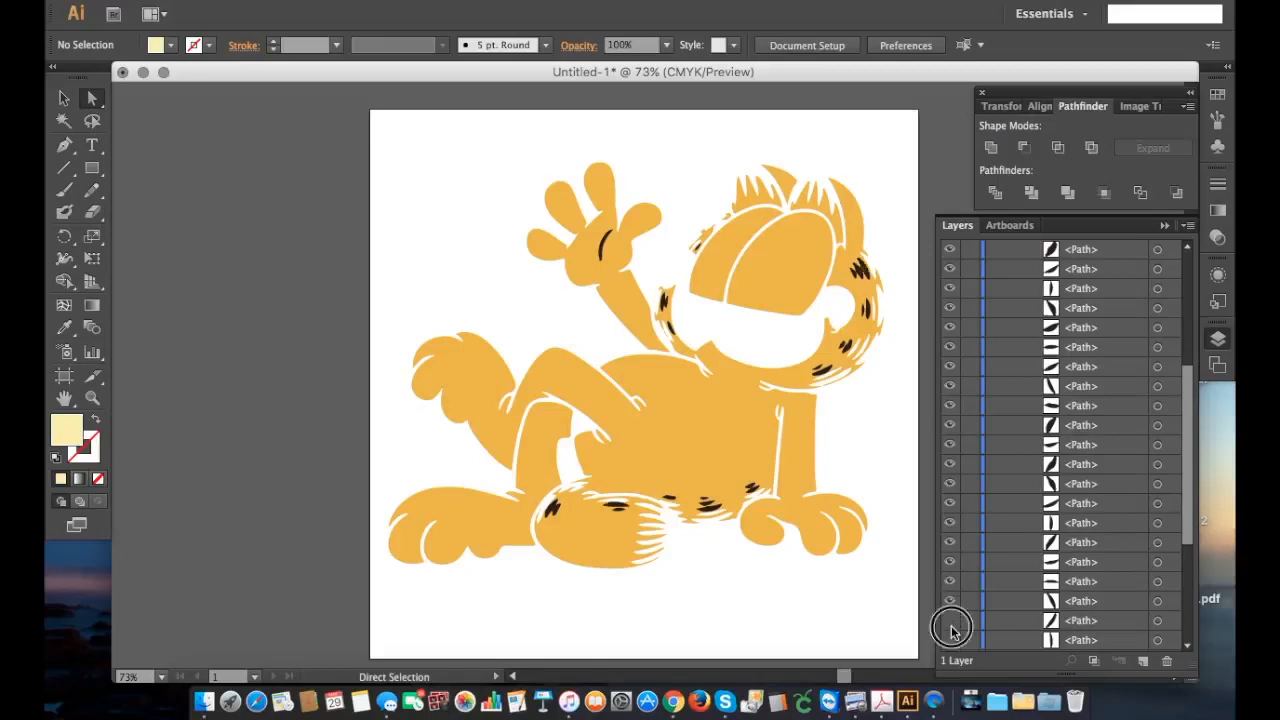
pyautogui.click(951, 621)
# Step: Show the remaining black stripe paths and the two pale paths directly above the cream muzzle group
pyautogui.scroll(-5, 955, 554)
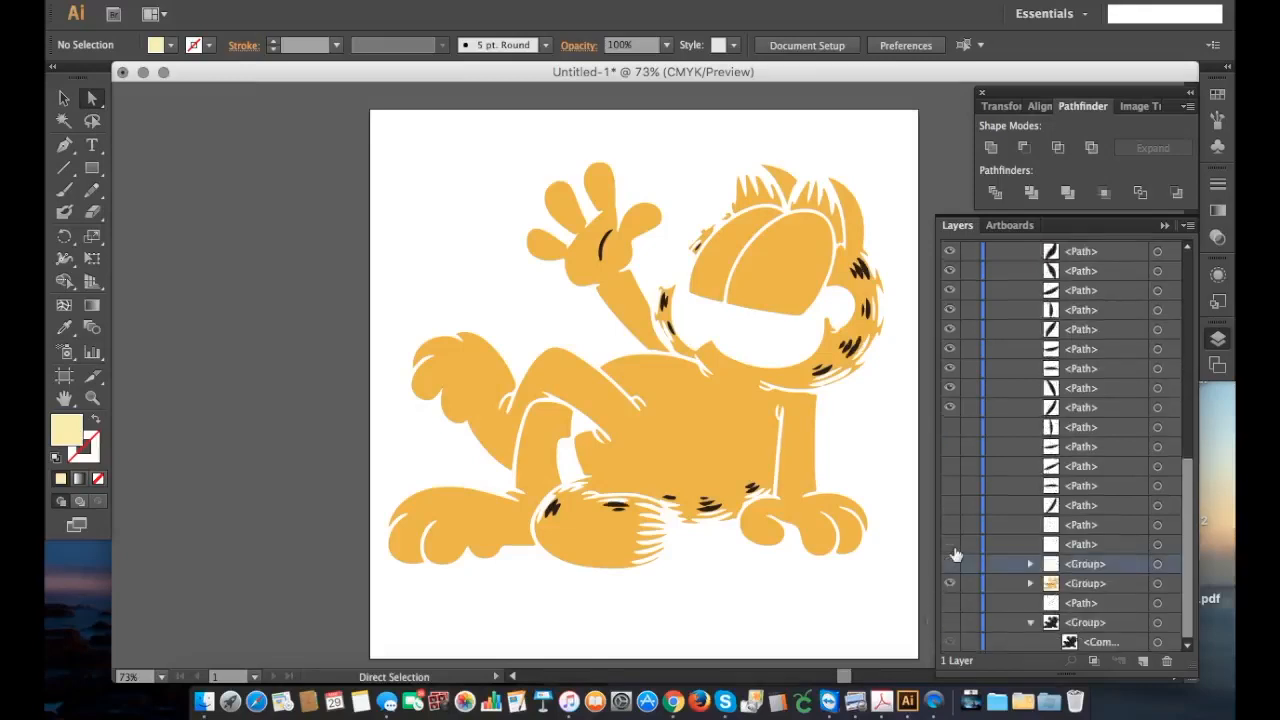
pyautogui.click(951, 427)
pyautogui.click(951, 446)
pyautogui.click(950, 466)
pyautogui.click(951, 485)
pyautogui.click(952, 505)
pyautogui.click(951, 524)
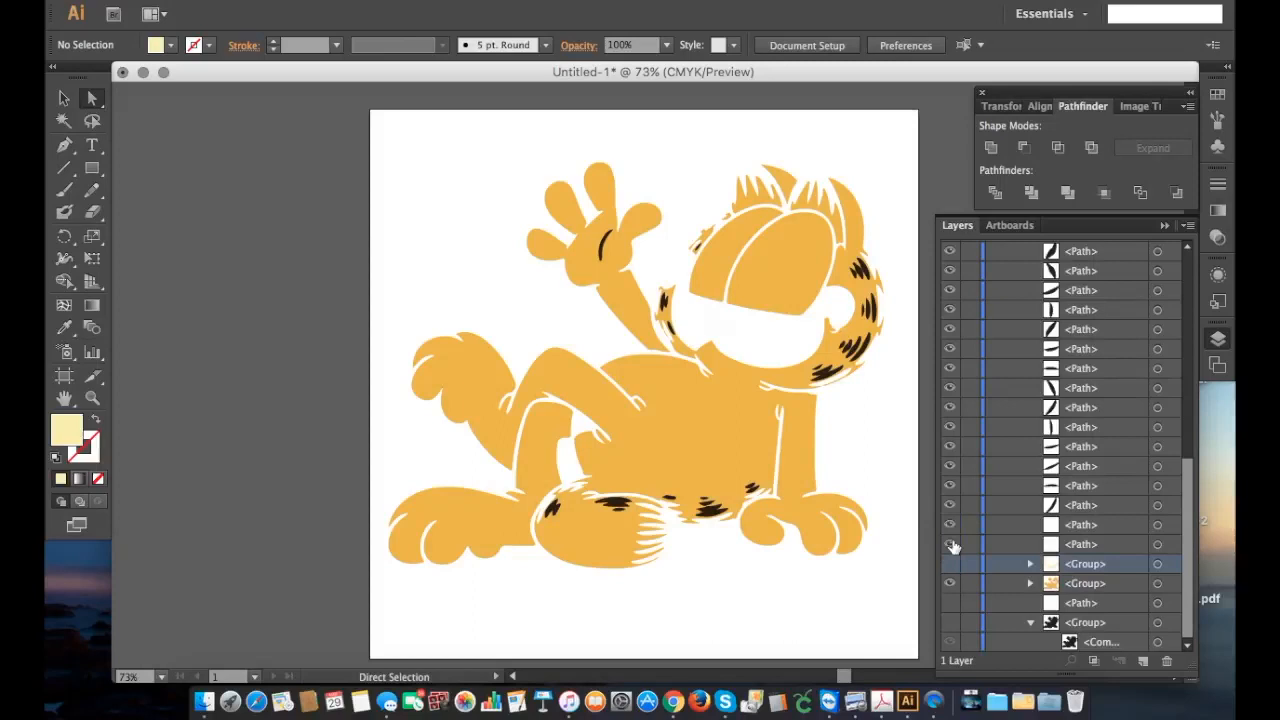
pyautogui.click(951, 544)
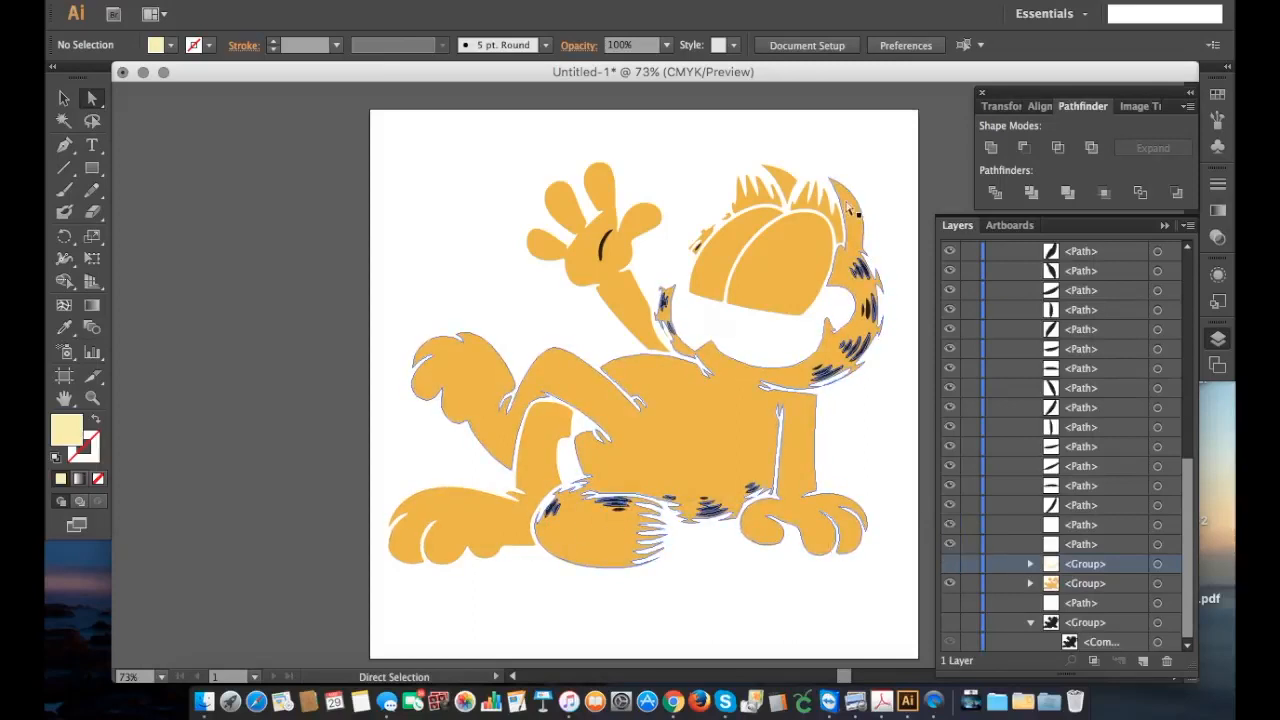
# Step: Select all visible orange artwork and black stripes, split them with Pathfinder Divide, and deselect the result
pyautogui.moveTo(387, 125); pyautogui.dragTo(907, 622)
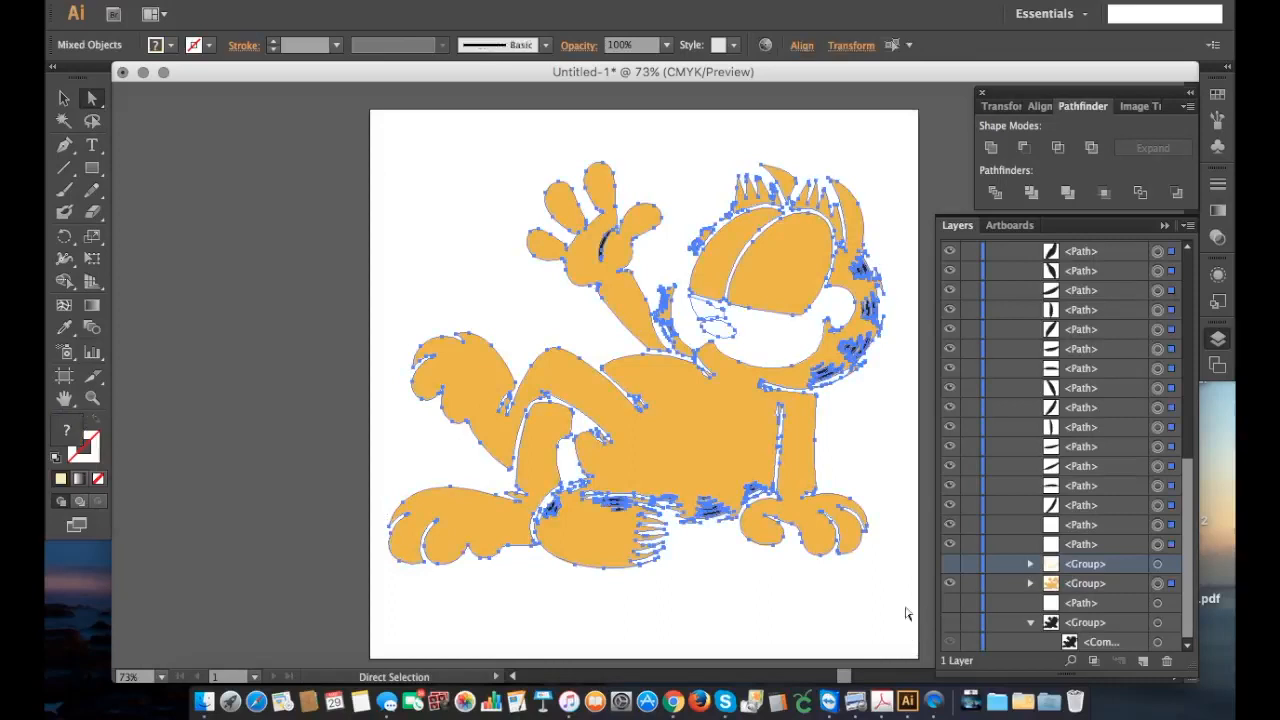
pyautogui.click(994, 194)
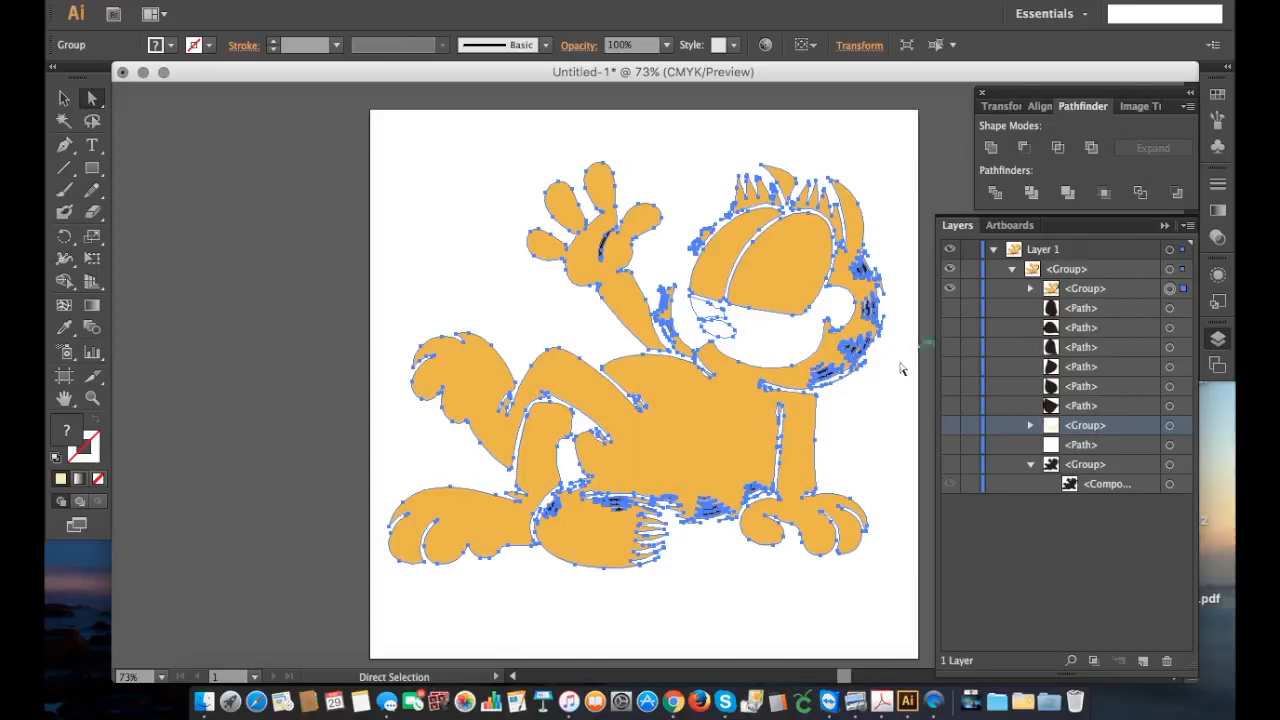
pyautogui.click(865, 453)
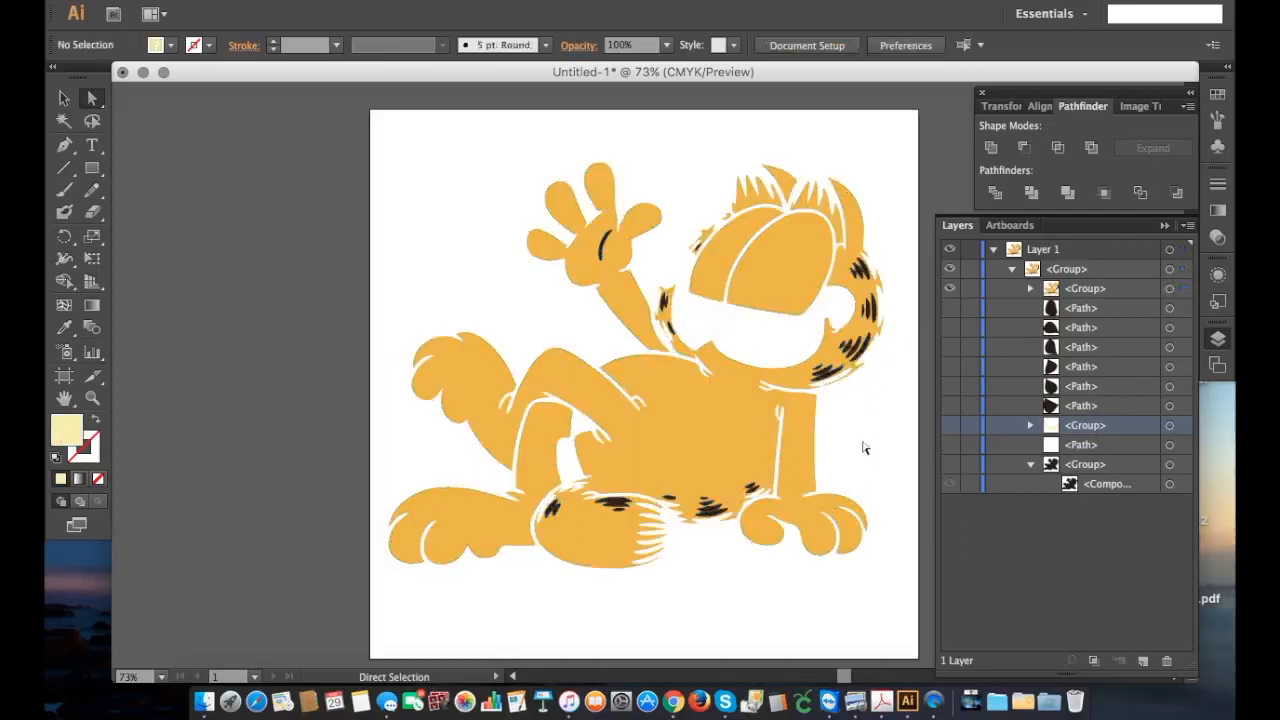
# Step: Expand the divided group and delete the ten stray line paths at the end of its list
pyautogui.click(1030, 289)
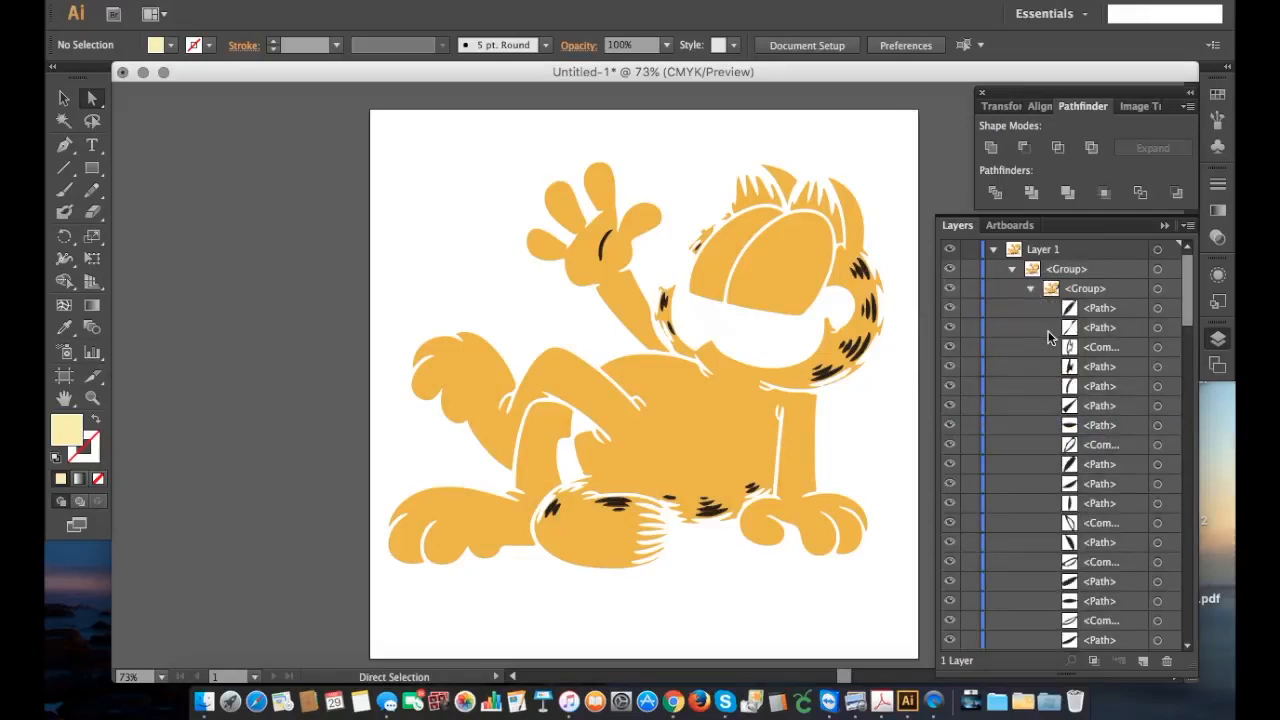
pyautogui.click(950, 310)
pyautogui.scroll(-5, 1052, 425)
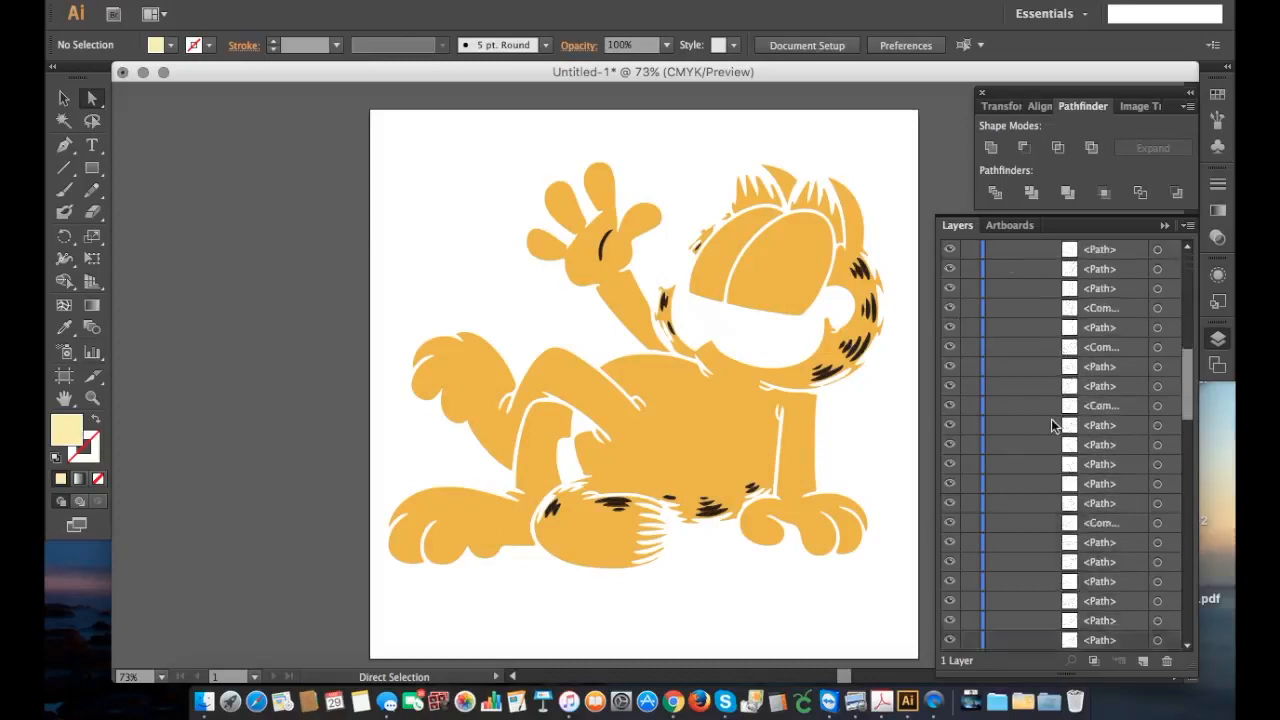
pyautogui.scroll(-5, 1051, 425)
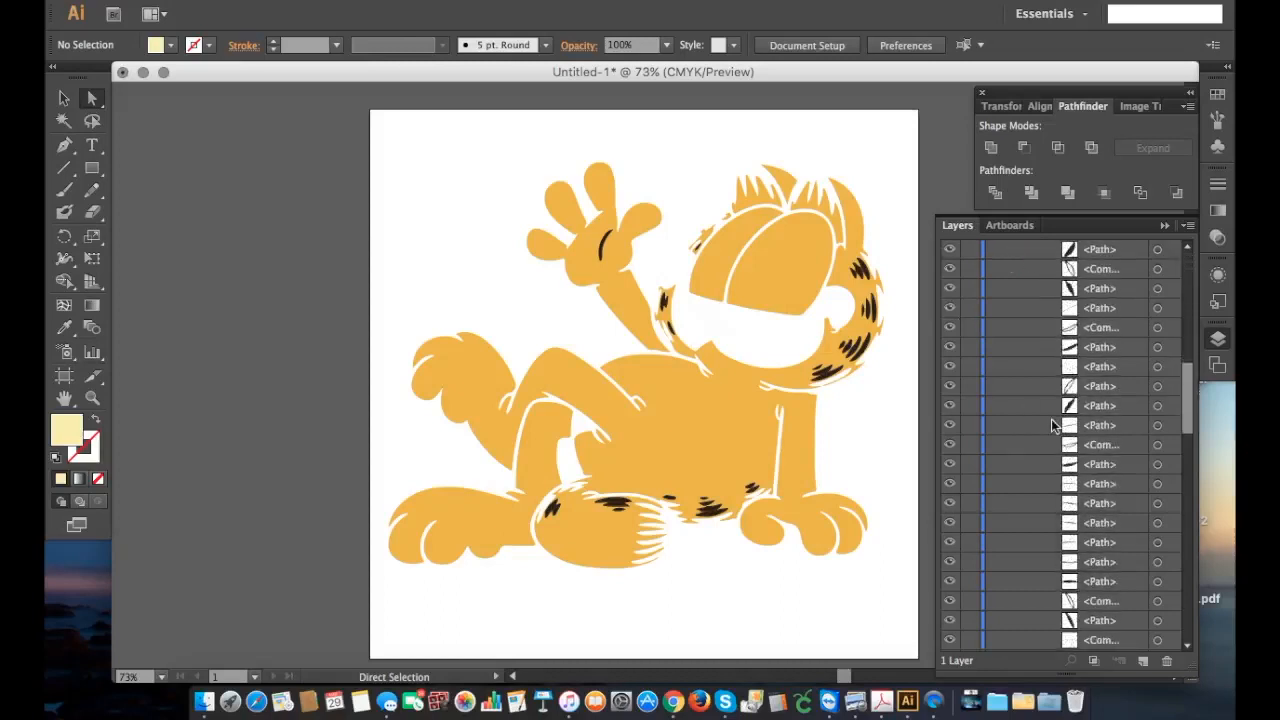
pyautogui.scroll(-4, 1051, 422)
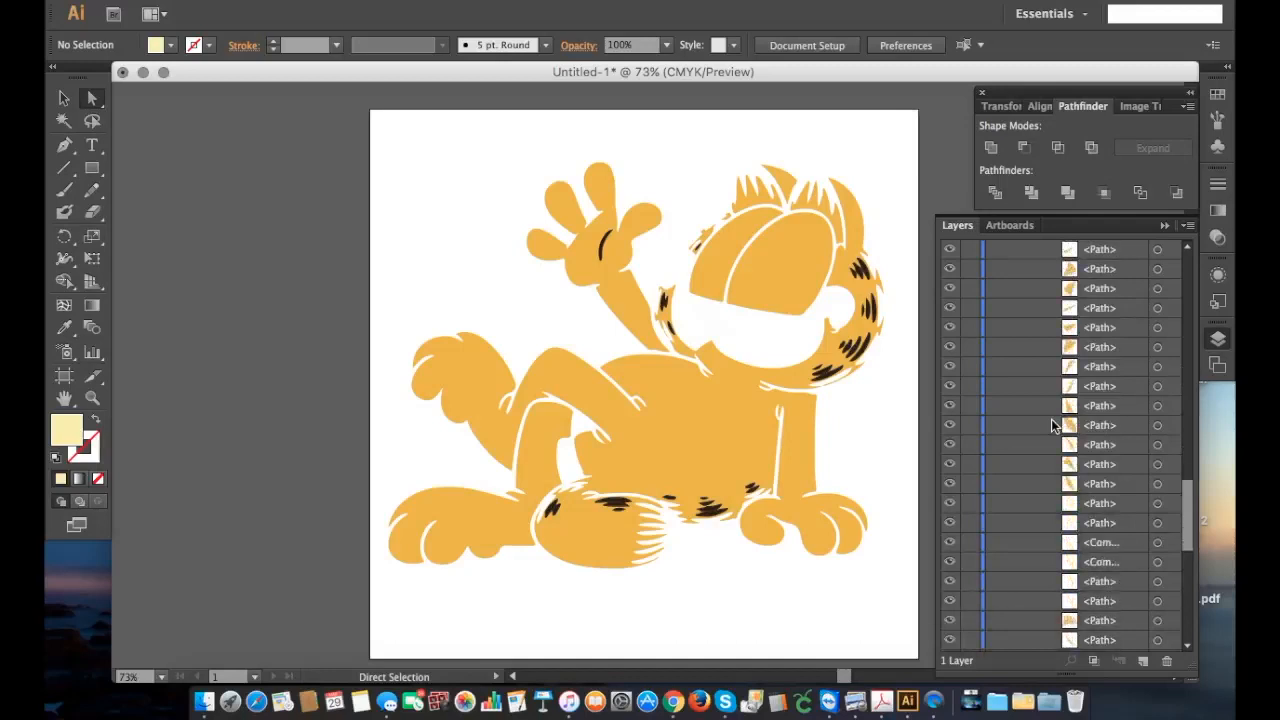
pyautogui.scroll(-5, 1051, 425)
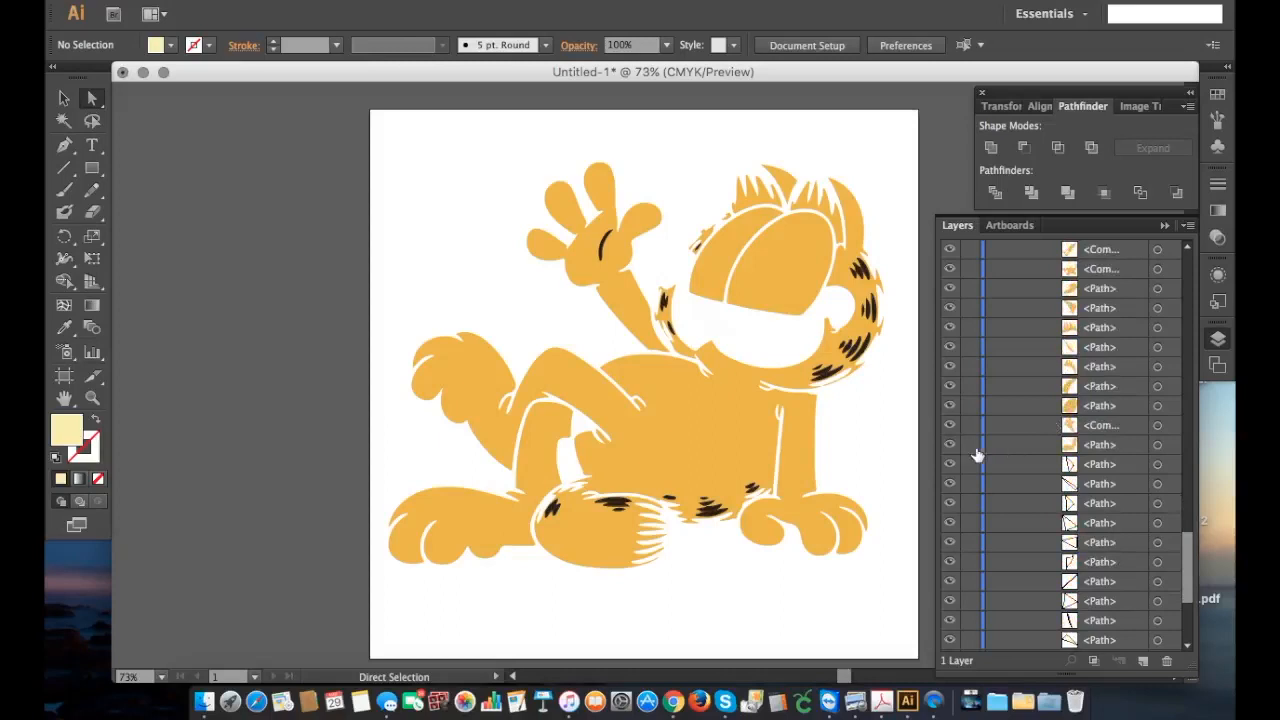
pyautogui.scroll(-3, 980, 468)
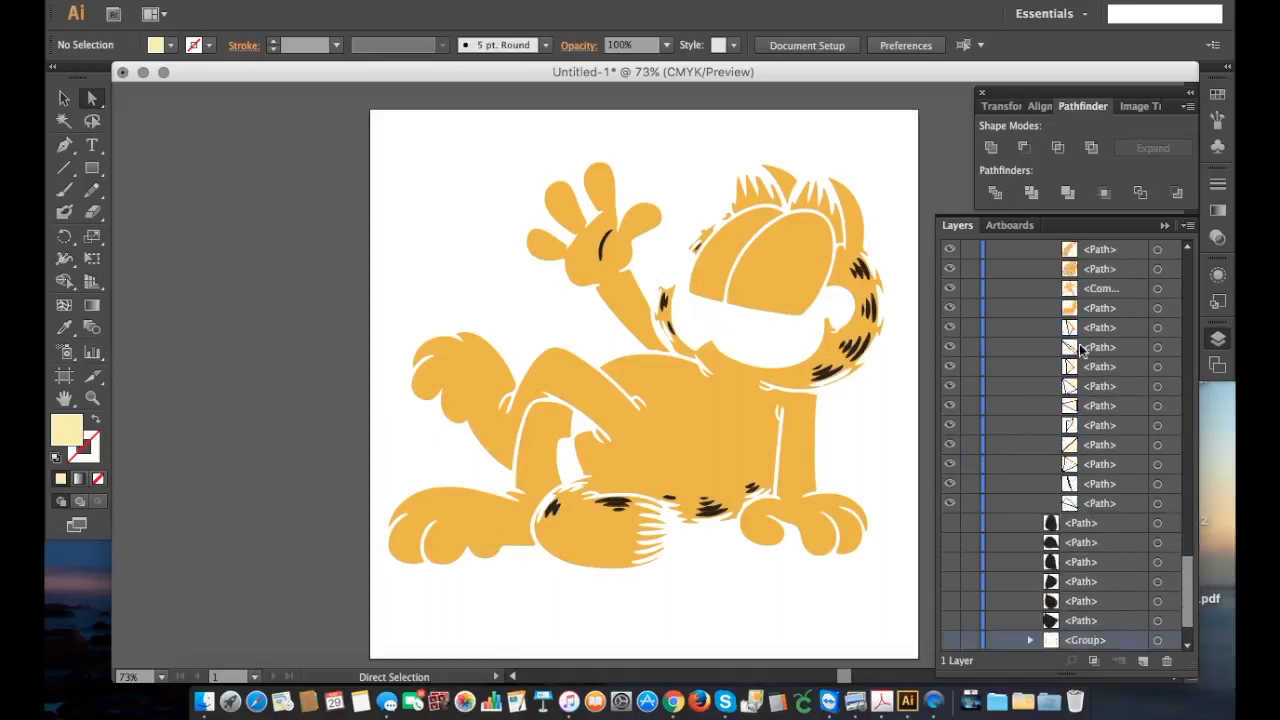
pyautogui.click(1133, 334)
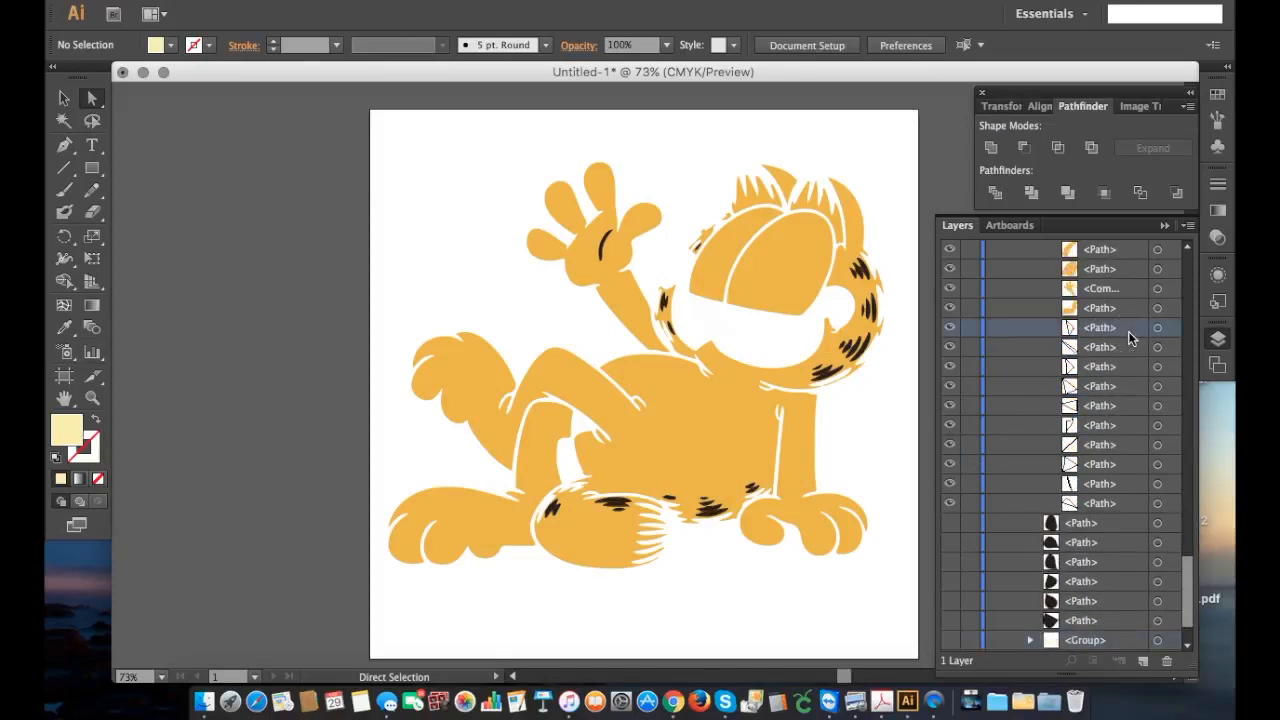
pyautogui.keyDown('shift'); pyautogui.click(1131, 510); pyautogui.keyUp('shift')
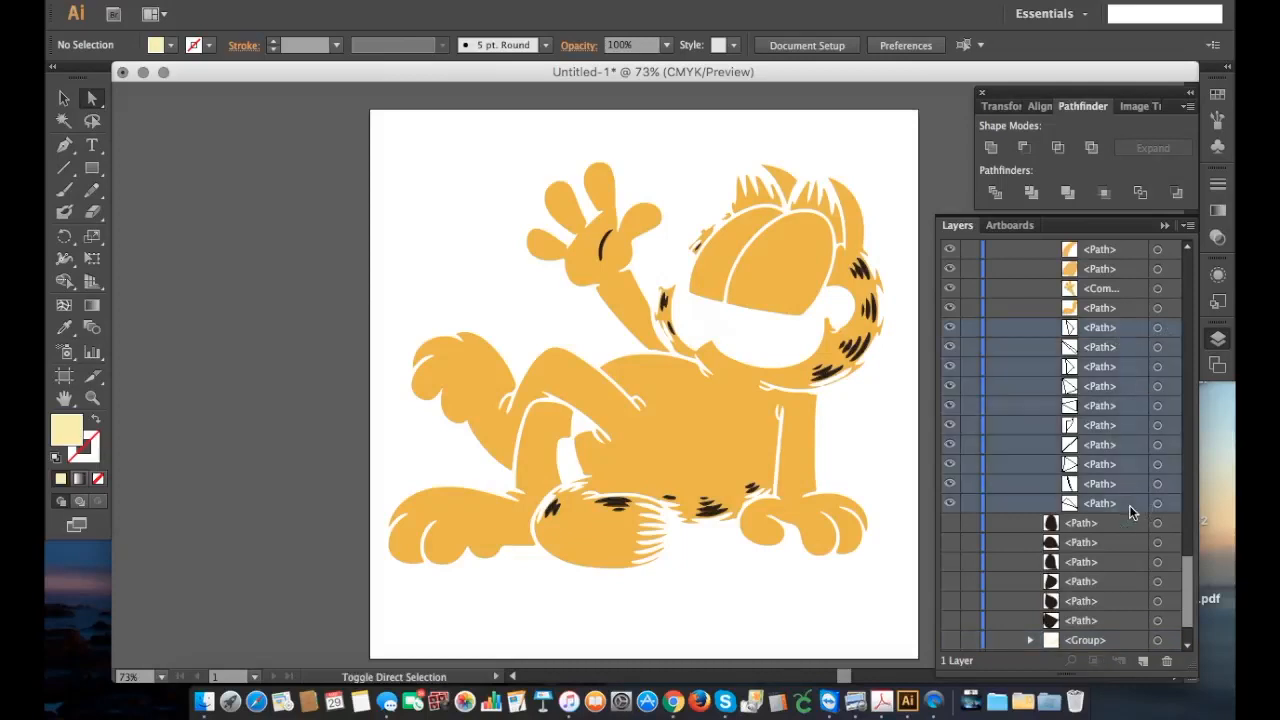
pyautogui.click(1171, 661)
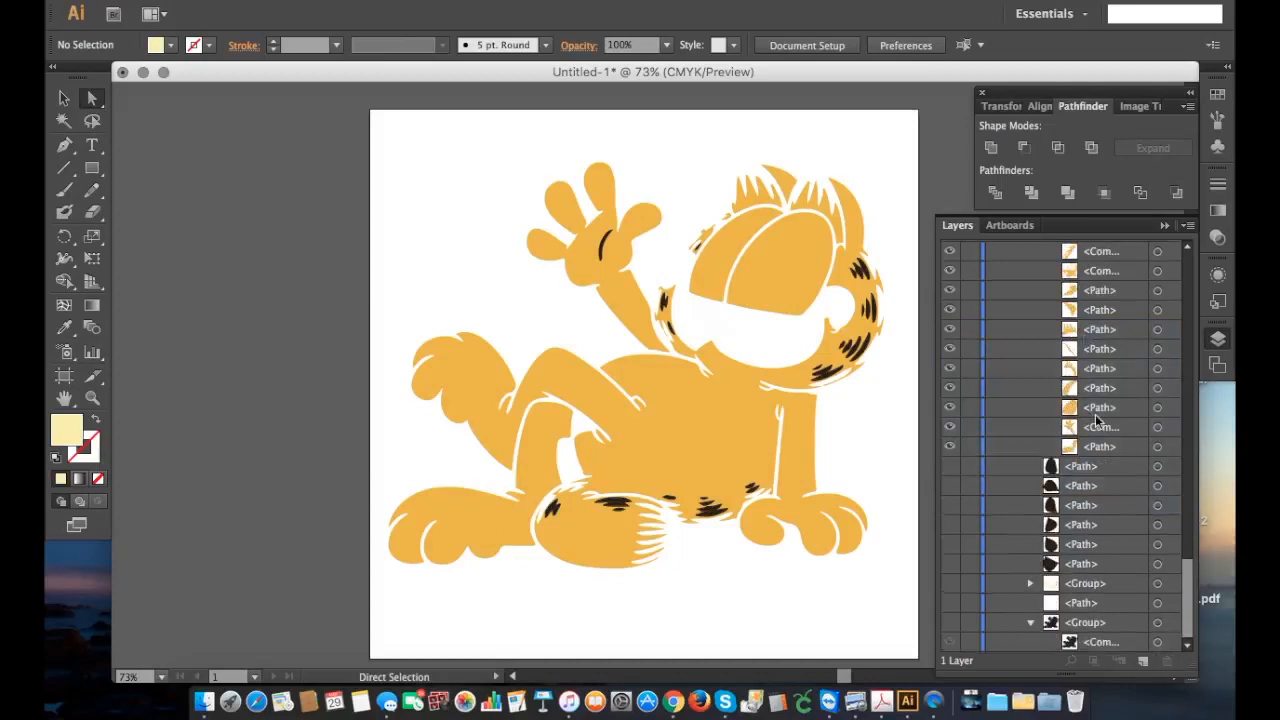
# Step: Hide the large orange body, limb, tail, eyelid and head pieces of the divided group, leaving the black stripes visible
pyautogui.click(951, 448)
pyautogui.click(950, 428)
pyautogui.click(950, 408)
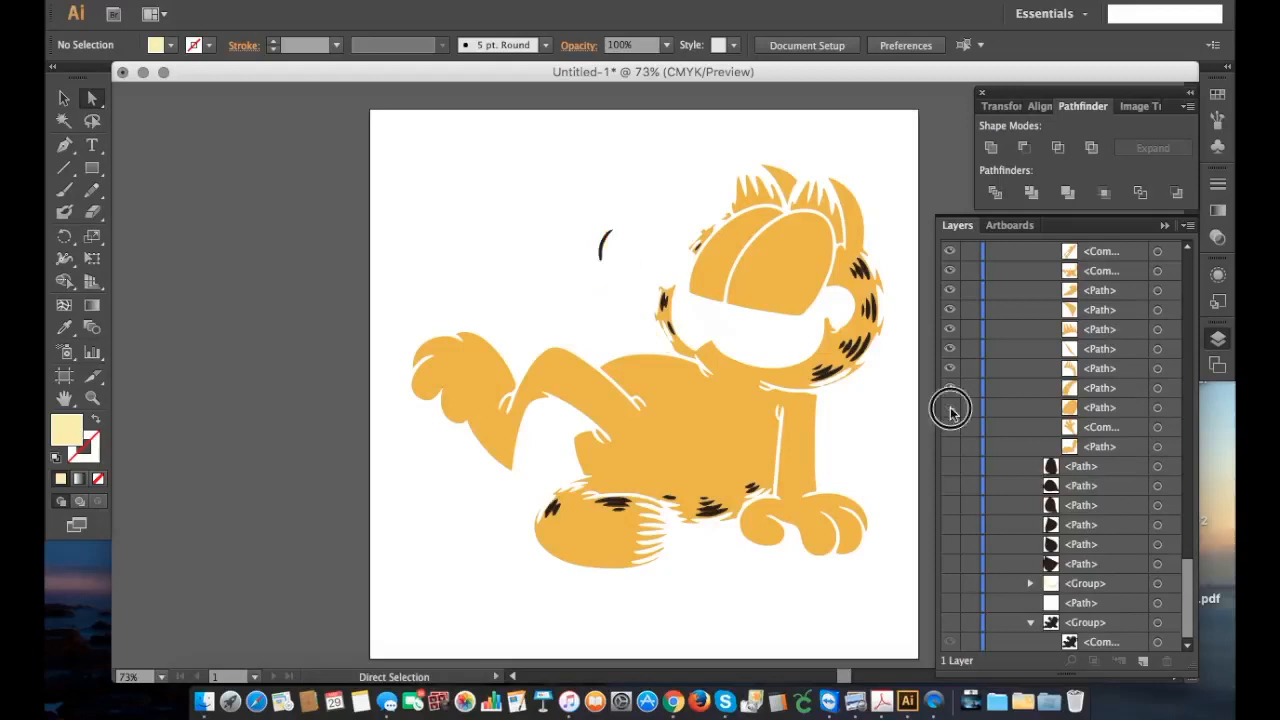
pyautogui.click(950, 389)
pyautogui.click(950, 370)
pyautogui.click(949, 349)
pyautogui.click(950, 330)
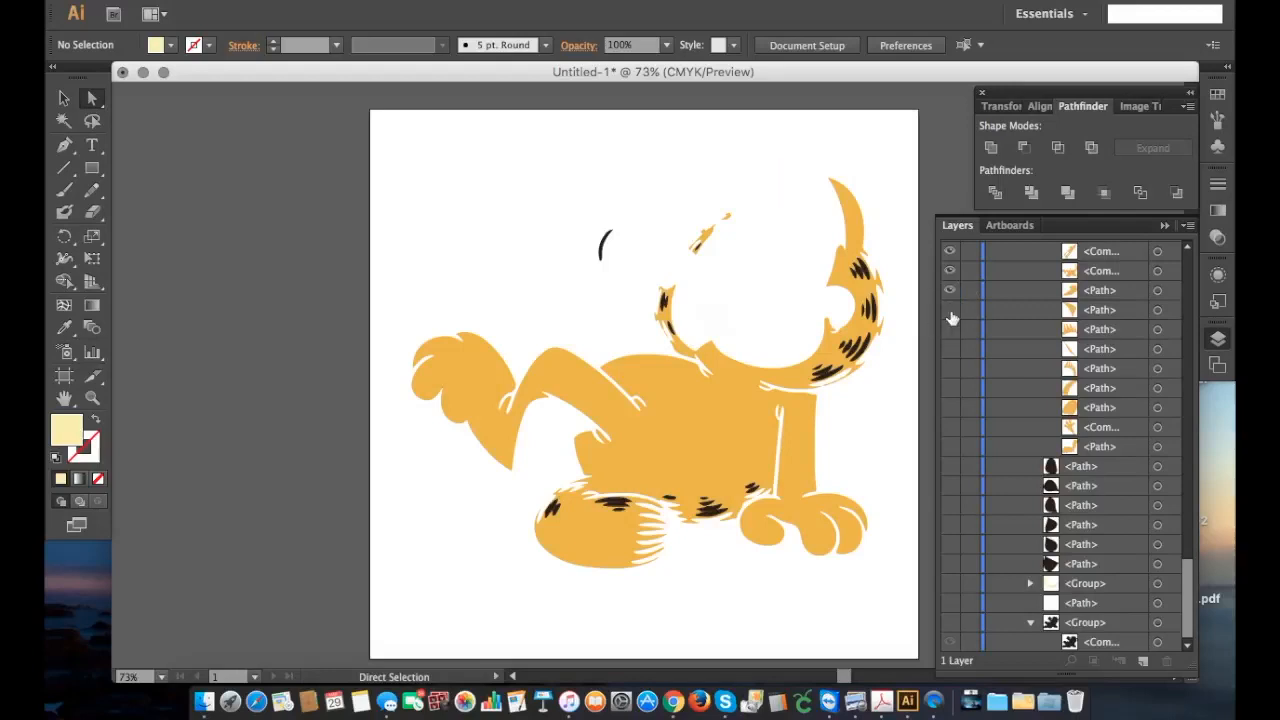
pyautogui.click(951, 290)
pyautogui.click(952, 272)
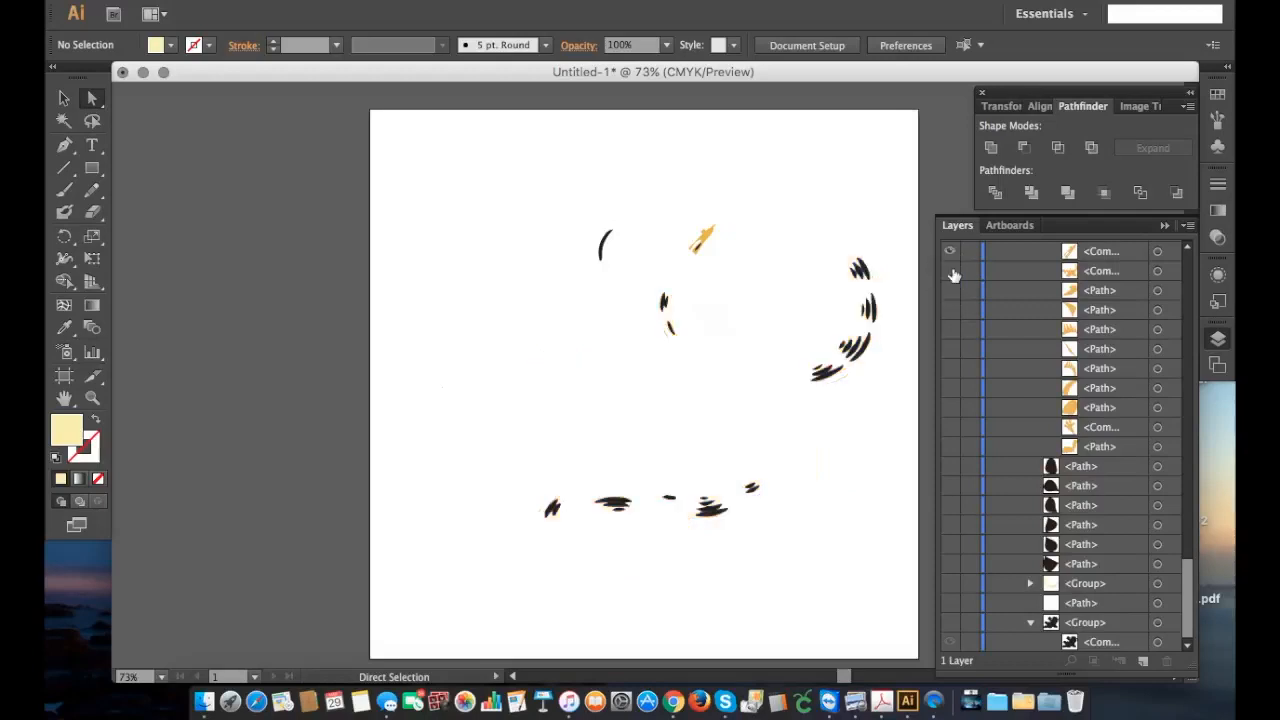
pyautogui.scroll(2, 953, 274)
pyautogui.click(951, 330)
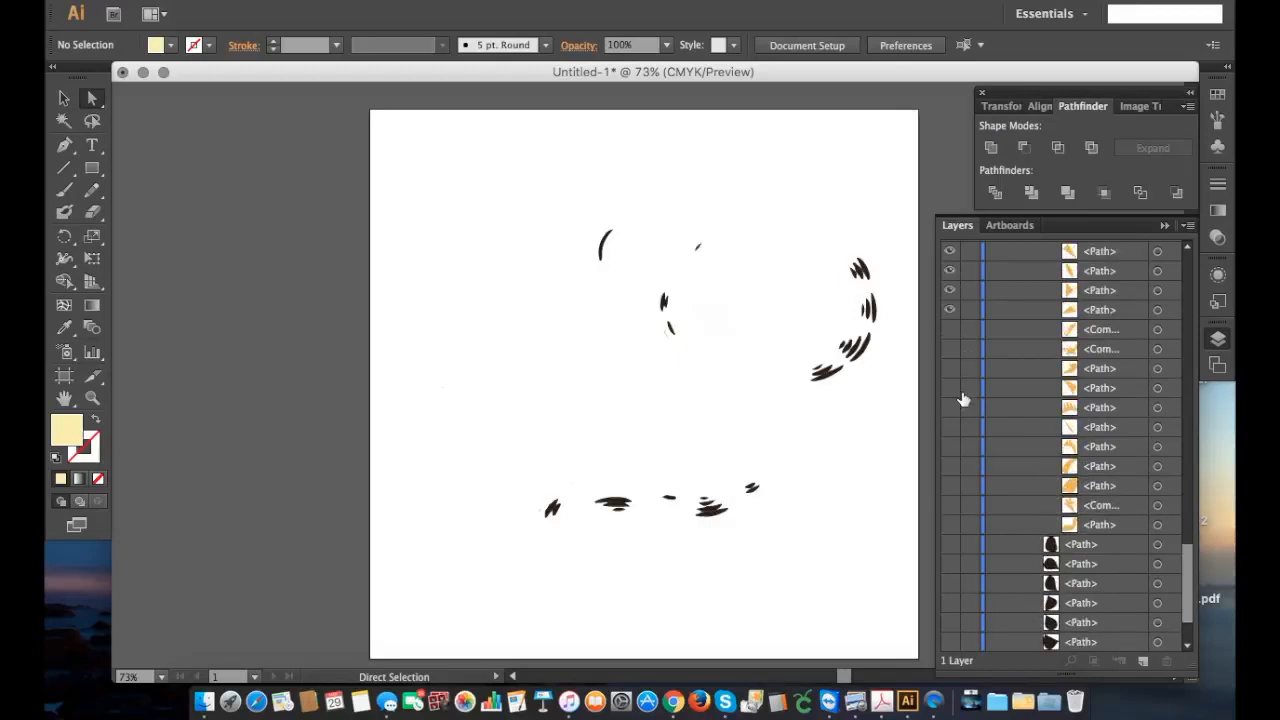
# Step: Delete the small orange fragments beside the lower stripe on the waving-arm side cheek and beside the tail stripe
pyautogui.scroll(3, 964, 398)
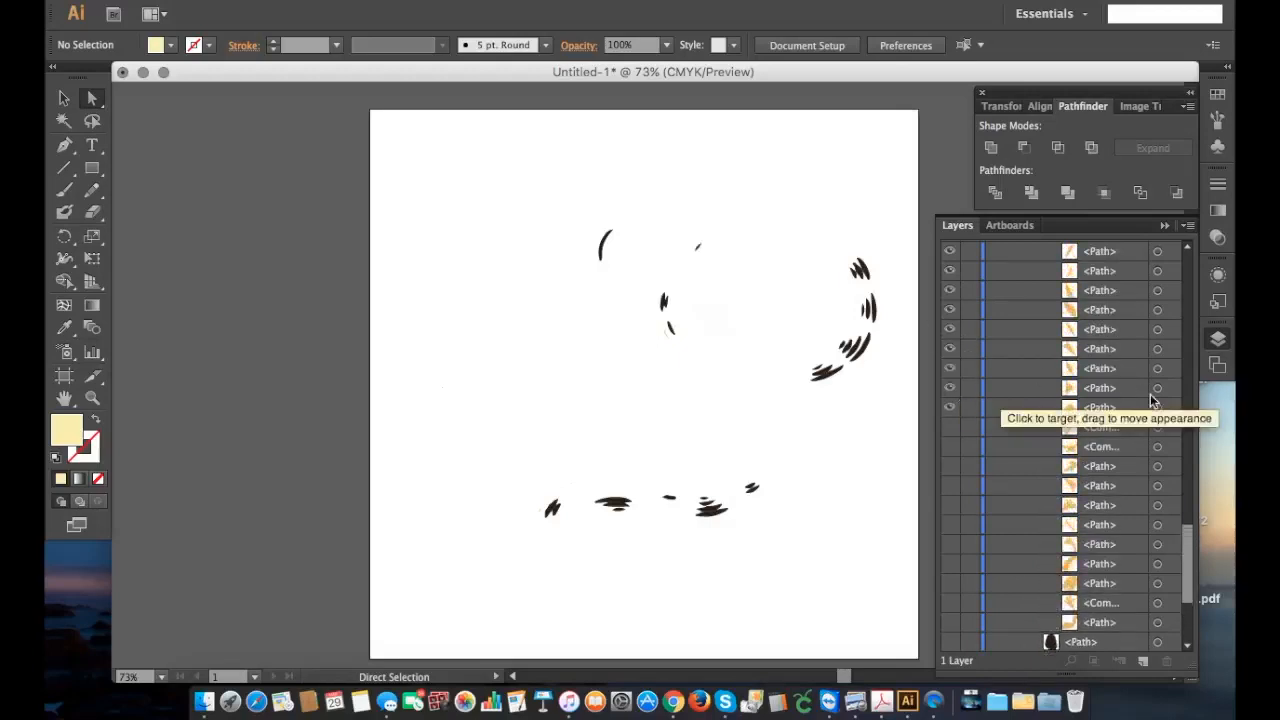
pyautogui.click(668, 337)
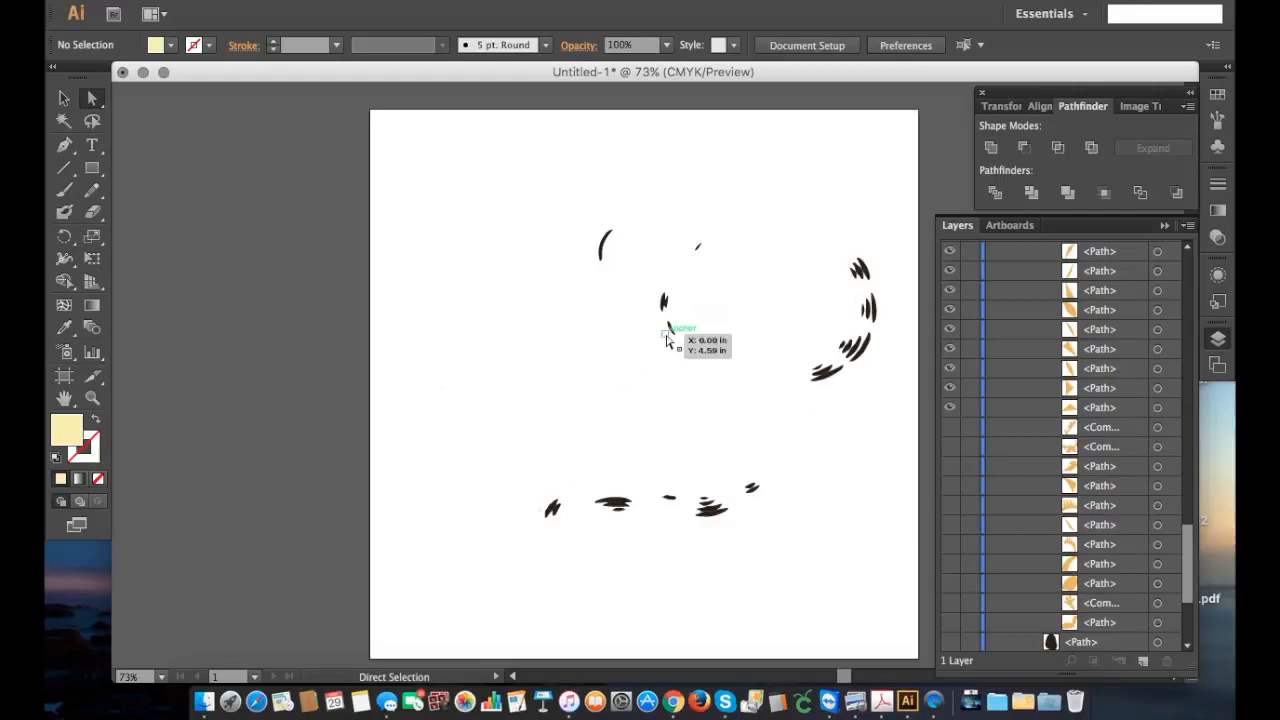
pyautogui.click(735, 483)
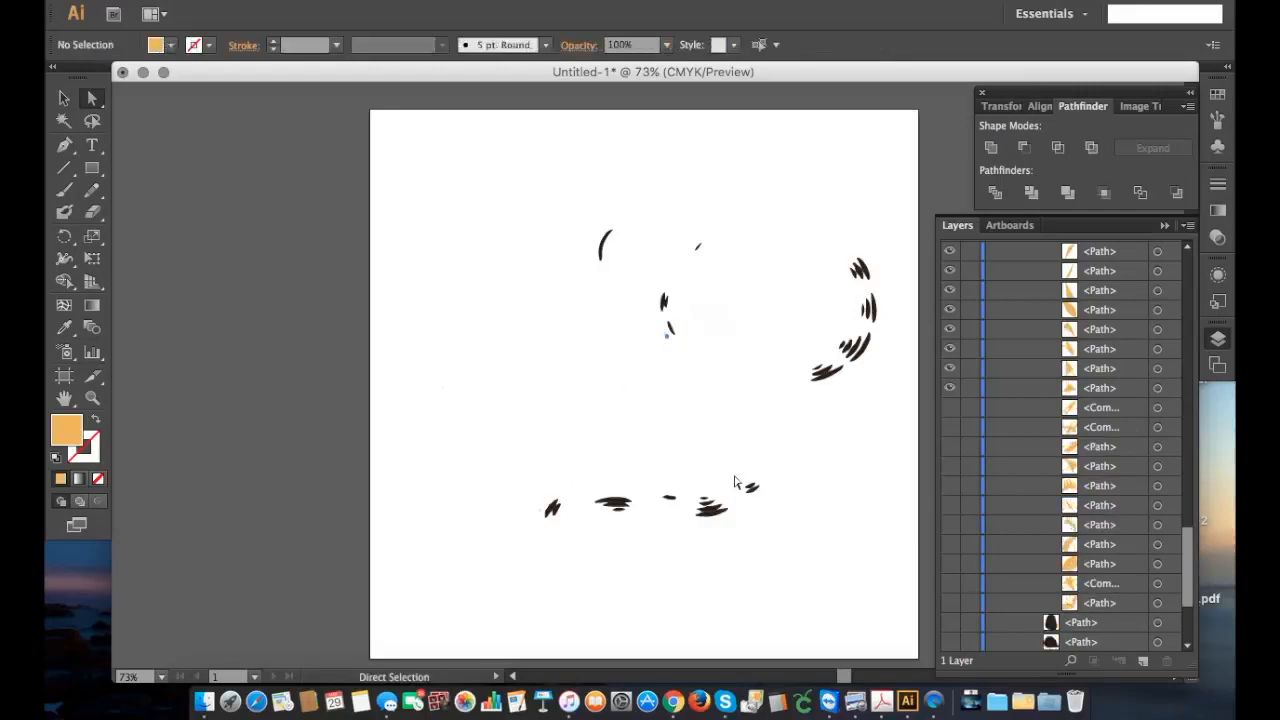
pyautogui.click(664, 334)
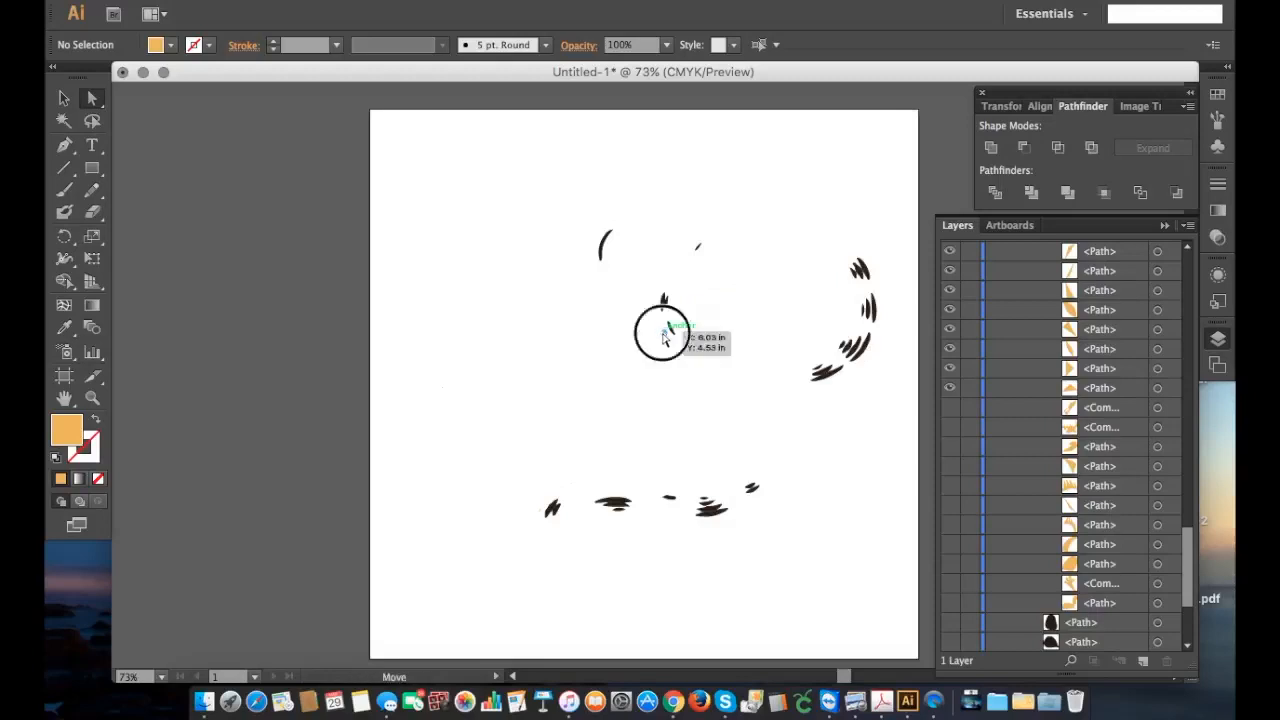
pyautogui.press('Delete')
pyautogui.click(668, 336)
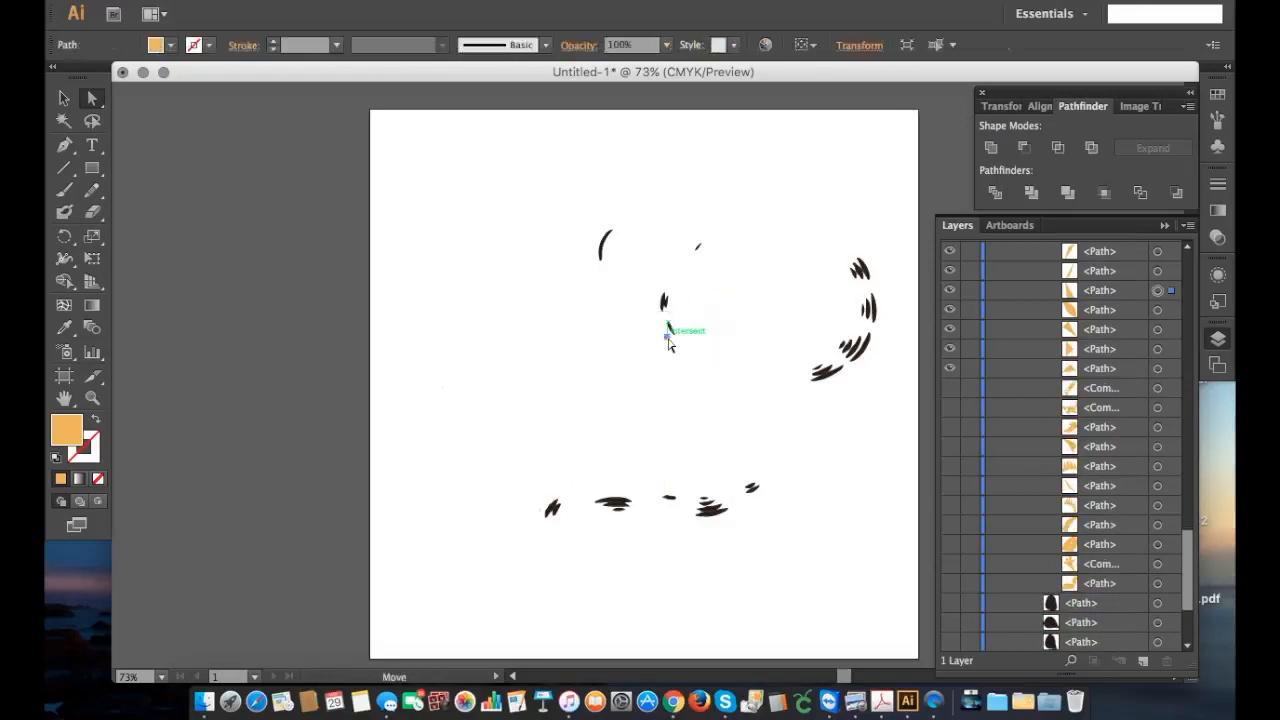
pyautogui.press('Delete')
pyautogui.click(670, 336)
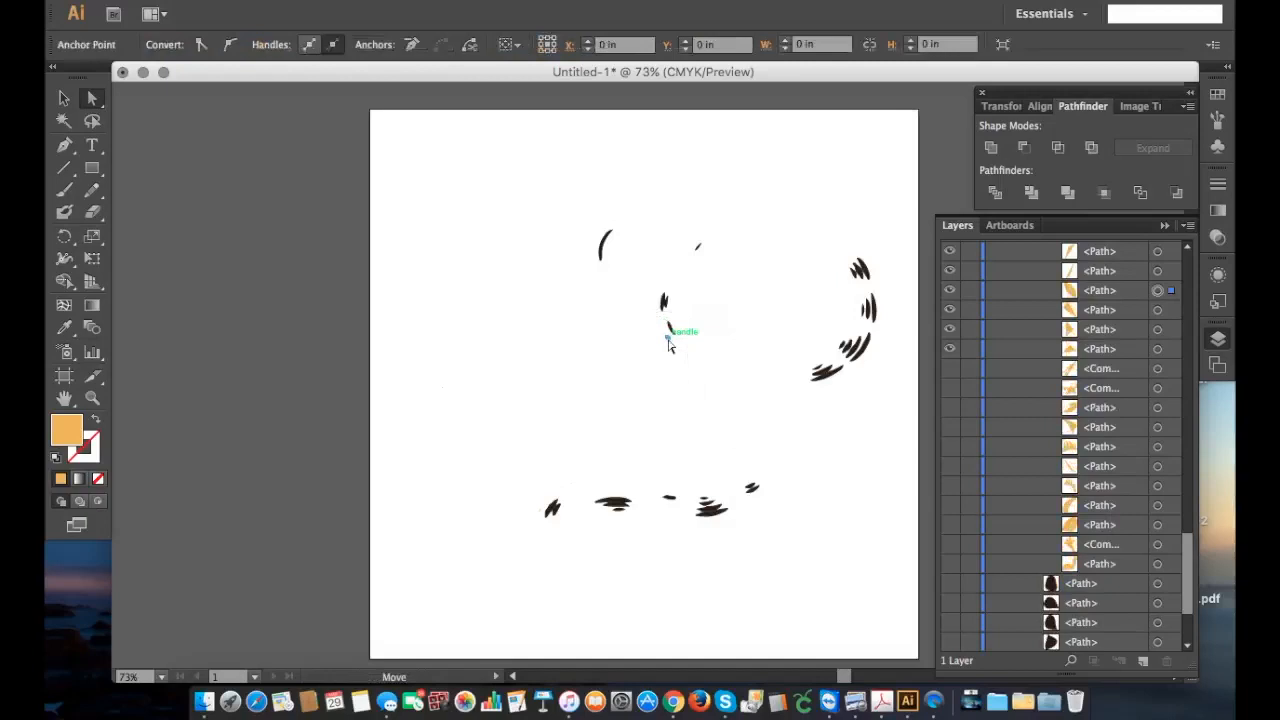
pyautogui.press('Delete')
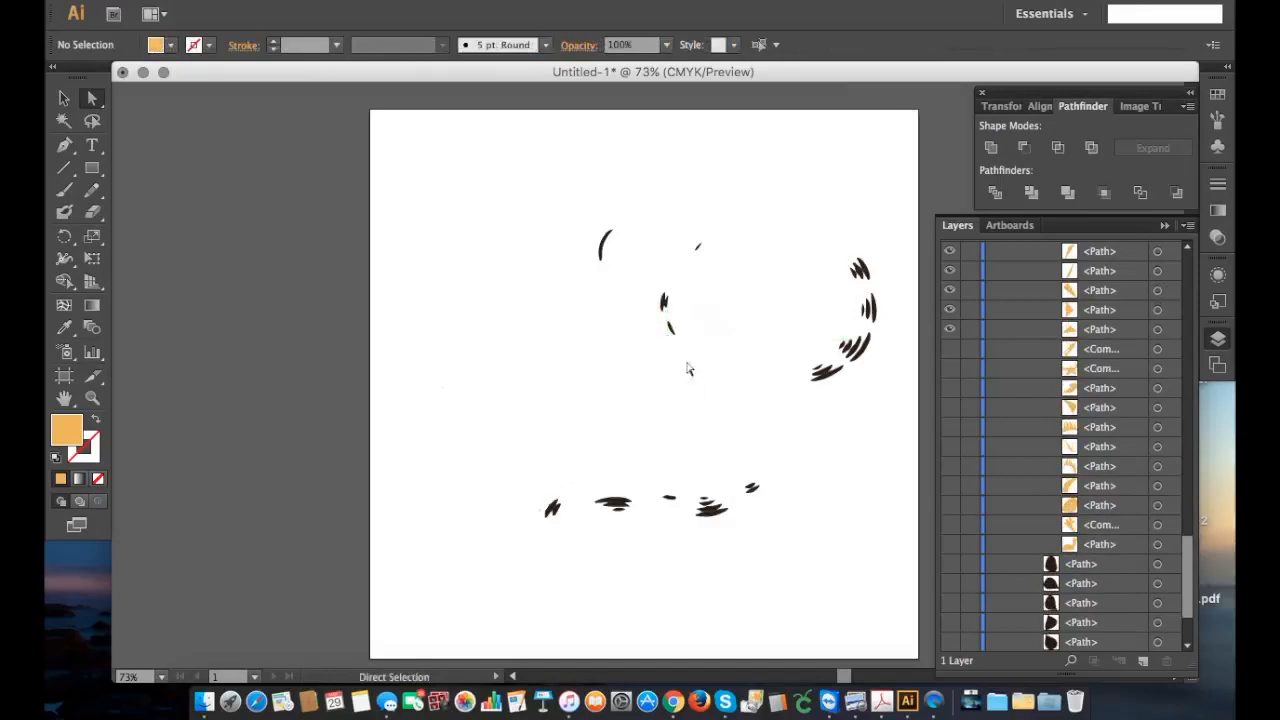
pyautogui.click(546, 516)
pyautogui.press('Delete')
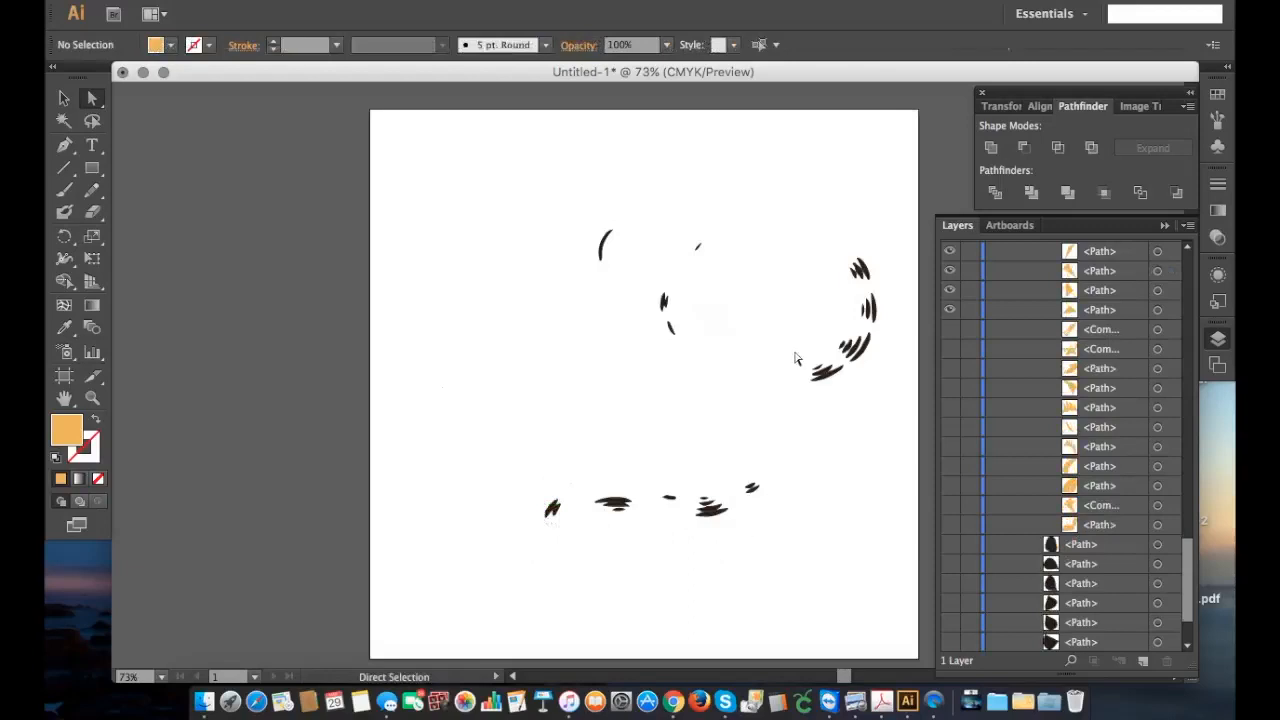
# Step: Delete the ten small orange paths listed directly above the hidden orange pieces in the divided group
pyautogui.scroll(4, 1110, 398)
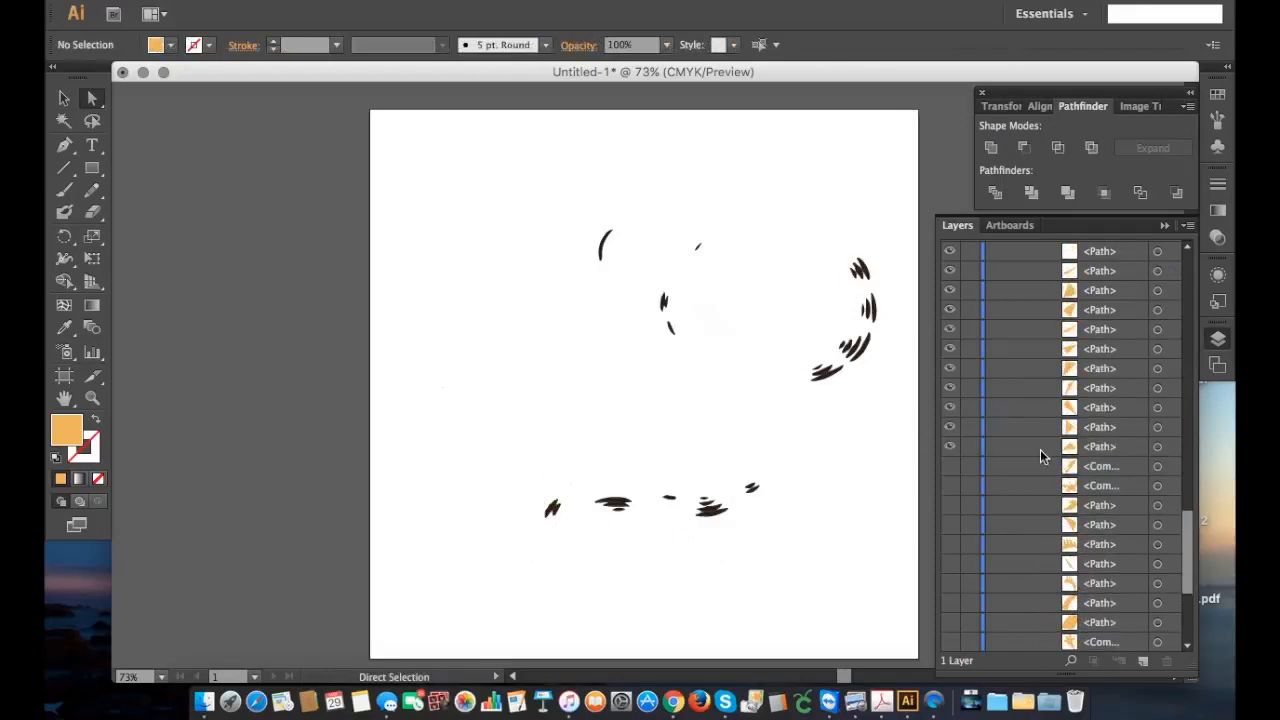
pyautogui.scroll(2, 1040, 452)
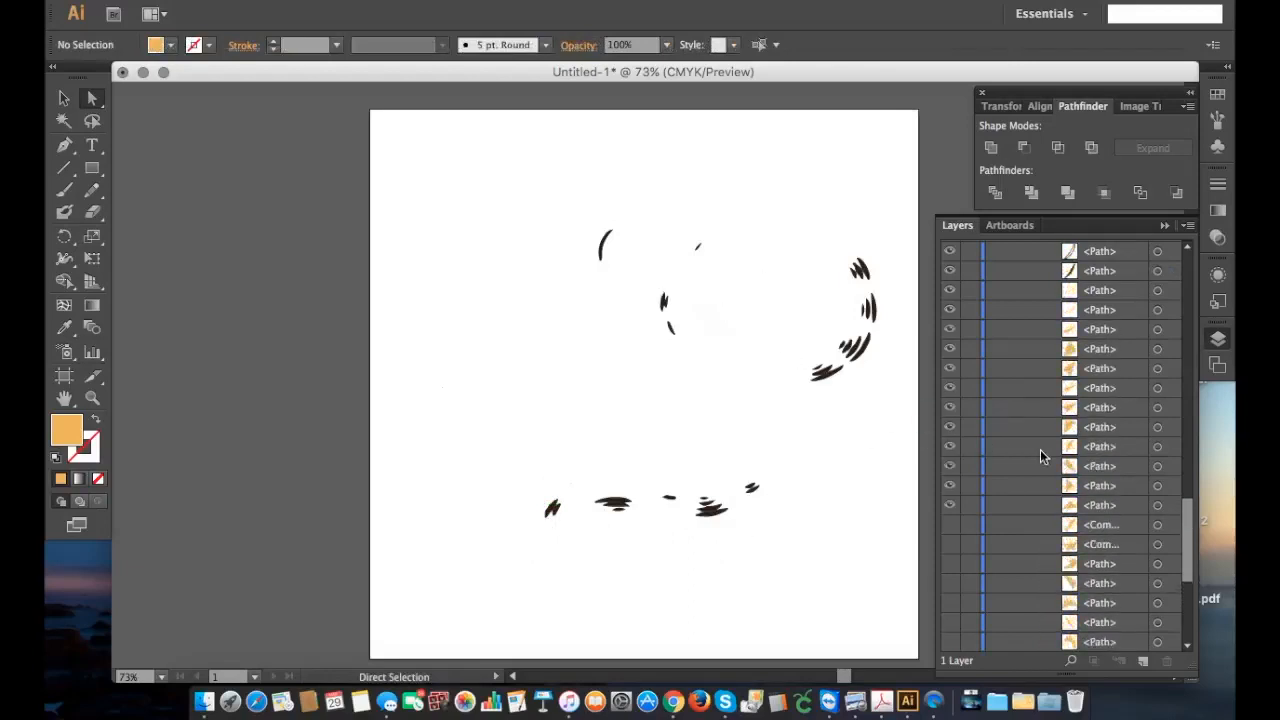
pyautogui.click(1124, 506)
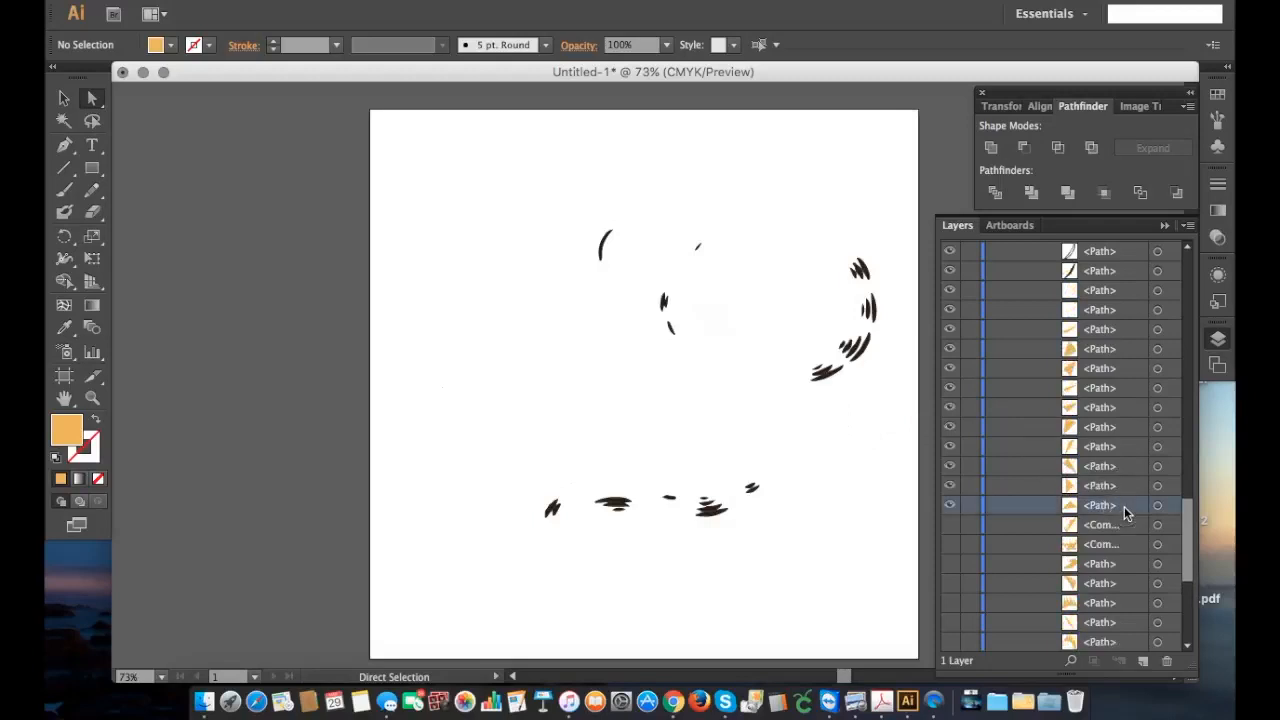
pyautogui.press('shift')
pyautogui.keyDown('shift'); pyautogui.click(1129, 330); pyautogui.keyUp('shift')
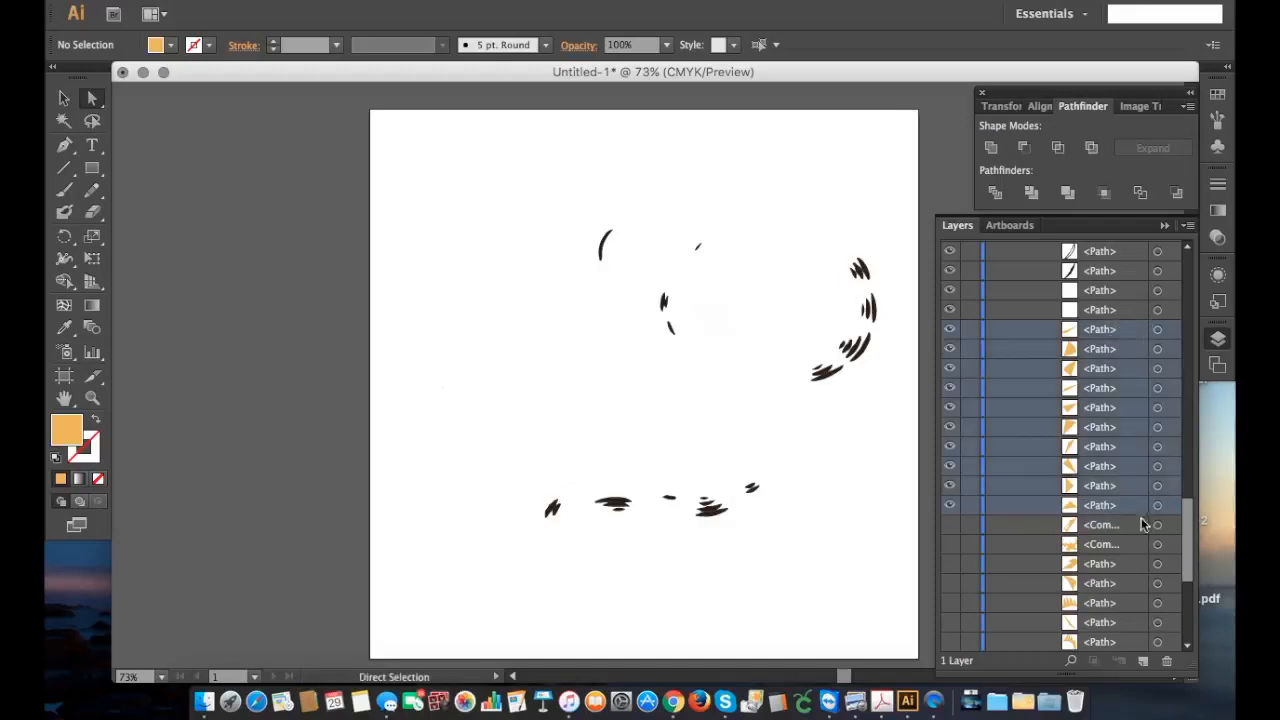
pyautogui.click(1169, 662)
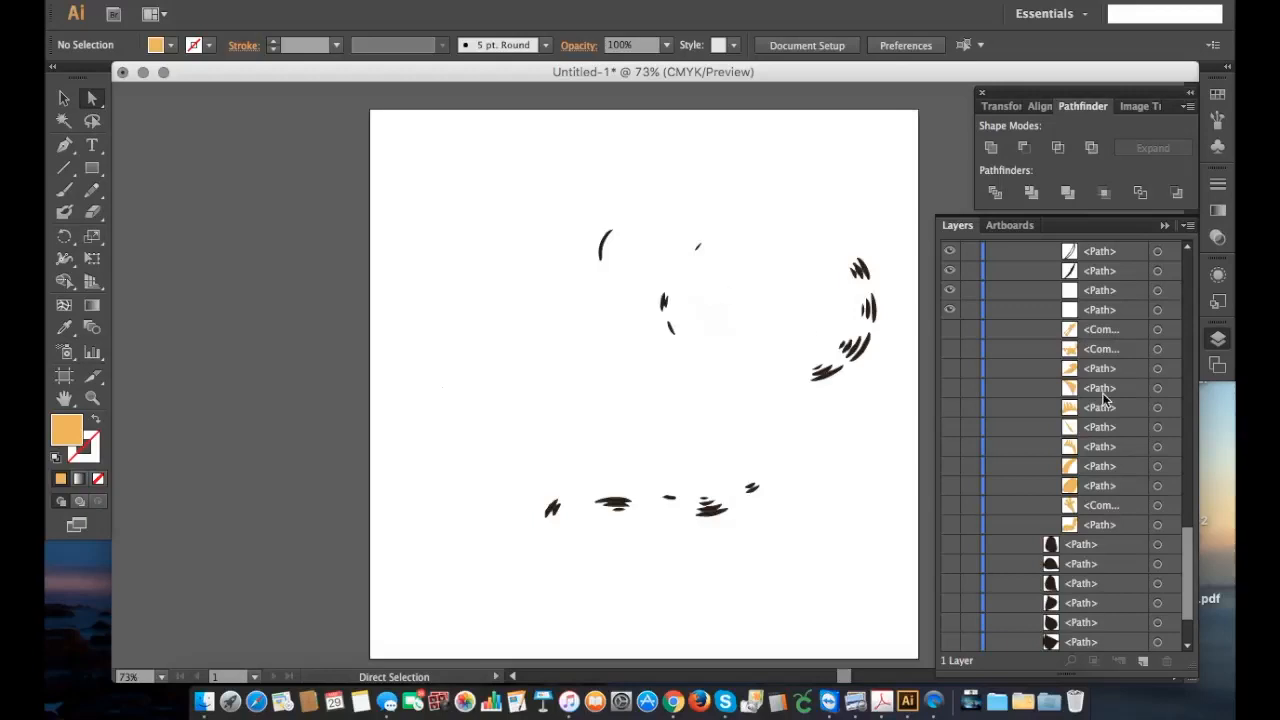
# Step: Show the black silhouette group at the end of the list and look through the divided pieces above it
pyautogui.scroll(3, 1104, 398)
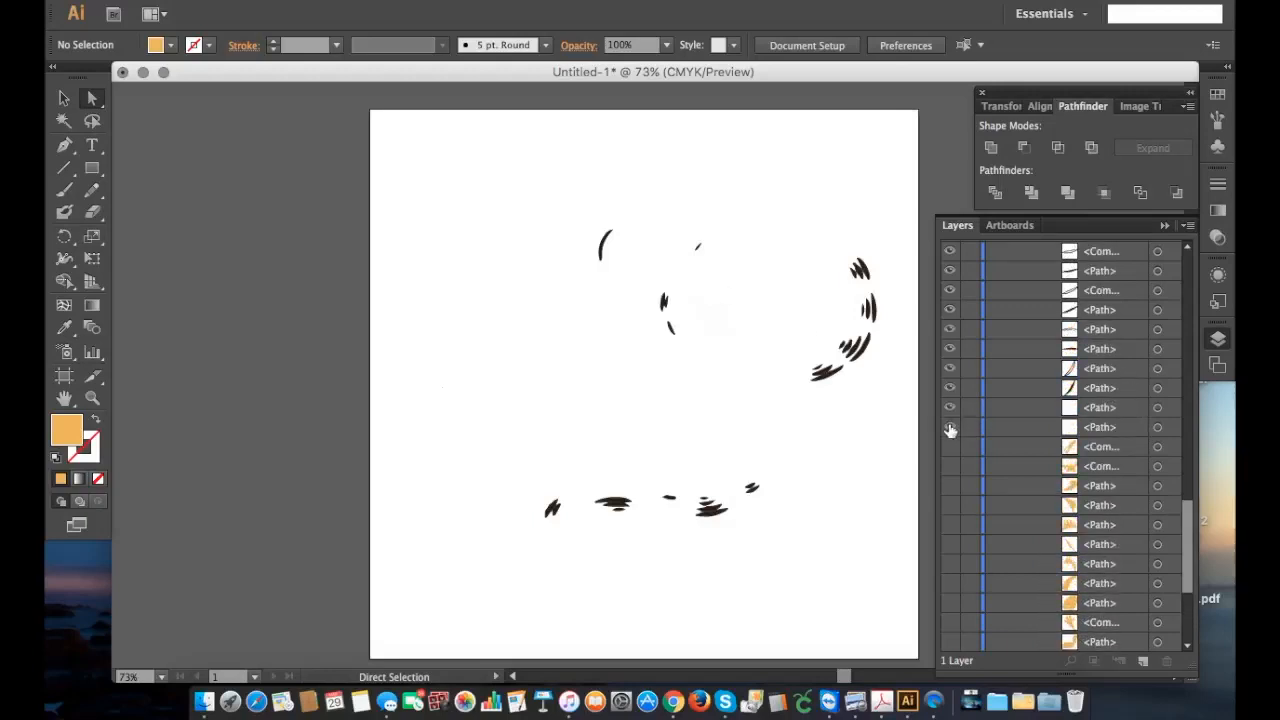
pyautogui.scroll(-5, 950, 430)
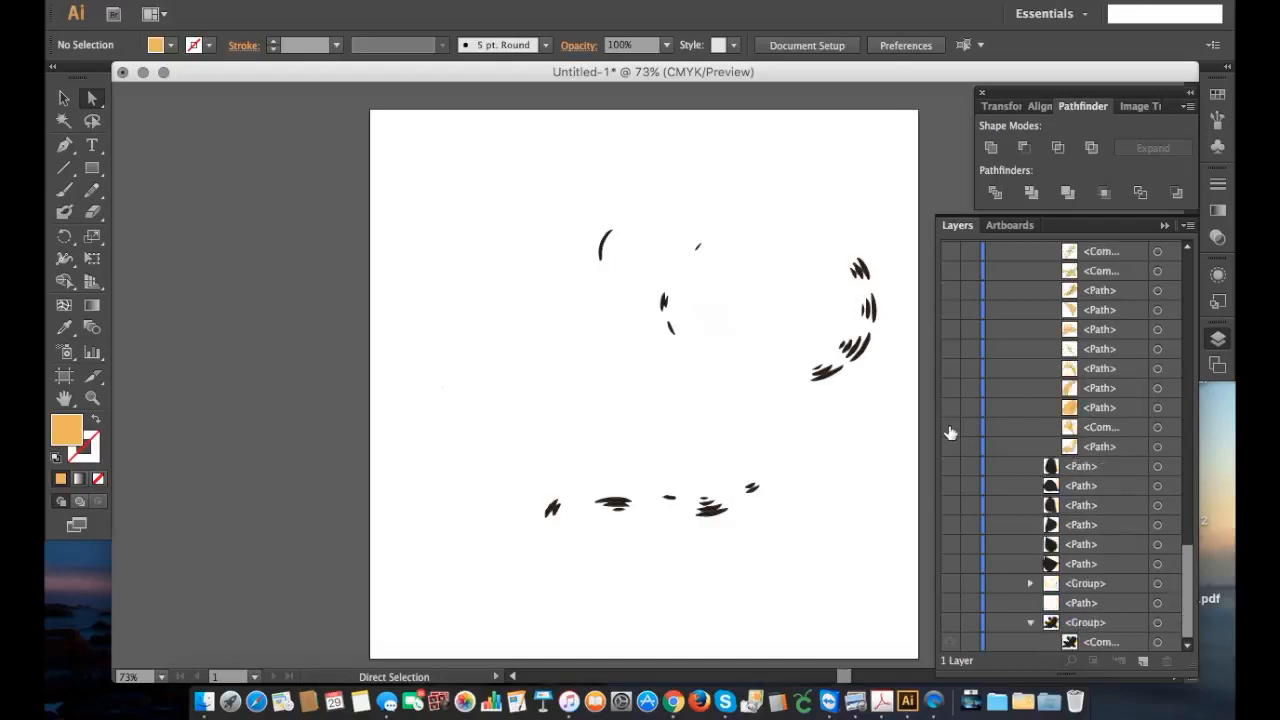
pyautogui.click(950, 624)
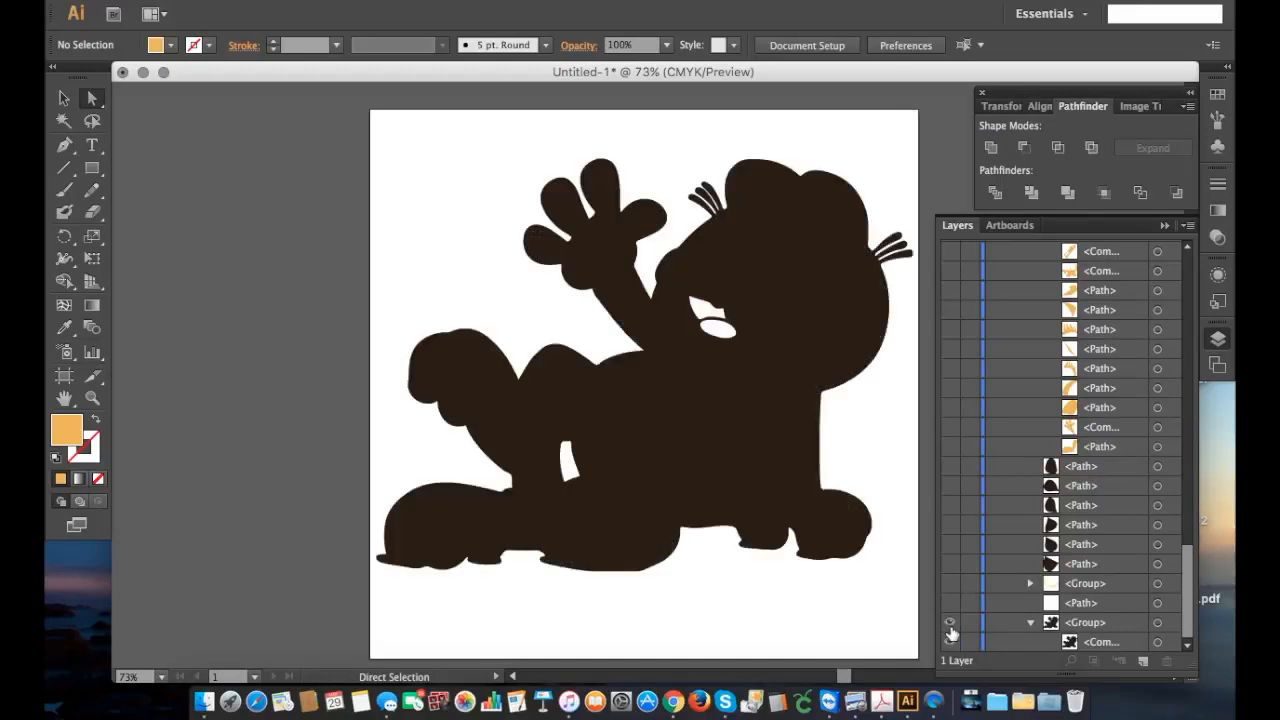
pyautogui.scroll(3, 979, 424)
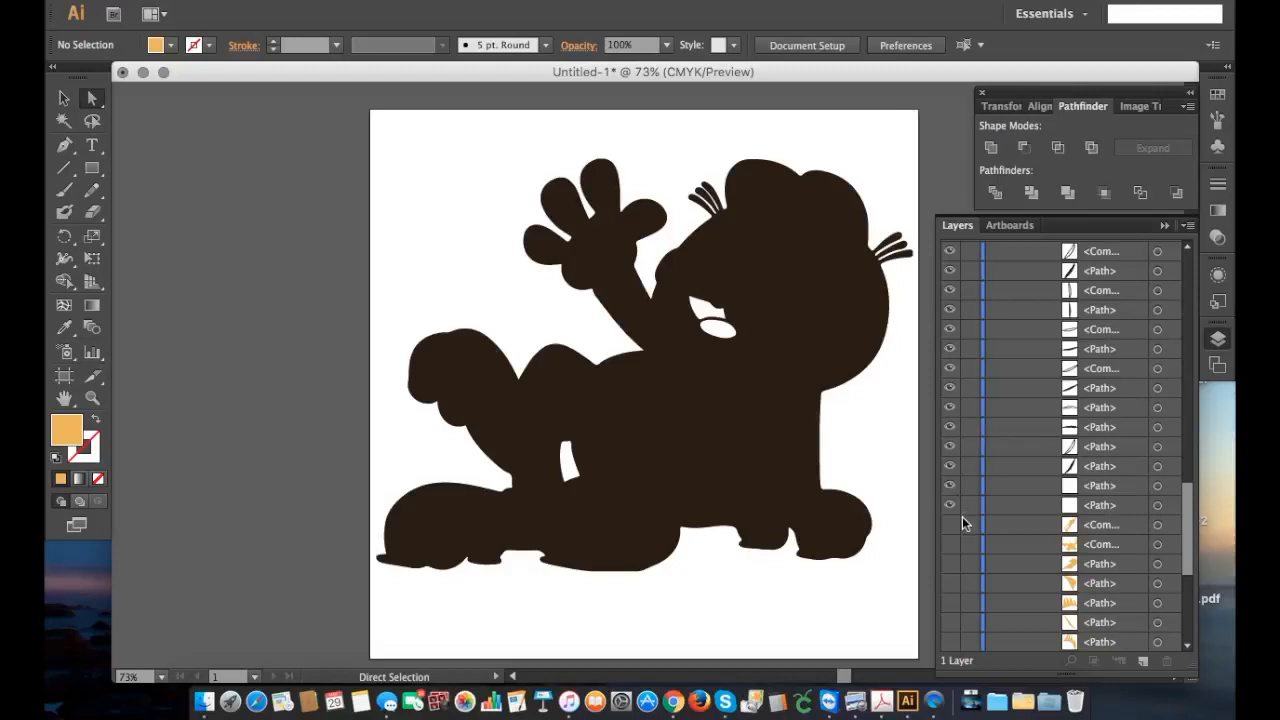
pyautogui.scroll(5, 952, 494)
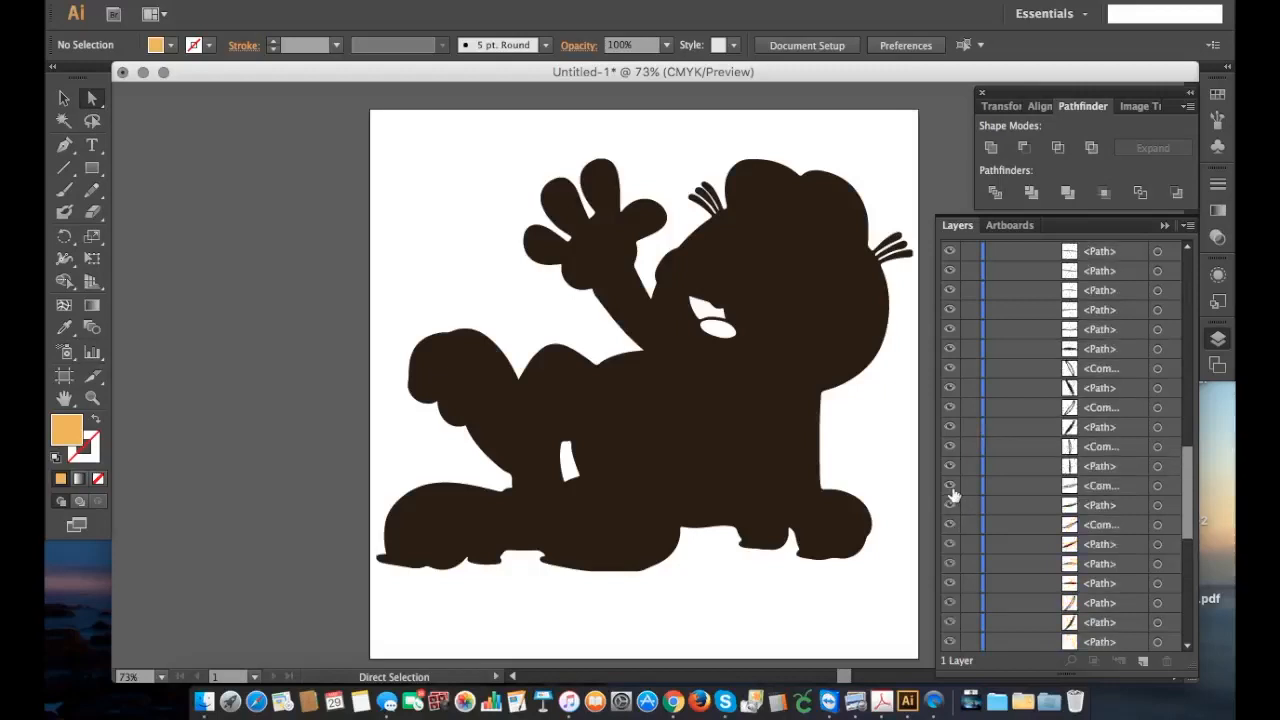
pyautogui.scroll(5, 952, 494)
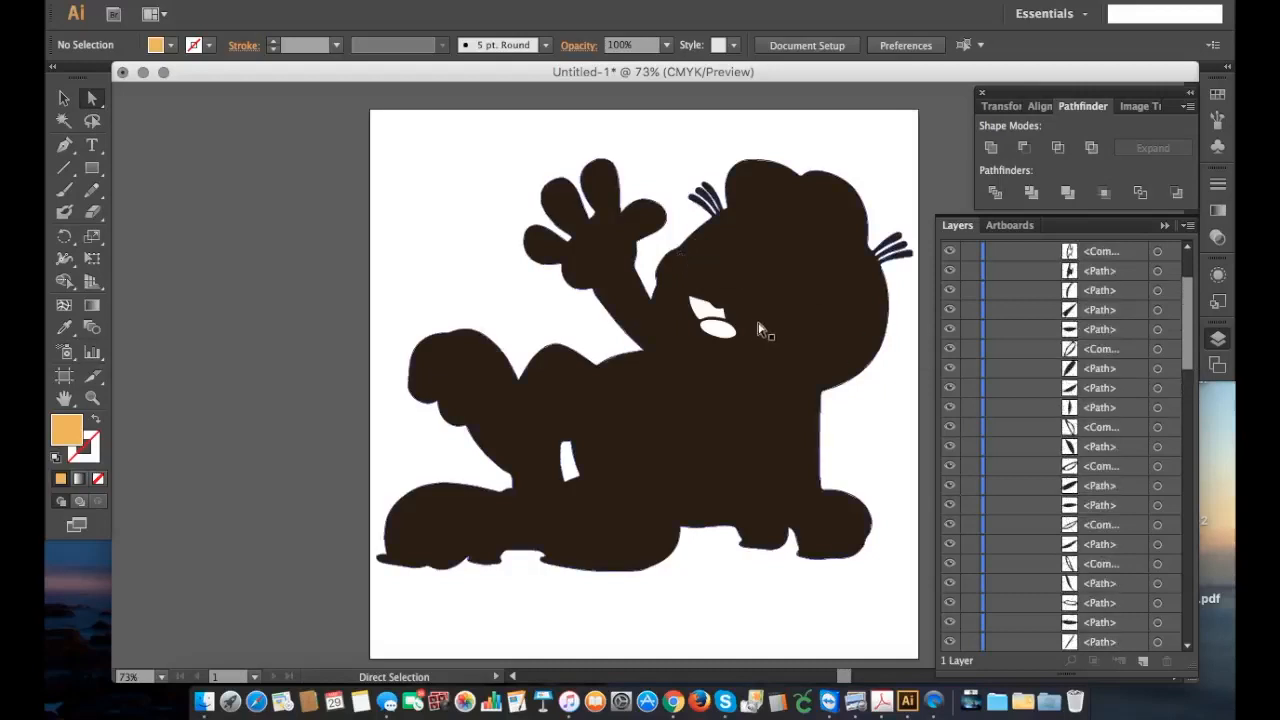
pyautogui.scroll(-5, 987, 446)
pyautogui.scroll(-4, 987, 446)
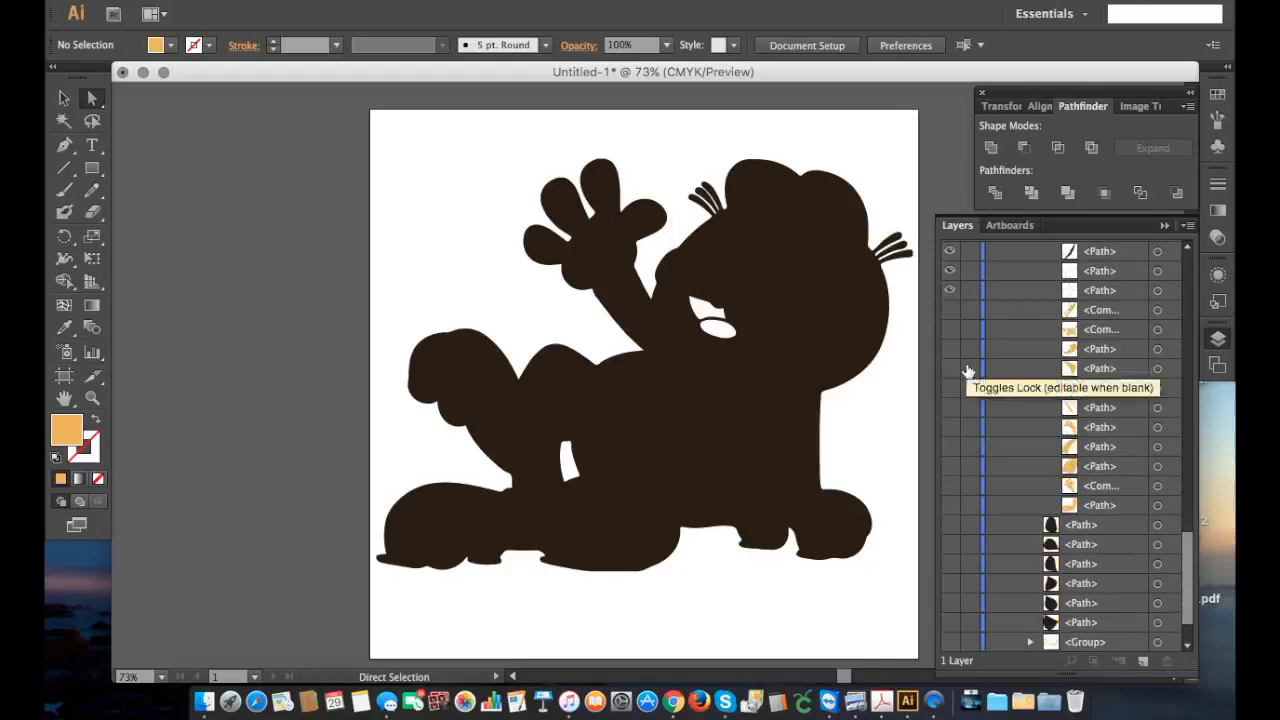
# Step: Undo the silhouette's visibility change and the deletion of the small orange paths
pyautogui.click(205, 2)
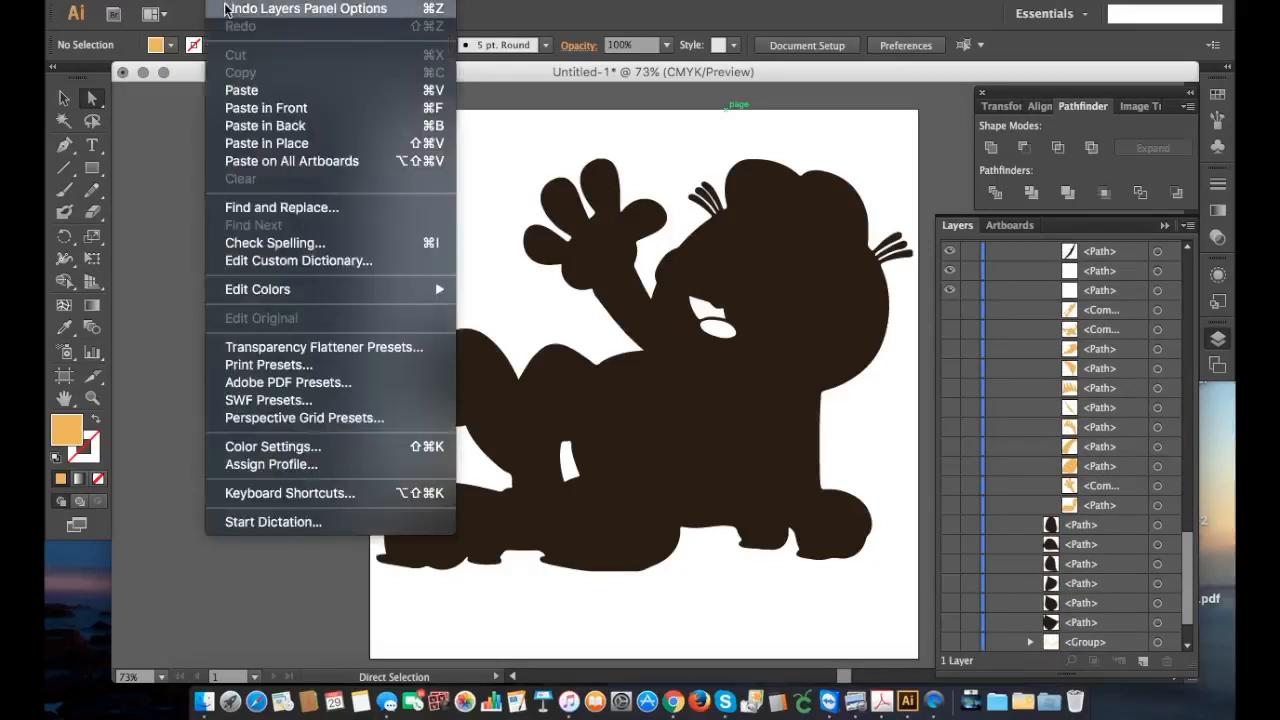
pyautogui.click(228, 10)
pyautogui.click(230, 3)
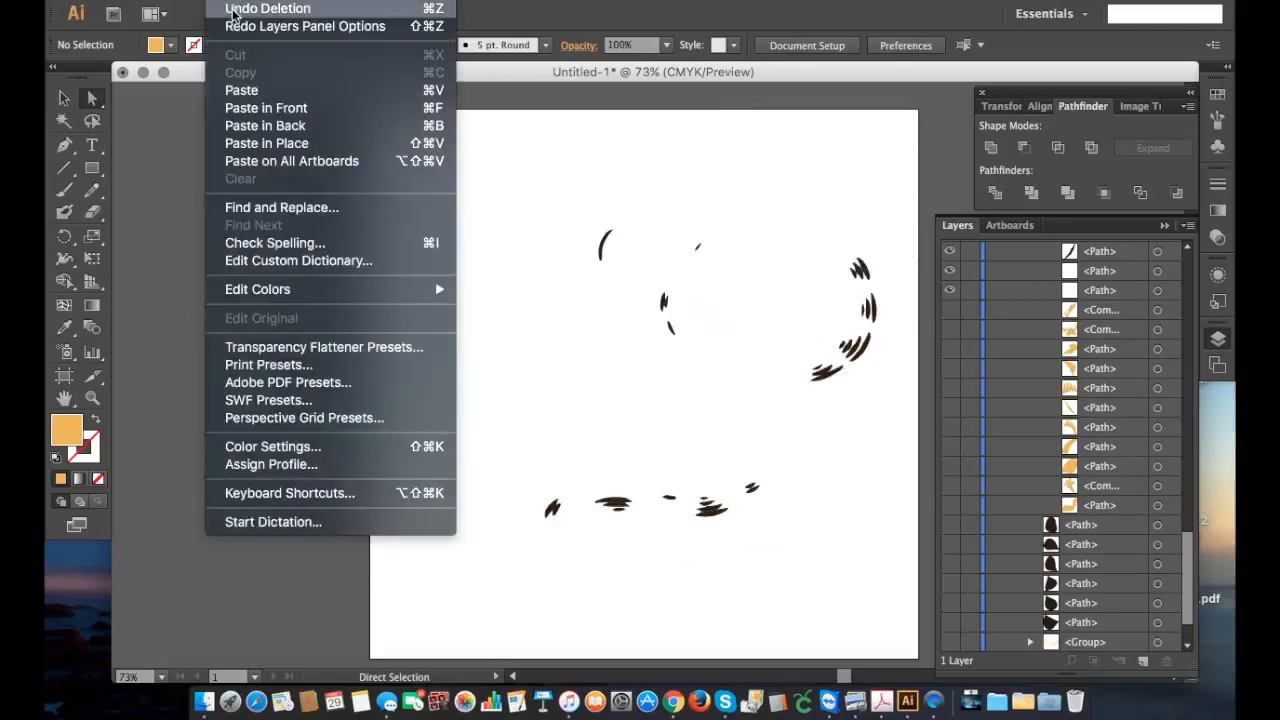
pyautogui.click(235, 12)
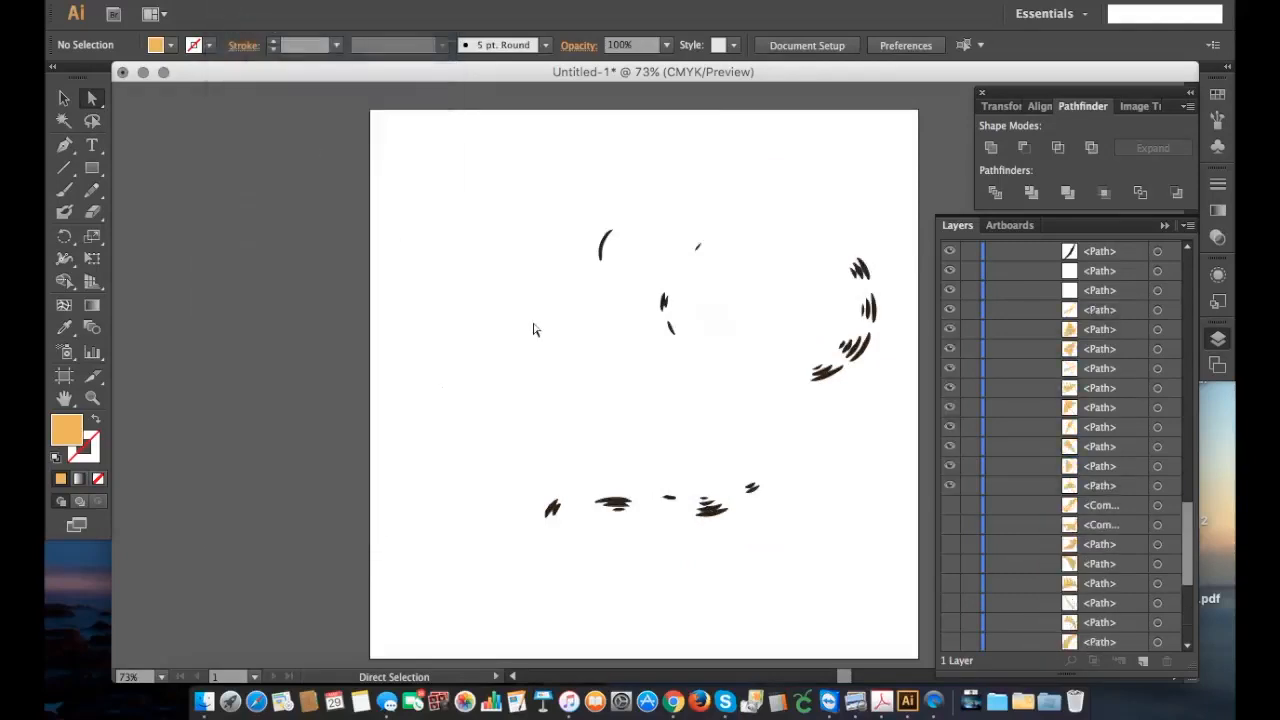
# Step: Show the black silhouette group at the end of the list and check the white eye path above it by toggling its visibility
pyautogui.scroll(2, 1005, 463)
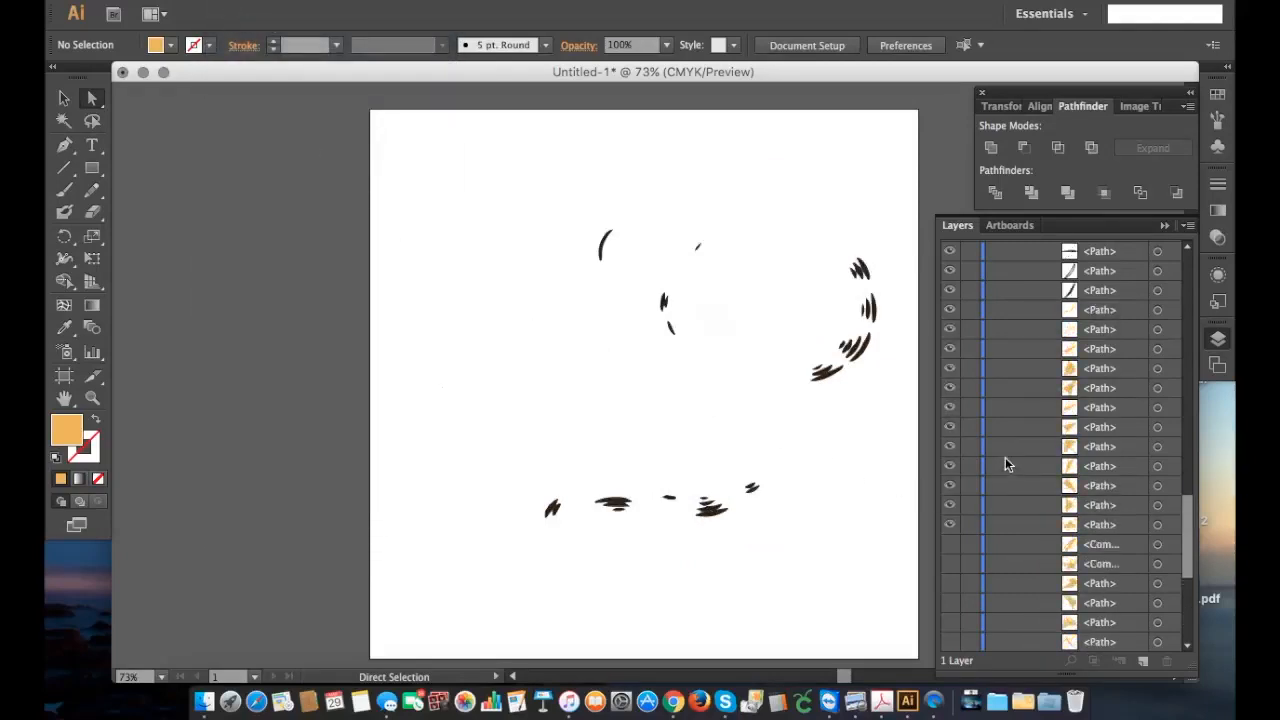
pyautogui.scroll(-13, 1005, 463)
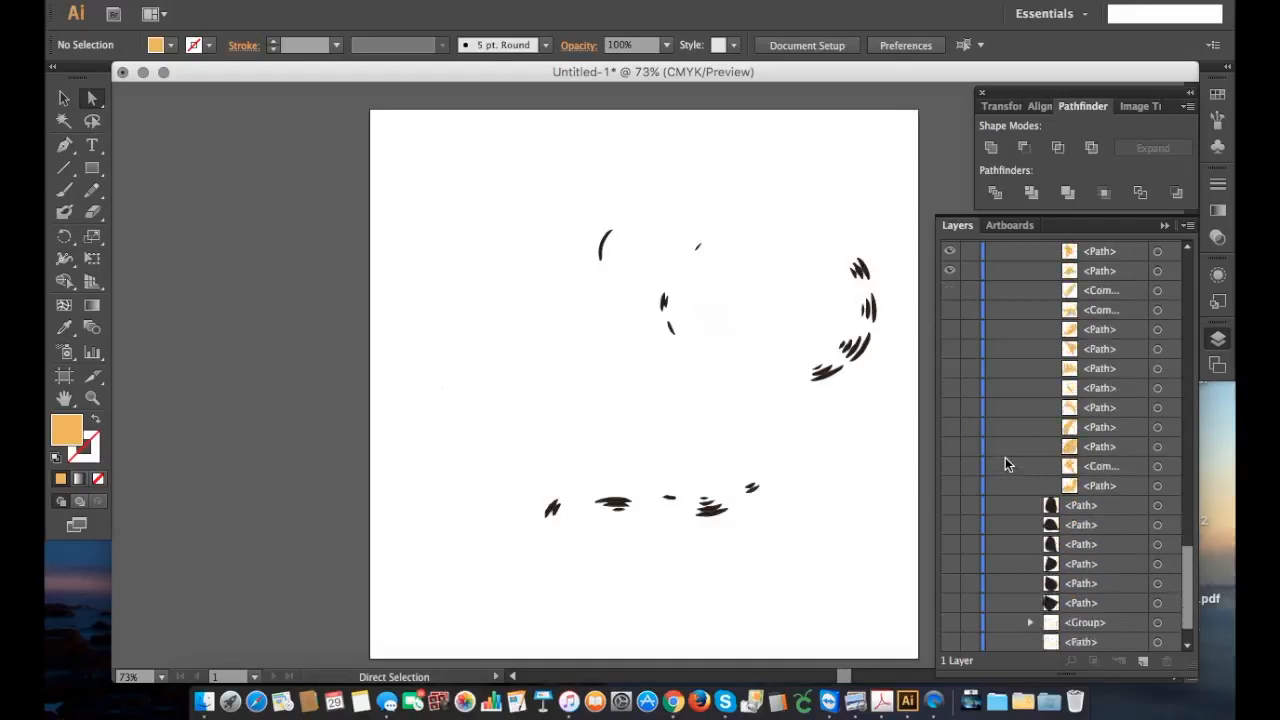
pyautogui.scroll(-2, 1005, 457)
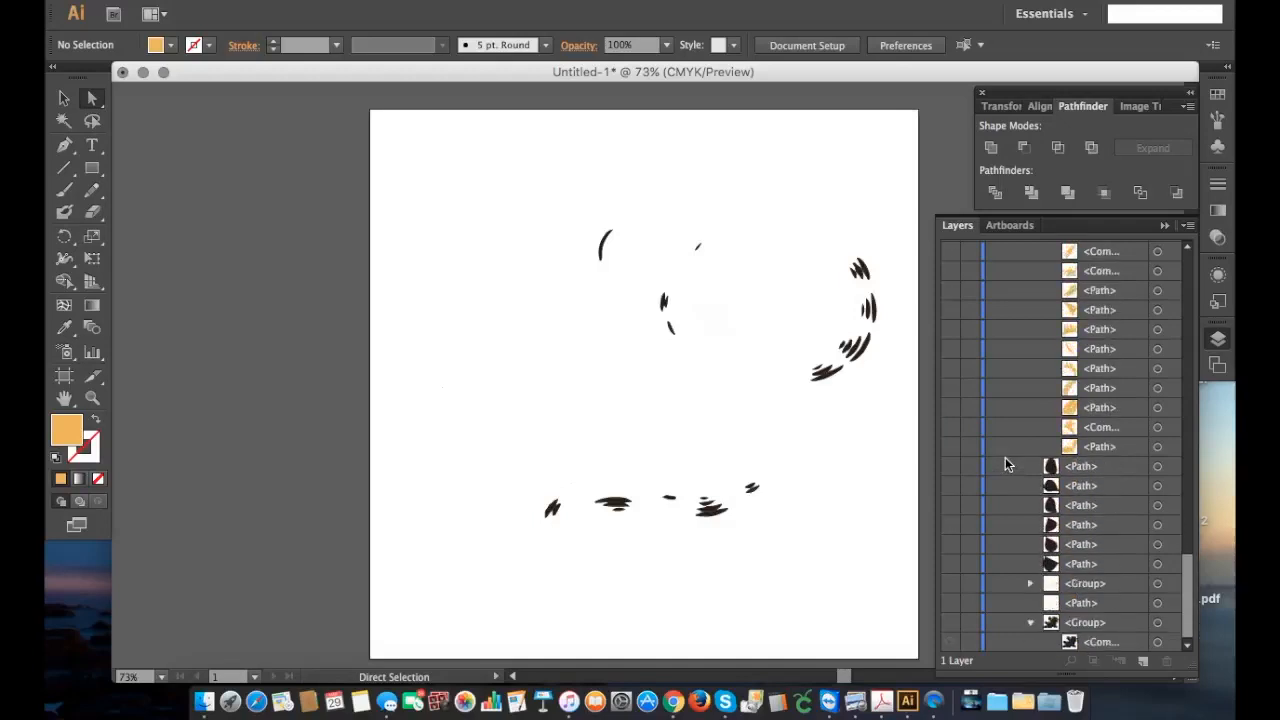
pyautogui.click(950, 603)
pyautogui.click(950, 622)
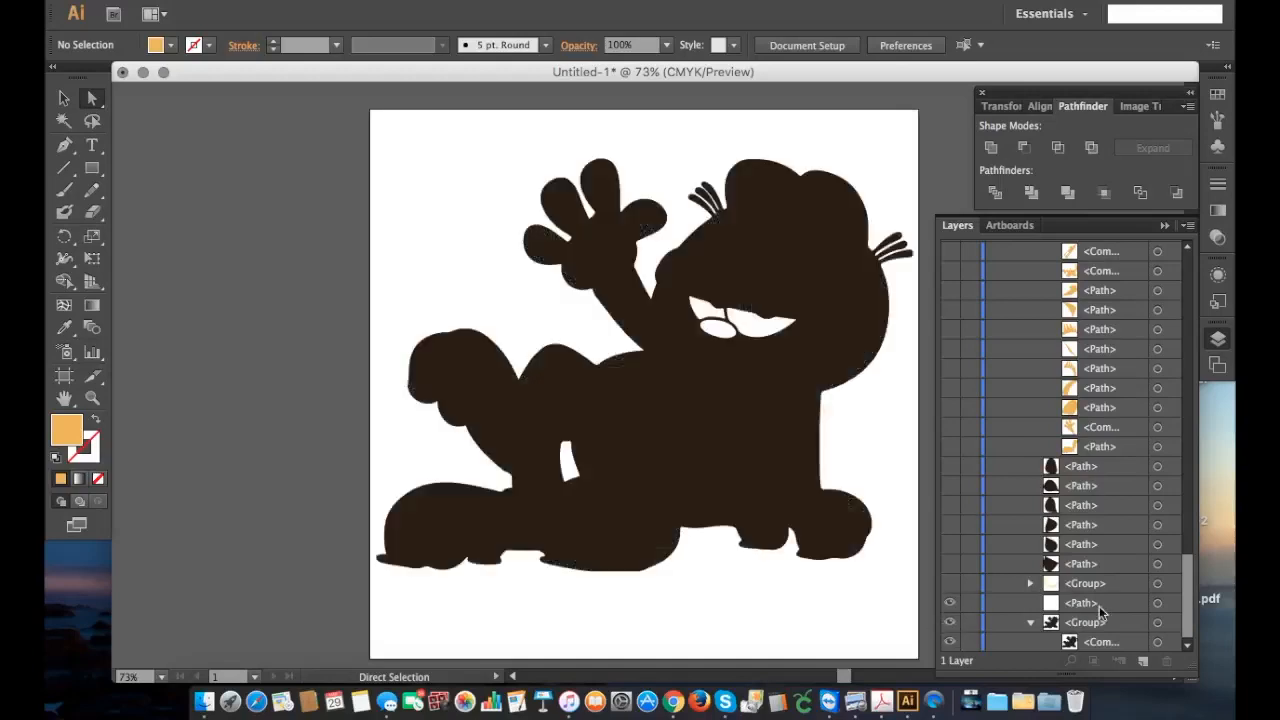
pyautogui.click(950, 603)
pyautogui.click(950, 603)
# Step: Hide the white eye path above the silhouette group and the two white paths inside the divided group
pyautogui.scroll(3, 985, 575)
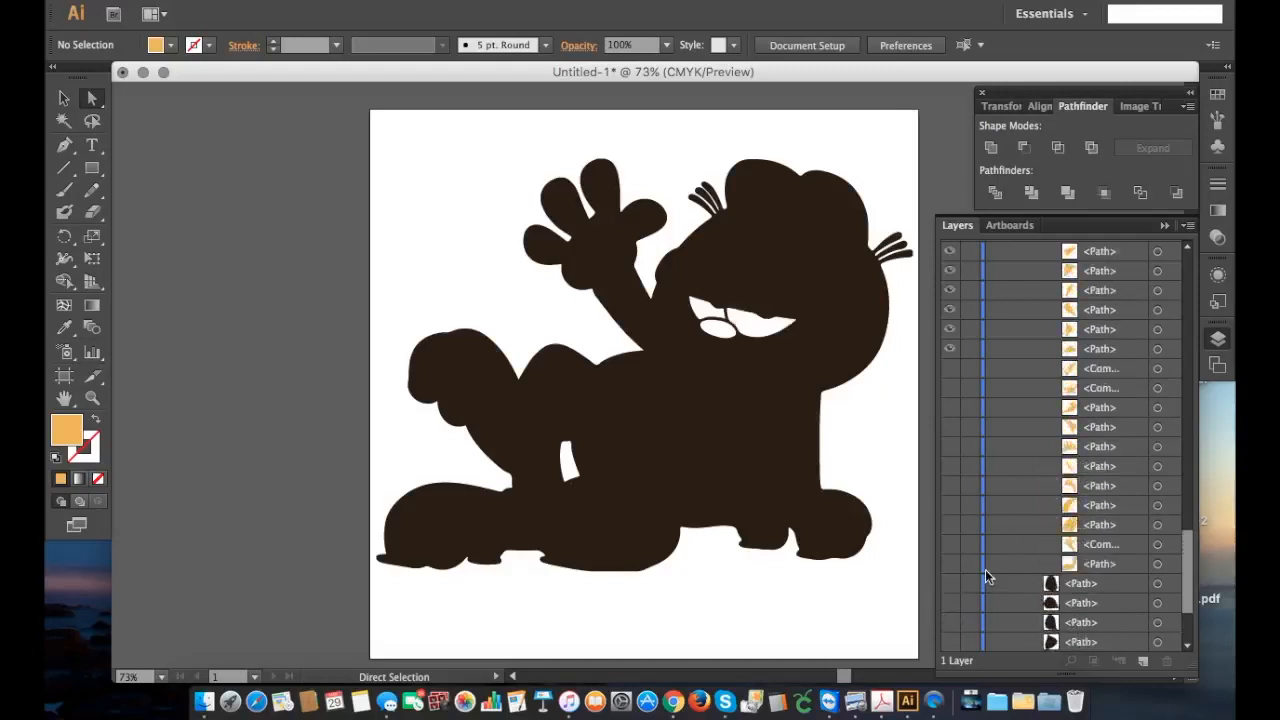
pyautogui.scroll(-3, 986, 570)
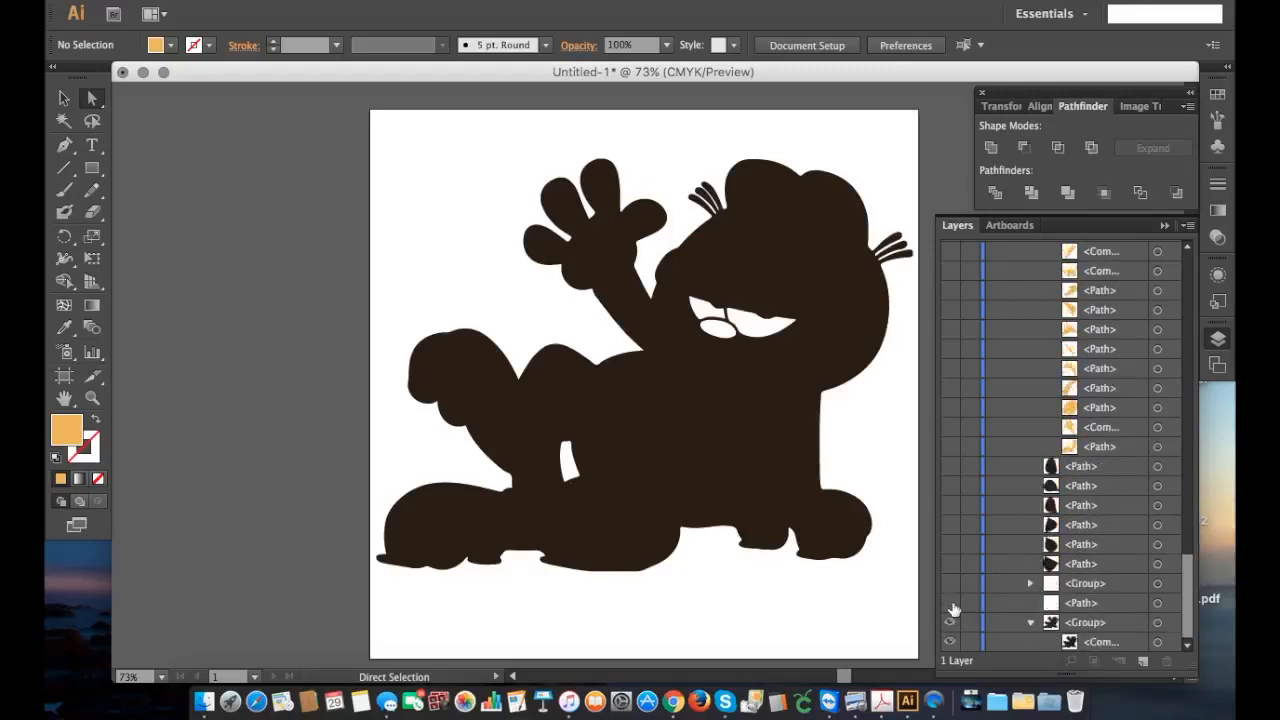
pyautogui.click(950, 603)
pyautogui.scroll(8, 988, 400)
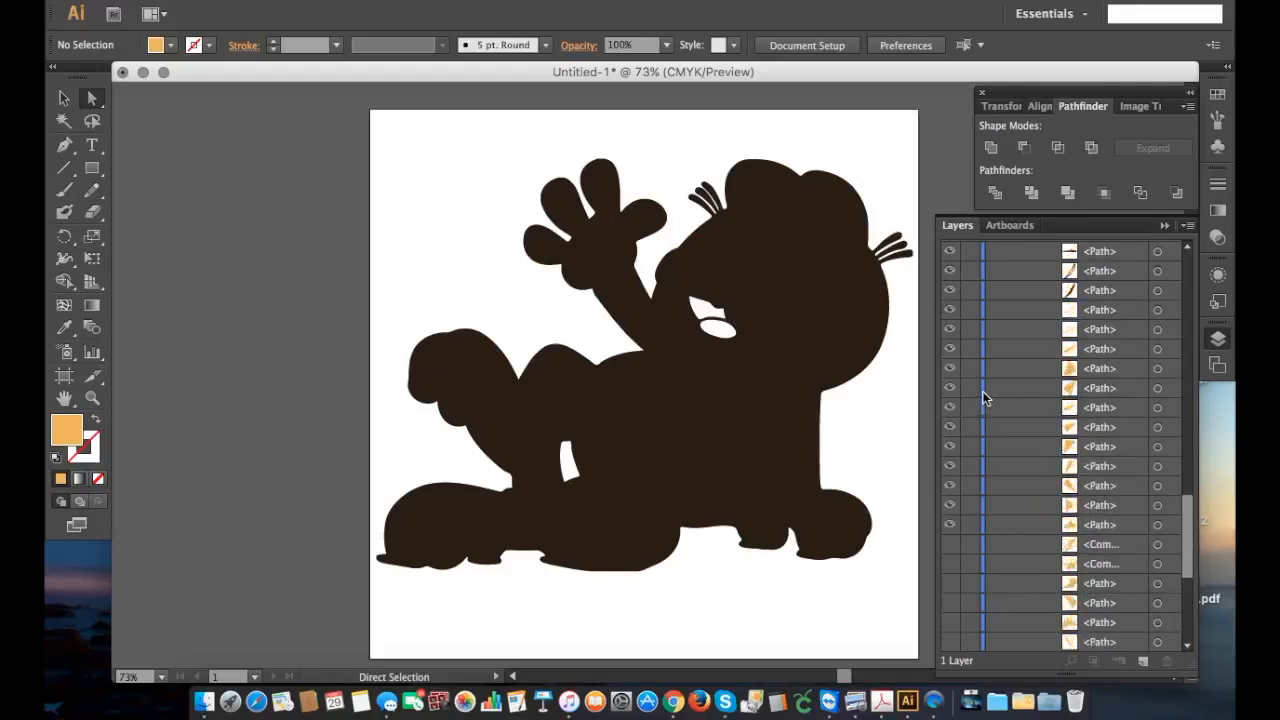
pyautogui.click(951, 329)
pyautogui.click(950, 310)
# Step: Delete all the black stripe paths from the first item of the divided group down to the last one above the white paths
pyautogui.scroll(-6, 949, 354)
pyautogui.scroll(5, 950, 356)
pyautogui.scroll(5, 950, 360)
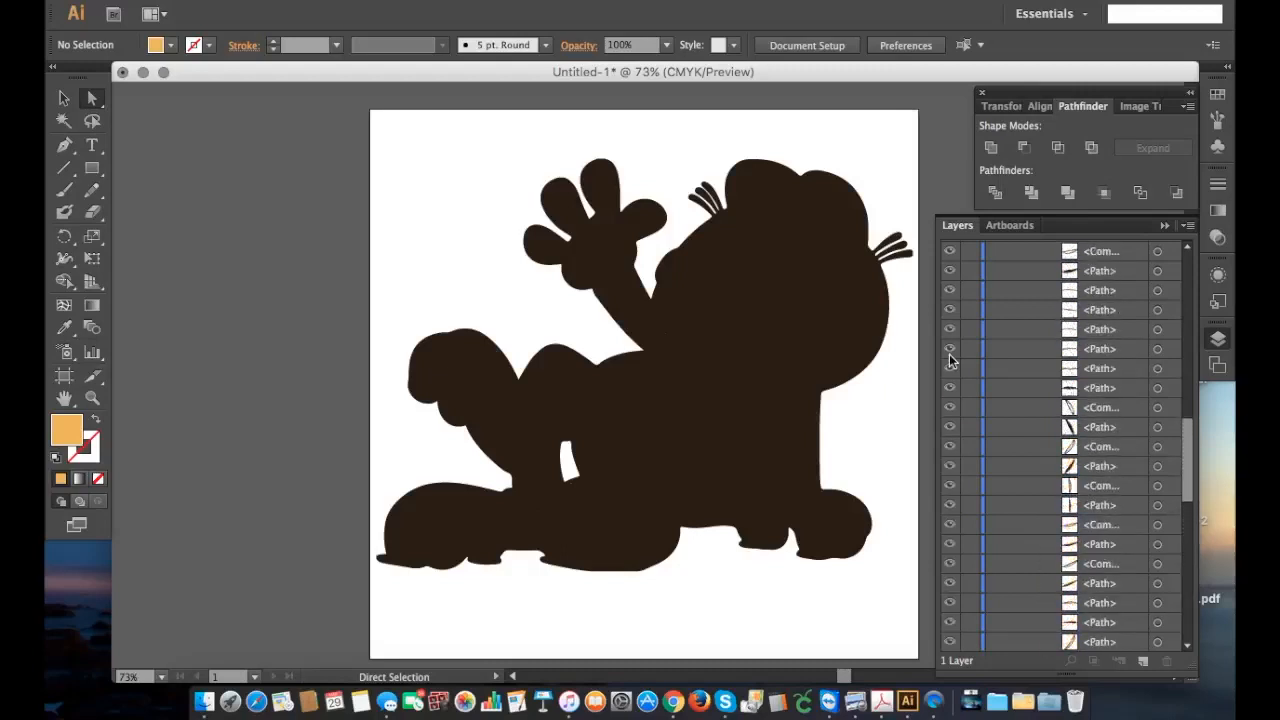
pyautogui.scroll(-5, 950, 360)
pyautogui.scroll(-5, 950, 360)
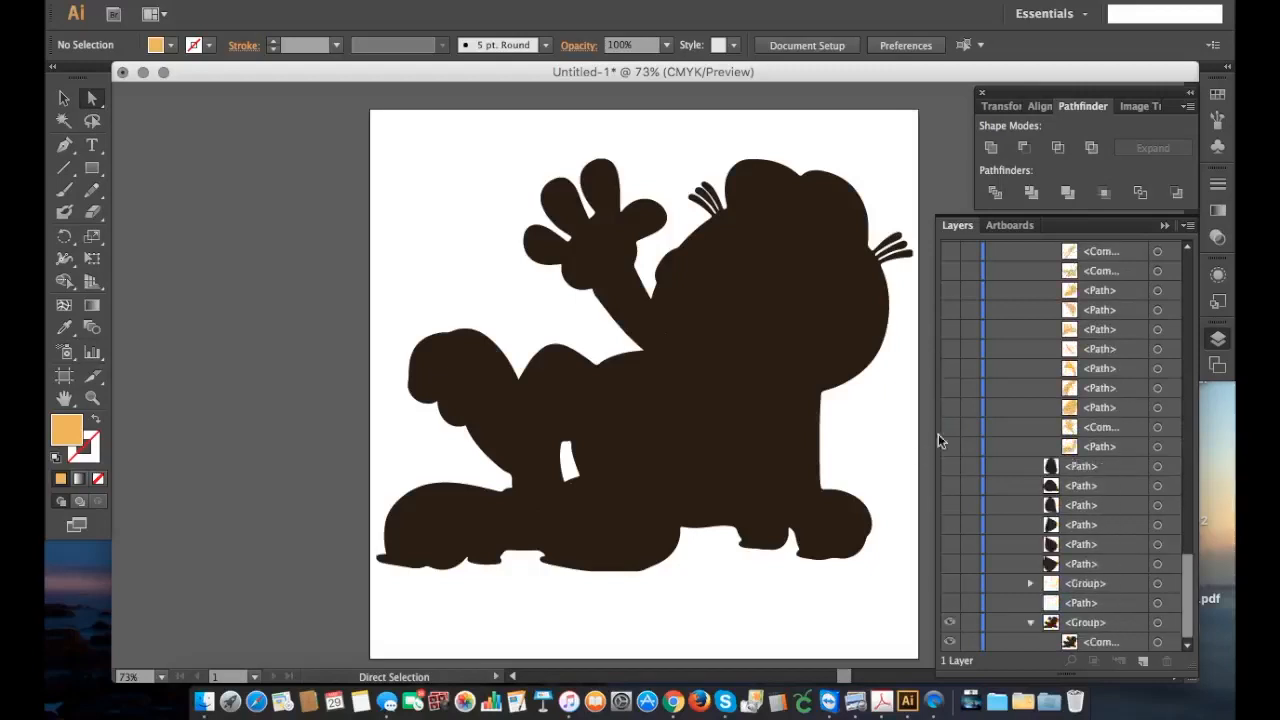
pyautogui.scroll(10, 951, 453)
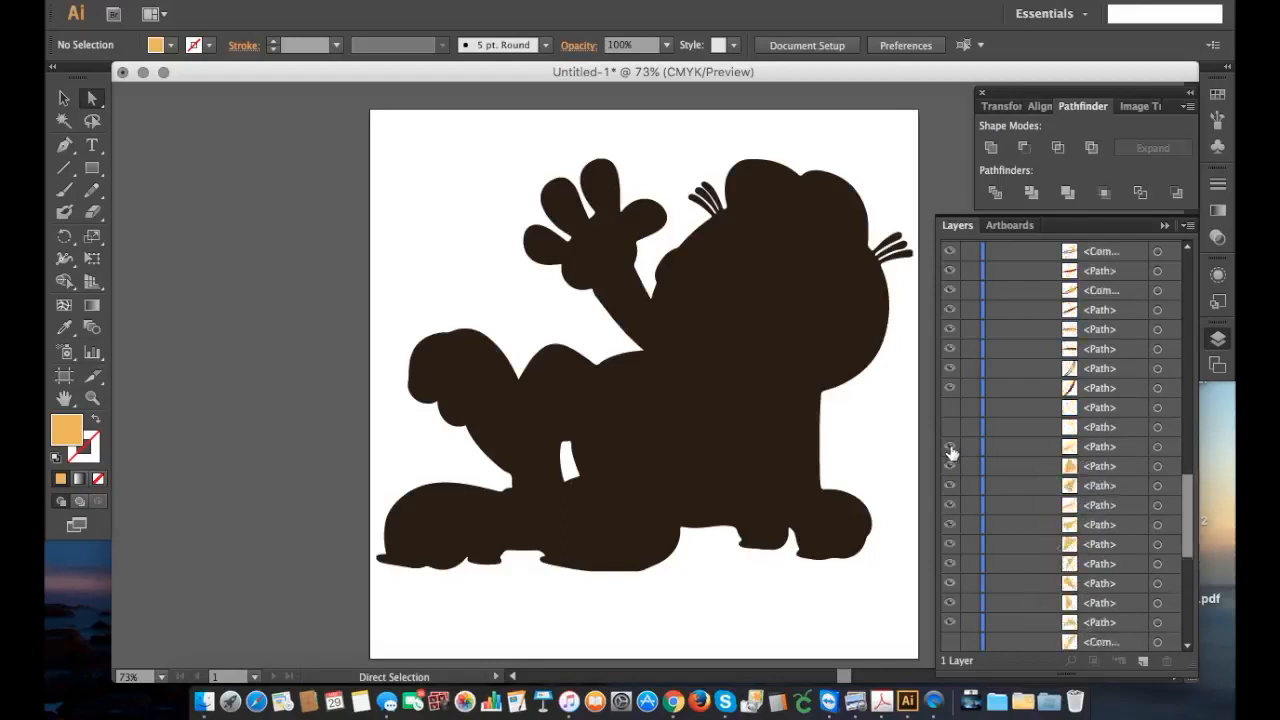
pyautogui.scroll(8, 951, 453)
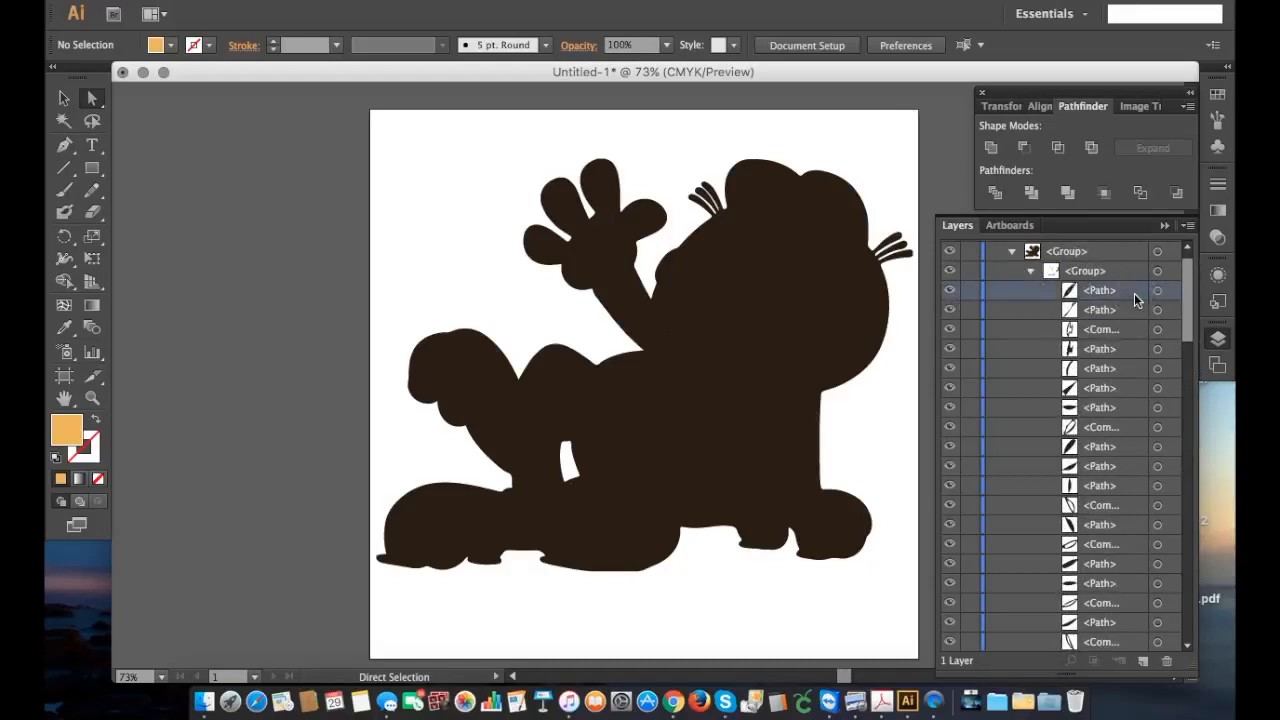
pyautogui.scroll(-5, 1133, 293)
pyautogui.scroll(-5, 1134, 293)
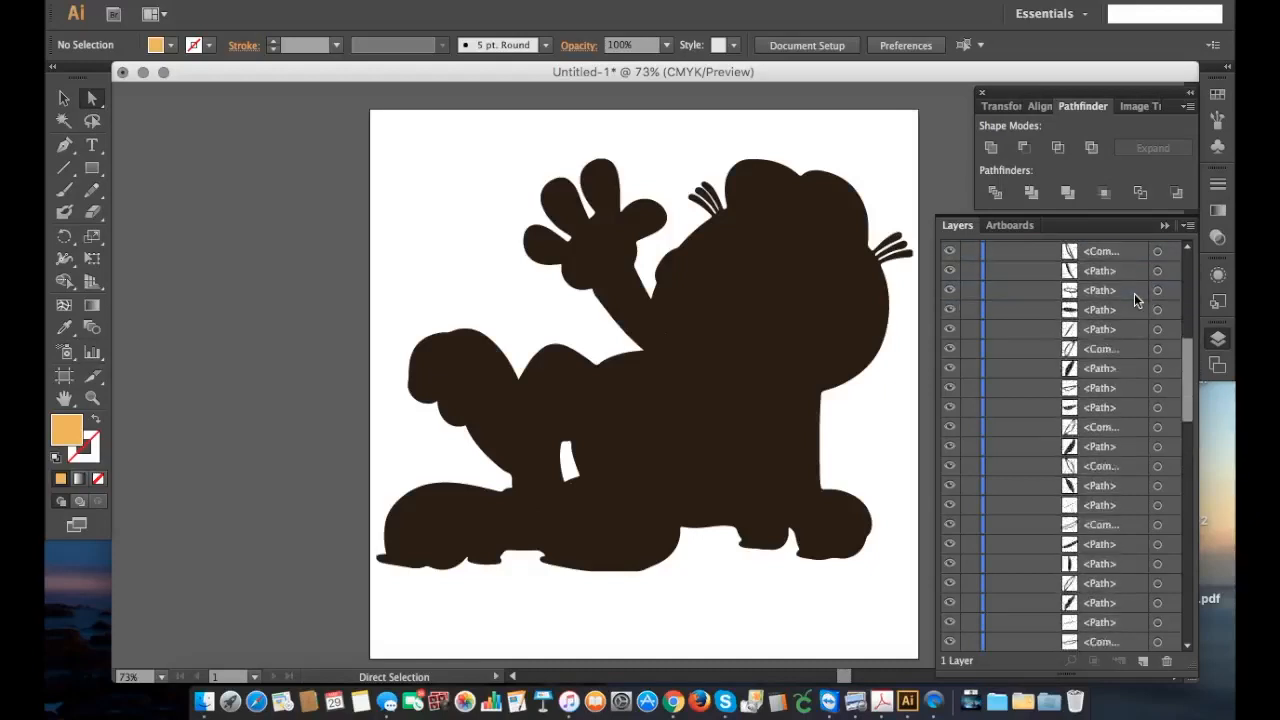
pyautogui.scroll(-5, 1134, 293)
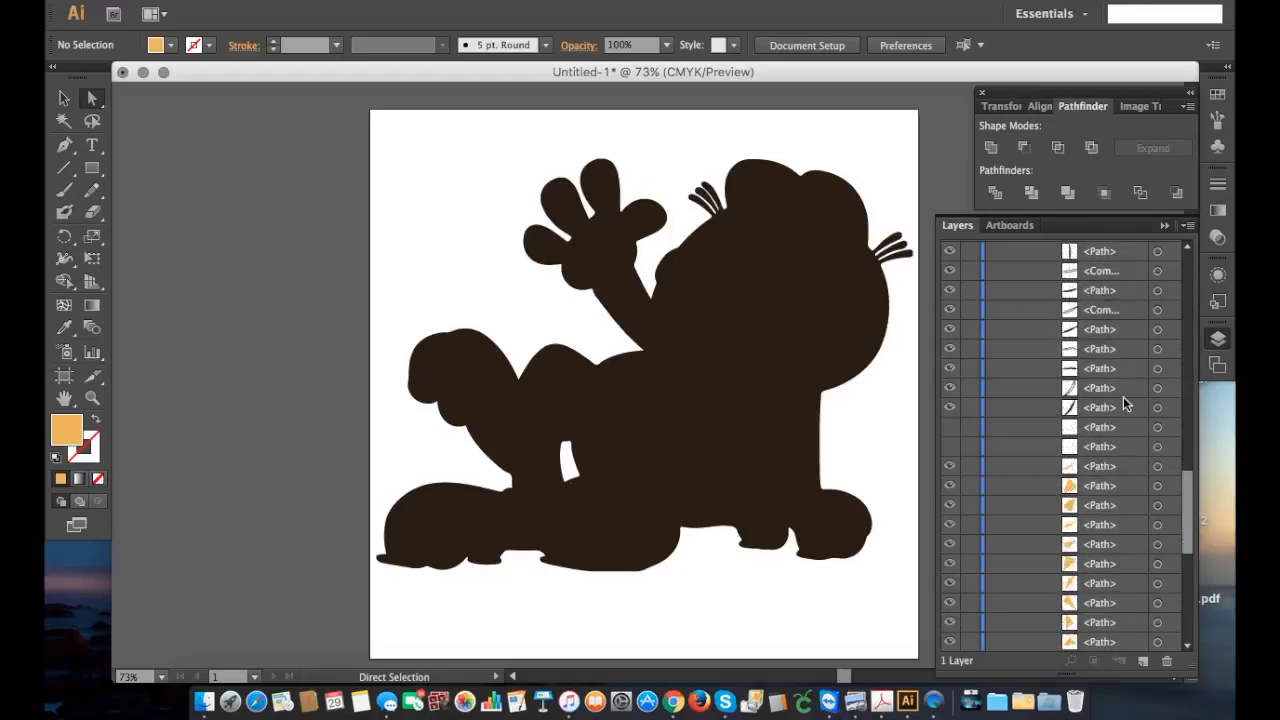
pyautogui.keyDown('shift'); pyautogui.click(1124, 407); pyautogui.keyUp('shift')
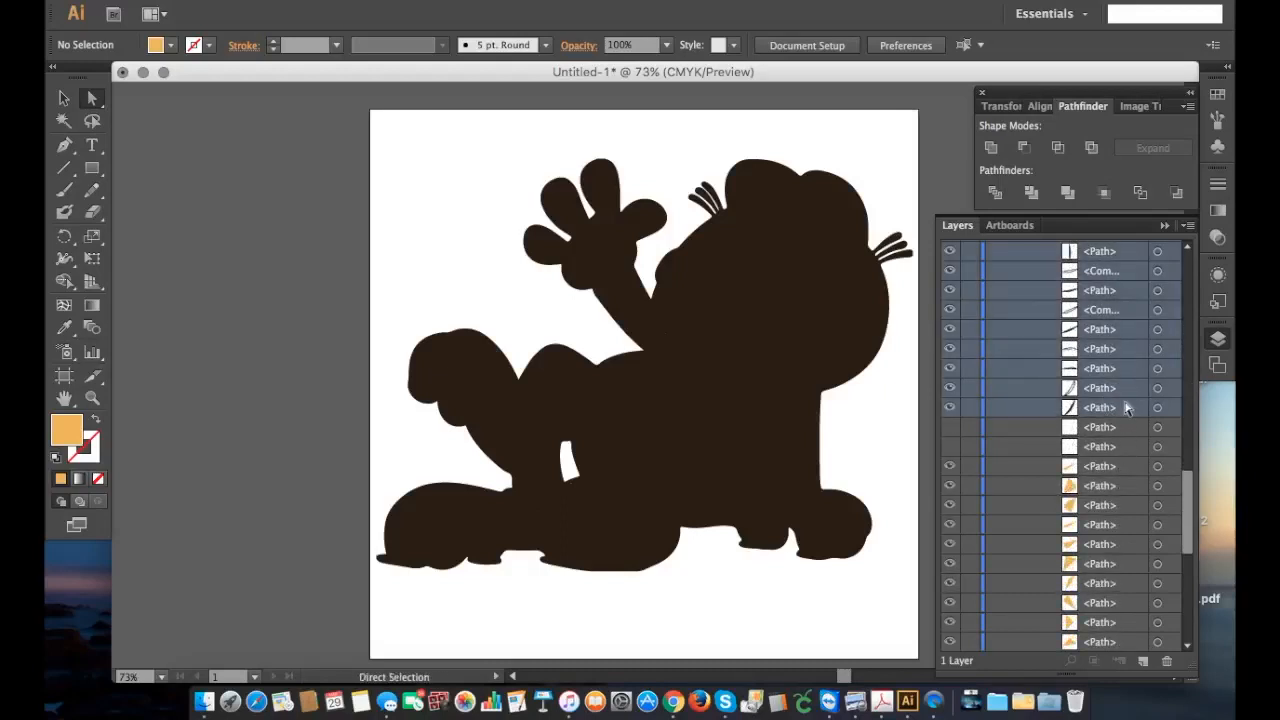
pyautogui.click(1167, 662)
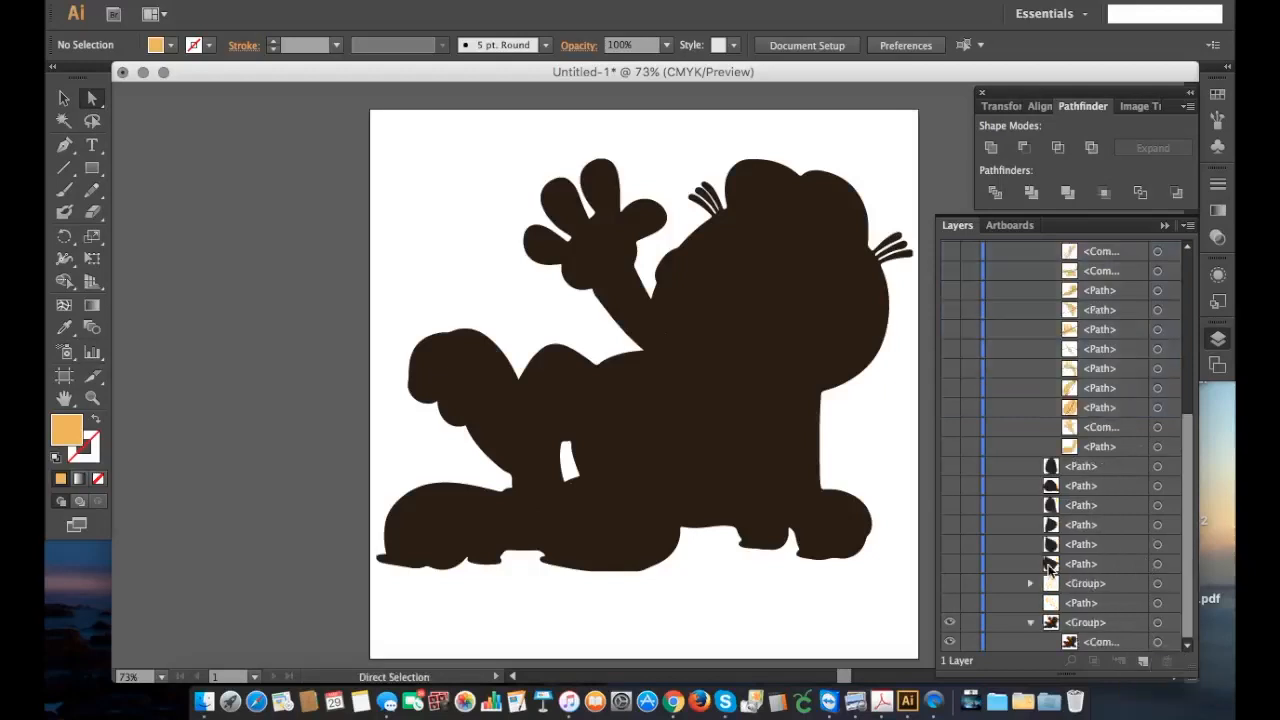
# Step: Show all the hidden orange body, limb, tail, eyelid, ear and head pieces of the divided group over the black silhouette
pyautogui.click(949, 446)
pyautogui.click(949, 427)
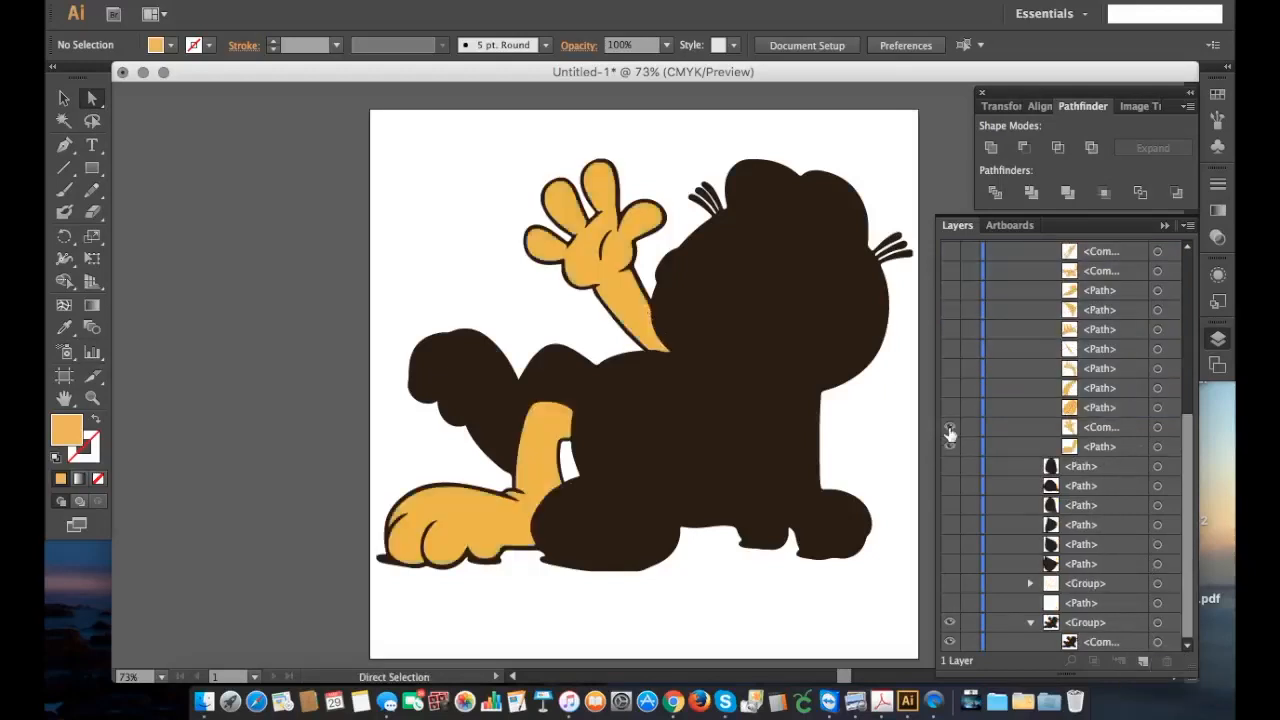
pyautogui.click(949, 407)
pyautogui.click(949, 388)
pyautogui.click(949, 368)
pyautogui.click(949, 349)
pyautogui.click(949, 329)
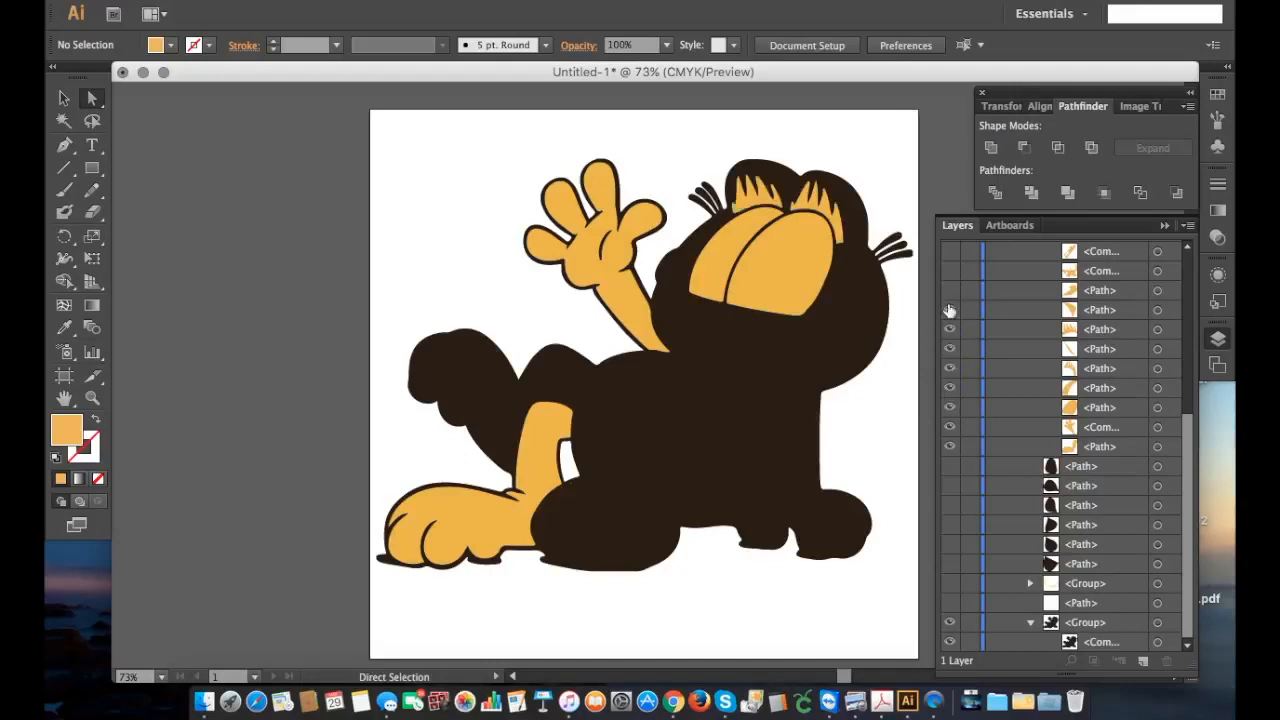
pyautogui.click(949, 310)
pyautogui.click(949, 272)
pyautogui.scroll(2, 949, 275)
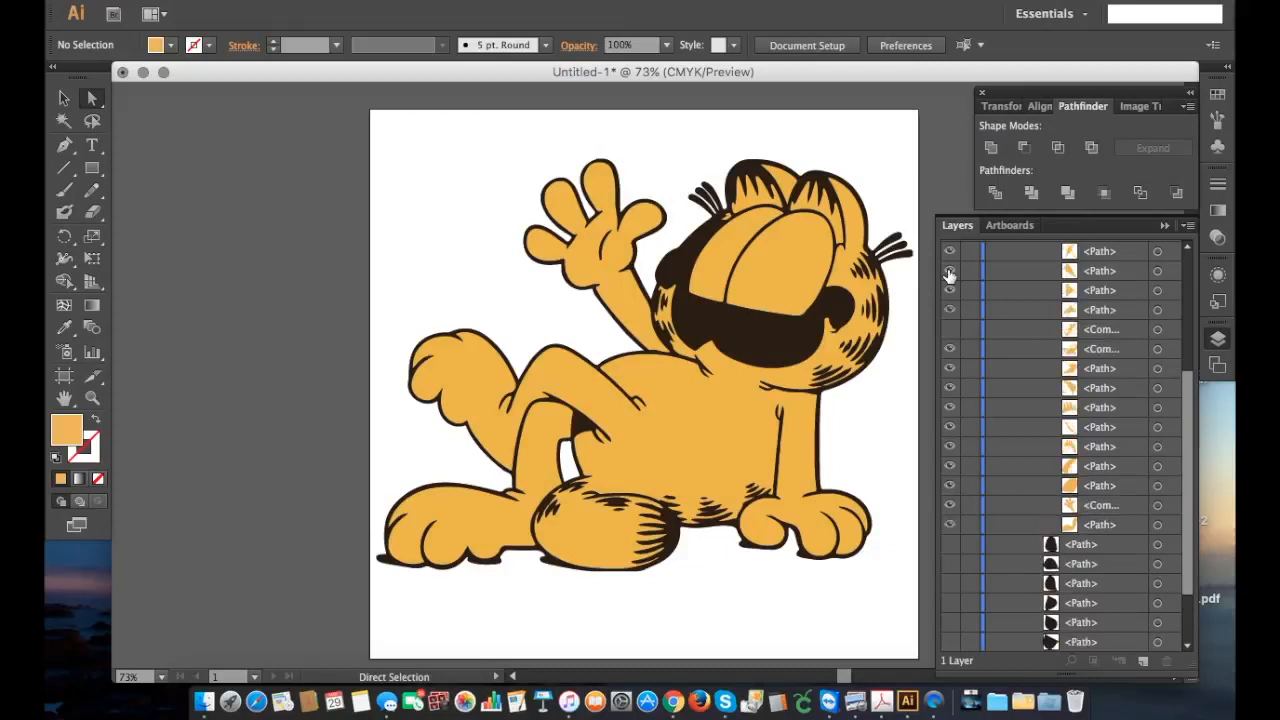
pyautogui.click(950, 330)
# Step: Show the two hidden white eye paths at the start of the divided group
pyautogui.scroll(5, 950, 332)
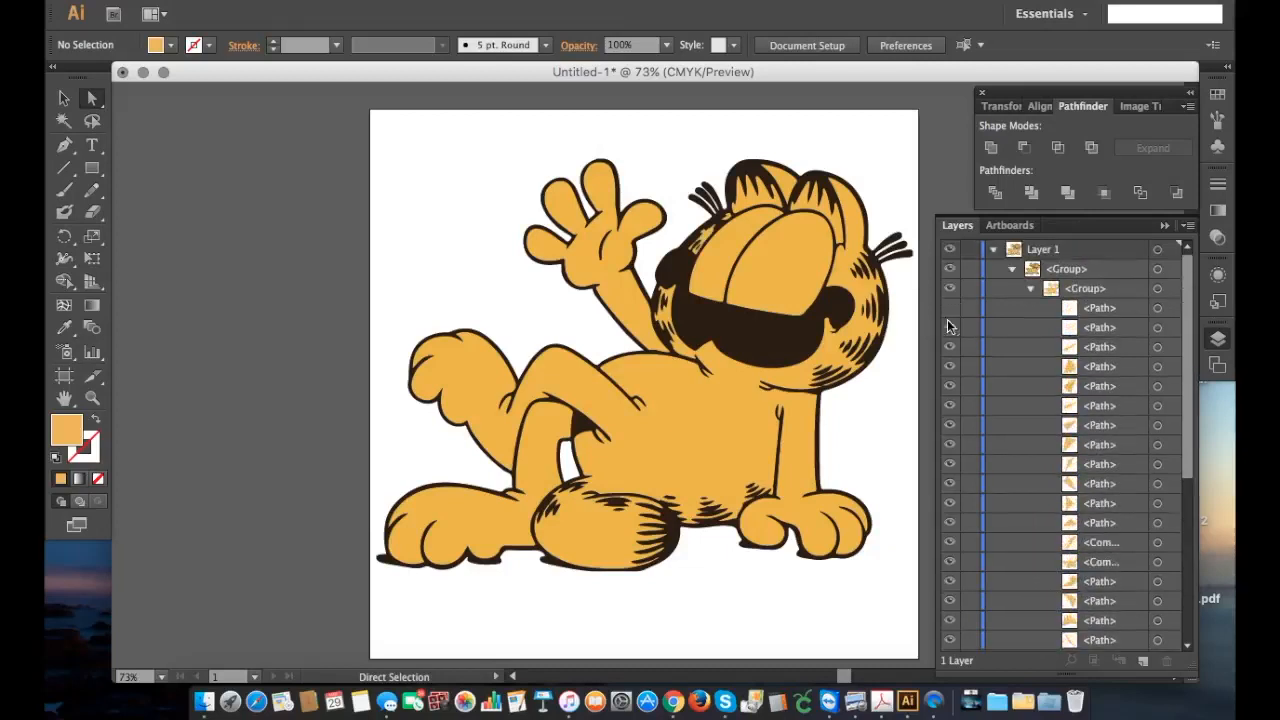
pyautogui.click(949, 327)
pyautogui.click(949, 307)
pyautogui.scroll(-5, 950, 310)
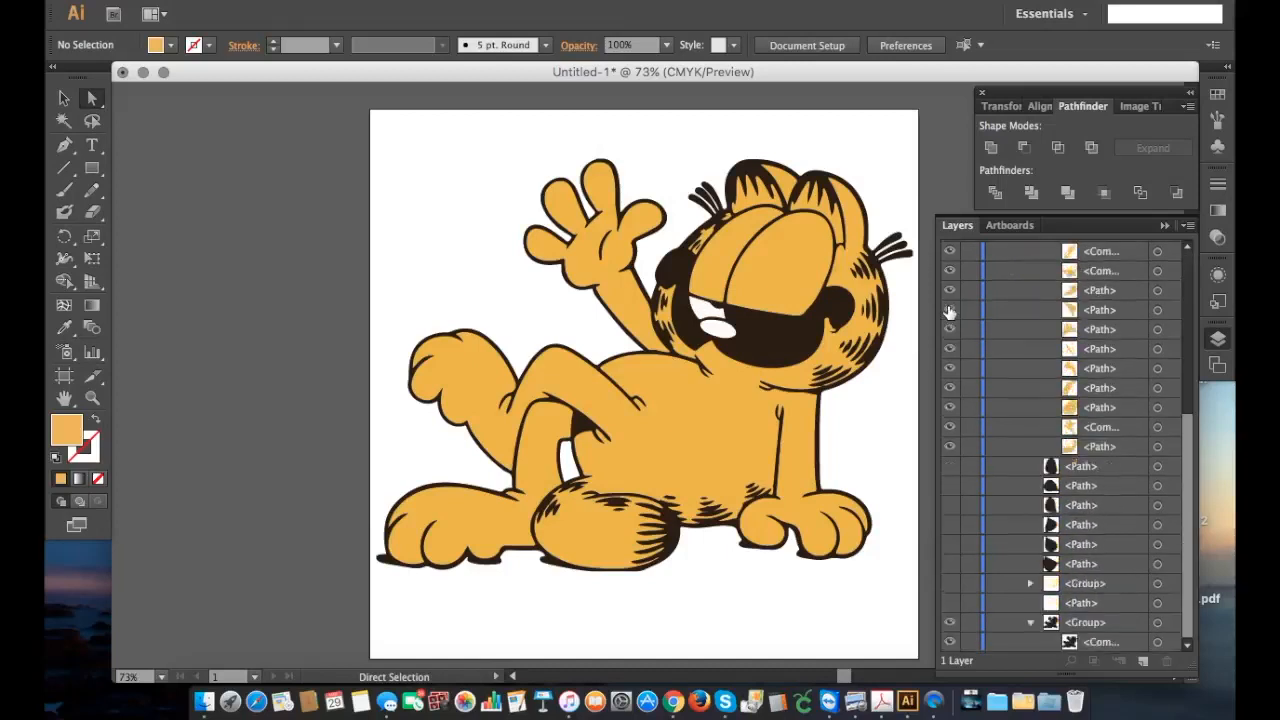
# Step: Show the hidden white path, the pale yellow muzzle group and the small black cheek-dot paths listed below the orange pieces
pyautogui.click(952, 604)
pyautogui.click(950, 584)
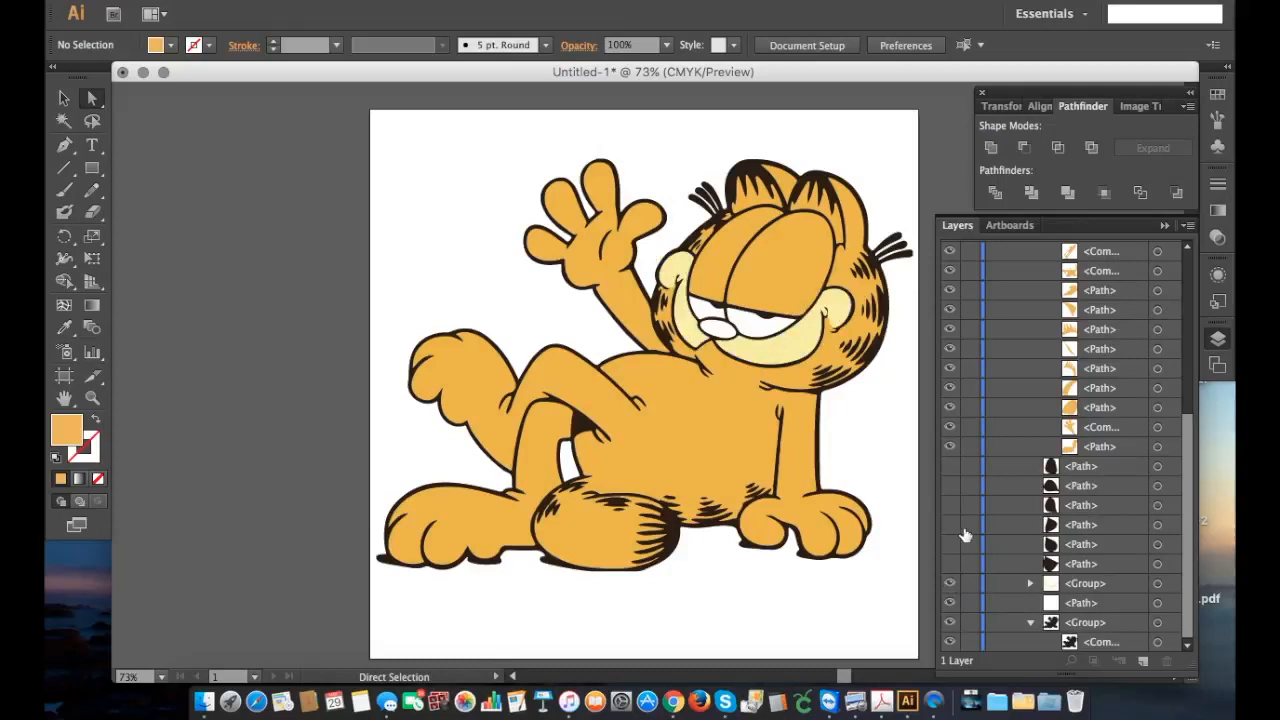
pyautogui.click(950, 467)
pyautogui.click(950, 485)
pyautogui.click(950, 505)
# Step: Select the whole Garfield artwork and ungroup it repeatedly until its nested groups are separate paths directly in Layer 1
pyautogui.scroll(10, 1065, 568)
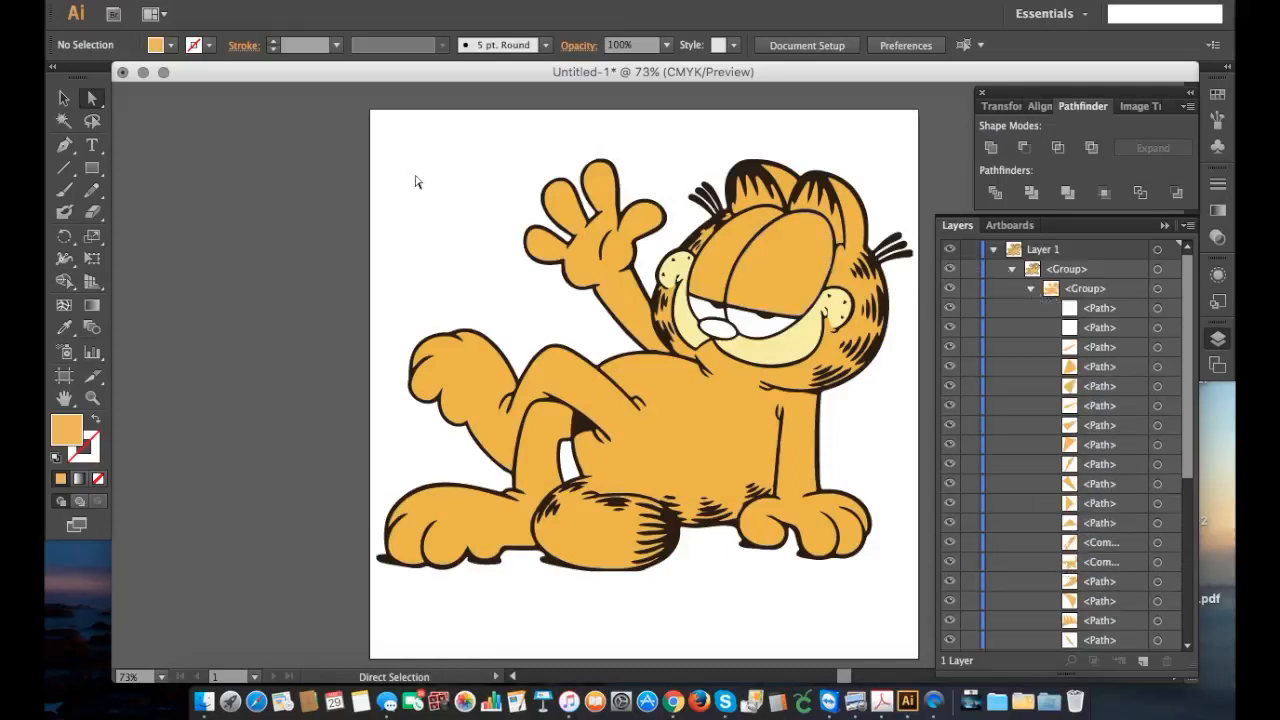
pyautogui.click(375, 123)
pyautogui.moveTo(375, 123); pyautogui.dragTo(921, 620)
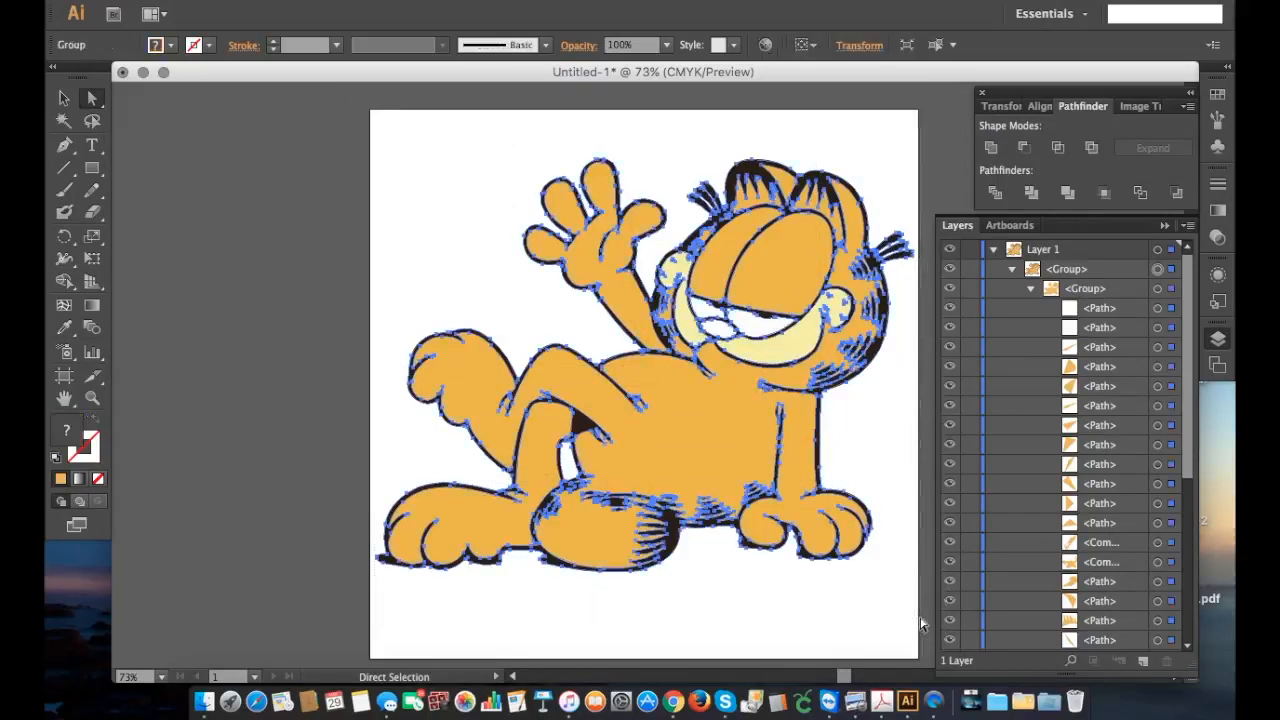
pyautogui.click(282, 9)
pyautogui.click(286, 71)
pyautogui.click(272, 6)
pyautogui.click(288, 71)
pyautogui.click(272, 6)
pyautogui.click(200, 238)
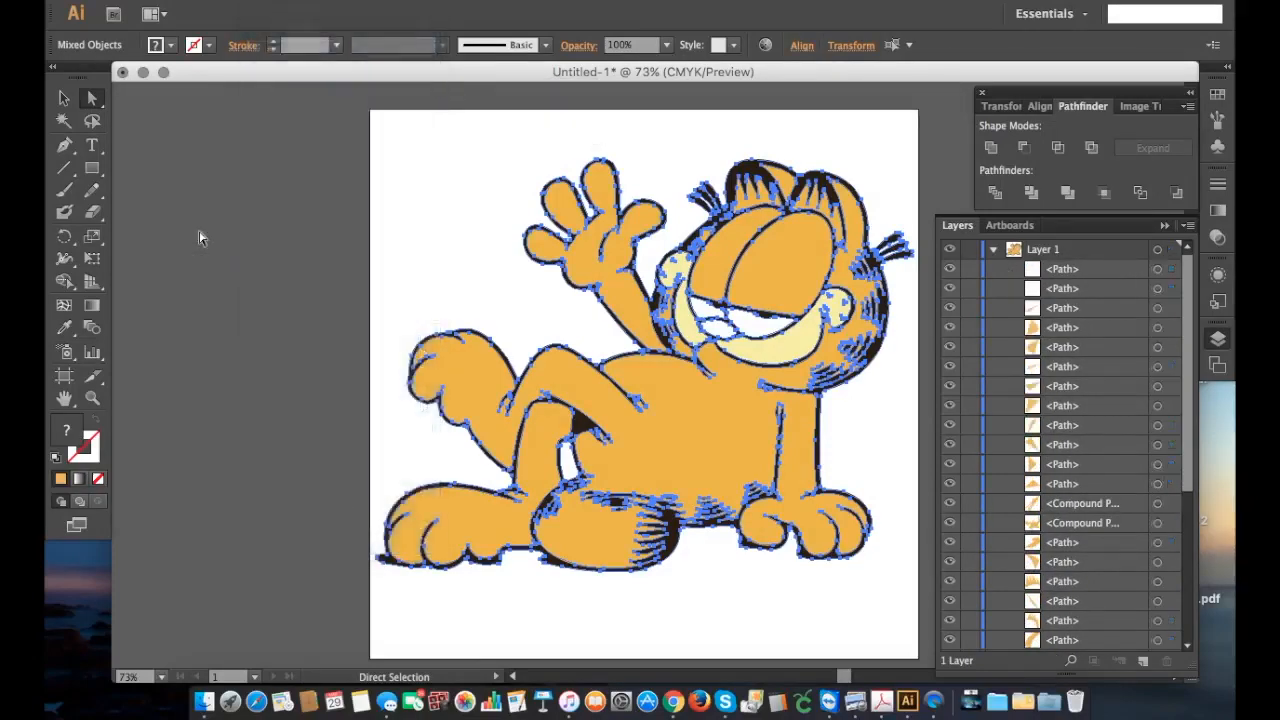
# Step: Reselect all the separate Garfield paths, combine them into a single group in Layer 1, and deselect the artwork
pyautogui.click(200, 238)
pyautogui.moveTo(352, 96); pyautogui.dragTo(918, 610)
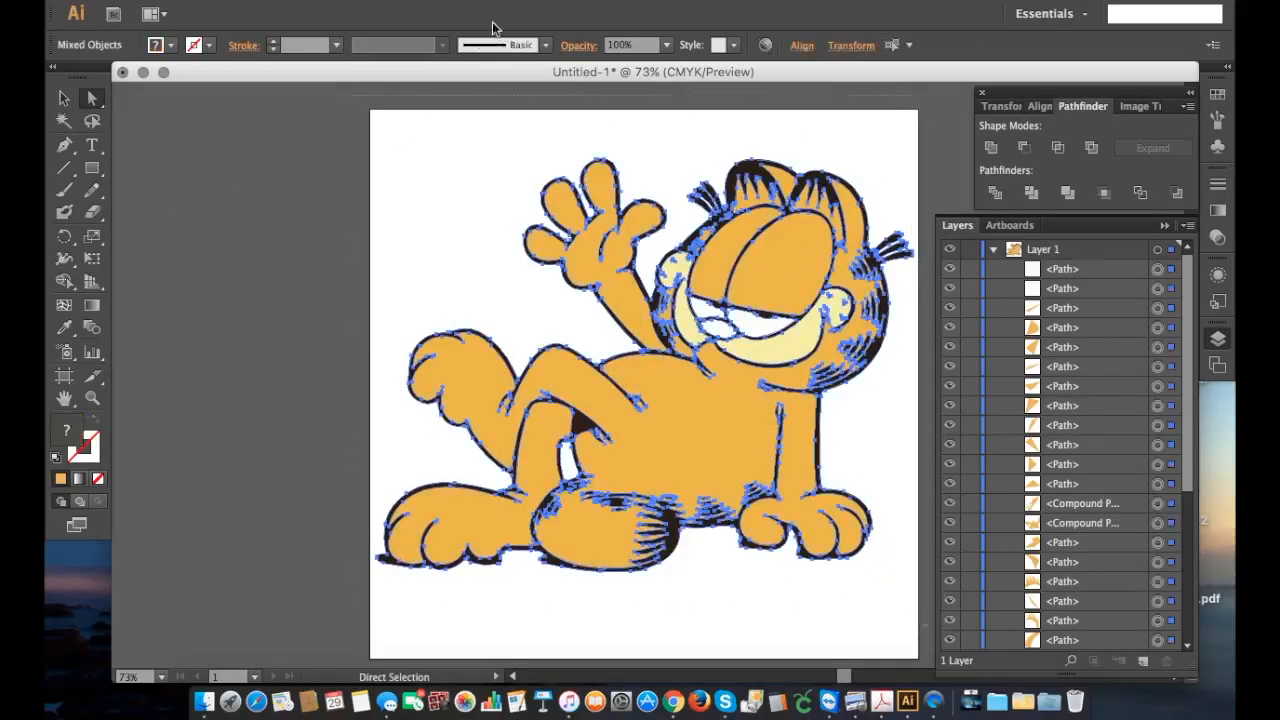
pyautogui.click(286, 4)
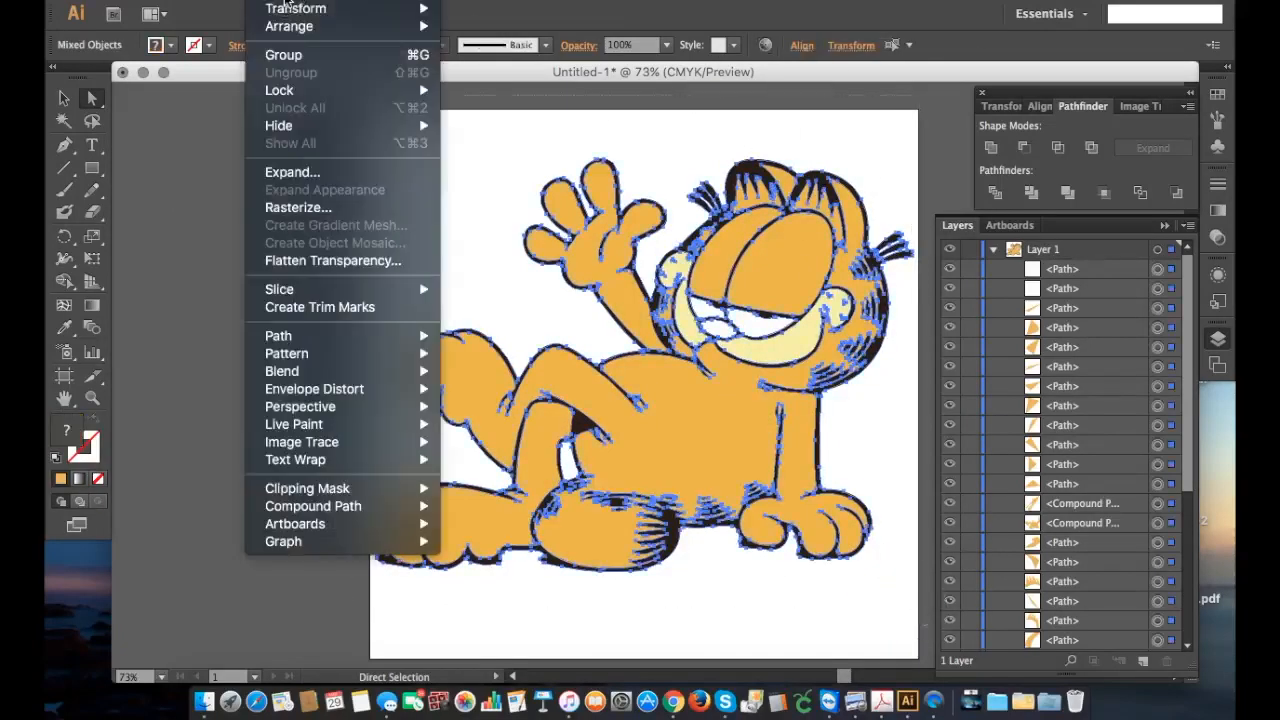
pyautogui.click(276, 62)
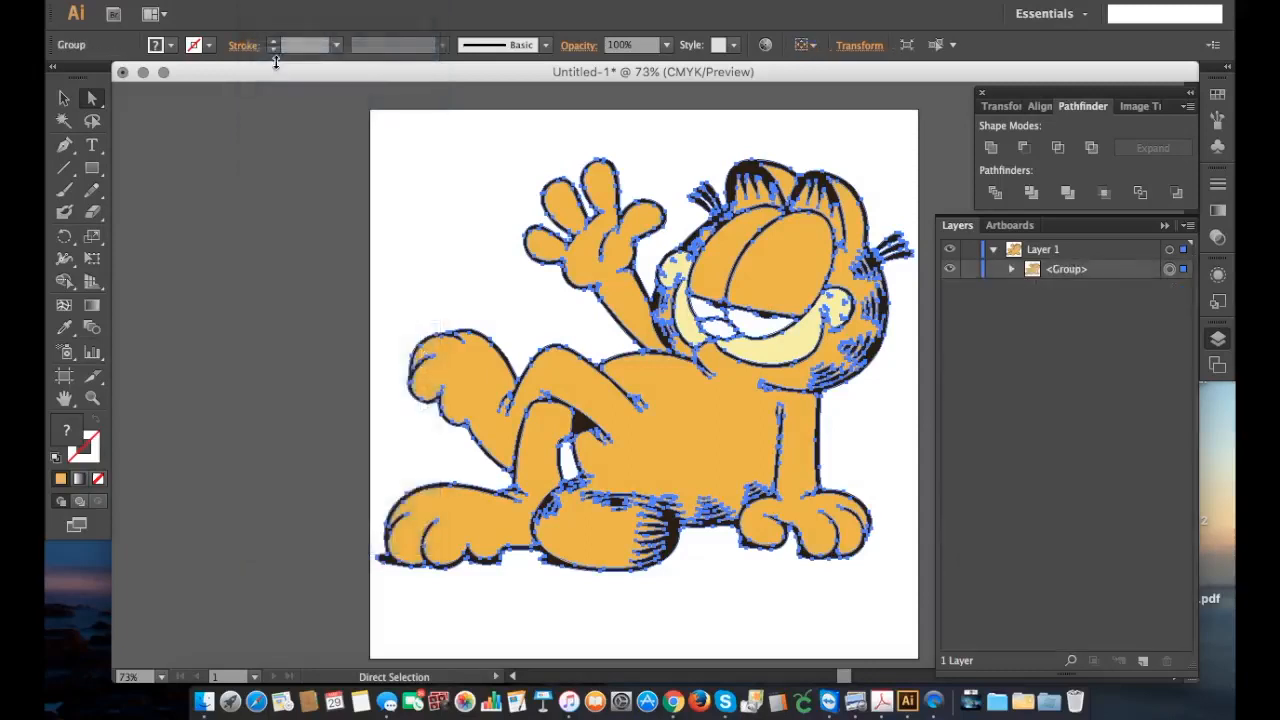
pyautogui.click(457, 224)
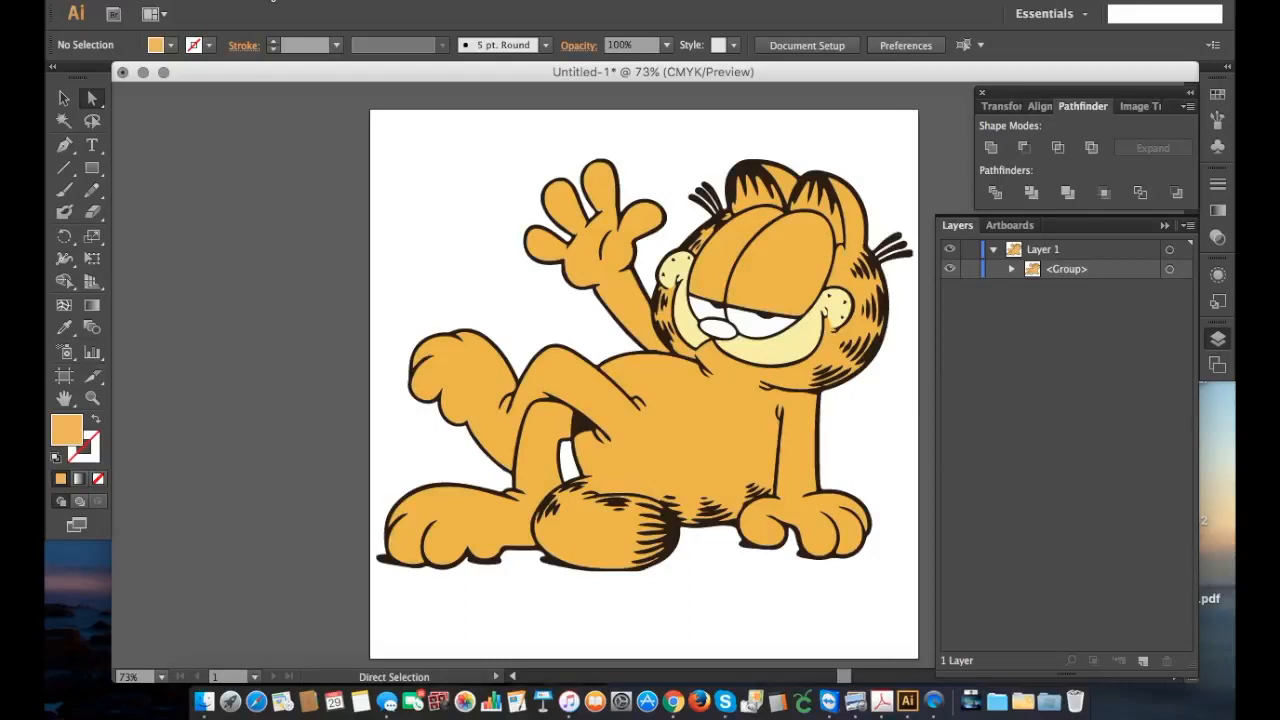
pyautogui.click(272, 2)
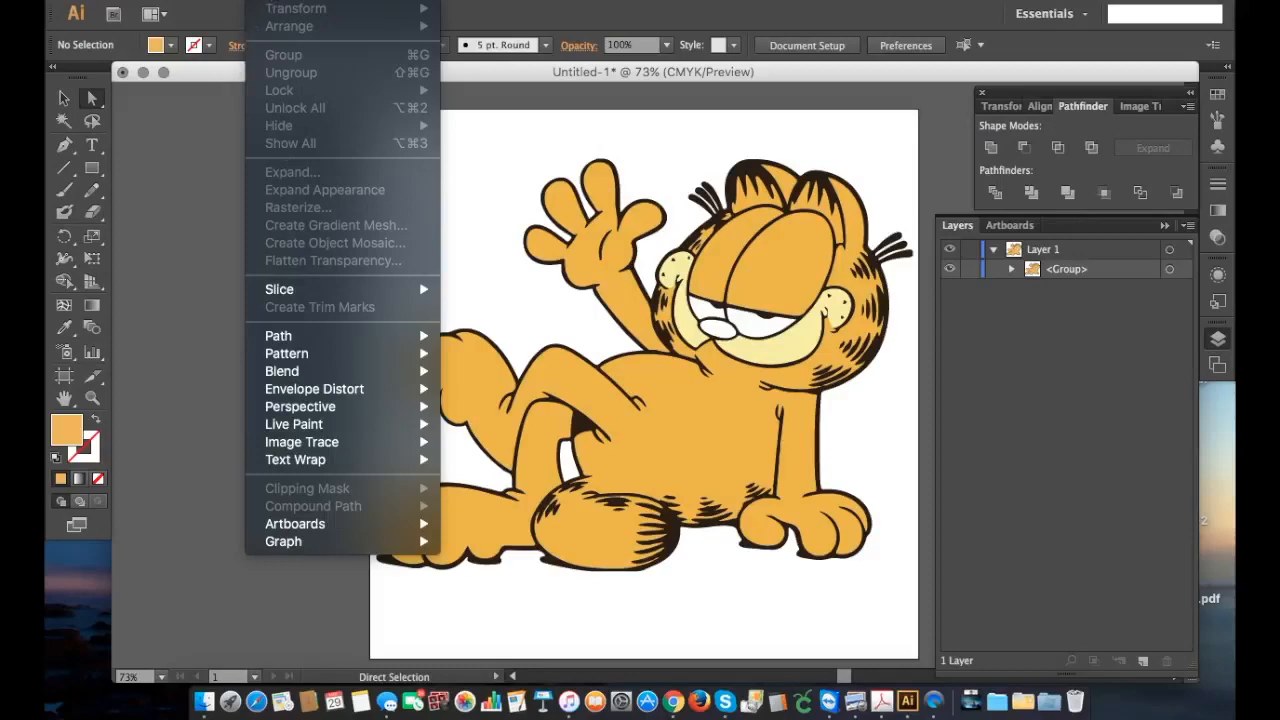
pyautogui.moveTo(495, 4)
pyautogui.moveTo(545, 2)
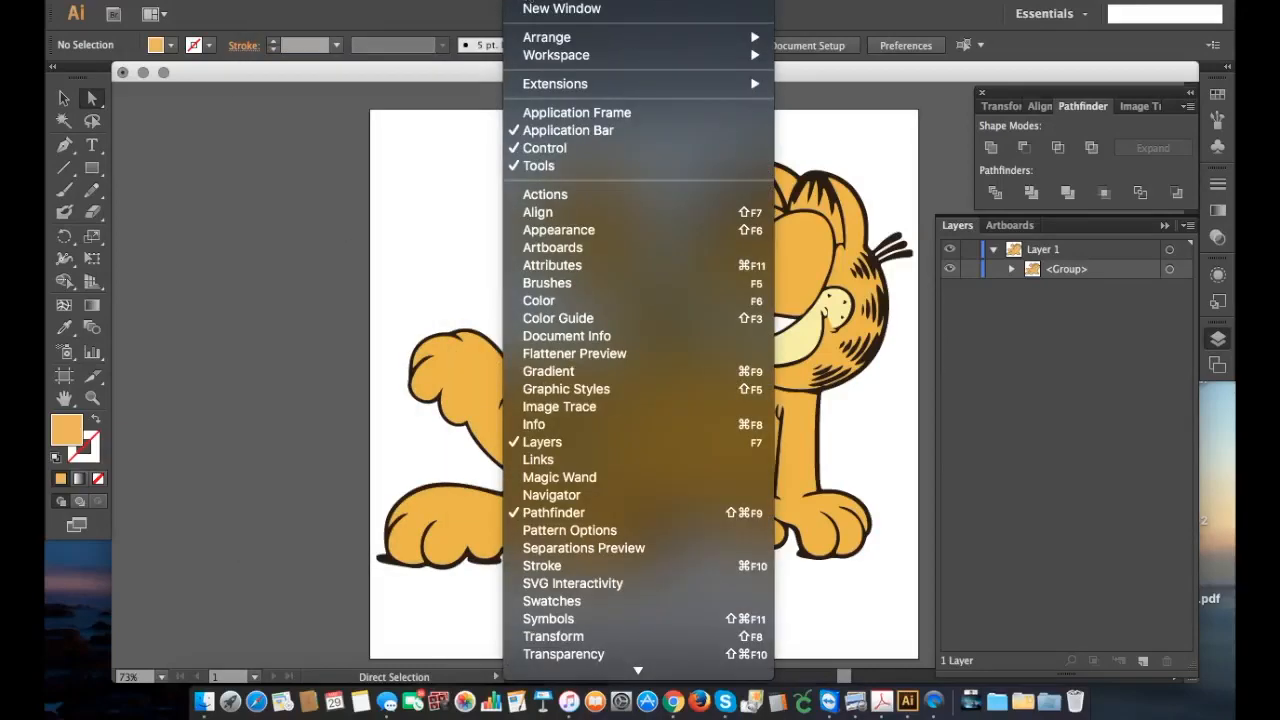
pyautogui.click(333, 227)
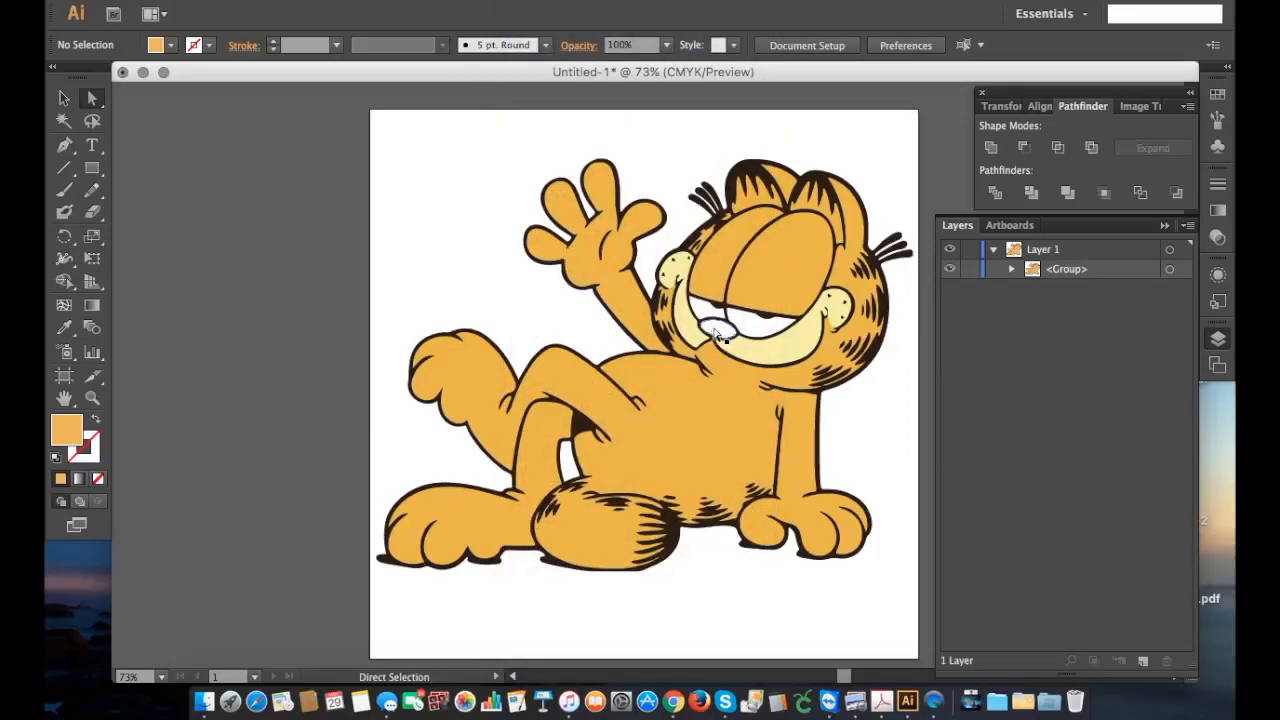
# Step: Recolour Garfield's white nose with a soft pink fill and deselect it
pyautogui.click(716, 334)
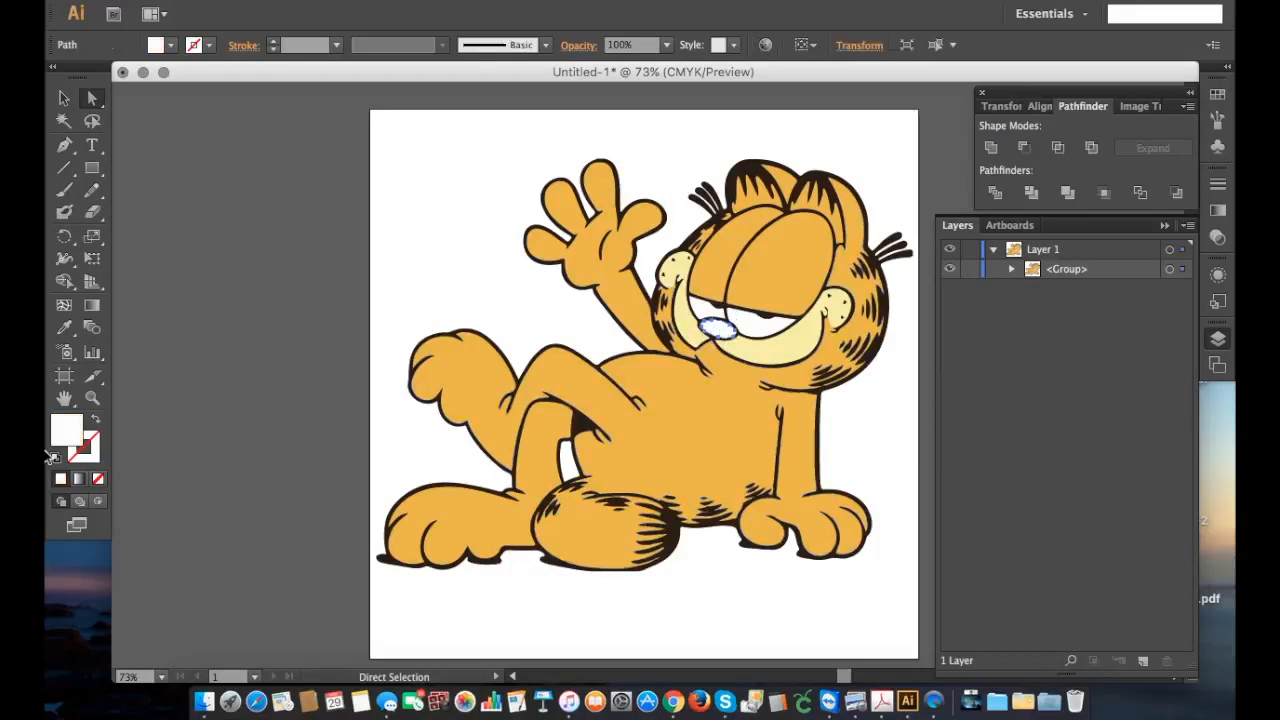
pyautogui.doubleClick(74, 438)
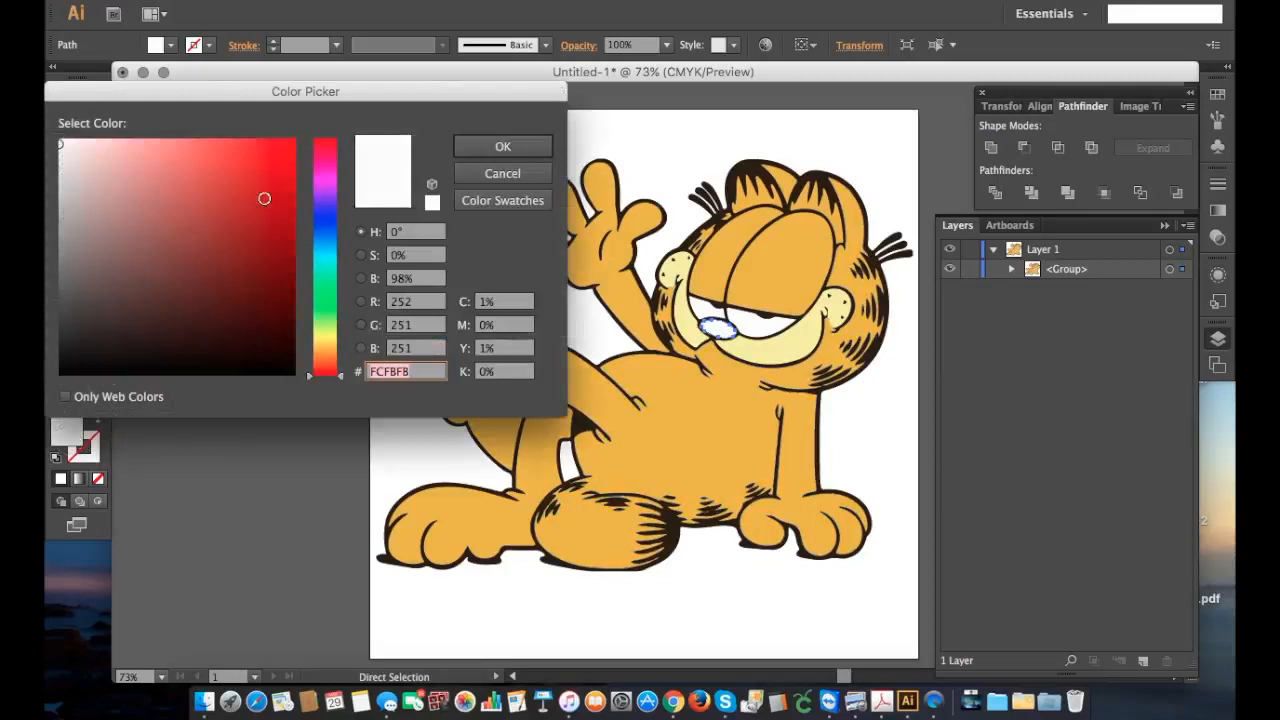
pyautogui.click(128, 186)
pyautogui.click(502, 146)
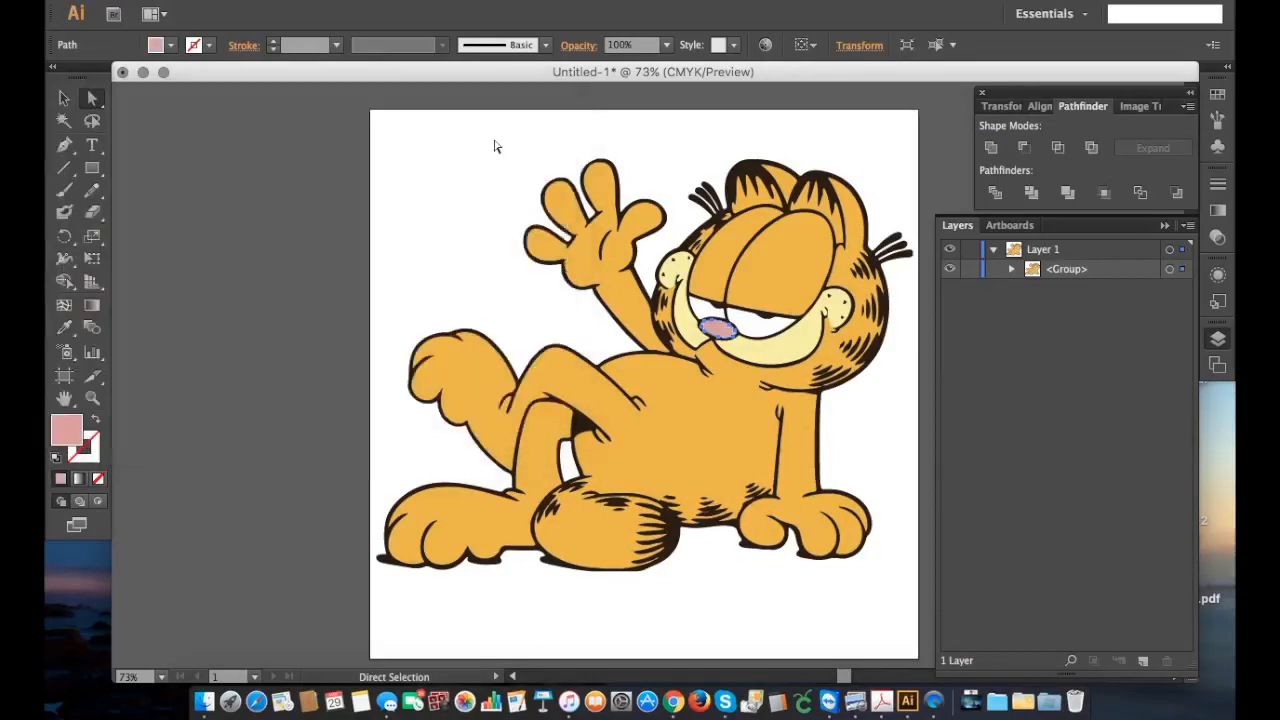
pyautogui.click(441, 226)
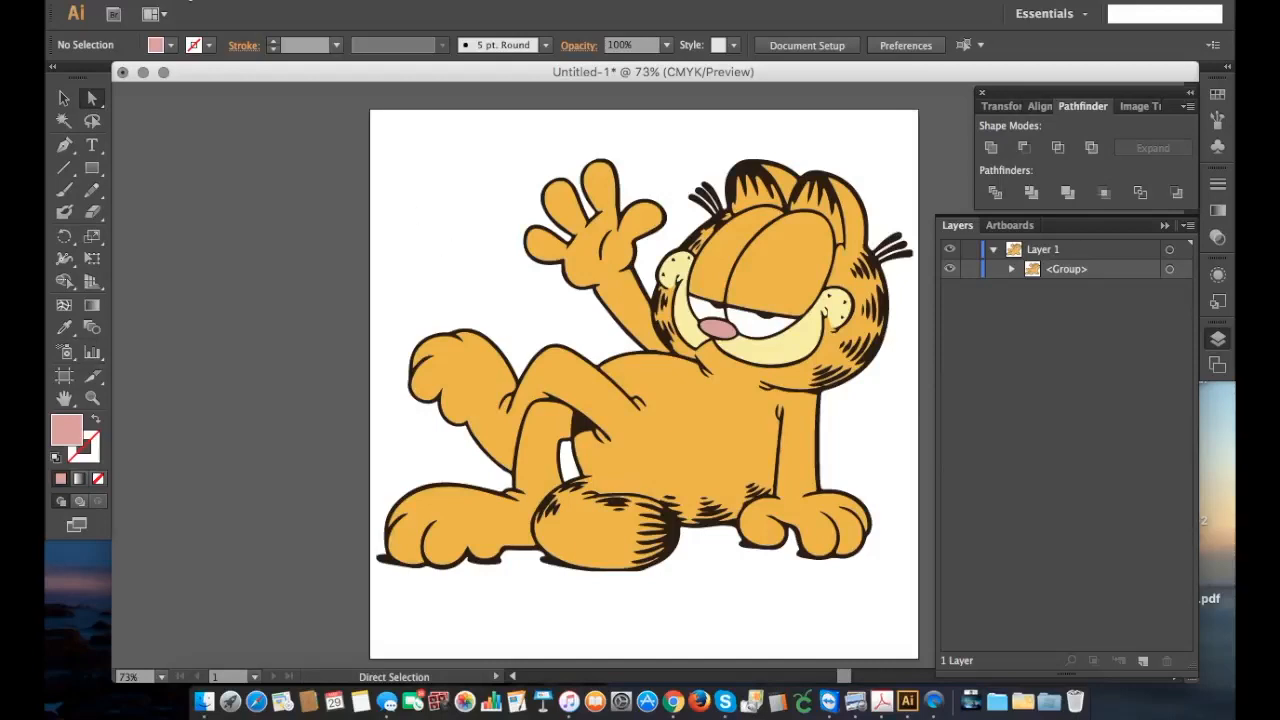
# Step: Start saving a copy of the document in the Layer Tutorial folder with SVG (svg) as the format
pyautogui.click(186, 1)
pyautogui.click(209, 143)
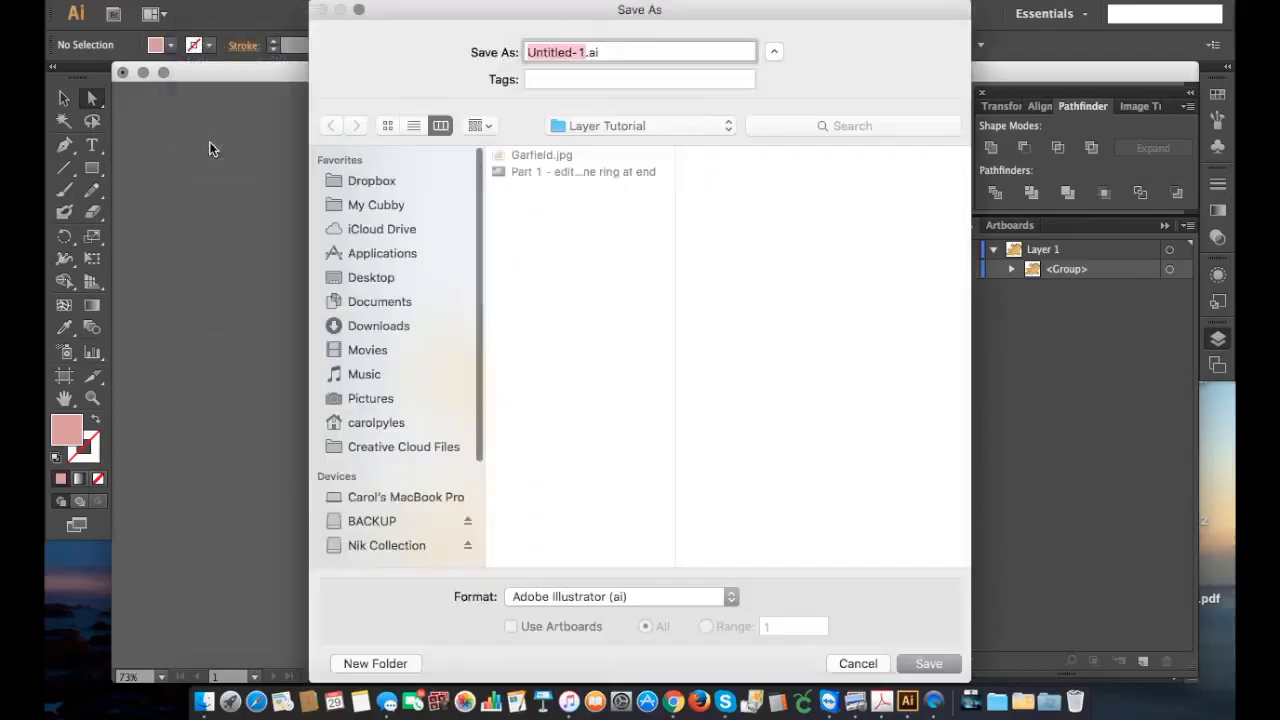
pyautogui.click(630, 596)
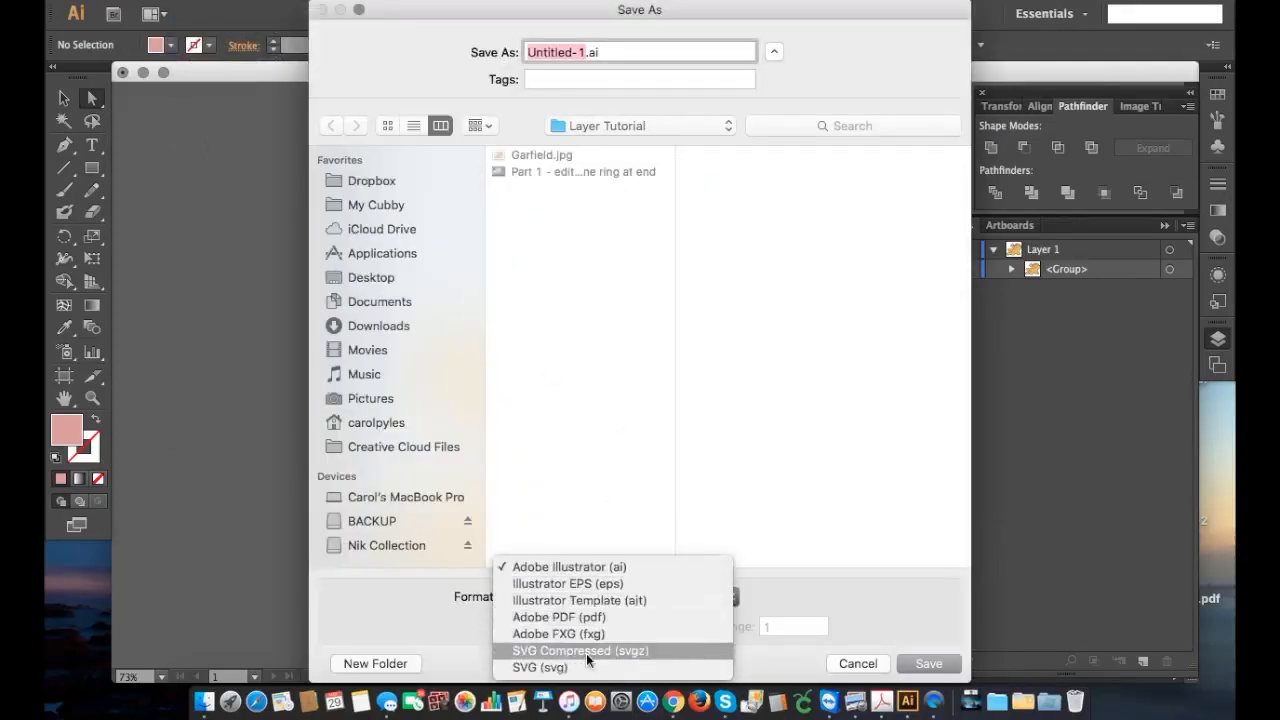
pyautogui.click(583, 664)
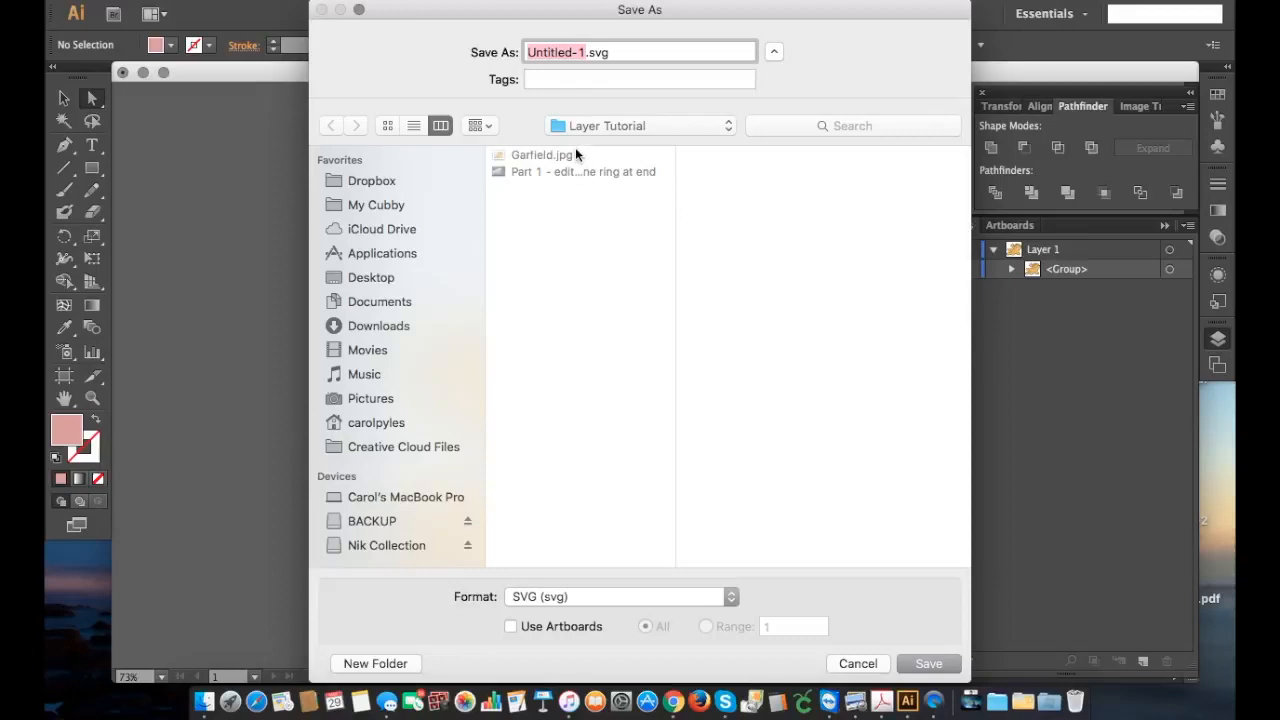
# Step: Name the file Garfield and save it, accepting the SVG 1.1 profile and the other default SVG options
pyautogui.write('Garfiled')
pyautogui.press('BackSpace')
pyautogui.press('BackSpace')
pyautogui.press('BackSpace')
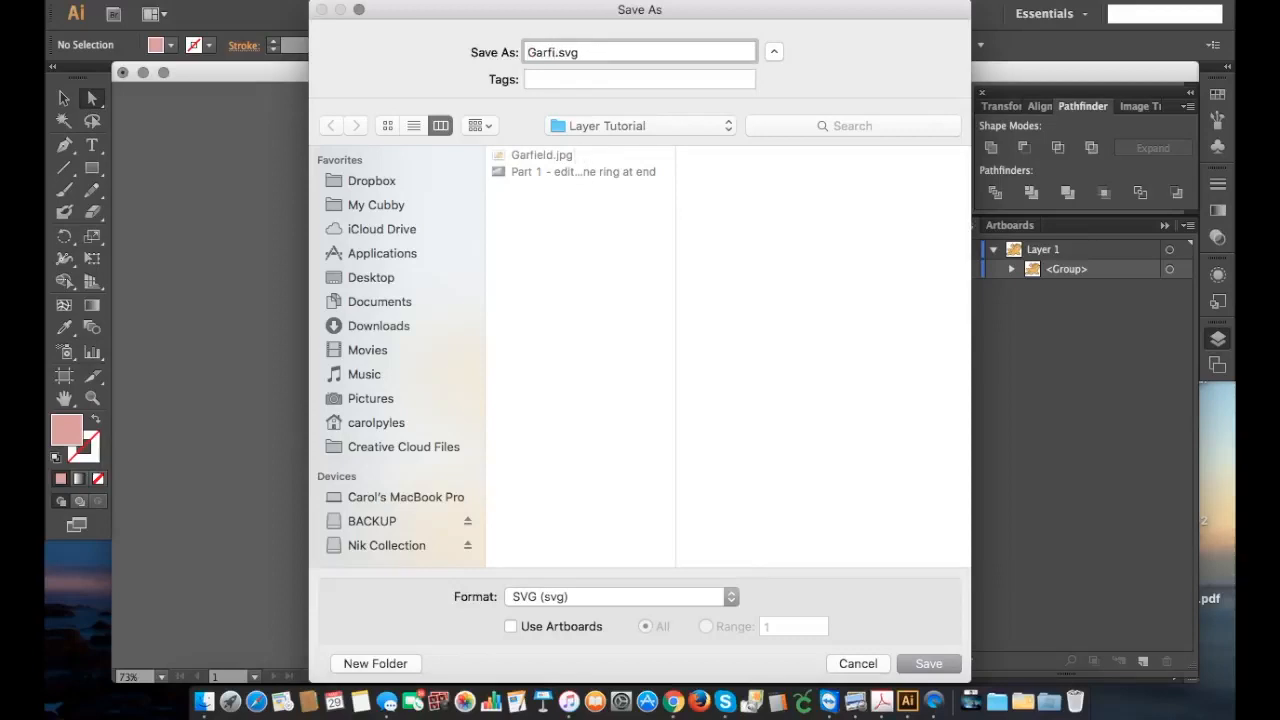
pyautogui.write('eild')
pyautogui.press('BackSpace')
pyautogui.press('BackSpace')
pyautogui.press('BackSpace')
pyautogui.press('BackSpace')
pyautogui.write('ield')
pyautogui.click(939, 661)
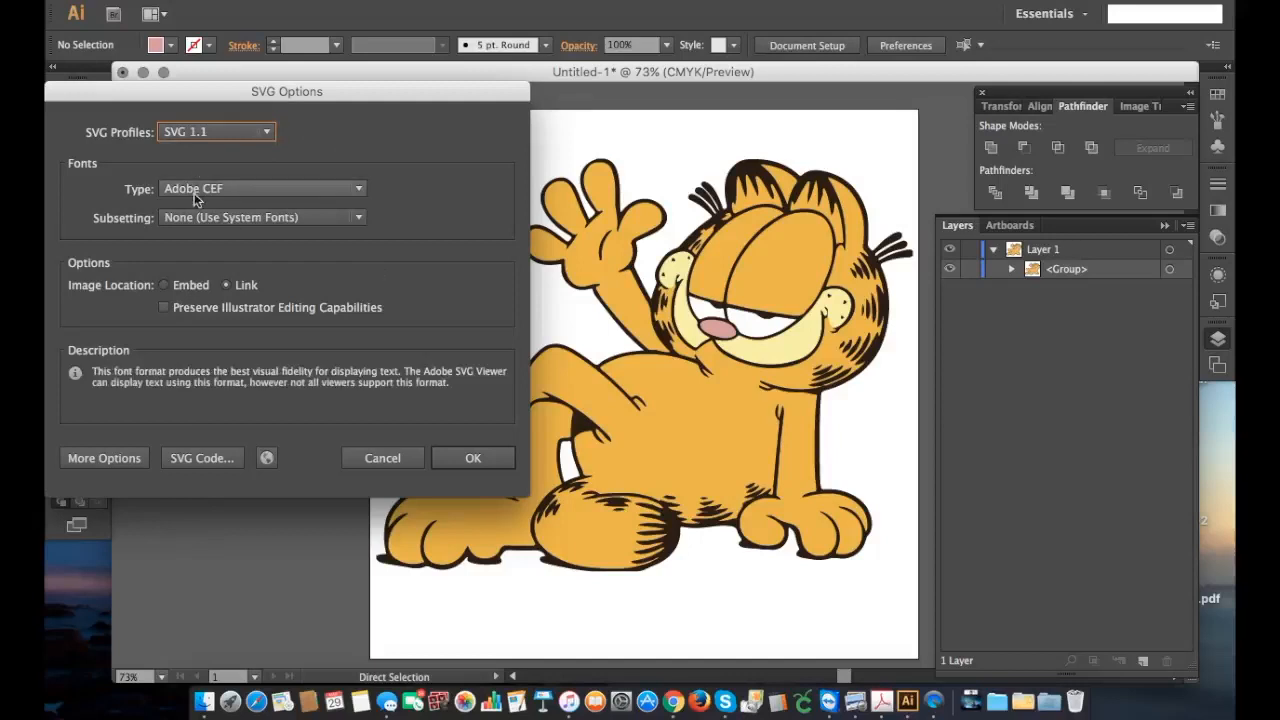
pyautogui.click(470, 460)
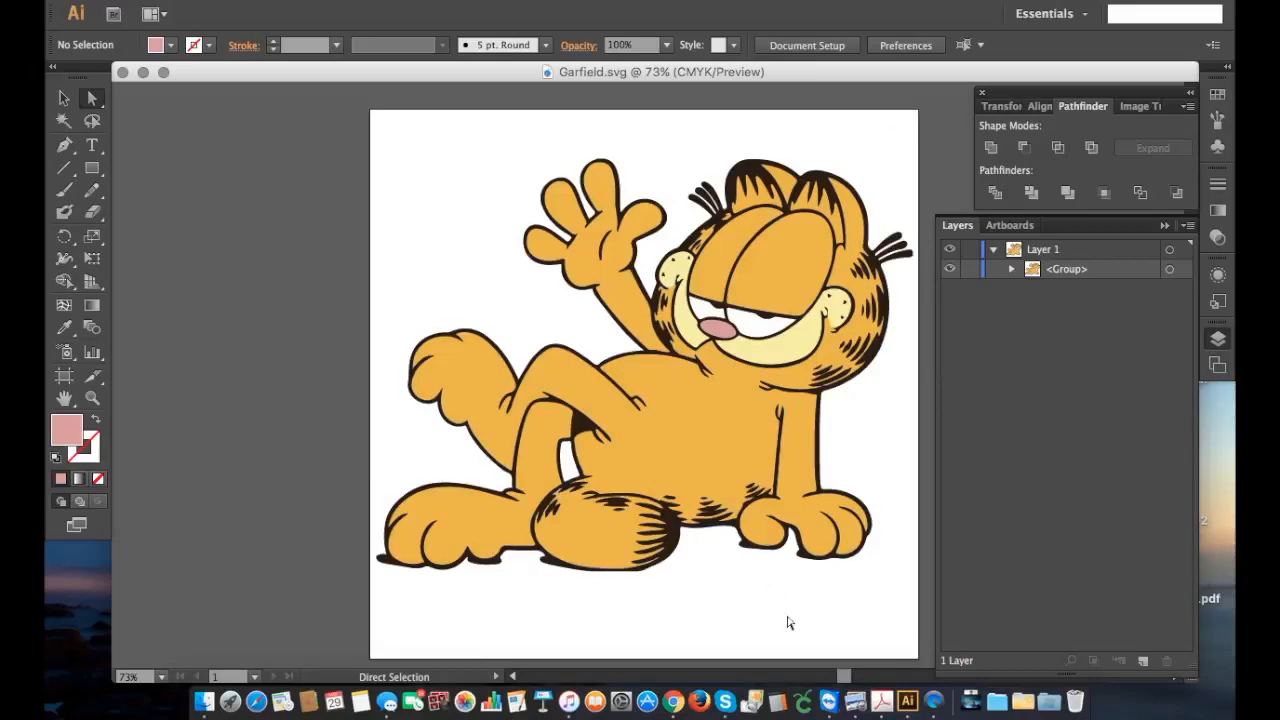
# Step: Switch to Chrome and open the Cricut Design Space canvas at us.cricut.com/design/#/canvas
pyautogui.click(675, 703)
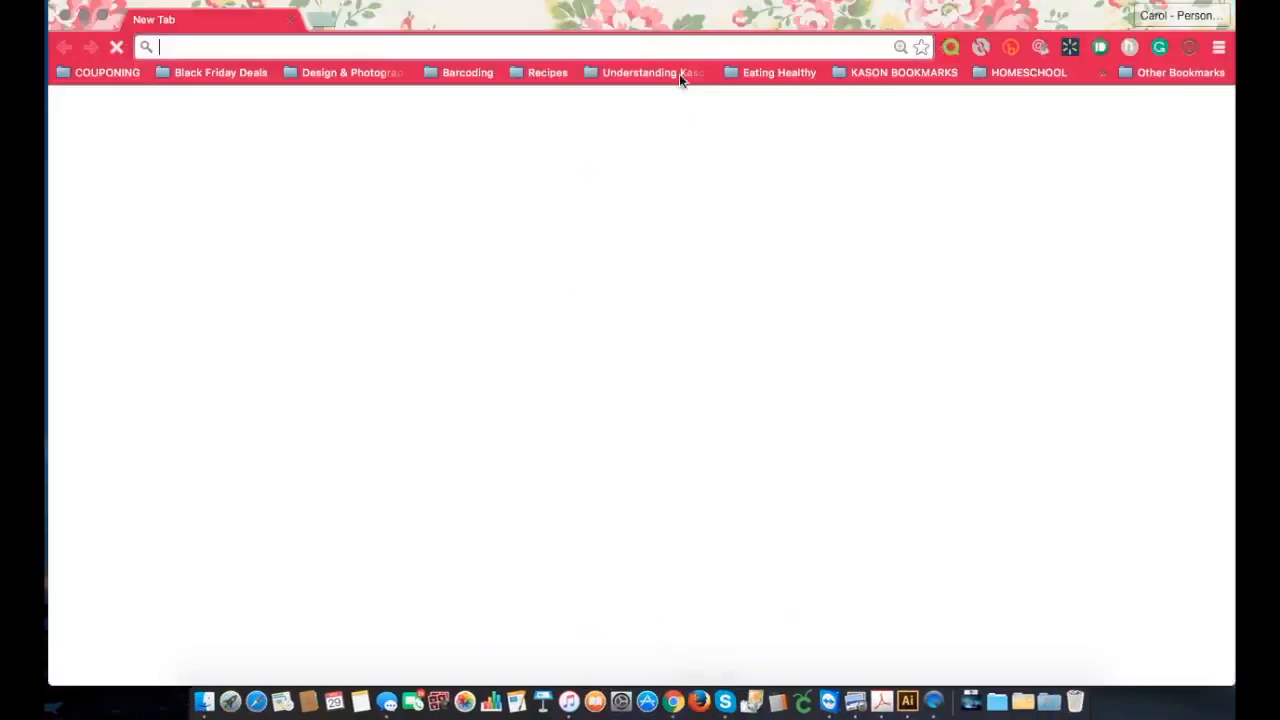
pyautogui.write('cricut.com')
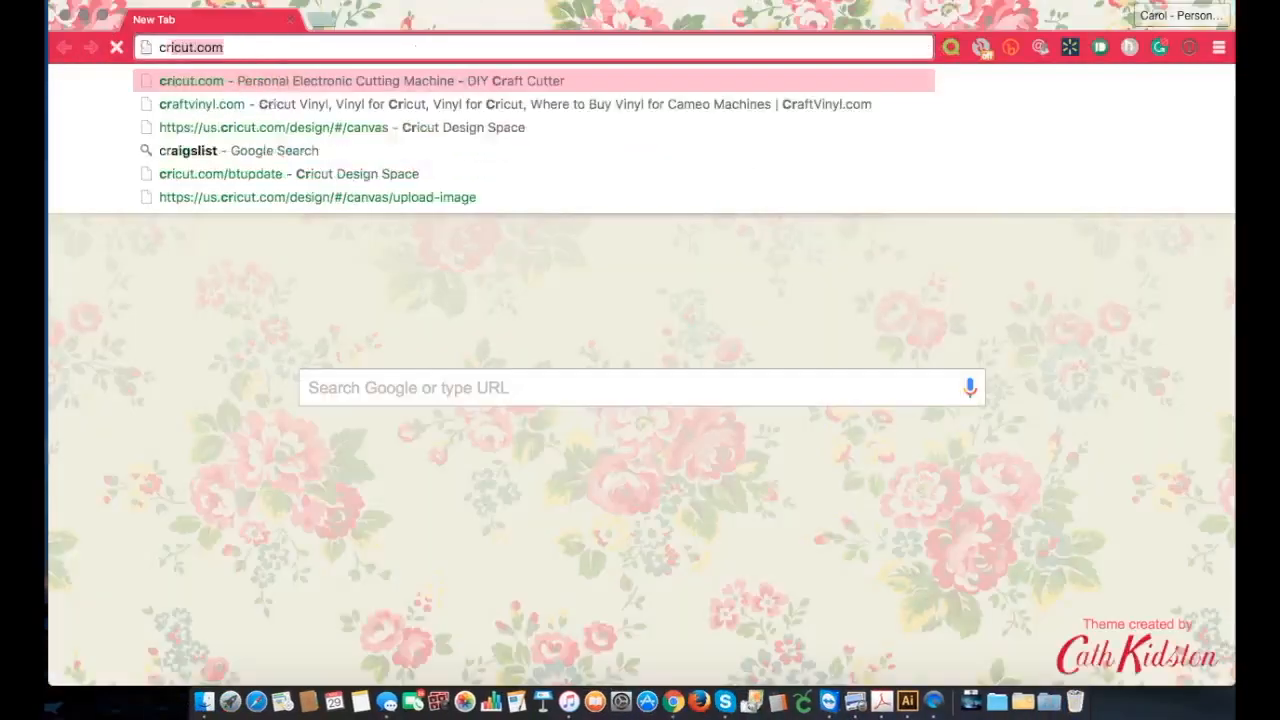
pyautogui.press('Down')
pyautogui.press('Return')
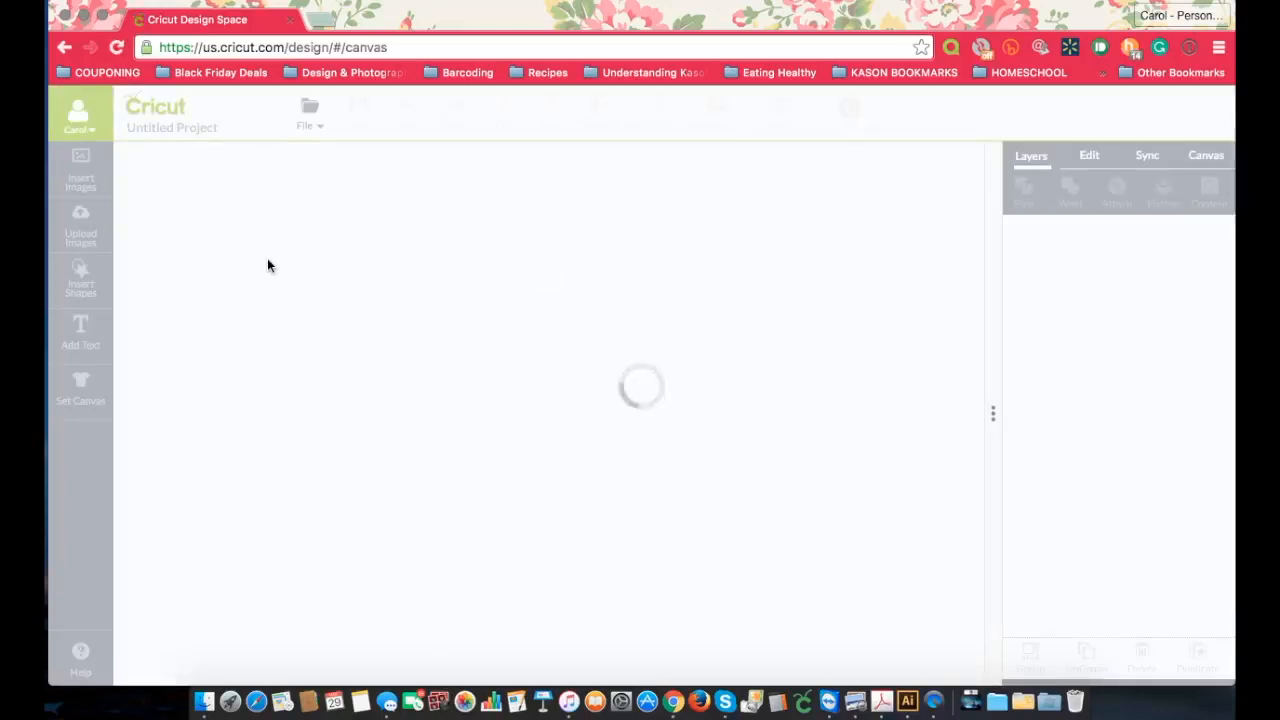
# Step: Upload Garfield.svg from the Layer Tutorial folder on the Desktop as a new image
pyautogui.click(78, 238)
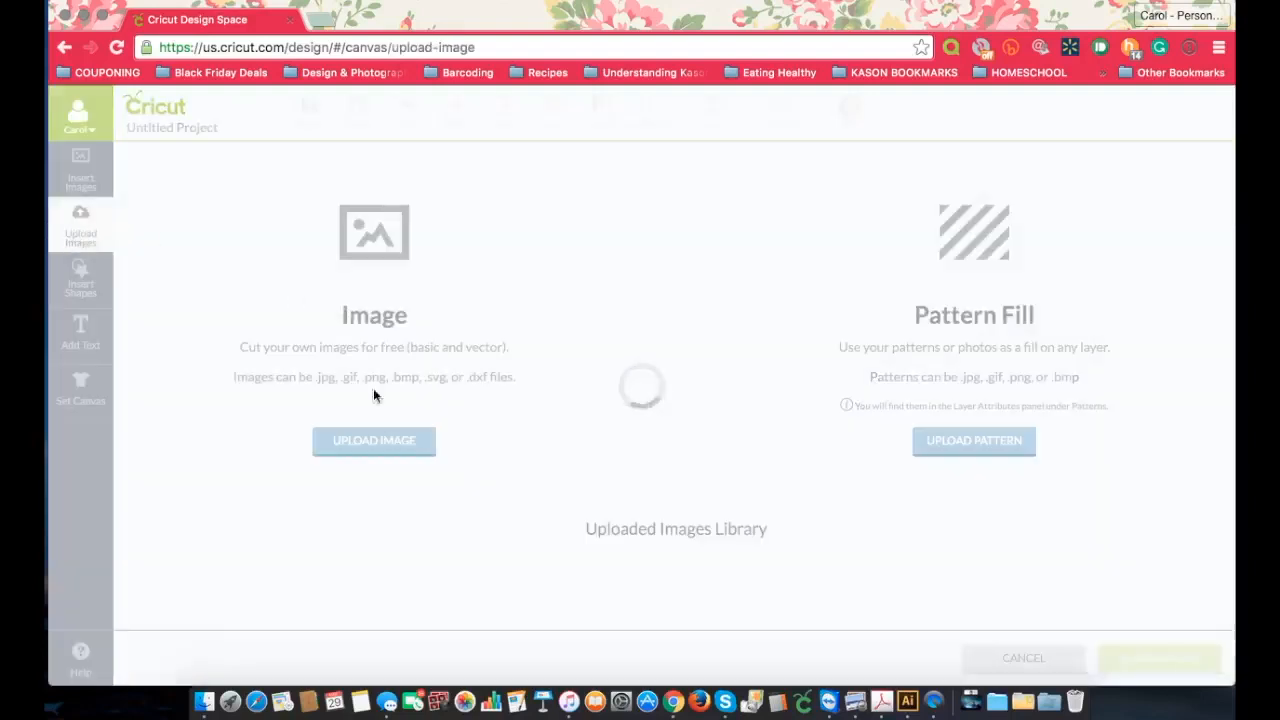
pyautogui.click(399, 447)
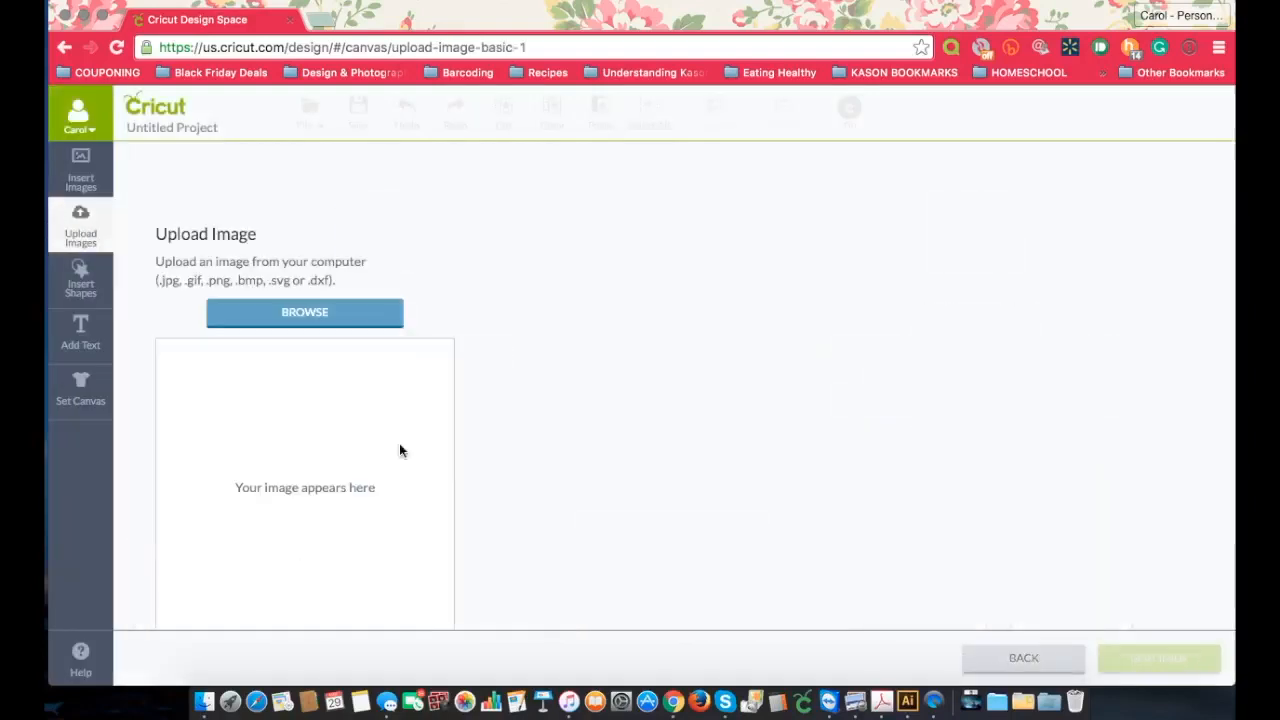
pyautogui.click(344, 306)
pyautogui.click(370, 252)
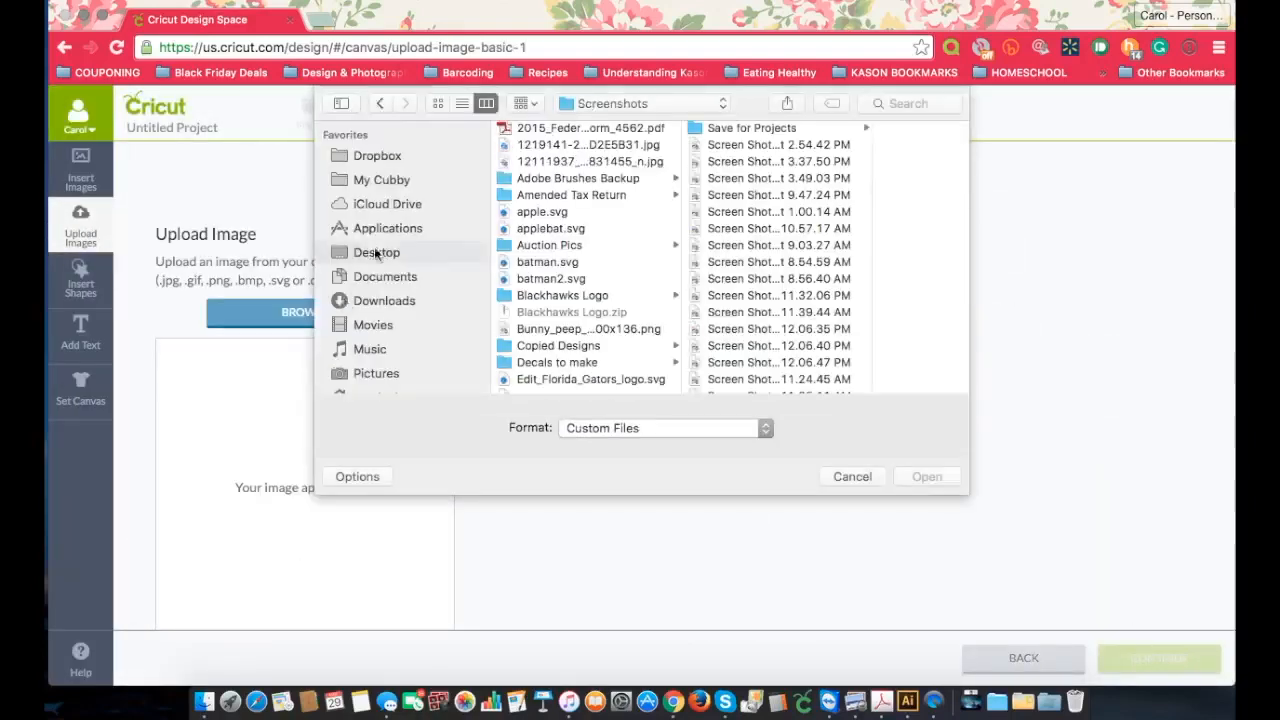
pyautogui.click(370, 252)
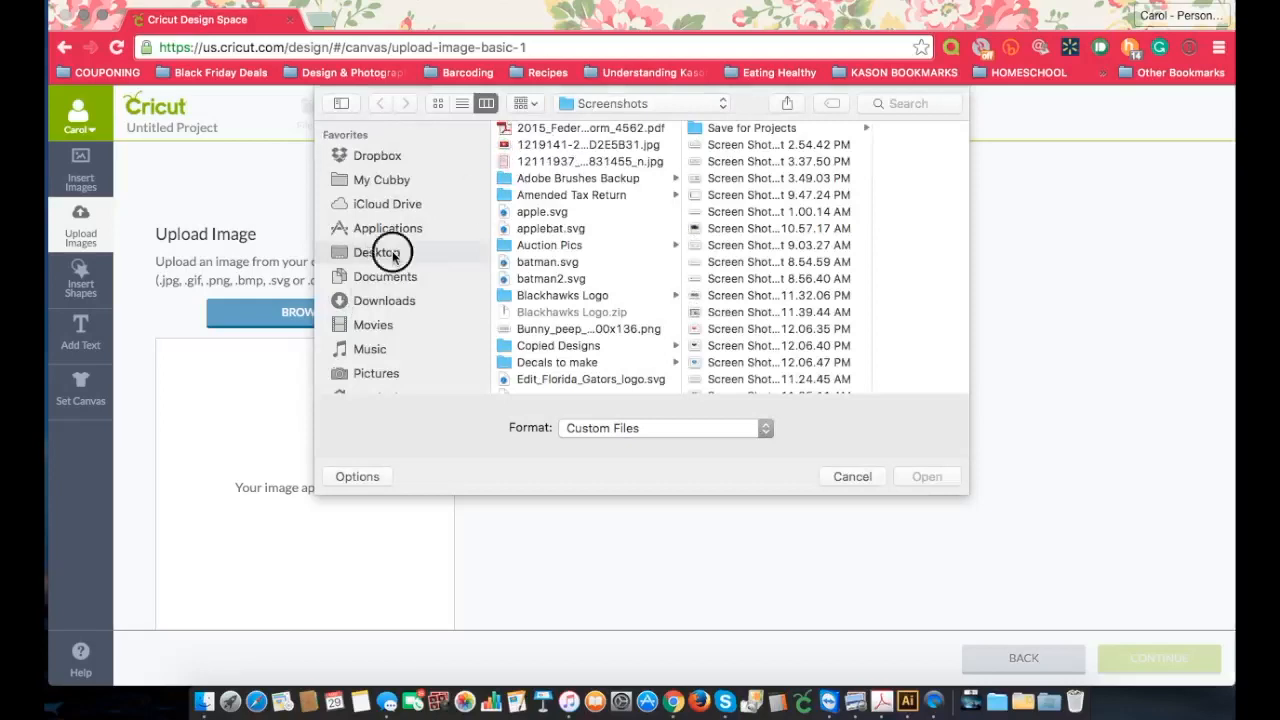
pyautogui.scroll(-3, 623, 300)
pyautogui.scroll(-5, 623, 292)
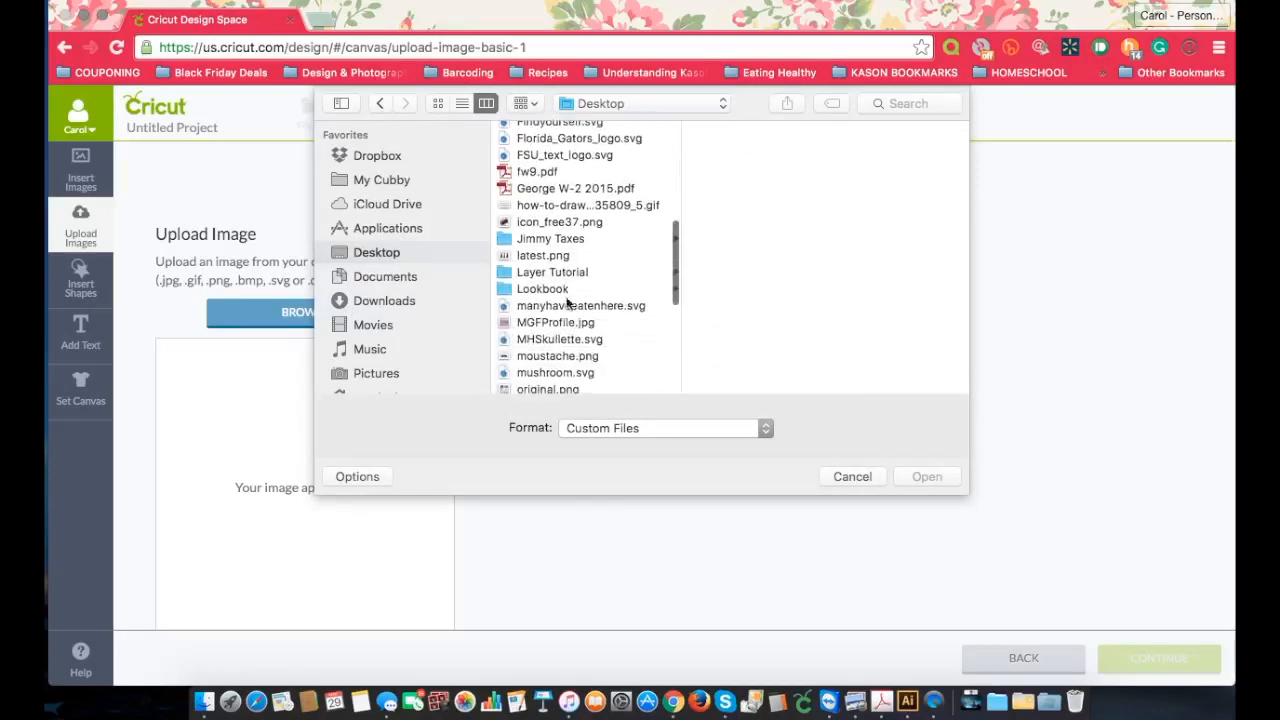
pyautogui.click(550, 273)
pyautogui.click(748, 147)
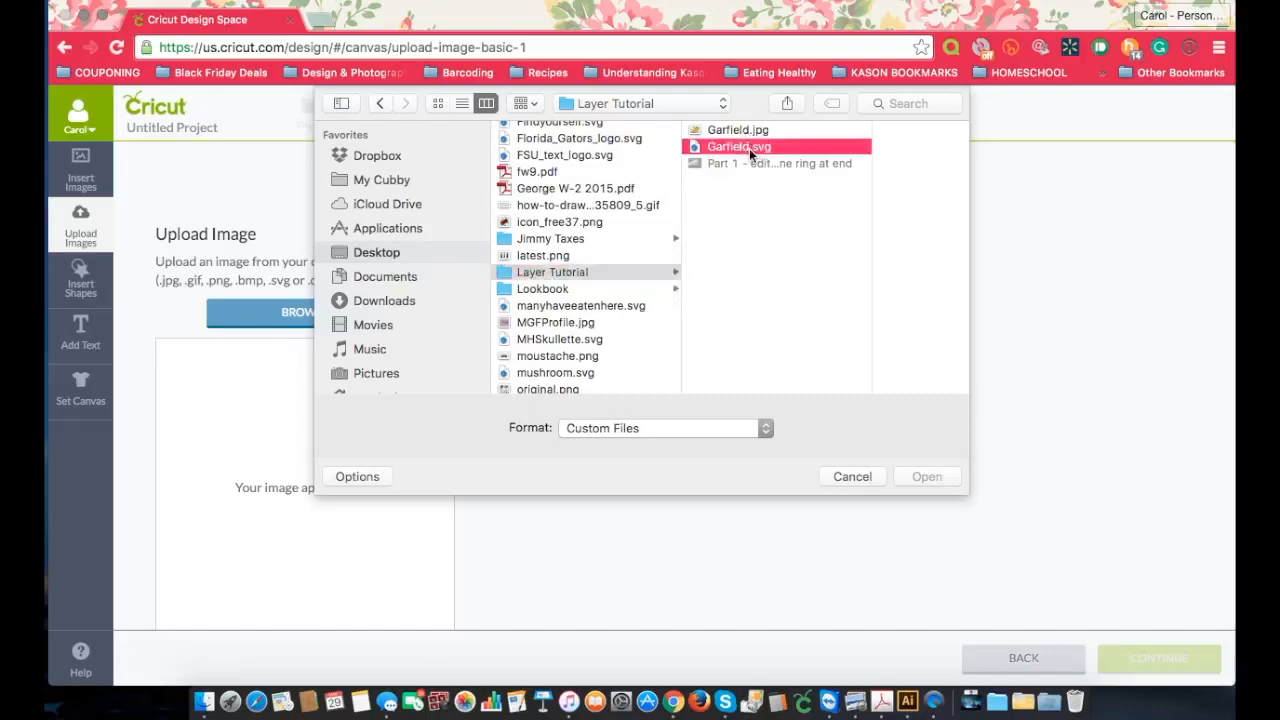
pyautogui.click(930, 476)
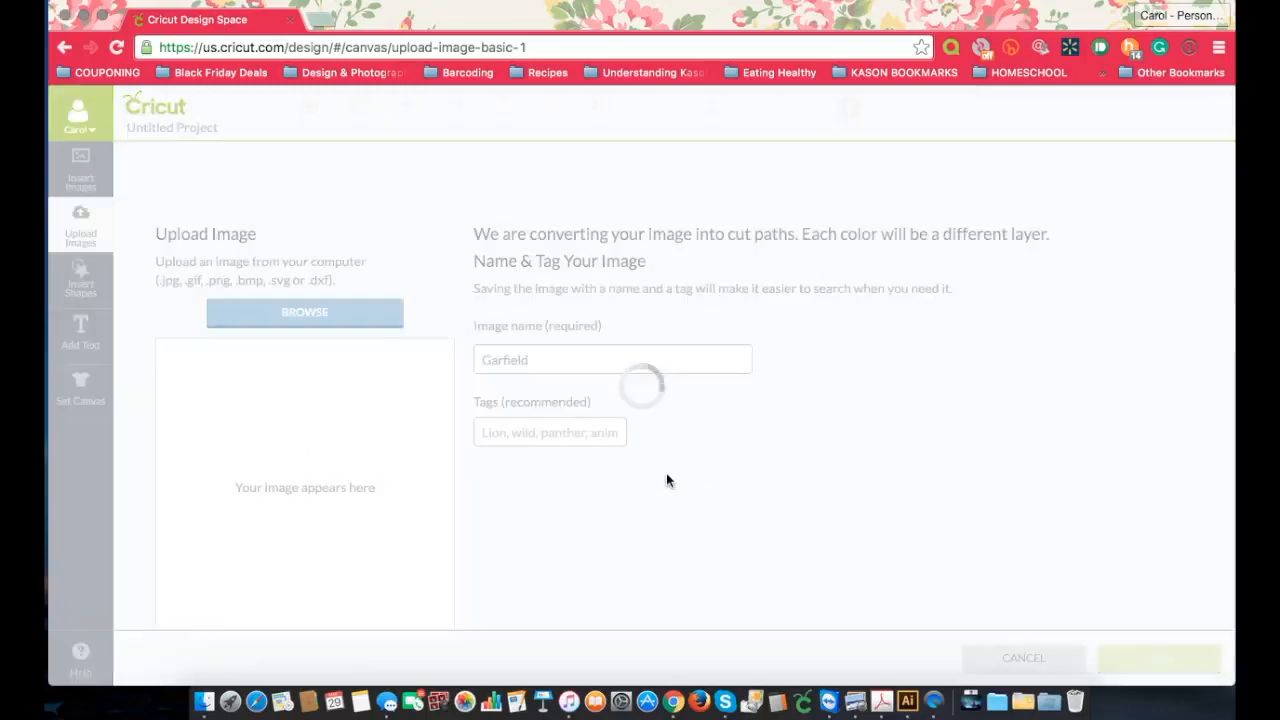
# Step: Save the uploaded image under the name Garfield and insert it from the uploaded images library onto the canvas
pyautogui.click(1127, 659)
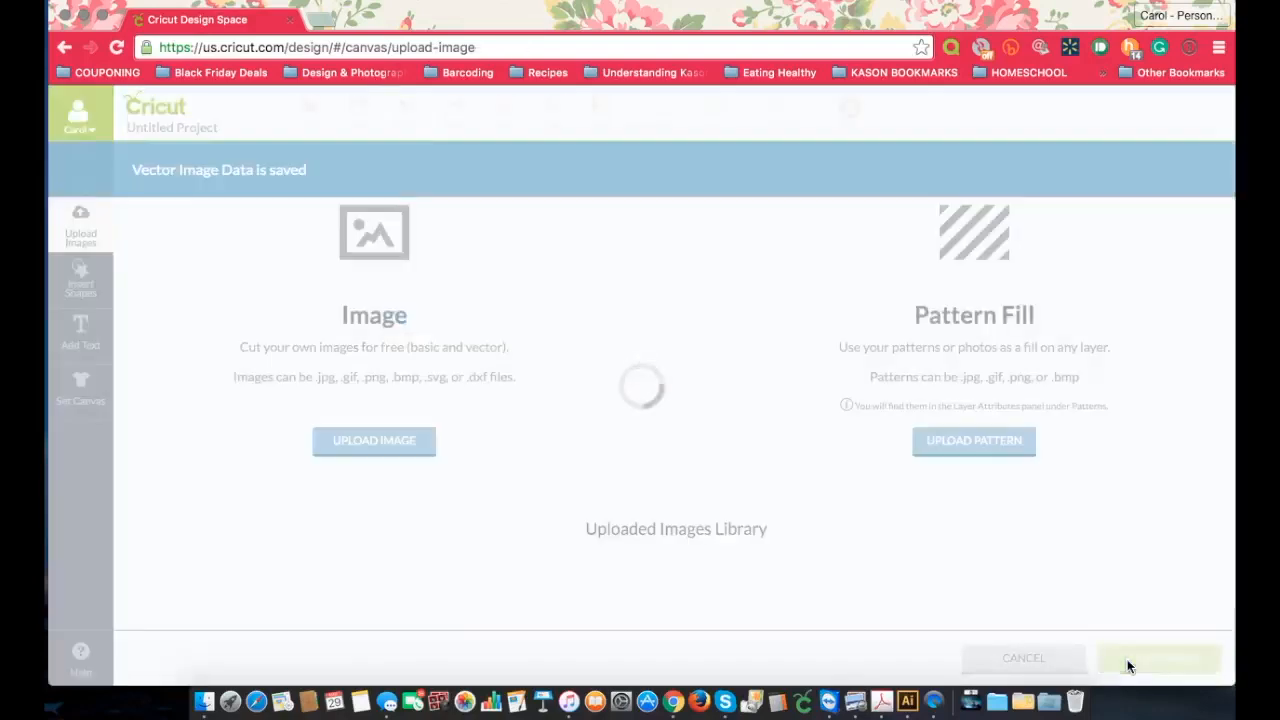
pyautogui.click(228, 577)
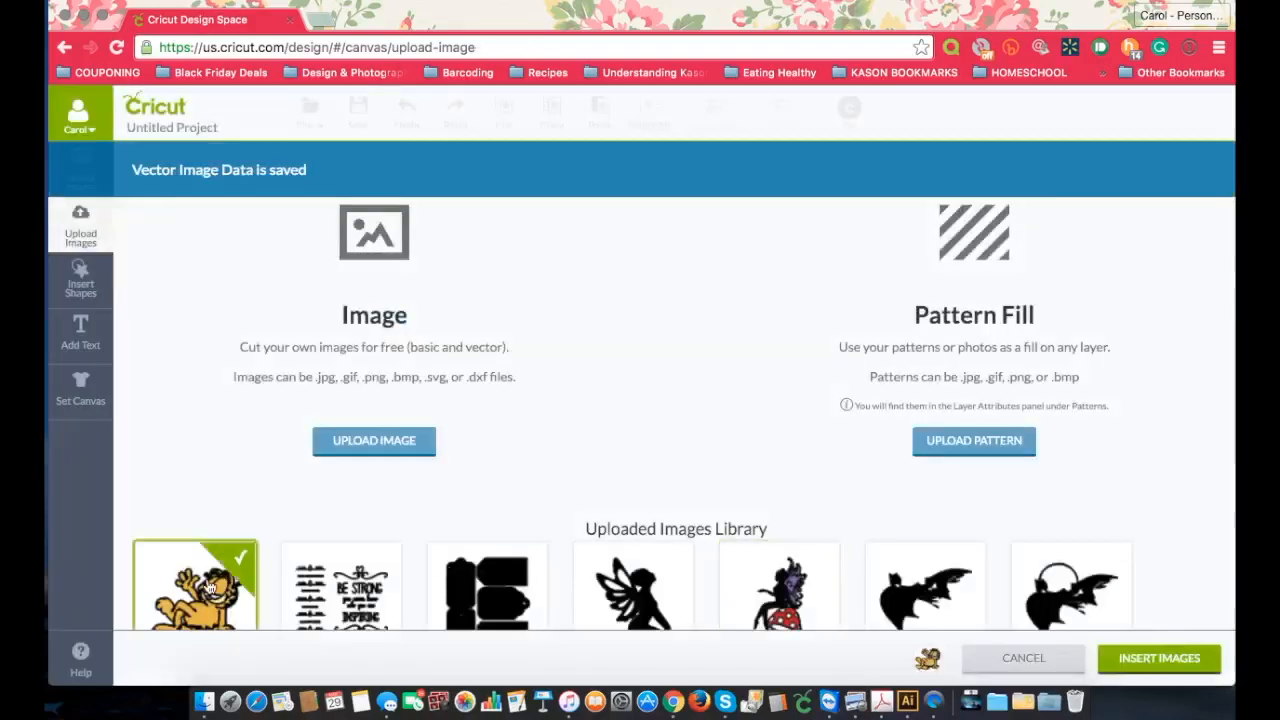
pyautogui.click(1159, 658)
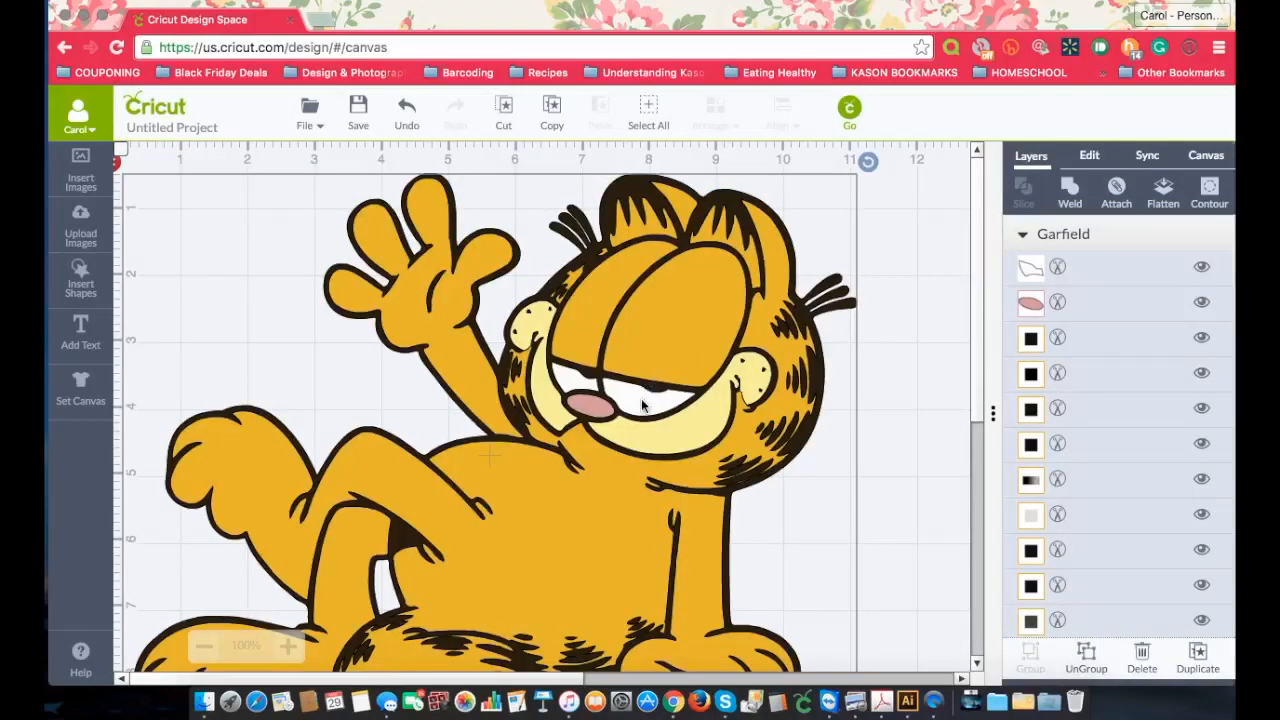
# Step: Inspect the whole inserted Garfield on the canvas and check the visibility of its topmost white layer
pyautogui.scroll(-5, 917, 440)
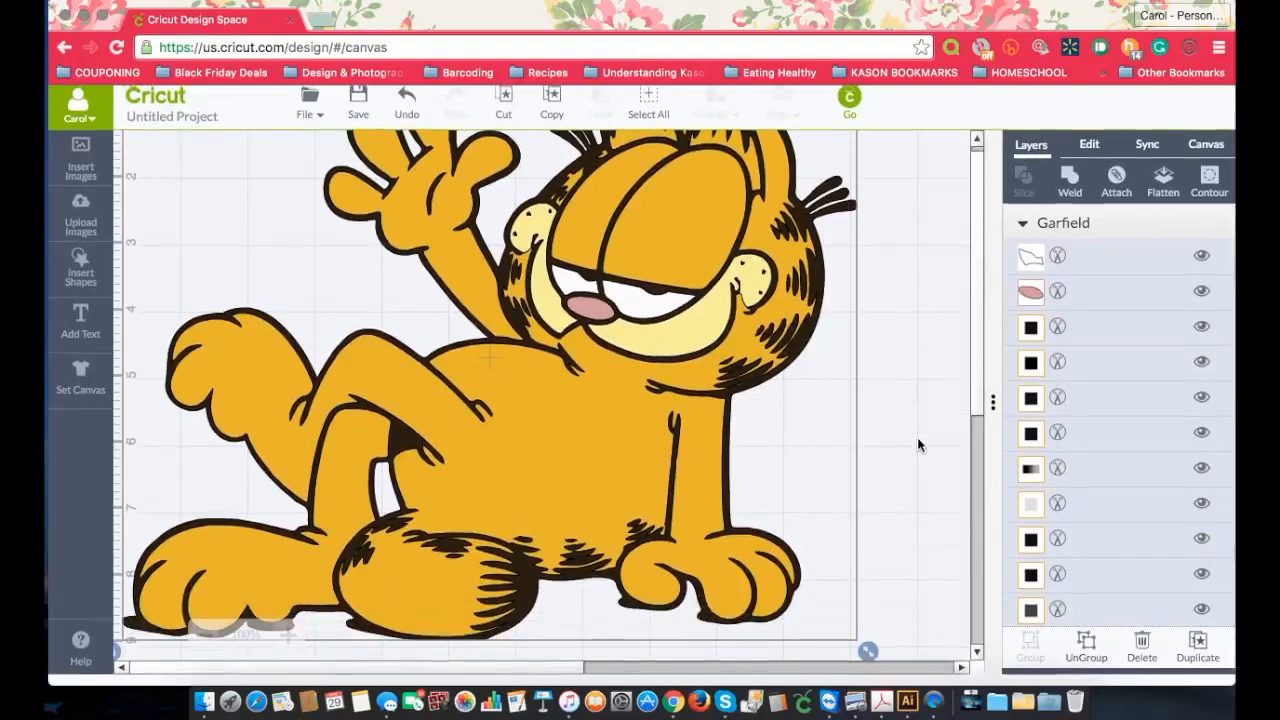
pyautogui.scroll(2, 918, 440)
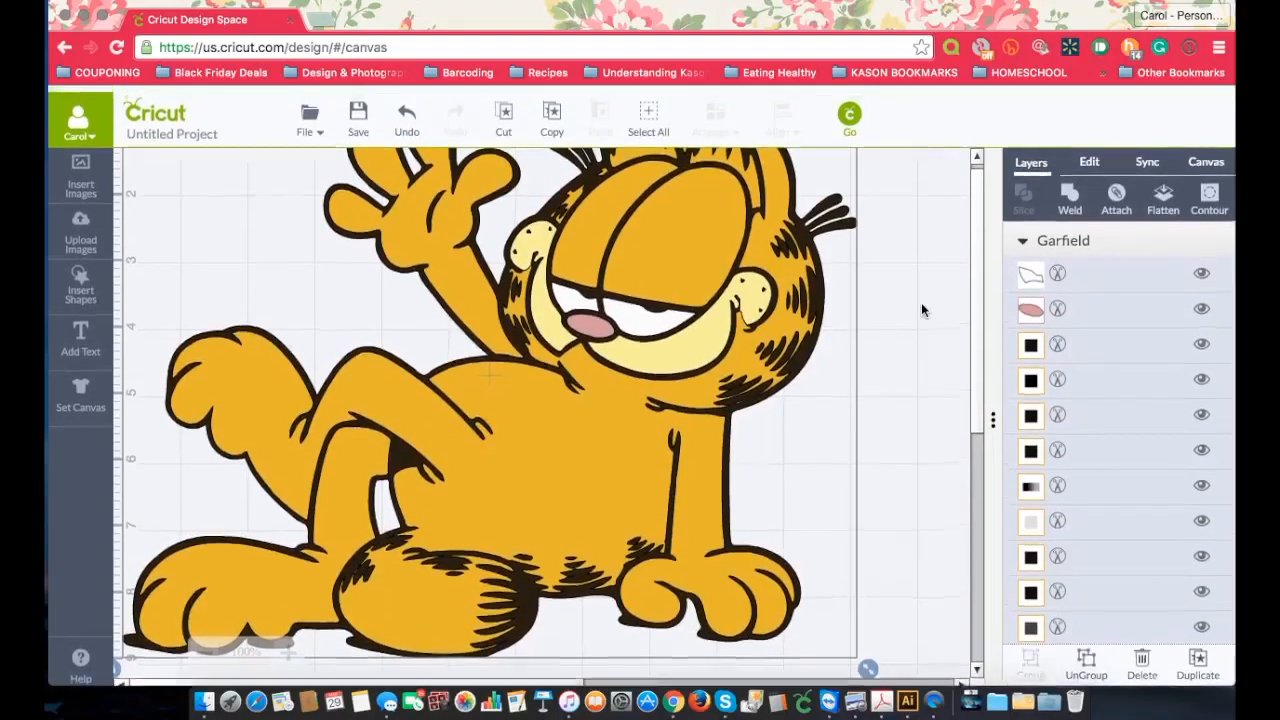
pyautogui.scroll(5, 897, 397)
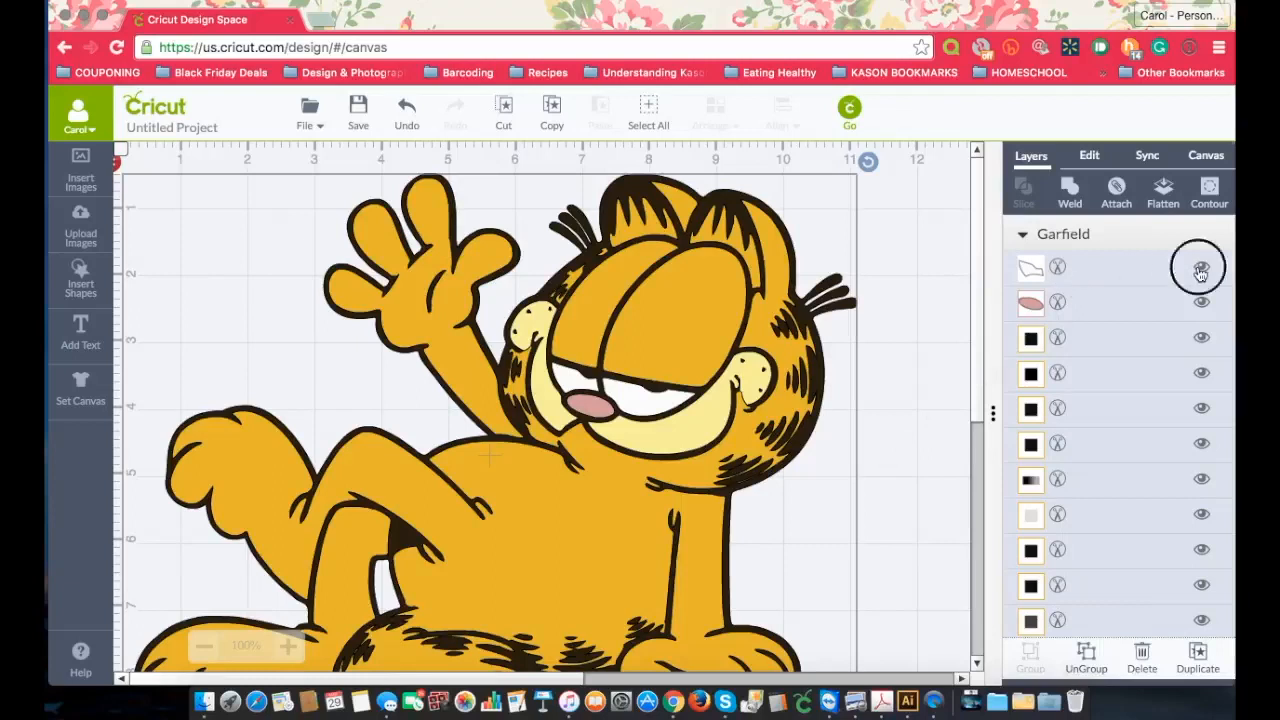
pyautogui.click(1201, 268)
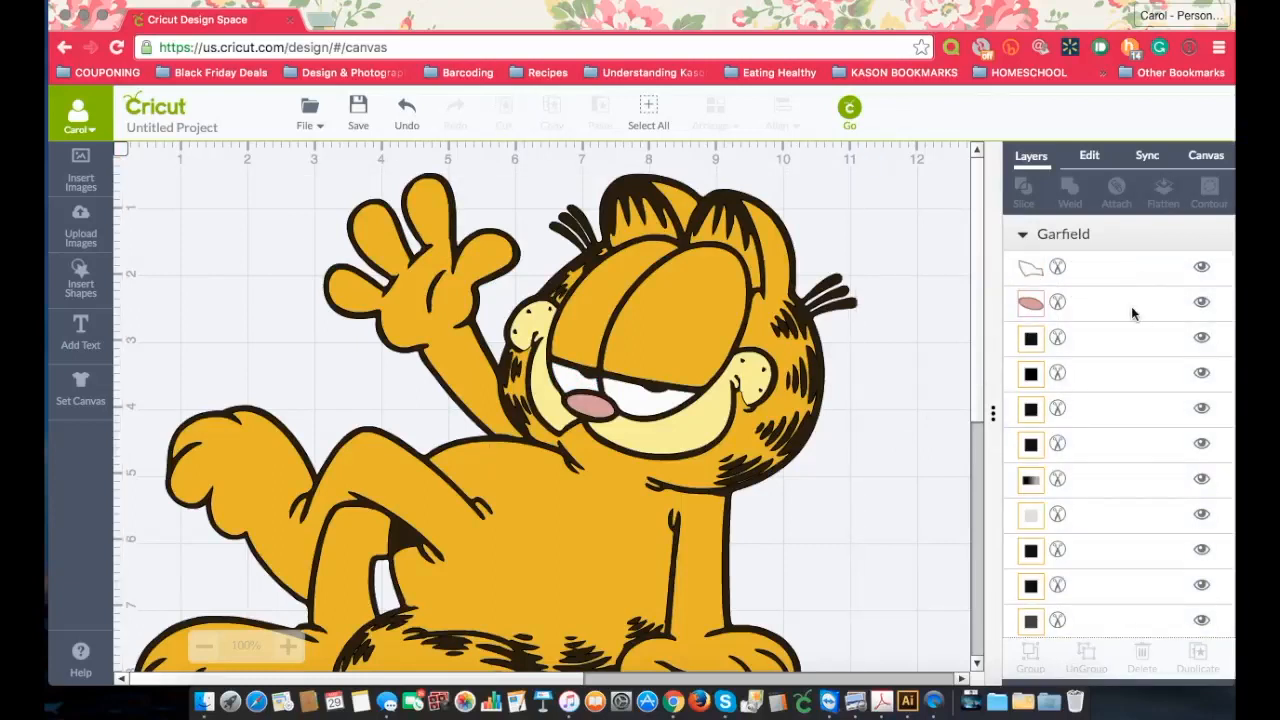
pyautogui.scroll(-3, 1131, 310)
pyautogui.scroll(2, 1125, 325)
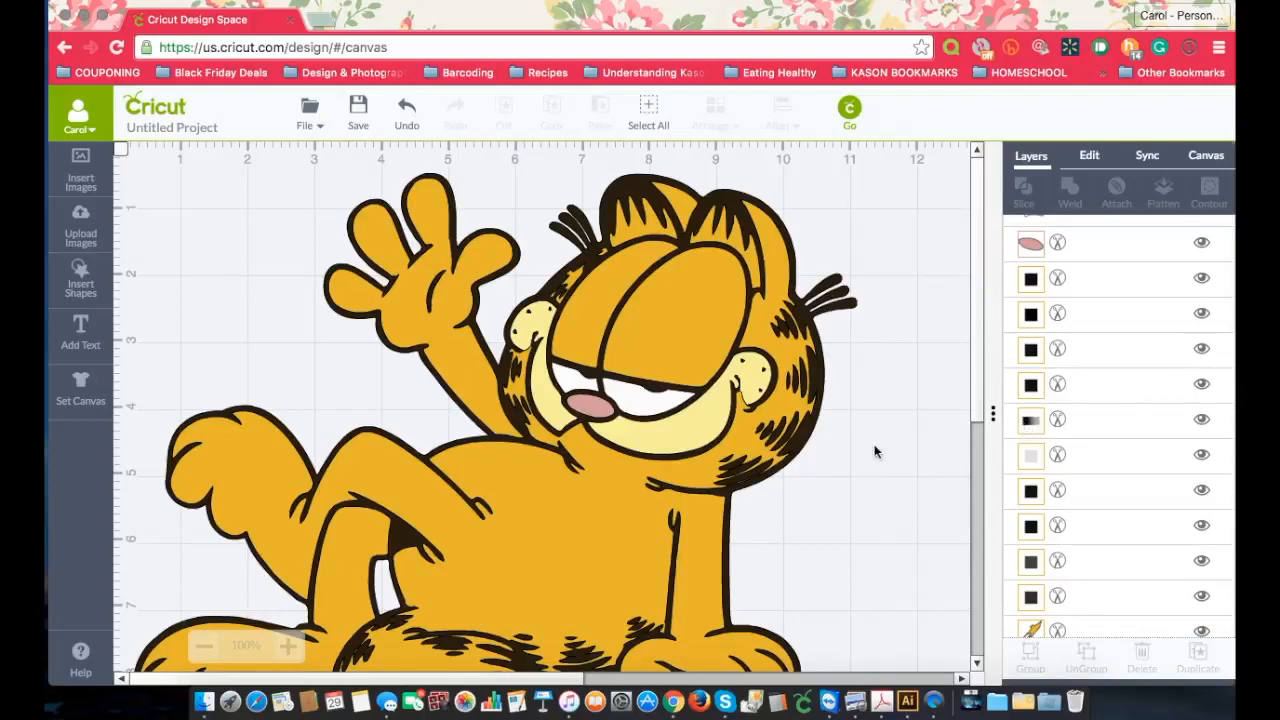
# Step: Toggle the visibility of the gradient-thumbnail layer off and on to identify its piece, leaving it shown
pyautogui.click(1201, 421)
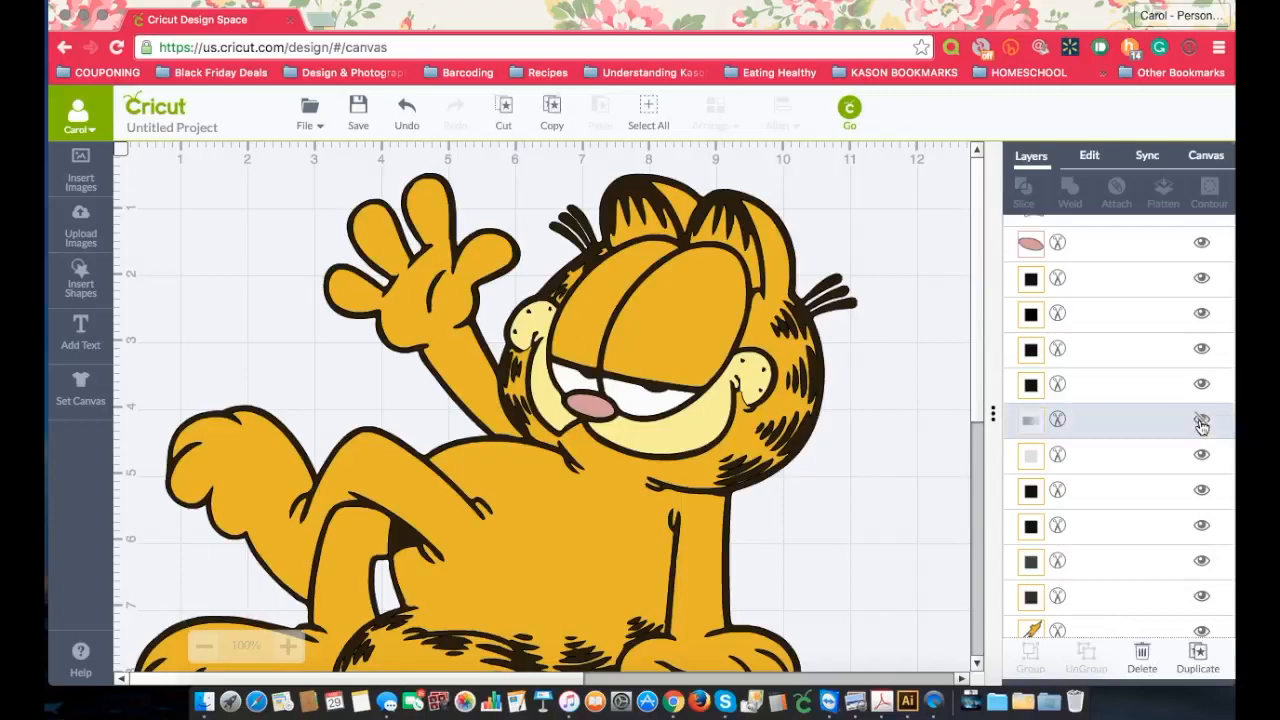
pyautogui.click(1201, 423)
pyautogui.click(1201, 423)
pyautogui.click(849, 403)
pyautogui.scroll(-3, 822, 403)
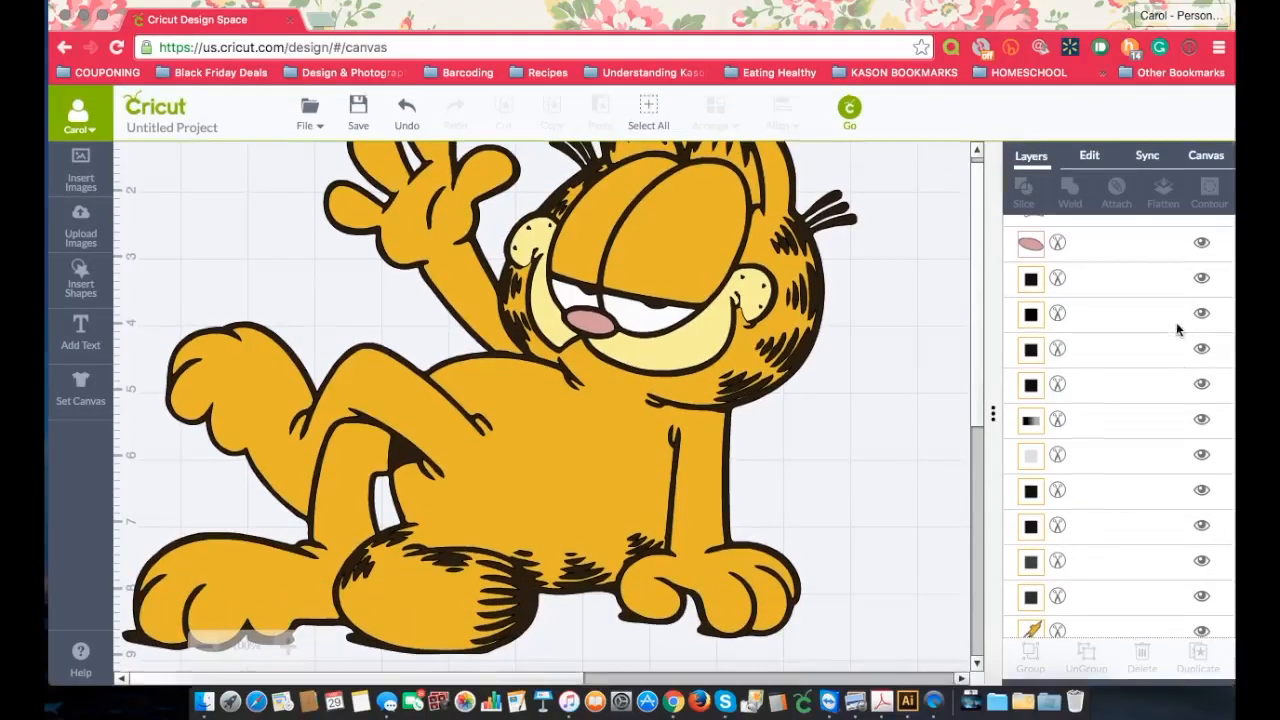
# Step: View the layer attributes of the gradient-thumbnail layer, then close them by selecting the Garfield artwork
pyautogui.click(1078, 424)
pyautogui.click(1030, 419)
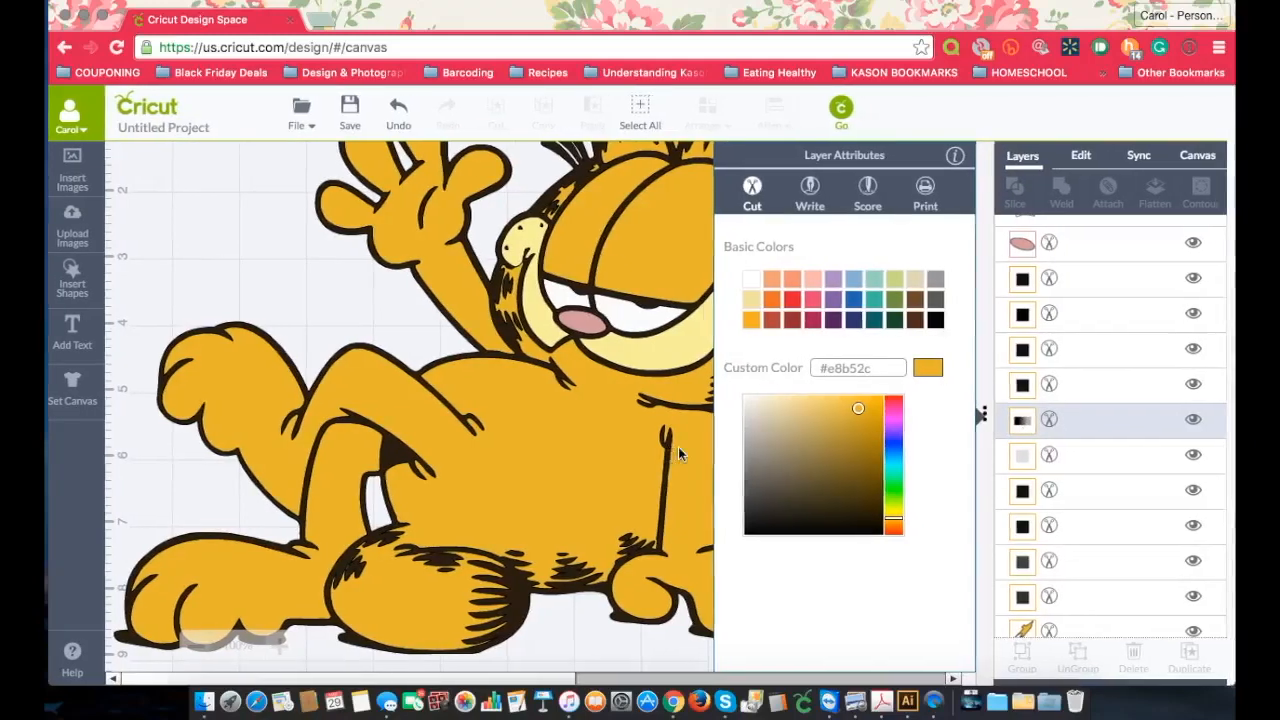
pyautogui.click(416, 490)
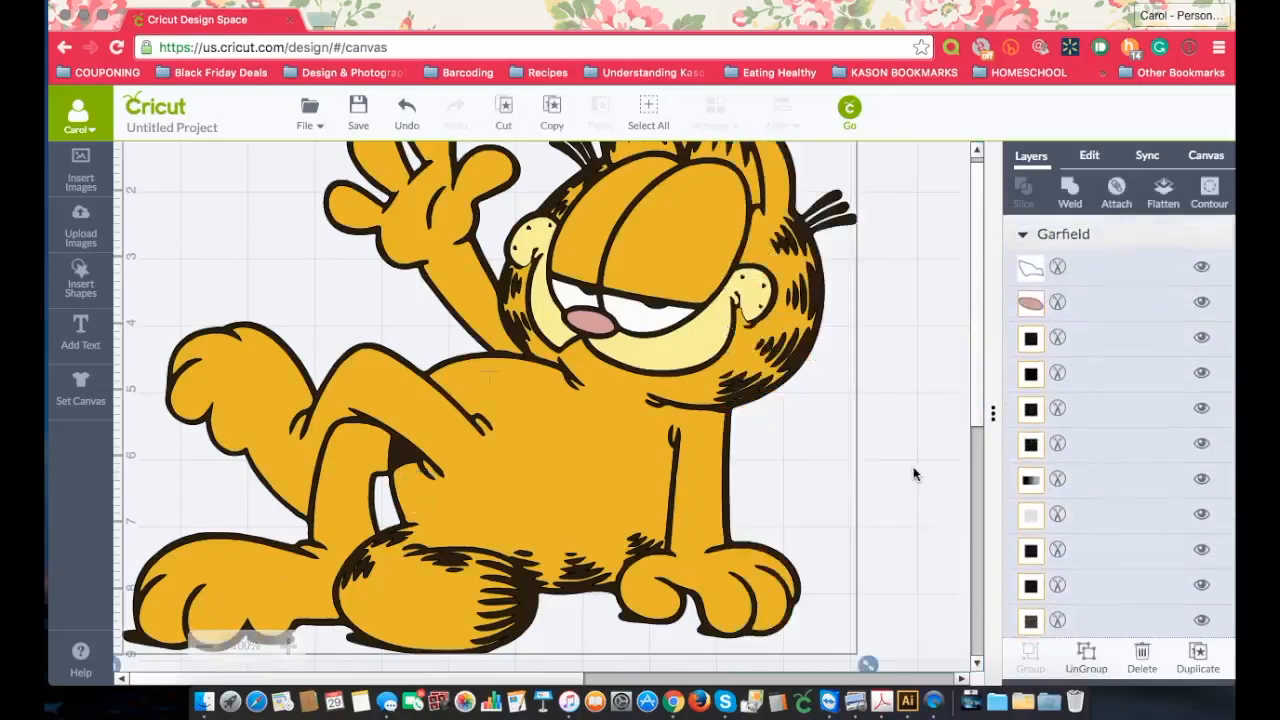
# Step: View the layer attributes of the gradient-thumbnail layer and the pale-thumbnail layer directly below it, with the whole Garfield in view
pyautogui.click(204, 646)
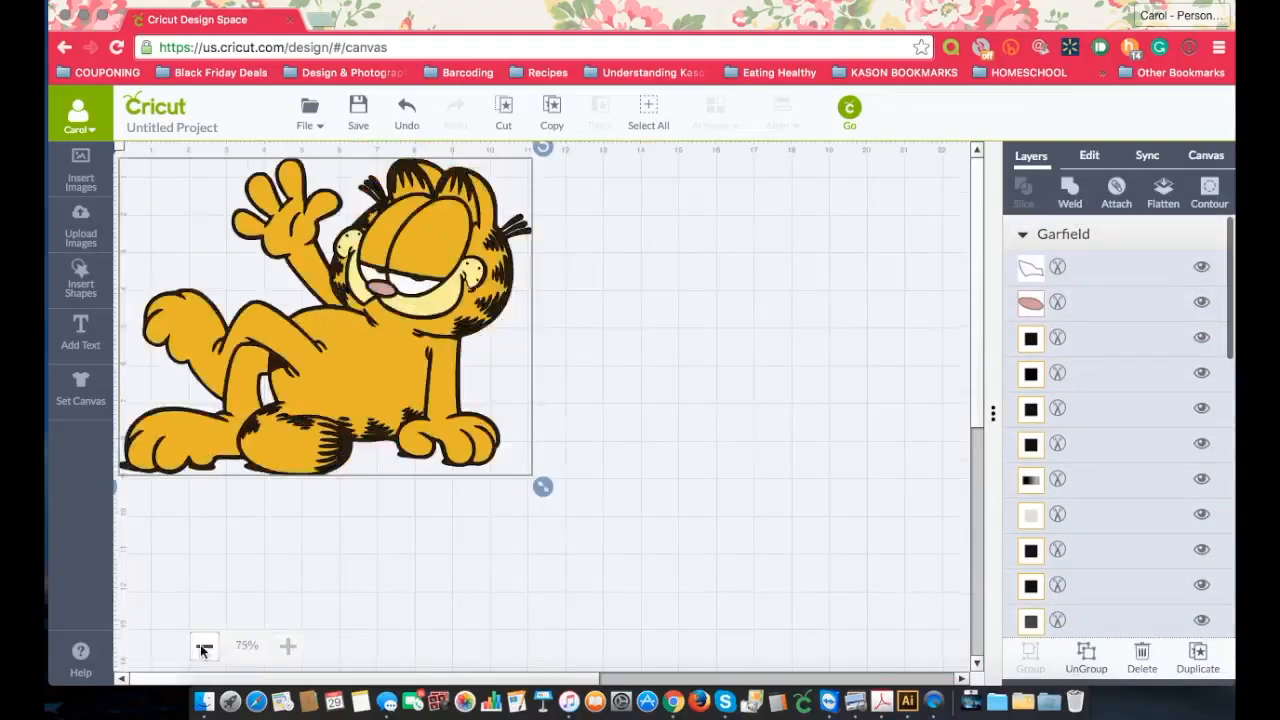
pyautogui.click(1031, 481)
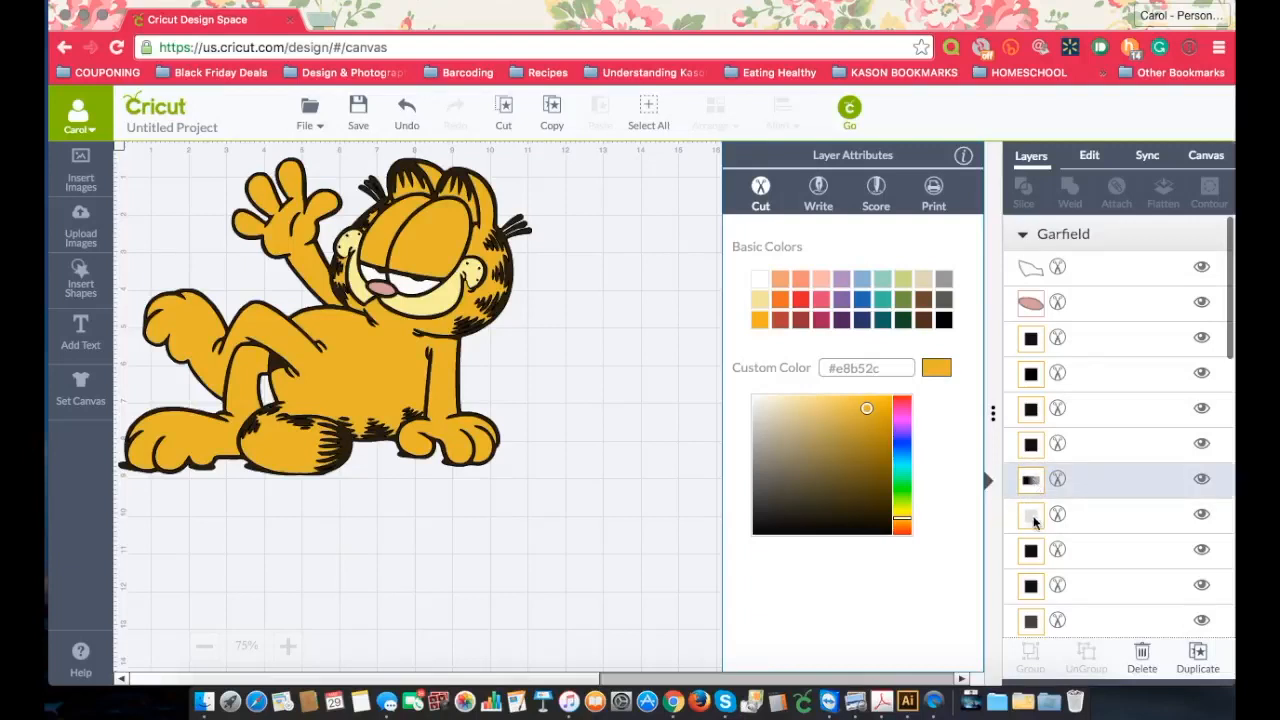
pyautogui.click(1033, 520)
pyautogui.click(1031, 482)
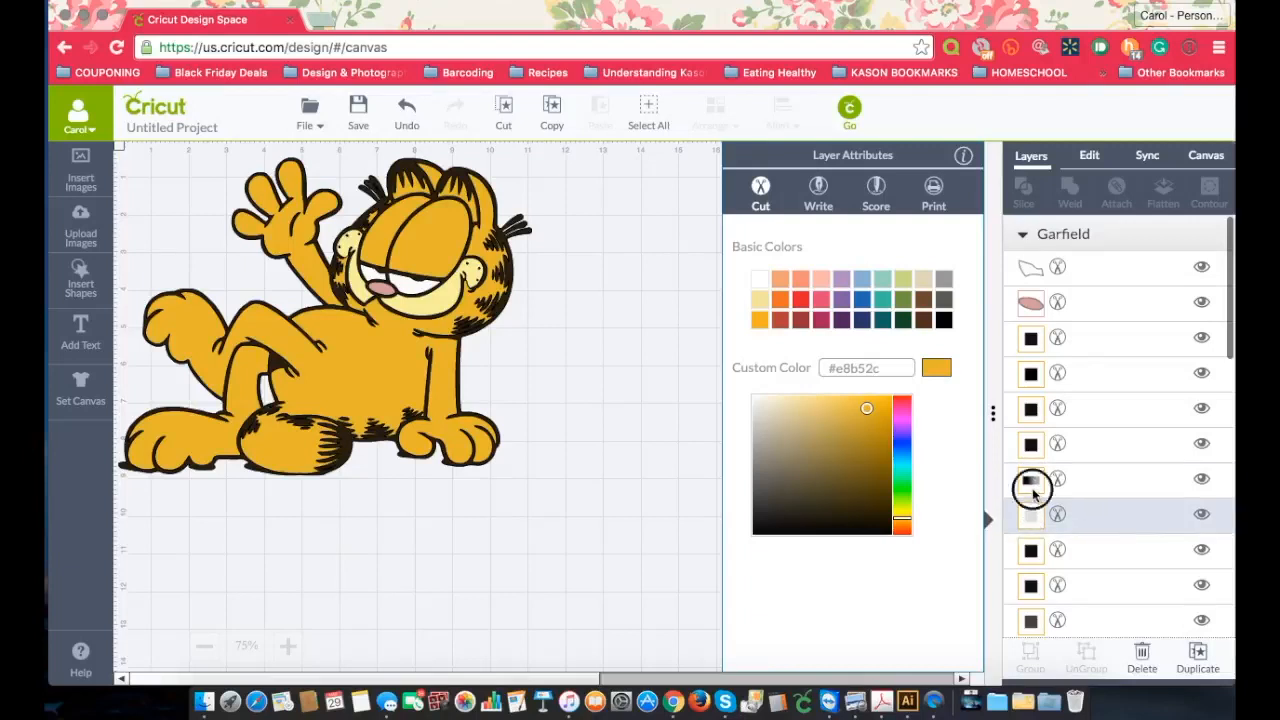
# Step: Hide the gradient-thumbnail and pale-thumbnail layers, and toggle the black-thumbnail layer beneath them off and on
pyautogui.click(1202, 482)
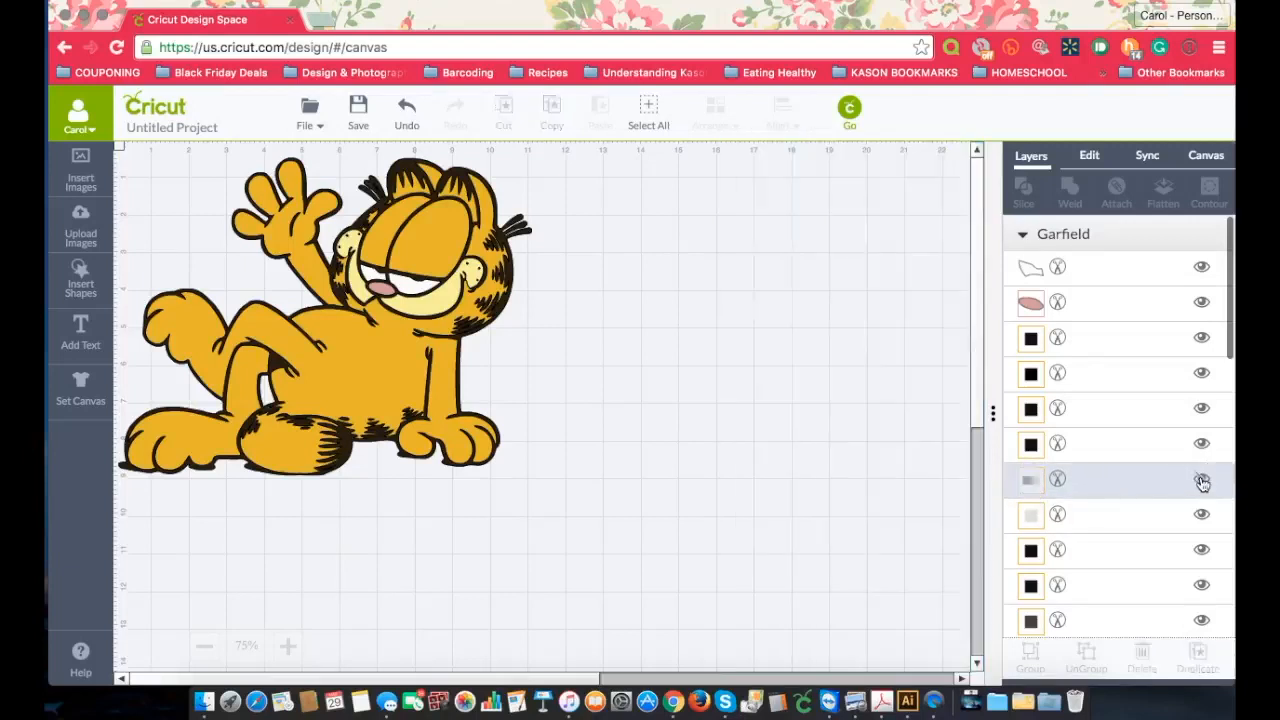
pyautogui.click(1202, 520)
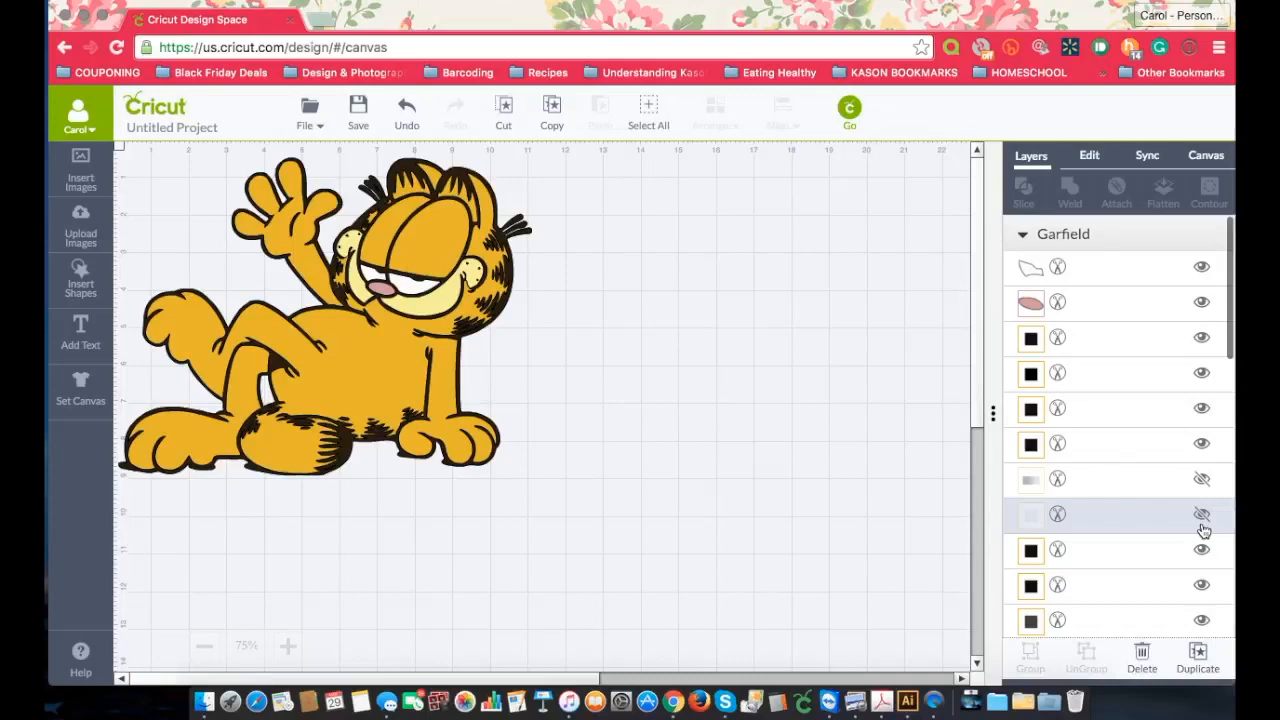
pyautogui.click(1202, 553)
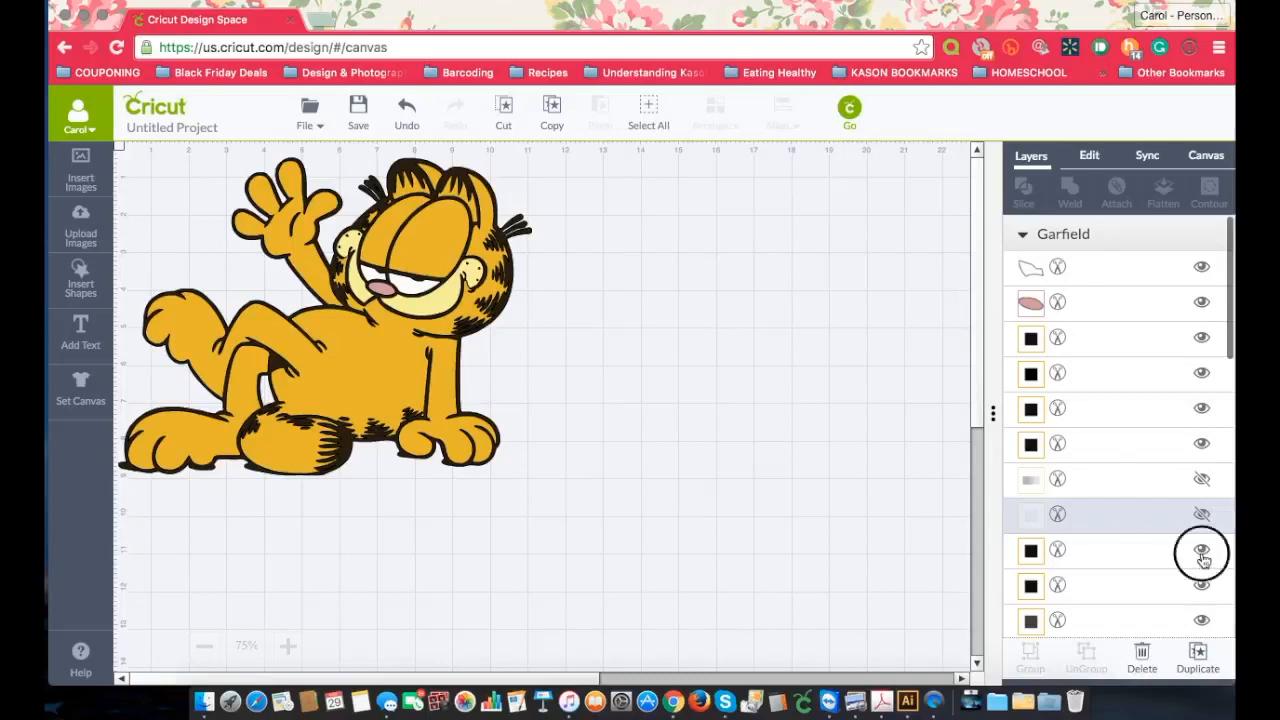
pyautogui.click(1202, 556)
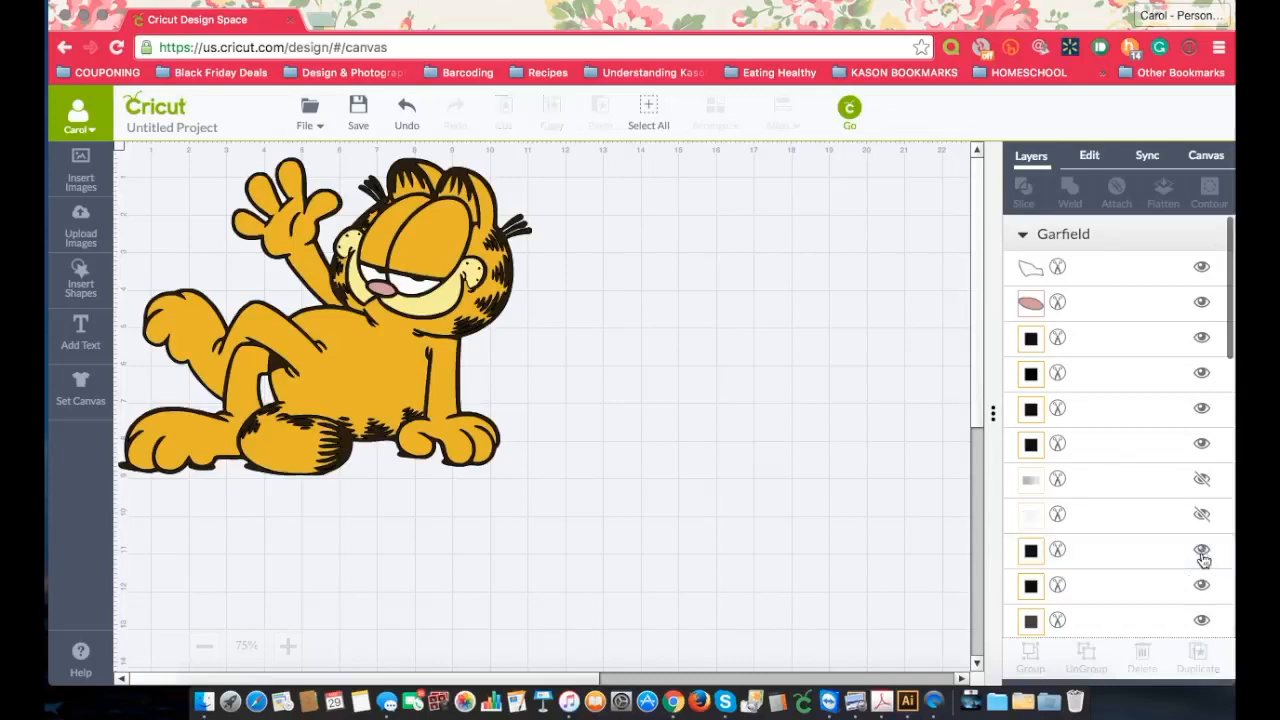
# Step: View the layer attributes of each black-thumbnail layer below the two hidden layers to check its colour
pyautogui.click(1031, 550)
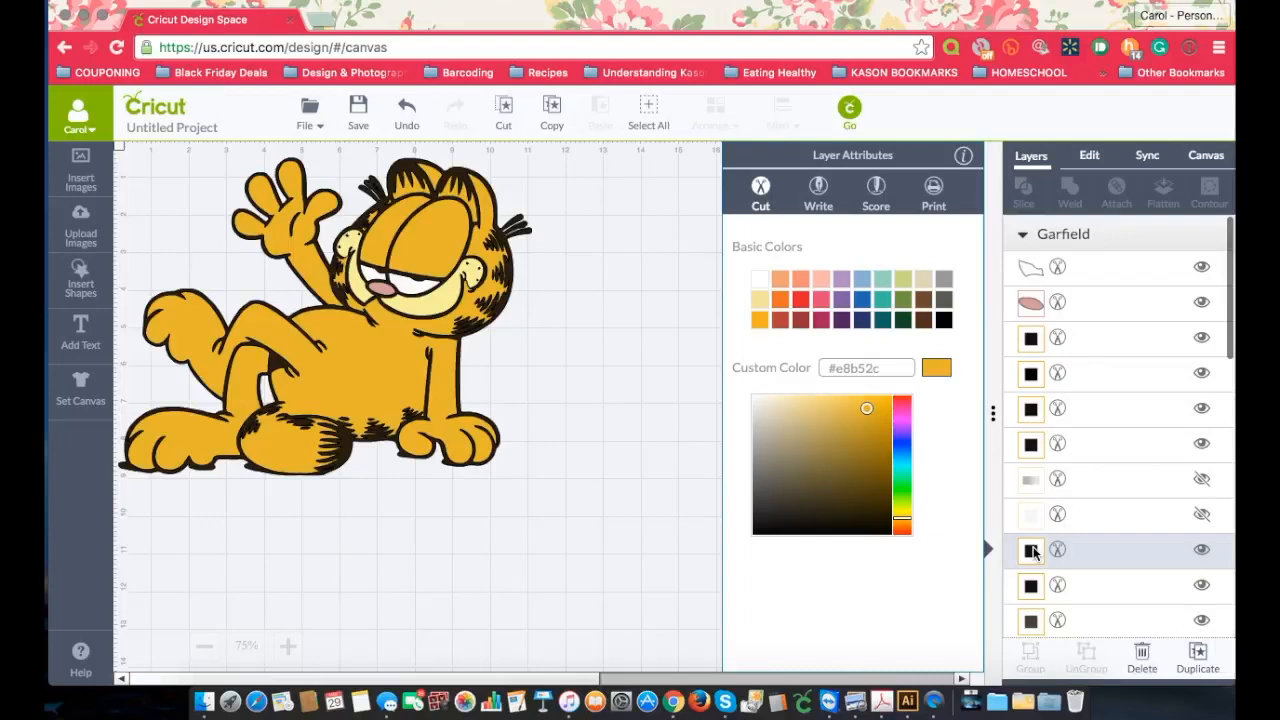
pyautogui.scroll(-5, 1052, 440)
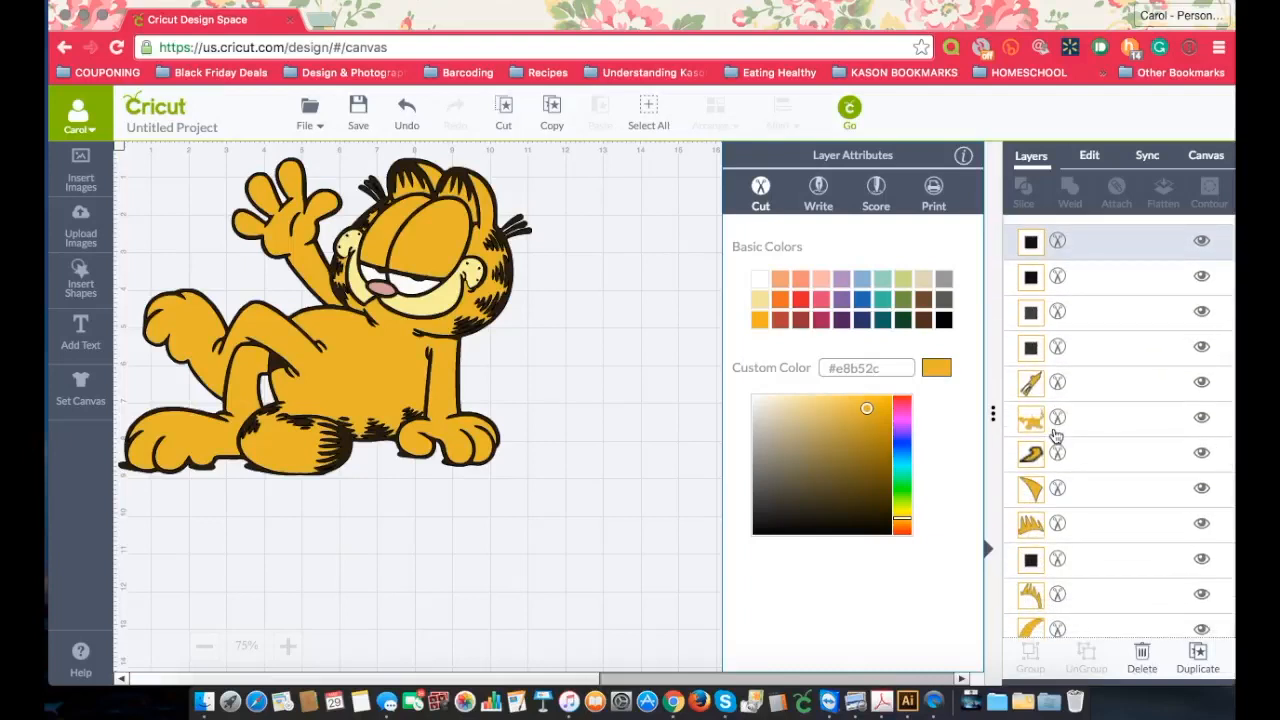
pyautogui.scroll(3, 1056, 435)
pyautogui.scroll(1, 1056, 435)
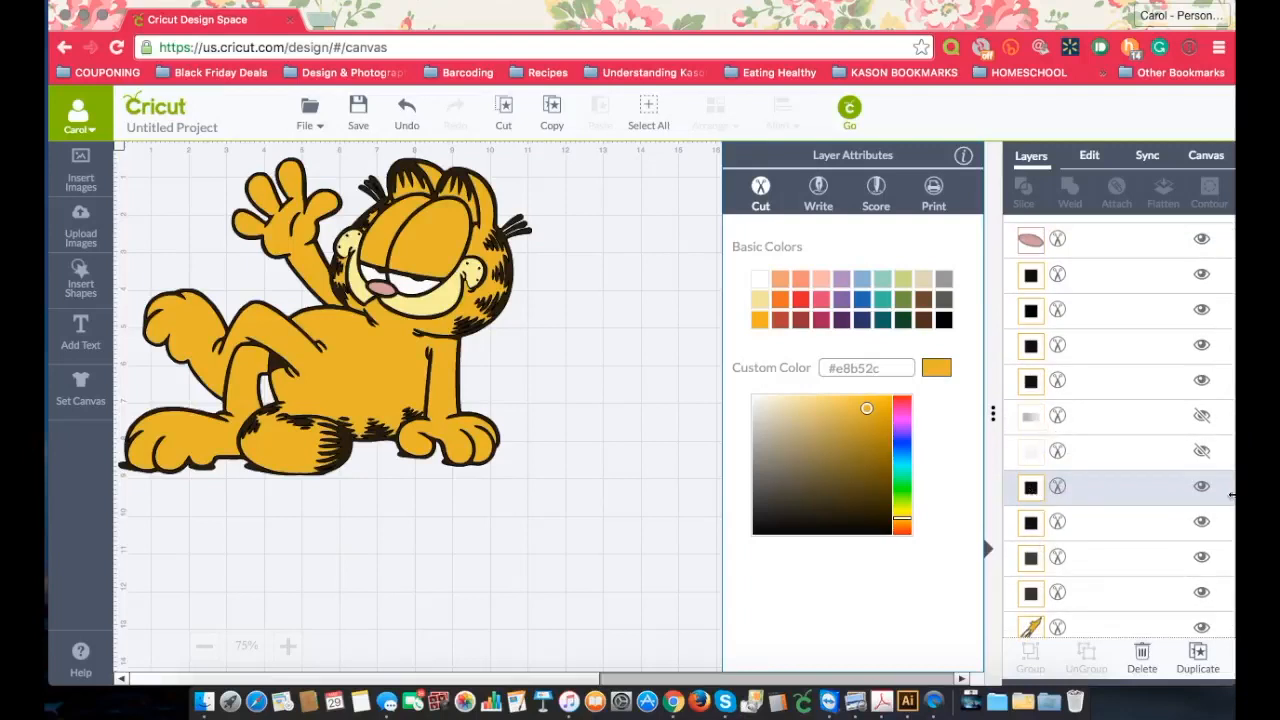
pyautogui.click(1034, 488)
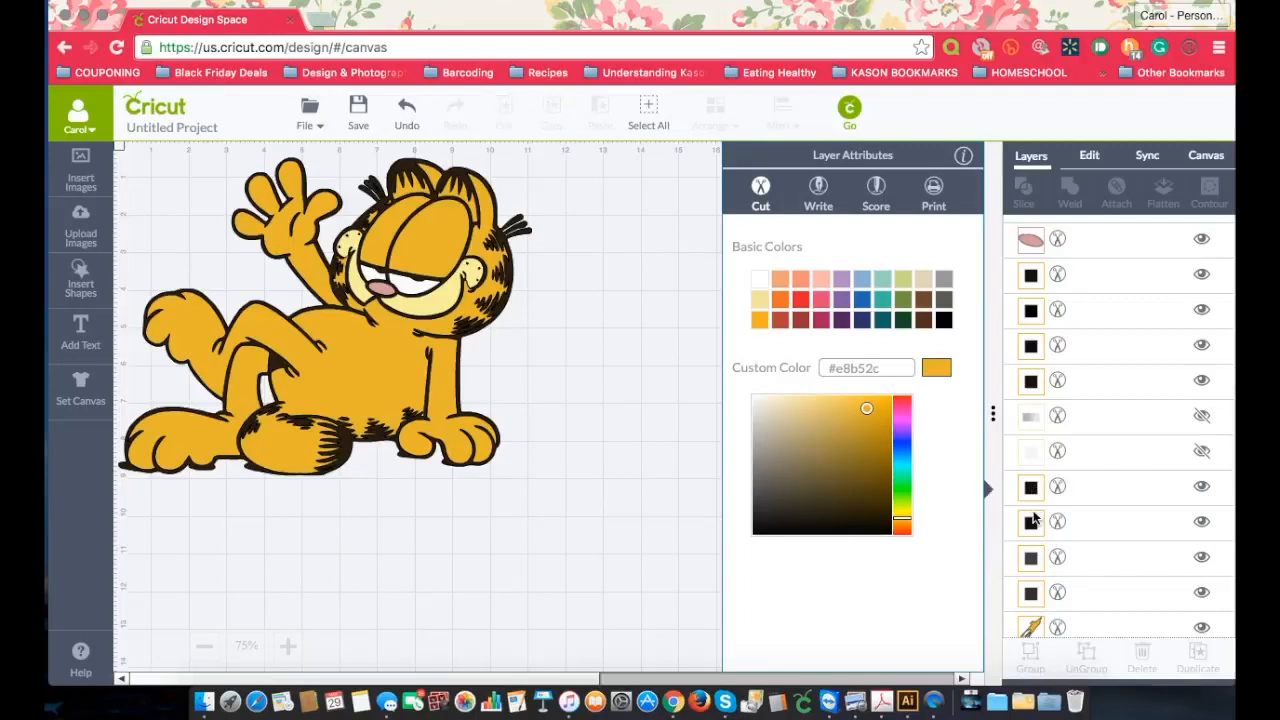
pyautogui.click(1030, 525)
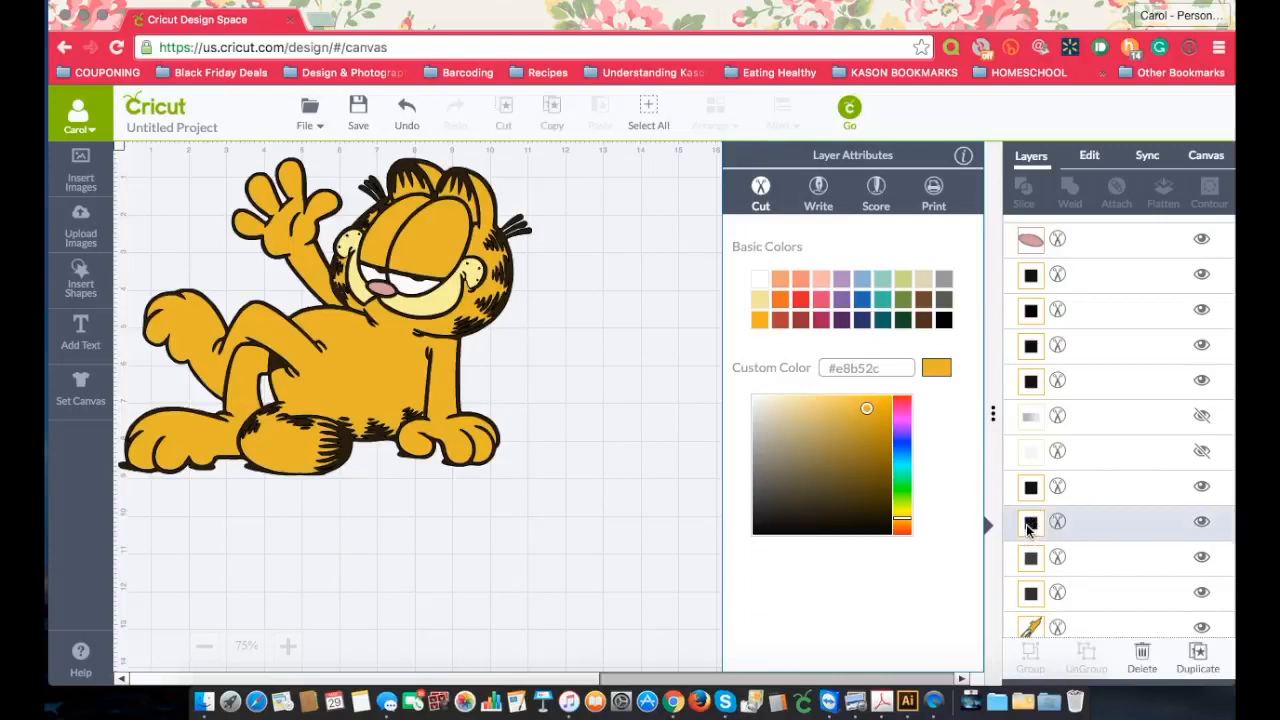
pyautogui.click(1030, 559)
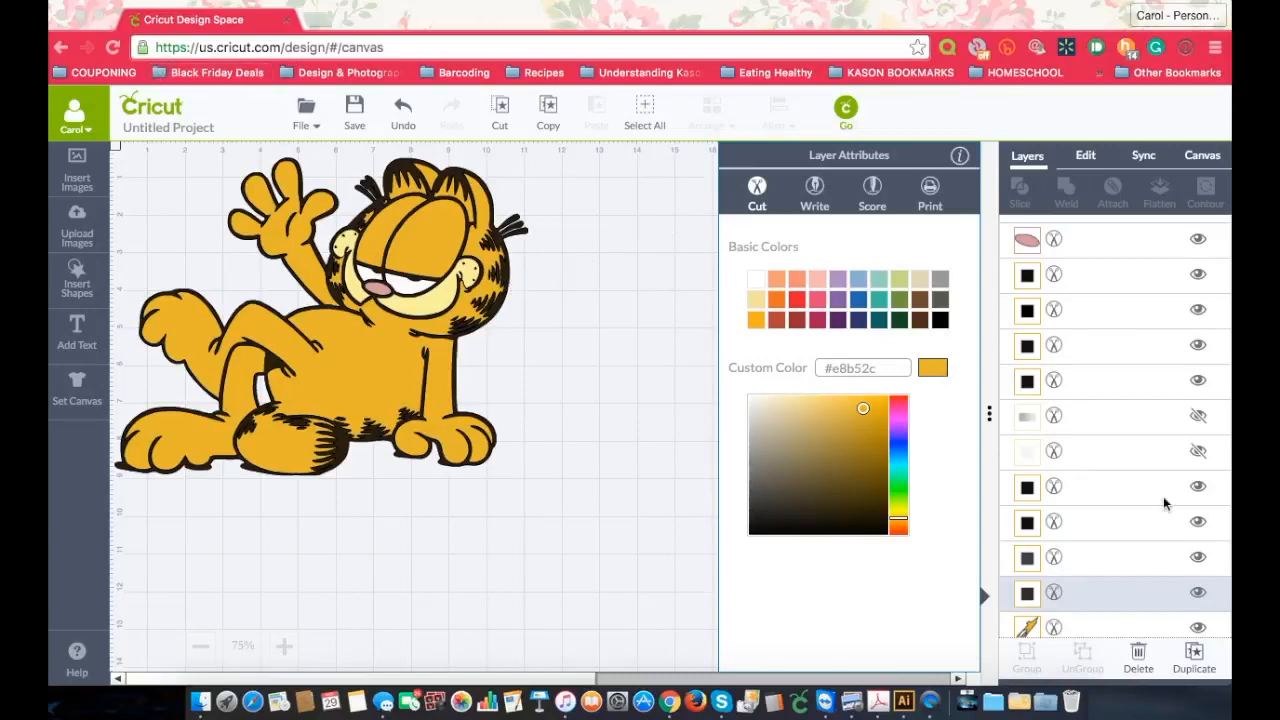
# Step: Toggle the visibility of the black-thumbnail layer among the orange pieces to identify it, and look through the remaining Garfield layers
pyautogui.scroll(-5, 1143, 500)
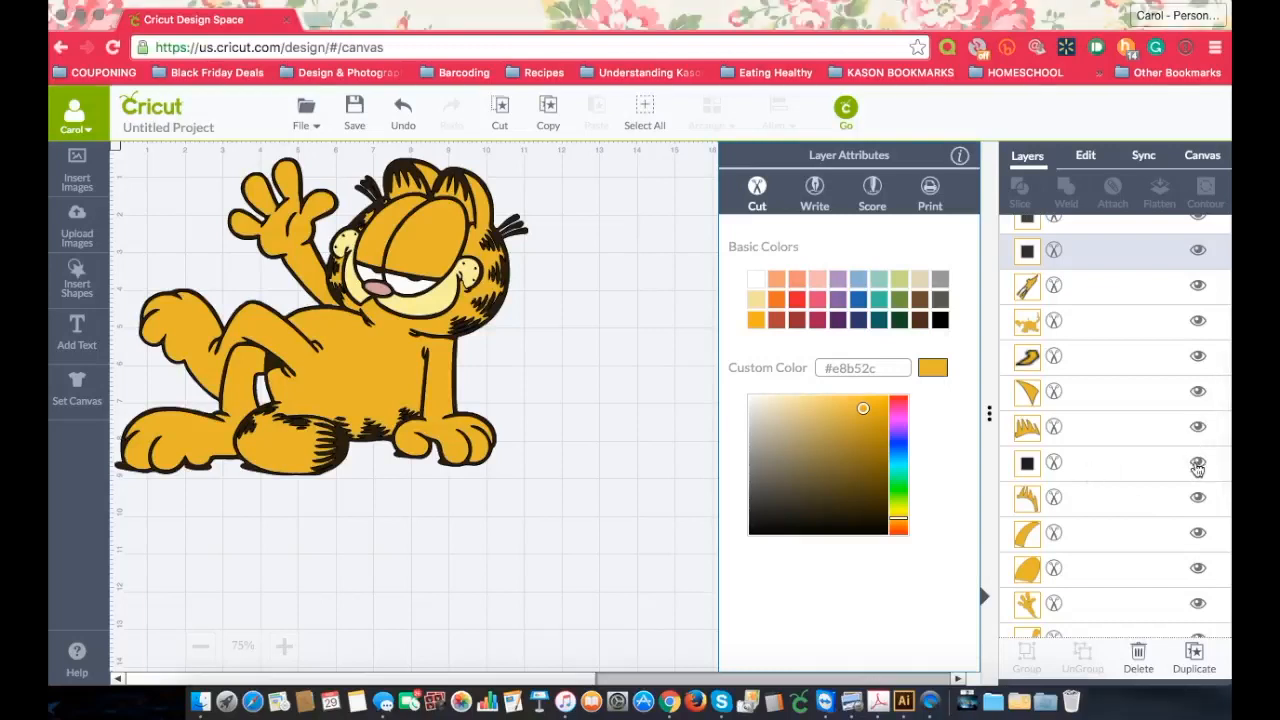
pyautogui.click(1197, 466)
pyautogui.click(1197, 467)
pyautogui.click(1197, 466)
pyautogui.click(1197, 466)
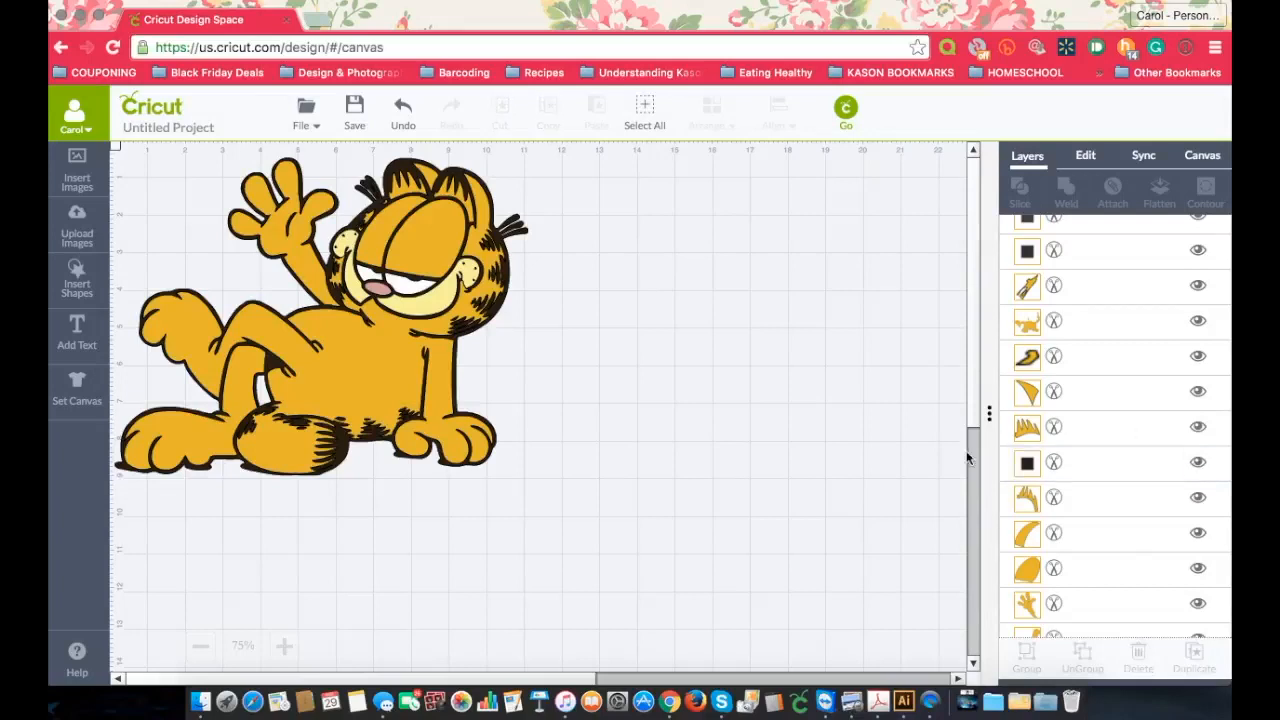
pyautogui.scroll(-5, 1081, 500)
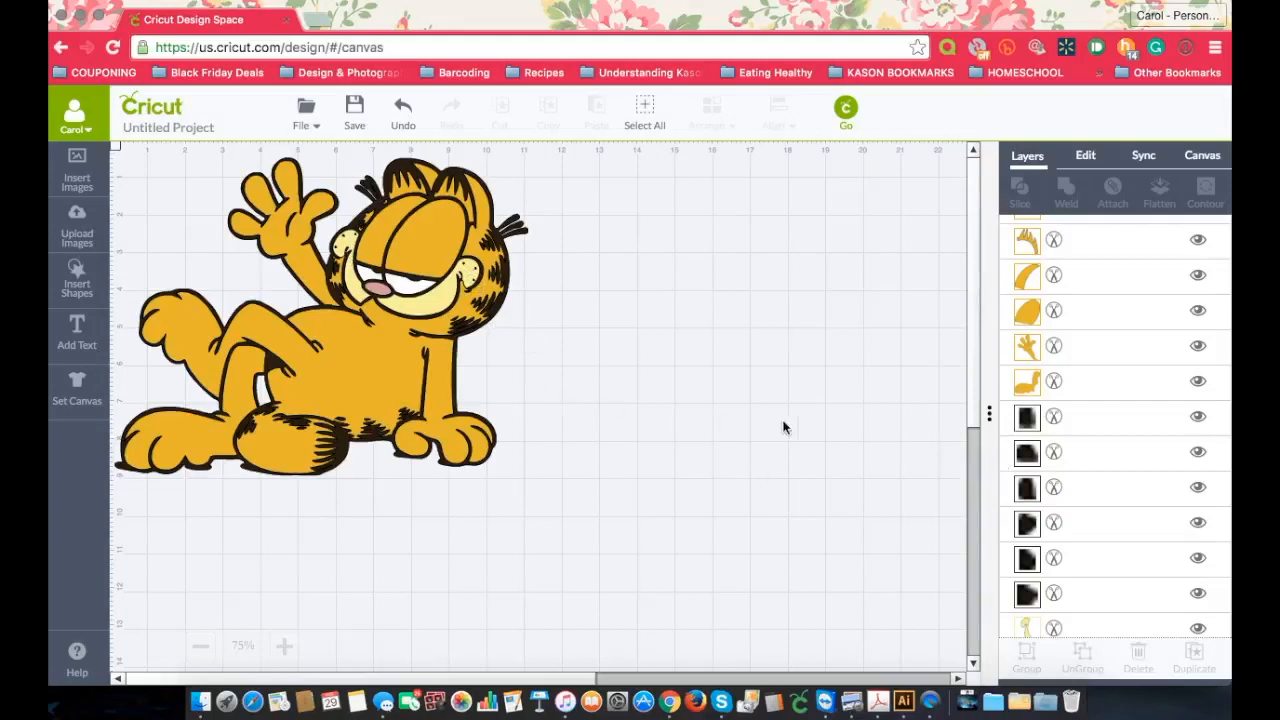
pyautogui.scroll(-3, 1106, 478)
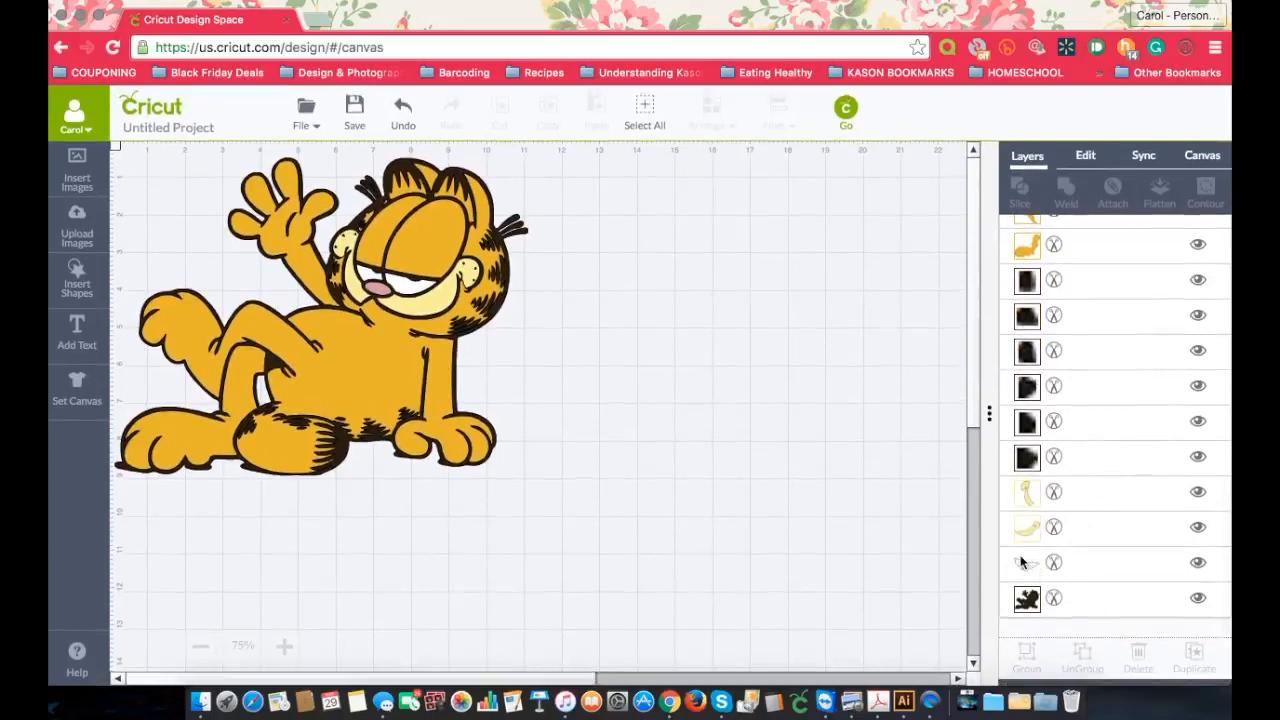
pyautogui.scroll(10, 1158, 573)
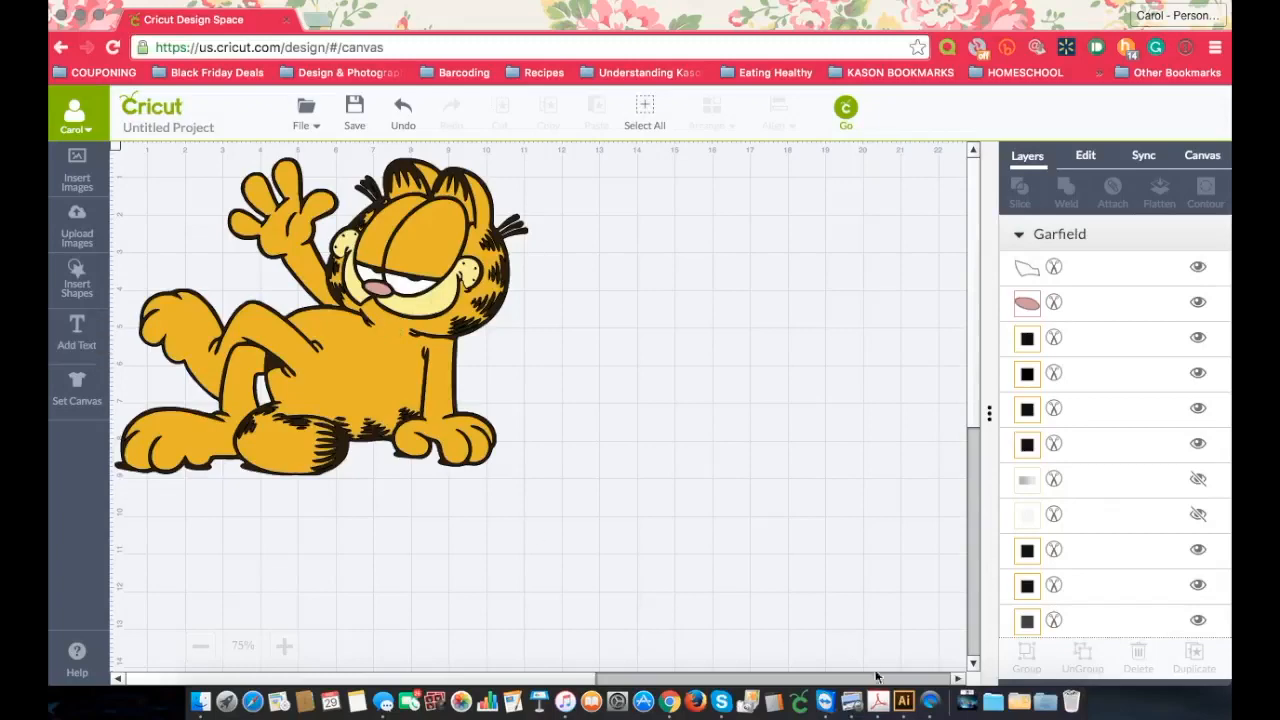
# Step: Switch to Illustrator, expand the group in Garfield.svg, and hide the white and pink paths at its top
pyautogui.click(903, 700)
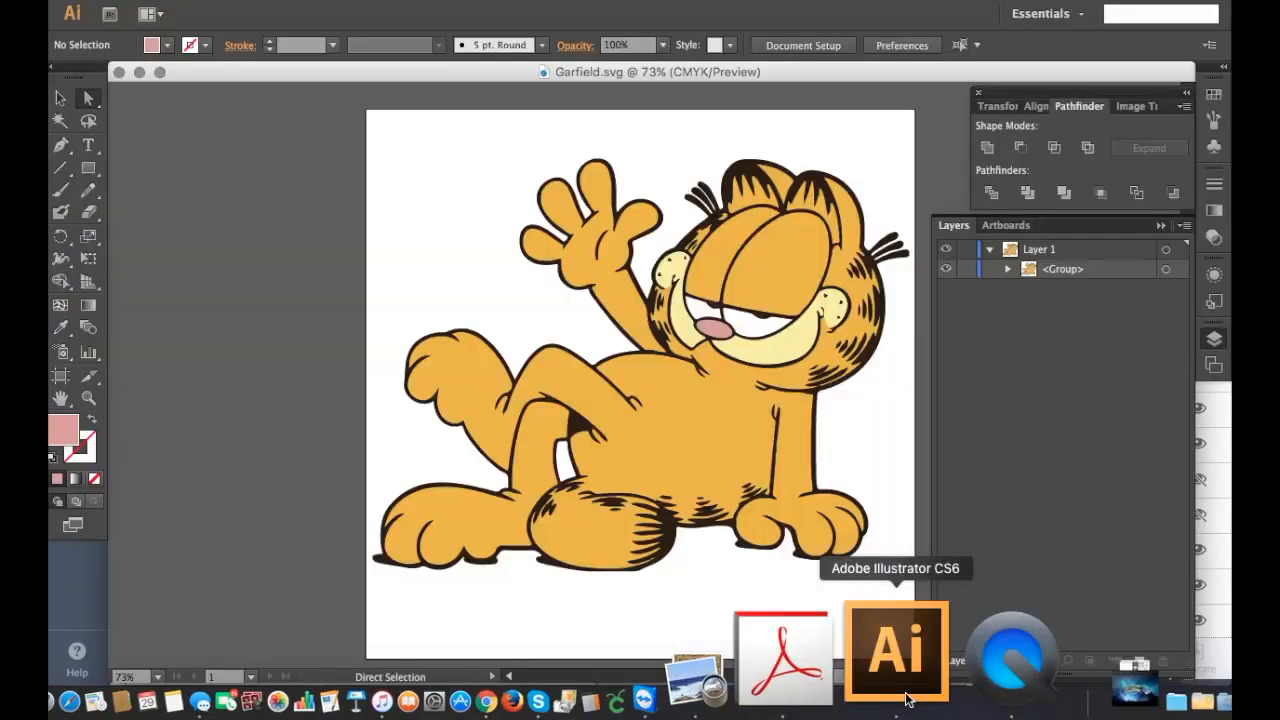
pyautogui.click(1009, 269)
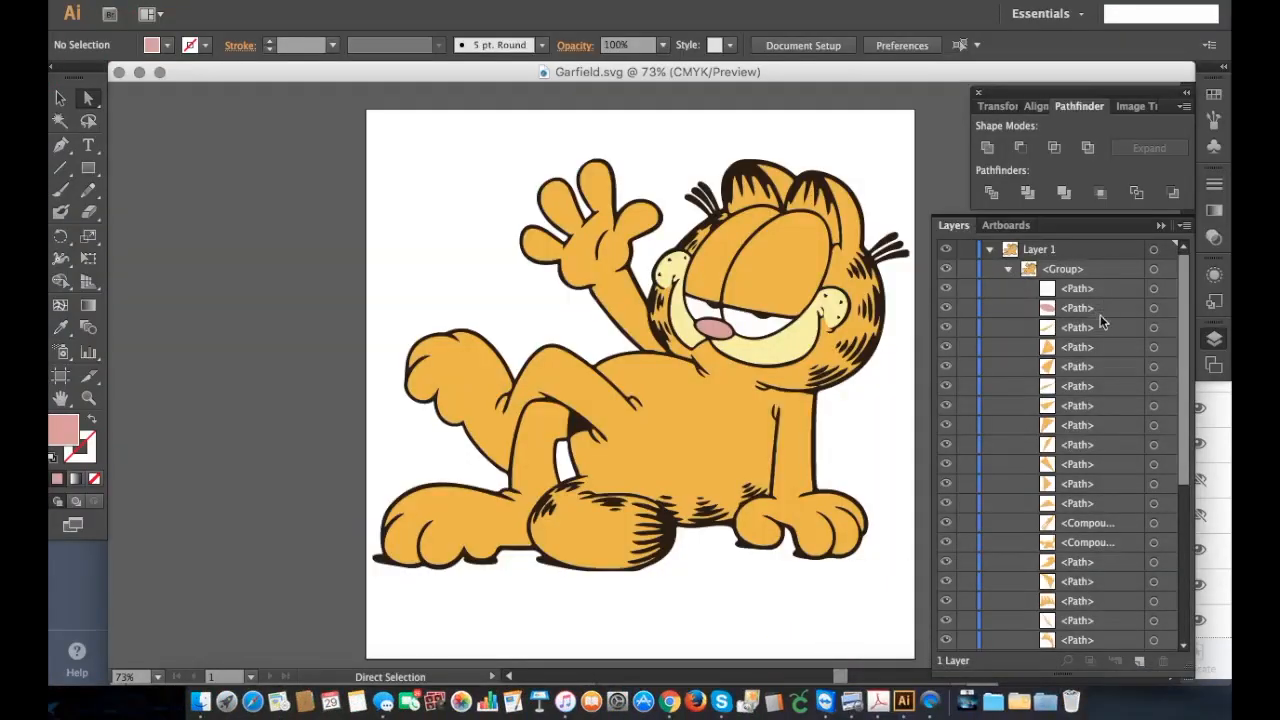
pyautogui.scroll(-1, 1100, 345)
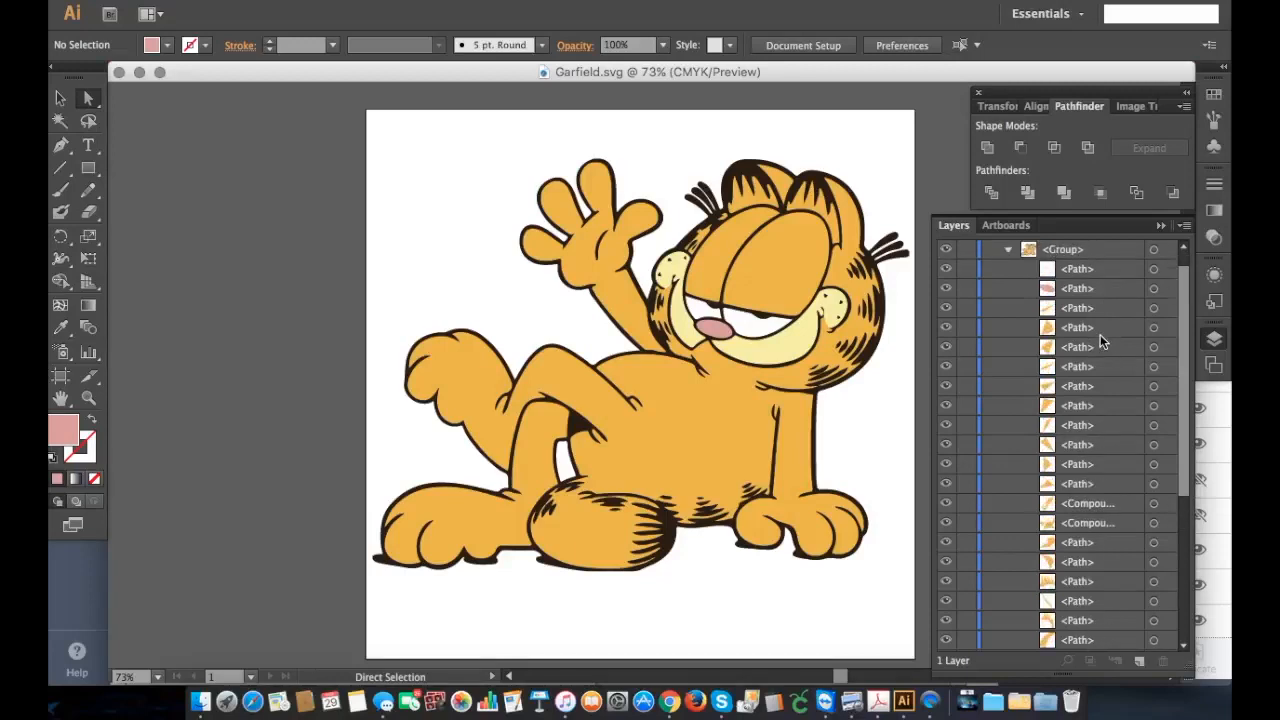
pyautogui.click(946, 289)
pyautogui.click(946, 270)
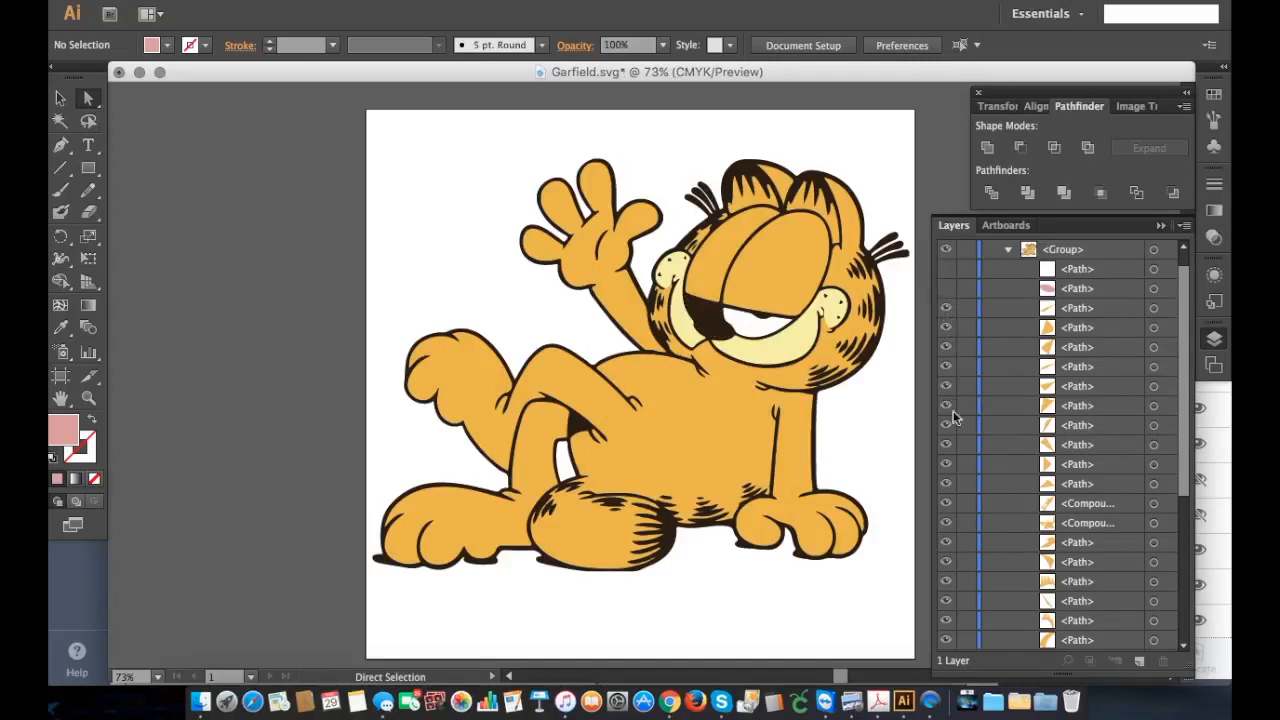
# Step: Hide the black, yellow and white paths and the black compound path at the end of the group, leaving only orange shapes
pyautogui.scroll(-5, 956, 476)
pyautogui.click(946, 466)
pyautogui.click(946, 485)
pyautogui.moveTo(947, 517); pyautogui.dragTo(946, 645)
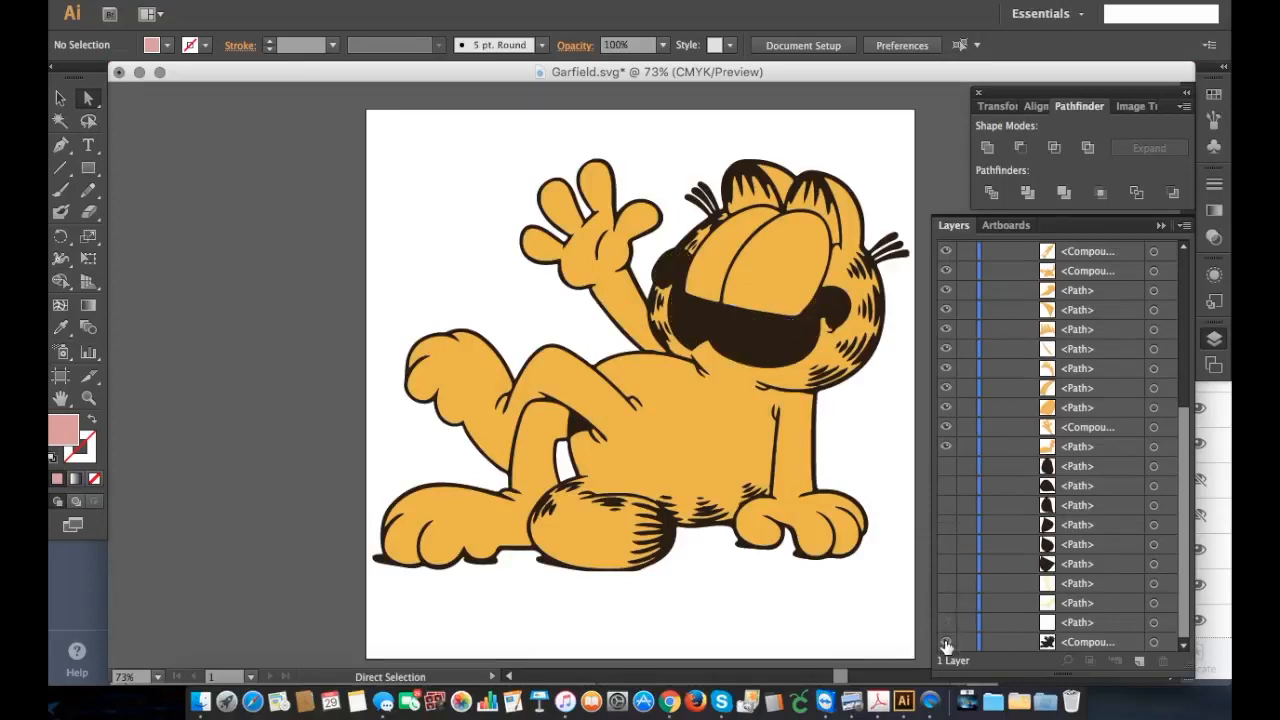
pyautogui.click(946, 643)
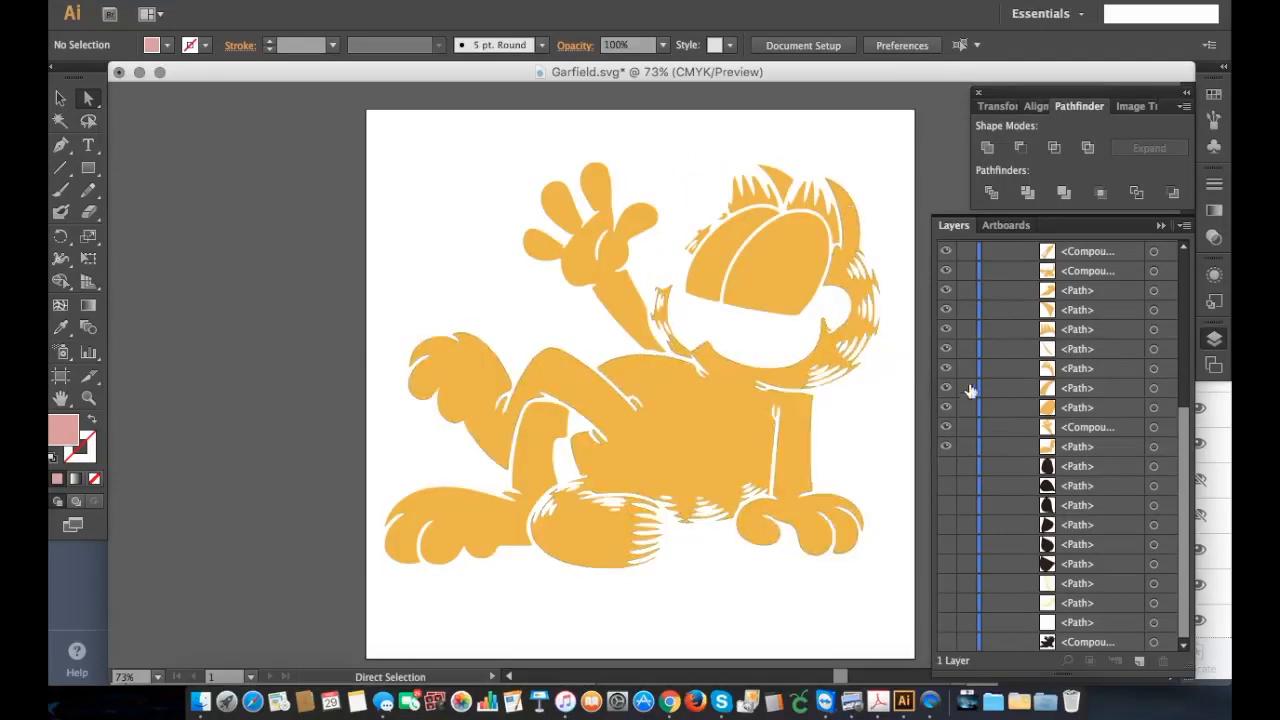
# Step: Select all the visible orange shapes on the artboard and combine them with the Pathfinder Merge operation
pyautogui.scroll(10, 1008, 386)
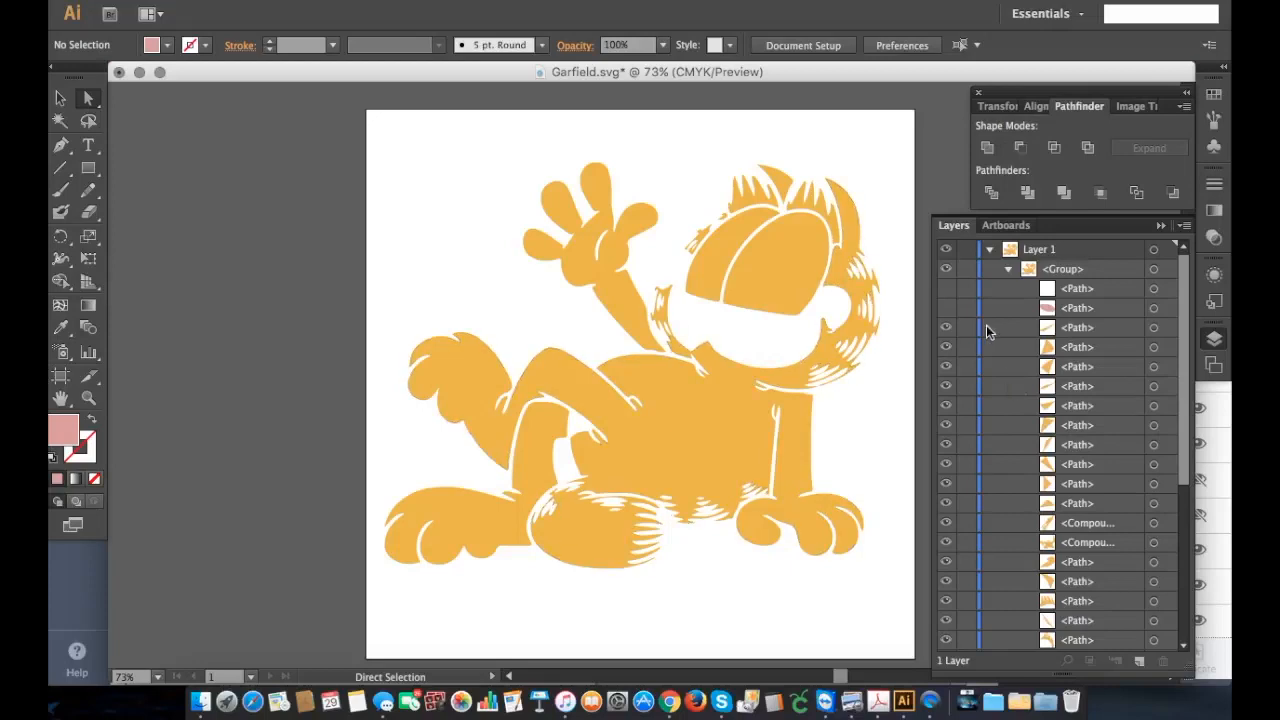
pyautogui.moveTo(375, 121); pyautogui.dragTo(907, 605)
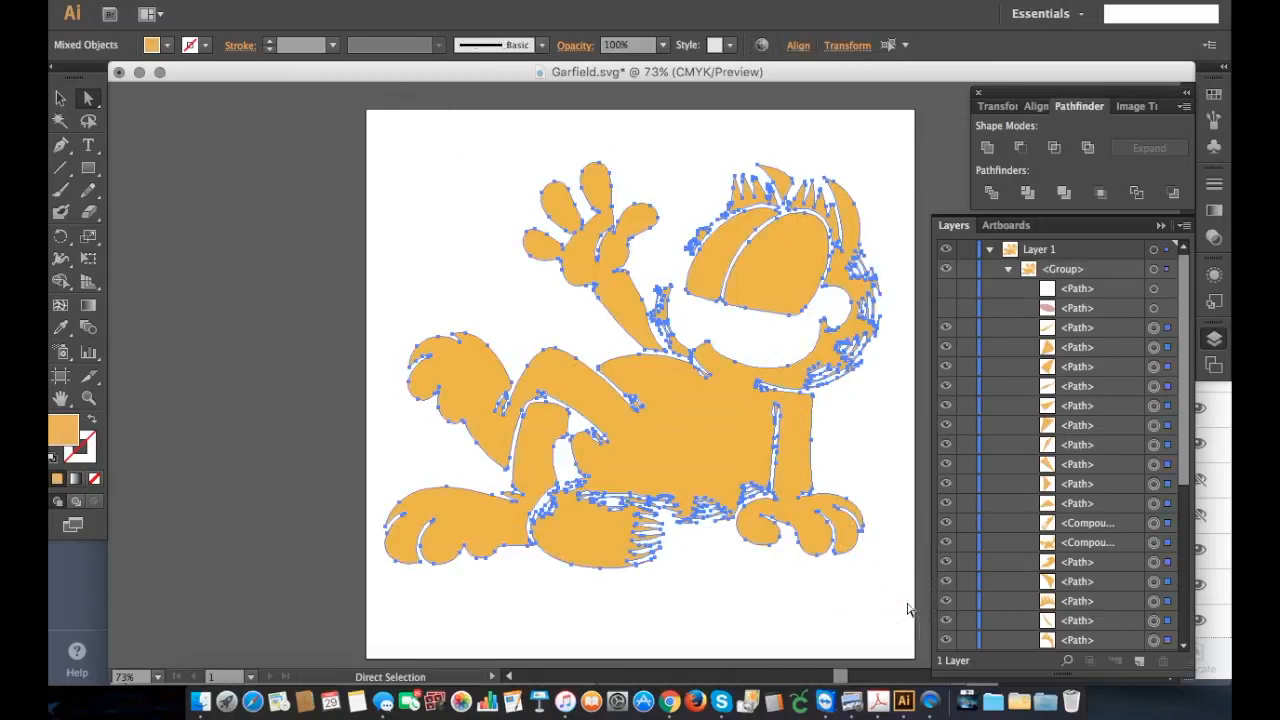
pyautogui.click(1064, 196)
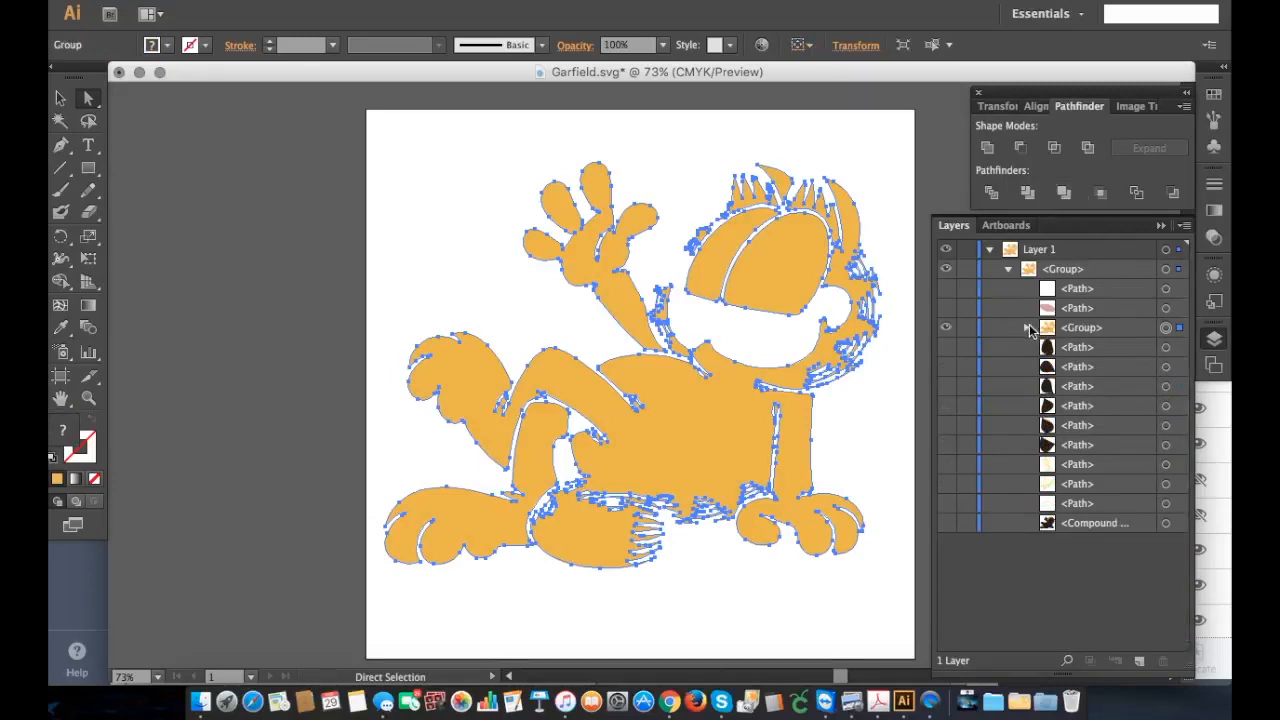
# Step: Inspect the paths of the merged orange group, apply Unite to it, and expand the resulting group
pyautogui.click(1028, 329)
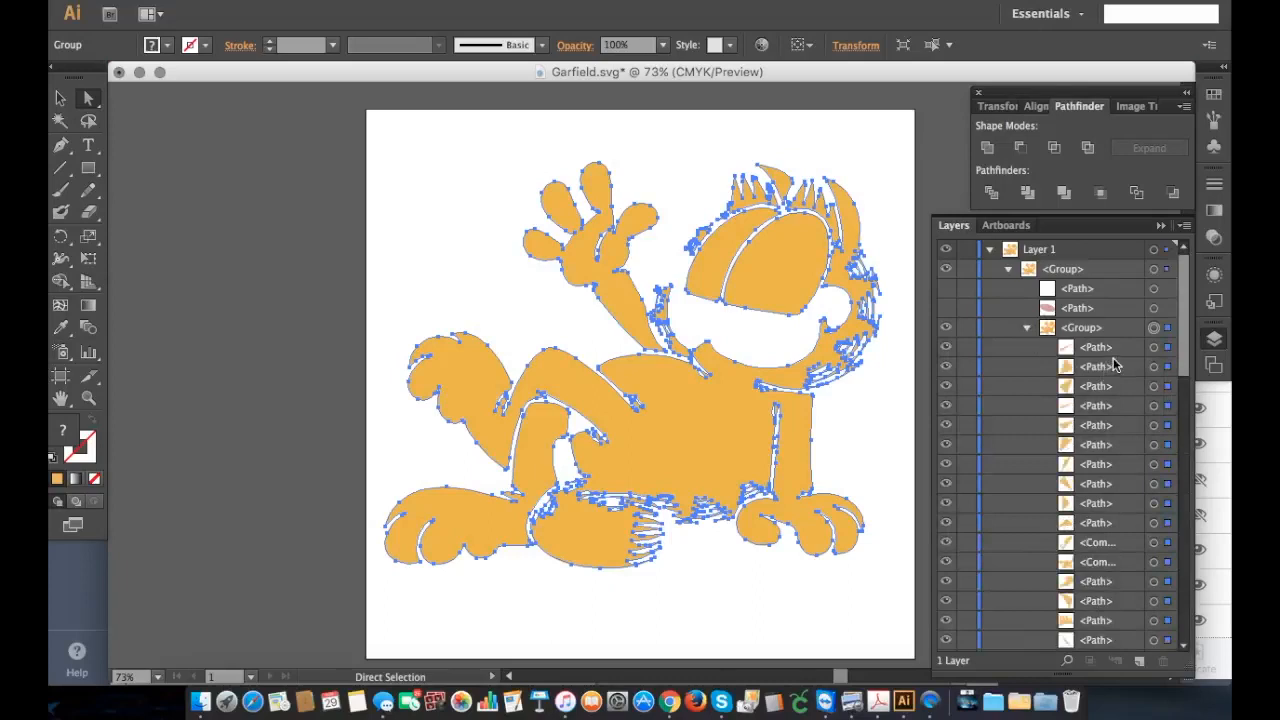
pyautogui.scroll(-3, 1110, 430)
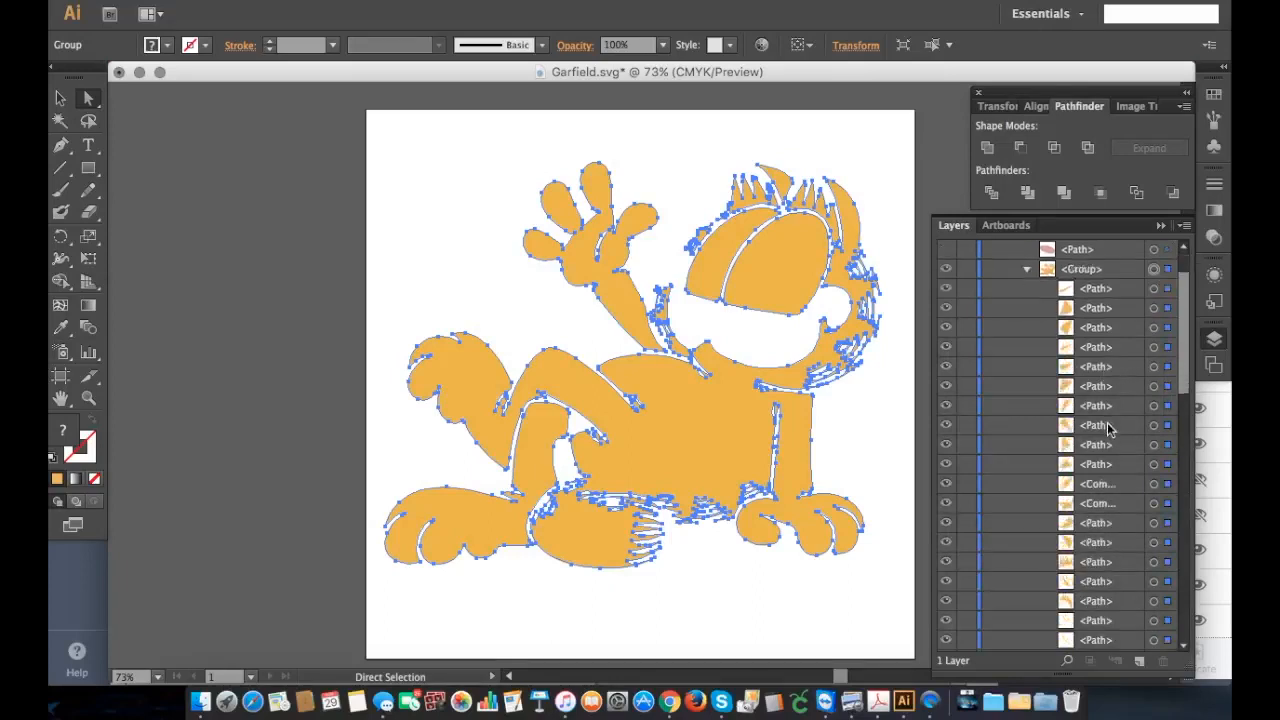
pyautogui.click(987, 147)
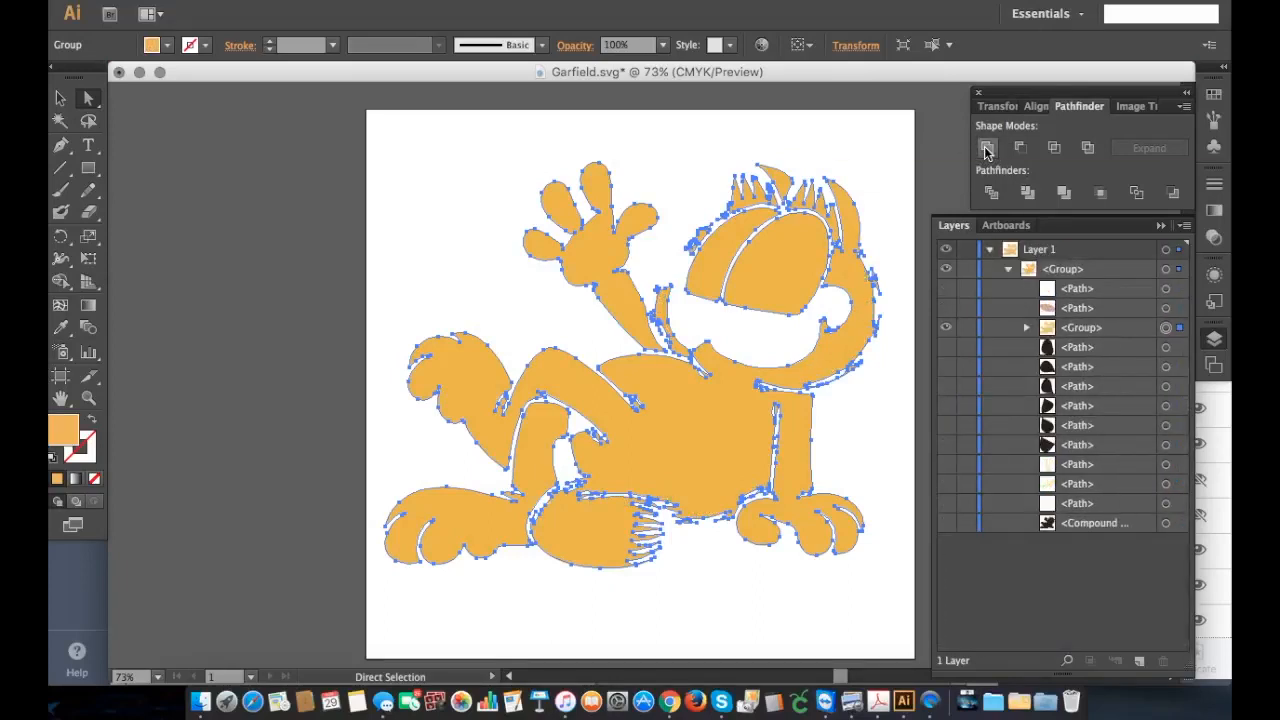
pyautogui.click(1027, 330)
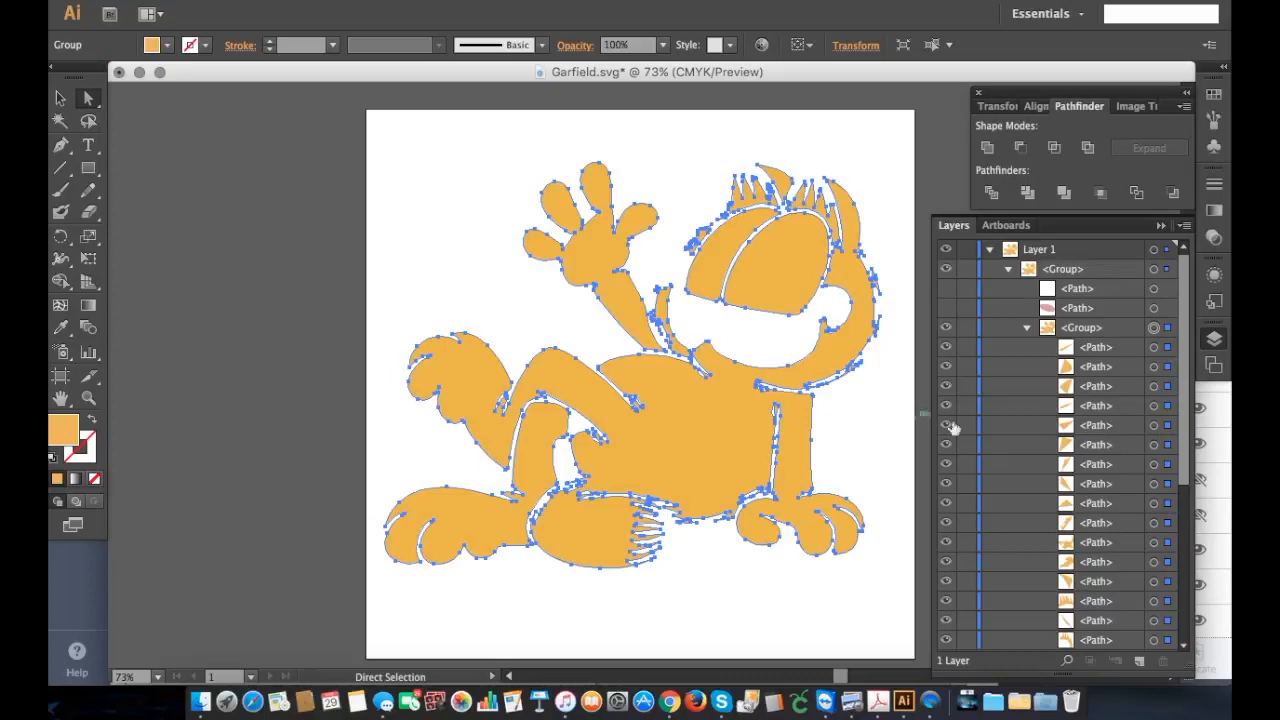
# Step: Hide the large orange body, head, arm and leg paths in the united group to isolate its small stray pieces
pyautogui.scroll(-10, 1054, 437)
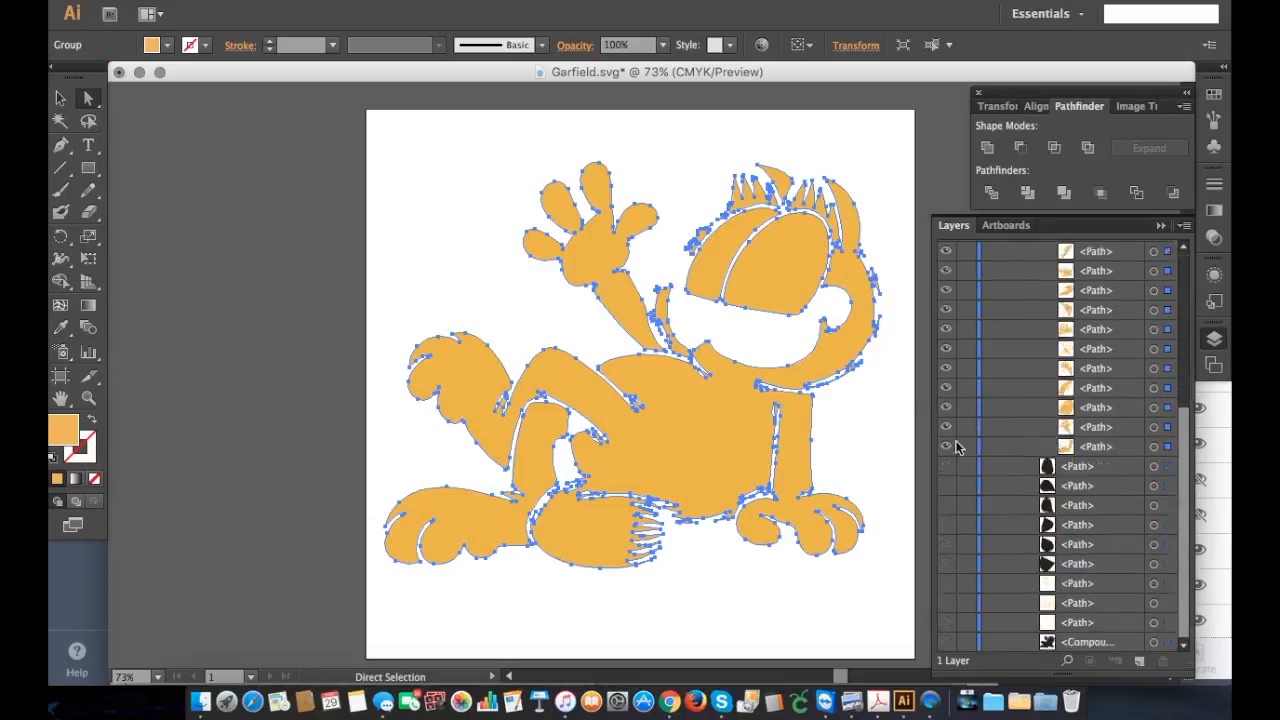
pyautogui.moveTo(946, 447); pyautogui.dragTo(948, 297)
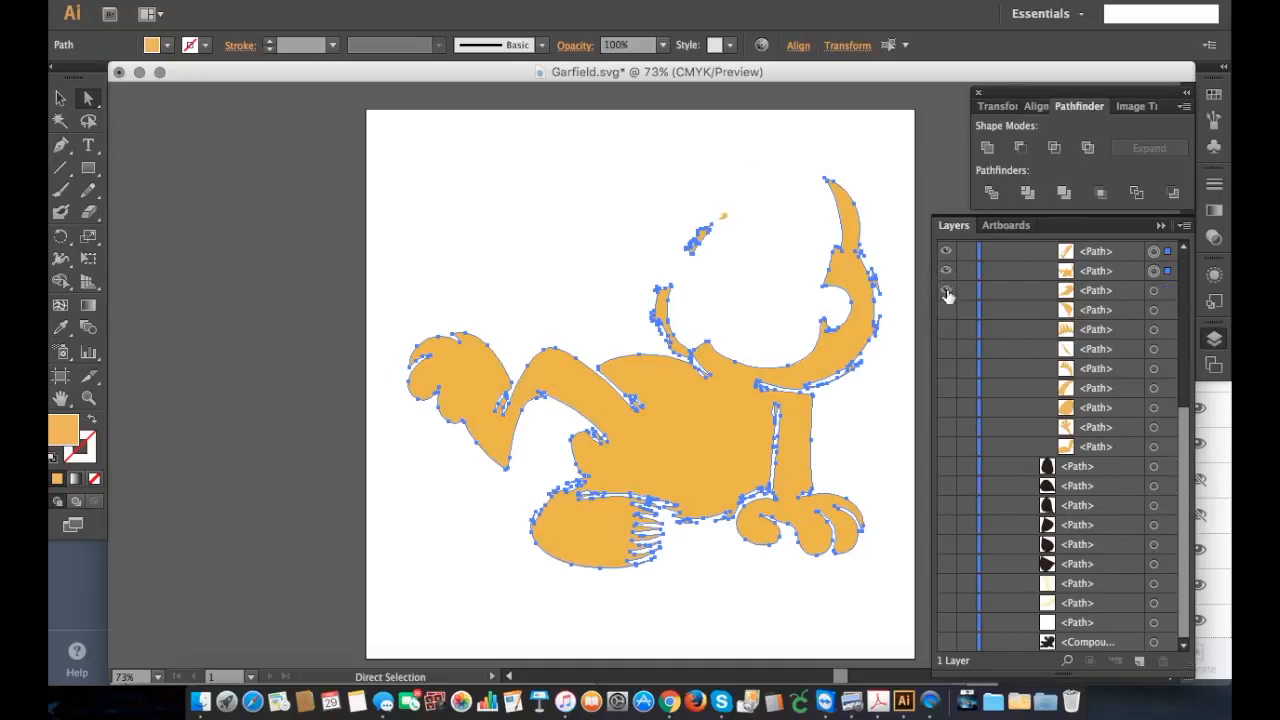
pyautogui.scroll(3, 948, 334)
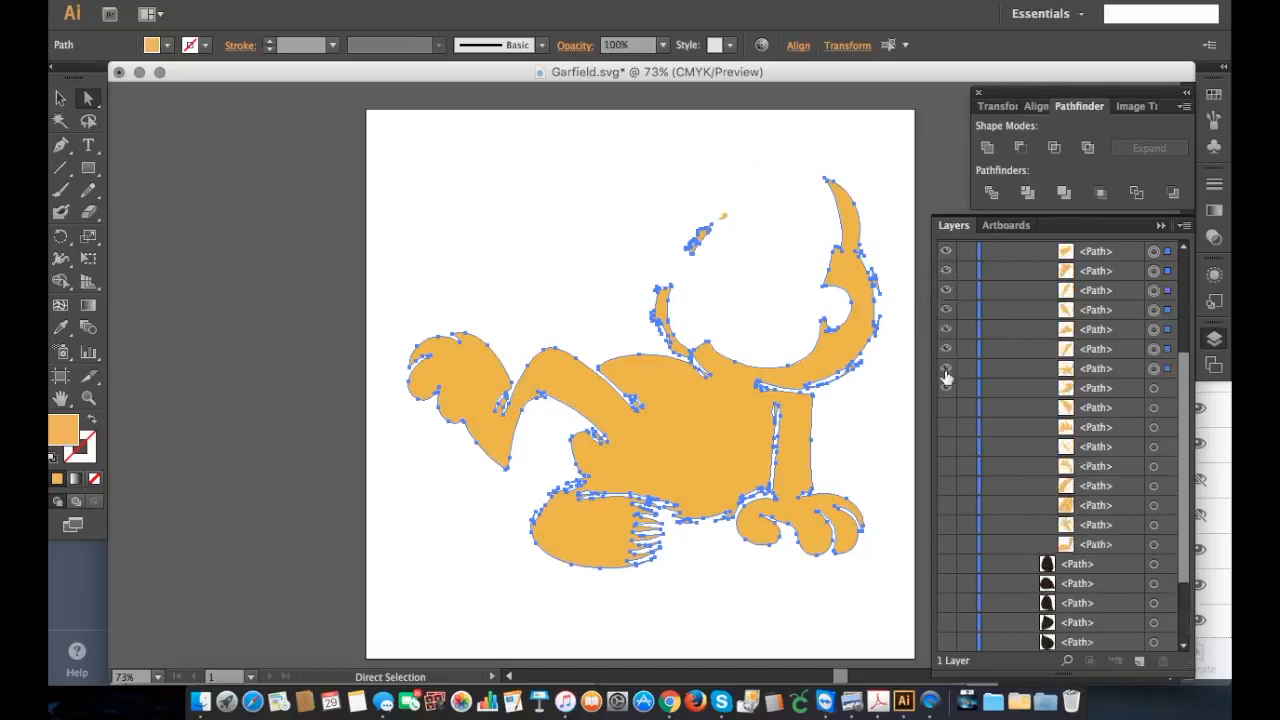
pyautogui.click(946, 370)
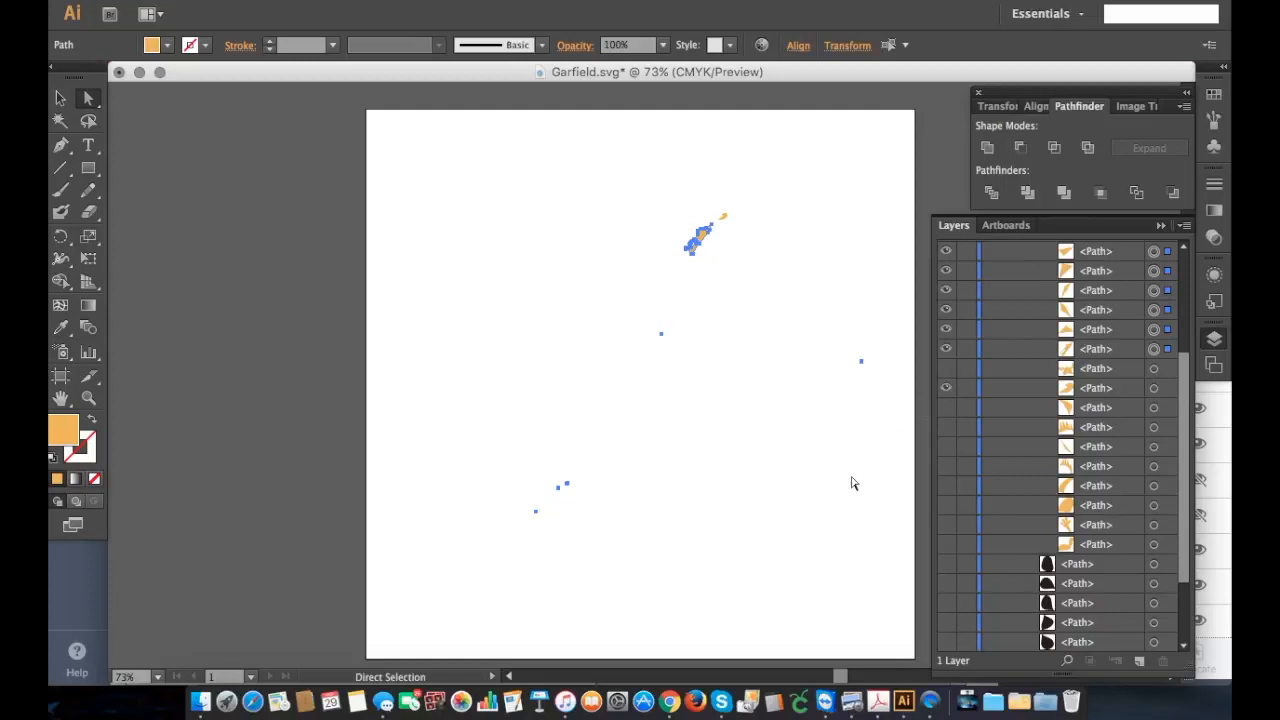
# Step: Deselect everything and hide the last two visible orange pieces beside the ear, so only the tiny stray paths stay shown
pyautogui.click(787, 488)
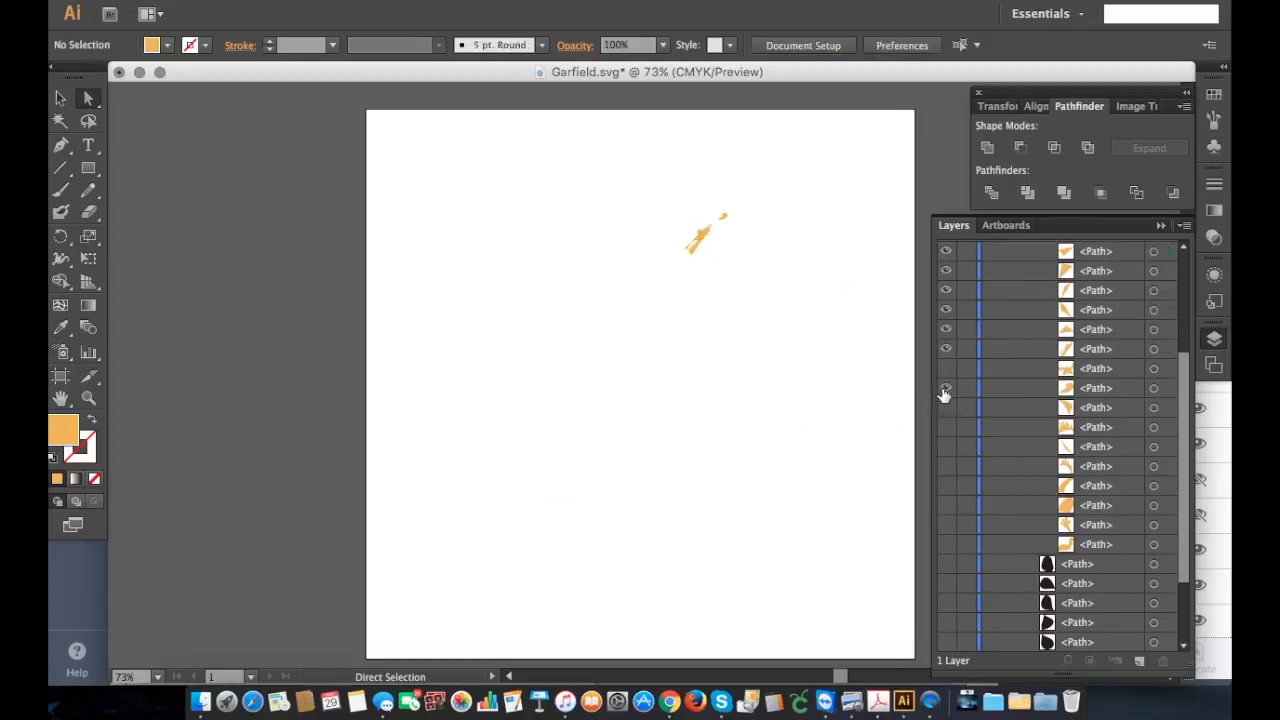
pyautogui.click(946, 349)
pyautogui.click(946, 388)
pyautogui.scroll(3, 961, 378)
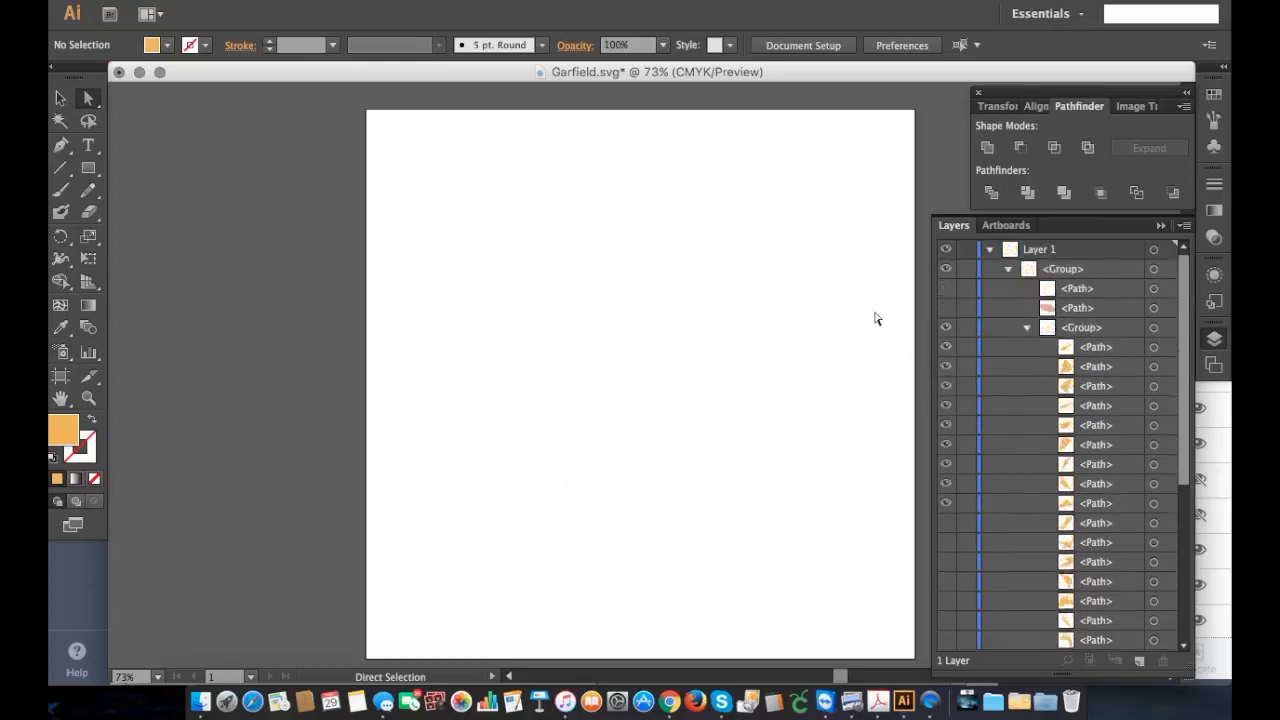
# Step: Select all the tiny stray paths left visible in the united orange group and delete them
pyautogui.click(1164, 268)
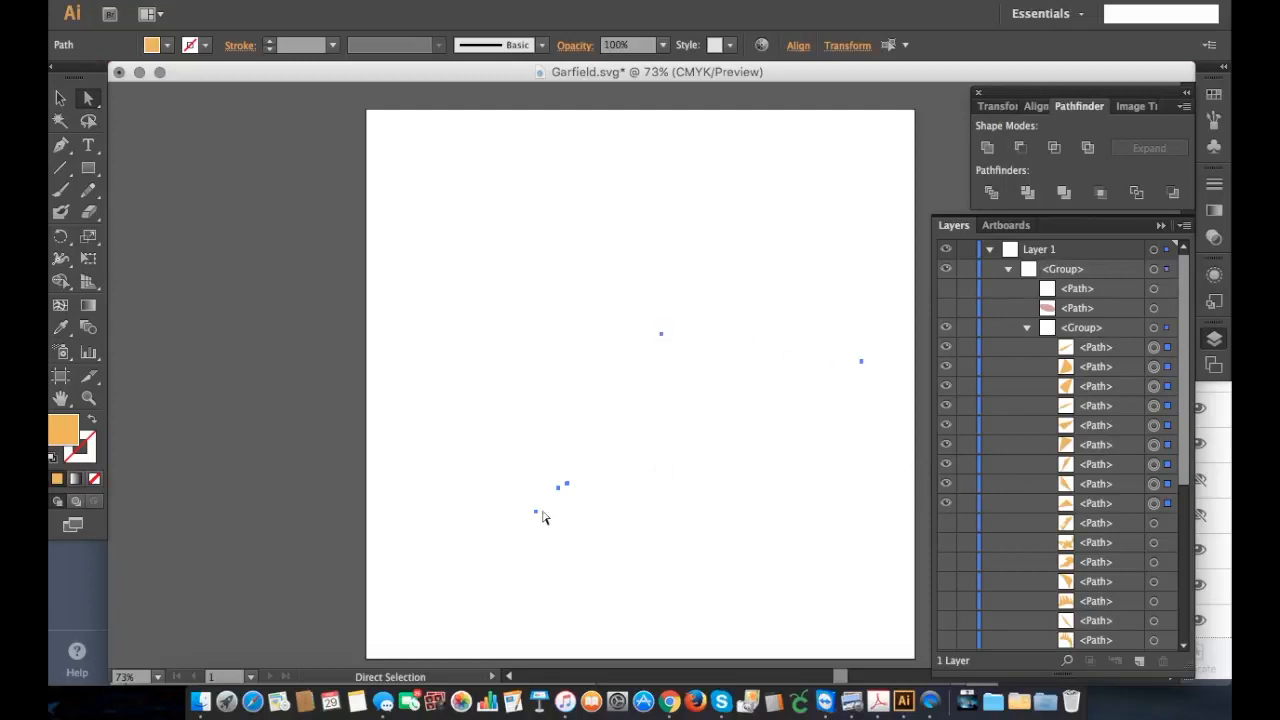
pyautogui.click(537, 378)
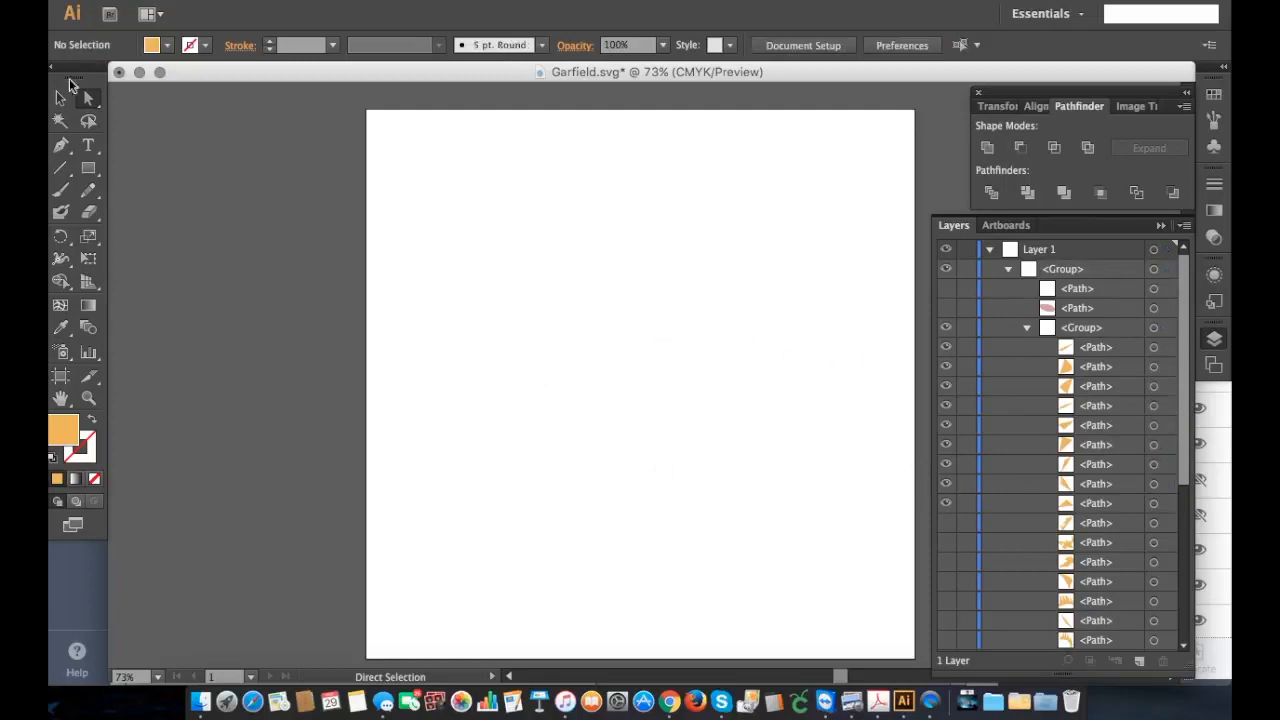
pyautogui.moveTo(391, 199); pyautogui.dragTo(904, 640)
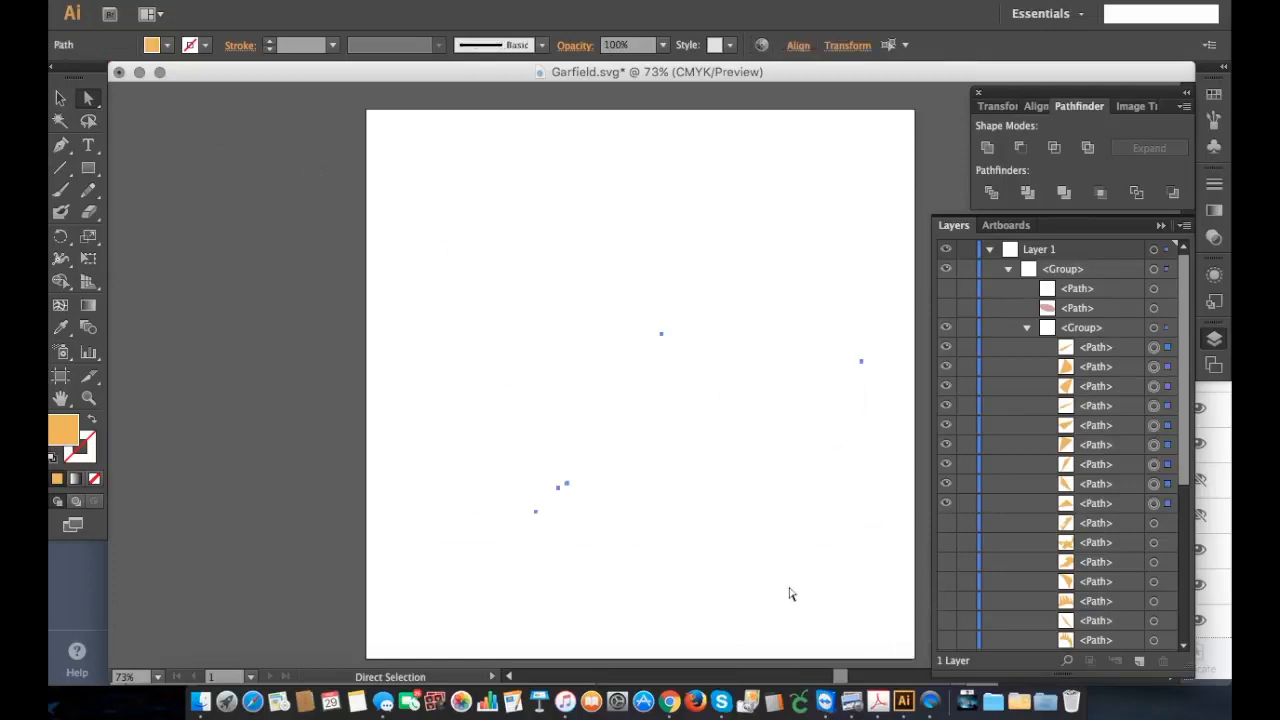
pyautogui.press('Delete')
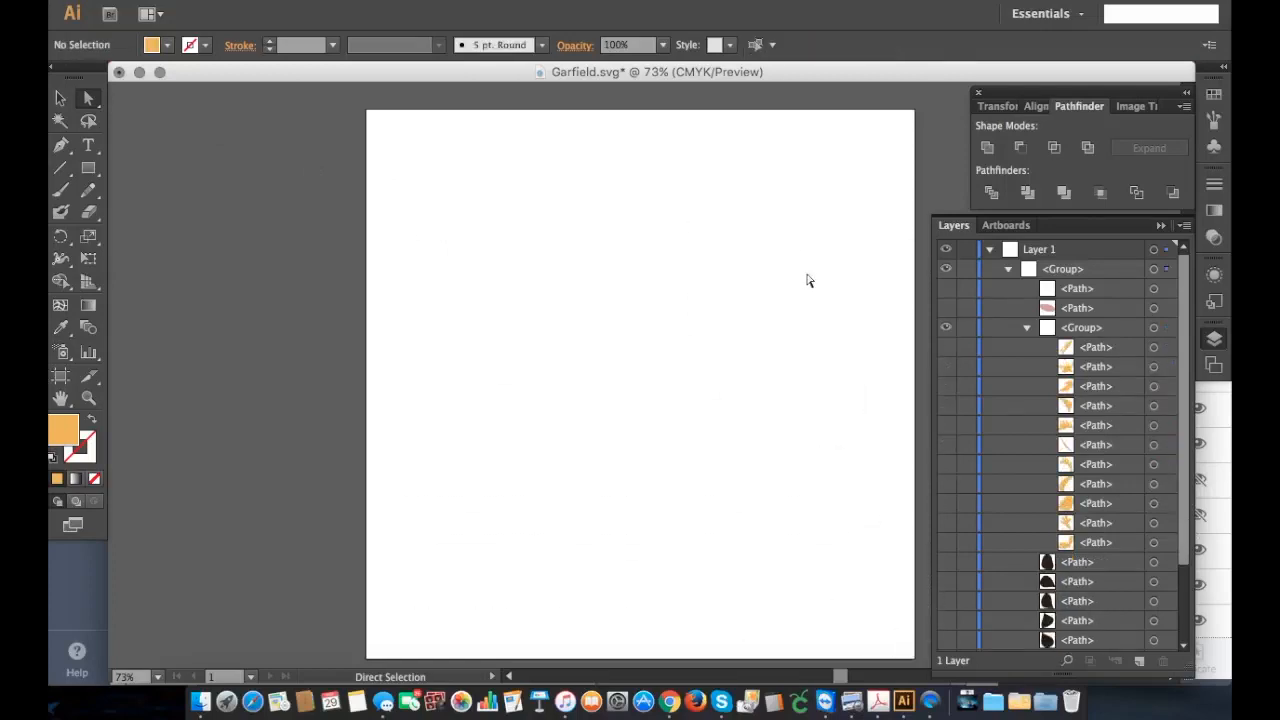
# Step: Show the white path, the pink nose path and all the remaining paths of the orange group again
pyautogui.click(945, 288)
pyautogui.click(945, 308)
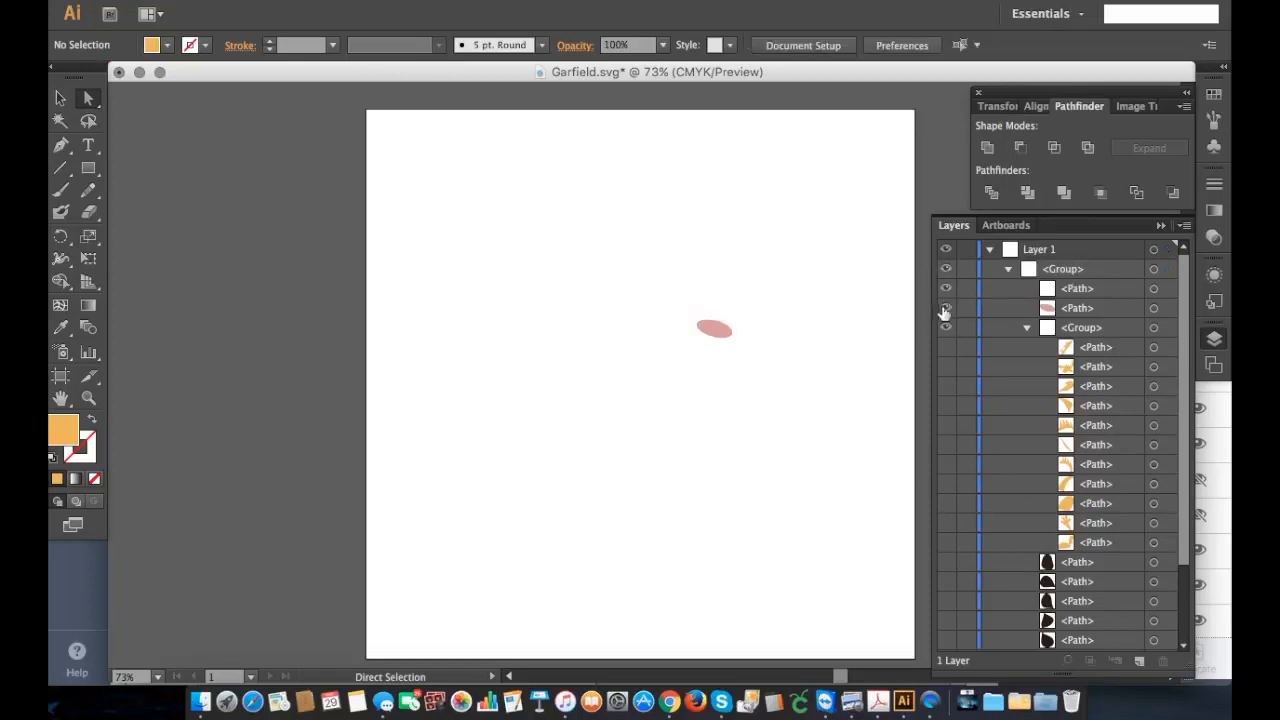
pyautogui.click(946, 348)
pyautogui.click(946, 368)
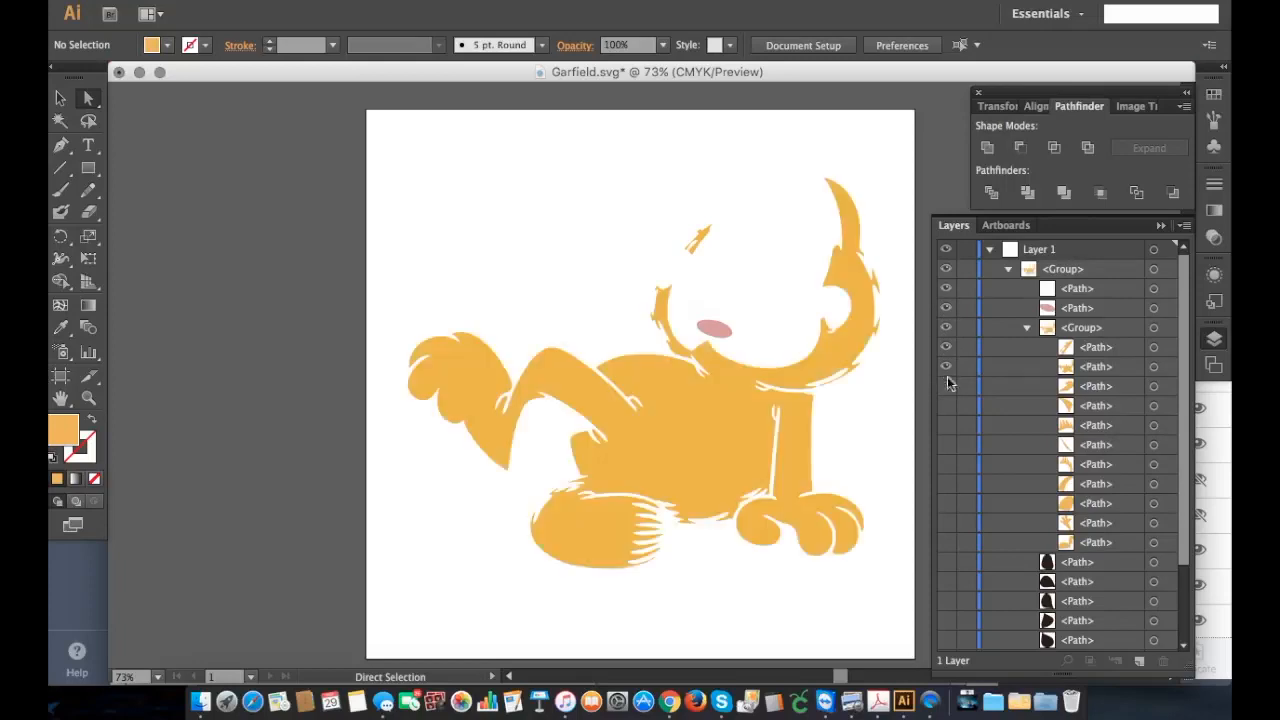
pyautogui.click(946, 405)
pyautogui.click(946, 425)
pyautogui.click(946, 444)
pyautogui.click(948, 464)
pyautogui.click(947, 483)
pyautogui.click(947, 506)
pyautogui.click(946, 523)
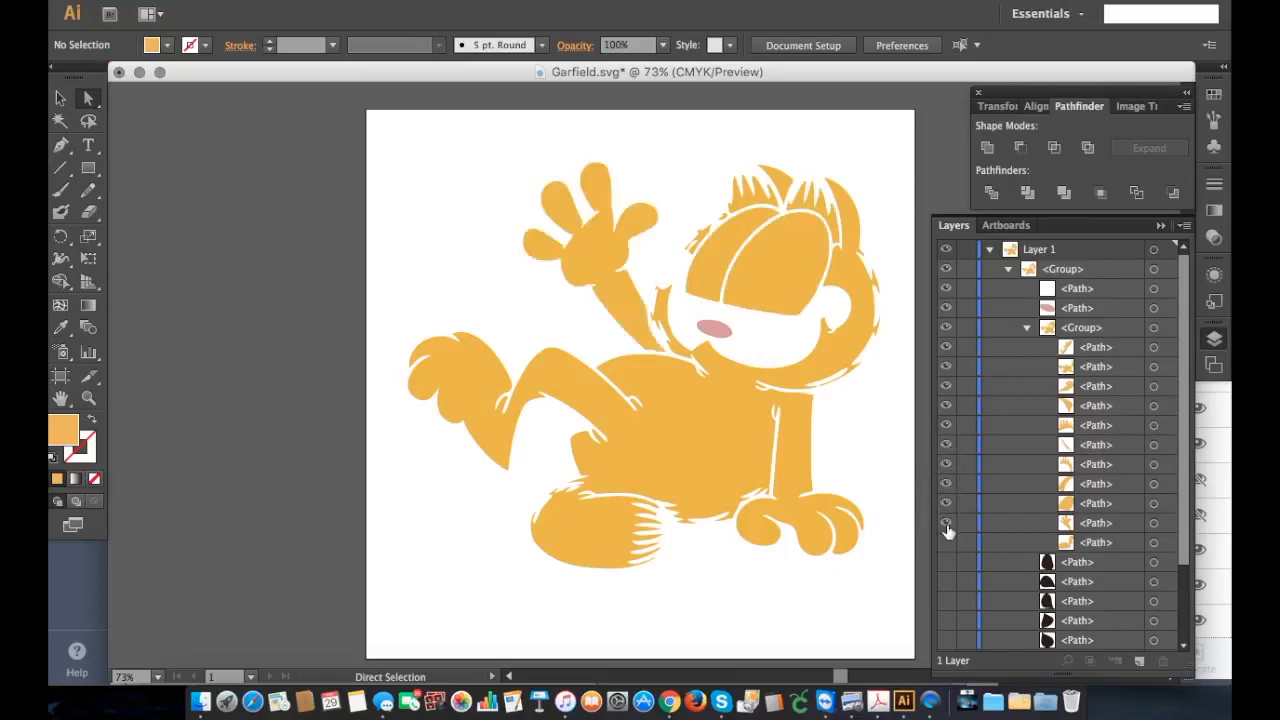
pyautogui.click(946, 542)
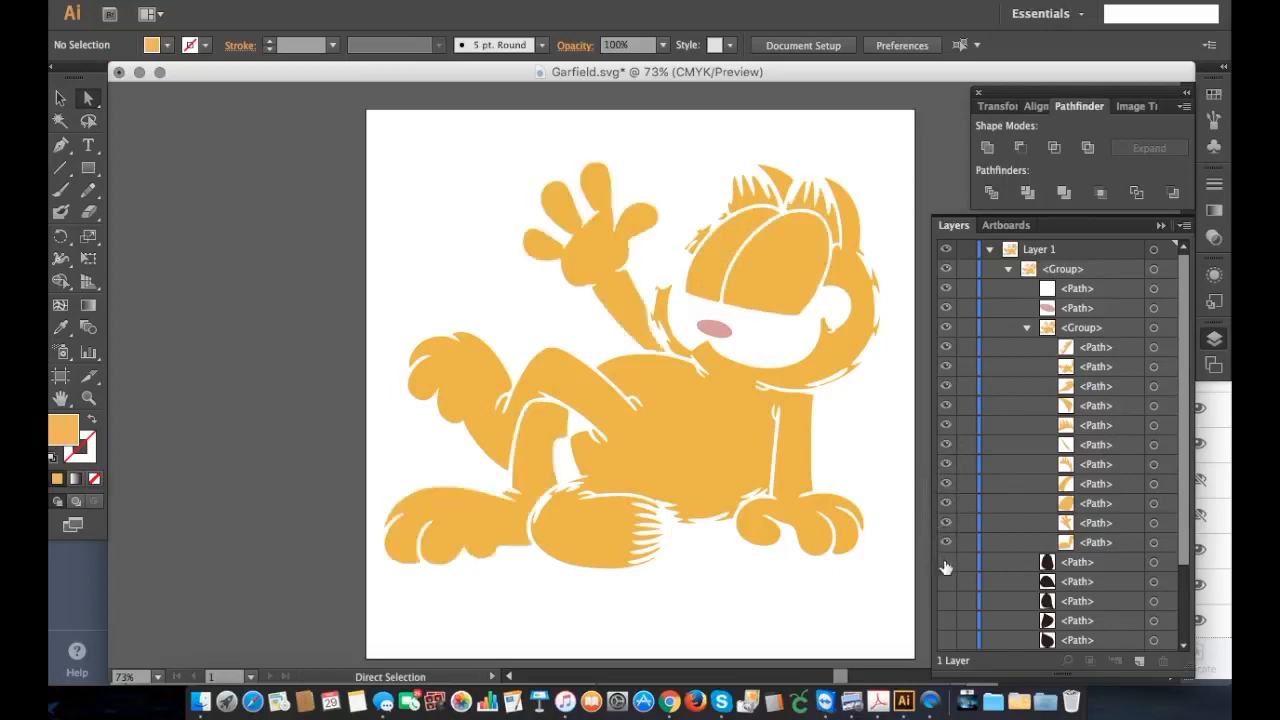
# Step: Show the black dot paths, the yellow and white paths and the black compound outline again
pyautogui.click(946, 562)
pyautogui.click(946, 582)
pyautogui.click(946, 601)
pyautogui.click(946, 621)
pyautogui.scroll(-3, 946, 627)
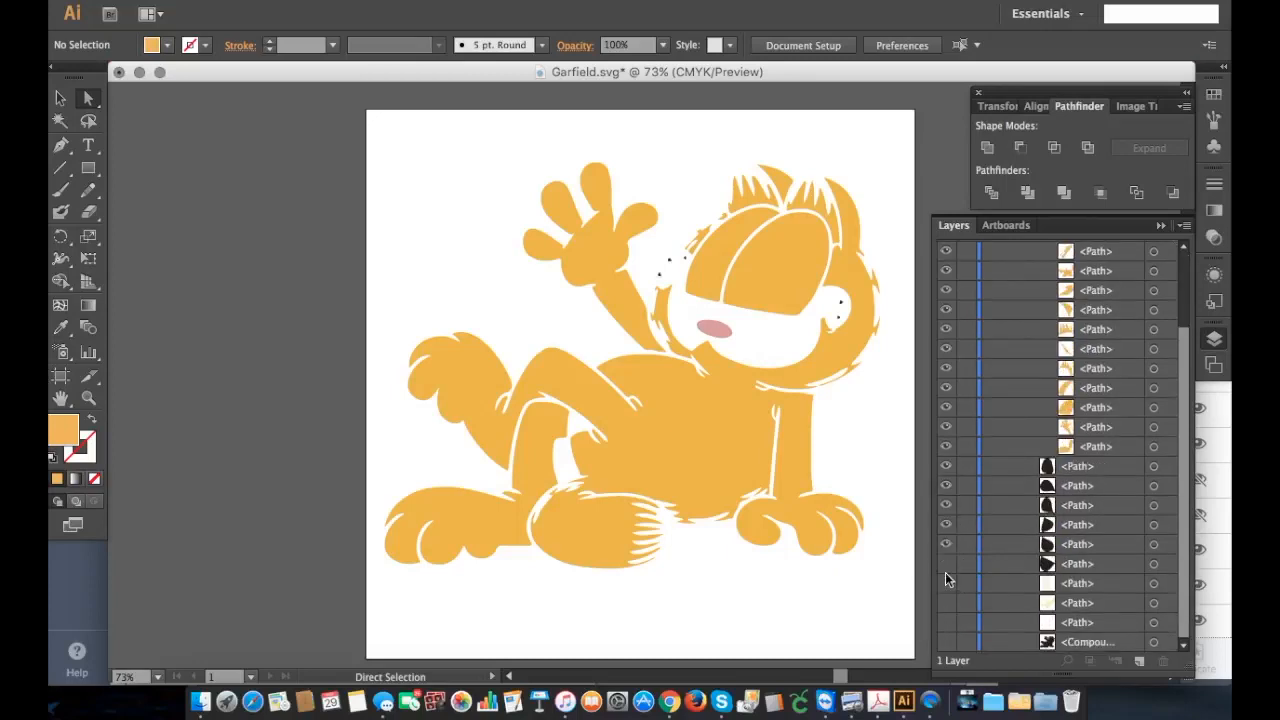
pyautogui.click(946, 563)
pyautogui.click(946, 583)
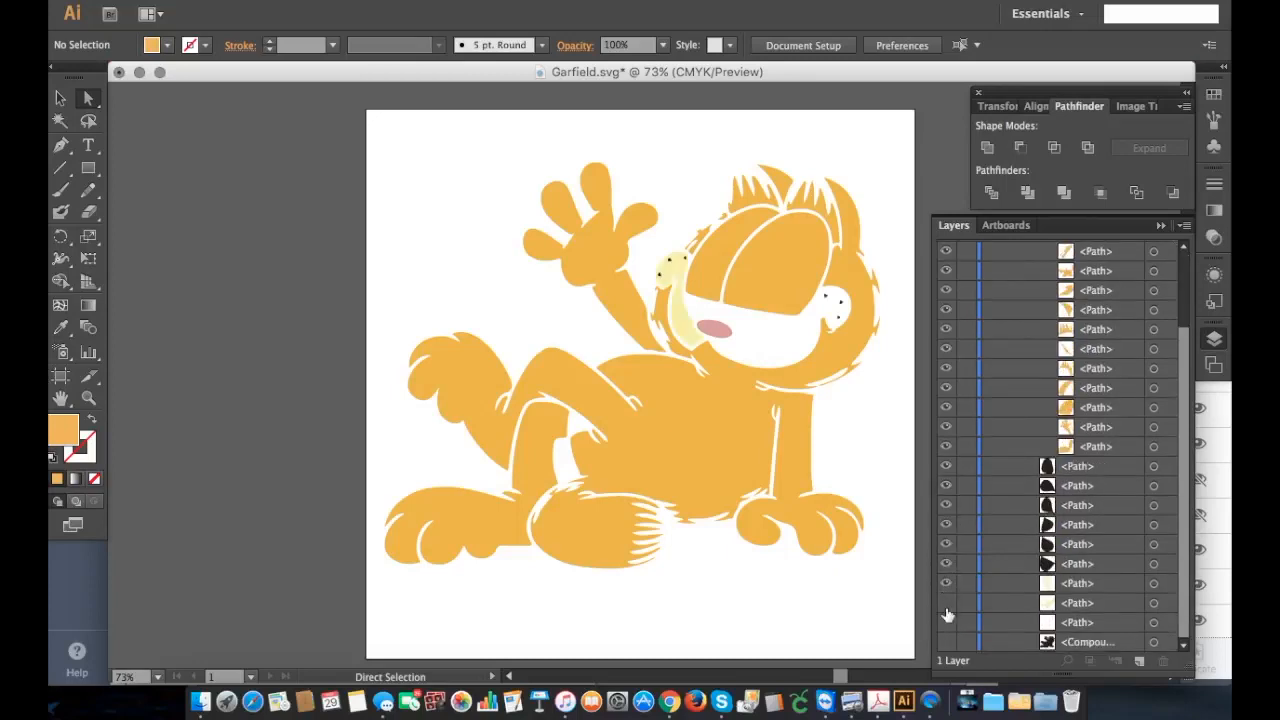
pyautogui.click(946, 603)
pyautogui.click(946, 622)
pyautogui.click(946, 642)
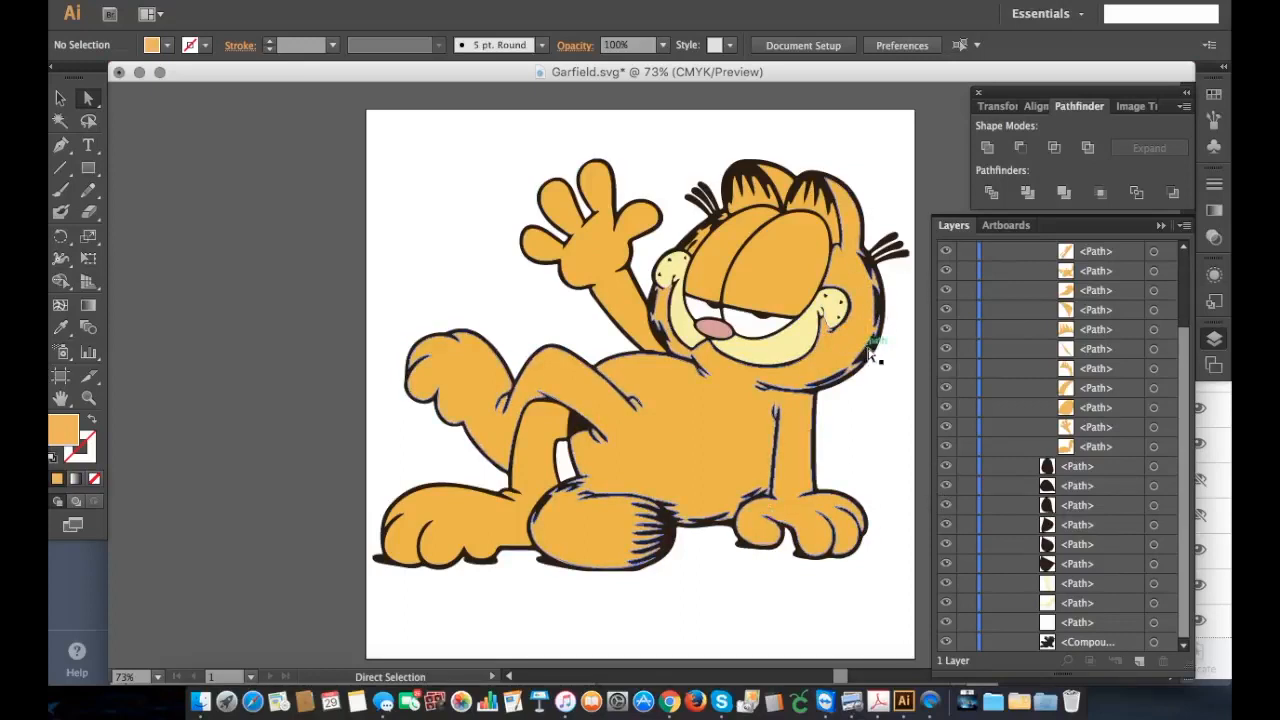
# Step: Review the list of remaining paths and collapse the united orange group
pyautogui.scroll(3, 1030, 540)
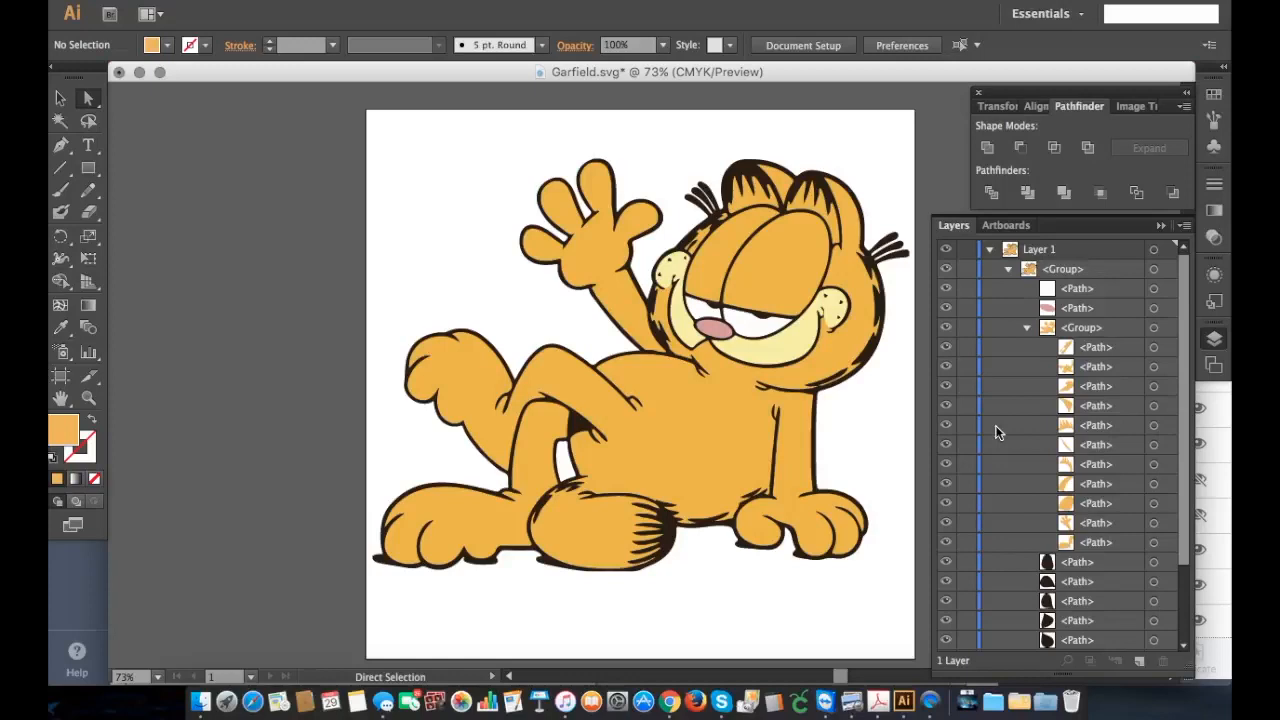
pyautogui.scroll(-3, 1021, 490)
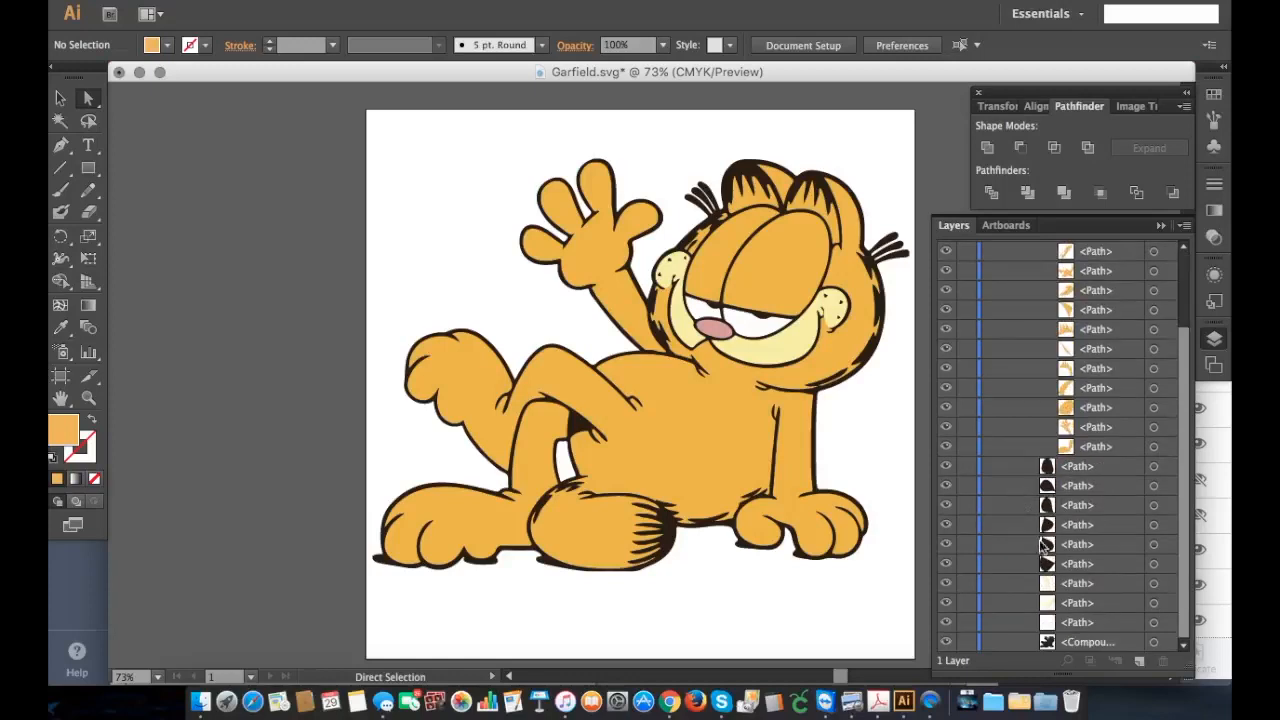
pyautogui.scroll(3, 1103, 486)
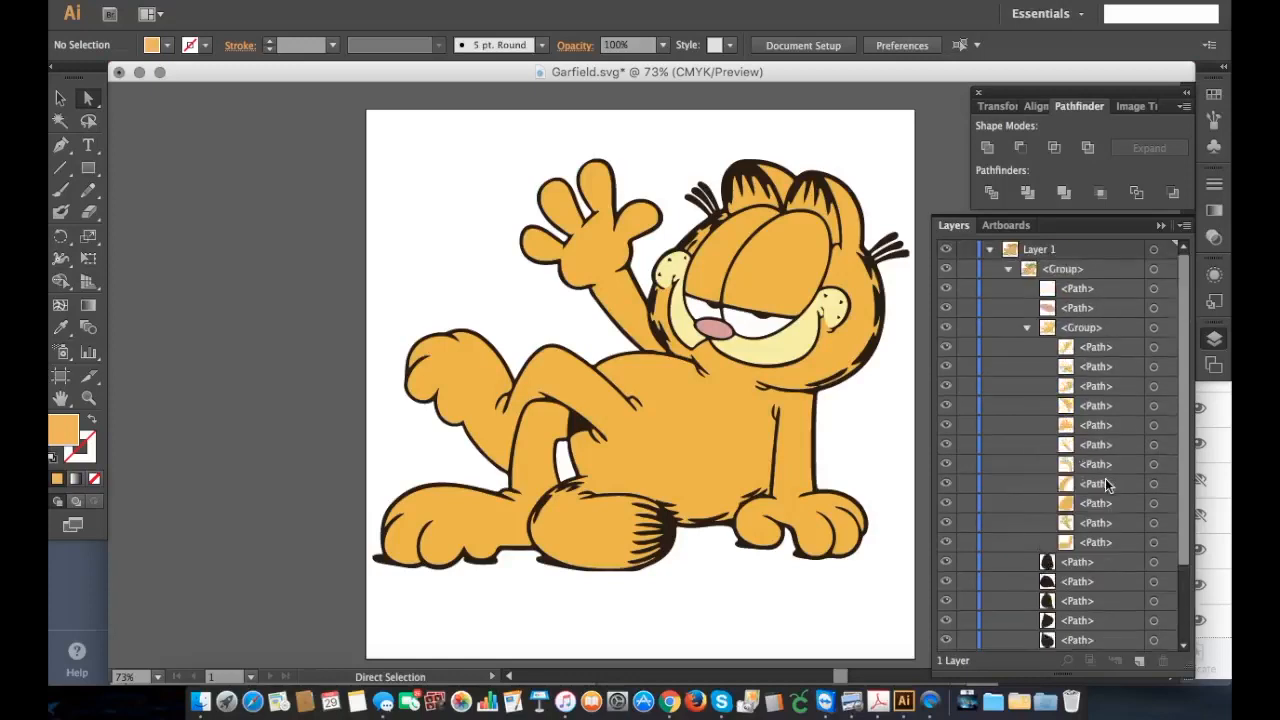
pyautogui.click(1025, 330)
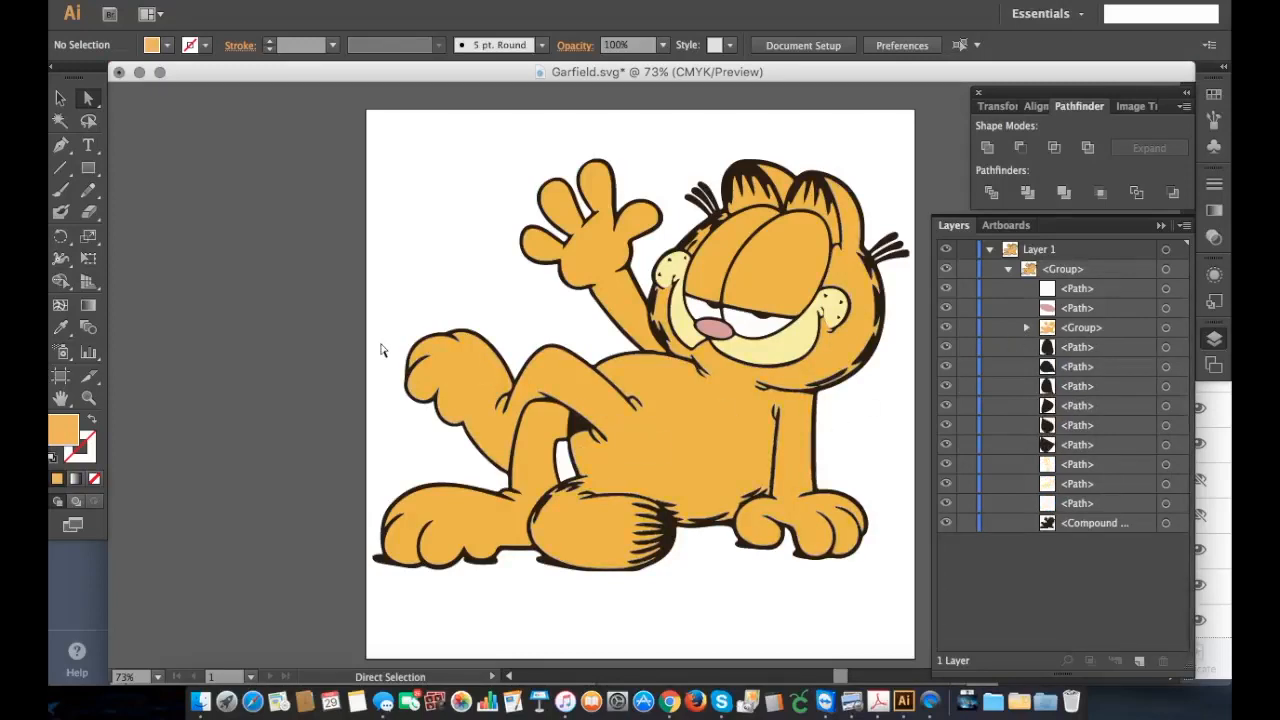
# Step: Undo the visibility changes, the stray-path deletion and the orange combining operations, back to the separate orange paths and compound paths
pyautogui.press('v')
pyautogui.press('super+z')
pyautogui.press('super+z')
pyautogui.press('super+z')
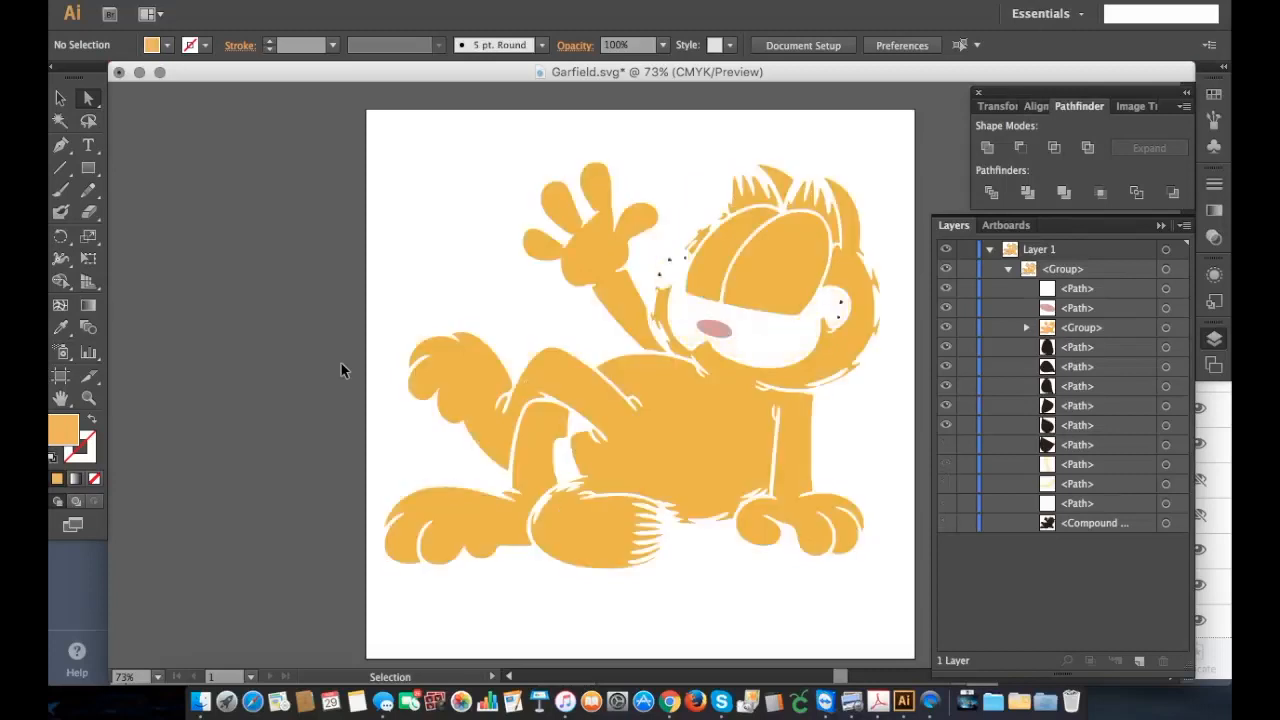
pyautogui.press('super+z')
pyautogui.press('super+z')
pyautogui.press('super+z')
pyautogui.press('super+z')
pyautogui.press('super+z')
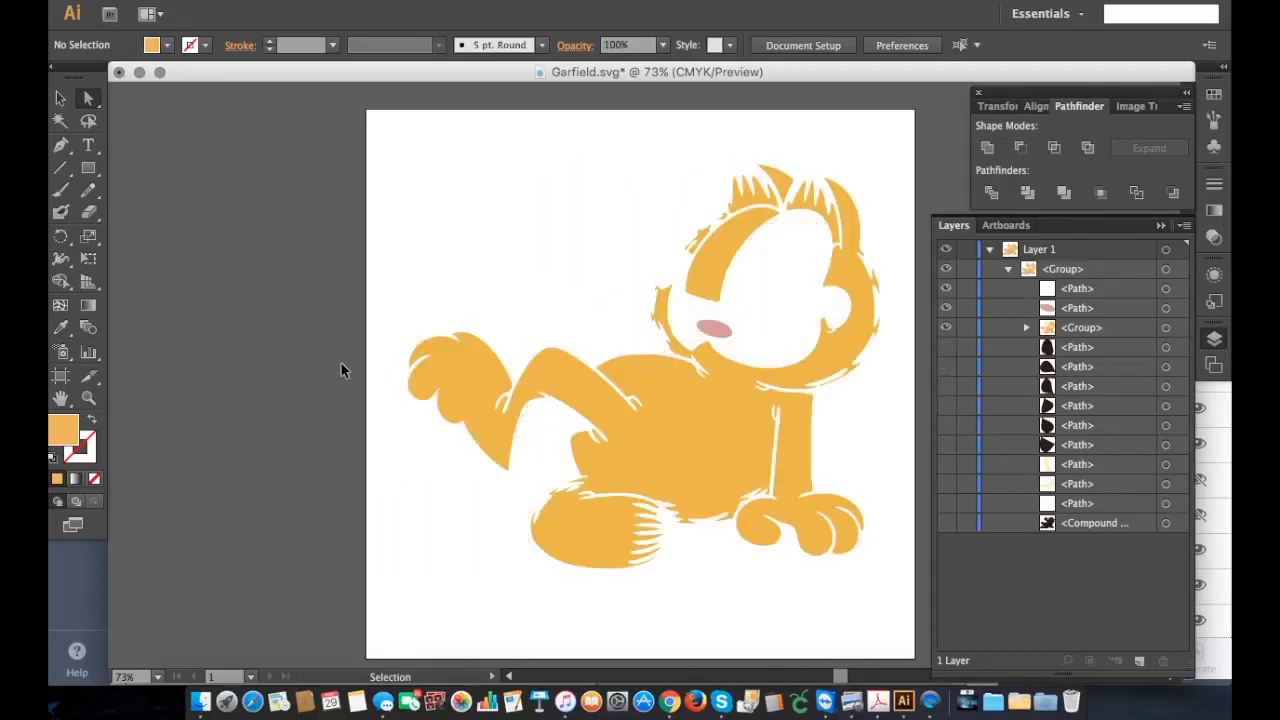
pyautogui.press('super+z')
pyautogui.press('super+z')
pyautogui.press('super+z')
pyautogui.press('super+z')
pyautogui.press('super+z')
pyautogui.press('super+z')
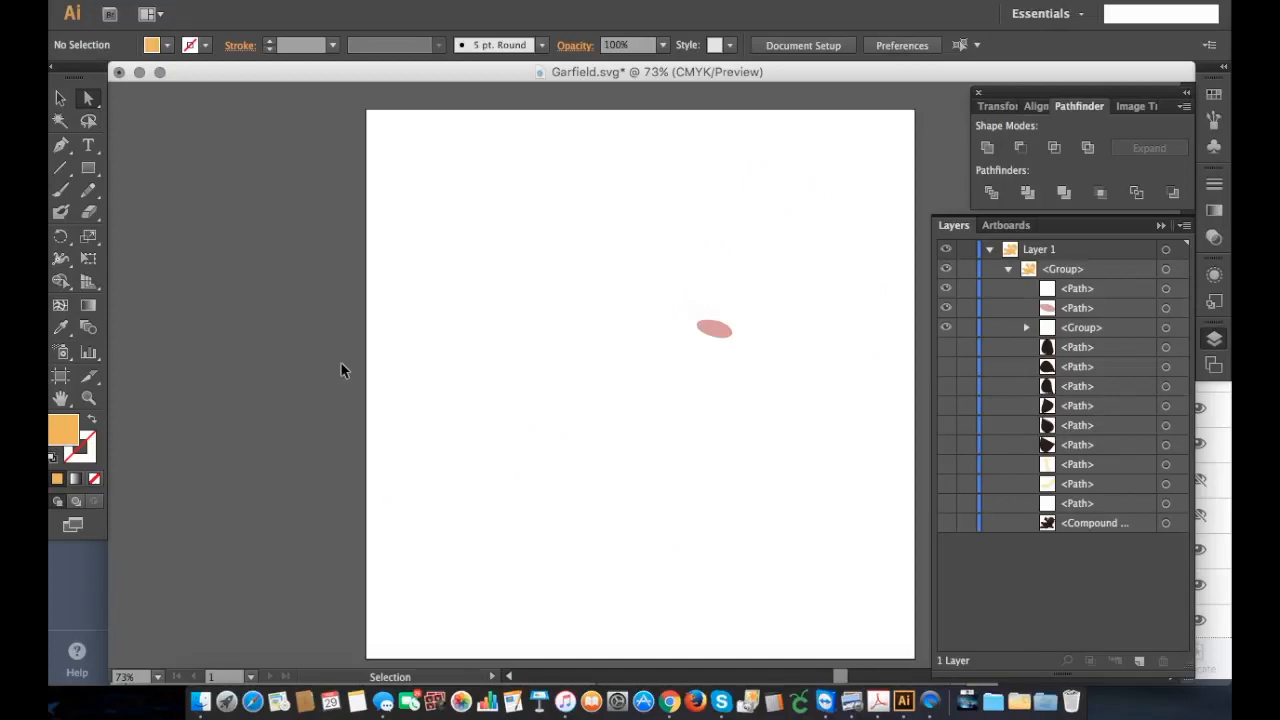
pyautogui.press('super+z')
pyautogui.press('super+z')
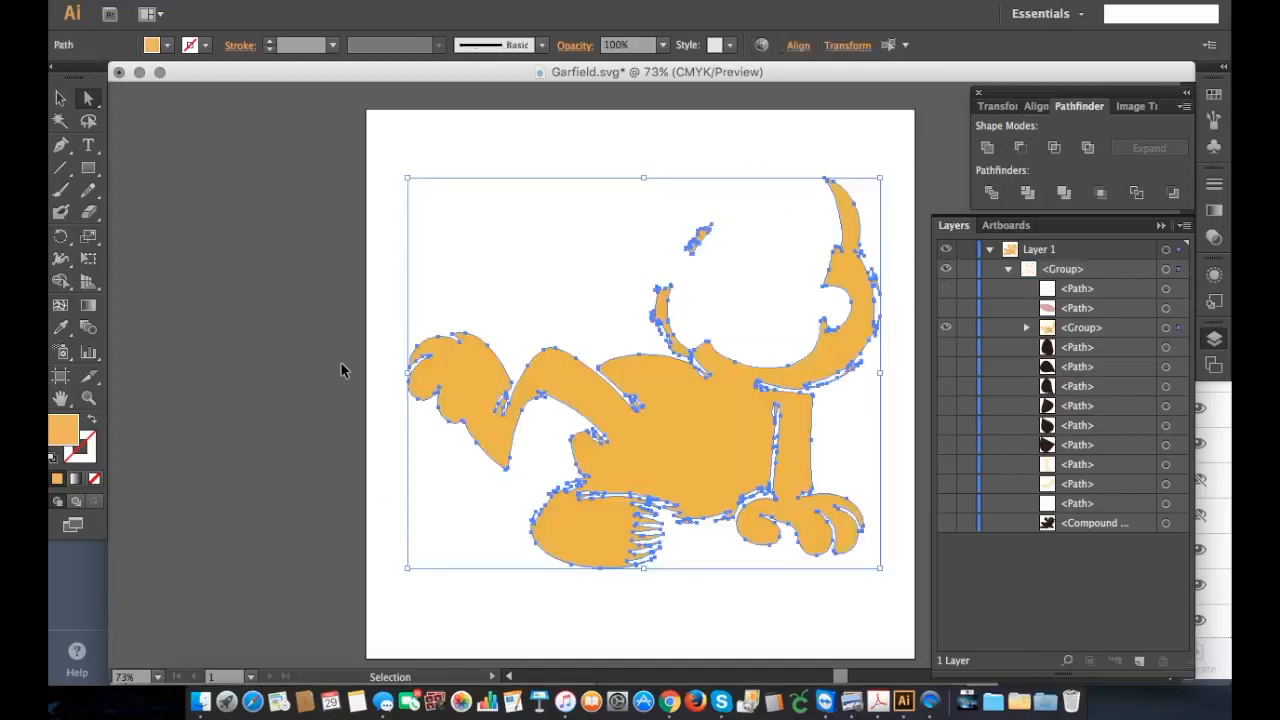
pyautogui.press('super+z')
pyautogui.press('super+z')
pyautogui.press('super+z')
pyautogui.press('super+z')
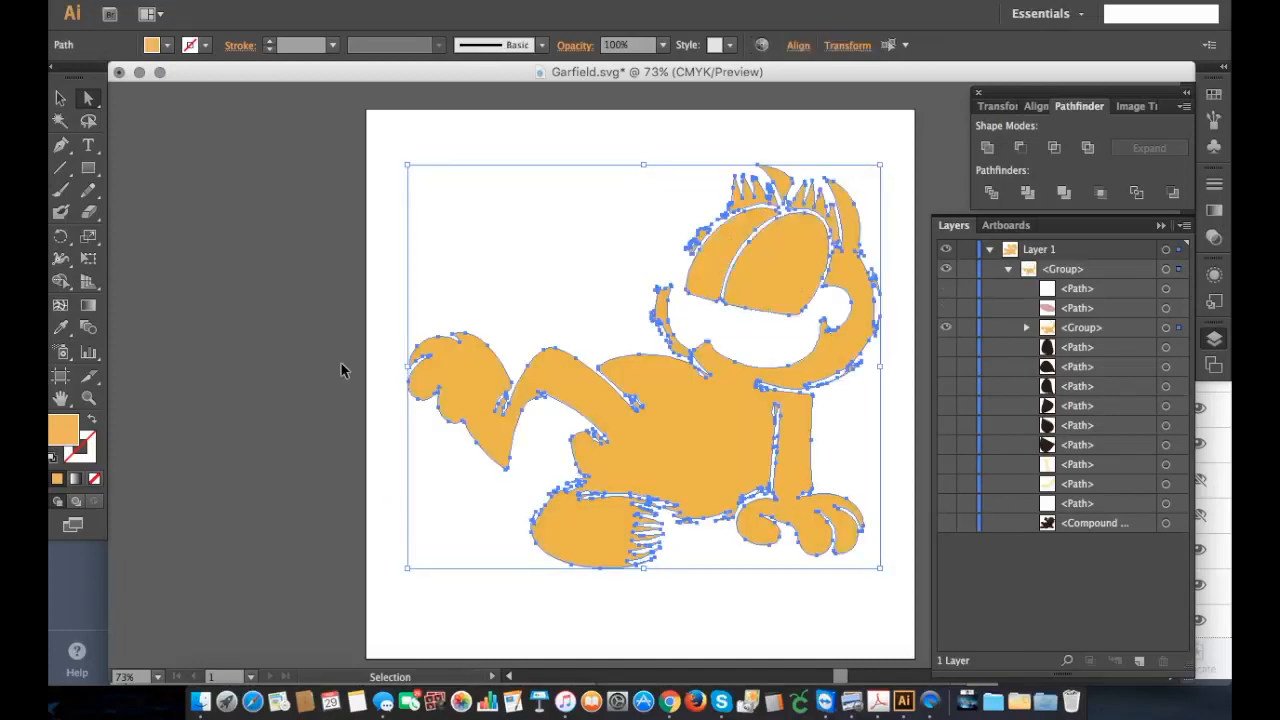
pyautogui.press('super+z')
pyautogui.press('super+z')
pyautogui.press('super+z')
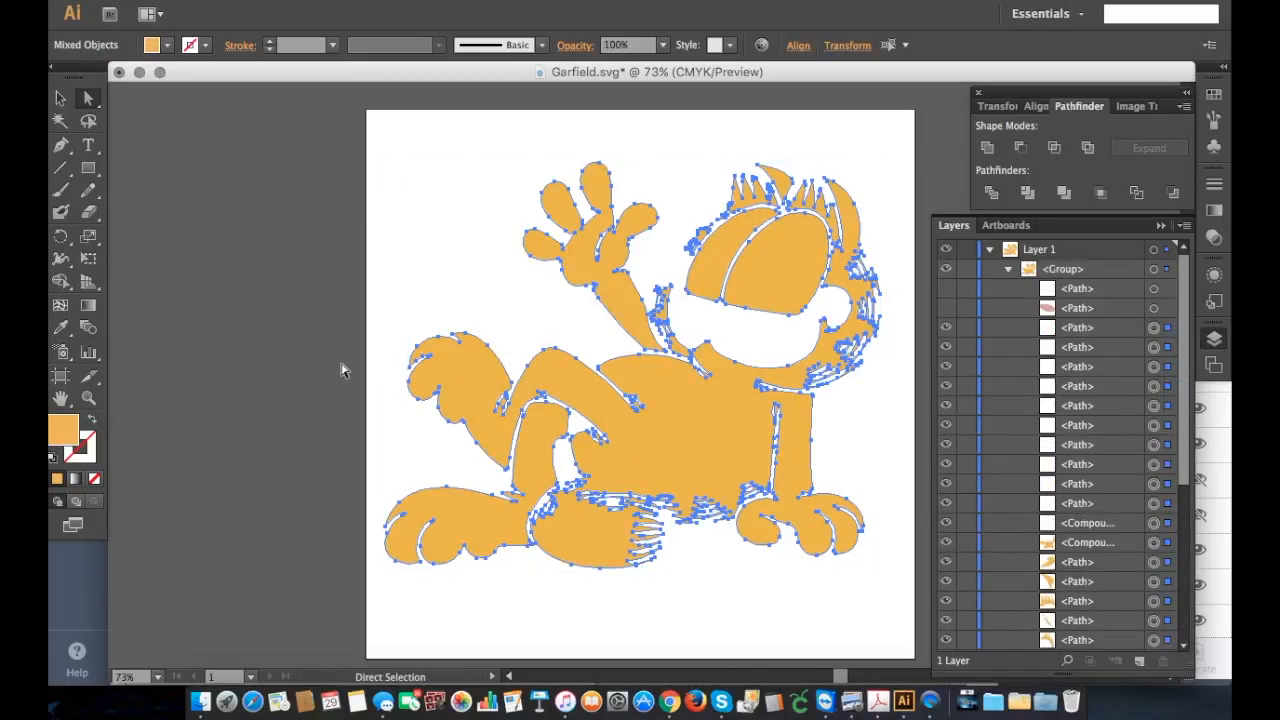
# Step: Clear the selection and hide the large orange paths and compound paths, leaving only the tiny stray orange paths shown
pyautogui.click(273, 358)
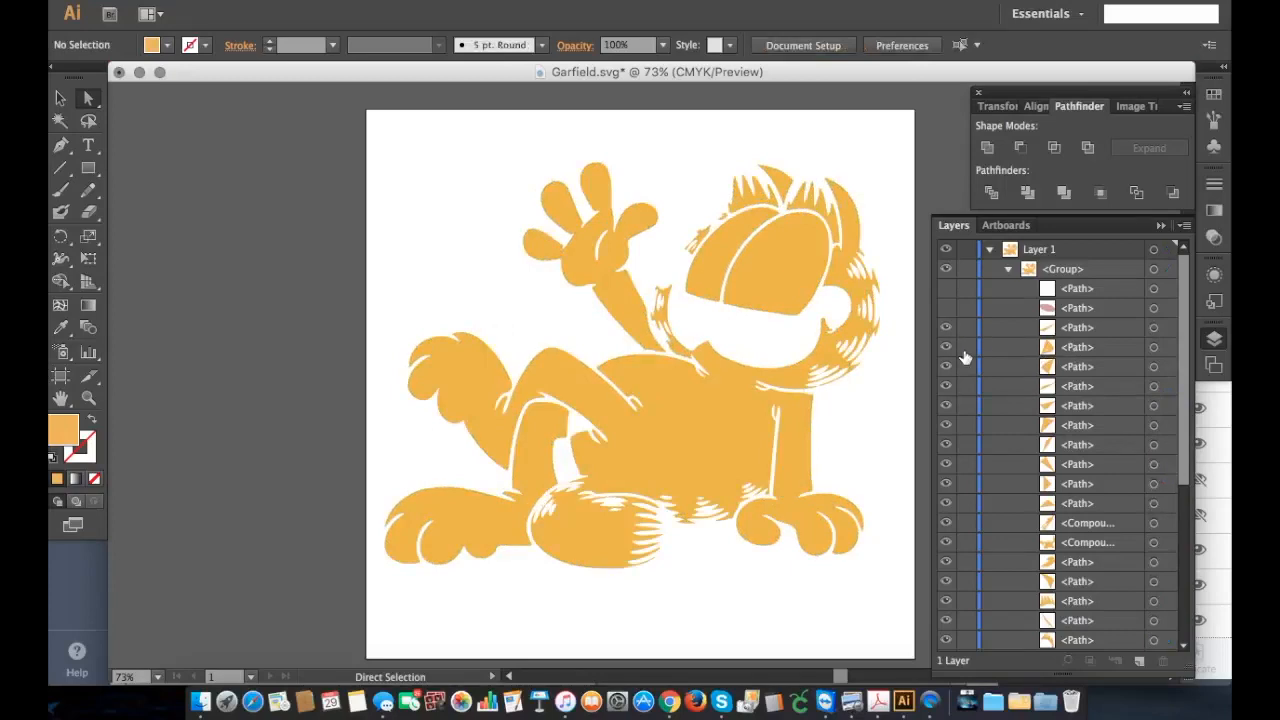
pyautogui.scroll(-5, 966, 357)
pyautogui.moveTo(943, 453); pyautogui.dragTo(943, 421)
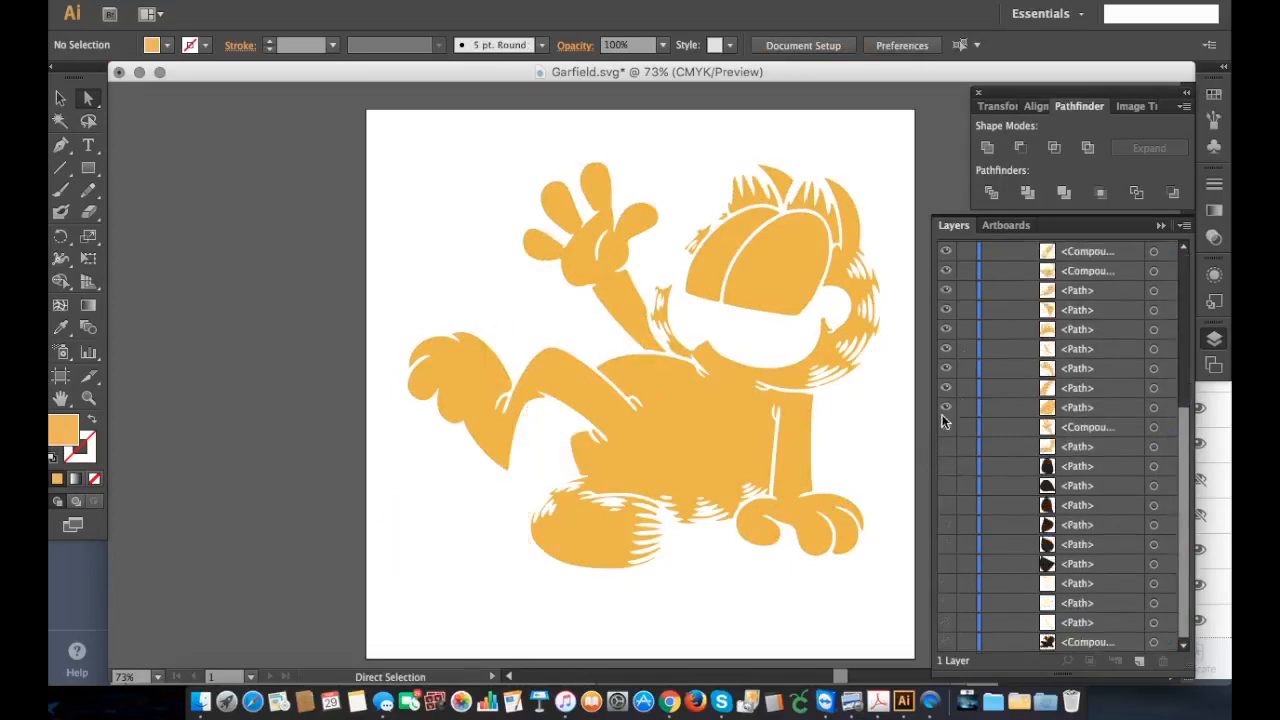
pyautogui.click(944, 408)
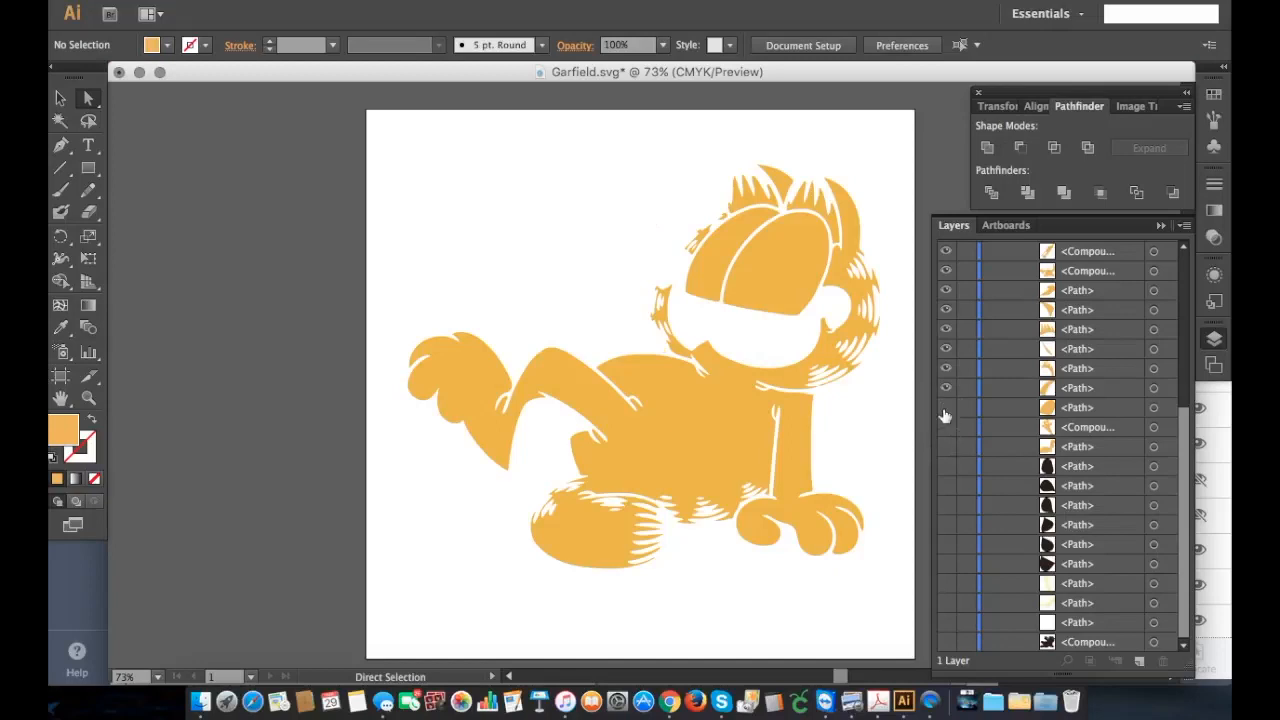
pyautogui.click(945, 389)
pyautogui.click(946, 368)
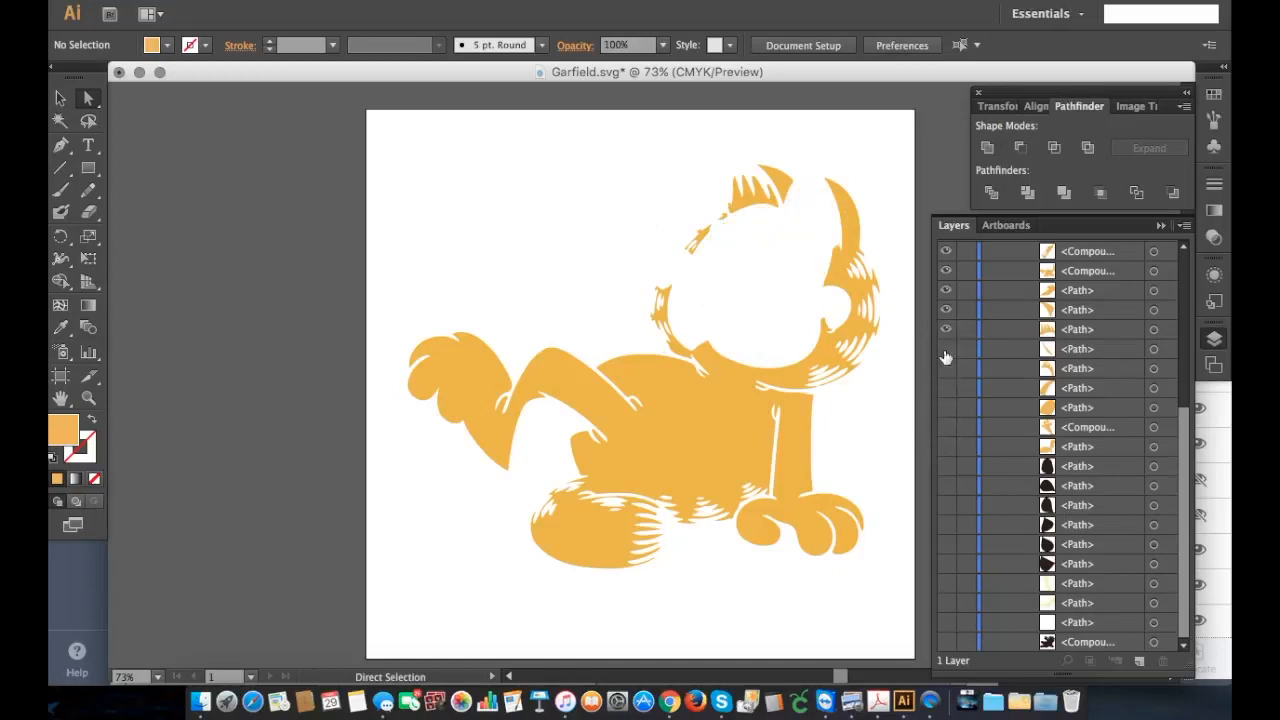
pyautogui.click(945, 329)
pyautogui.click(945, 310)
pyautogui.click(946, 290)
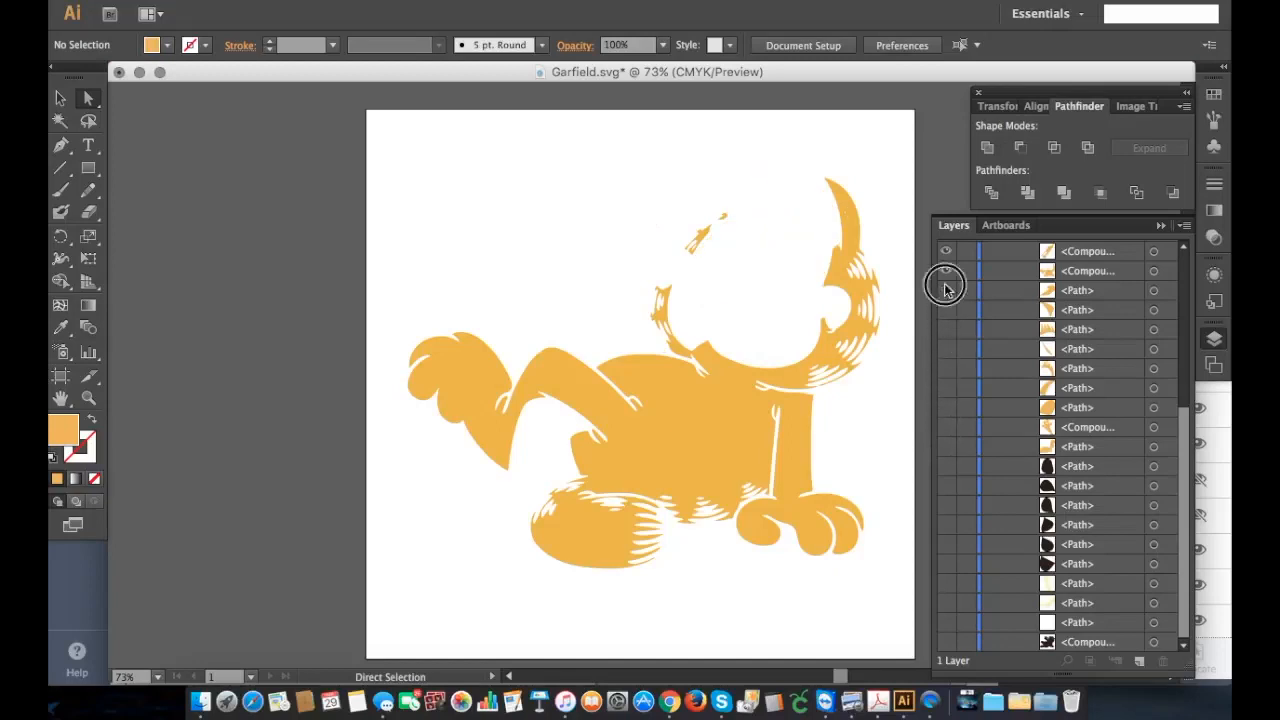
pyautogui.click(945, 271)
pyautogui.scroll(2, 946, 273)
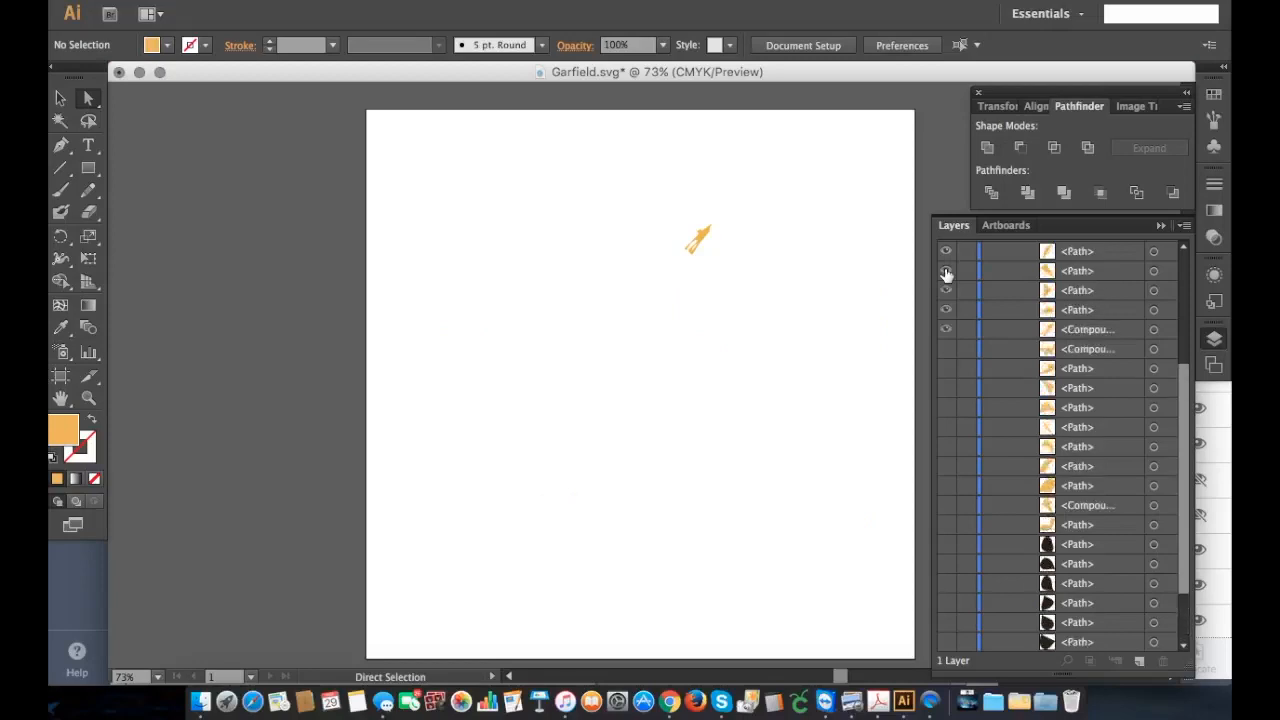
pyautogui.click(947, 330)
# Step: Select all the tiny stray orange paths still visible in the main group and delete them
pyautogui.scroll(5, 1079, 390)
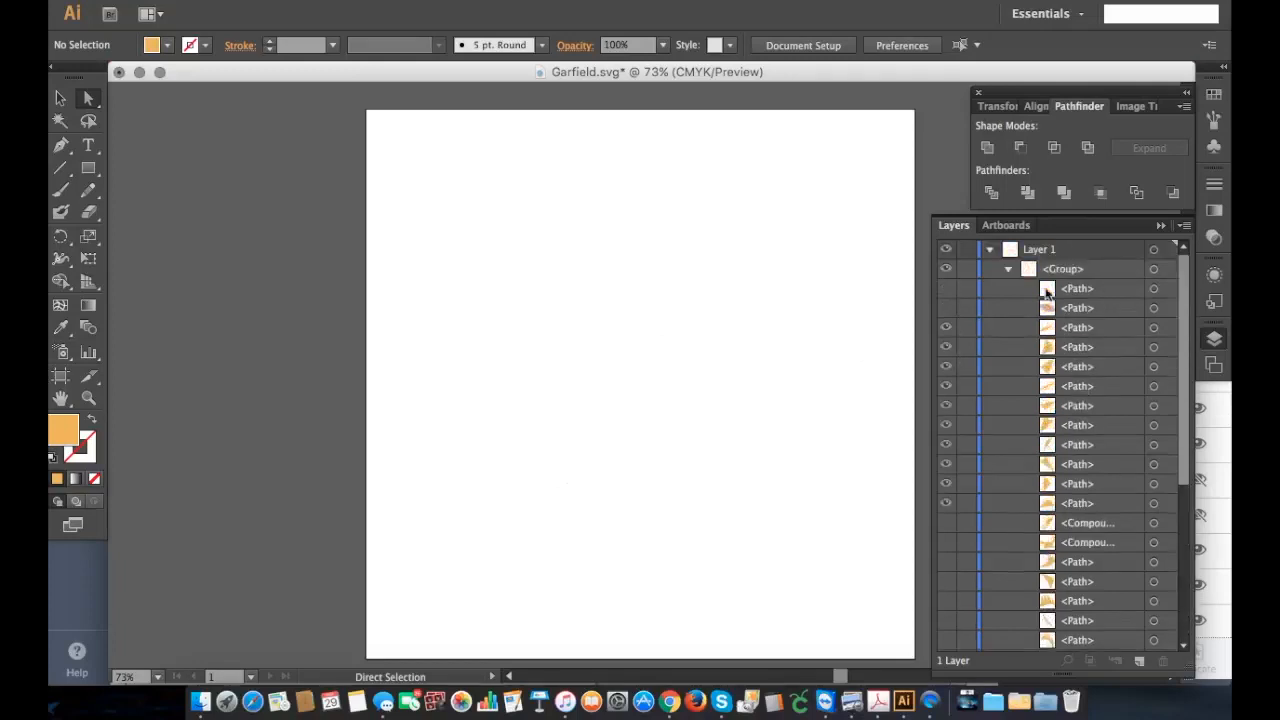
pyautogui.click(1165, 270)
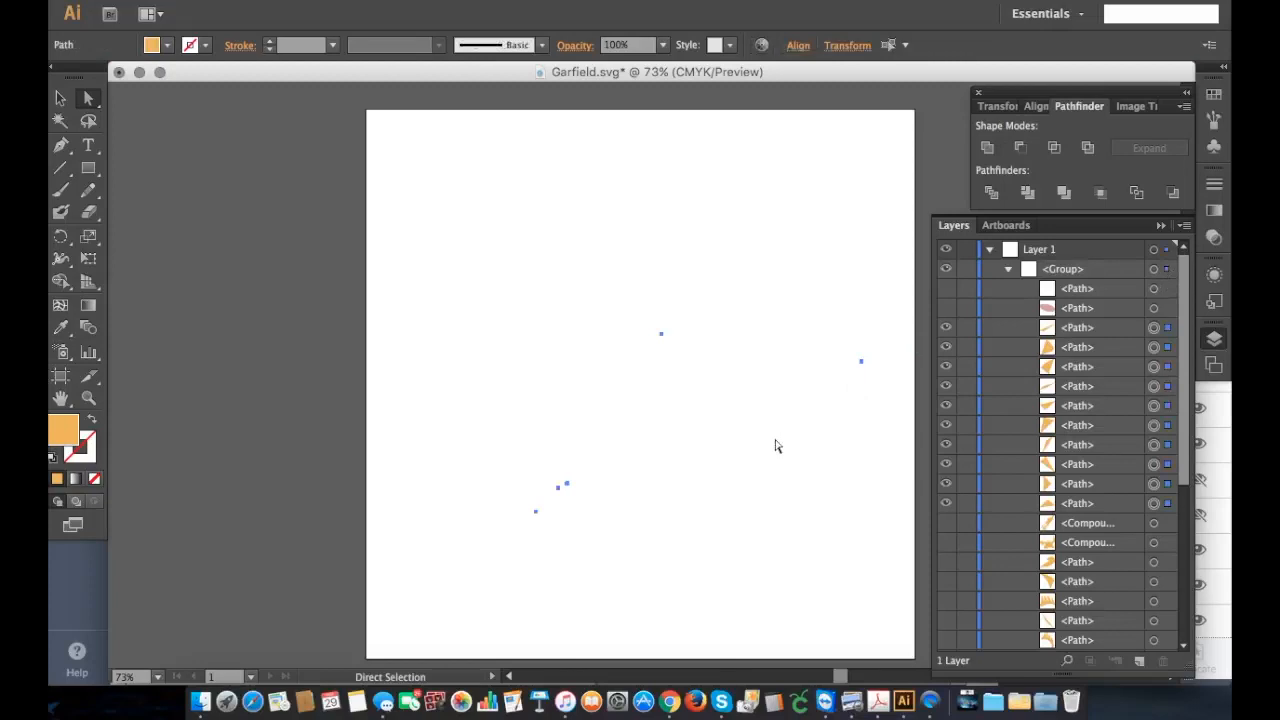
pyautogui.press('Delete')
# Step: Make the white and pink paths and all remaining large orange paths and compound paths visible again
pyautogui.click(946, 288)
pyautogui.click(946, 308)
pyautogui.click(946, 328)
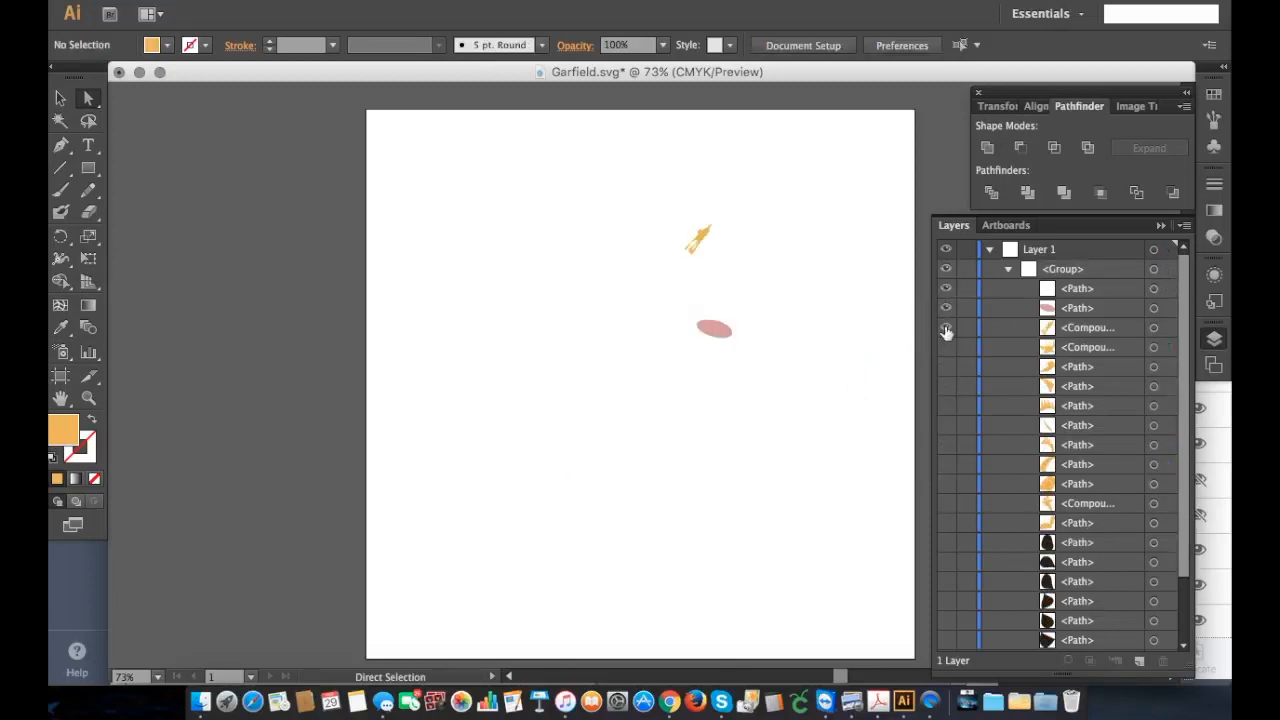
pyautogui.click(945, 348)
pyautogui.click(945, 367)
pyautogui.click(946, 387)
pyautogui.click(946, 405)
pyautogui.click(946, 445)
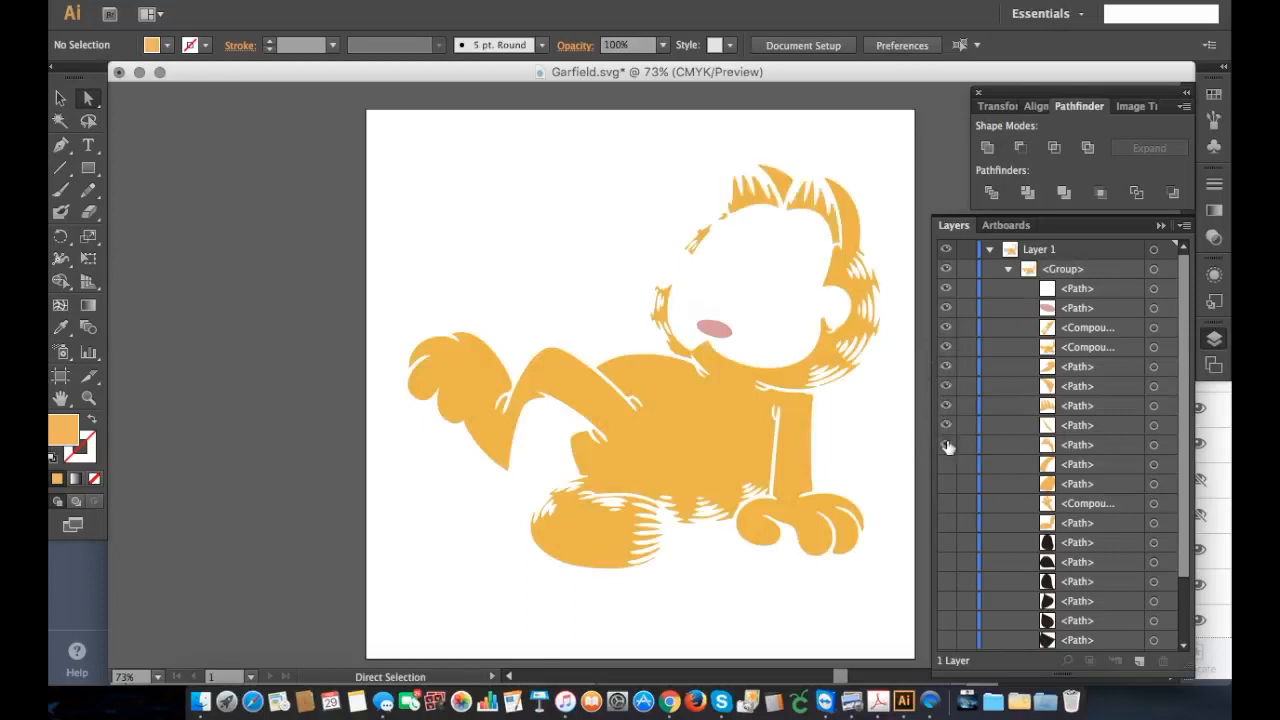
pyautogui.click(946, 465)
pyautogui.click(946, 484)
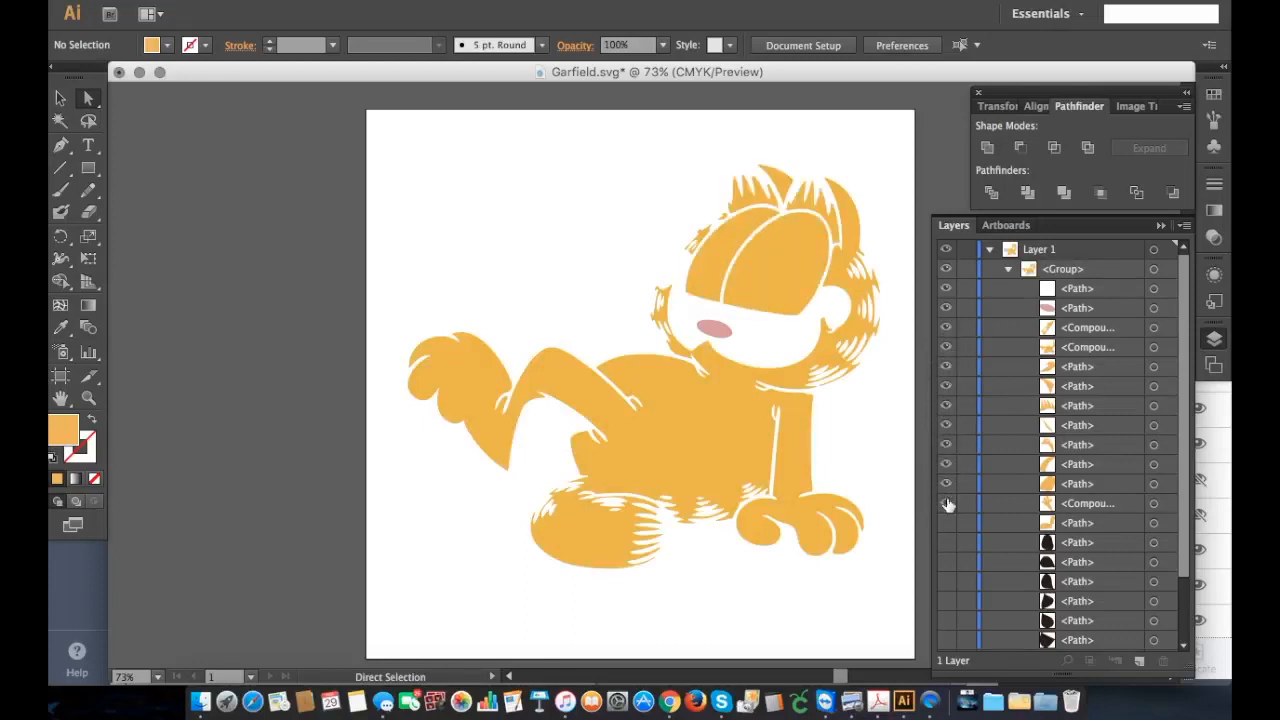
pyautogui.click(946, 503)
pyautogui.click(946, 523)
# Step: Show the black dot paths, the cream face paths, the remaining white path and the black outline compound path again
pyautogui.click(946, 542)
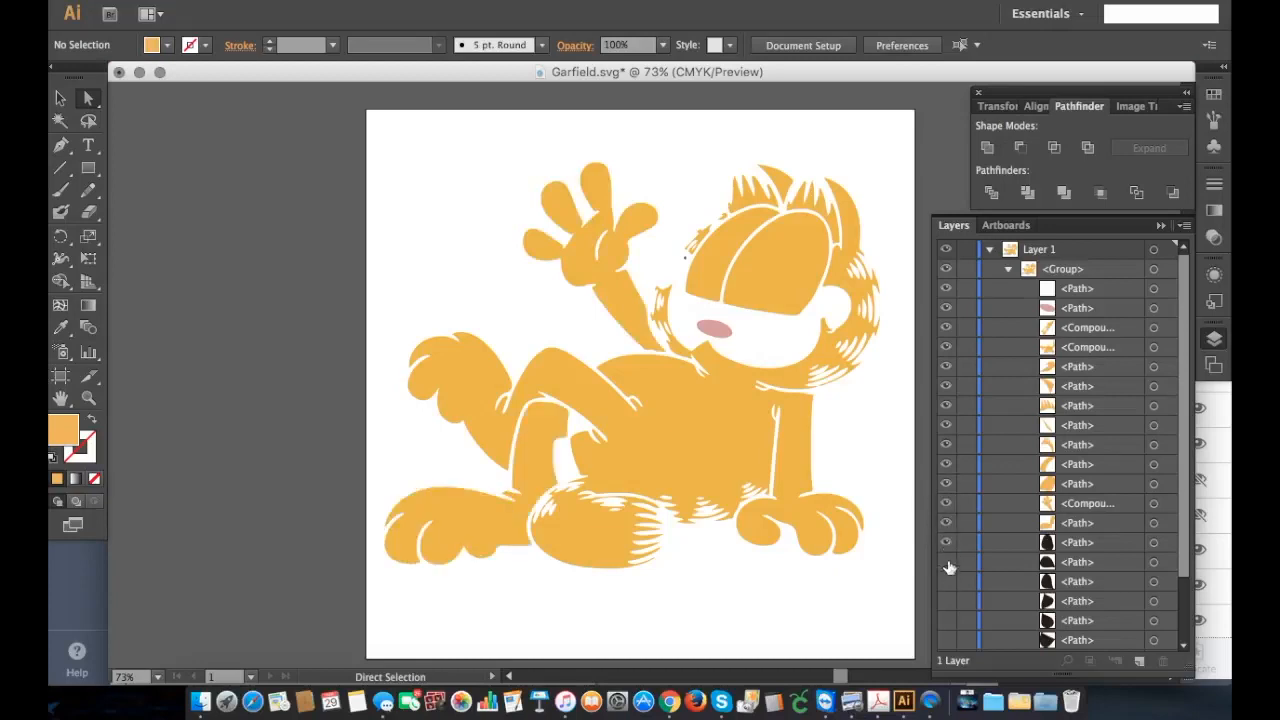
pyautogui.click(946, 582)
pyautogui.click(949, 620)
pyautogui.scroll(-2, 949, 617)
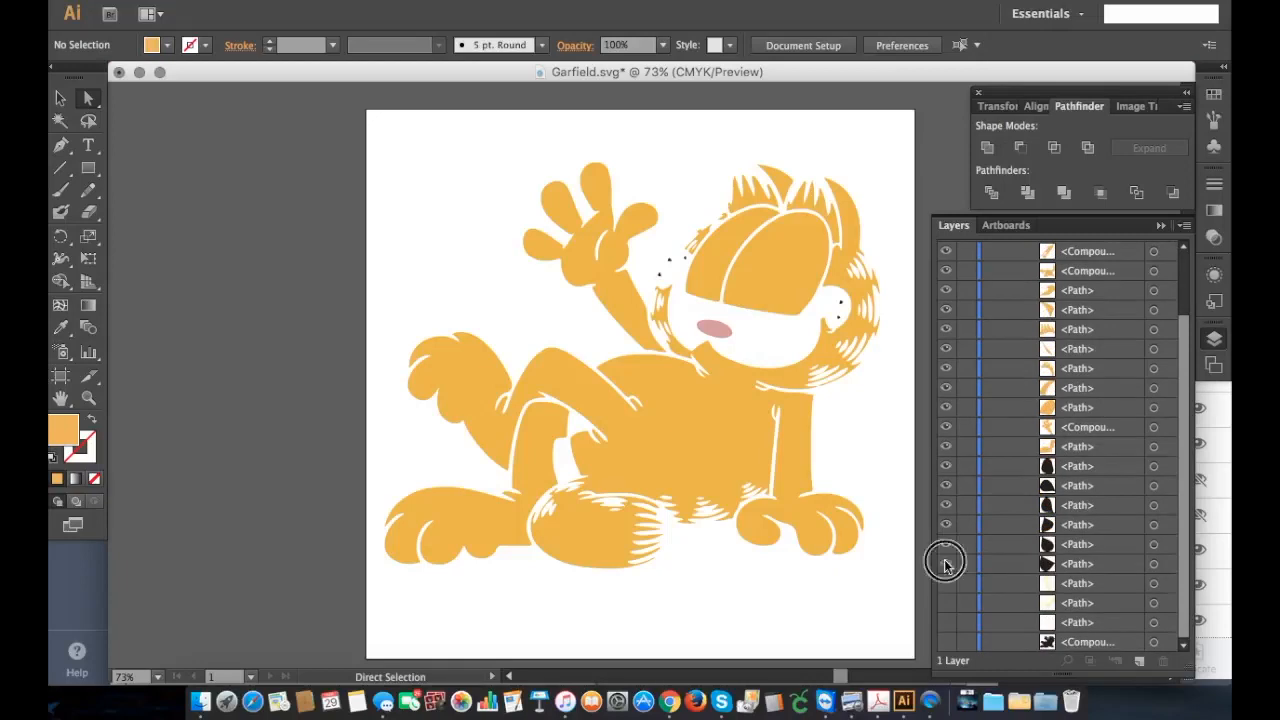
pyautogui.click(946, 584)
pyautogui.click(946, 606)
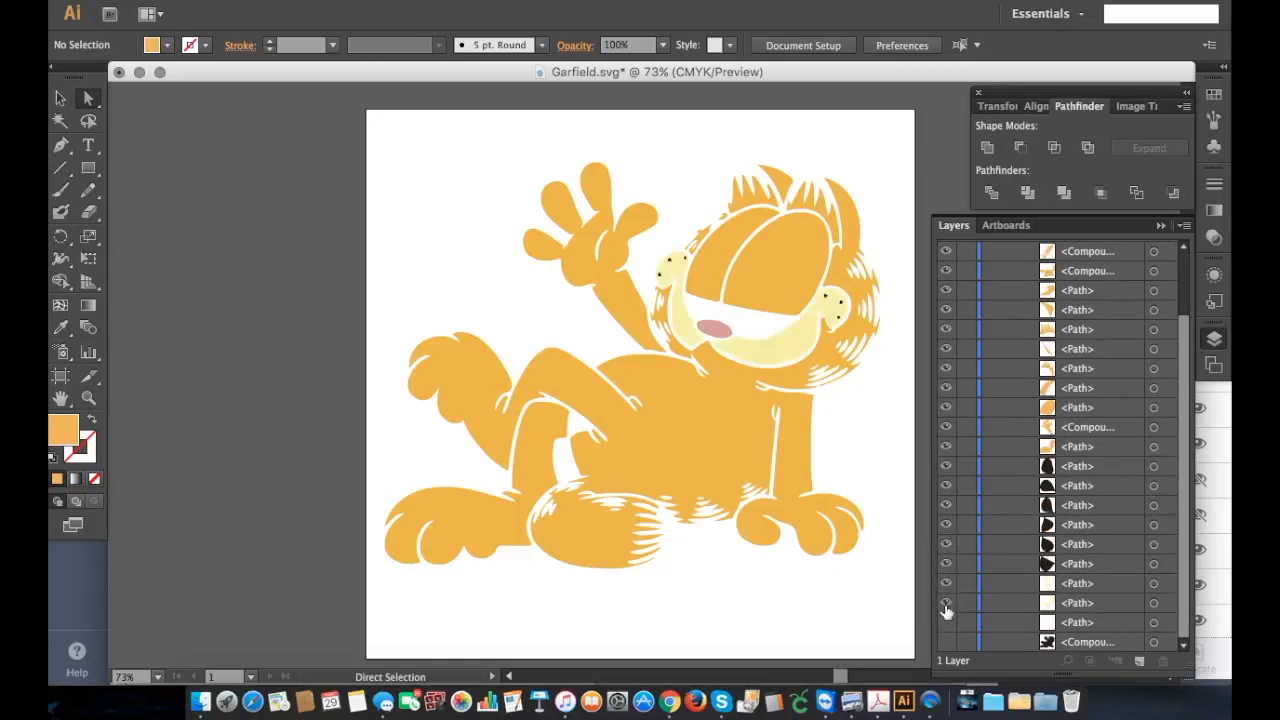
pyautogui.click(946, 642)
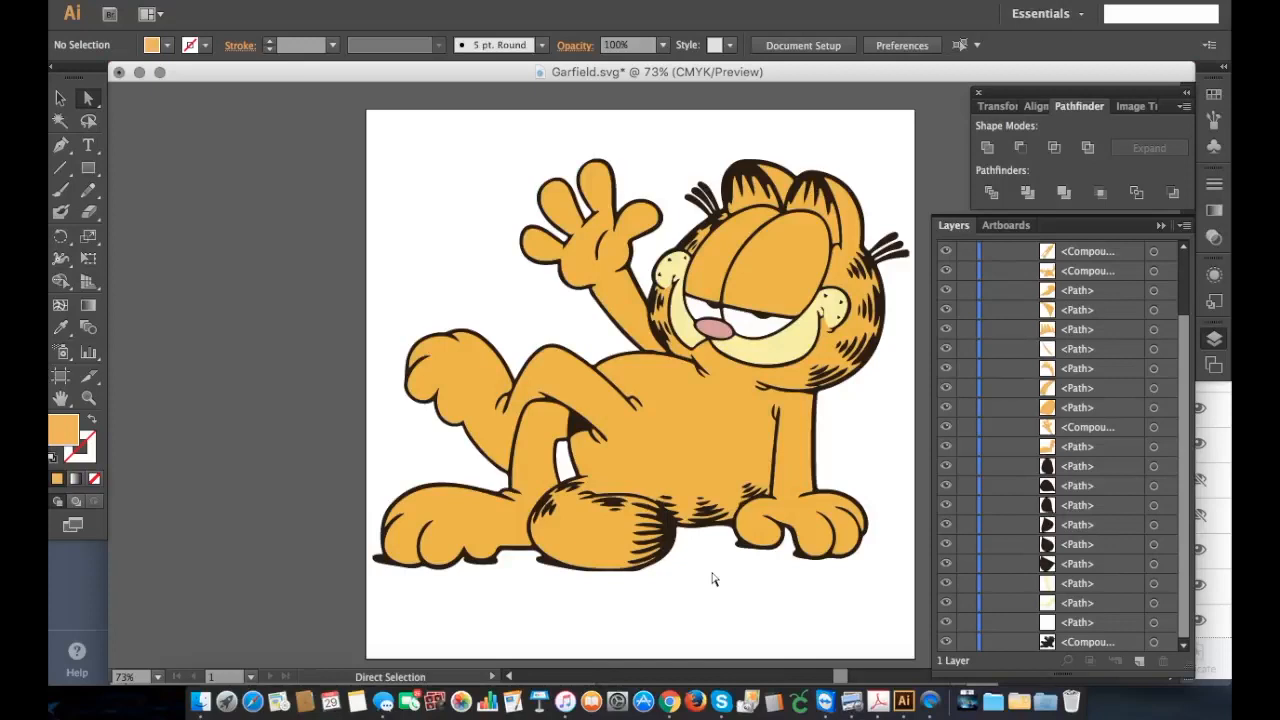
# Step: Draw a small orange rectangle about 0.32 in wide and 0.34 in high in the artboard's upper-left area
pyautogui.scroll(3, 572, 206)
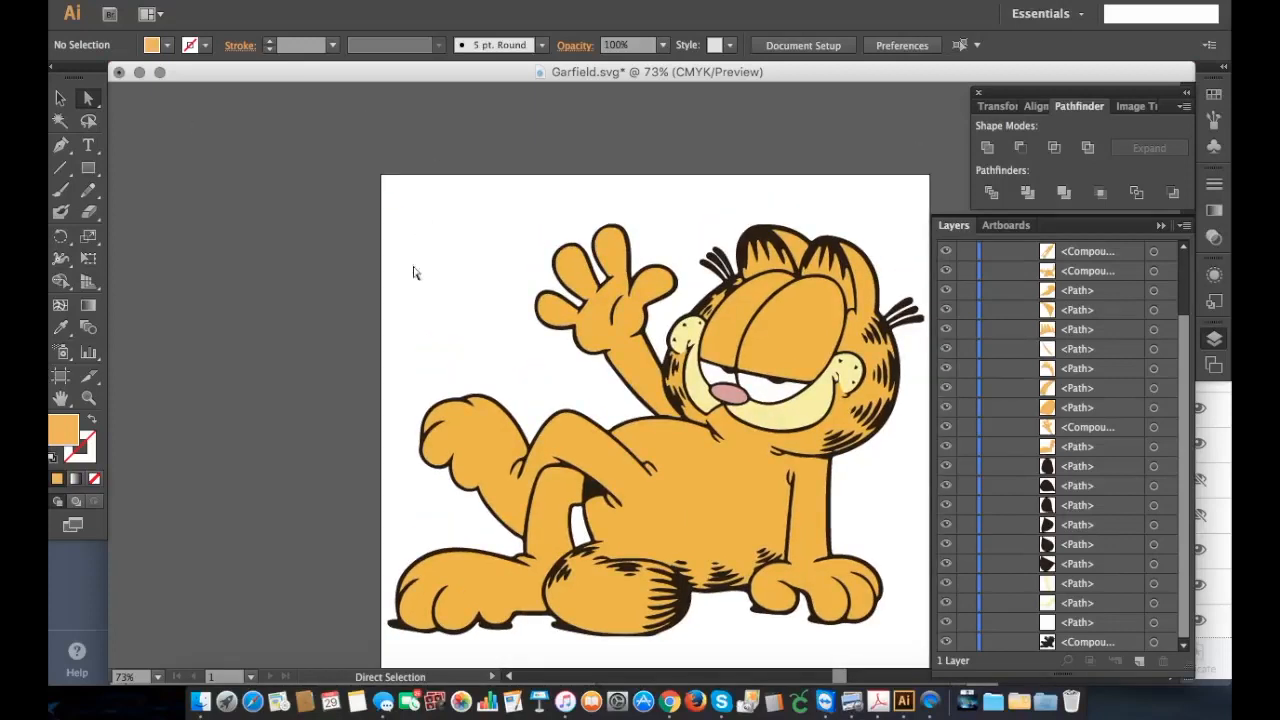
pyautogui.click(89, 170)
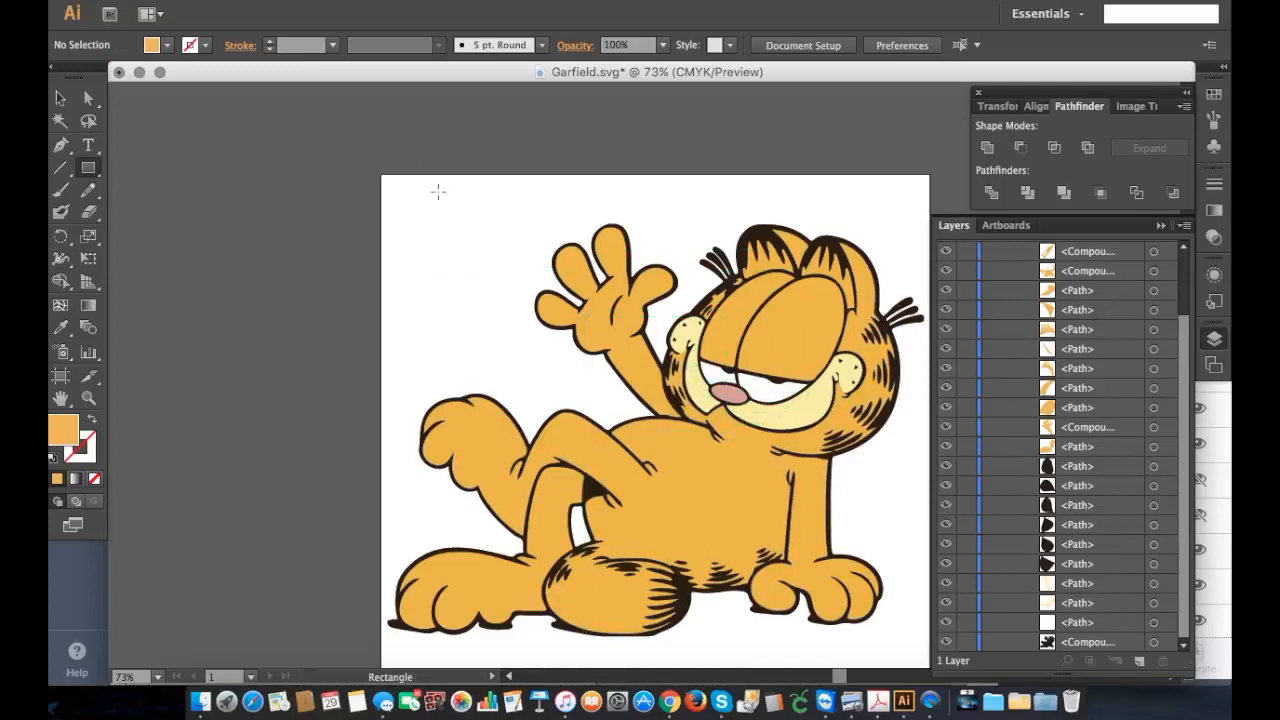
pyautogui.moveTo(431, 188); pyautogui.dragTo(446, 206)
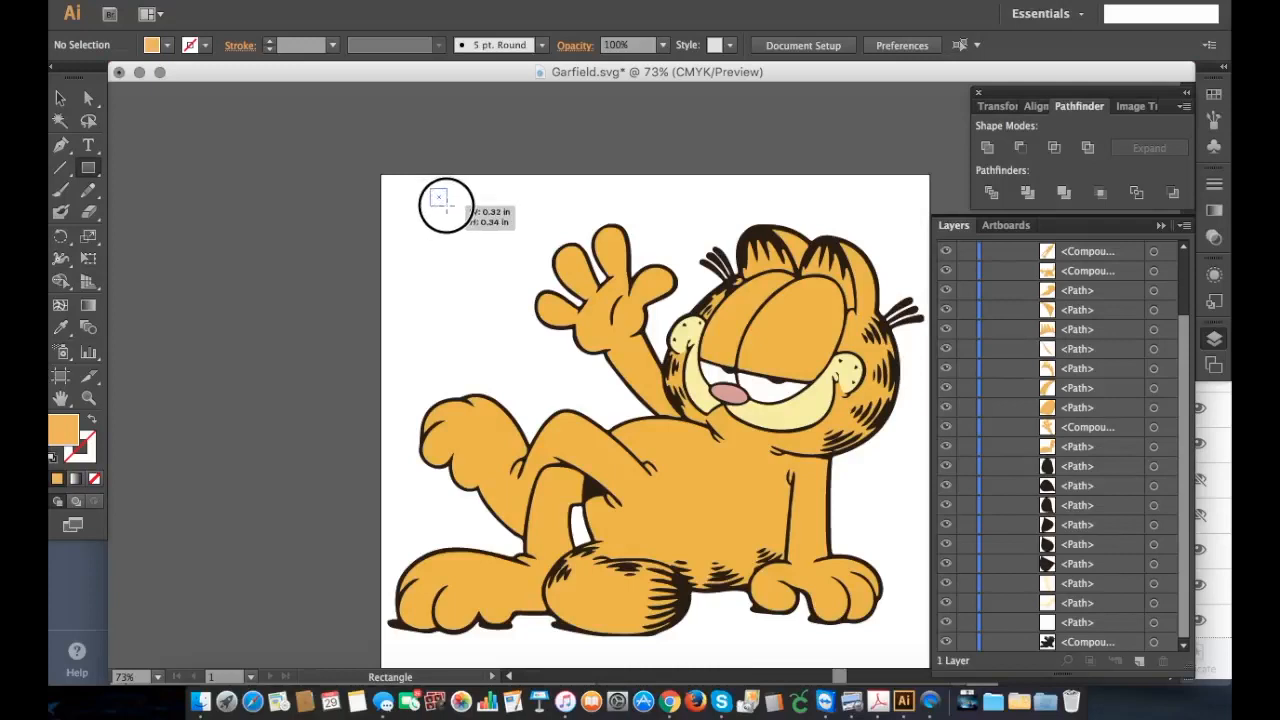
pyautogui.moveTo(446, 206); pyautogui.dragTo(449, 207)
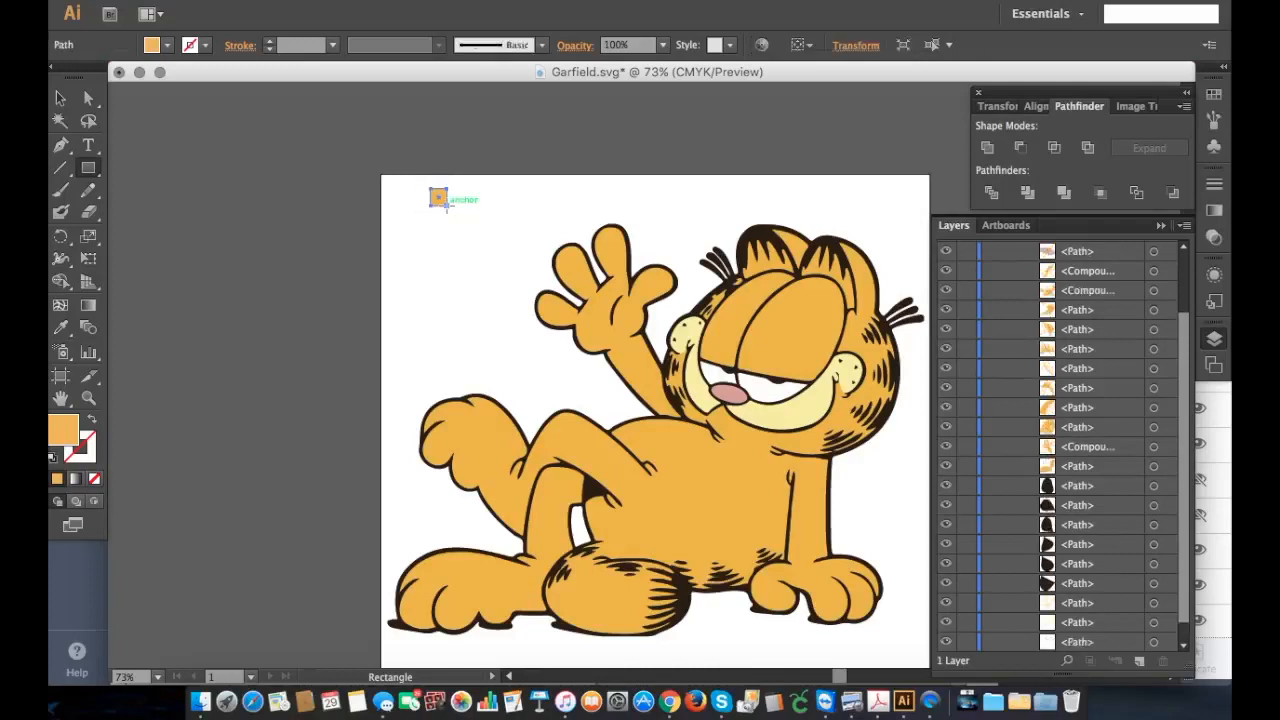
# Step: Move the small orange rectangle closer to the artboard's left edge, near its upper-left corner
pyautogui.click(60, 98)
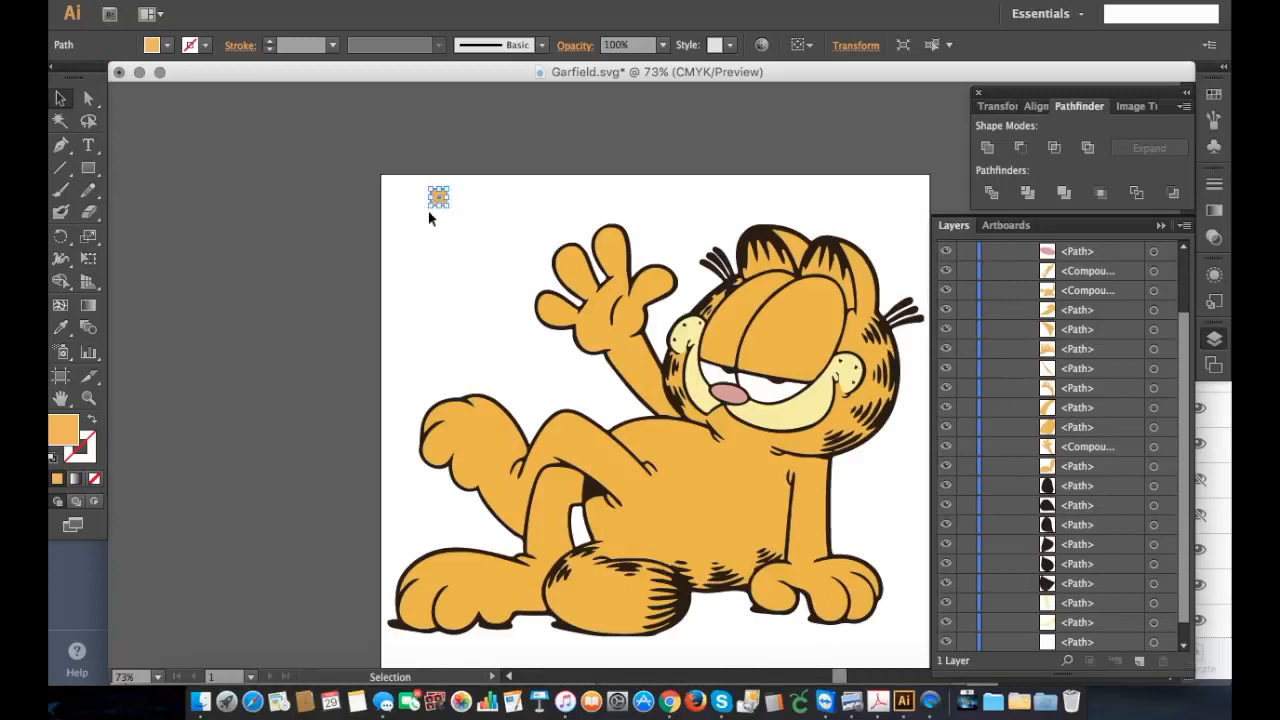
pyautogui.click(88, 397)
pyautogui.moveTo(352, 165); pyautogui.dragTo(499, 448)
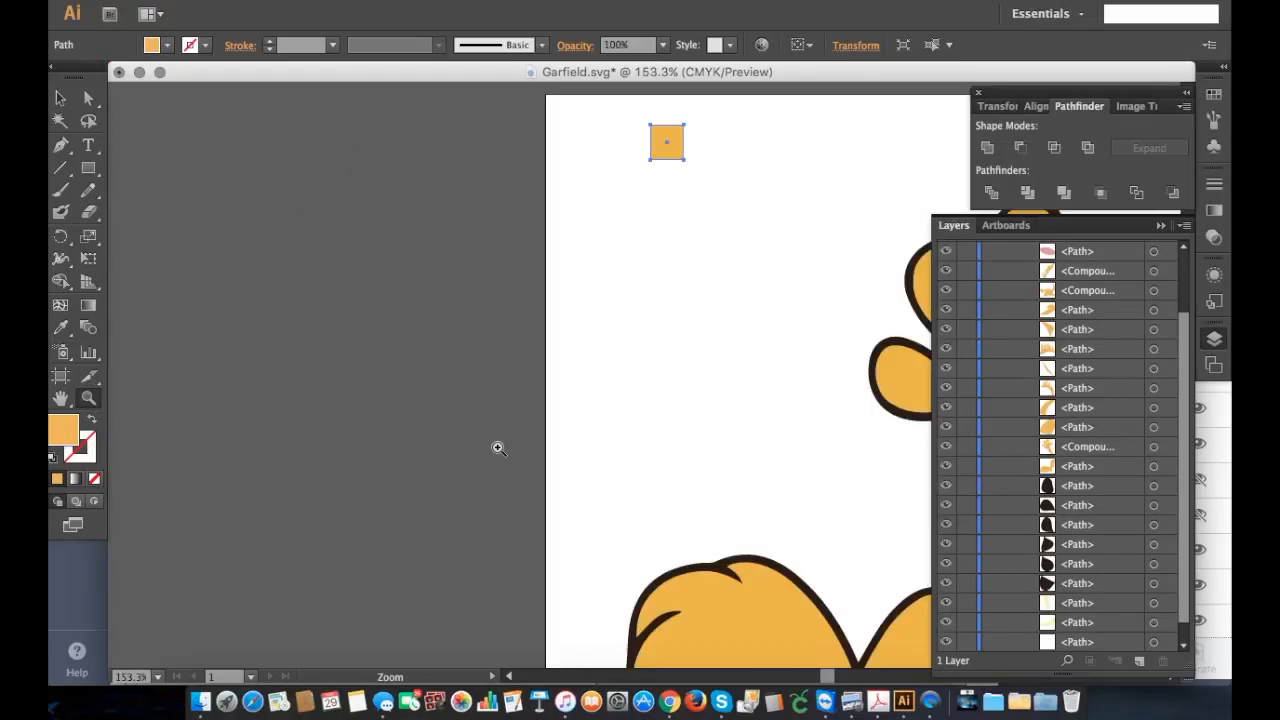
pyautogui.click(60, 99)
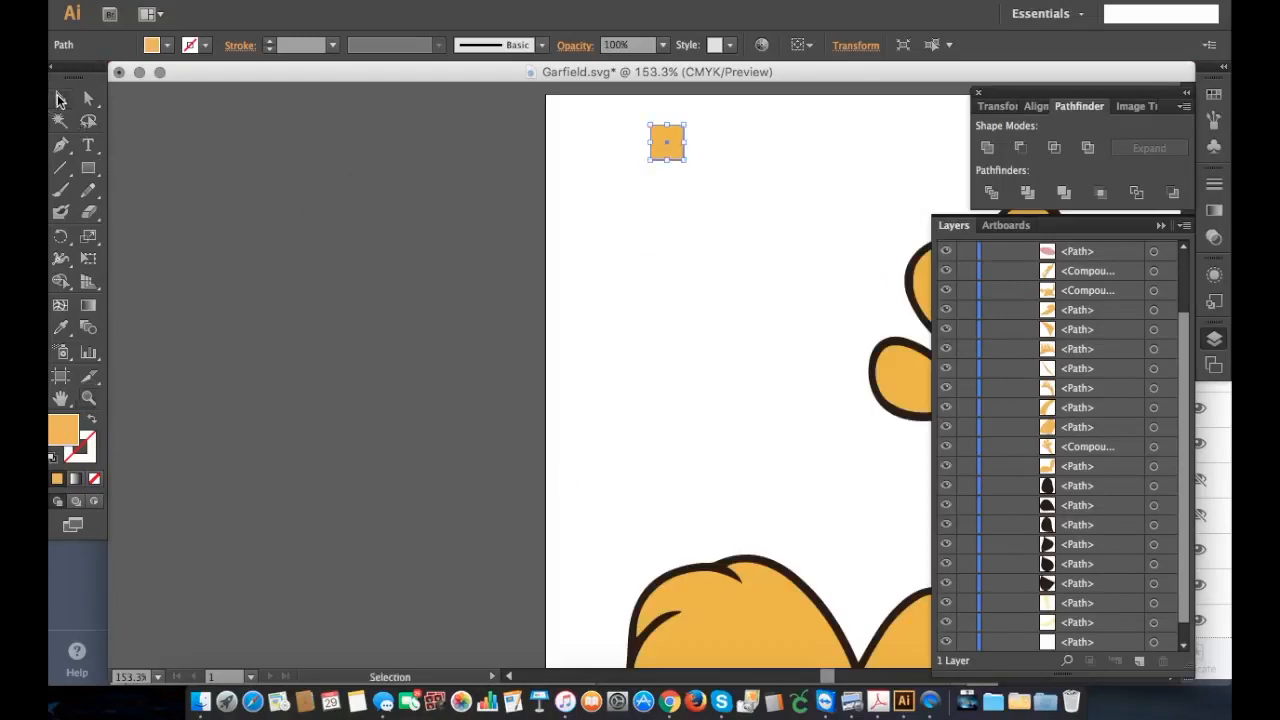
pyautogui.moveTo(673, 133); pyautogui.dragTo(625, 140)
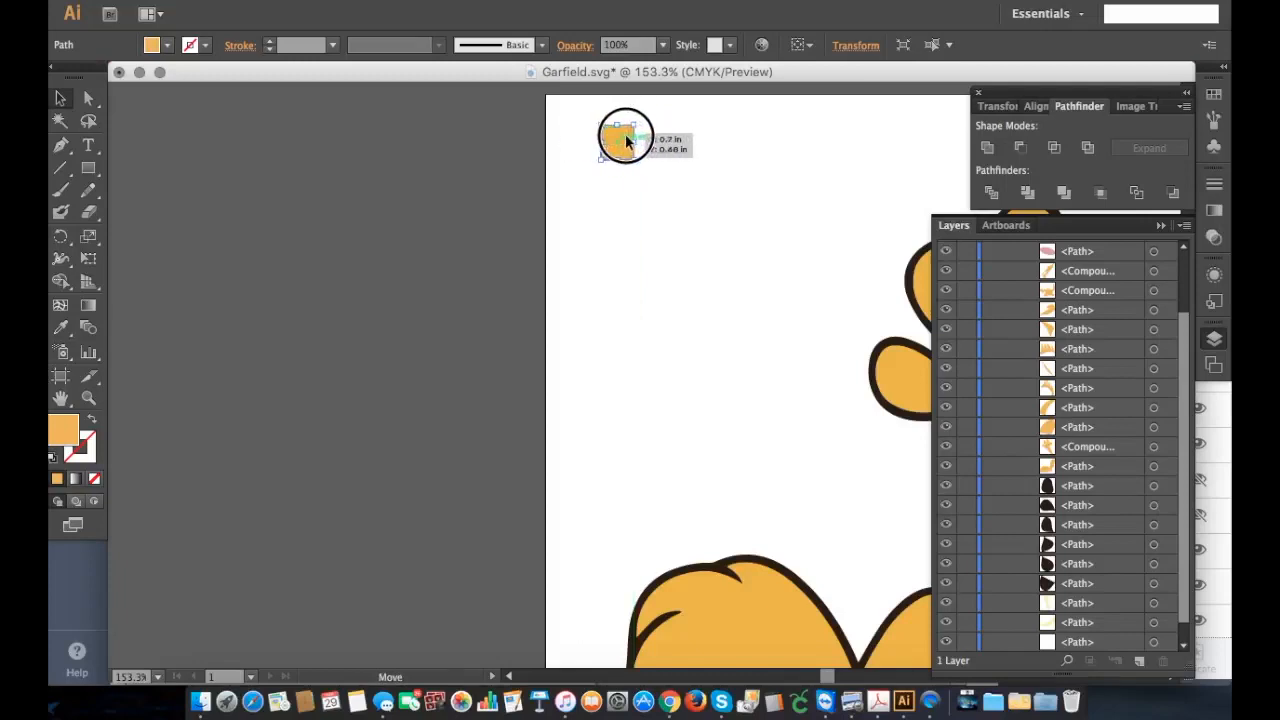
pyautogui.scroll(-10, 625, 134)
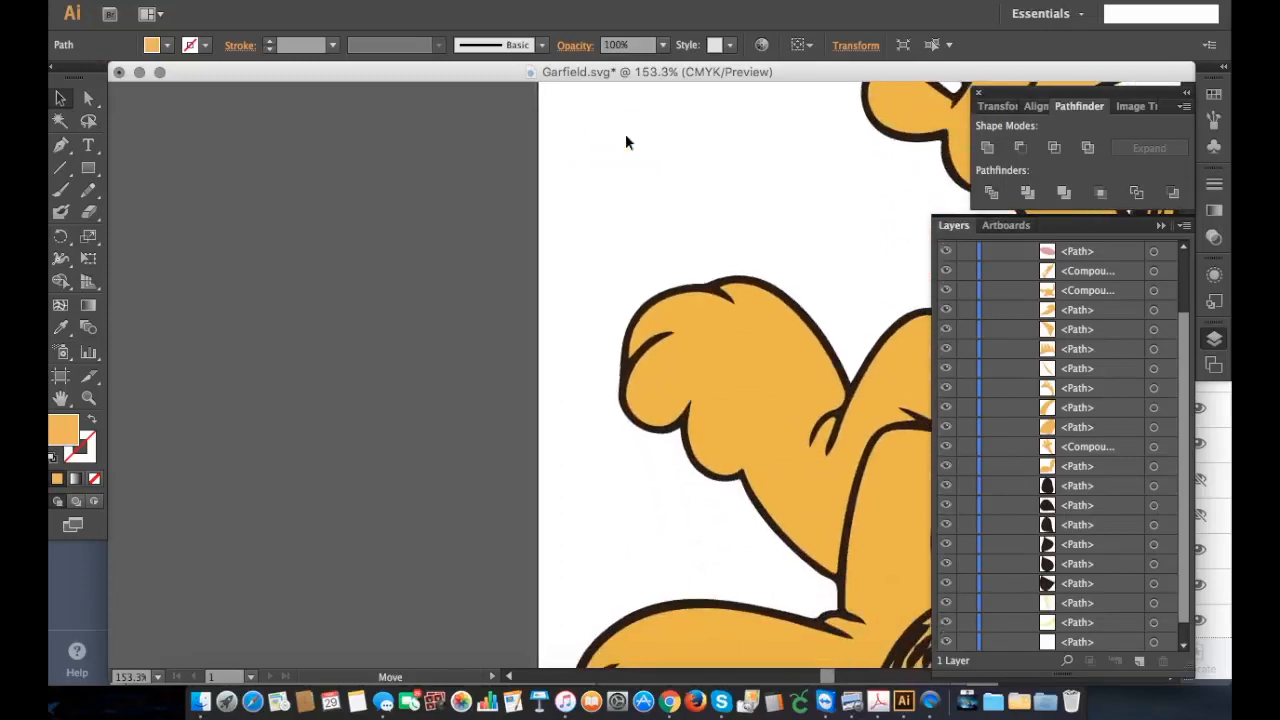
pyautogui.scroll(10, 625, 134)
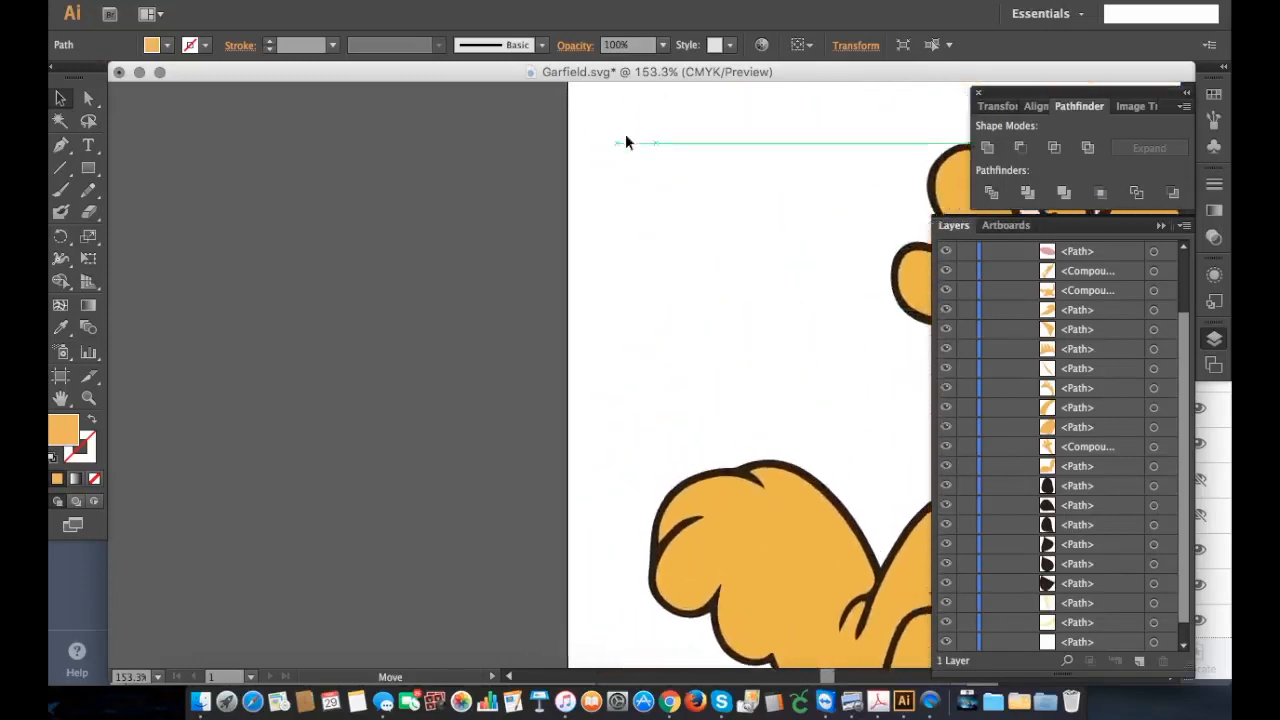
pyautogui.click(88, 397)
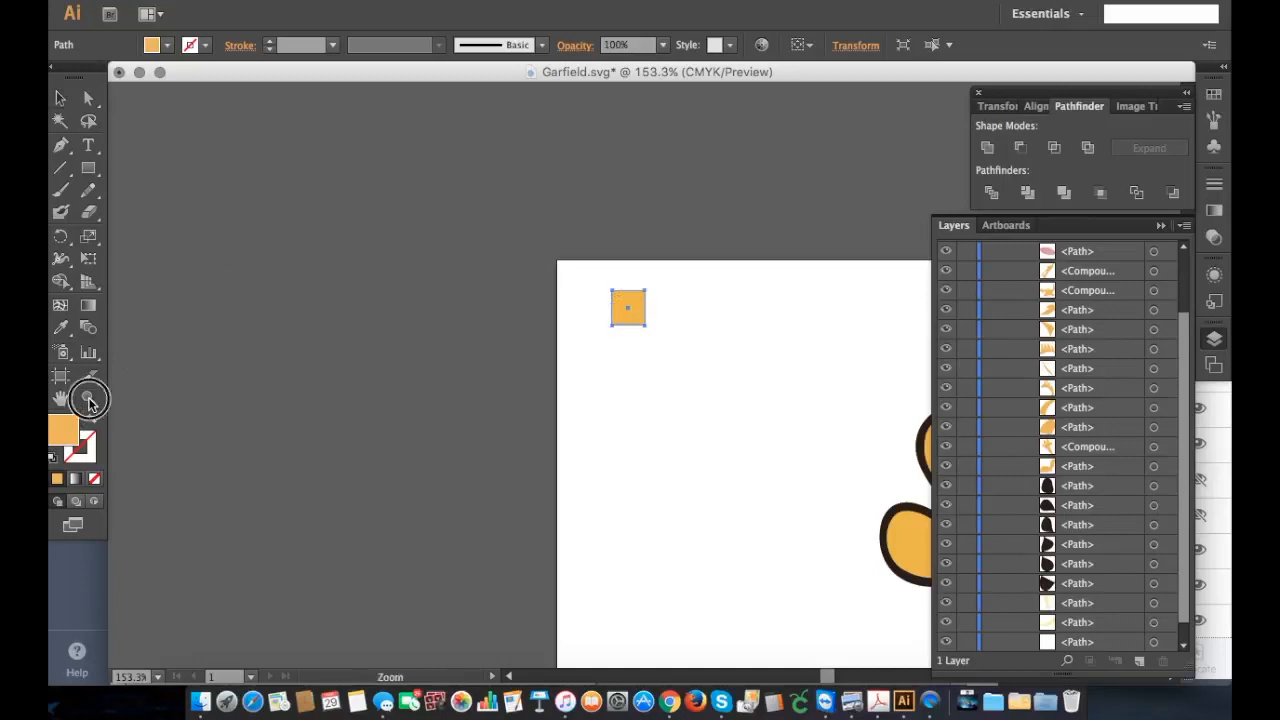
pyautogui.keyDown('alt'); pyautogui.click(643, 346); pyautogui.keyUp('alt')
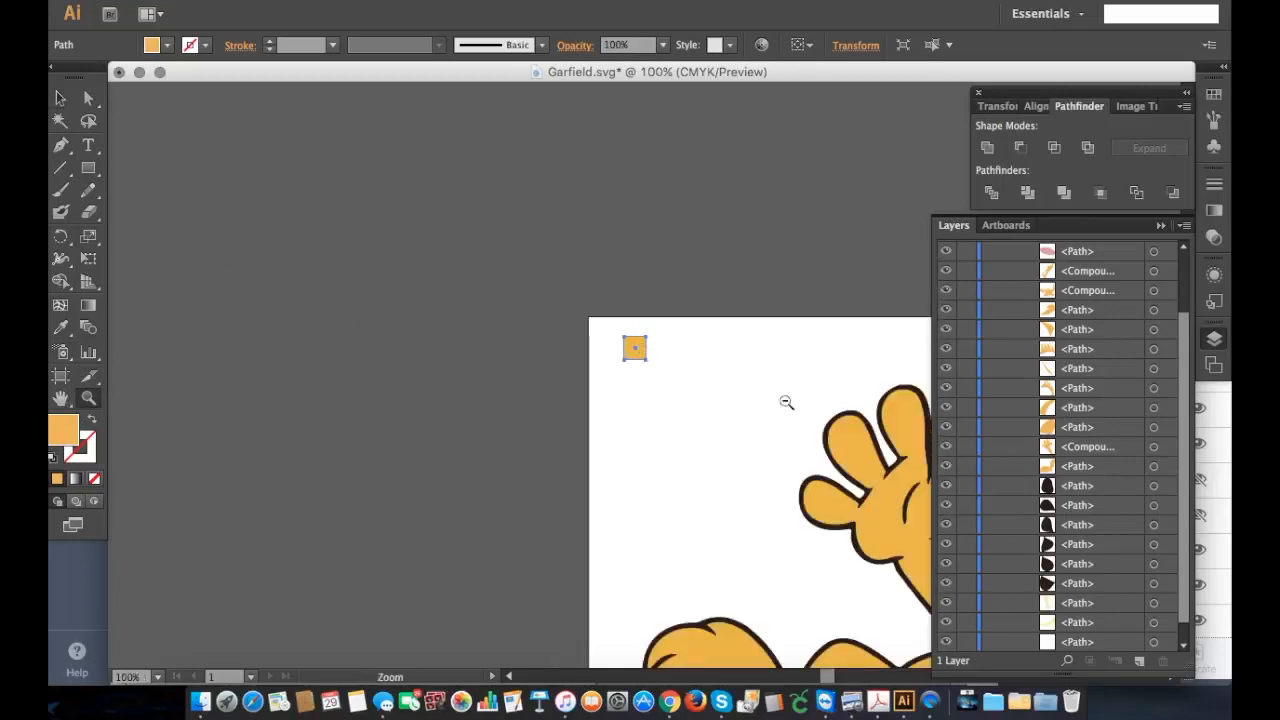
pyautogui.keyDown('alt'); pyautogui.click(740, 526); pyautogui.keyUp('alt')
pyautogui.click(60, 98)
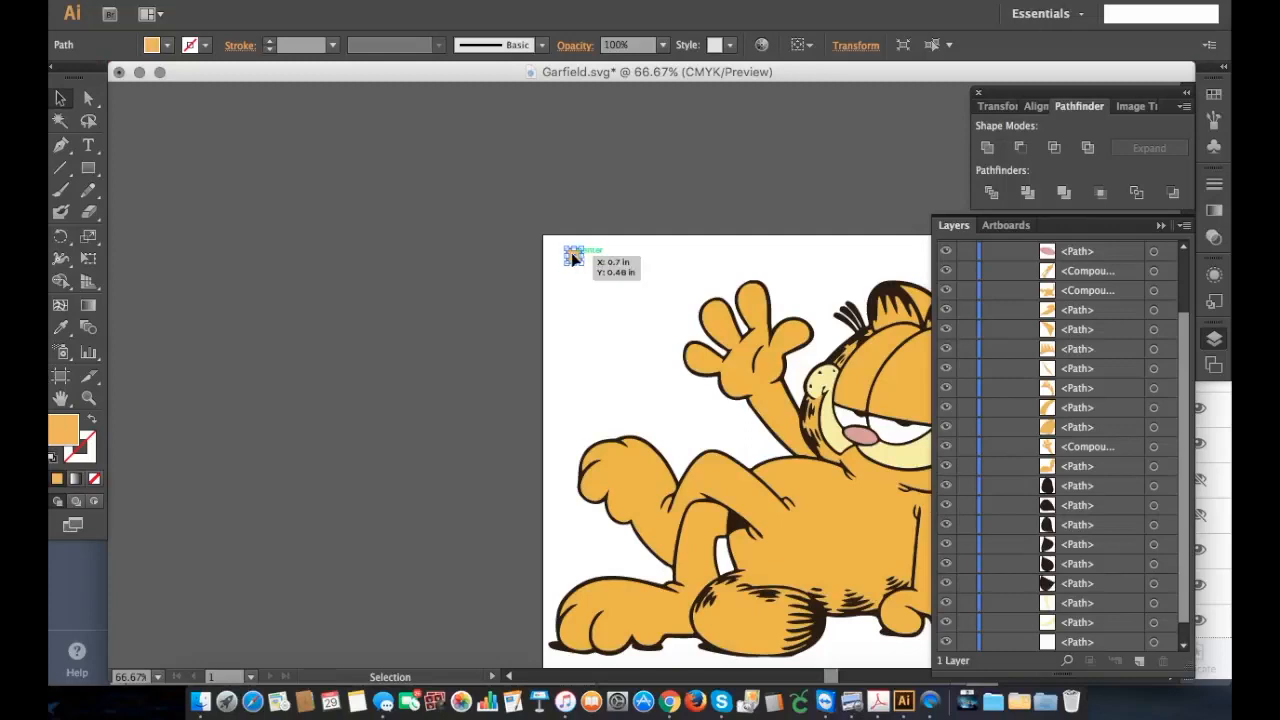
pyautogui.moveTo(575, 258)
pyautogui.mouseDown()
pyautogui.moveTo(555, 257)
pyautogui.moveTo(555, 281)
pyautogui.moveTo(554, 259)
pyautogui.mouseUp()
pyautogui.hscroll(3, 766, 297)
pyautogui.hscroll(-4, 766, 297)
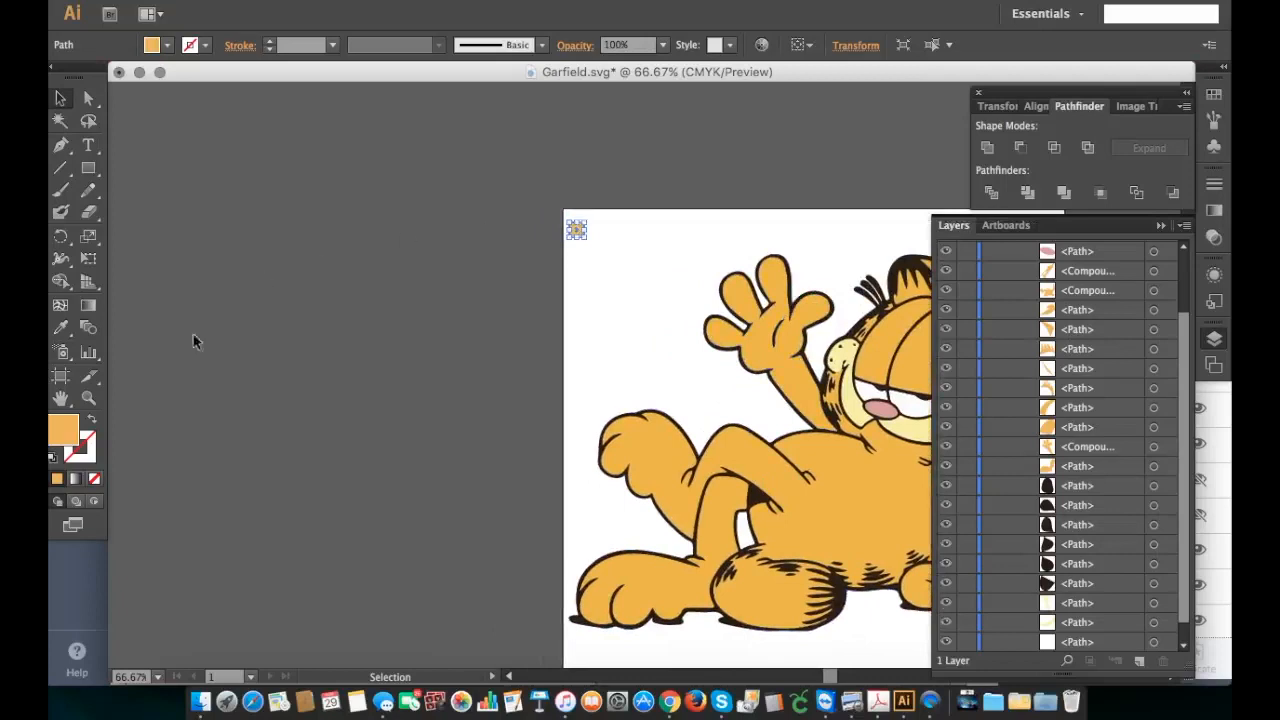
# Step: Duplicate the small orange rectangle three times, edge to edge, to form a two-by-two block
pyautogui.click(88, 397)
pyautogui.moveTo(540, 209); pyautogui.dragTo(651, 280)
pyautogui.press('v')
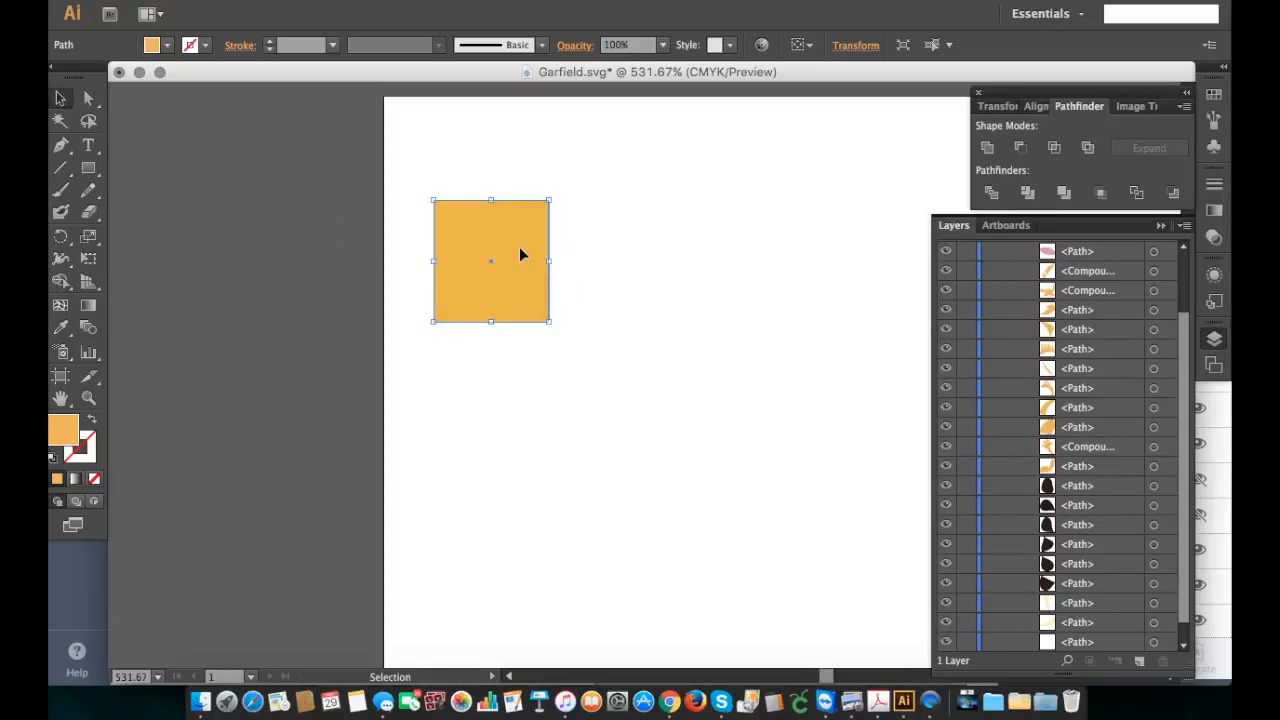
pyautogui.moveTo(521, 254); pyautogui.dragTo(631, 374)
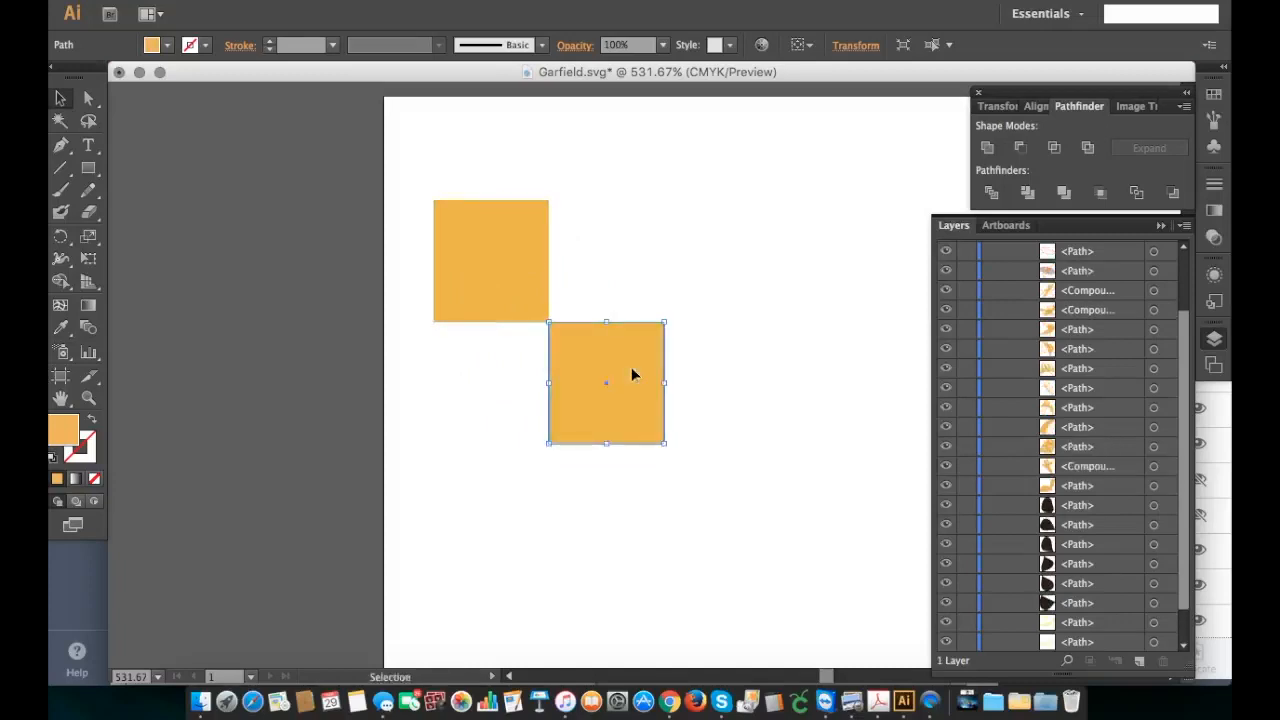
pyautogui.moveTo(632, 374); pyautogui.dragTo(631, 247)
pyautogui.moveTo(632, 250); pyautogui.dragTo(520, 365)
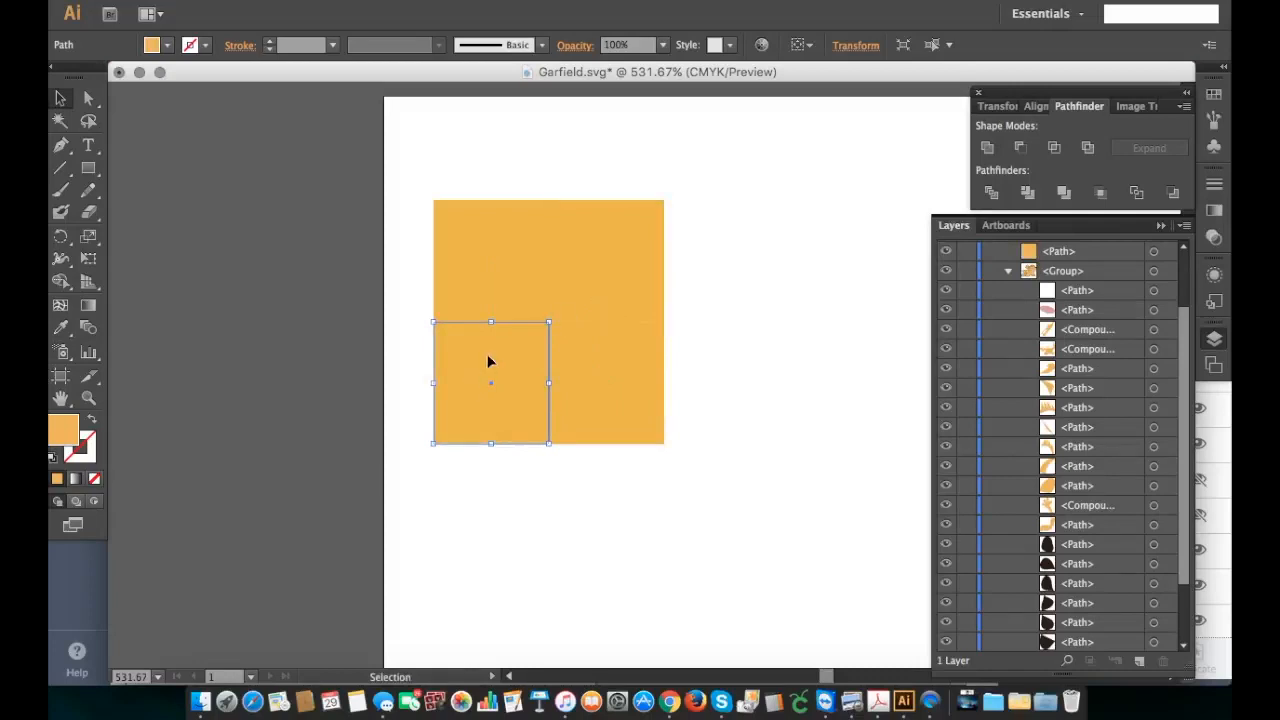
# Step: Fill the block's upper-right and lower-left squares with black, 000000, and clear the selection
pyautogui.keyDown('shift'); pyautogui.click(568, 290); pyautogui.keyUp('shift')
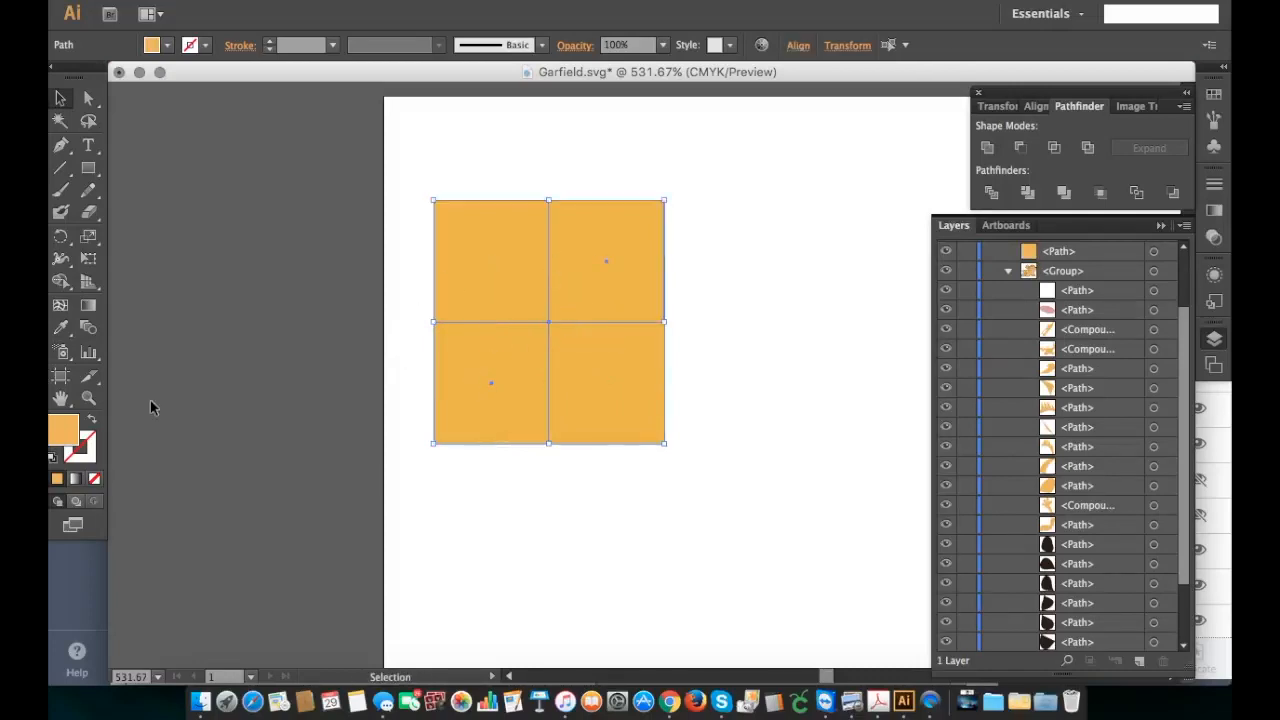
pyautogui.doubleClick(72, 437)
pyautogui.moveTo(160, 331); pyautogui.dragTo(50, 445)
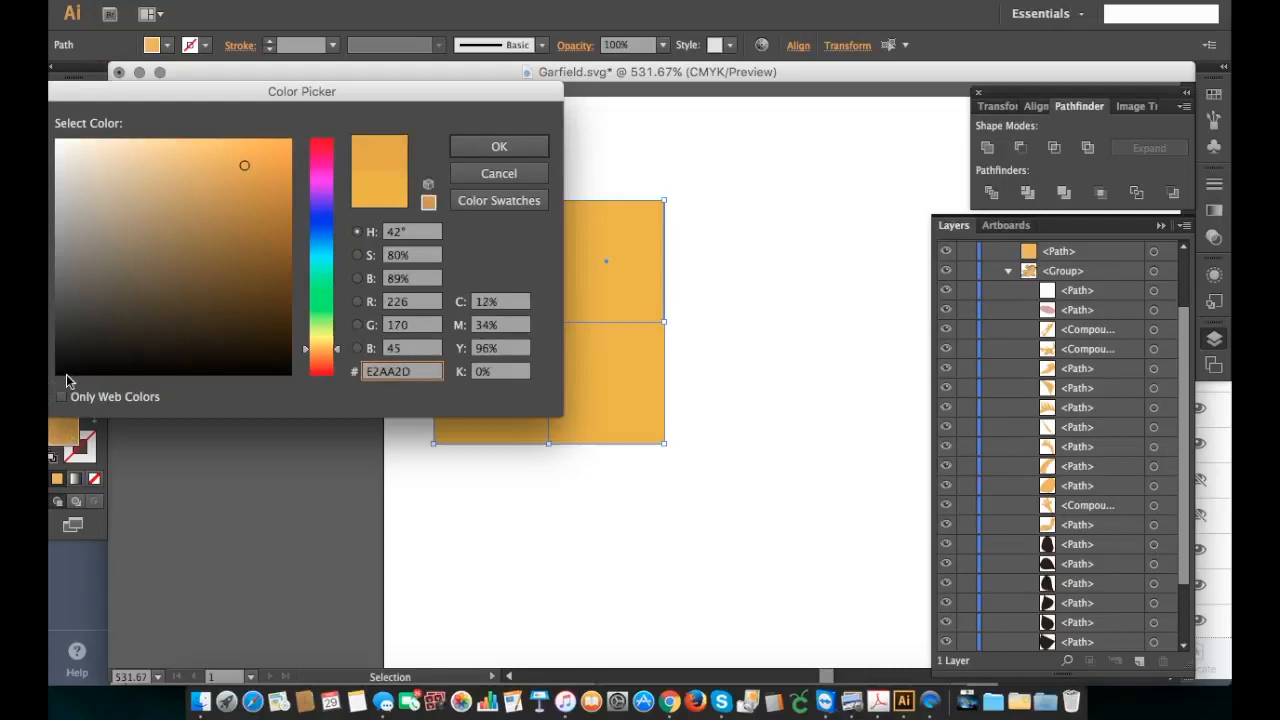
pyautogui.click(58, 372)
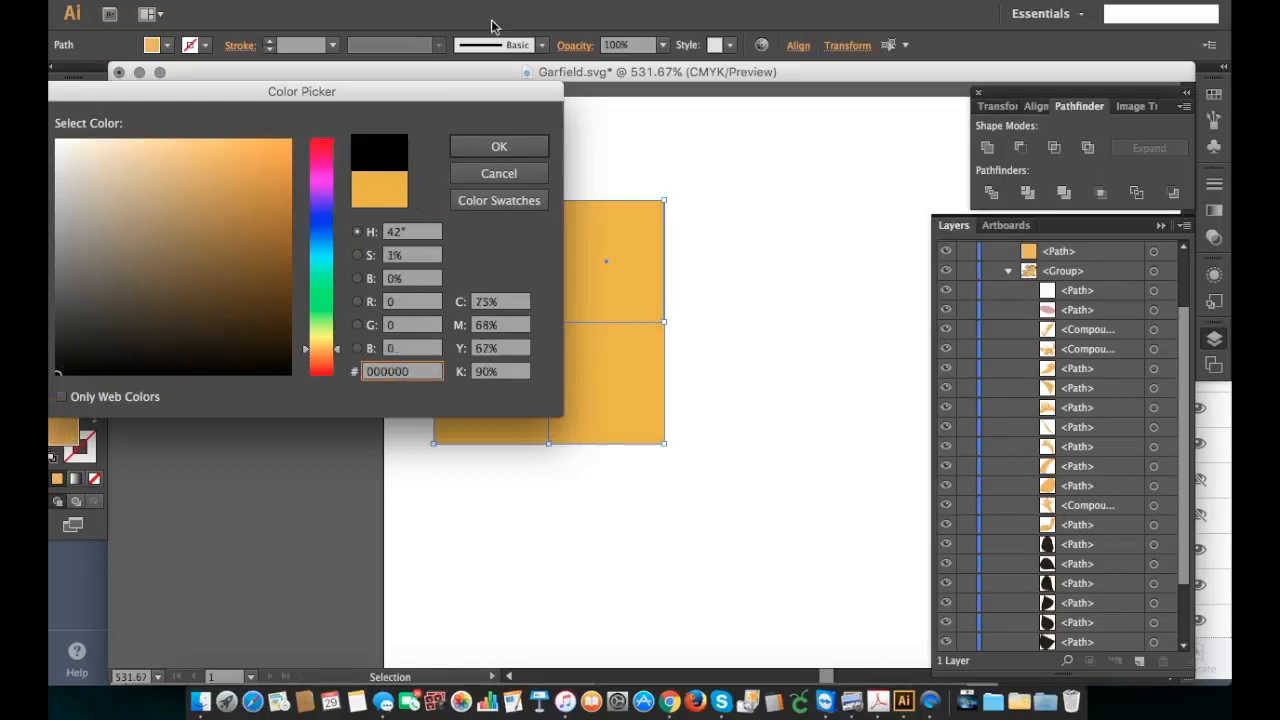
pyautogui.click(498, 146)
pyautogui.click(806, 280)
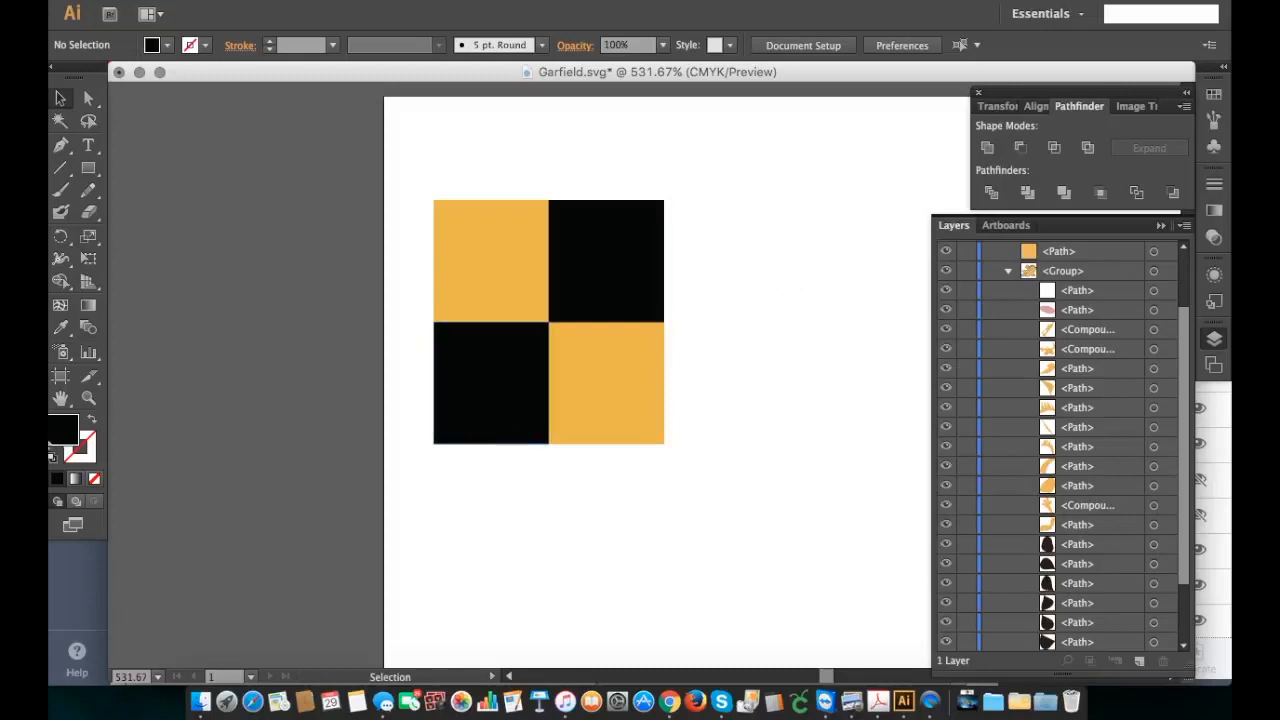
# Step: Copy the whole checkered block about 10.33 in horizontally to the artboard's upper-right corner
pyautogui.click(88, 397)
pyautogui.keyDown('alt'); pyautogui.click(750, 381); pyautogui.keyUp('alt')
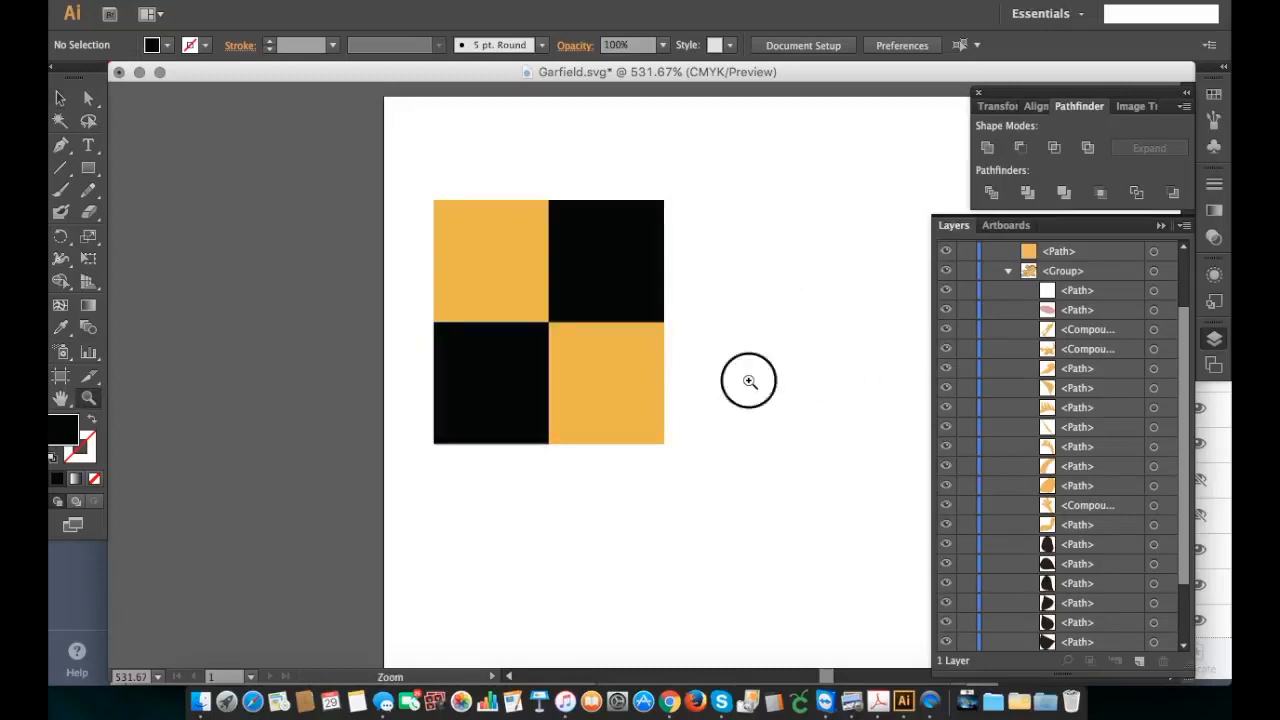
pyautogui.keyDown('alt'); pyautogui.click(800, 384); pyautogui.keyUp('alt')
pyautogui.keyDown('alt'); pyautogui.click(800, 384); pyautogui.keyUp('alt')
pyautogui.keyDown('alt'); pyautogui.click(800, 384); pyautogui.keyUp('alt')
pyautogui.keyDown('alt'); pyautogui.click(800, 384); pyautogui.keyUp('alt')
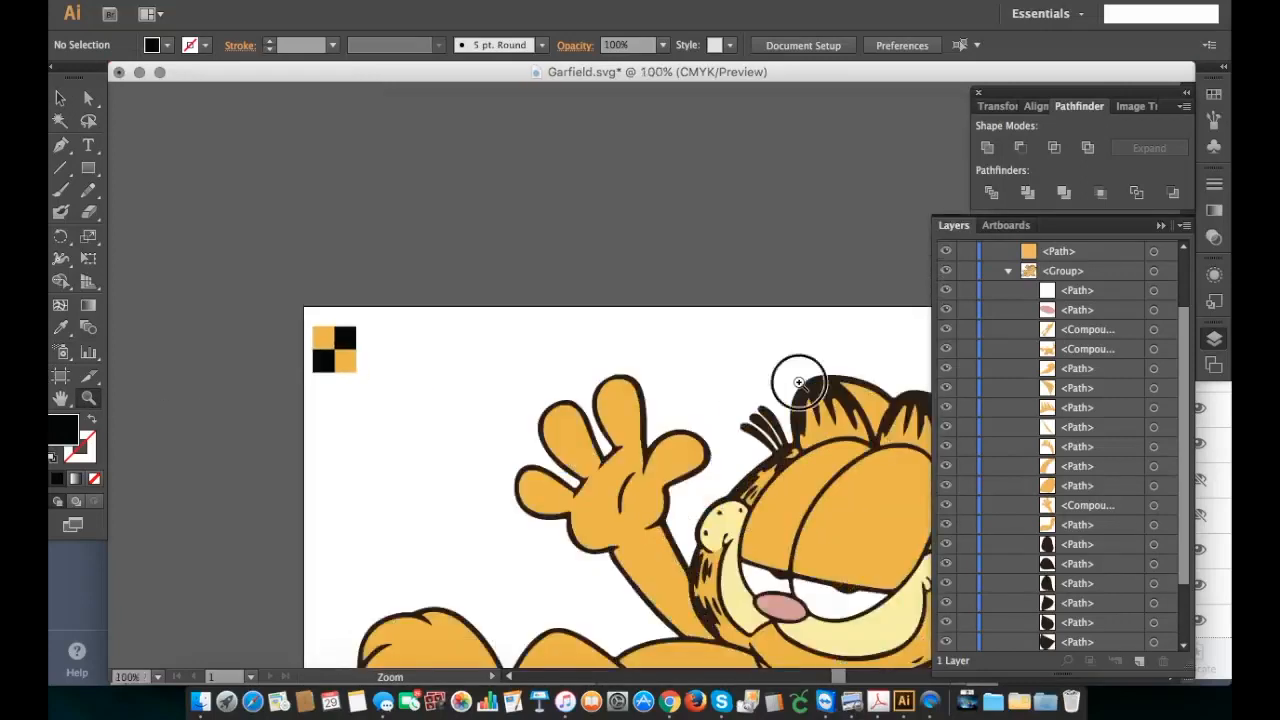
pyautogui.keyDown('alt'); pyautogui.click(800, 380); pyautogui.keyUp('alt')
pyautogui.scroll(-1, 773, 414)
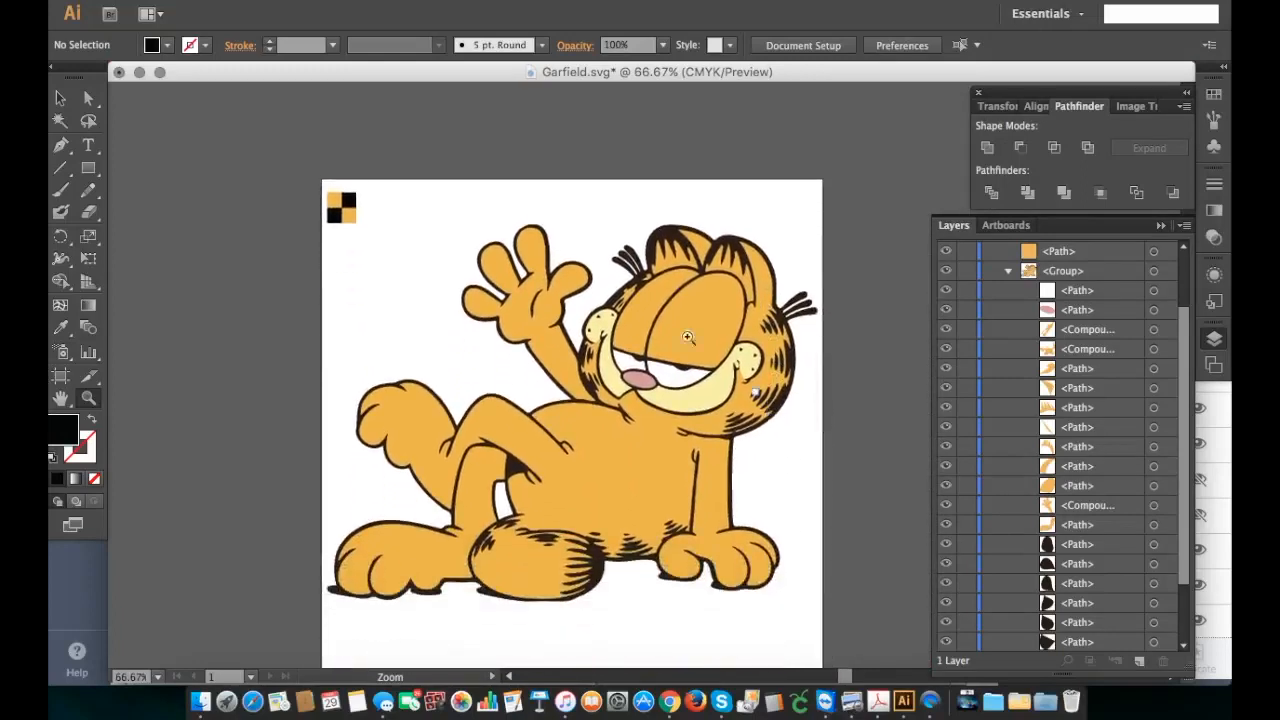
pyautogui.click(60, 98)
pyautogui.click(348, 210)
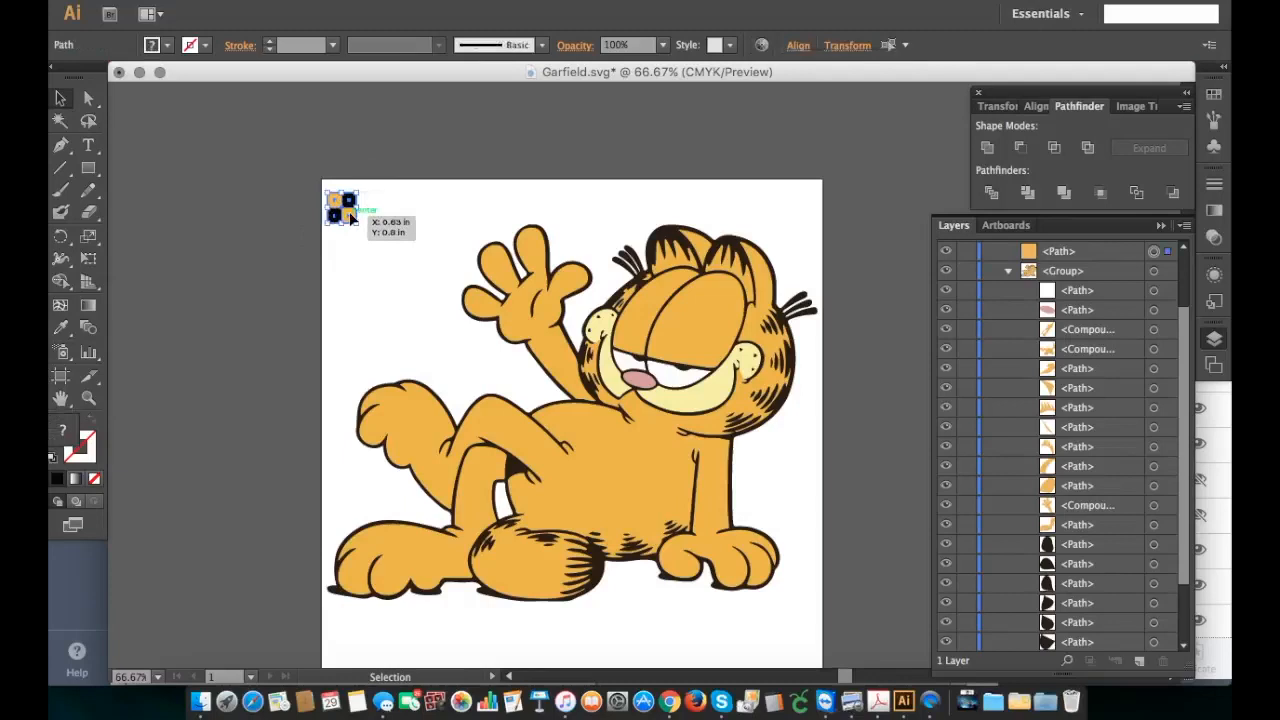
pyautogui.moveTo(350, 218); pyautogui.dragTo(810, 220)
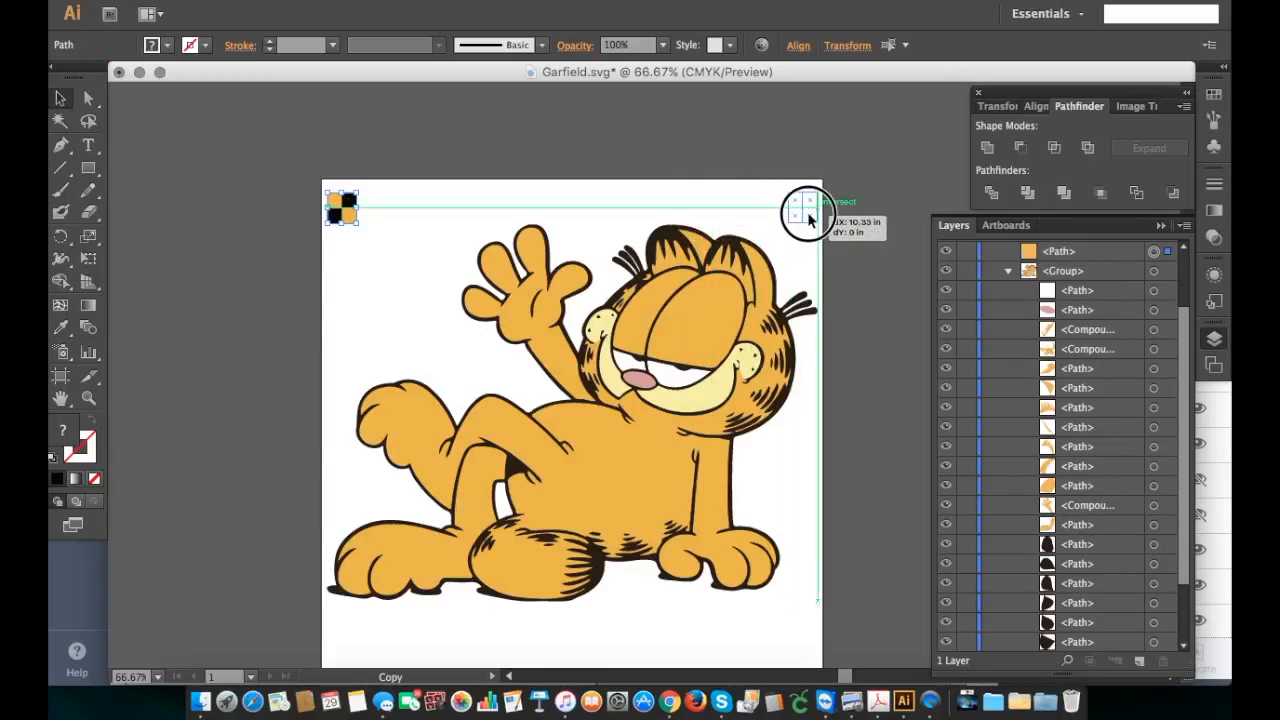
pyautogui.moveTo(810, 220); pyautogui.dragTo(810, 218)
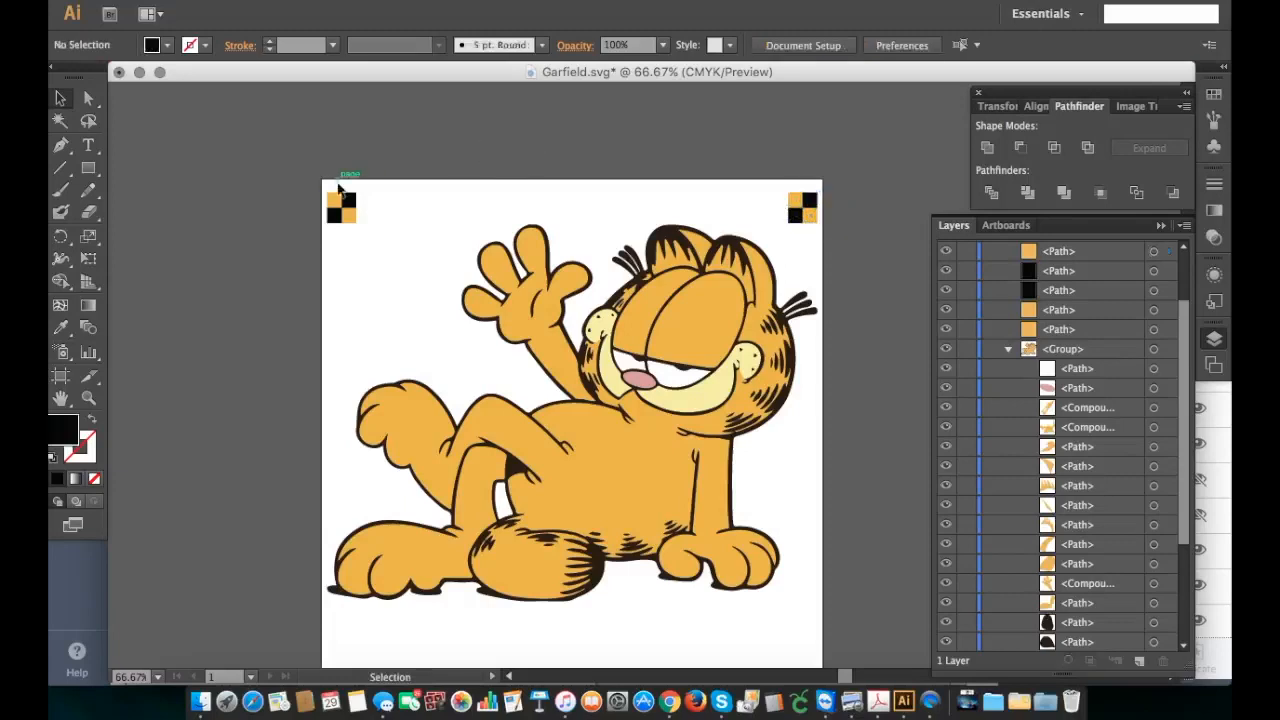
# Step: Group the whole Garfield artwork with both checkered markers, try moving the group, and undo the move
pyautogui.moveTo(286, 171); pyautogui.dragTo(851, 634)
pyautogui.click(250, 5)
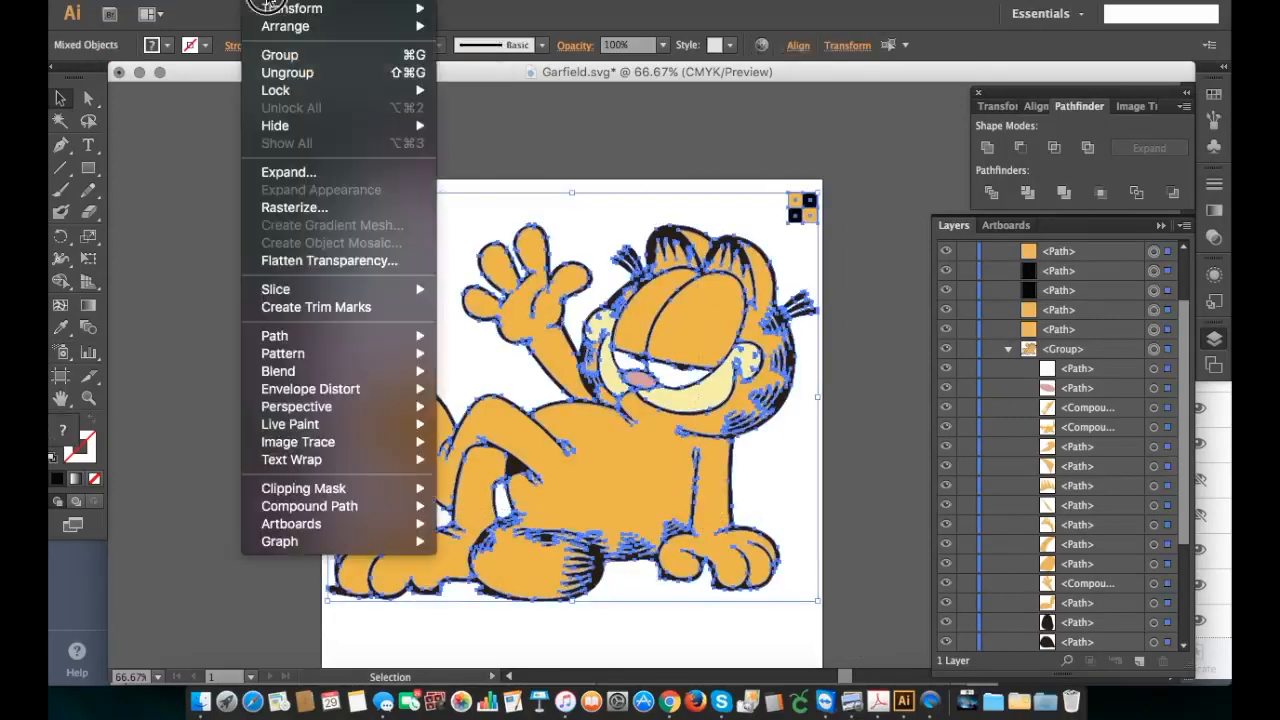
pyautogui.click(281, 55)
pyautogui.click(218, 201)
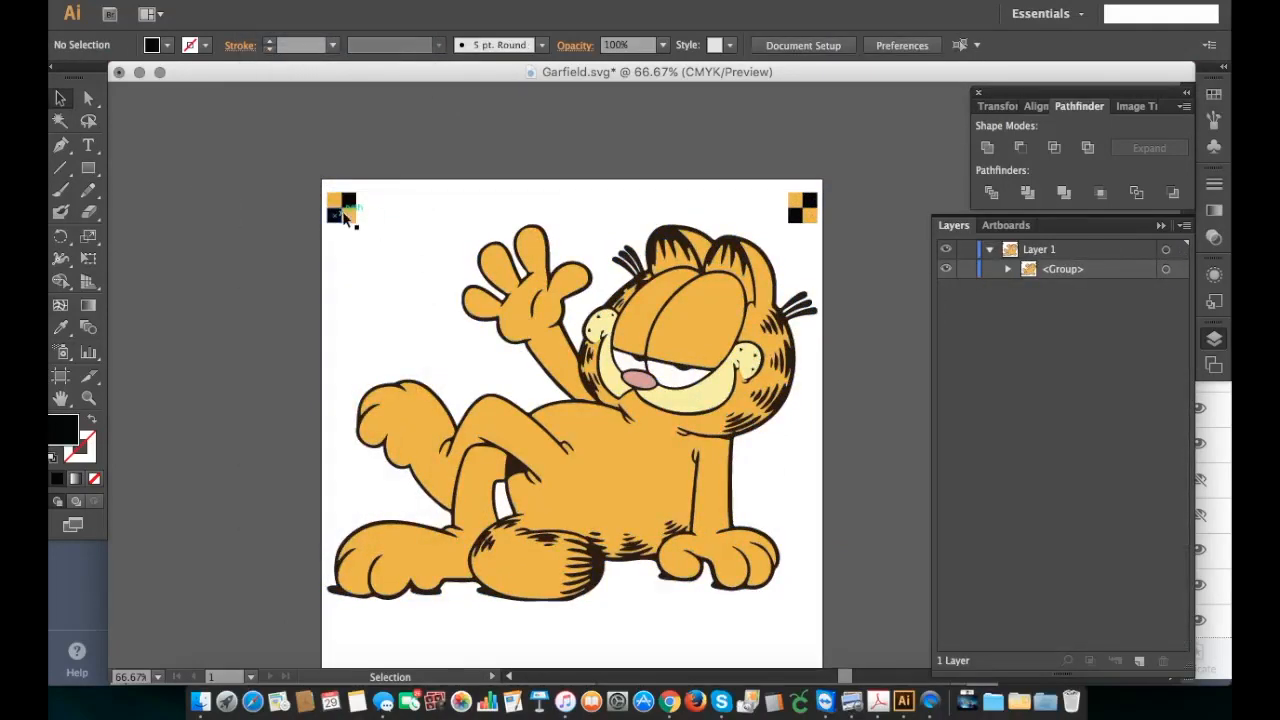
pyautogui.moveTo(688, 423); pyautogui.dragTo(724, 440)
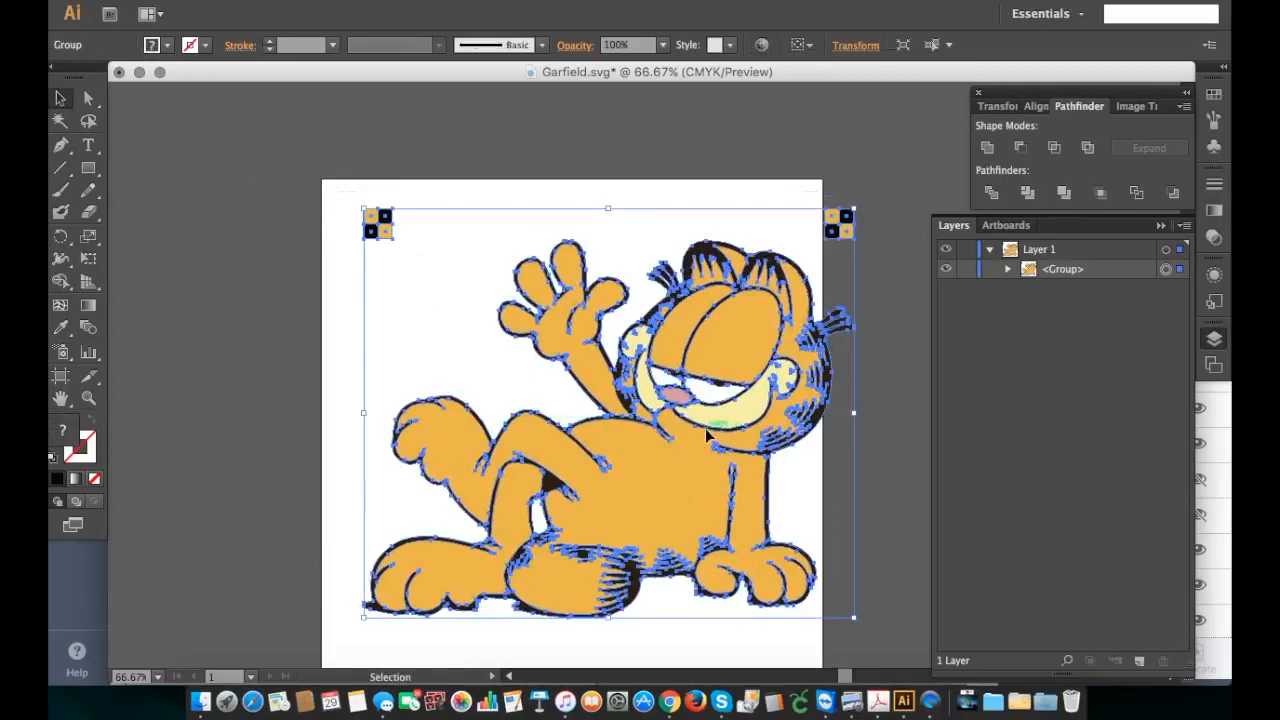
pyautogui.press('super+z')
# Step: Ungroup the artwork twice to break up the outer group and Garfield's nested group, and clear the selection
pyautogui.click(270, 2)
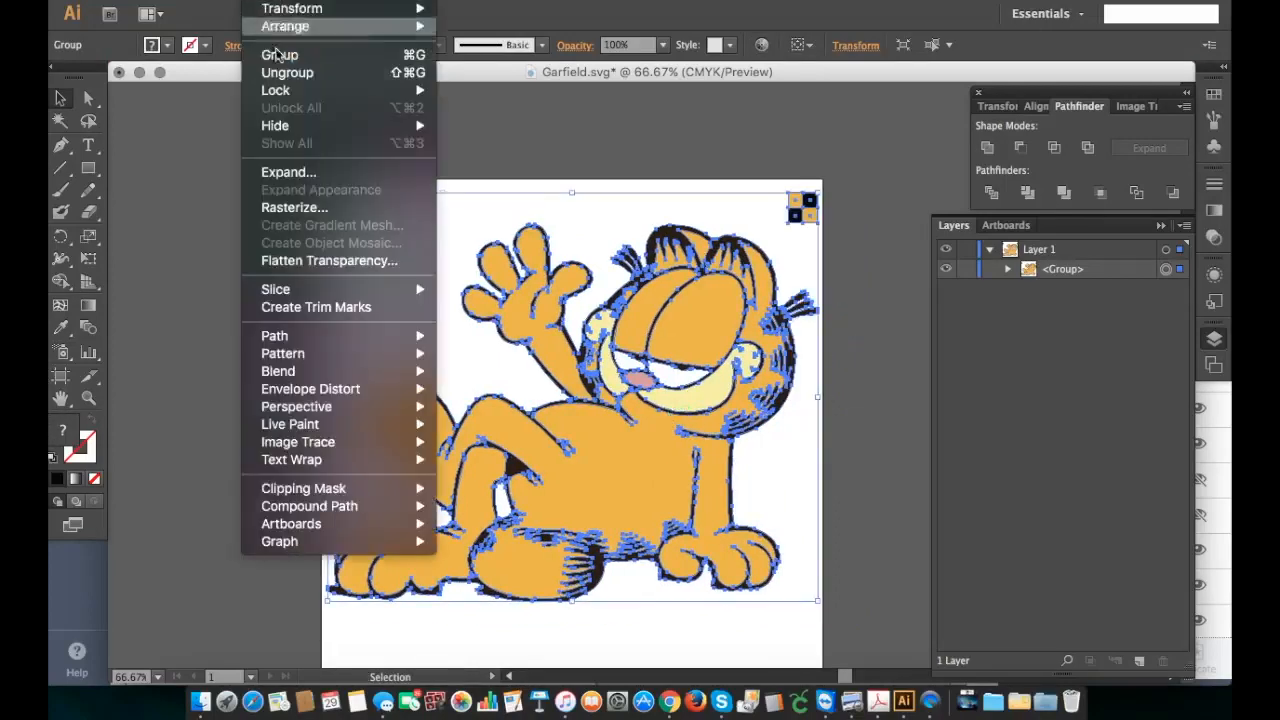
pyautogui.click(287, 72)
pyautogui.click(270, 2)
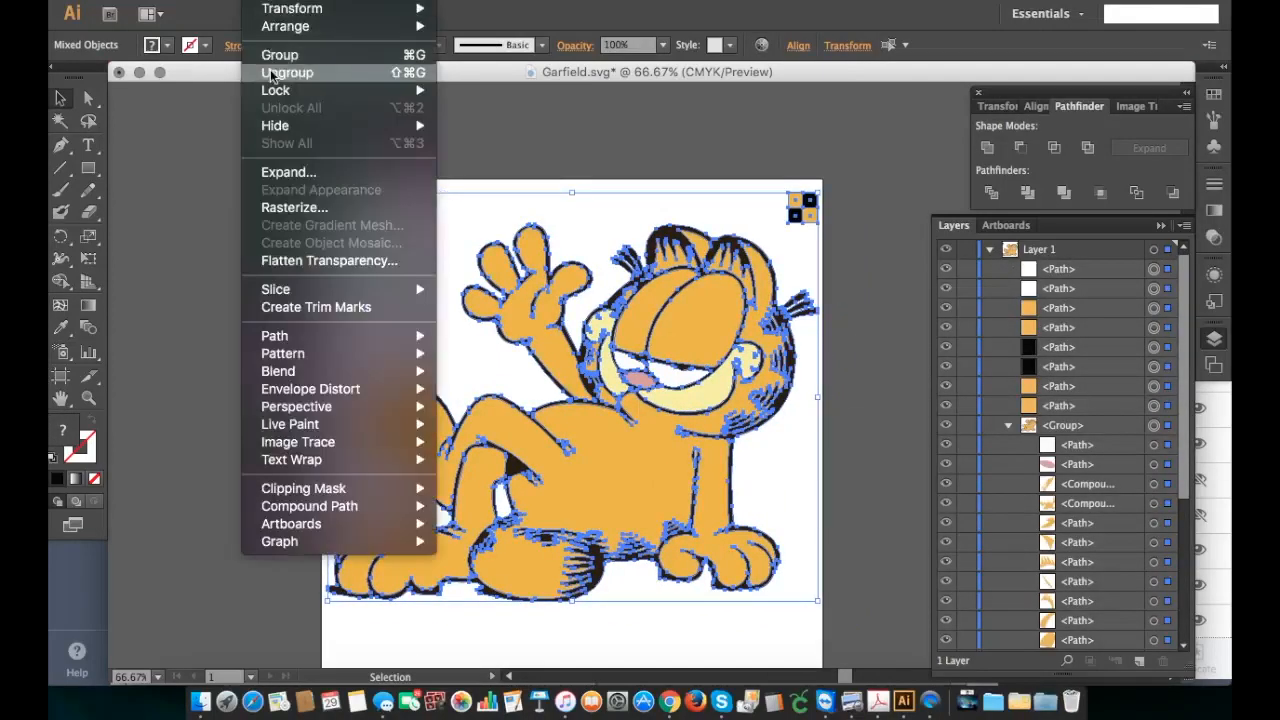
pyautogui.click(276, 72)
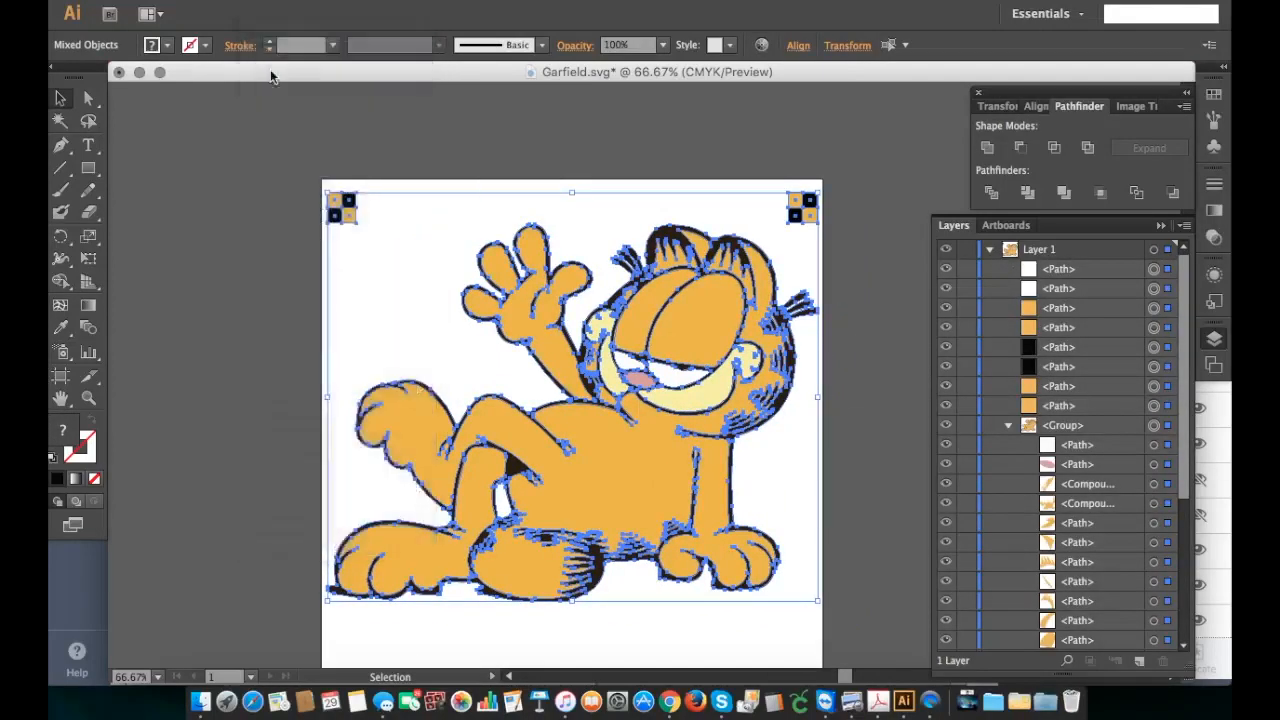
pyautogui.click(262, 142)
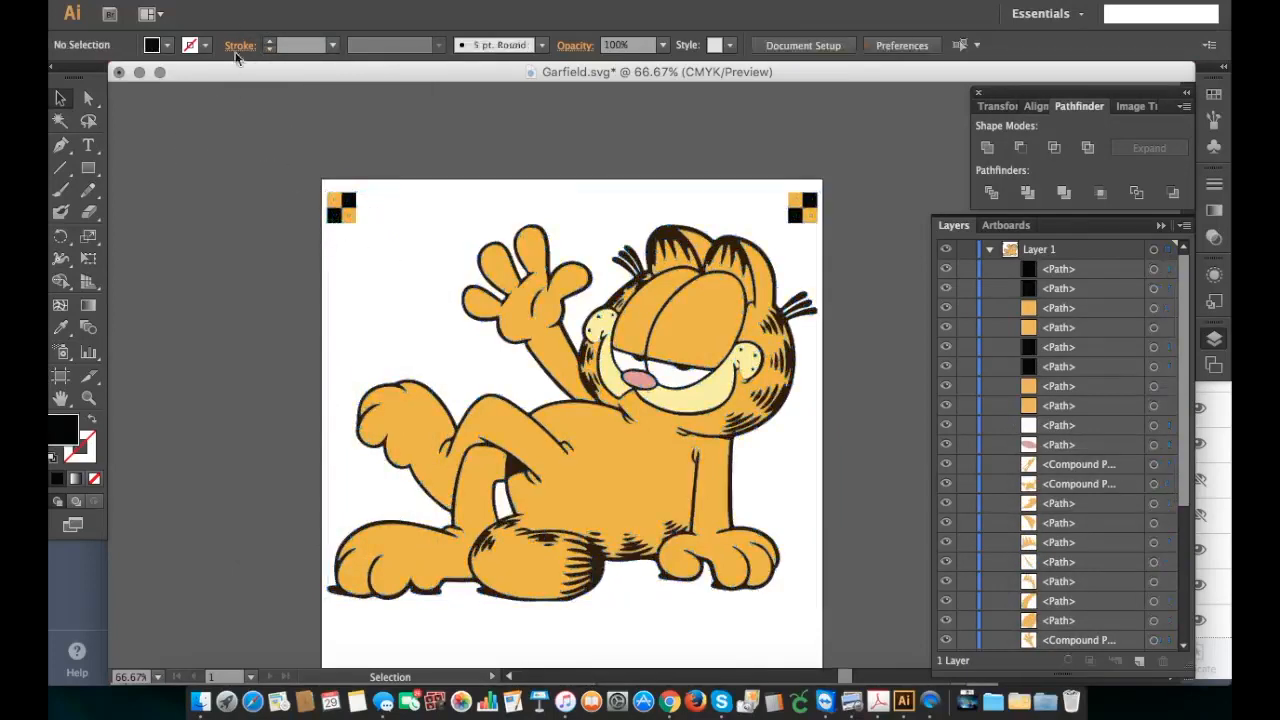
# Step: Group all of Garfield's paths and both checkered markers into one group, and save the Garfield.svg document
pyautogui.moveTo(281, 126); pyautogui.dragTo(868, 636)
pyautogui.click(265, 2)
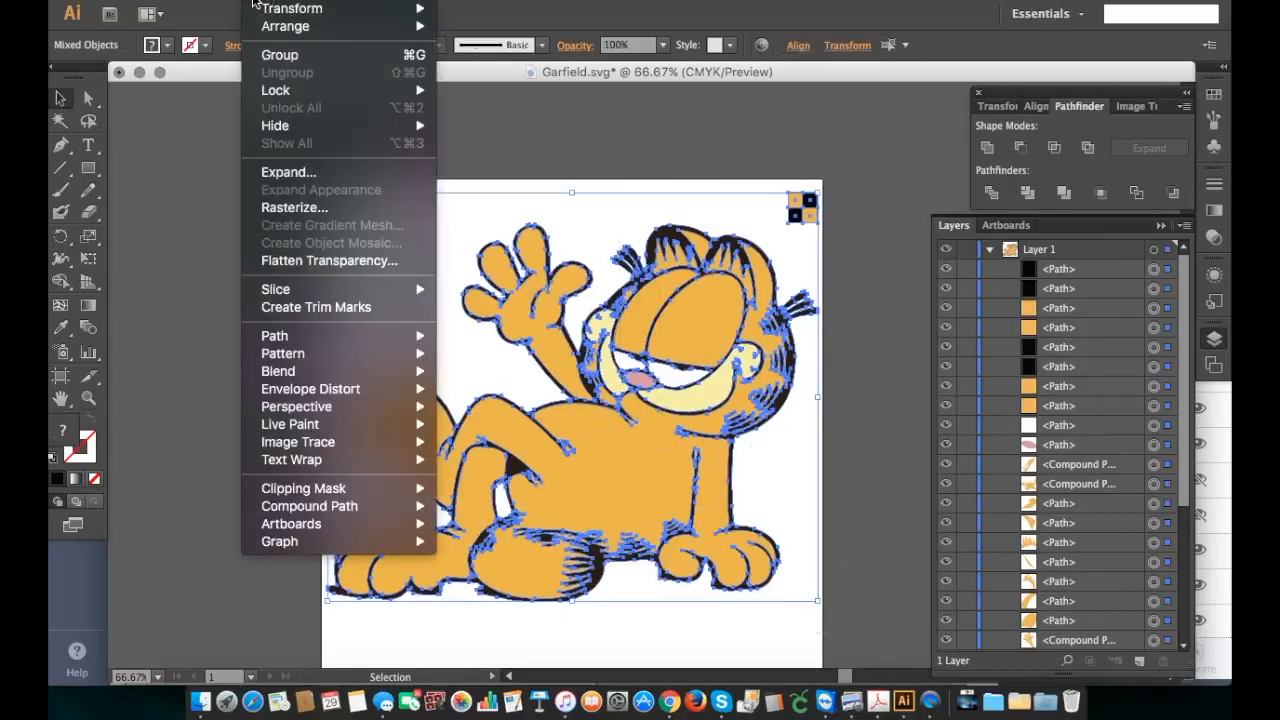
pyautogui.click(269, 60)
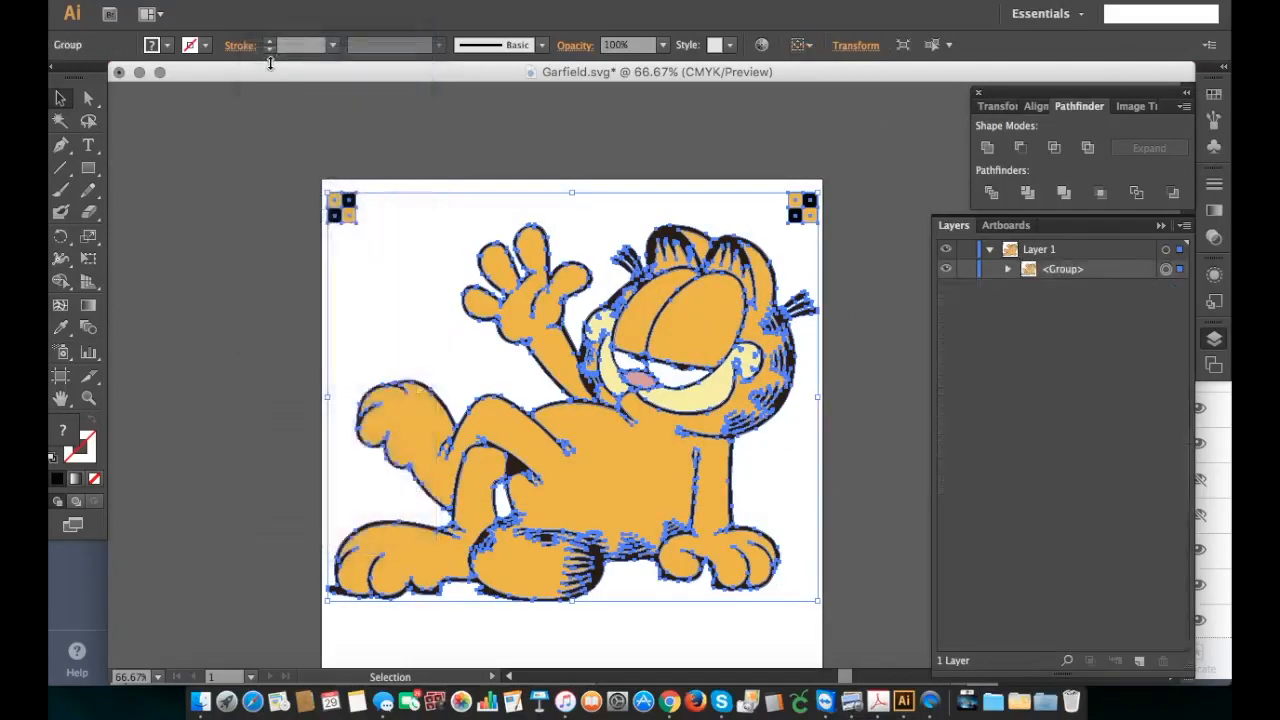
pyautogui.click(226, 181)
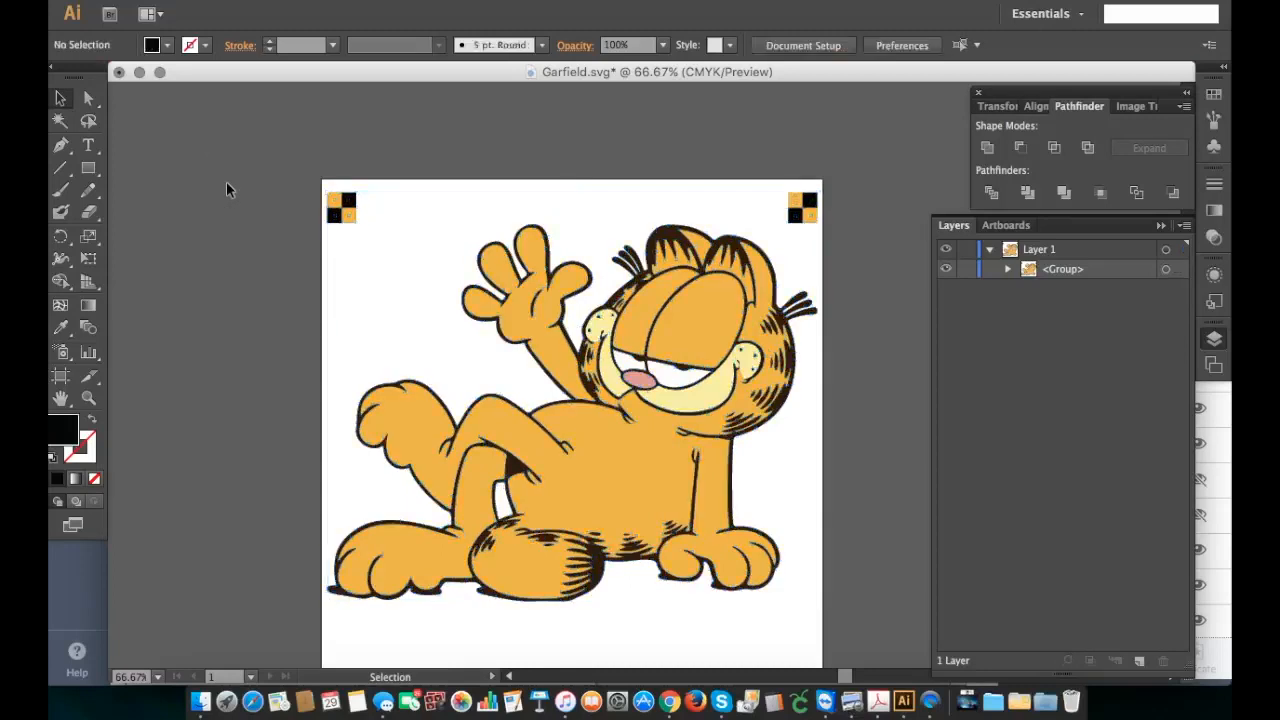
pyautogui.click(181, 2)
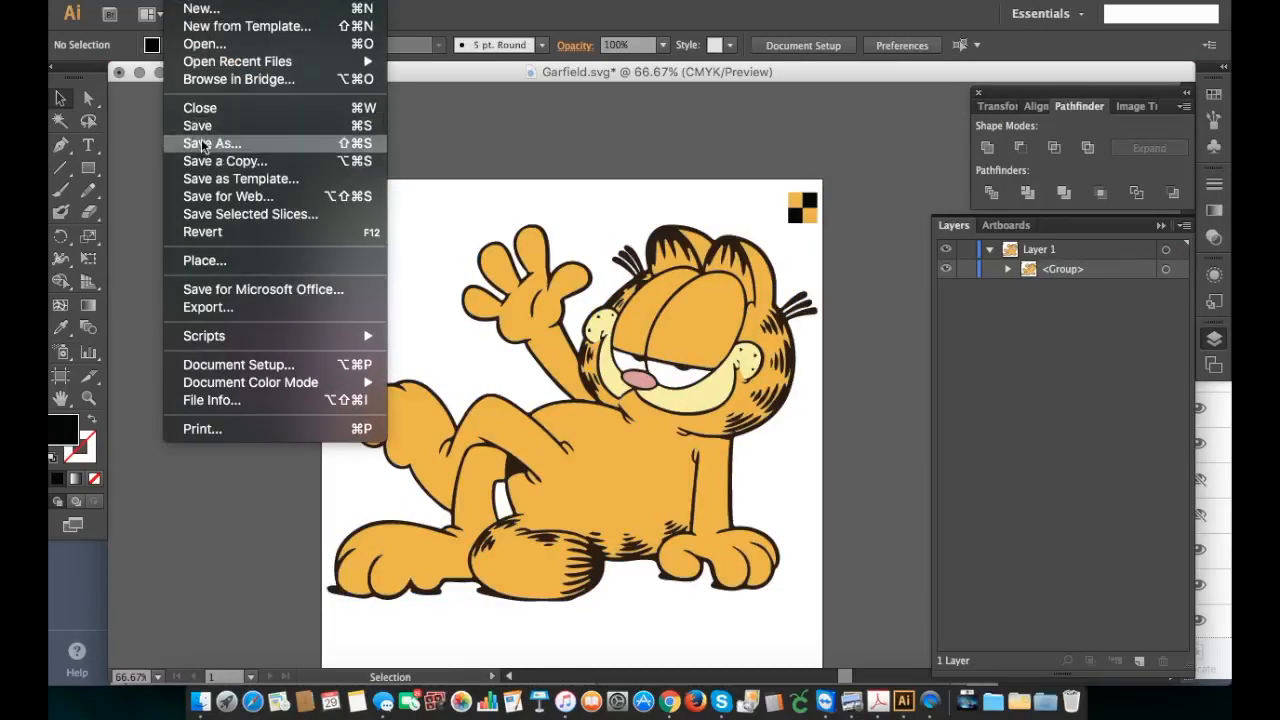
pyautogui.click(200, 130)
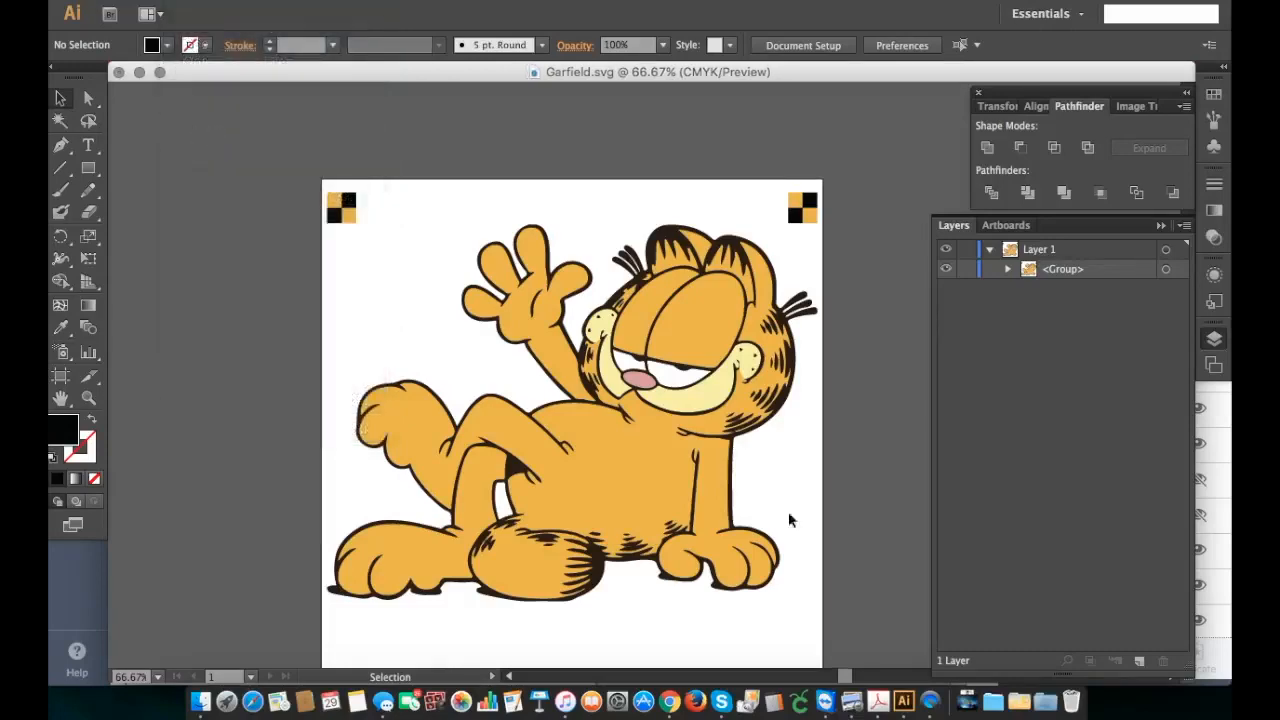
# Step: Switch to Cricut Design Space in the browser and delete the old Garfield image from the canvas
pyautogui.click(666, 708)
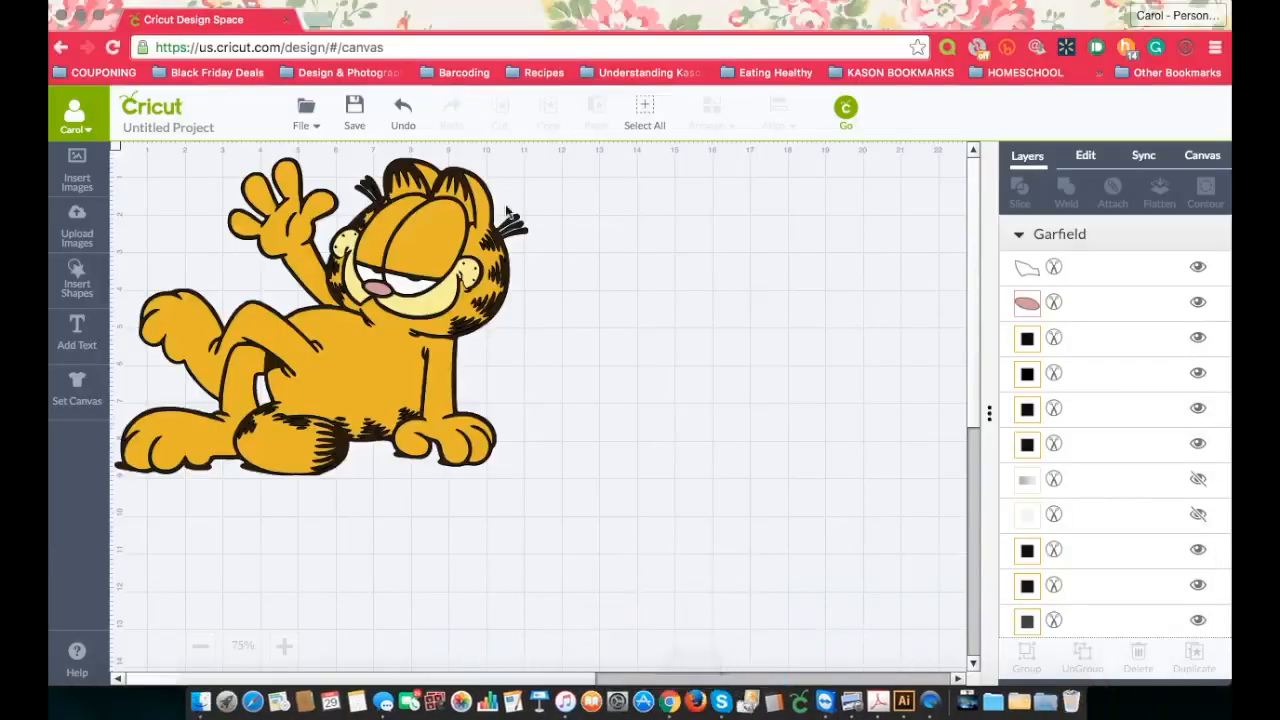
pyautogui.click(482, 342)
pyautogui.press('Delete')
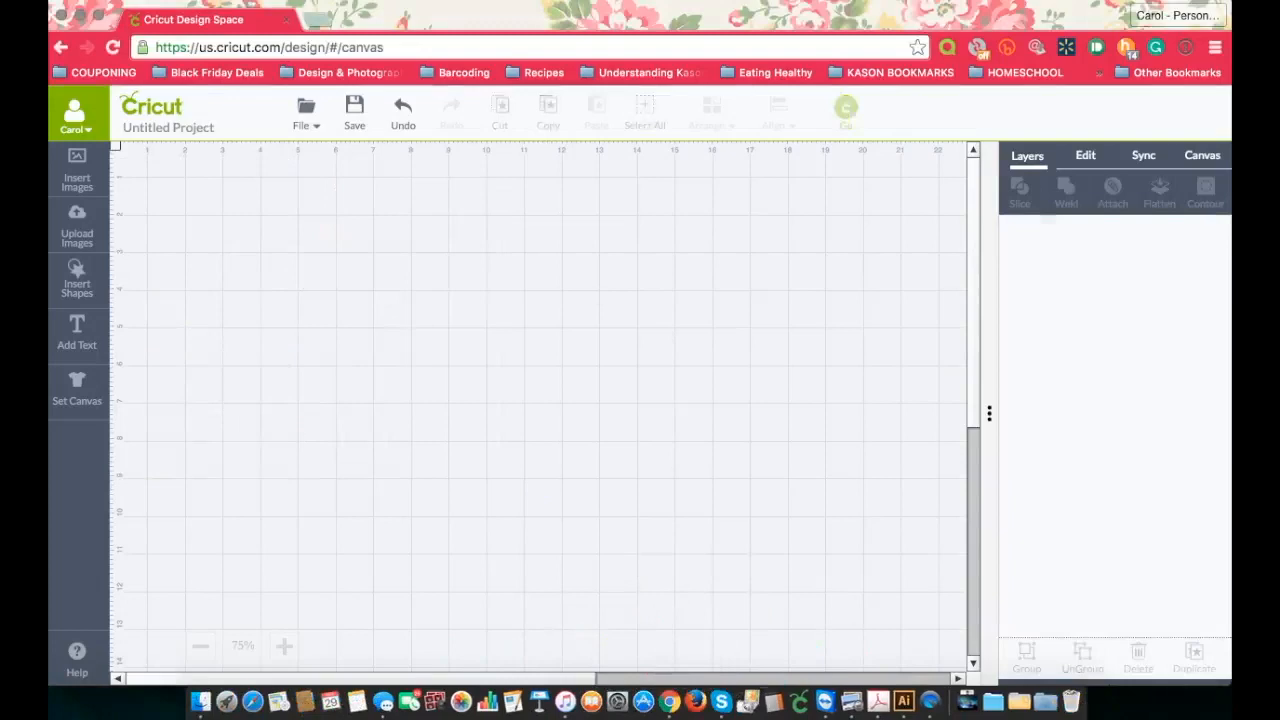
# Step: Delete the old Garfield image from the Uploaded Images Library
pyautogui.click(66, 228)
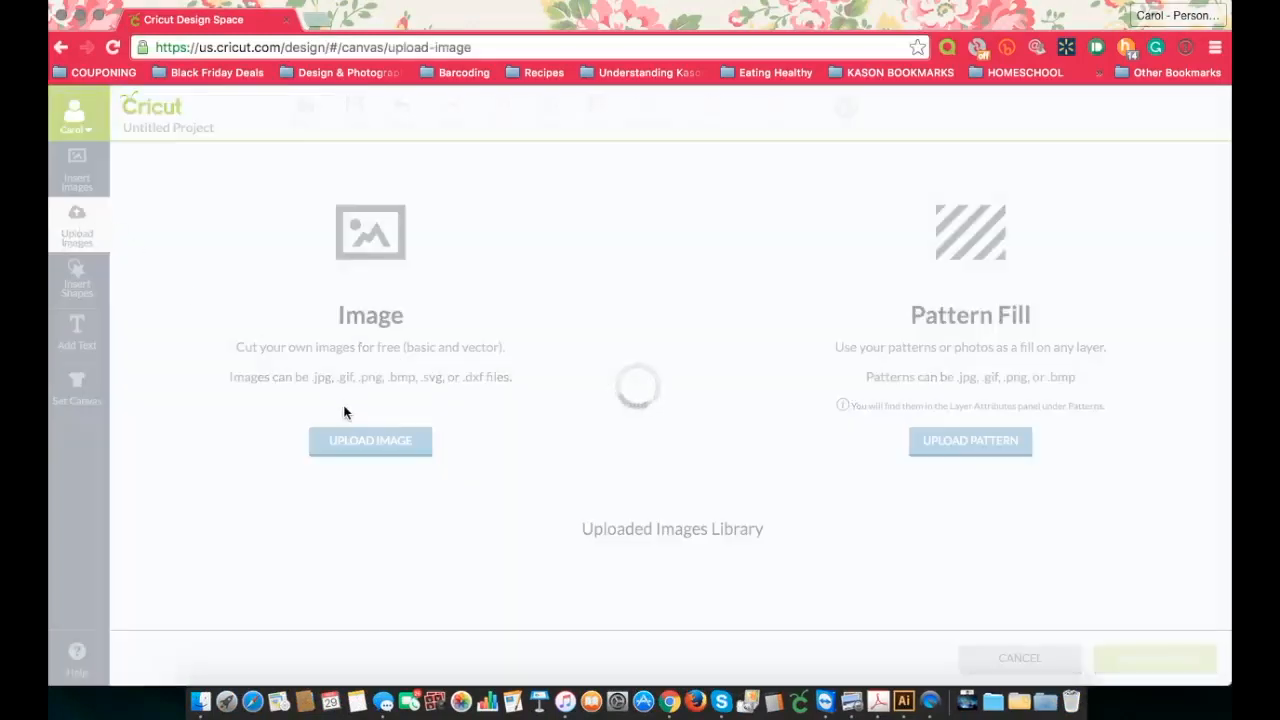
pyautogui.scroll(-4, 295, 490)
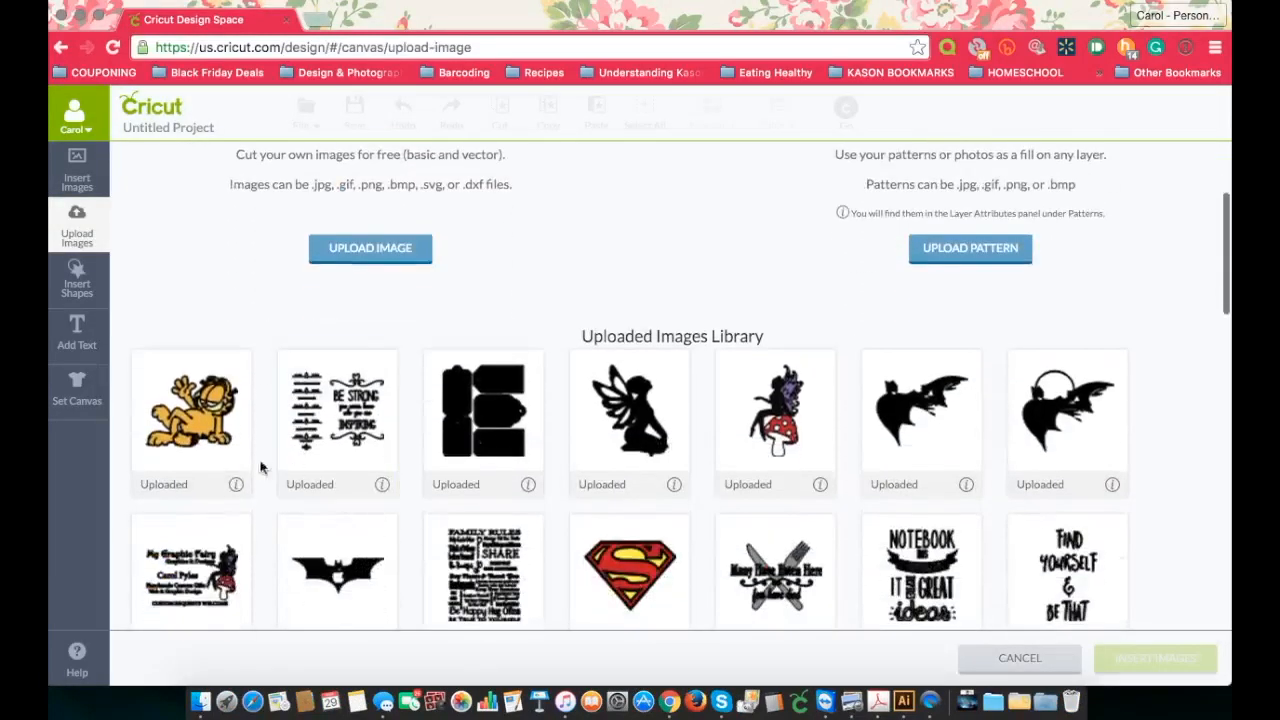
pyautogui.click(237, 484)
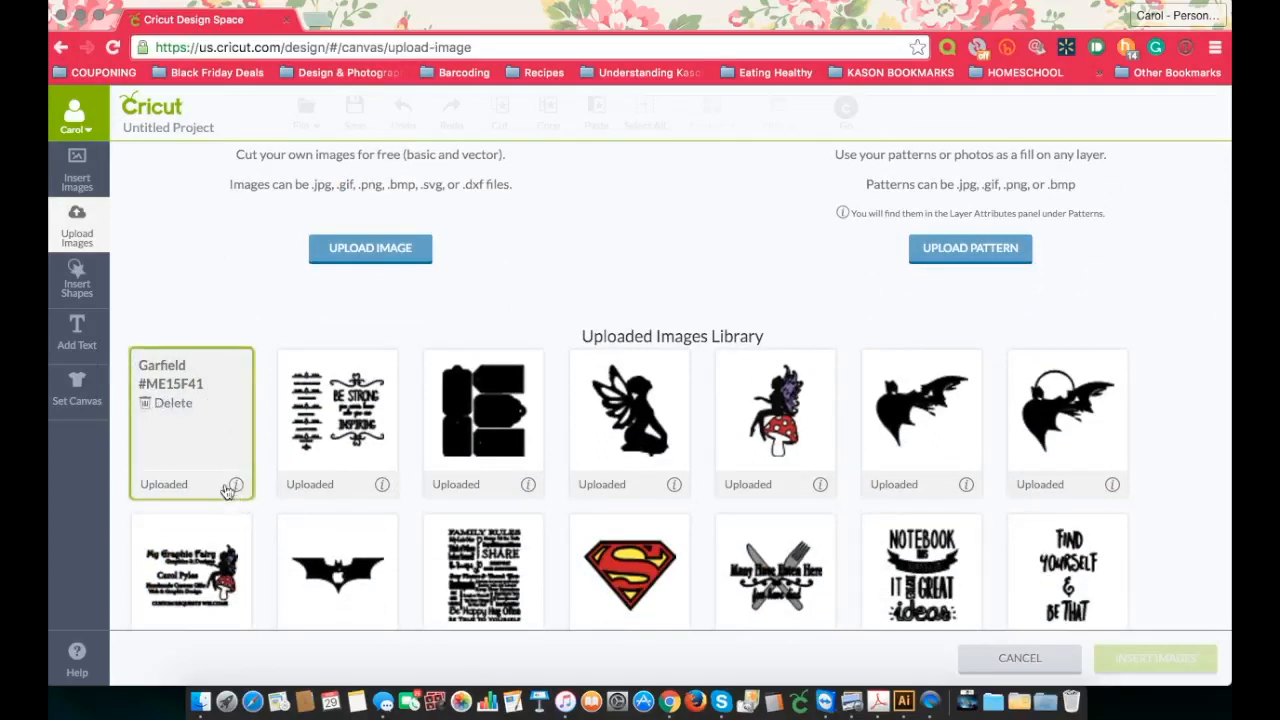
pyautogui.click(150, 406)
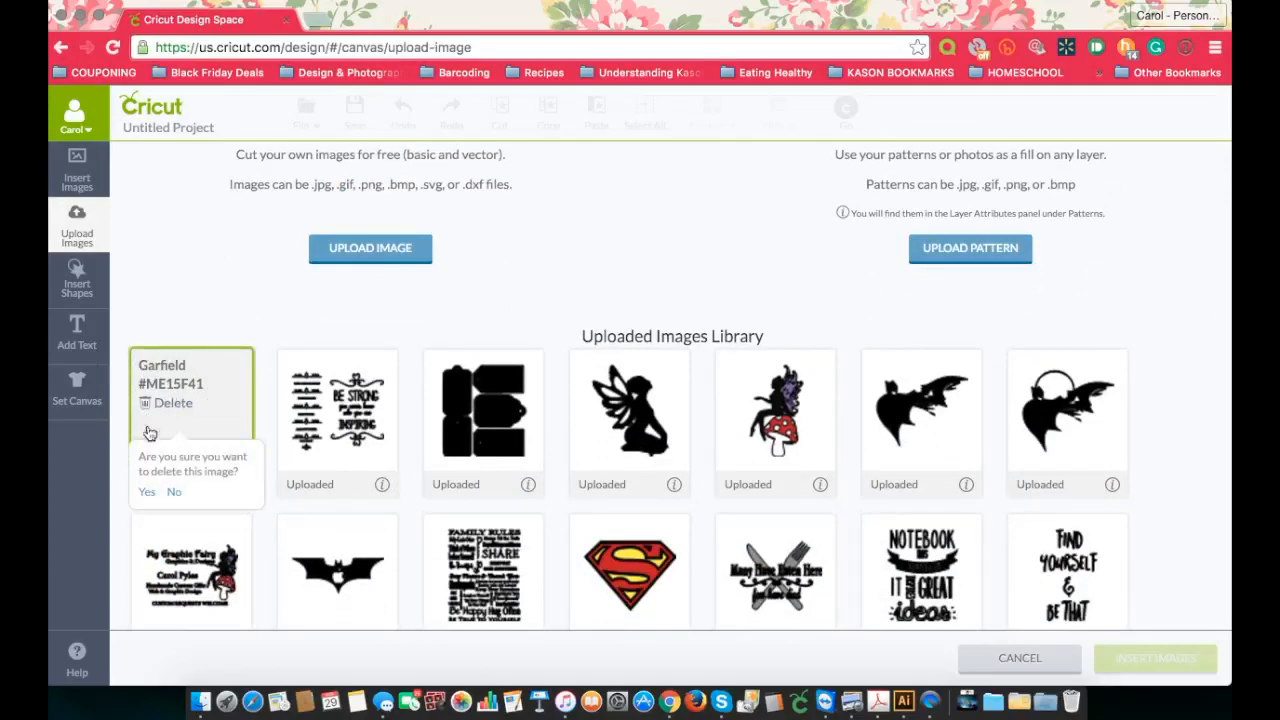
pyautogui.click(143, 494)
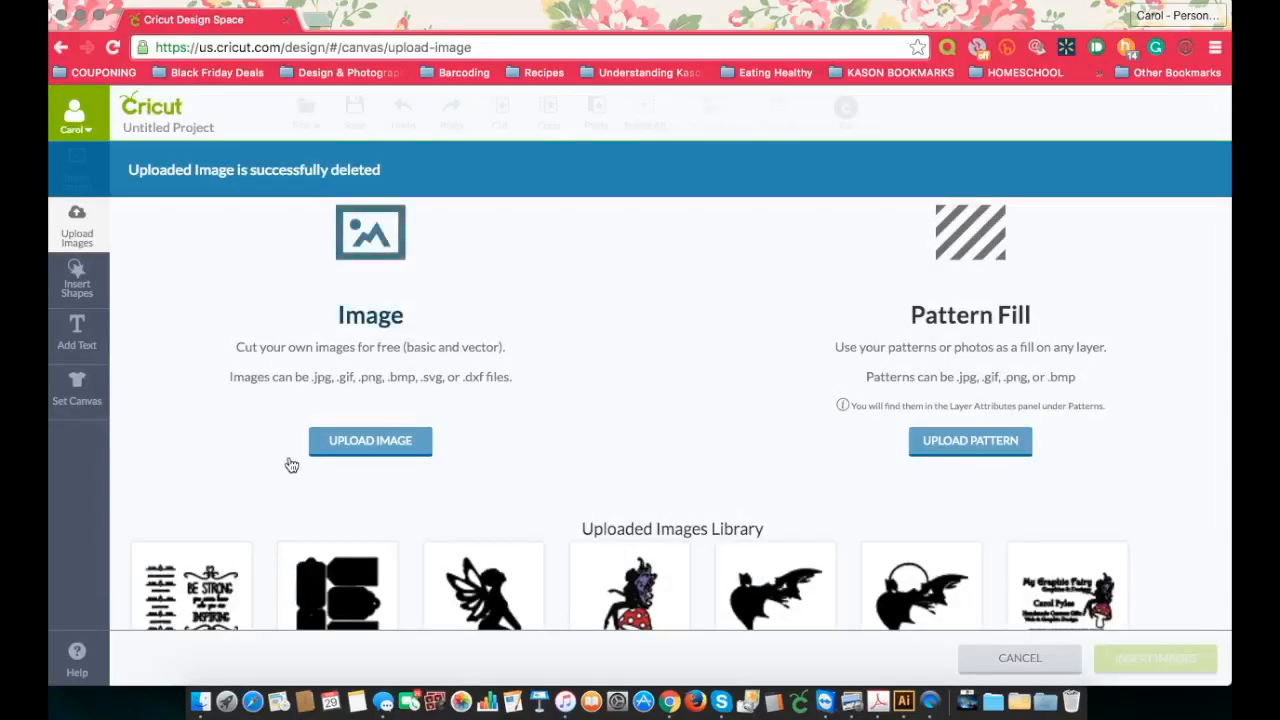
# Step: Upload Garfield.svg from the Layer Tutorial folder under the name Garfield and insert it onto the canvas
pyautogui.click(360, 441)
pyautogui.click(311, 317)
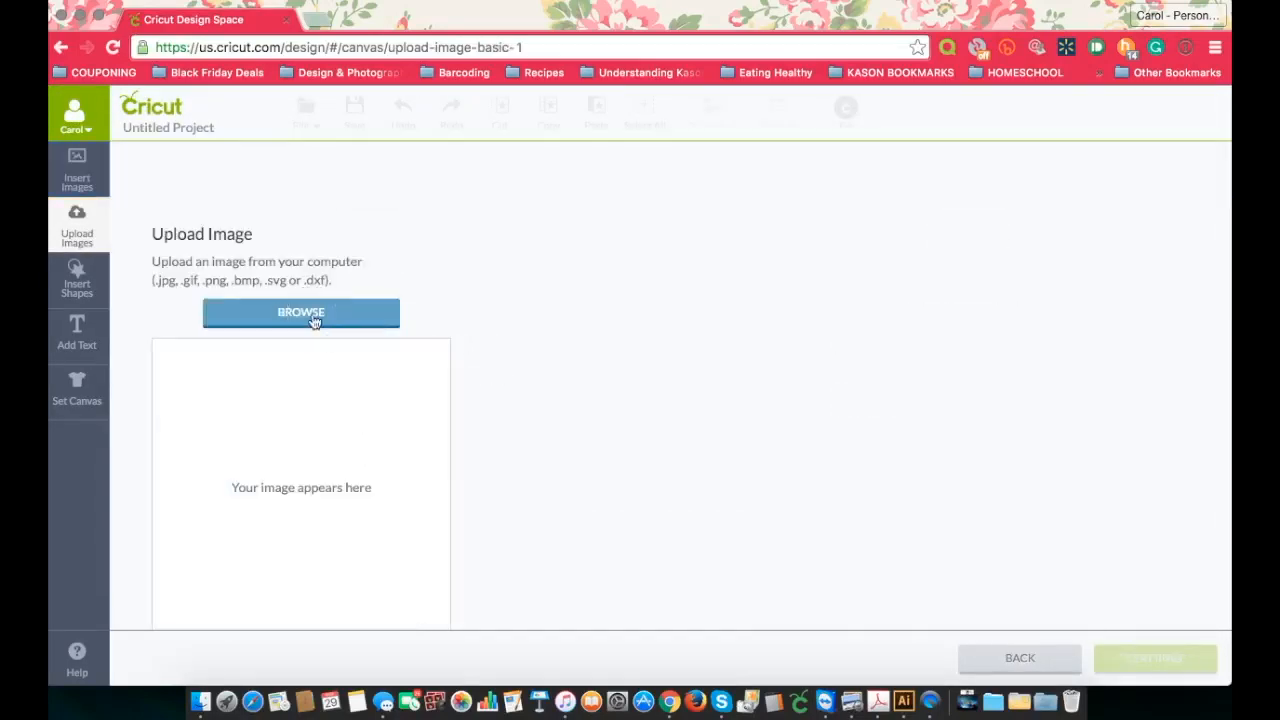
pyautogui.click(540, 146)
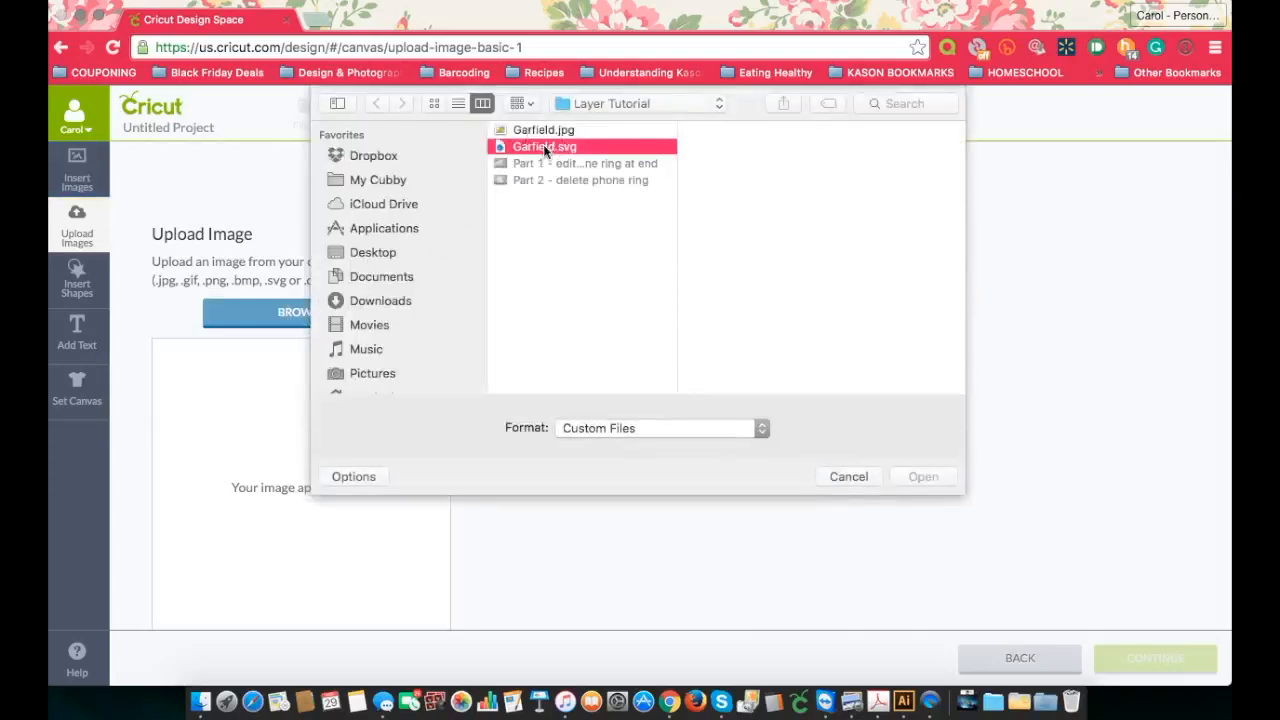
pyautogui.click(920, 476)
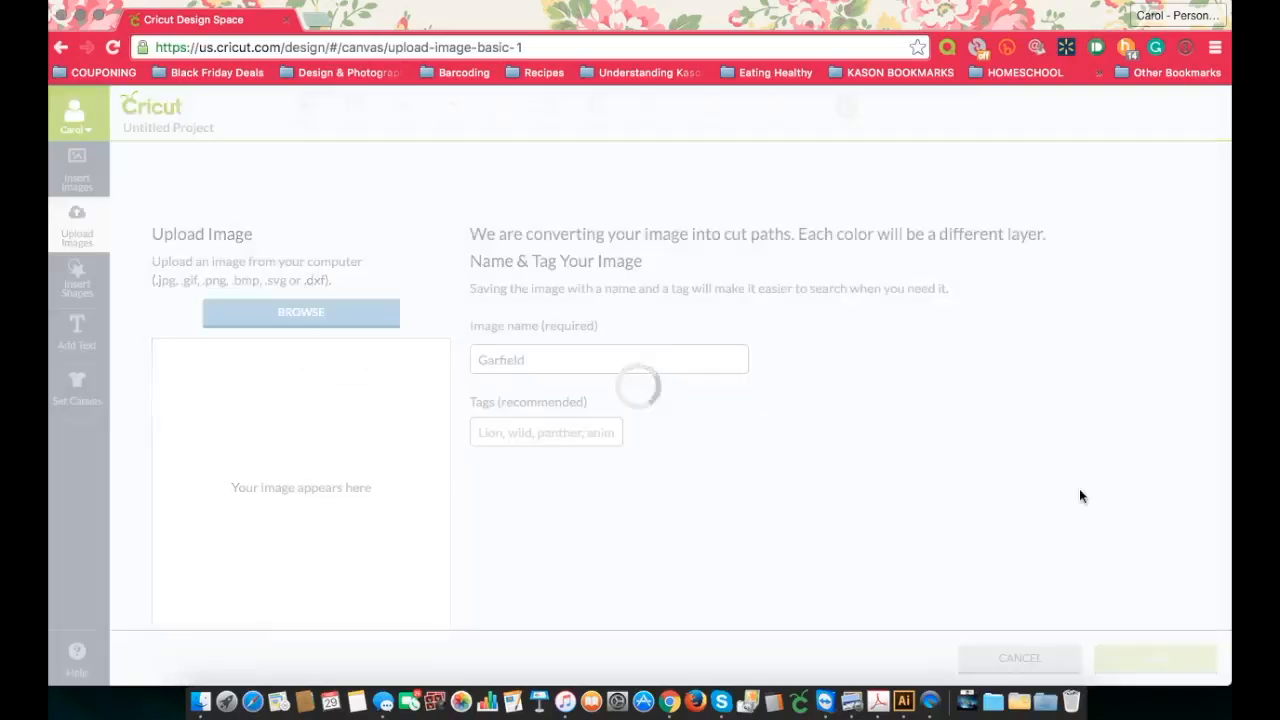
pyautogui.click(1141, 659)
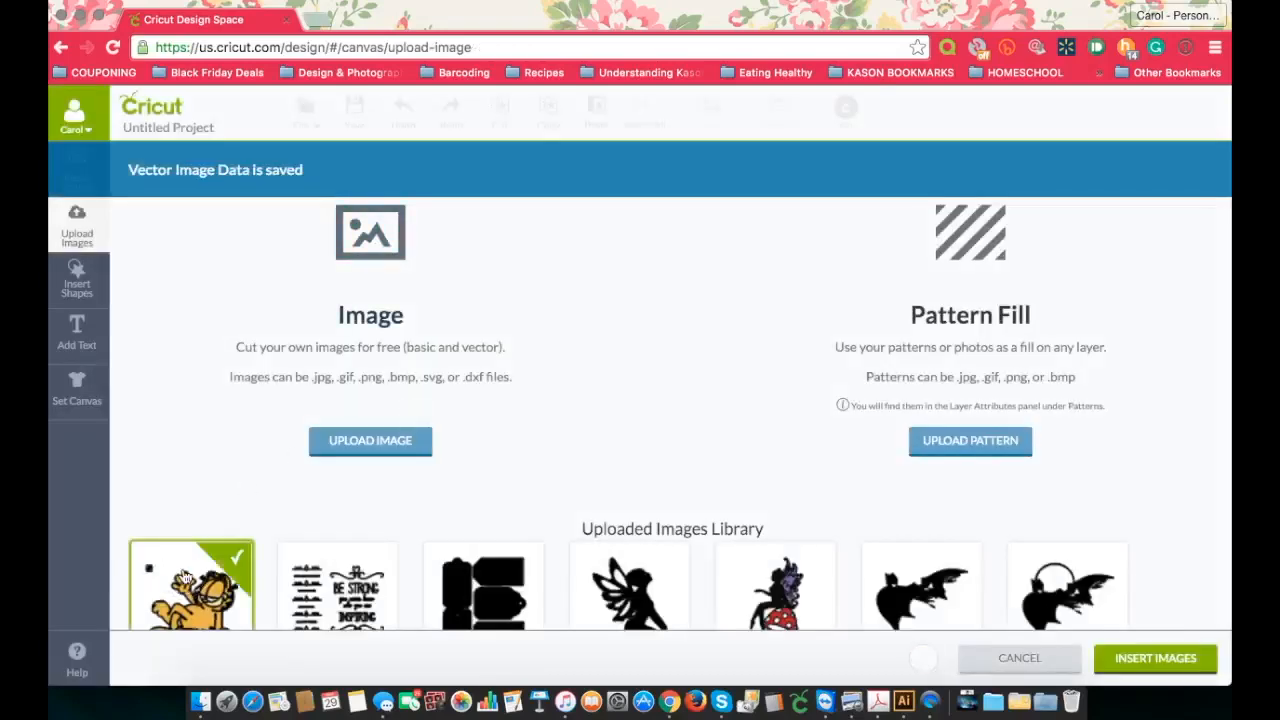
pyautogui.click(1151, 660)
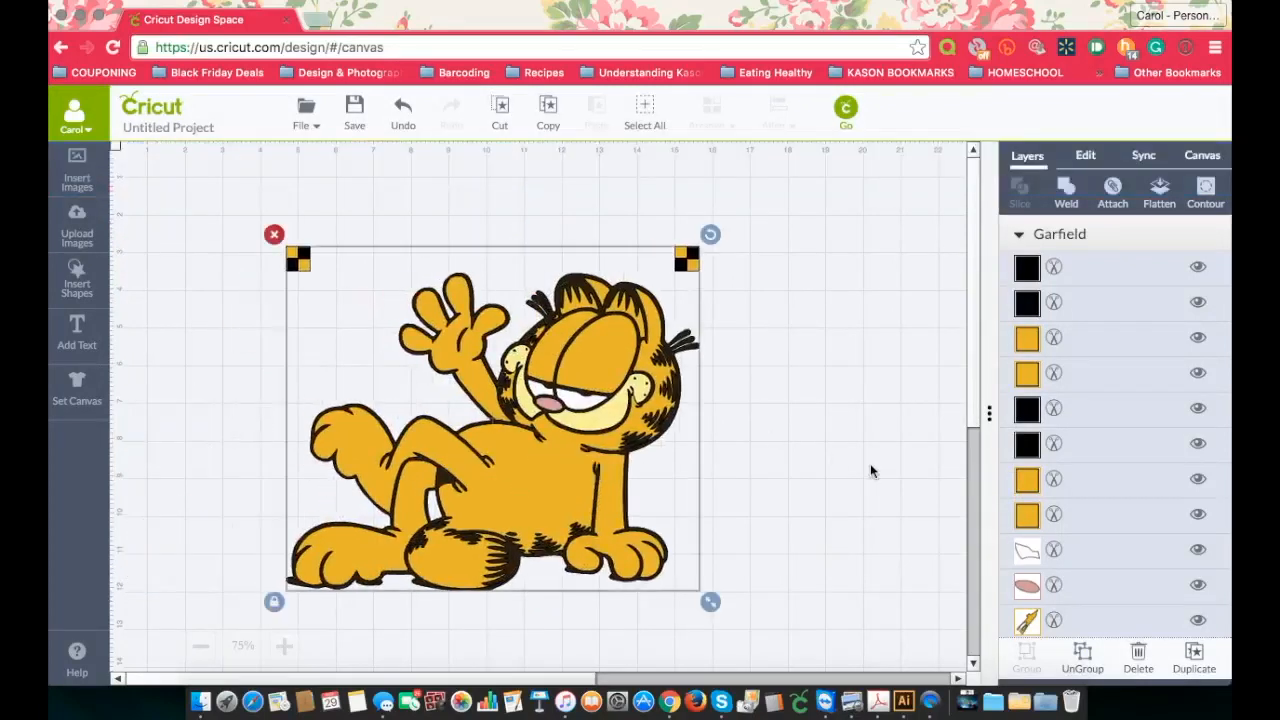
pyautogui.click(880, 348)
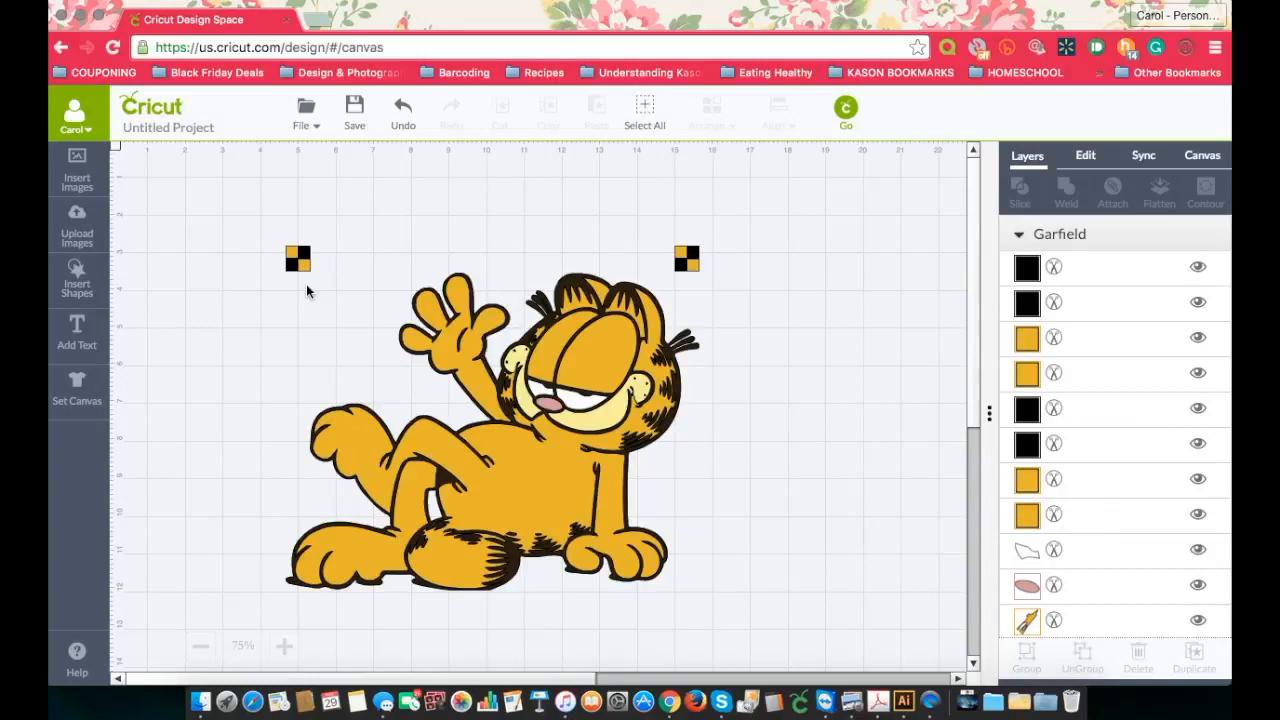
# Step: Ungroup the inserted Garfield image into separate layers
pyautogui.click(550, 357)
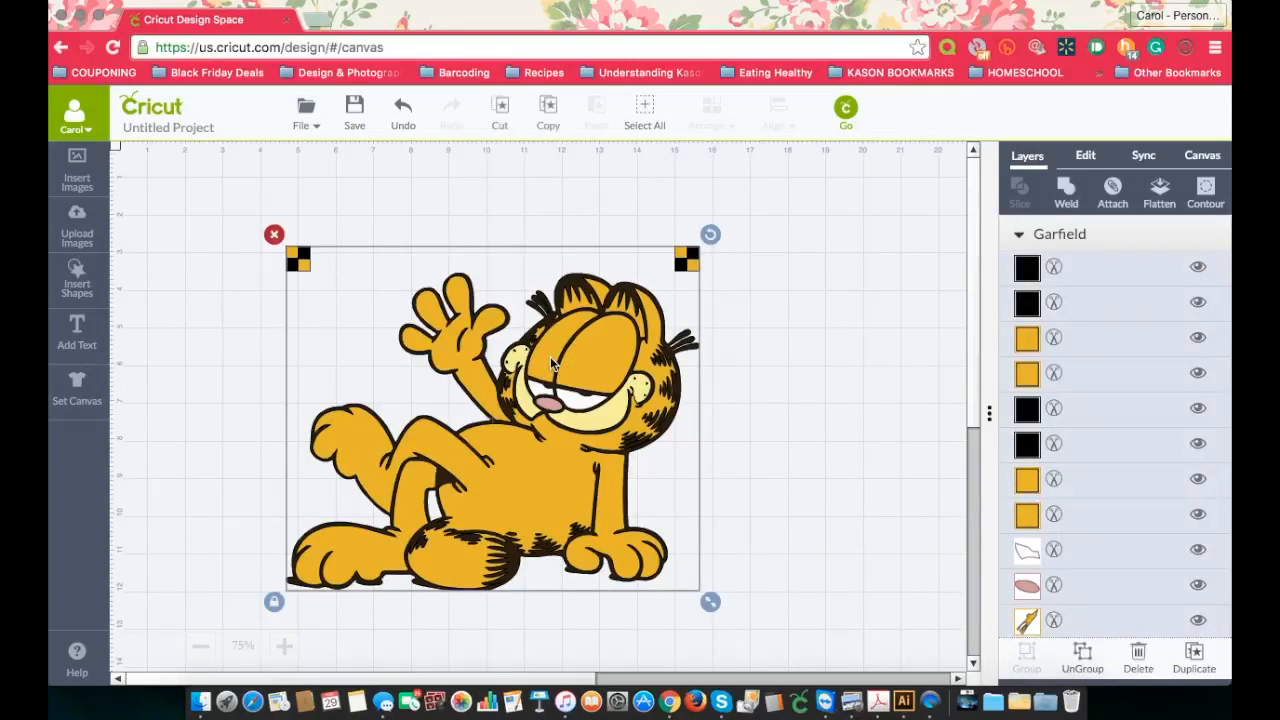
pyautogui.click(1084, 662)
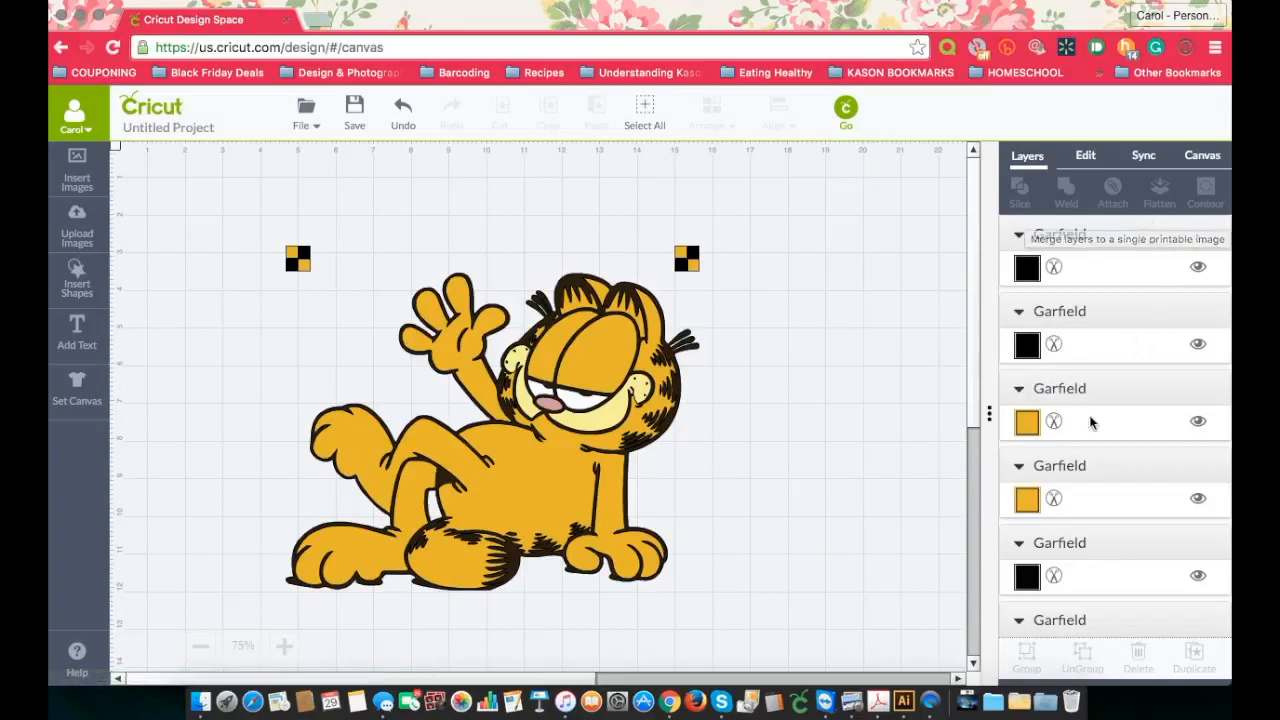
pyautogui.scroll(-5, 1109, 440)
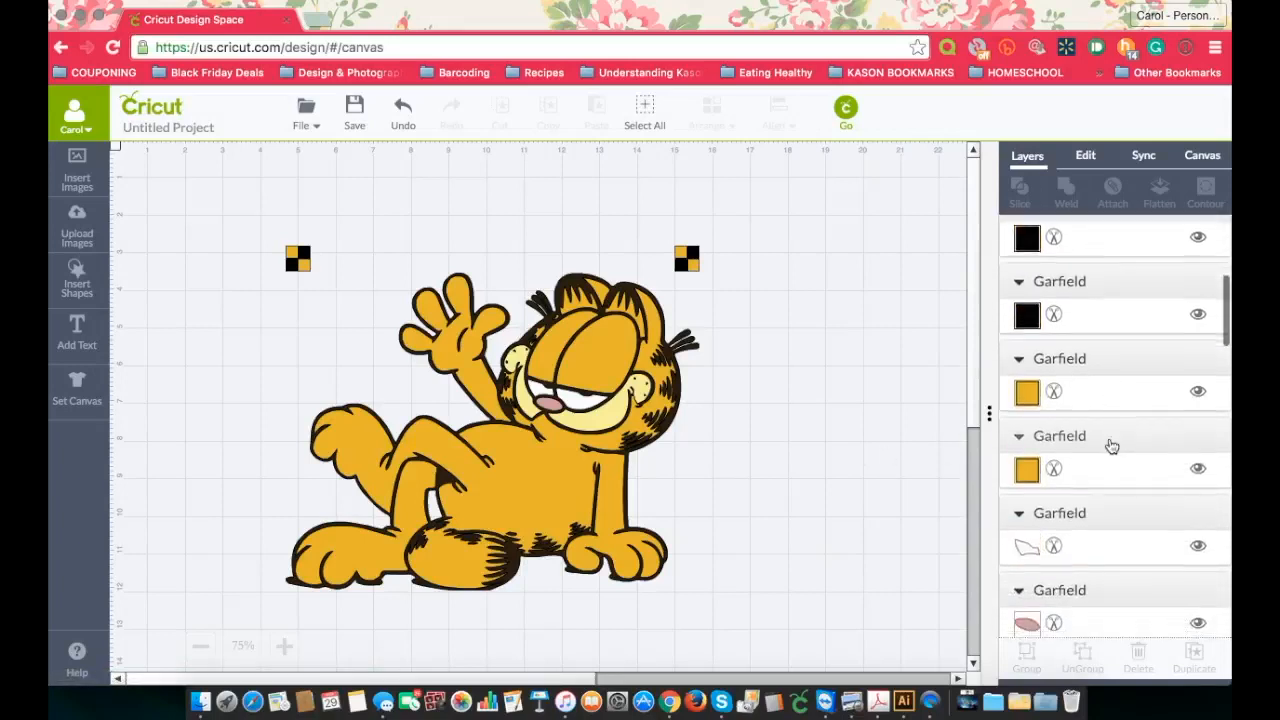
# Step: Try to select the black layers together, starting with the four black marker squares, and clear the selection
pyautogui.scroll(5, 1109, 443)
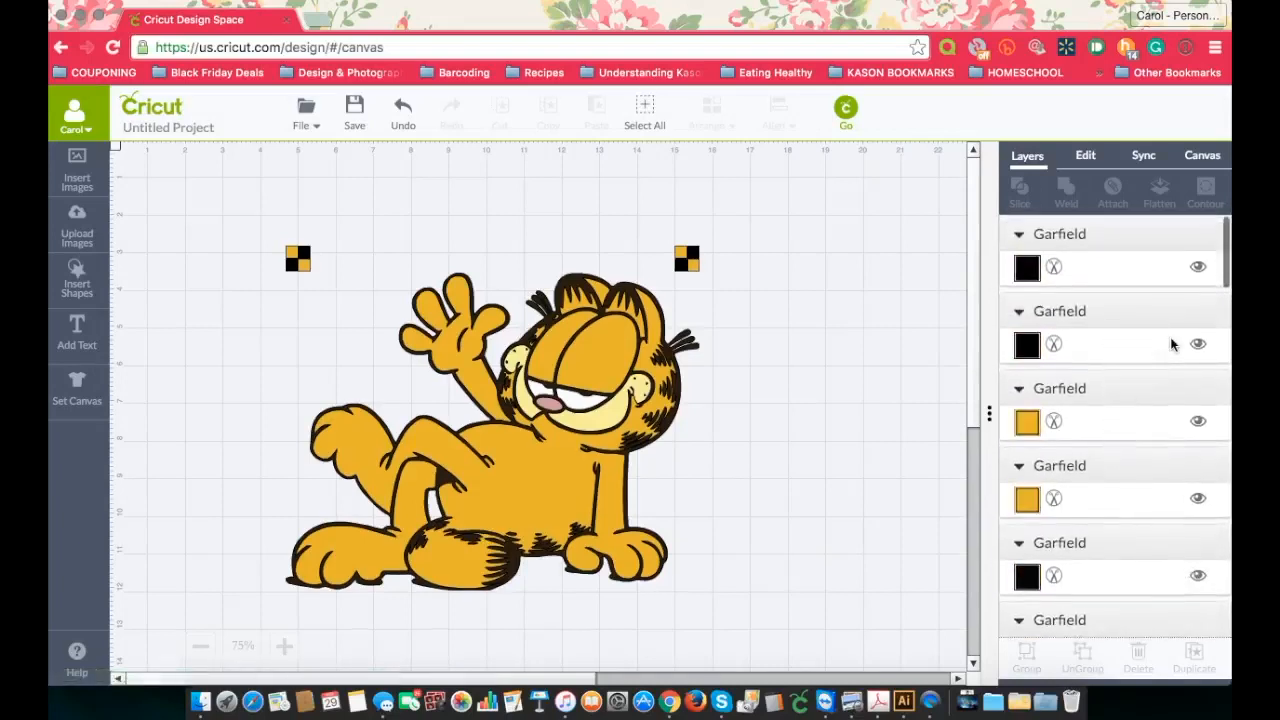
pyautogui.click(1147, 263)
pyautogui.keyDown('shift'); pyautogui.click(1137, 343); pyautogui.keyUp('shift')
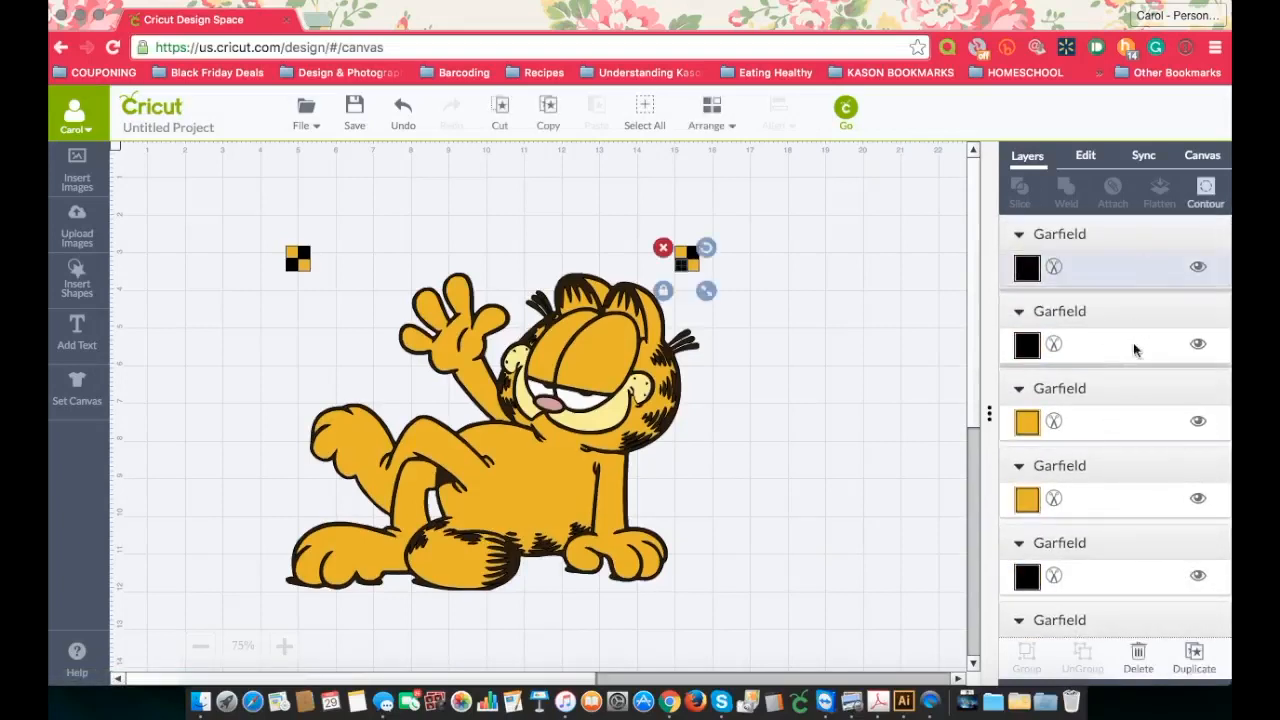
pyautogui.keyDown('shift'); pyautogui.click(1100, 553); pyautogui.keyUp('shift')
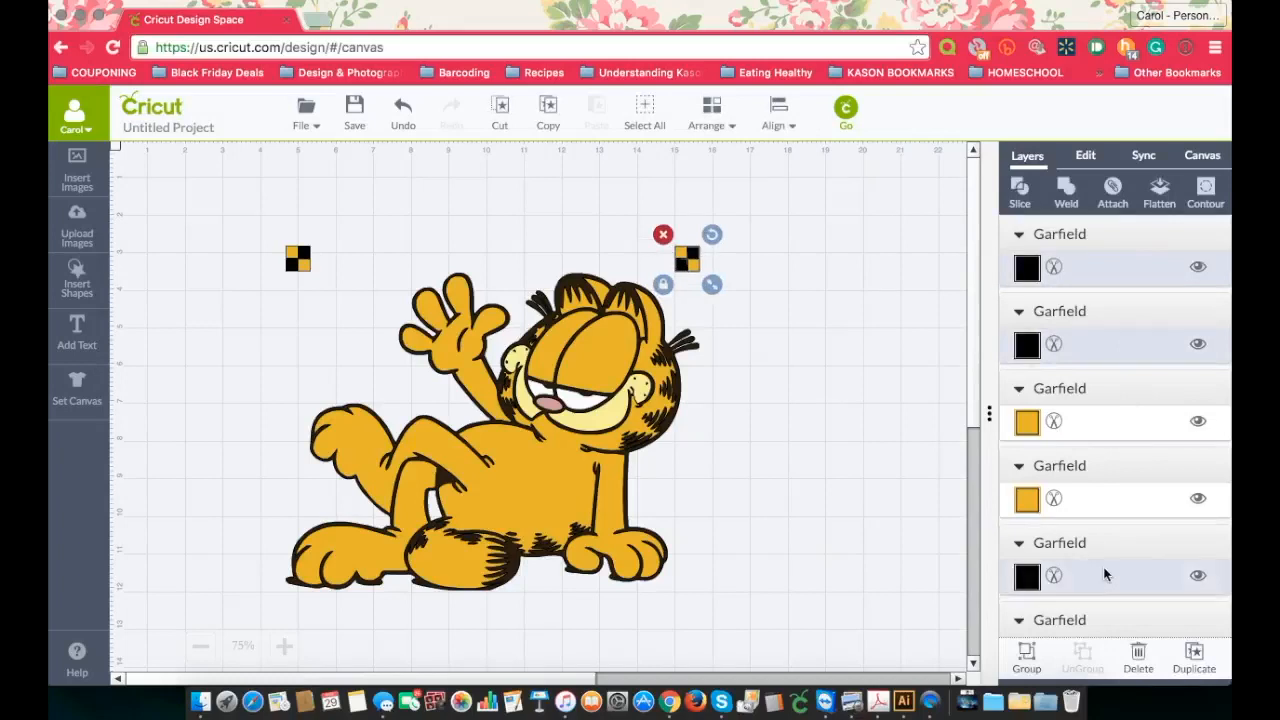
pyautogui.scroll(-1, 1105, 570)
pyautogui.scroll(-4, 1108, 560)
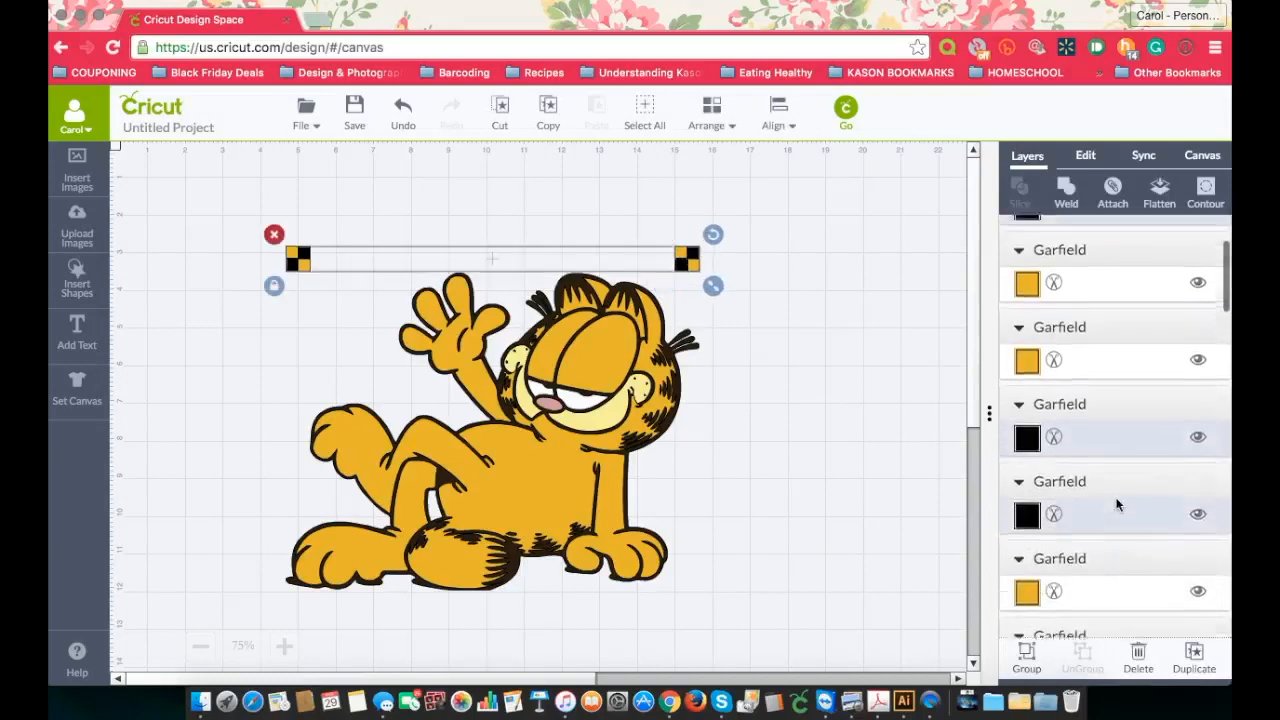
pyautogui.scroll(-10, 1117, 505)
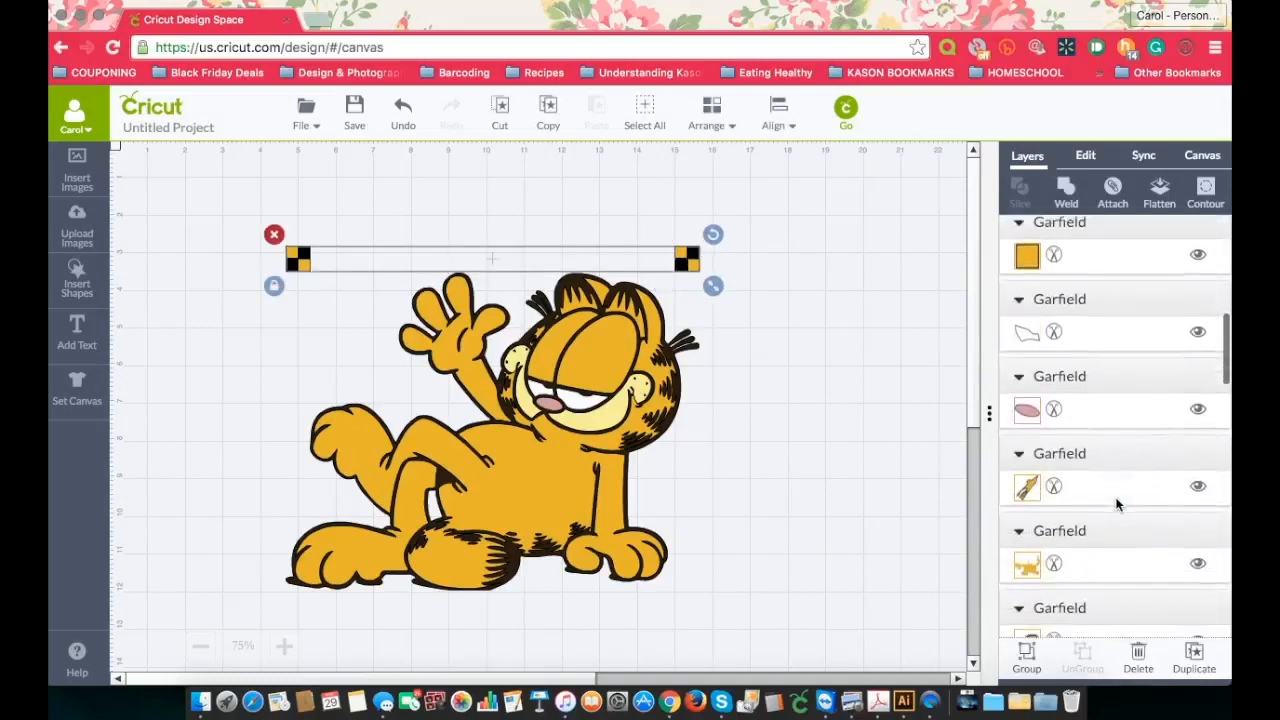
pyautogui.scroll(-3, 1117, 505)
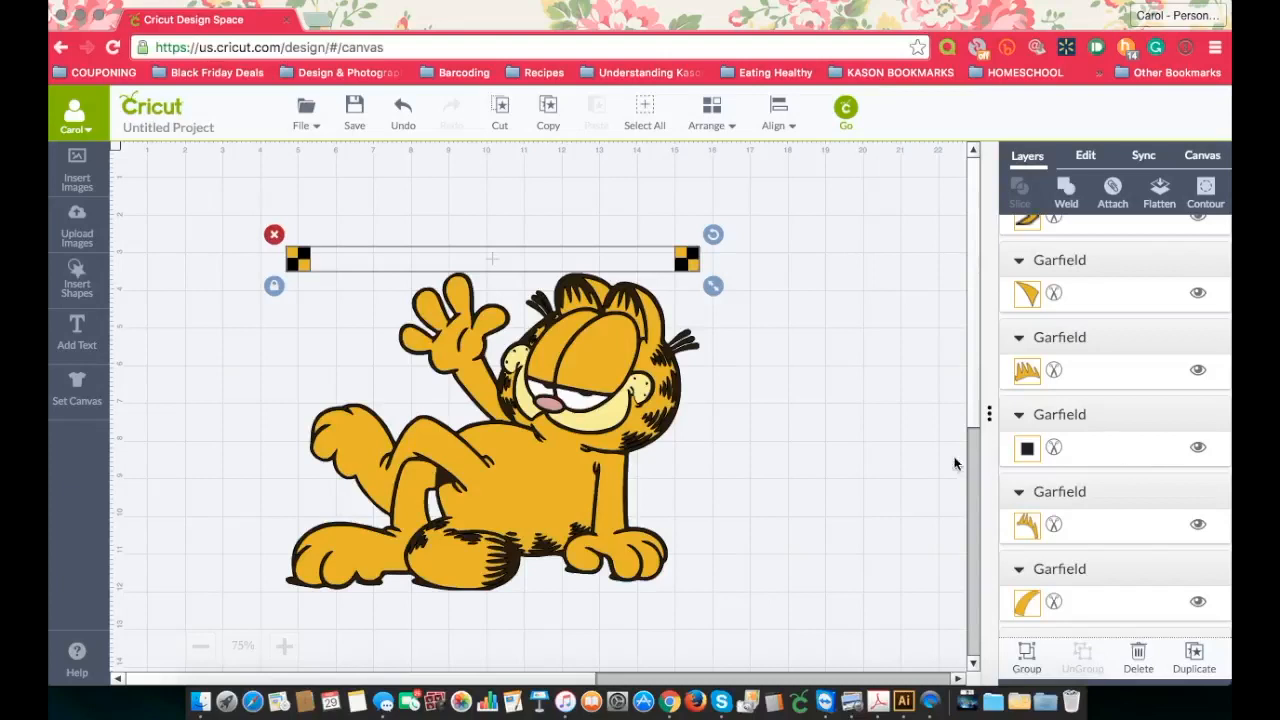
pyautogui.click(820, 466)
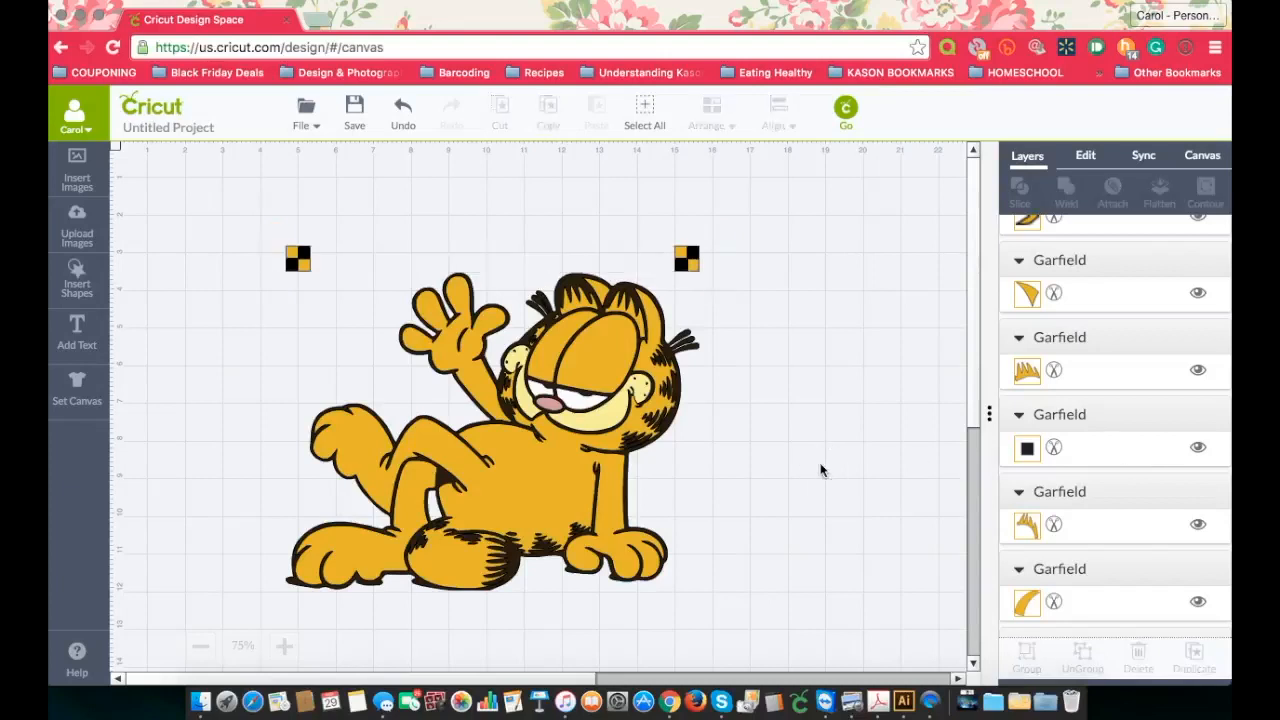
# Step: Switch to Garfield.svg in Illustrator and delete the stray small path inside Garfield's ear
pyautogui.click(1197, 449)
pyautogui.click(1025, 450)
pyautogui.scroll(-3, 1022, 458)
pyautogui.scroll(-1, 1022, 458)
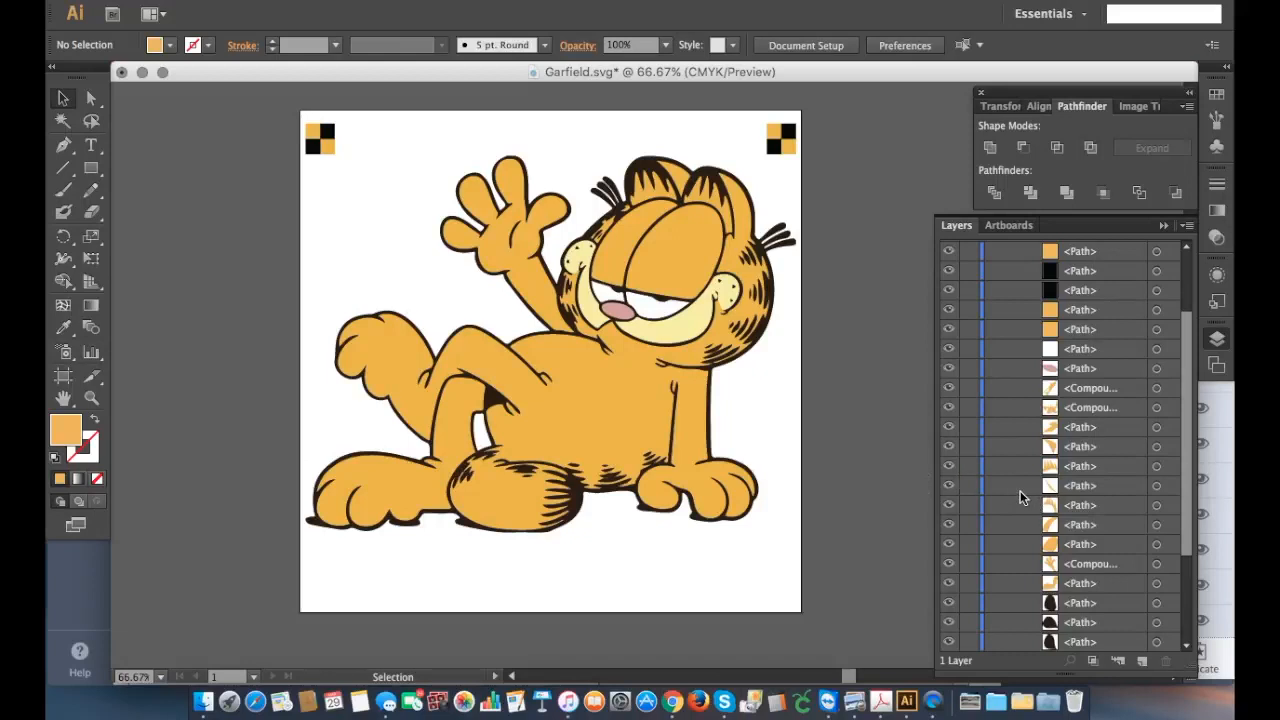
pyautogui.click(1157, 486)
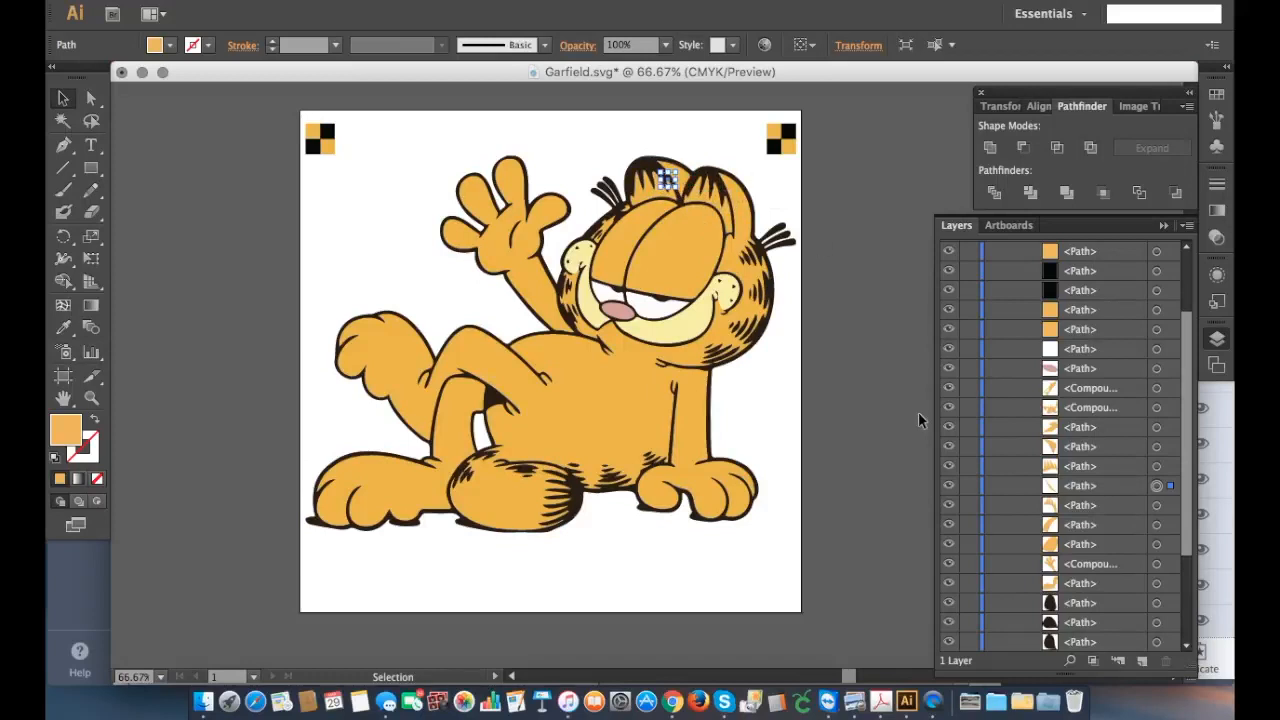
pyautogui.press('Delete')
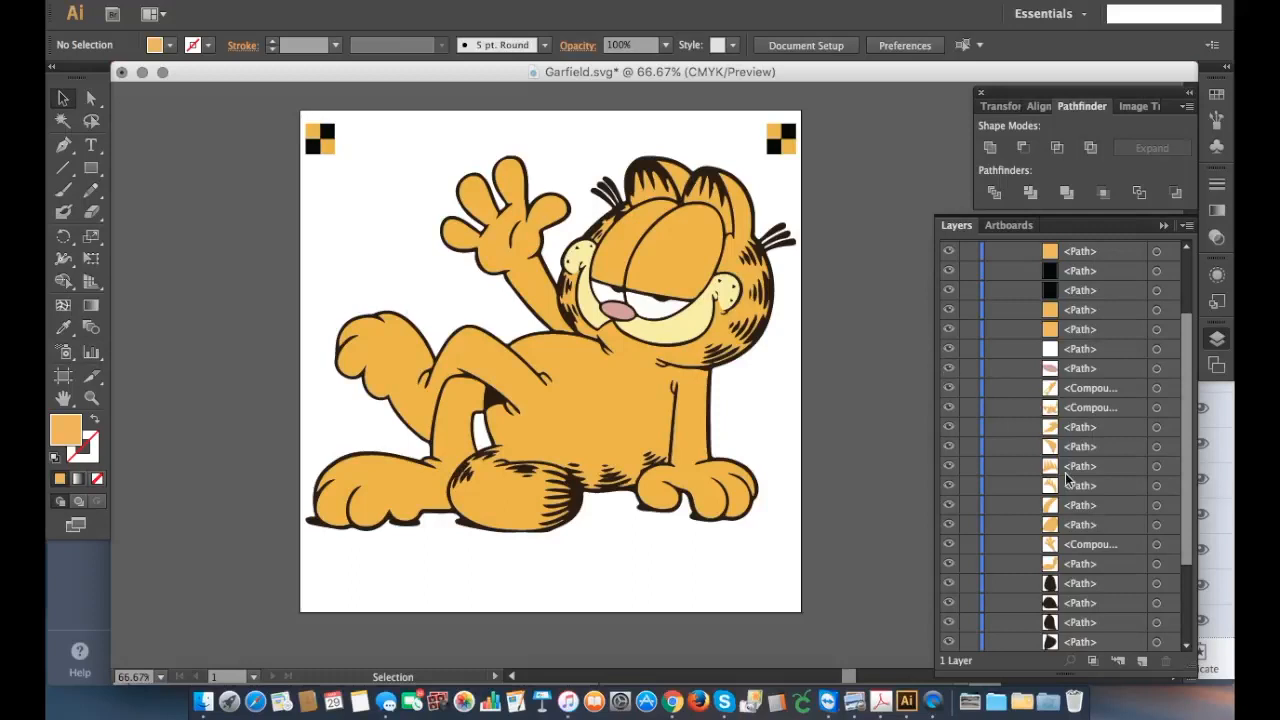
# Step: Hide Garfield's orange body paths, the black silhouette and the pink nose path
pyautogui.scroll(-2, 1066, 474)
pyautogui.scroll(-1, 1066, 478)
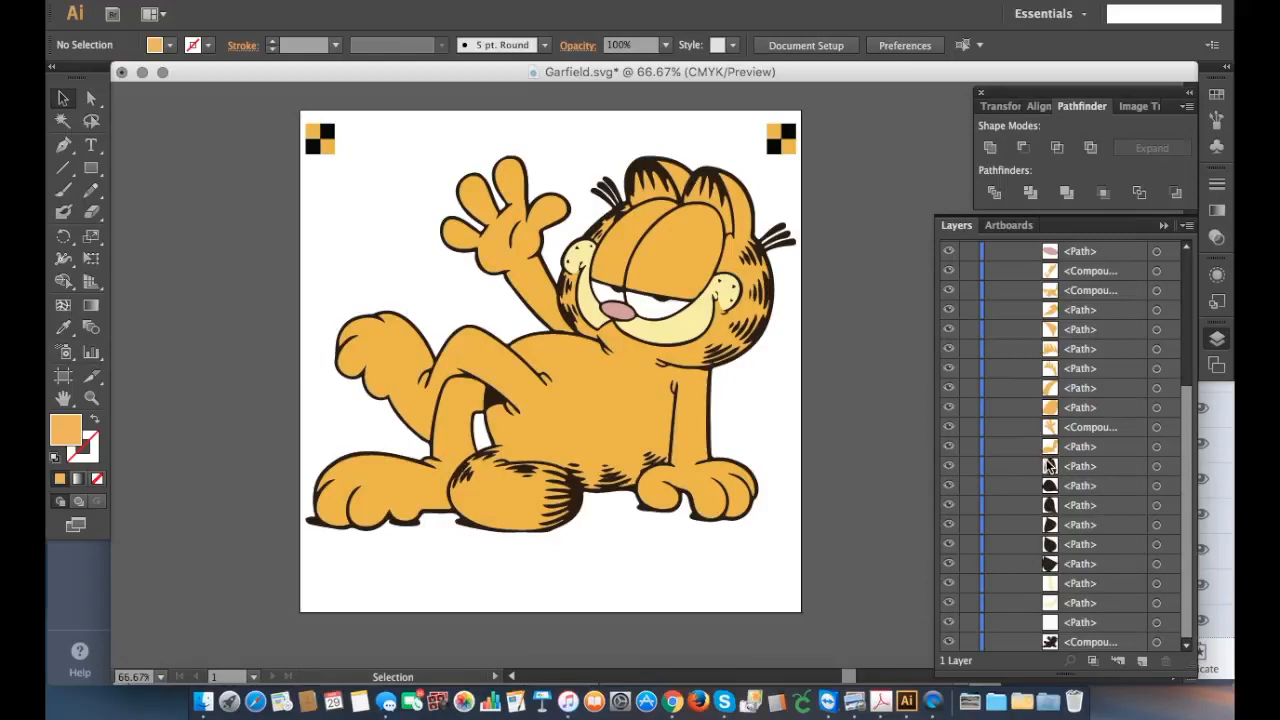
pyautogui.click(948, 446)
pyautogui.click(948, 427)
pyautogui.click(946, 407)
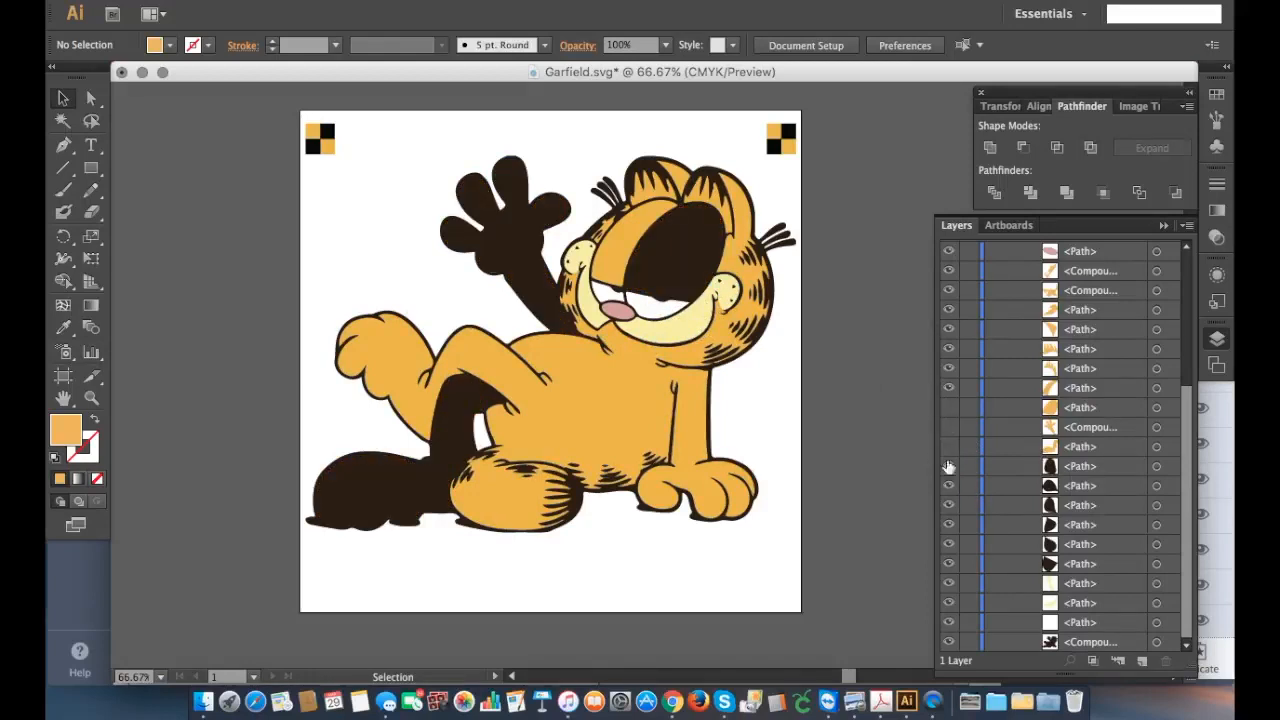
pyautogui.click(949, 642)
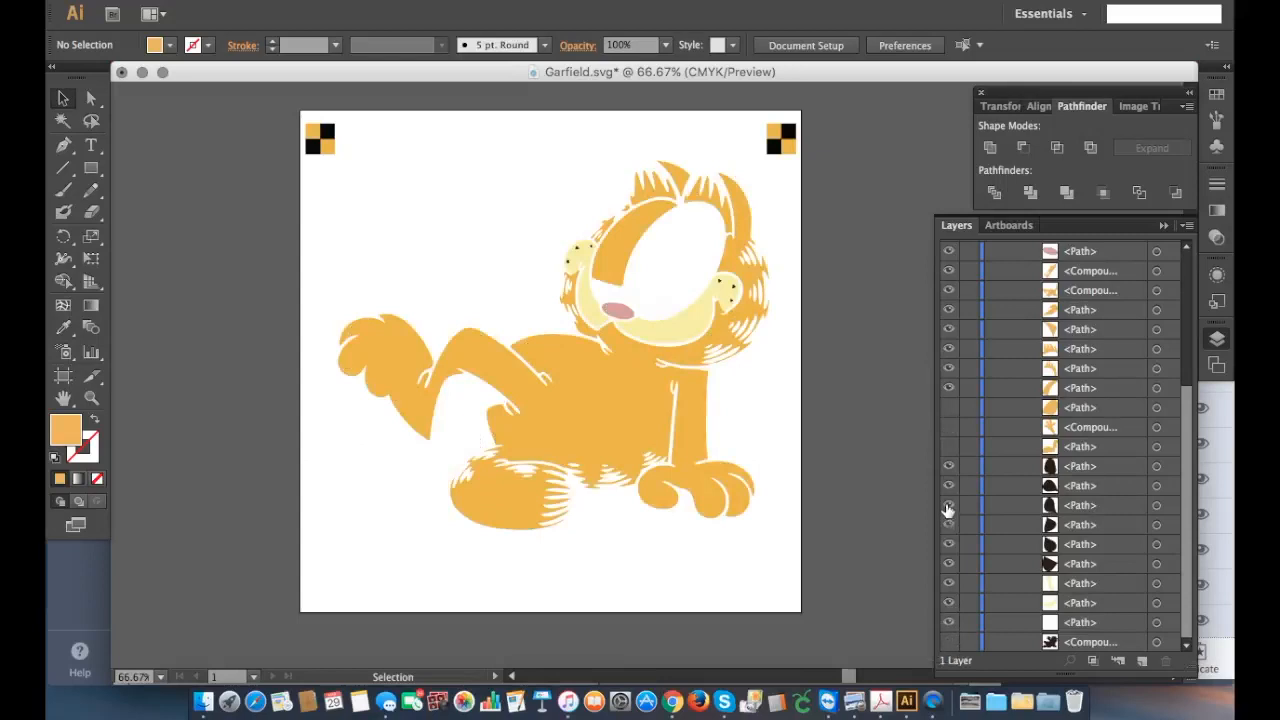
pyautogui.click(948, 388)
pyautogui.click(948, 368)
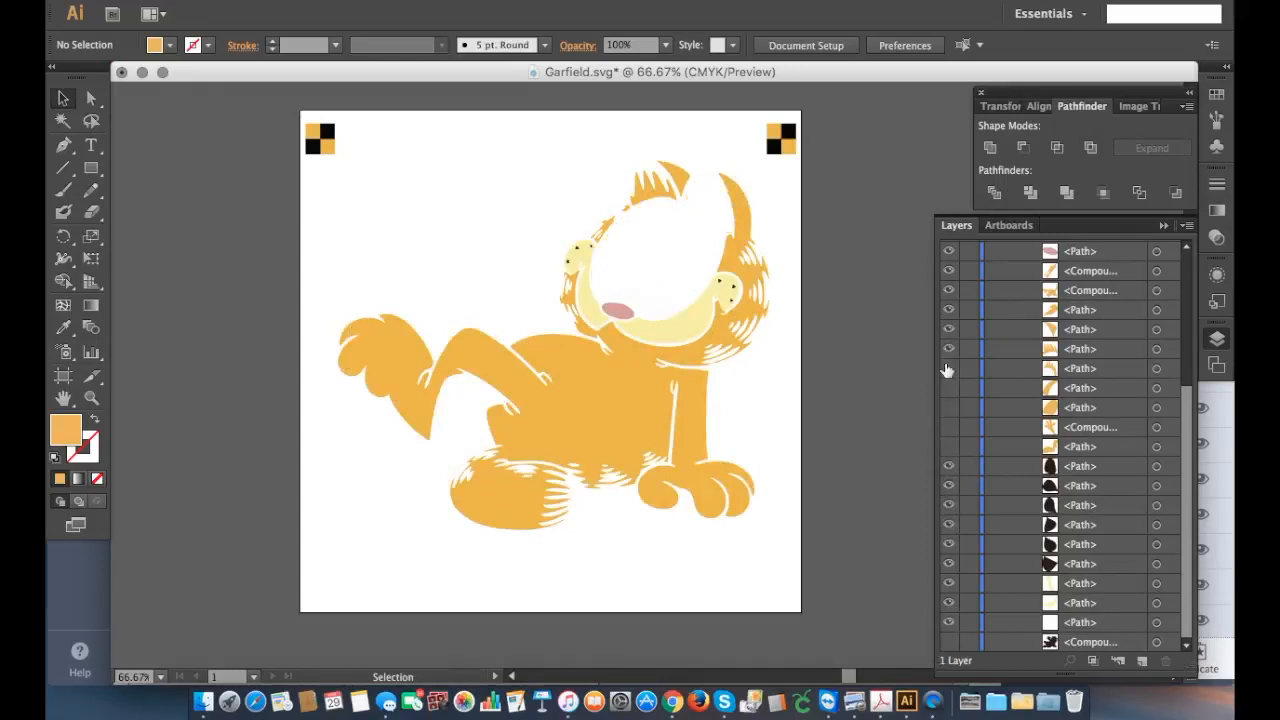
pyautogui.click(948, 349)
pyautogui.click(948, 329)
pyautogui.click(948, 310)
pyautogui.click(948, 290)
pyautogui.click(948, 272)
pyautogui.click(949, 252)
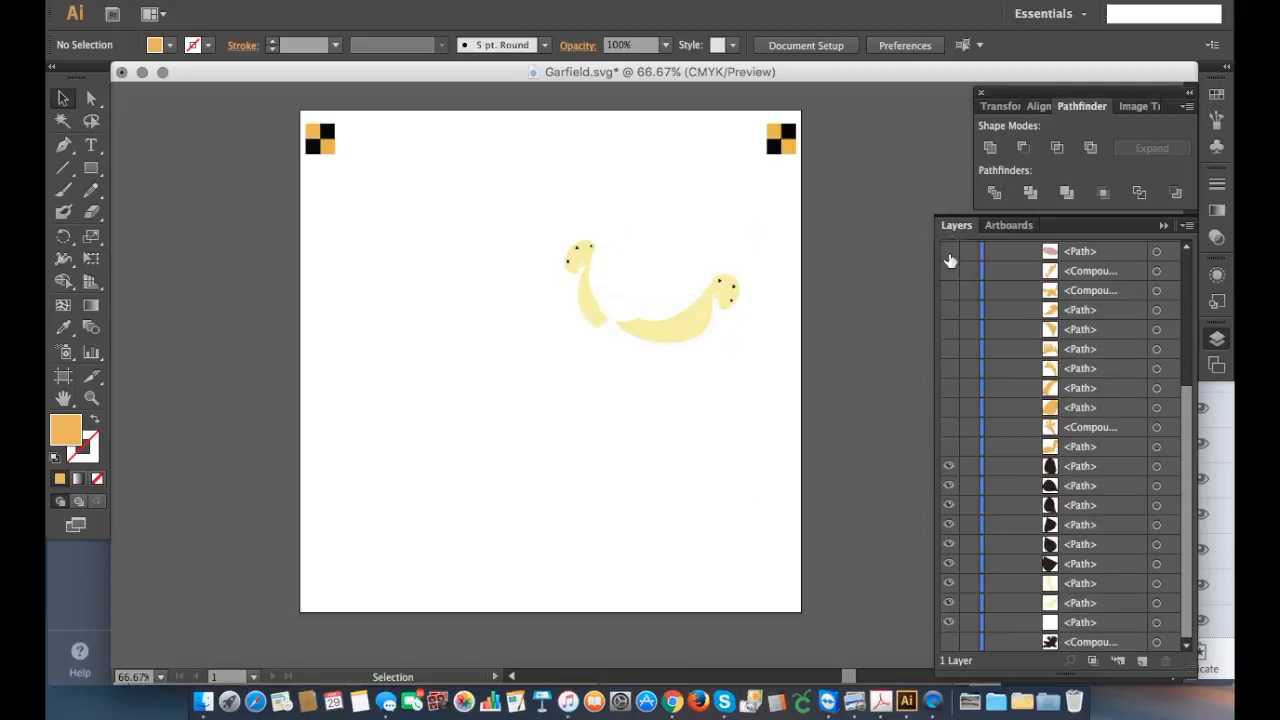
# Step: Hide the two white paths too, keeping all corner marker squares visible
pyautogui.scroll(5, 950, 297)
pyautogui.click(949, 445)
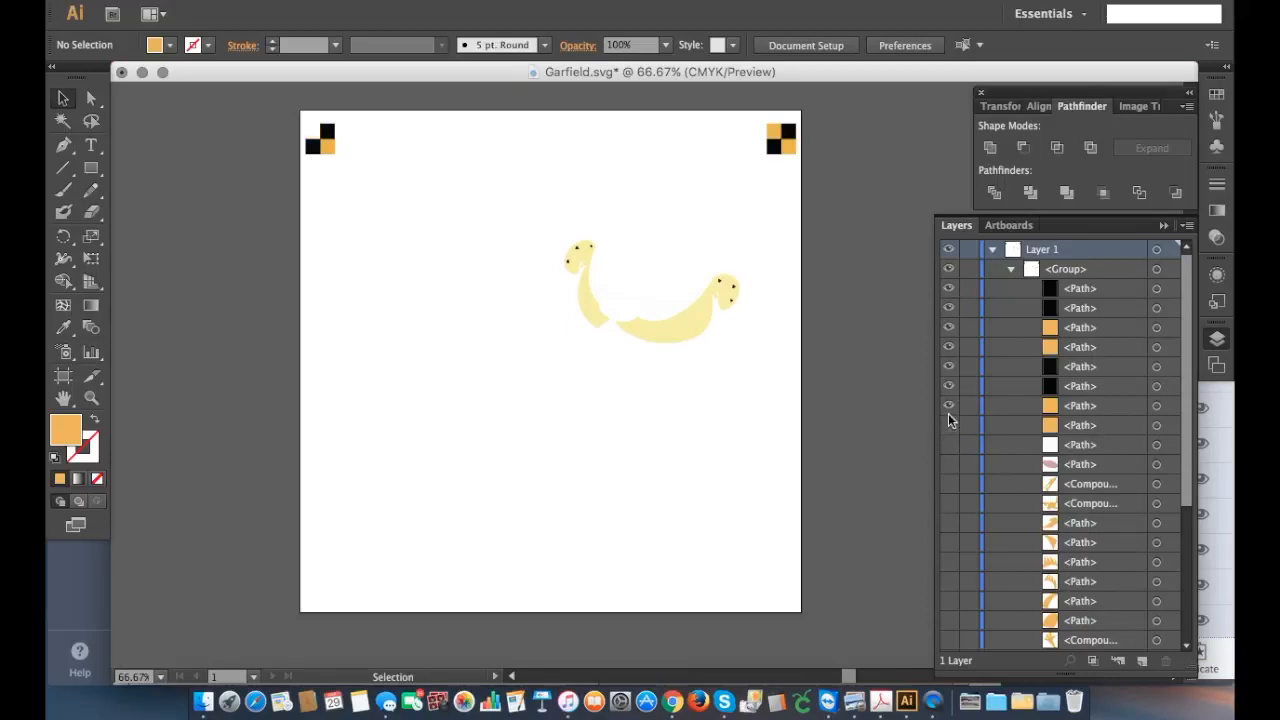
pyautogui.click(948, 412)
pyautogui.click(948, 408)
pyautogui.click(949, 428)
pyautogui.scroll(-5, 1021, 505)
pyautogui.click(949, 622)
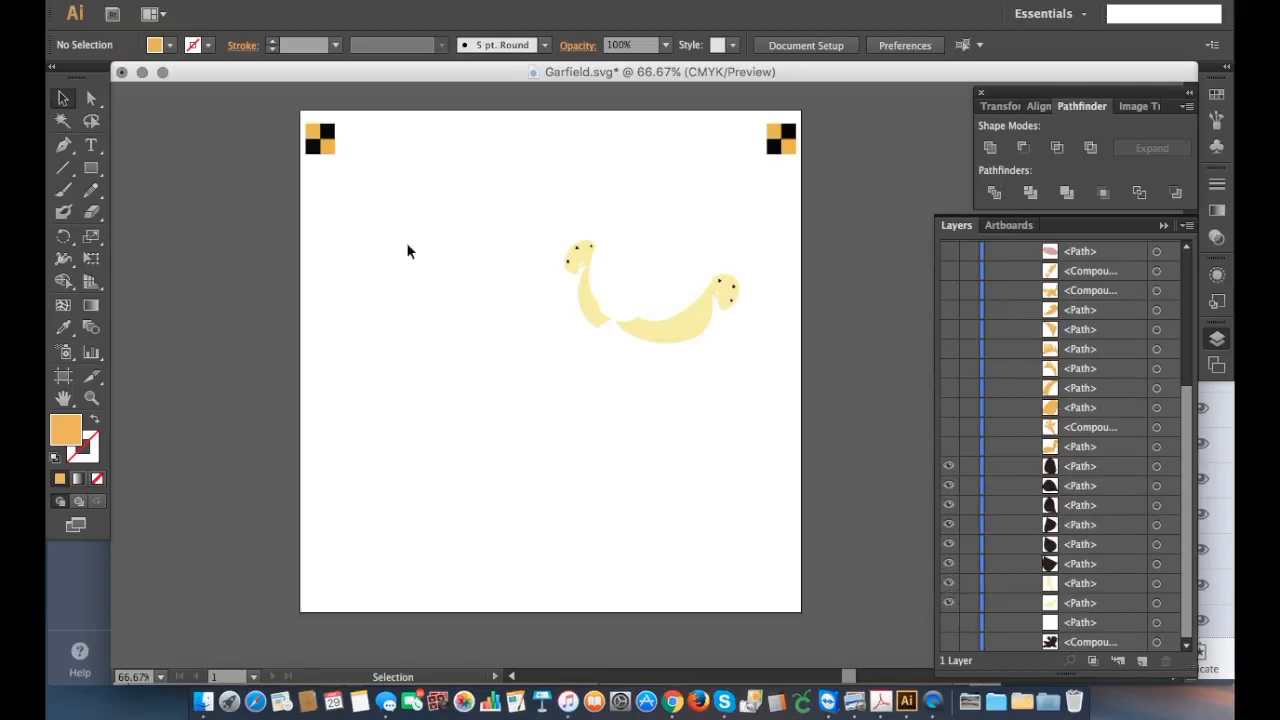
# Step: Select the cream muzzle shapes together with their black dots using Direct Selection and divide them with Pathfinder
pyautogui.click(91, 98)
pyautogui.moveTo(555, 216); pyautogui.dragTo(775, 376)
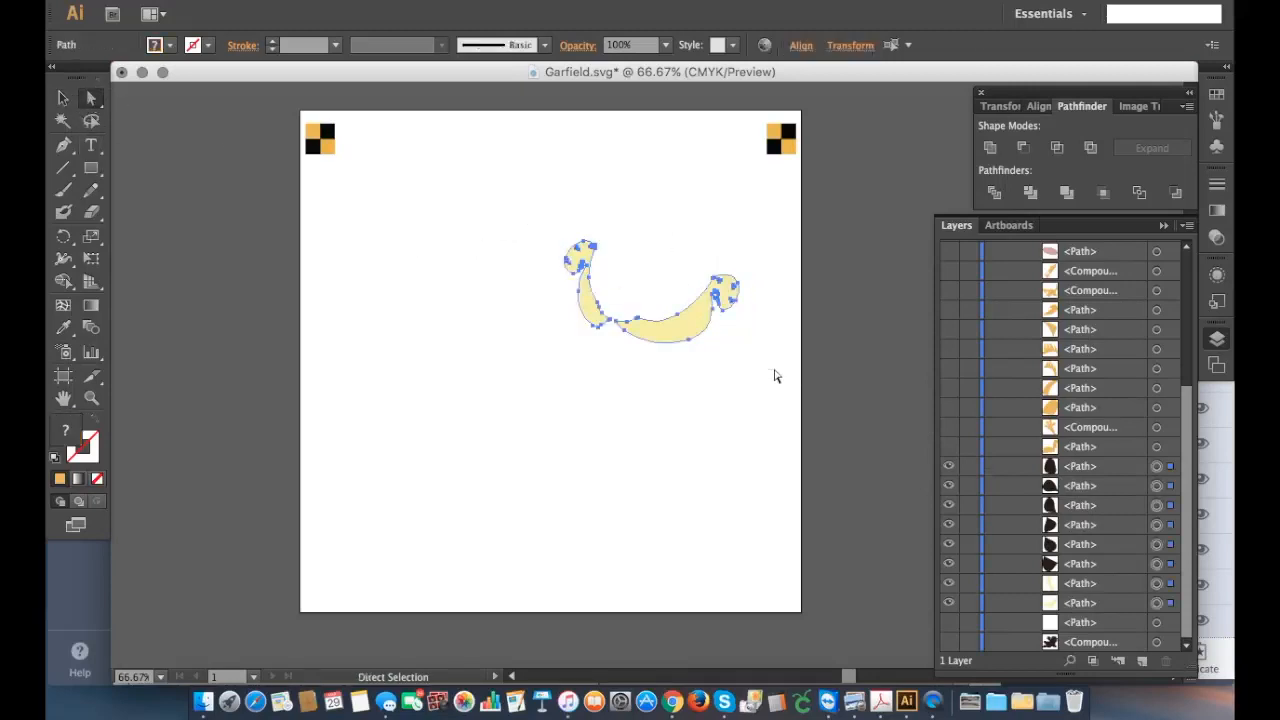
pyautogui.click(993, 193)
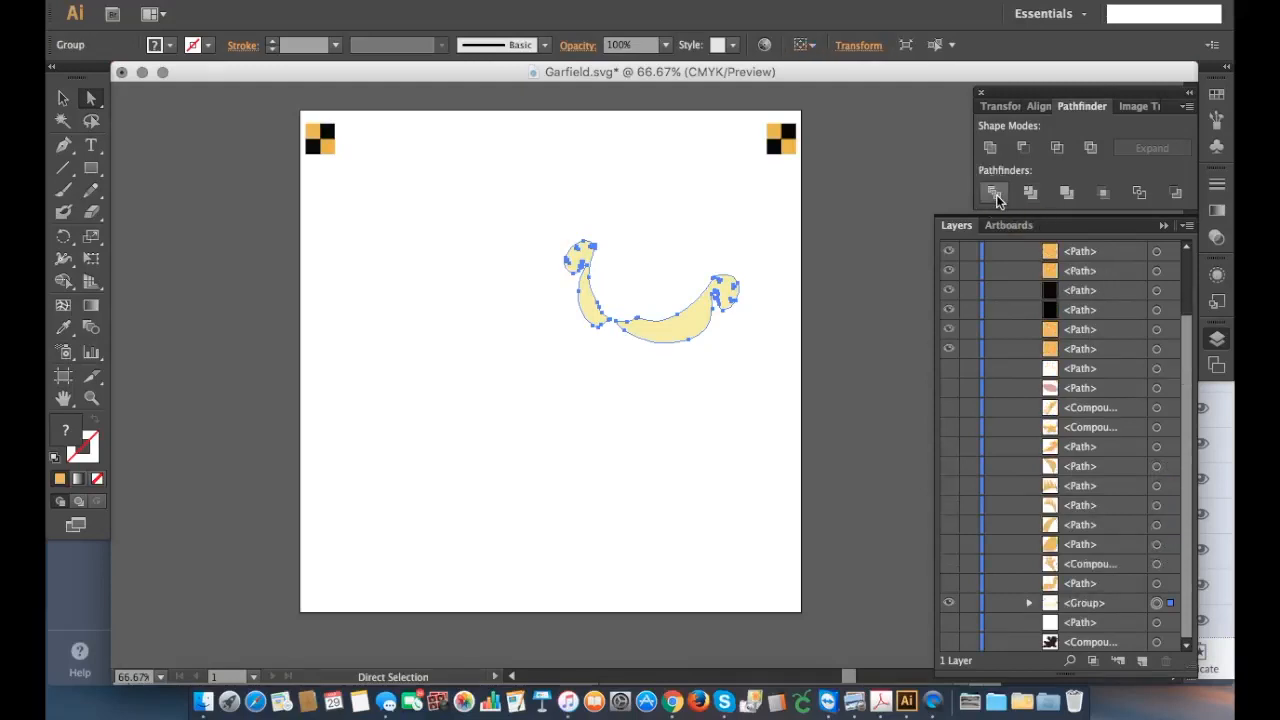
# Step: Delete the six black dot paths from the divided muzzle group
pyautogui.click(1029, 603)
pyautogui.scroll(-5, 1085, 570)
pyautogui.click(735, 510)
pyautogui.click(1116, 471)
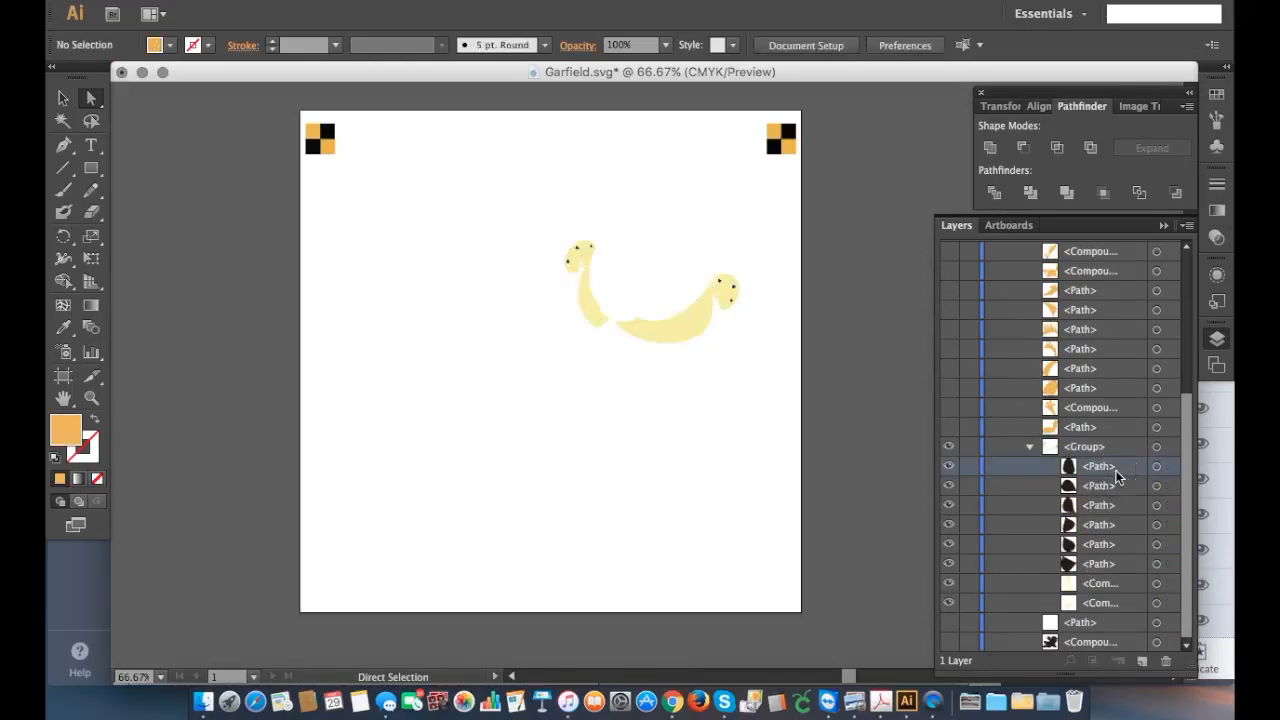
pyautogui.keyDown('shift'); pyautogui.click(1114, 563); pyautogui.keyUp('shift')
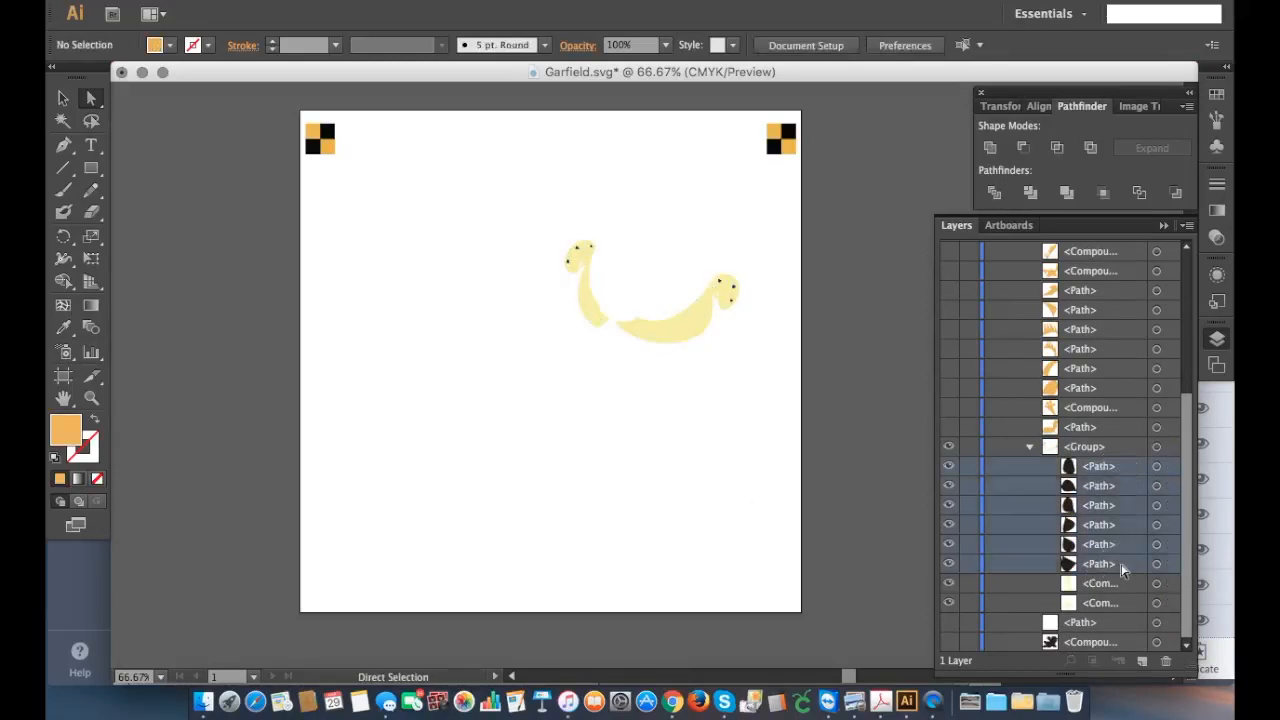
pyautogui.click(1165, 664)
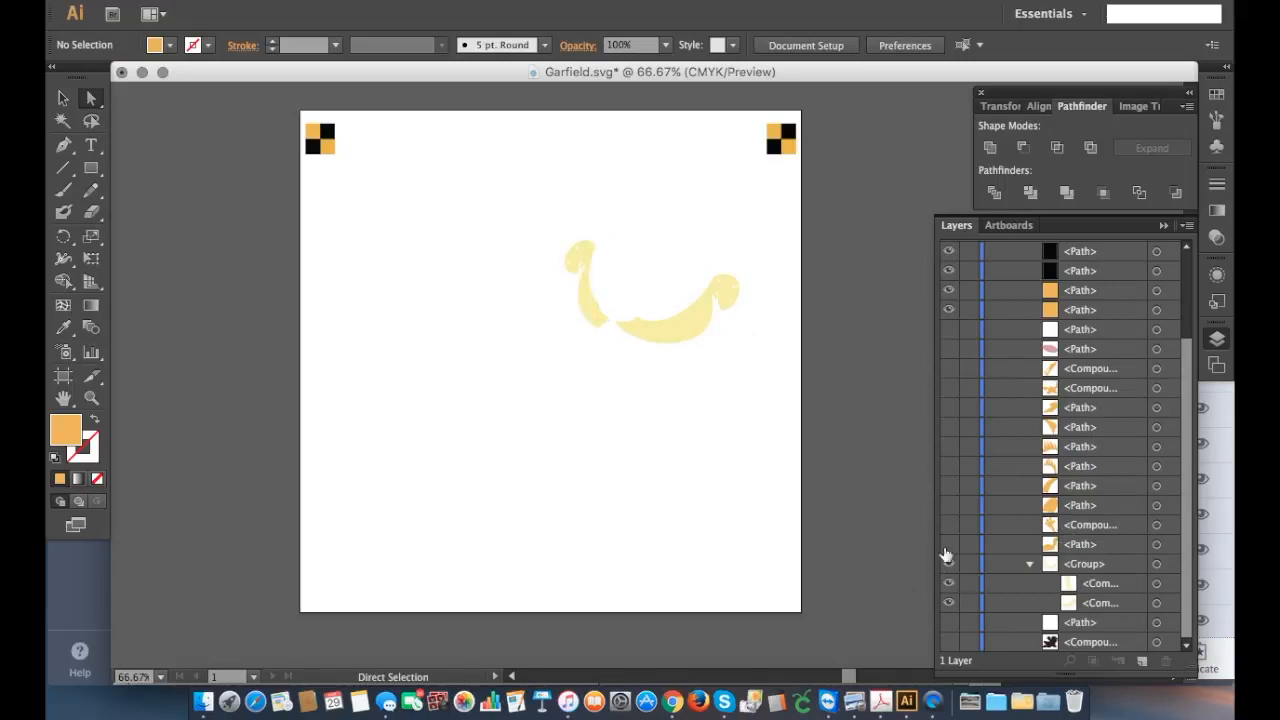
# Step: Show all the hidden Garfield paths again, including the white paths and the black silhouette
pyautogui.click(62, 96)
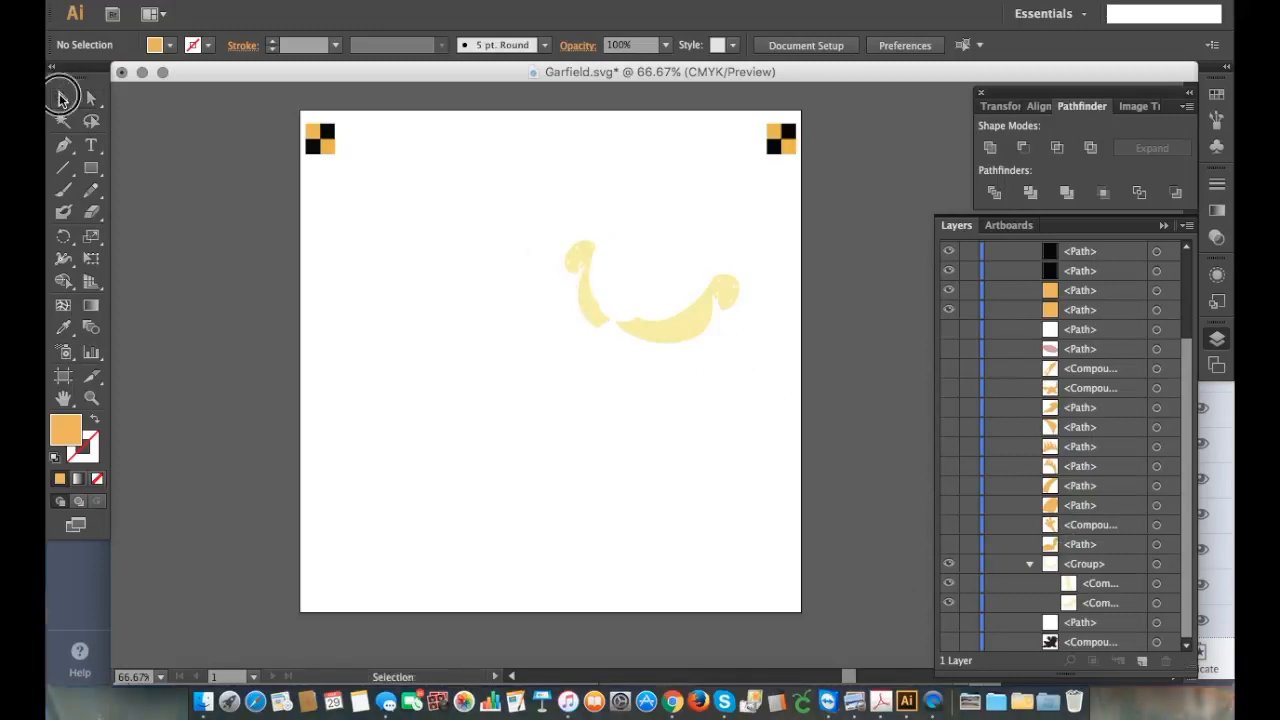
pyautogui.click(949, 368)
pyautogui.click(949, 388)
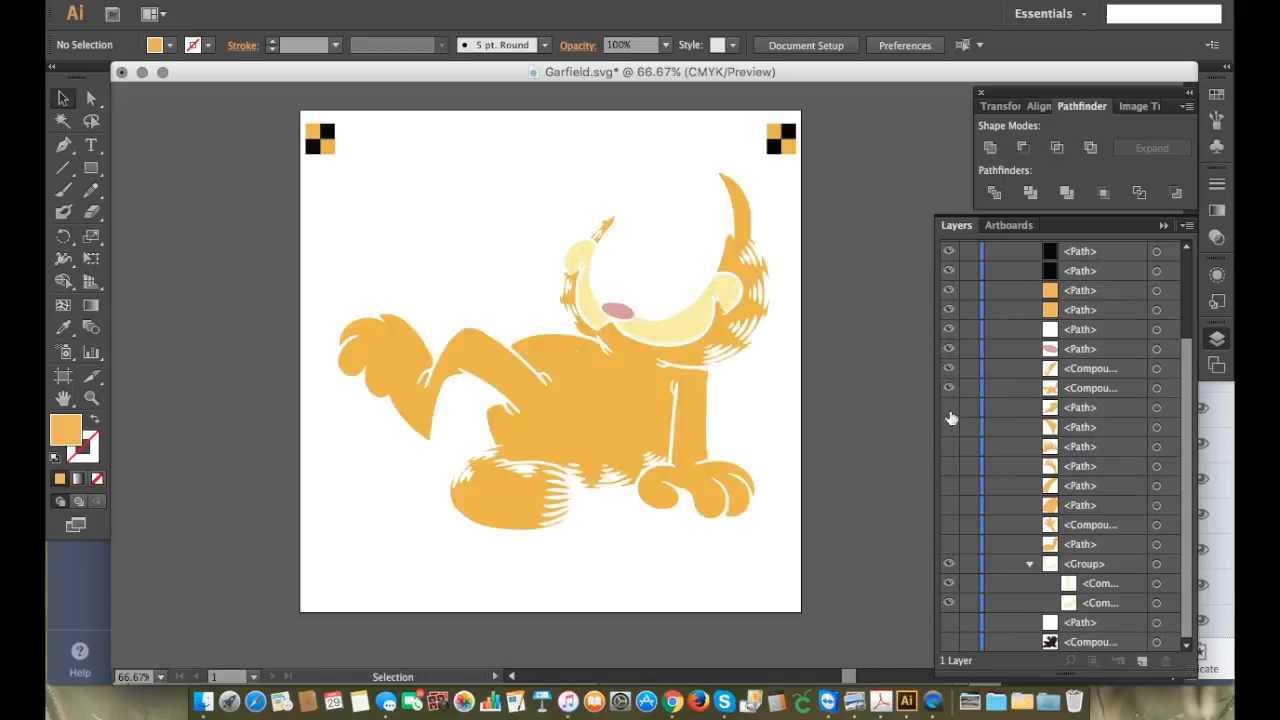
pyautogui.click(949, 427)
pyautogui.click(949, 446)
pyautogui.click(949, 466)
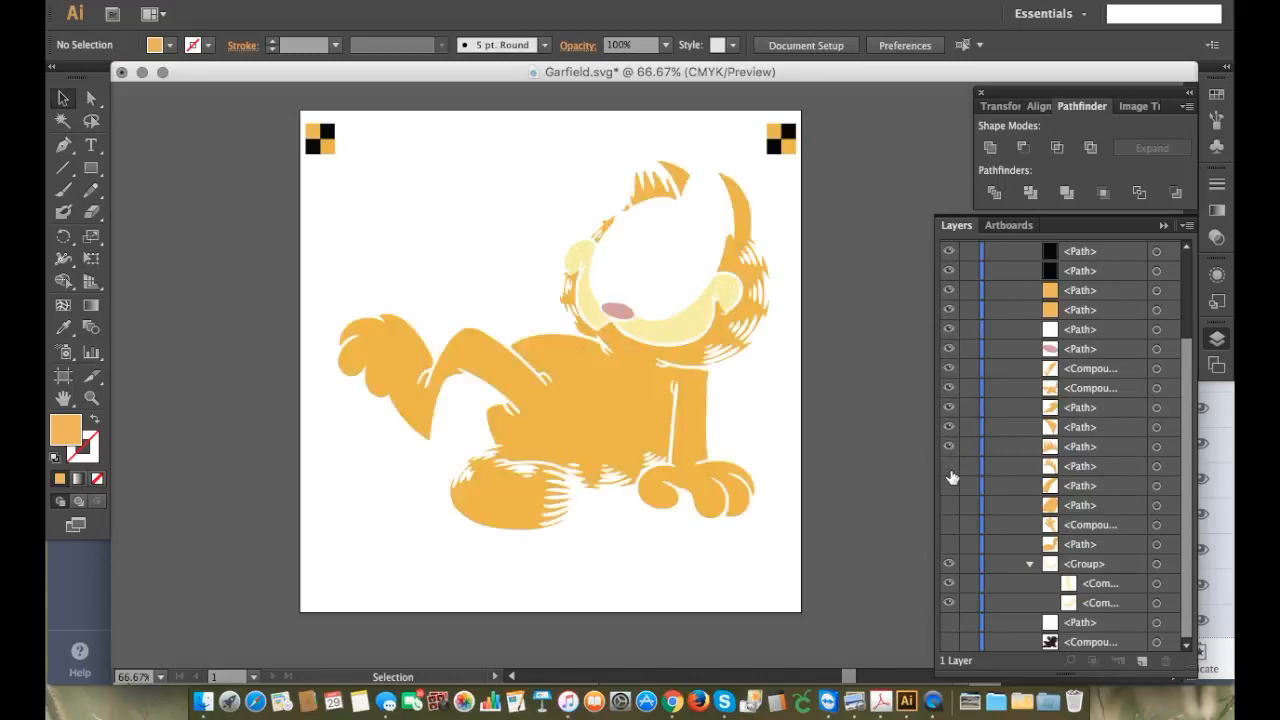
pyautogui.click(949, 485)
pyautogui.click(949, 505)
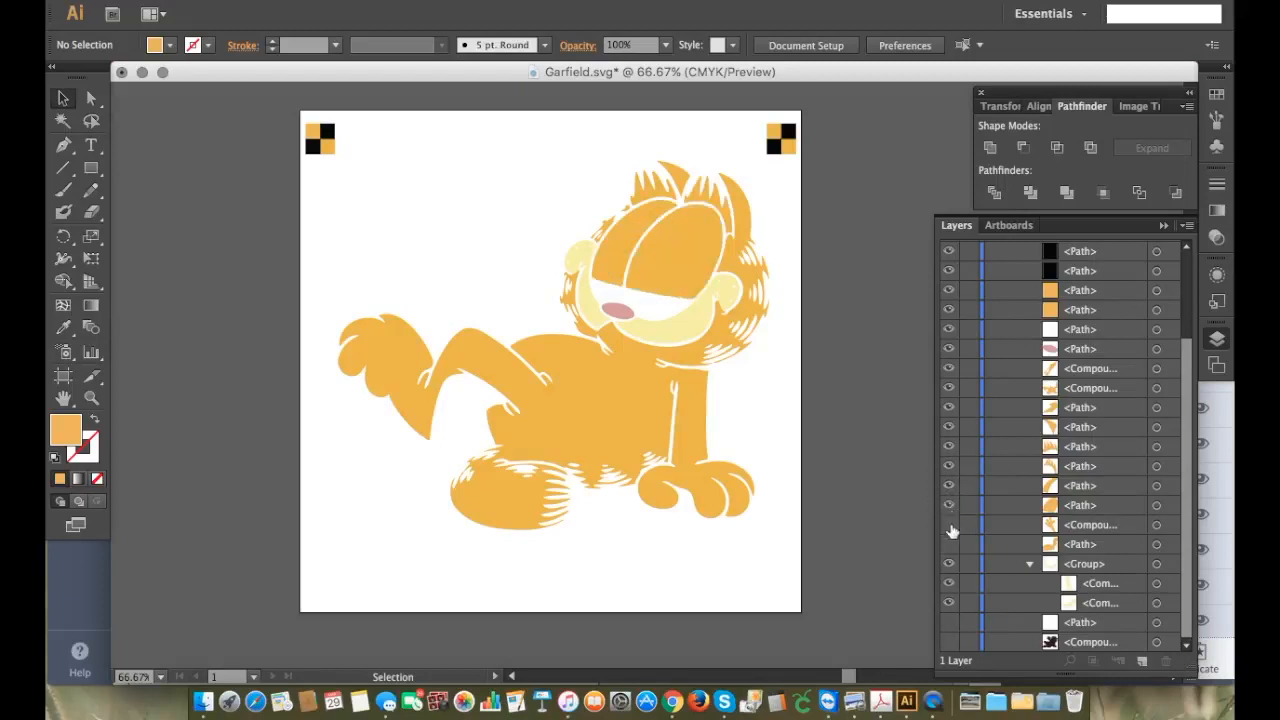
pyautogui.click(949, 525)
pyautogui.click(949, 544)
pyautogui.click(949, 622)
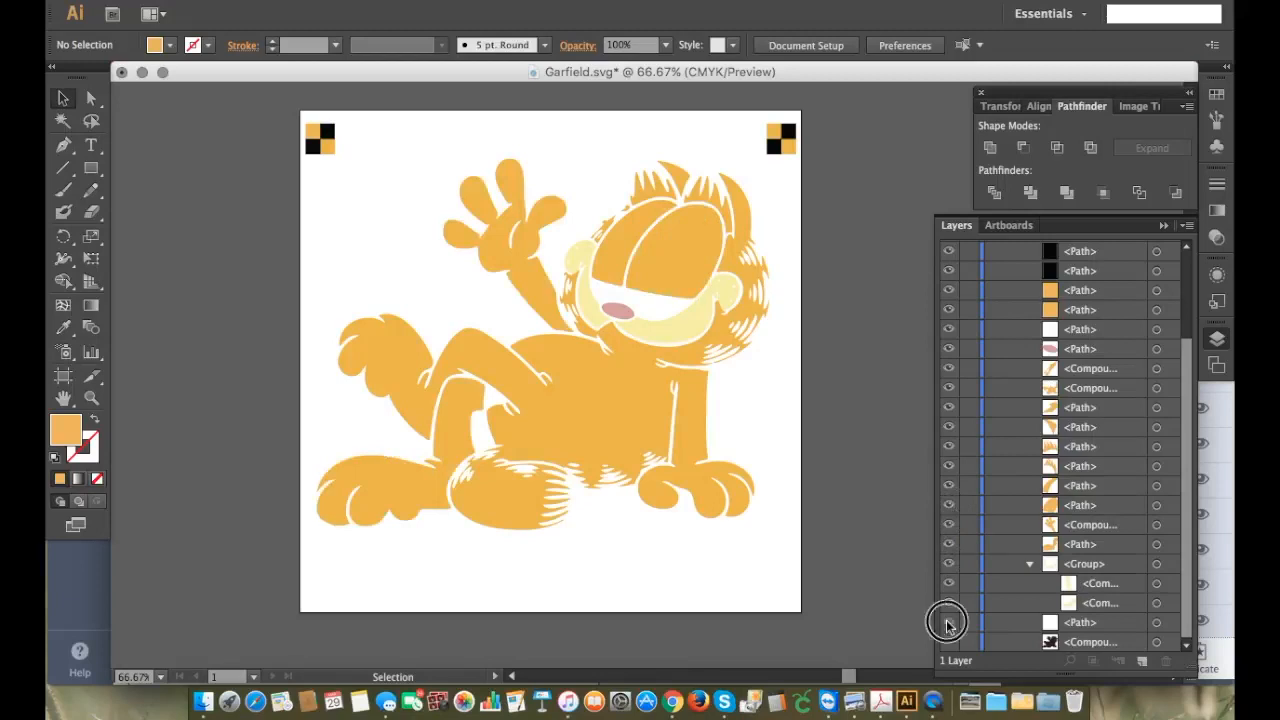
pyautogui.click(949, 642)
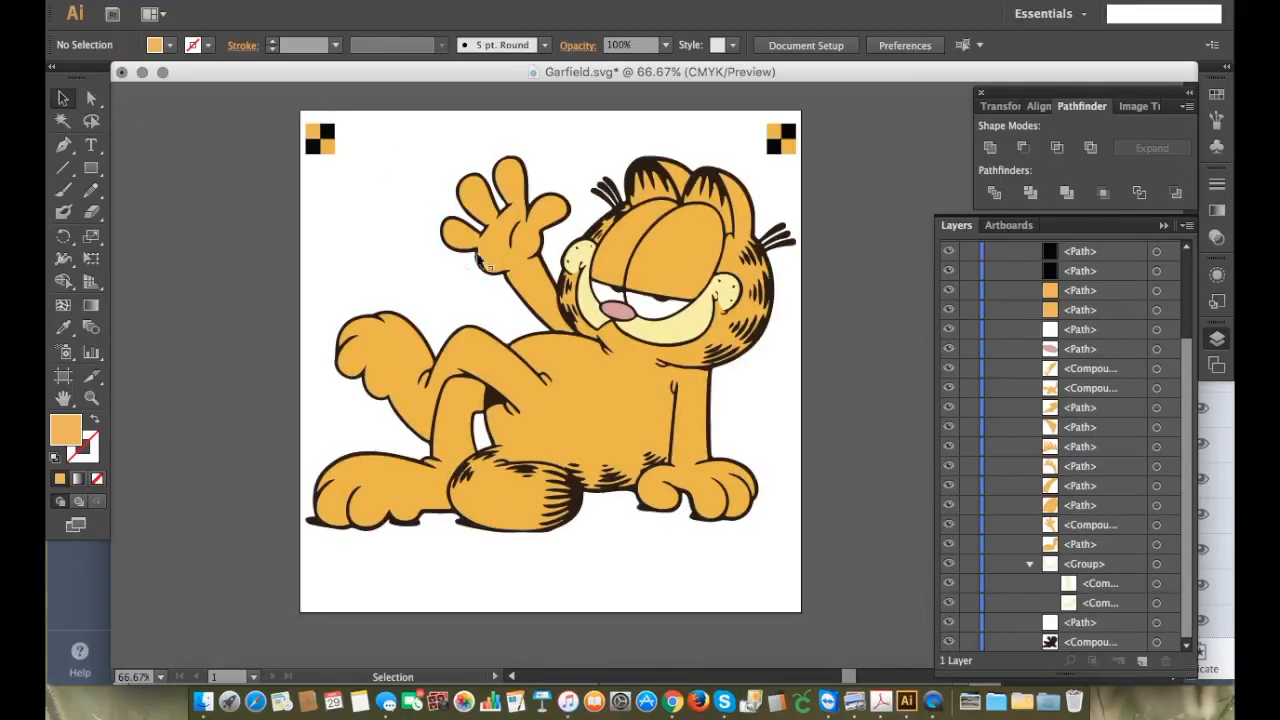
# Step: Ungroup the whole Garfield artwork, including the nested muzzle group
pyautogui.click(503, 232)
pyautogui.click(217, 0)
pyautogui.moveTo(267, 0)
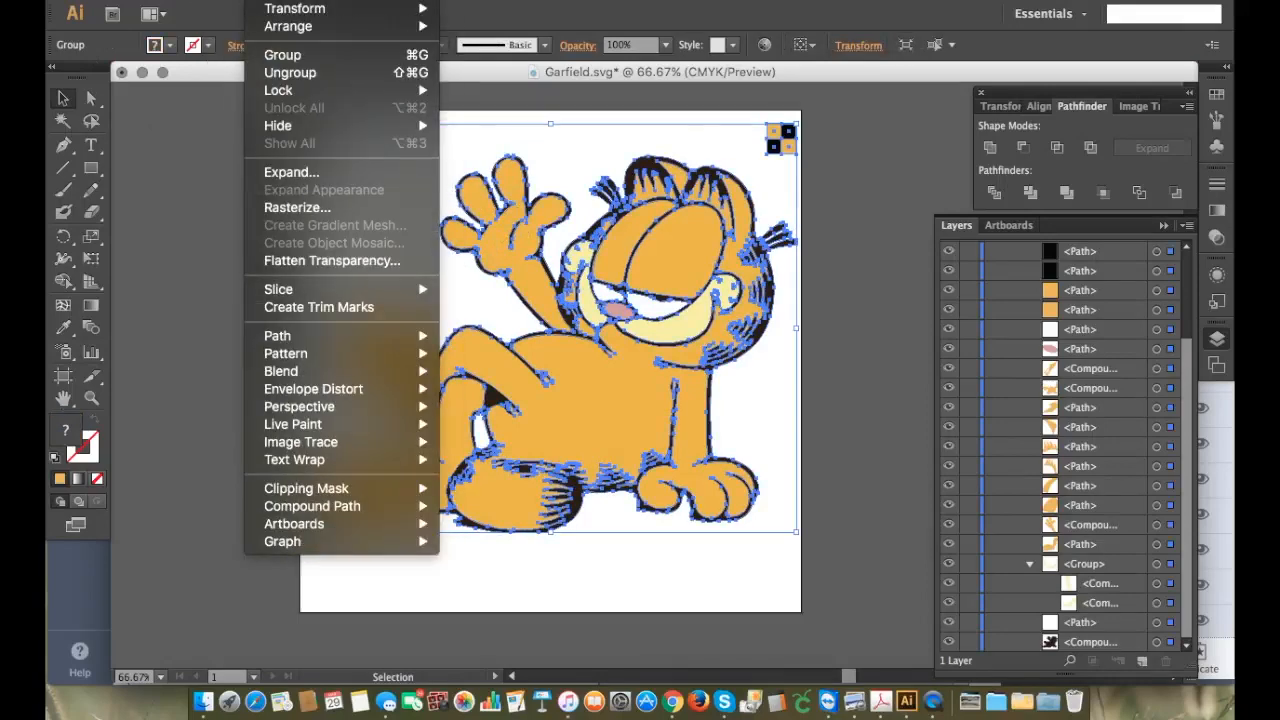
pyautogui.click(279, 75)
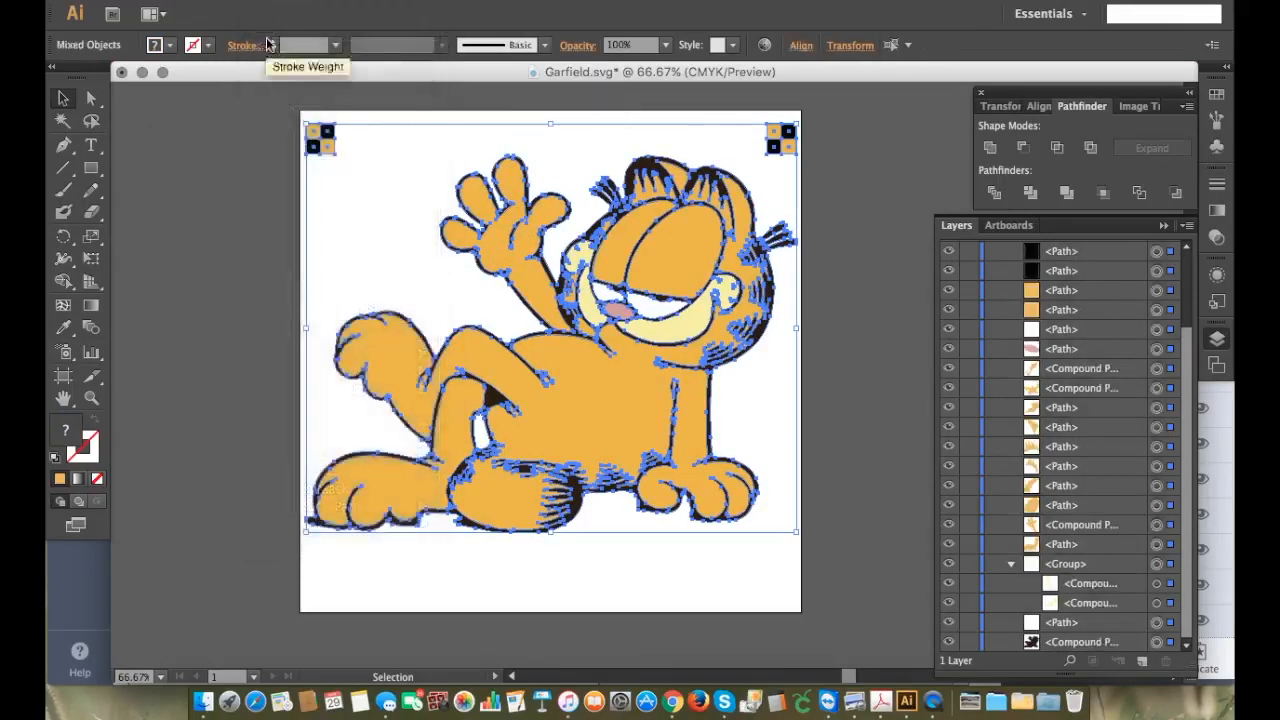
pyautogui.click(247, 160)
pyautogui.click(548, 310)
pyautogui.click(266, 1)
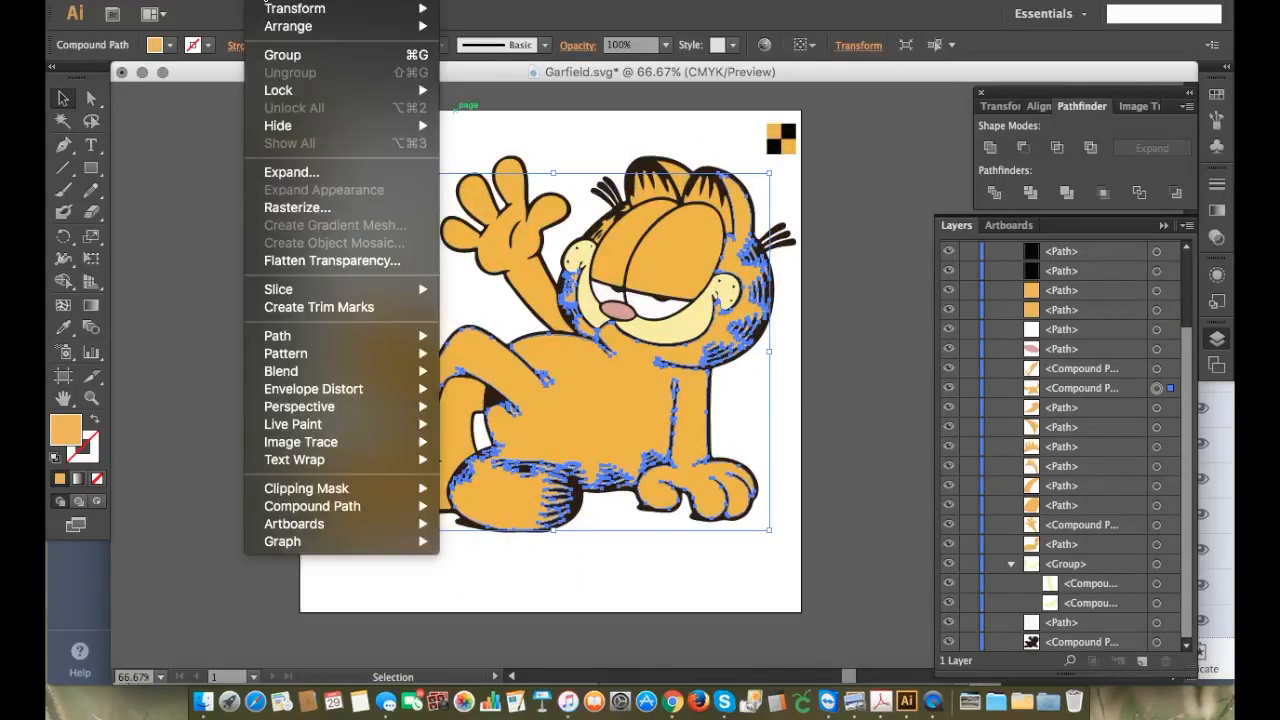
pyautogui.click(160, 140)
pyautogui.click(277, 119)
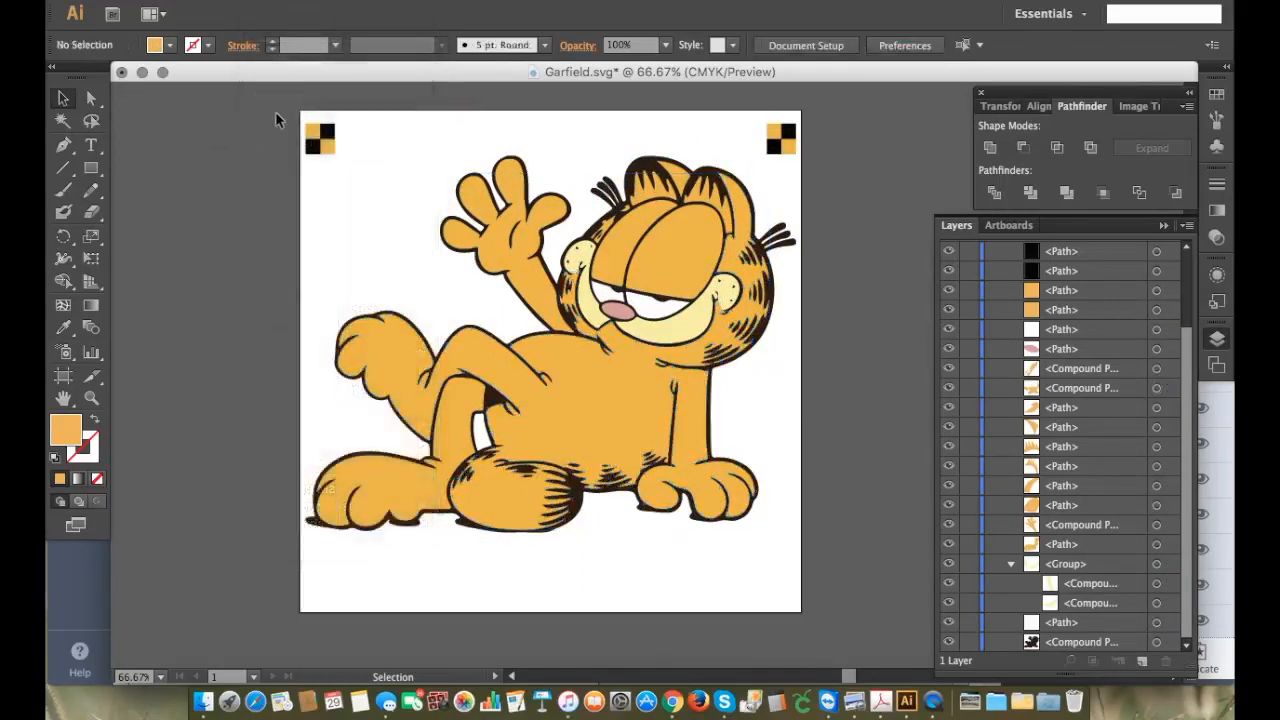
pyautogui.moveTo(309, 129); pyautogui.dragTo(849, 583)
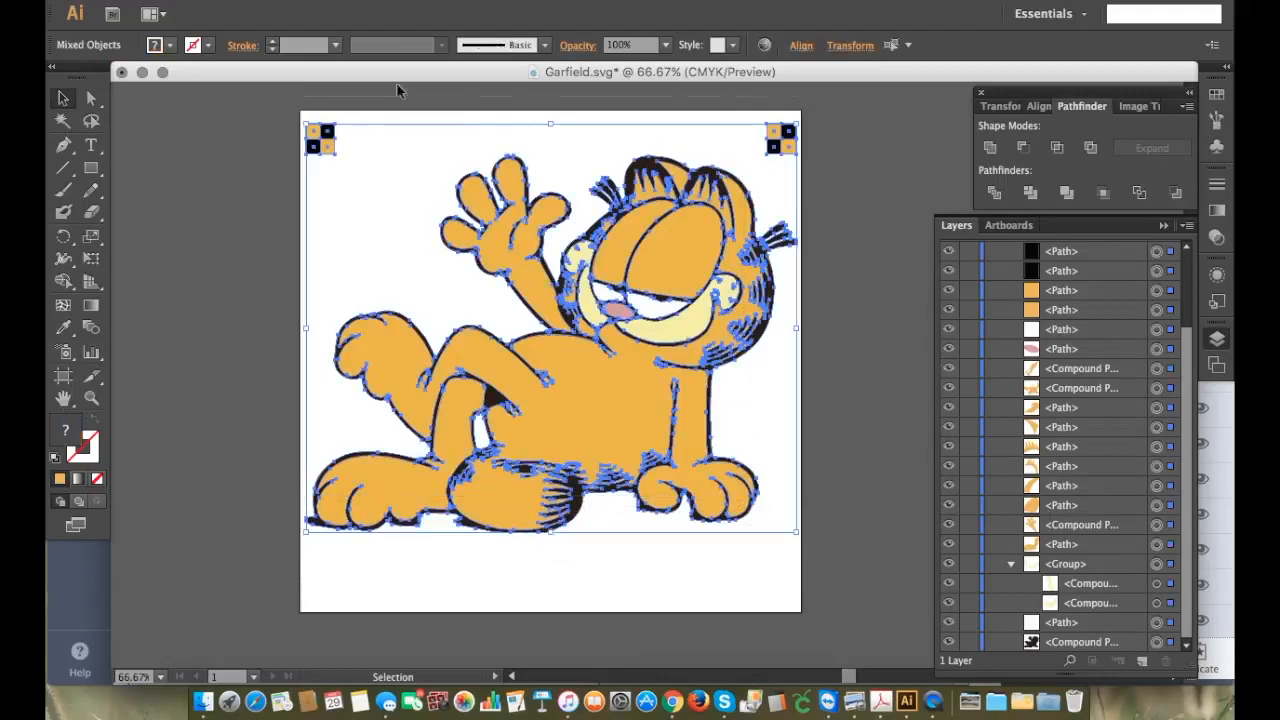
pyautogui.click(288, 9)
pyautogui.click(278, 73)
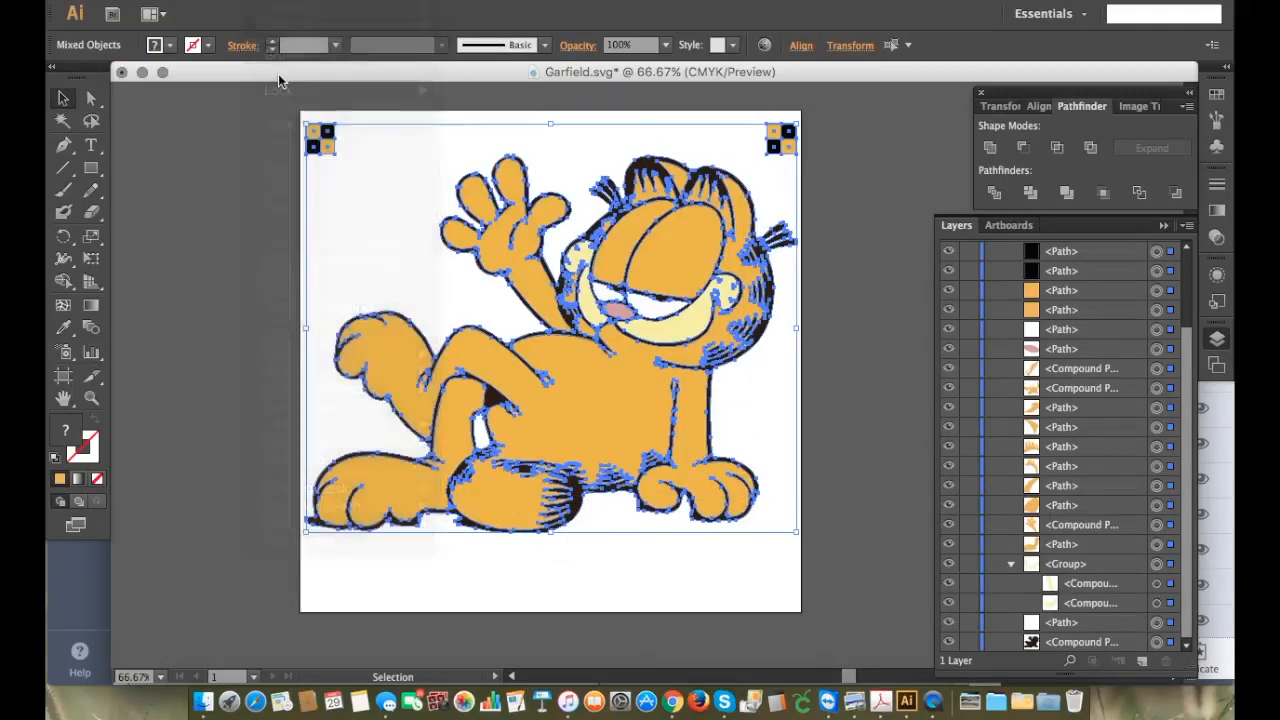
# Step: Select all the artwork, combine it into a single group and save Garfield.svg
pyautogui.click(200, 96)
pyautogui.moveTo(268, 91); pyautogui.dragTo(860, 578)
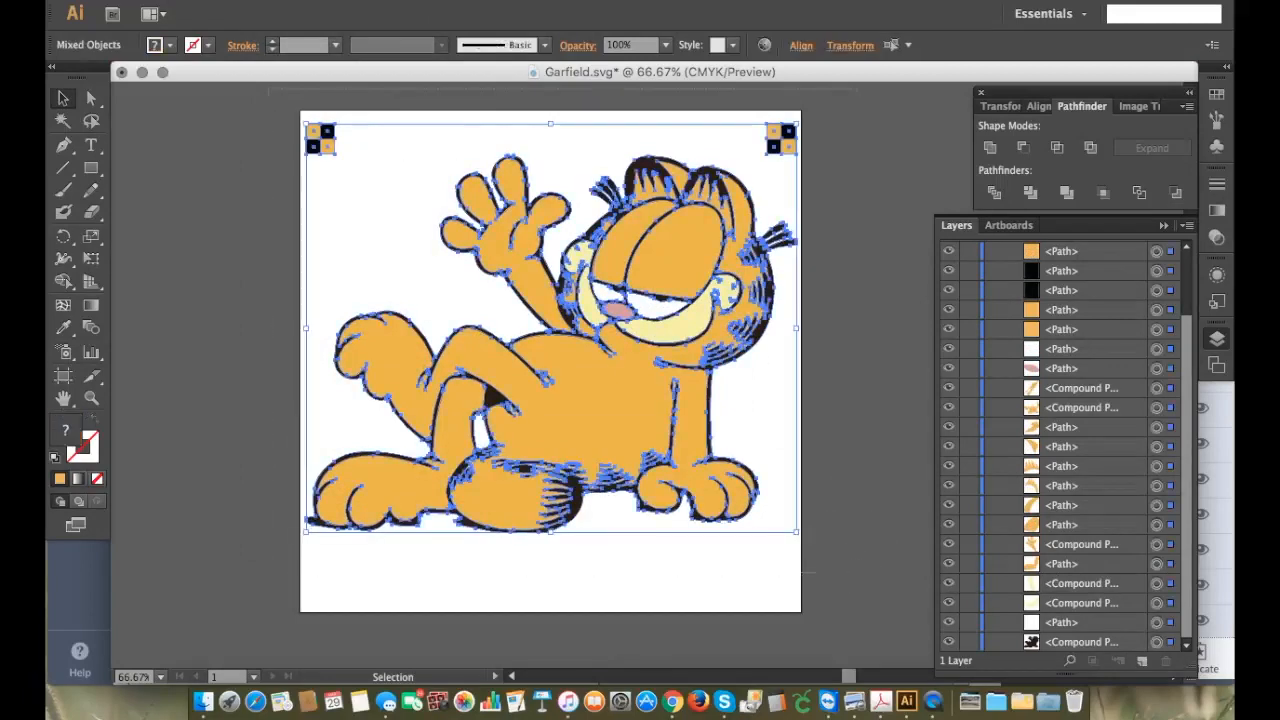
pyautogui.click(288, 4)
pyautogui.click(282, 54)
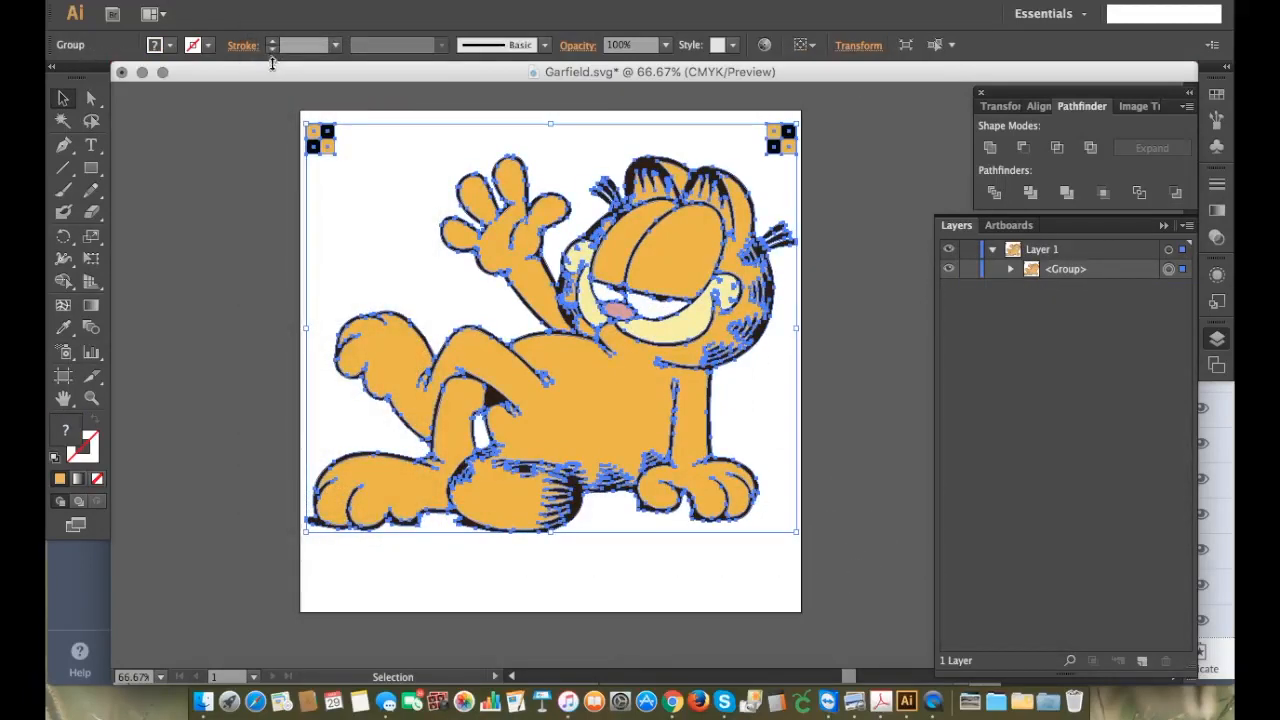
pyautogui.click(184, 2)
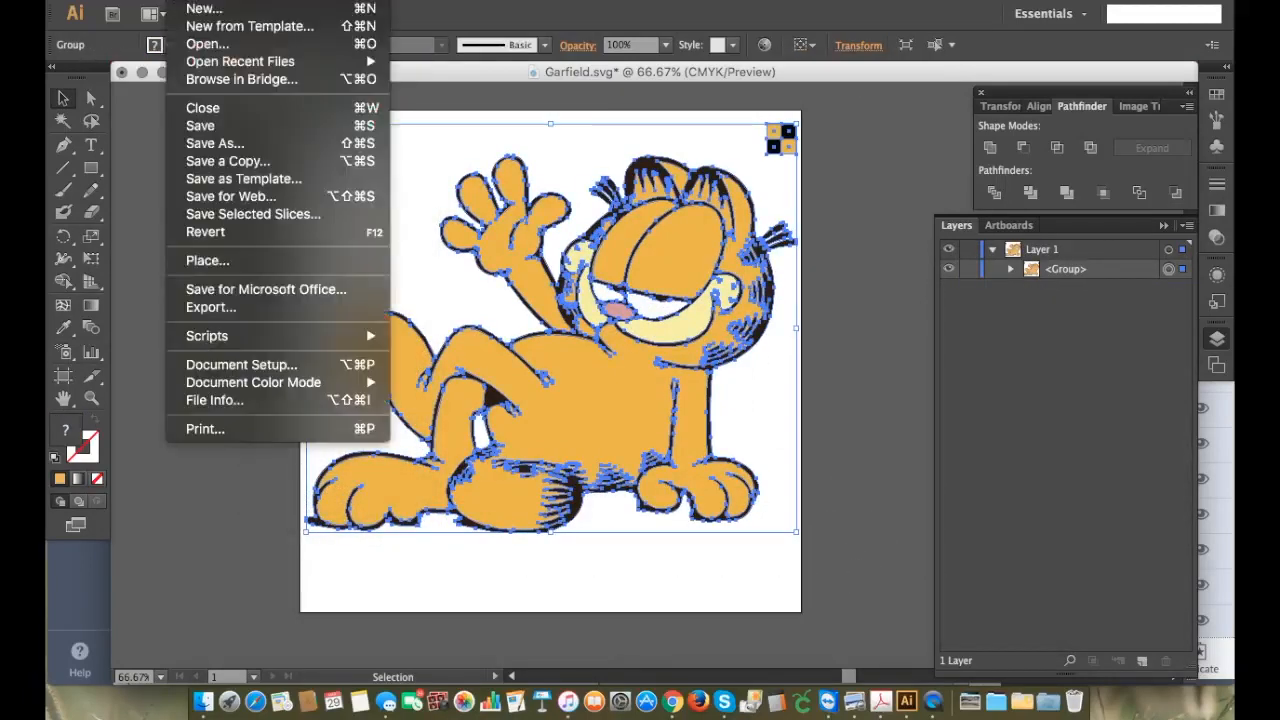
pyautogui.click(200, 125)
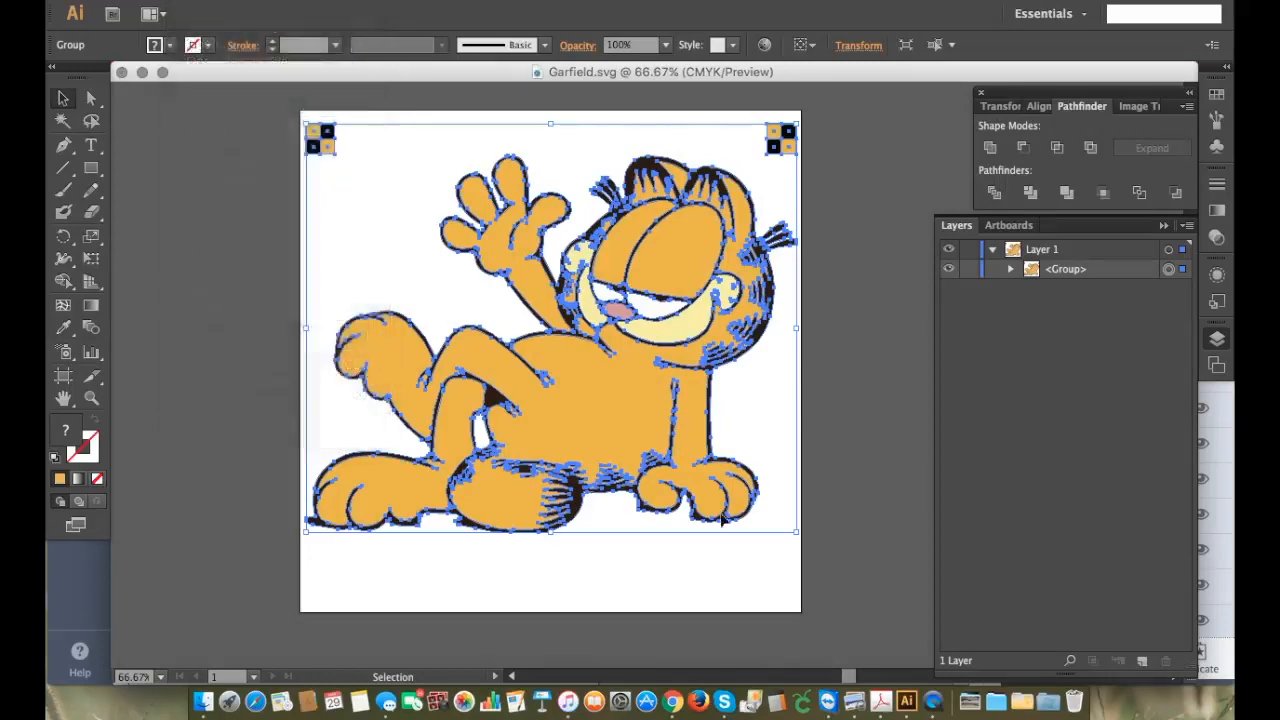
# Step: Switch to Cricut Design Space, delete the Garfield image from the canvas and open the Uploaded Images Library
pyautogui.click(672, 702)
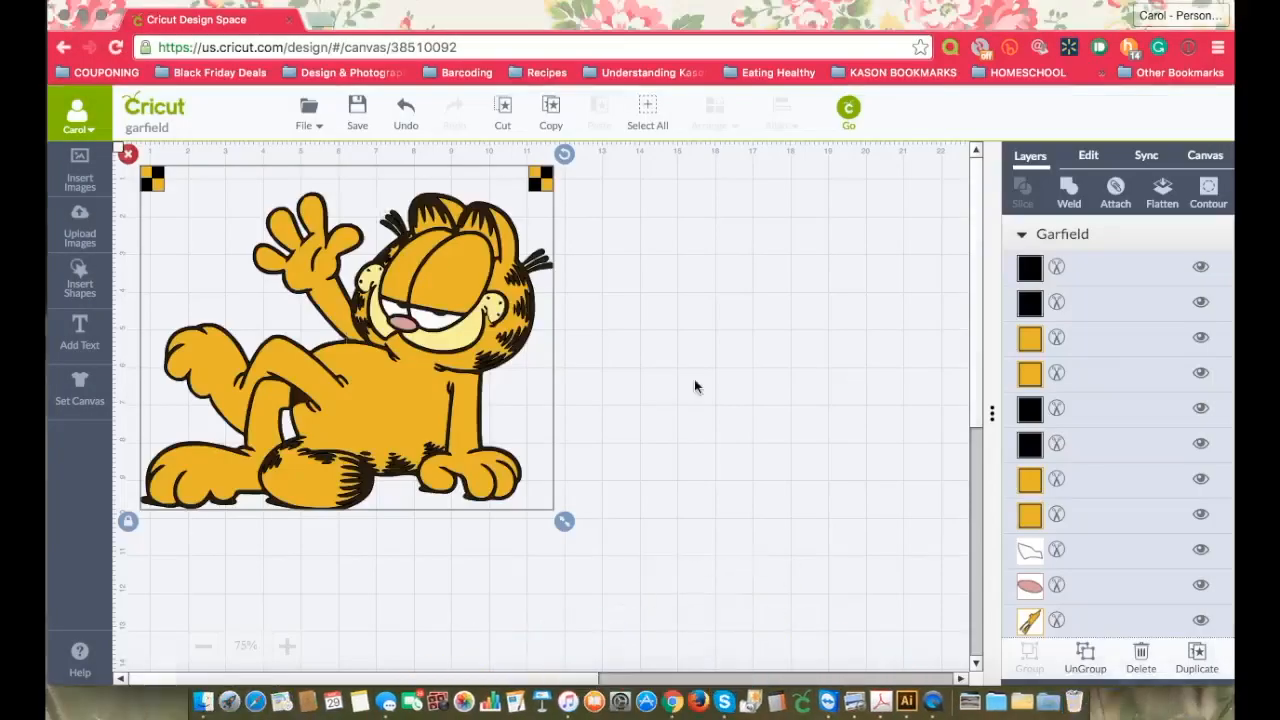
pyautogui.press('Delete')
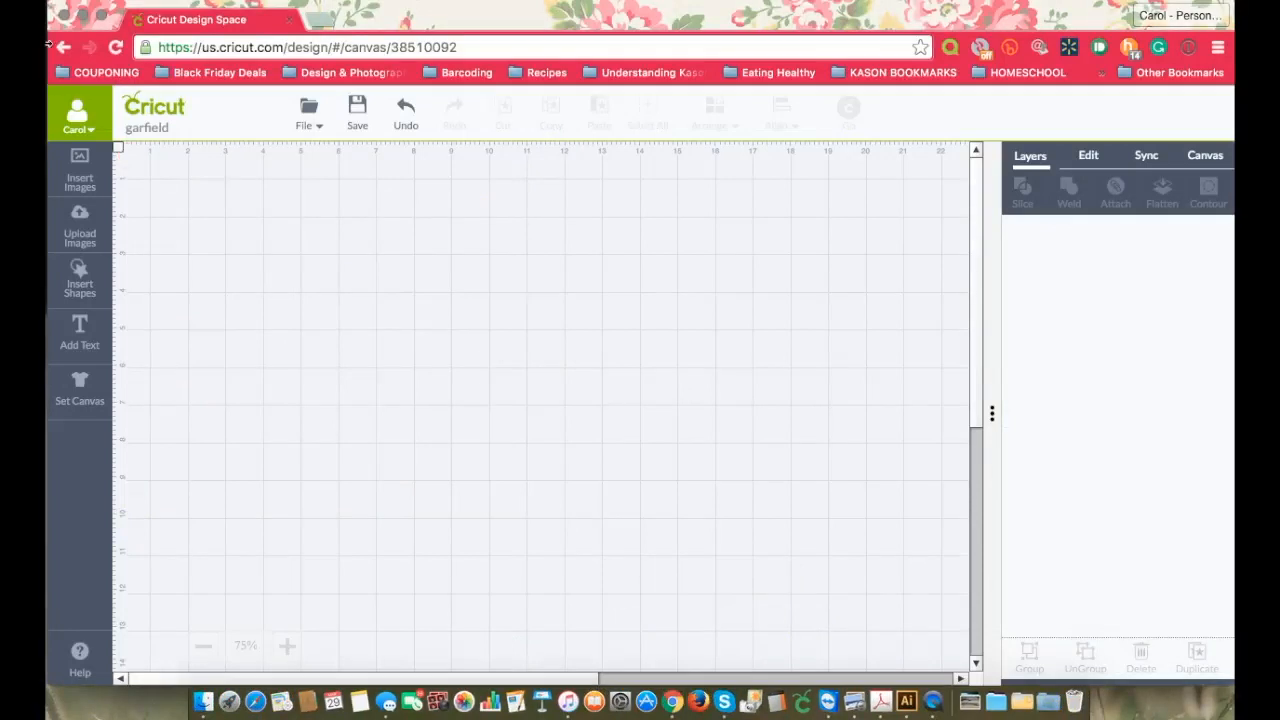
pyautogui.click(69, 222)
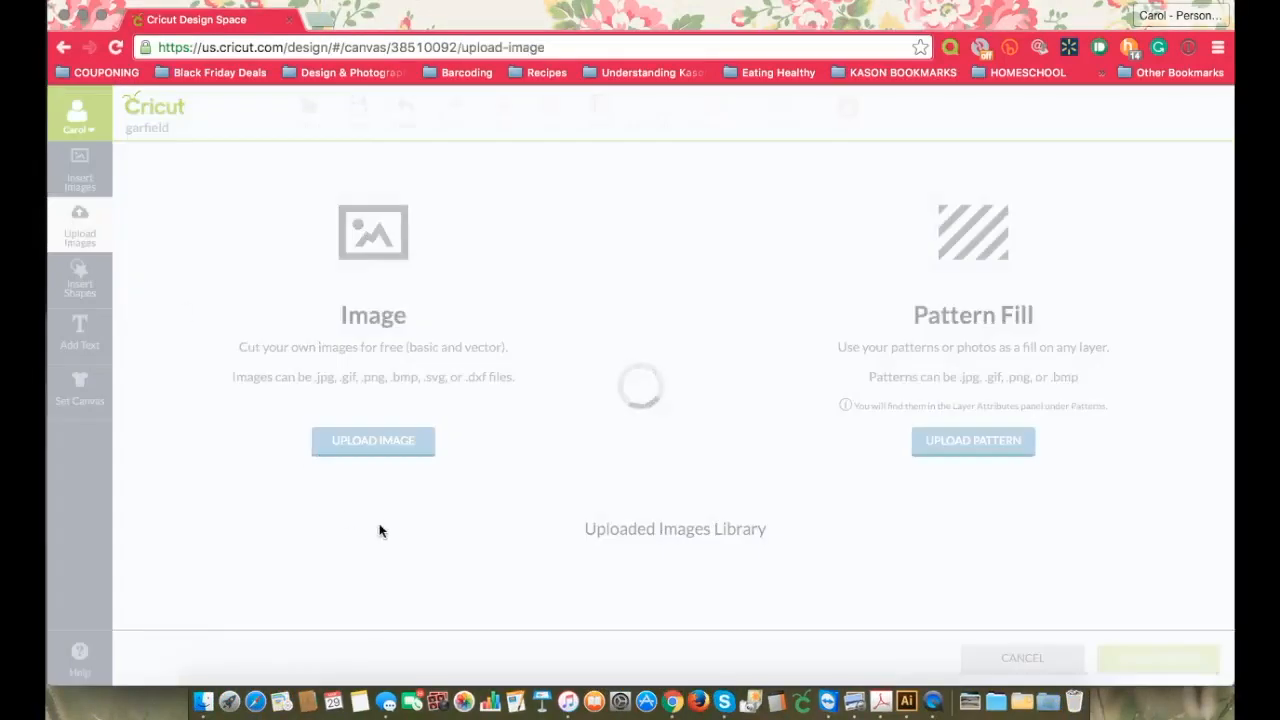
pyautogui.scroll(-3, 235, 540)
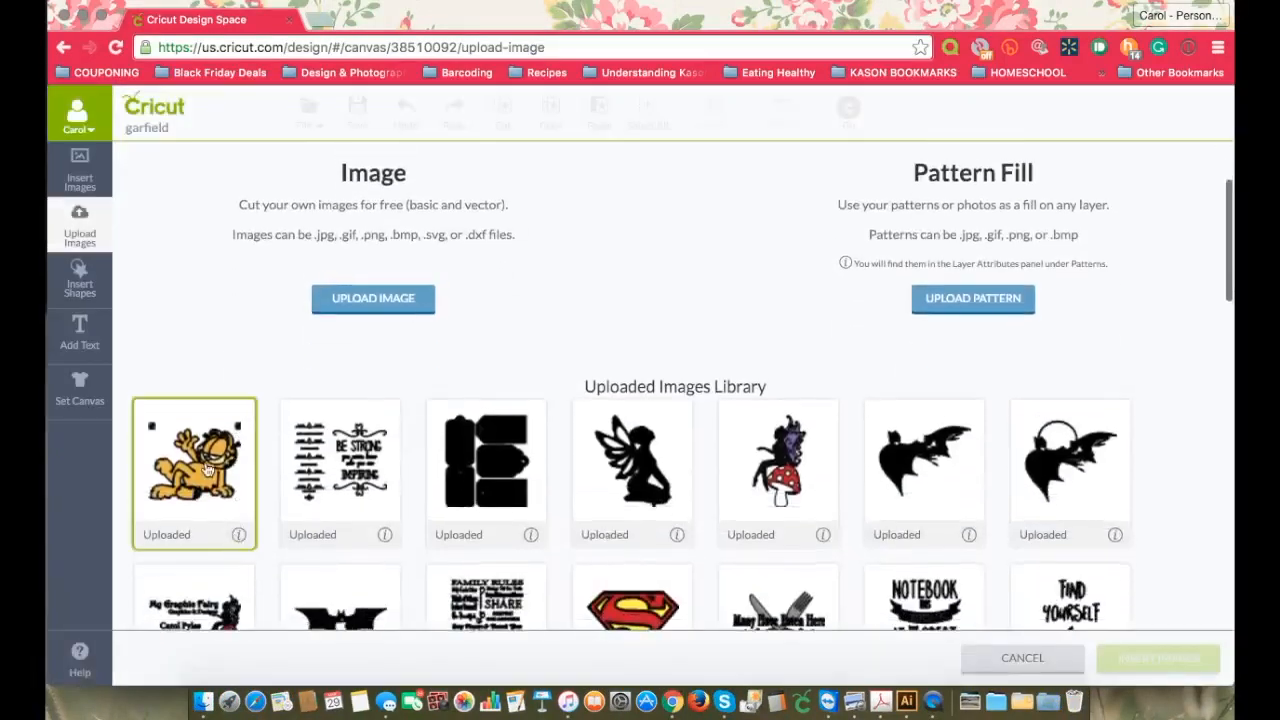
# Step: Delete the old Garfield image from the Uploaded Images Library and confirm the deletion
pyautogui.click(237, 540)
pyautogui.click(170, 458)
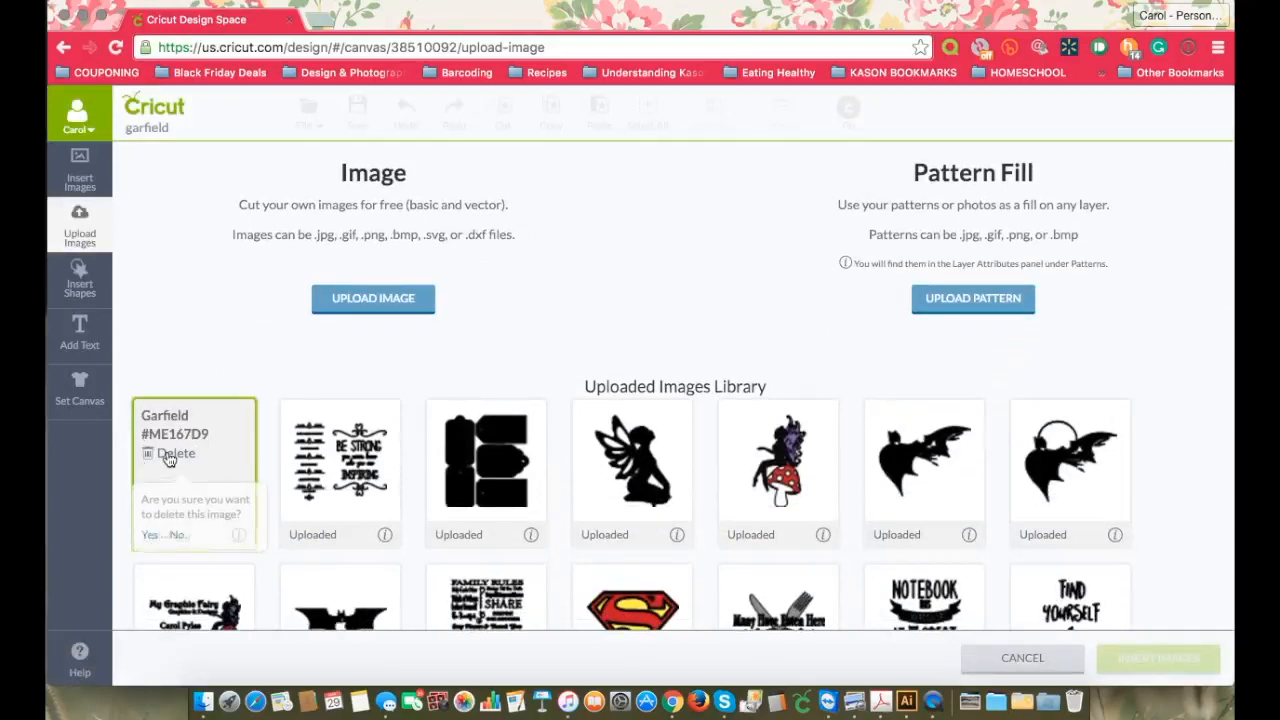
pyautogui.click(145, 528)
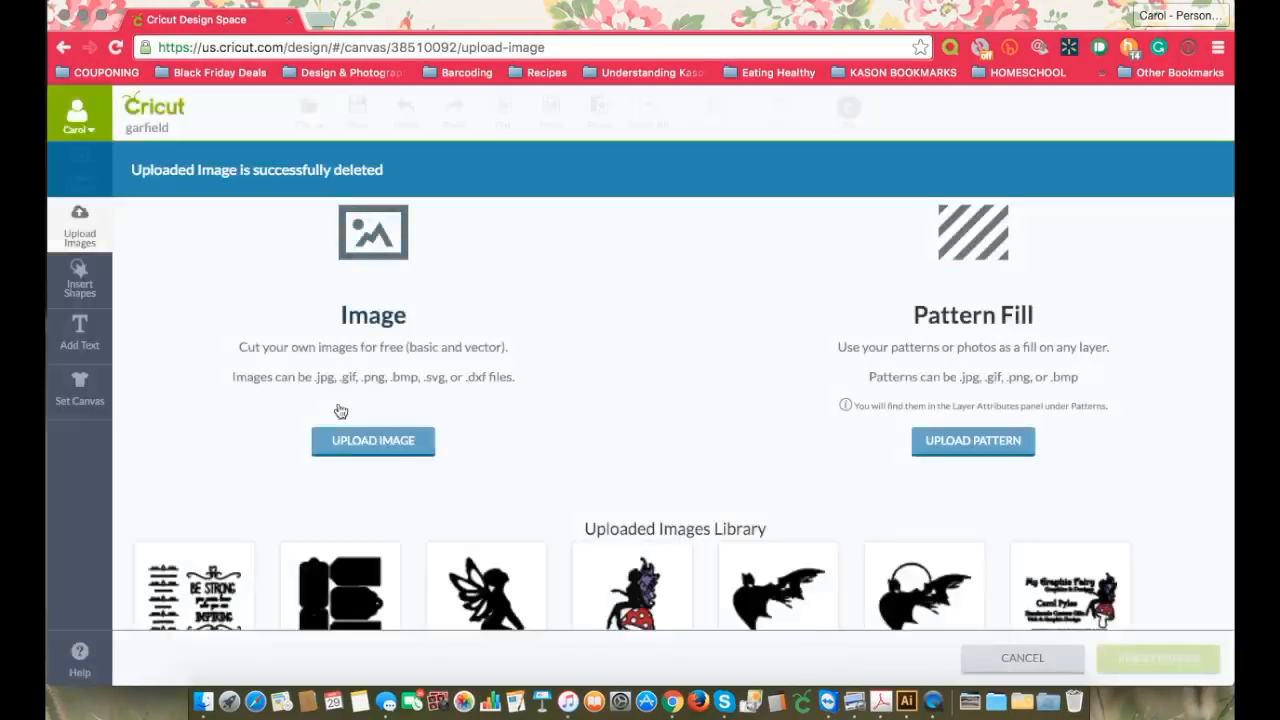
# Step: Upload Garfield.svg from the Layer Tutorial folder and save it to the image library under the name Garfield
pyautogui.click(350, 442)
pyautogui.click(277, 316)
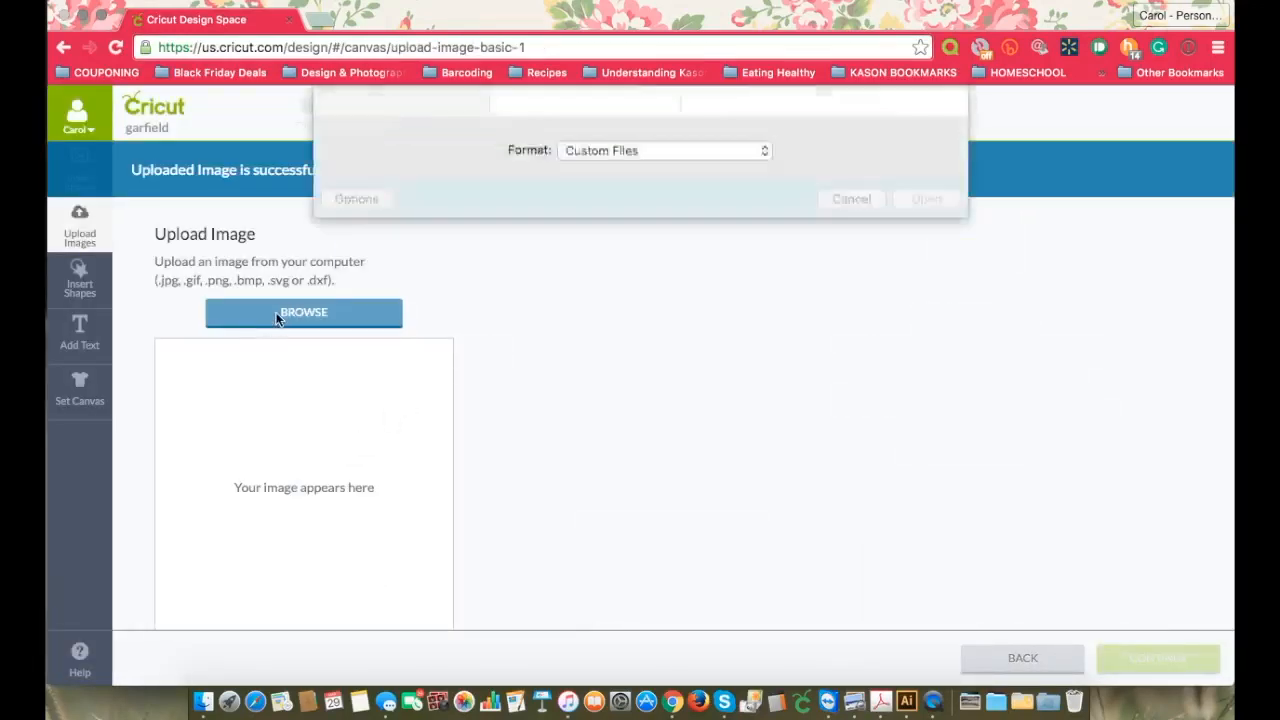
pyautogui.click(547, 163)
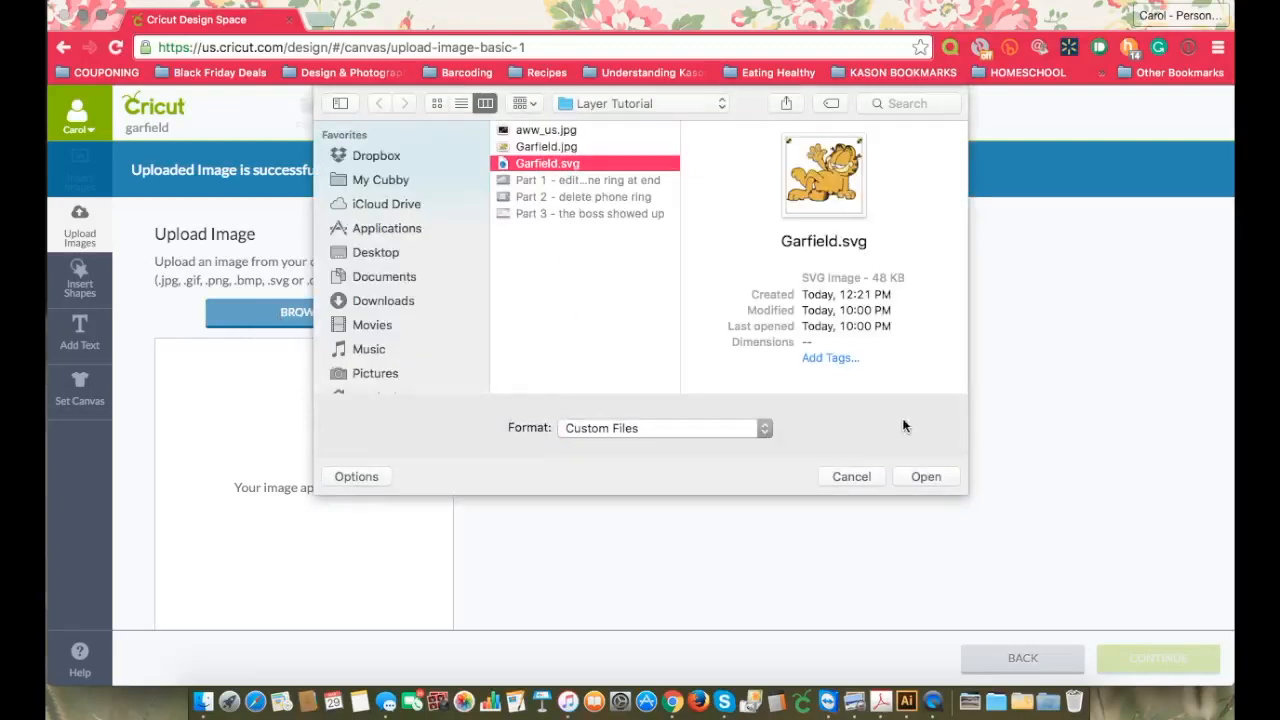
pyautogui.click(926, 476)
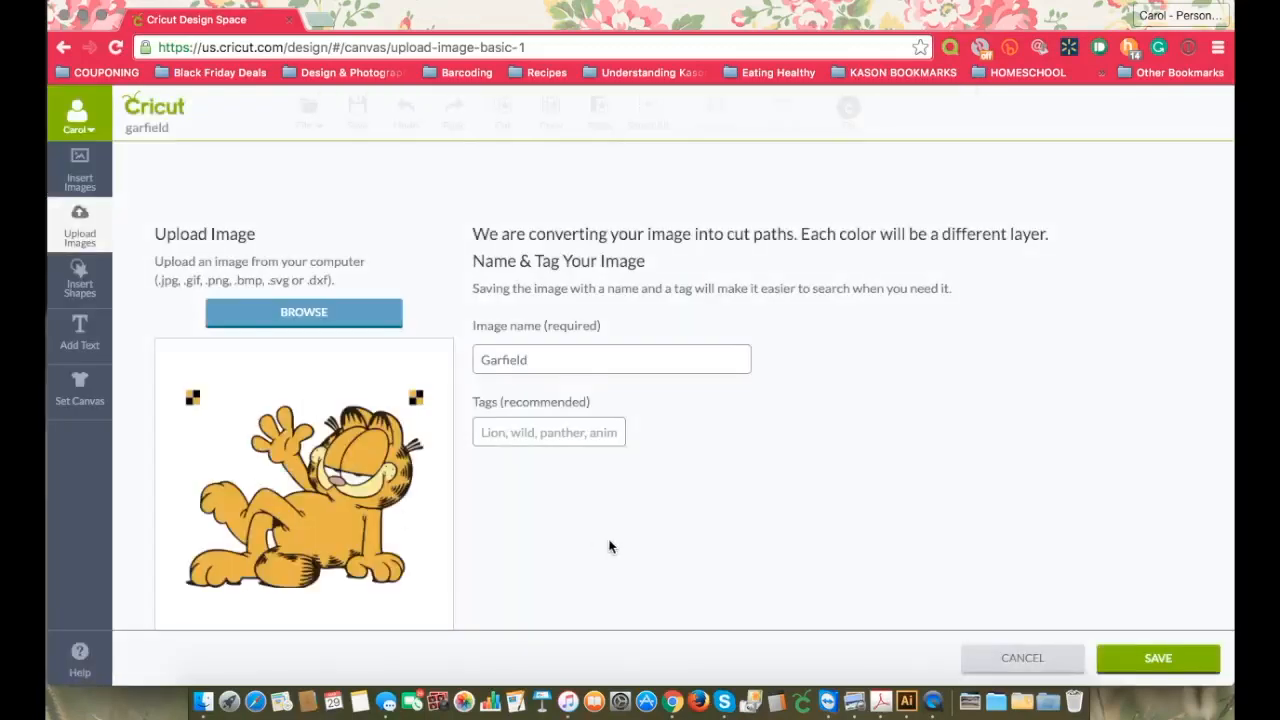
pyautogui.click(1152, 660)
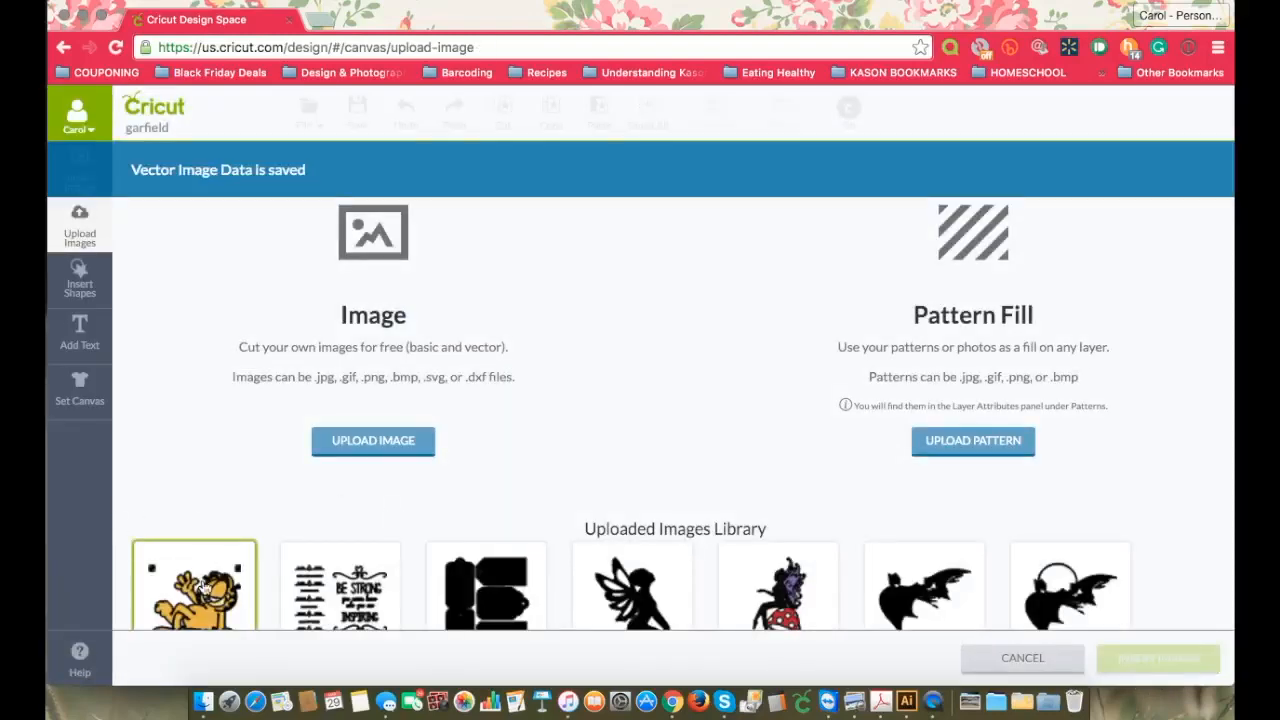
# Step: Insert the newly uploaded Garfield image onto the canvas and ungroup it into separate layers
pyautogui.click(200, 585)
pyautogui.click(1152, 660)
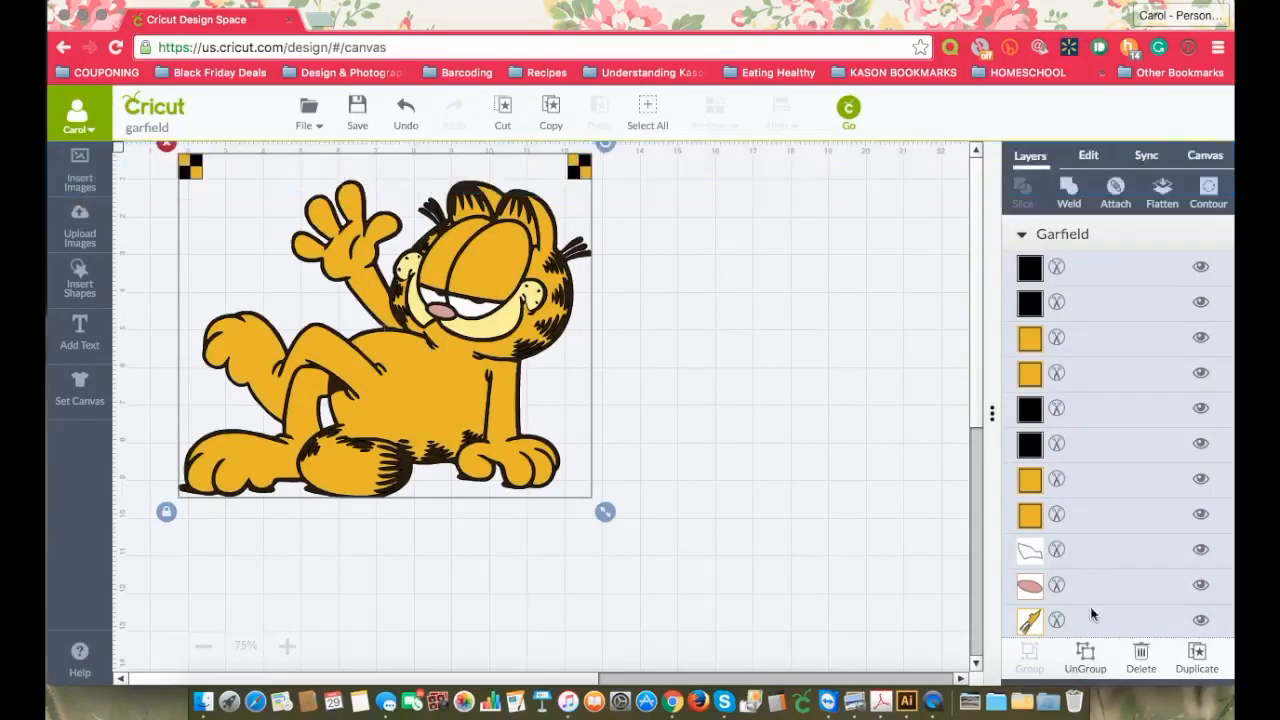
pyautogui.click(1090, 660)
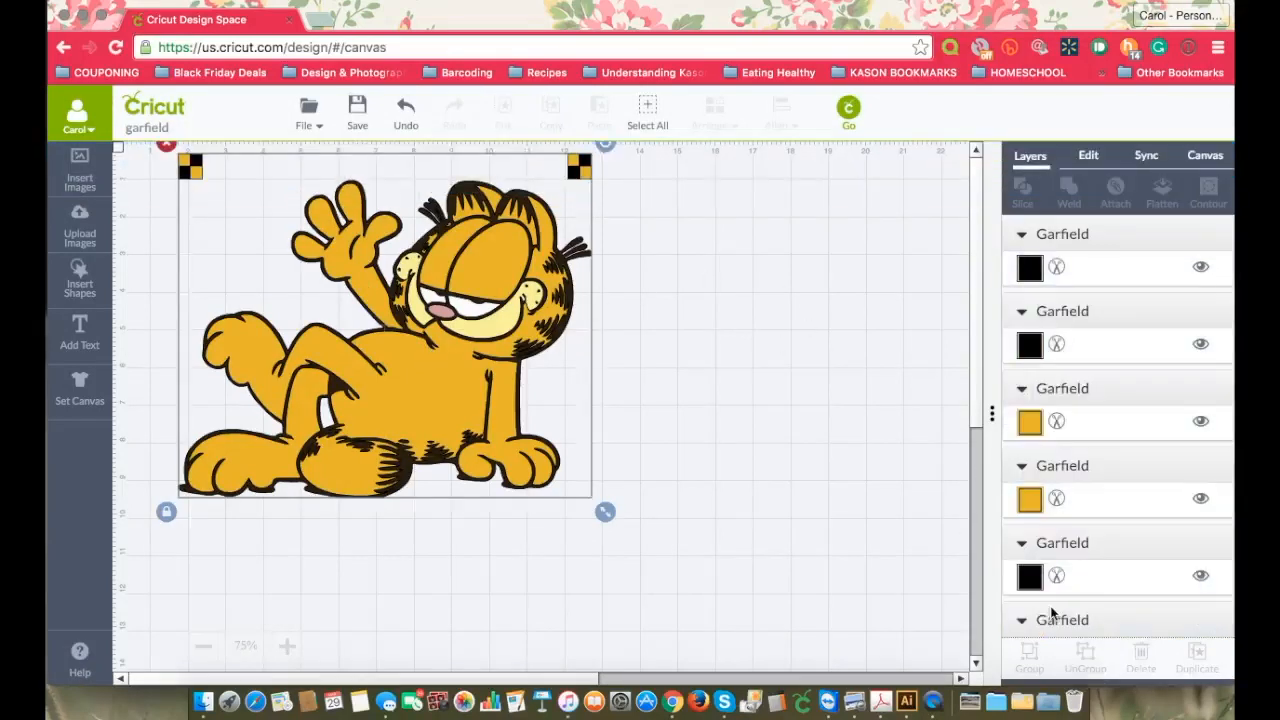
# Step: Group the four black corner-marker squares with the black Garfield silhouette layer
pyautogui.click(1129, 266)
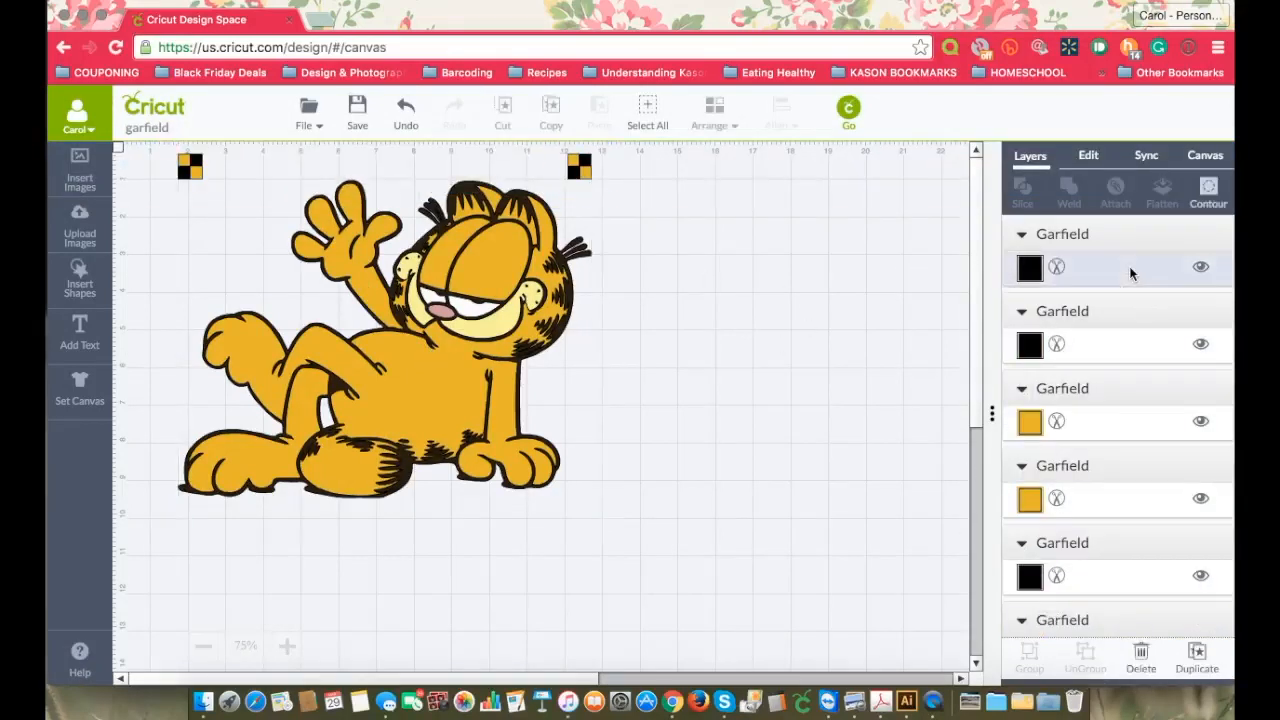
pyautogui.keyDown('shift'); pyautogui.click(1164, 341); pyautogui.keyUp('shift')
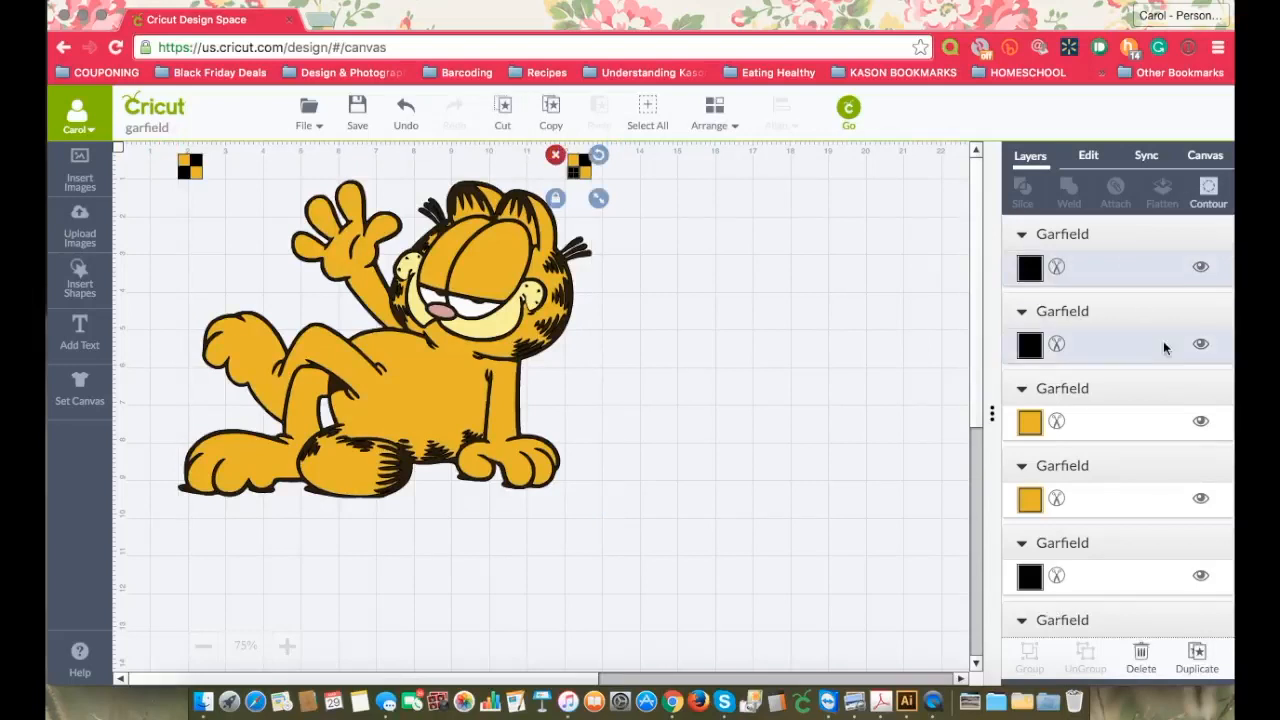
pyautogui.keyDown('shift'); pyautogui.click(1097, 583); pyautogui.keyUp('shift')
pyautogui.scroll(-2, 1097, 580)
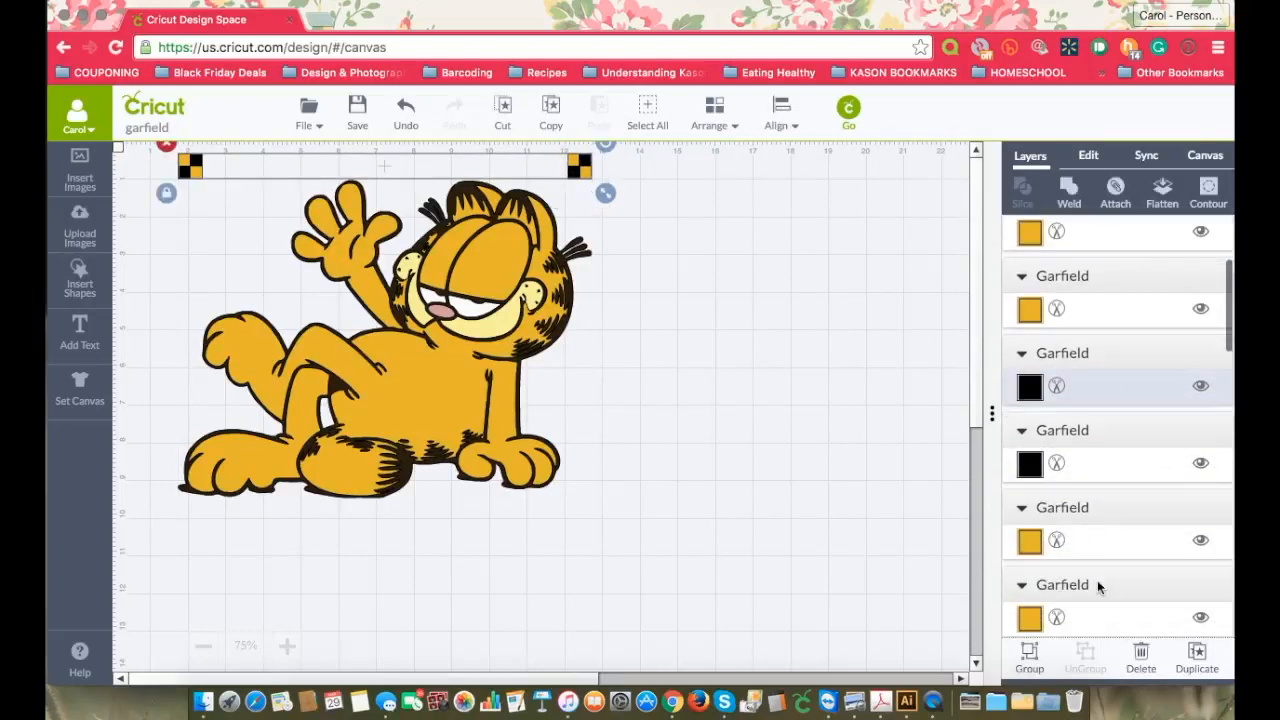
pyautogui.scroll(1, 1117, 476)
pyautogui.scroll(-5, 1117, 476)
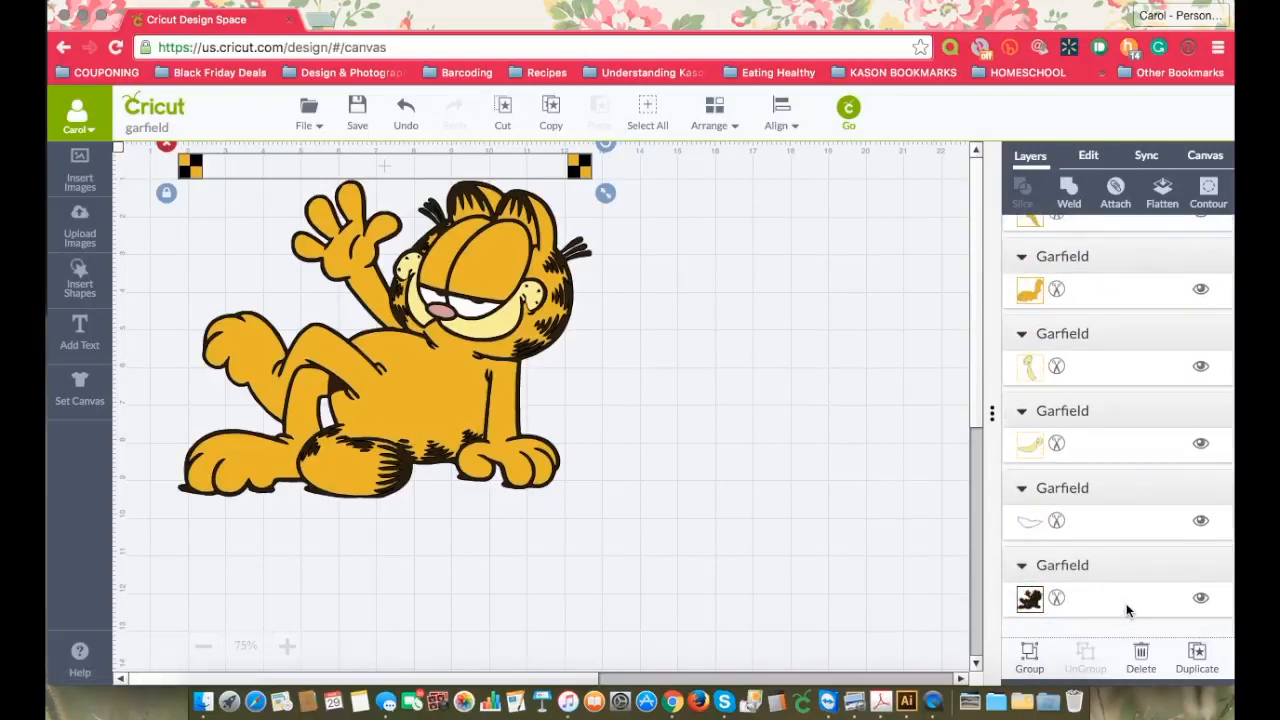
pyautogui.keyDown('shift'); pyautogui.click(1127, 605); pyautogui.keyUp('shift')
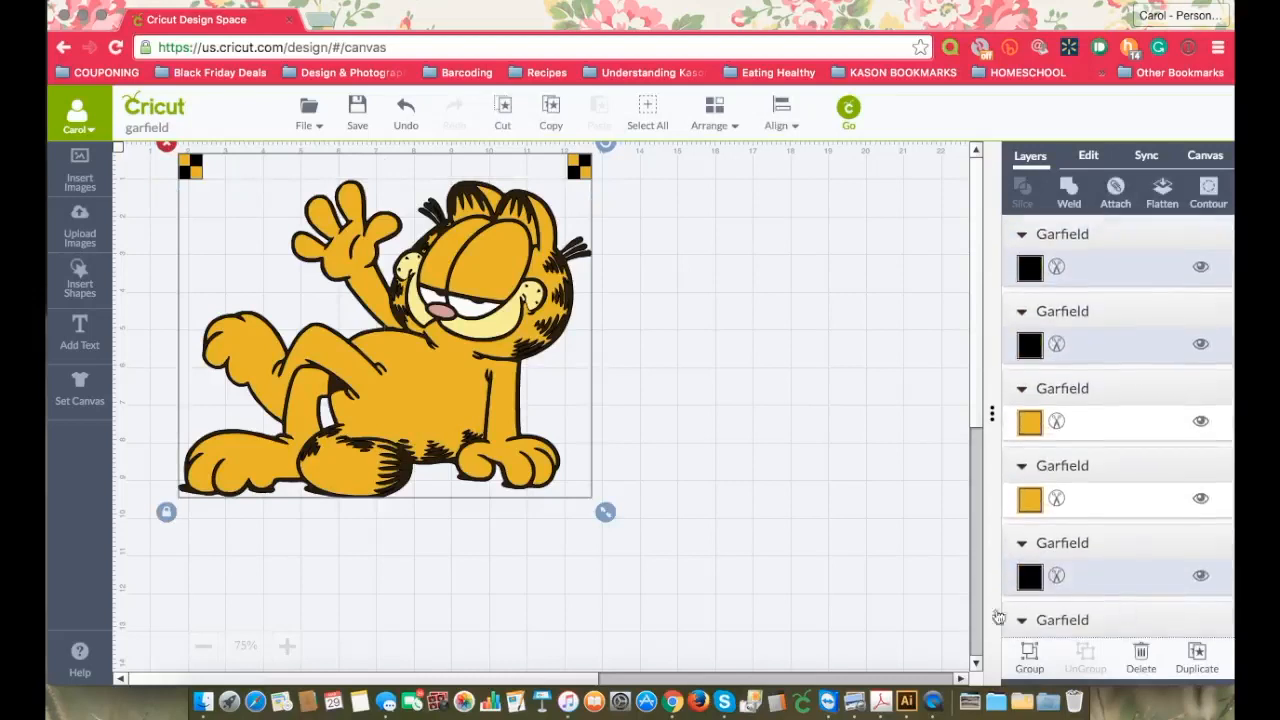
pyautogui.click(1033, 663)
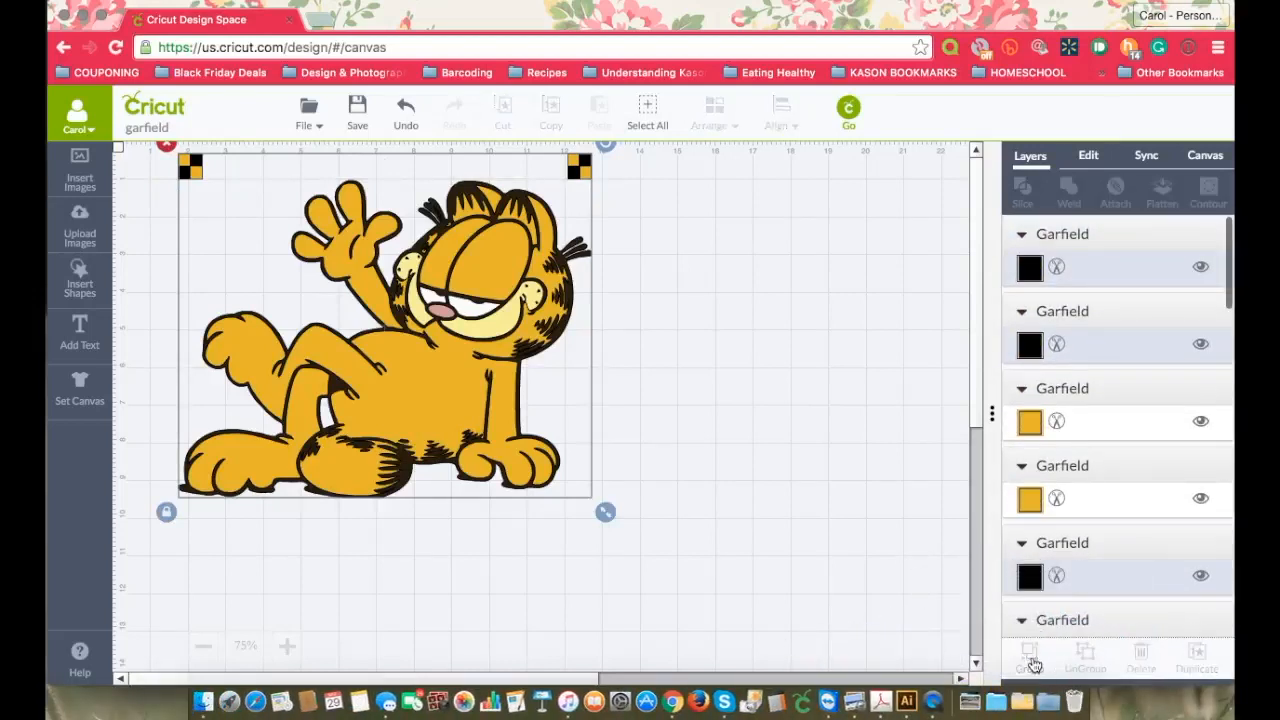
# Step: Move the black silhouette and marker group to the back of the design
pyautogui.click(1114, 240)
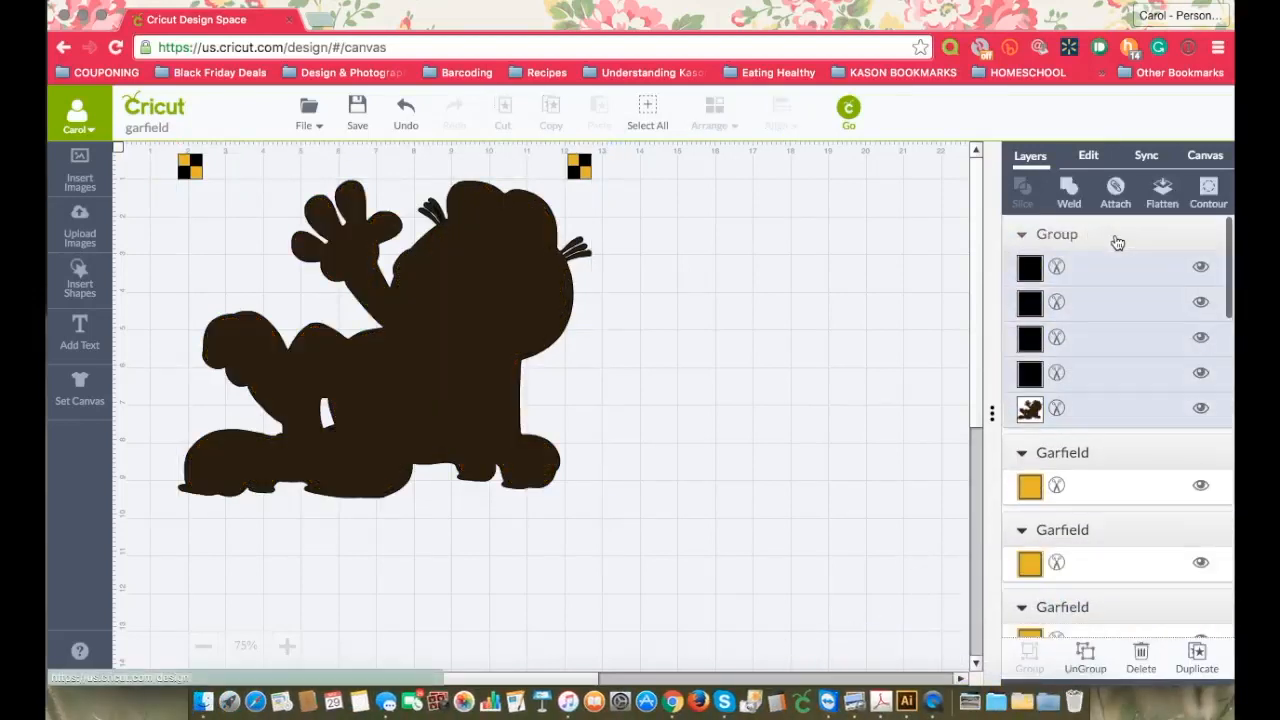
pyautogui.click(716, 120)
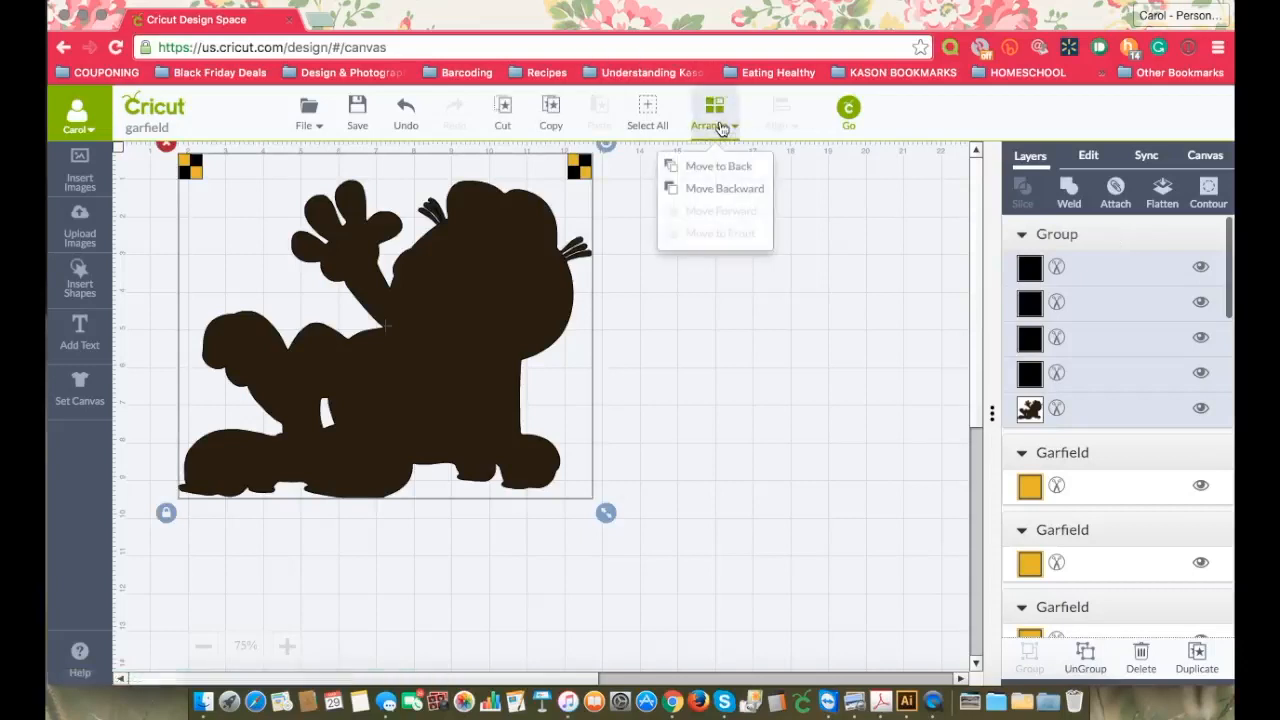
pyautogui.click(730, 167)
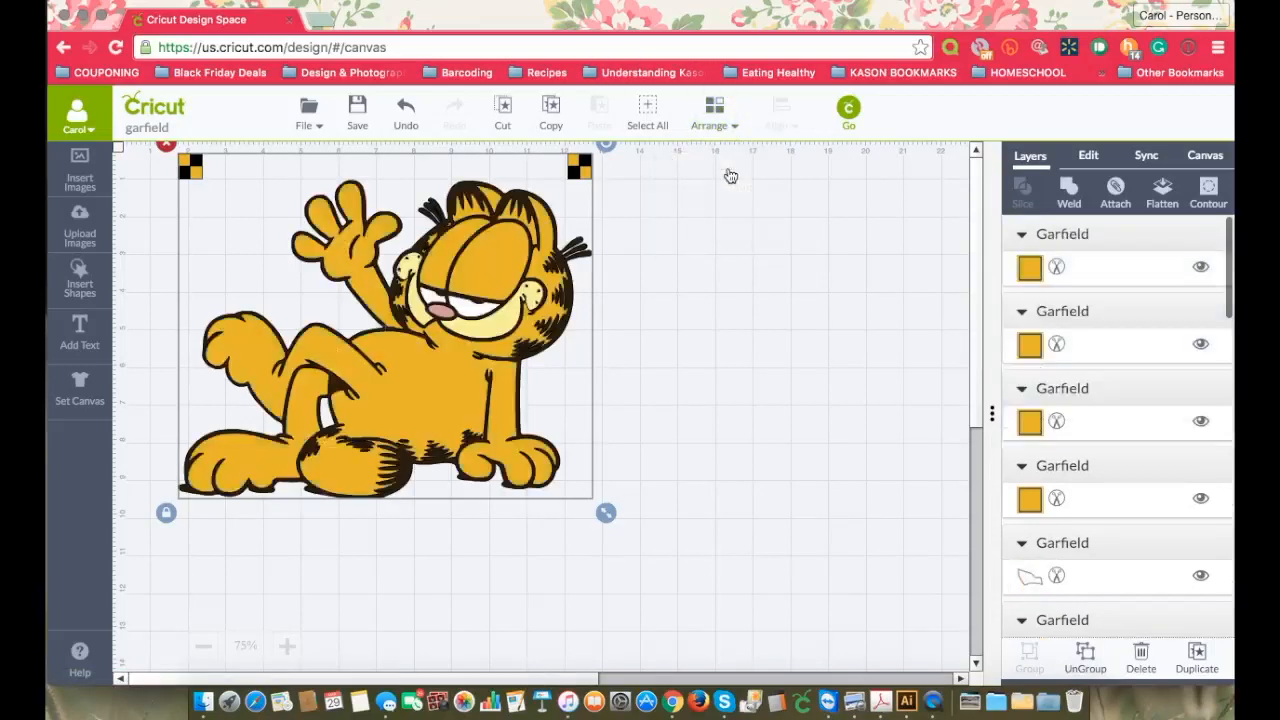
# Step: Group the four orange marker squares with all the orange Garfield body, head, hand and leg layers
pyautogui.click(1130, 264)
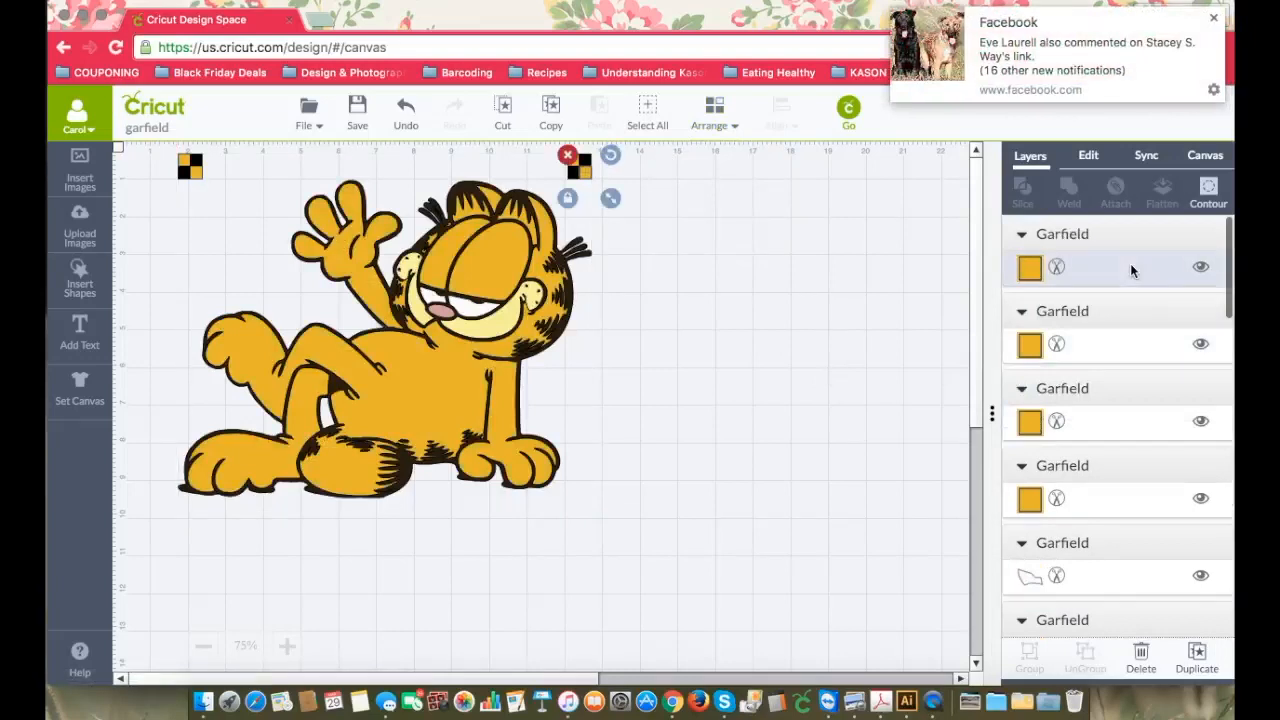
pyautogui.keyDown('shift'); pyautogui.click(1121, 344); pyautogui.keyUp('shift')
pyautogui.keyDown('shift'); pyautogui.click(1104, 430); pyautogui.keyUp('shift')
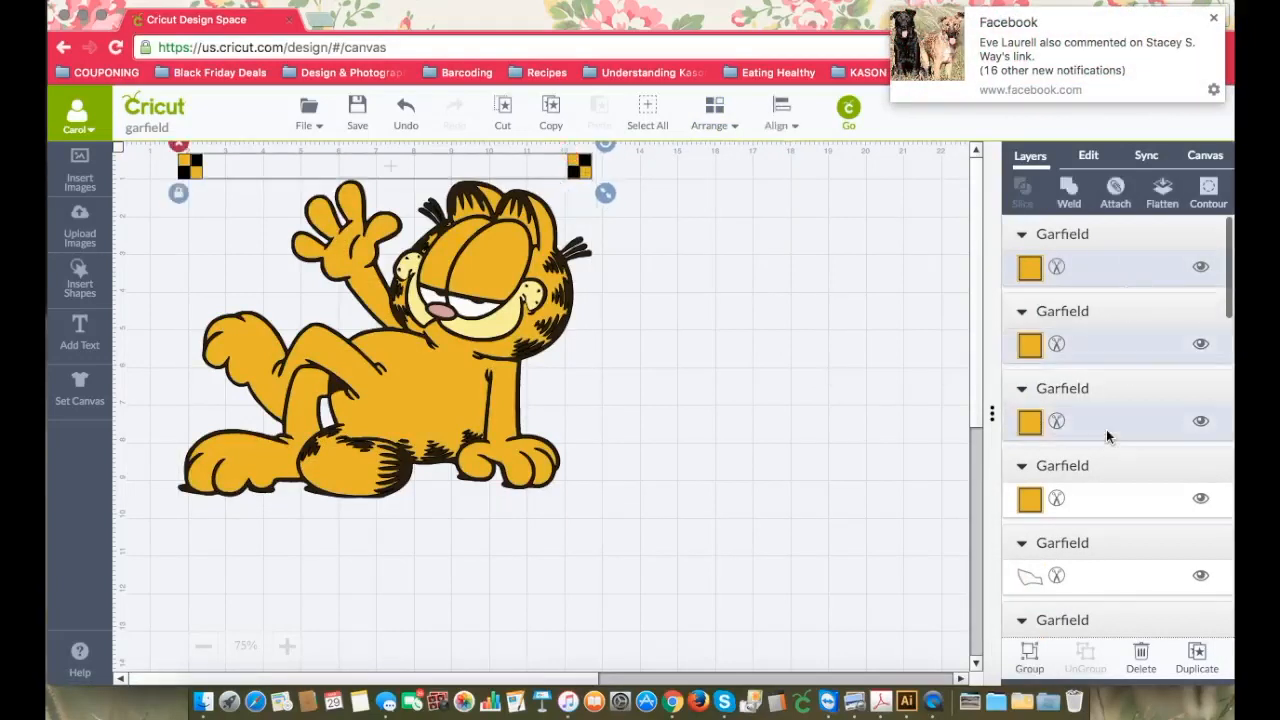
pyautogui.keyDown('shift'); pyautogui.click(1100, 505); pyautogui.keyUp('shift')
pyautogui.scroll(-5, 1100, 508)
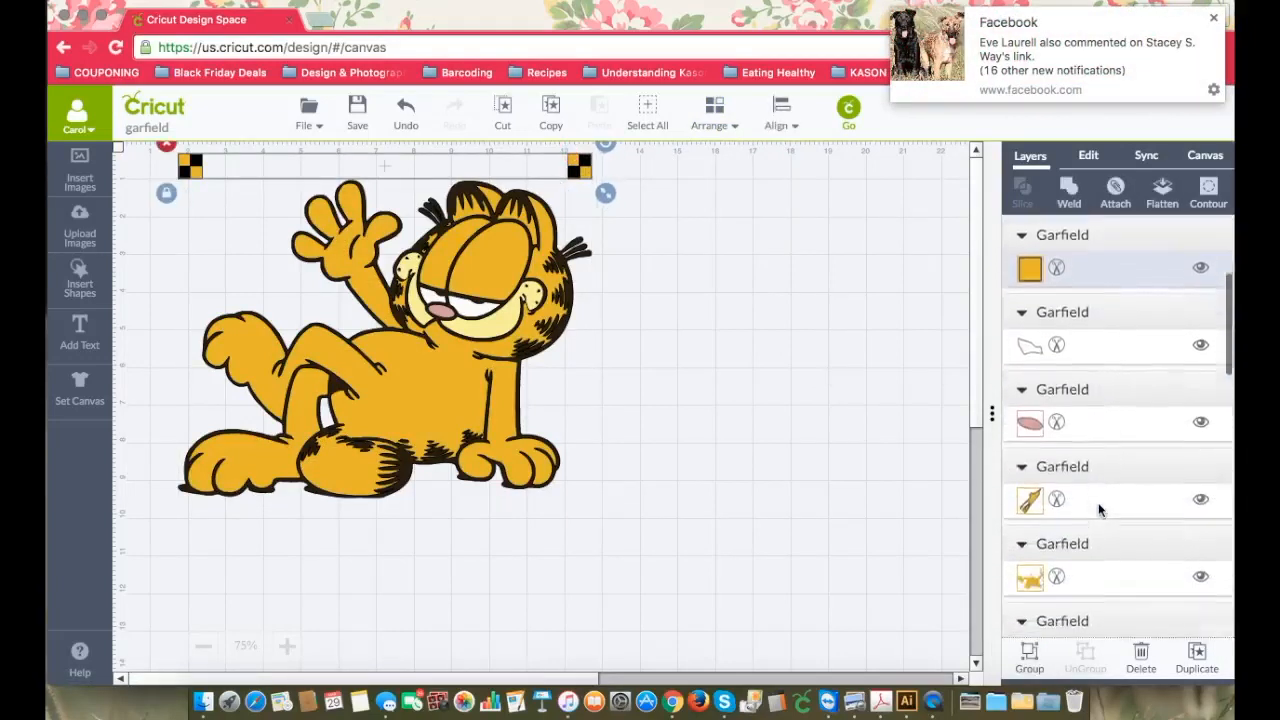
pyautogui.keyDown('shift'); pyautogui.click(1111, 468); pyautogui.keyUp('shift')
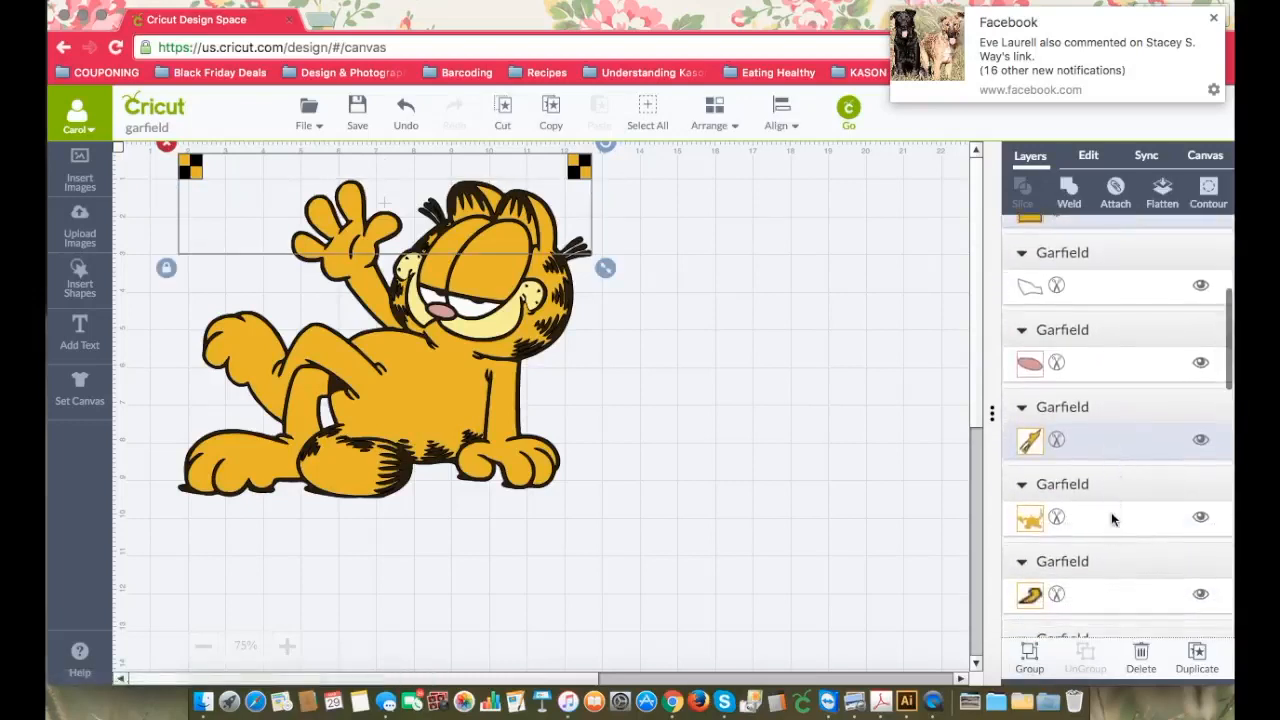
pyautogui.keyDown('shift'); pyautogui.click(1111, 512); pyautogui.keyUp('shift')
pyautogui.scroll(-5, 1111, 513)
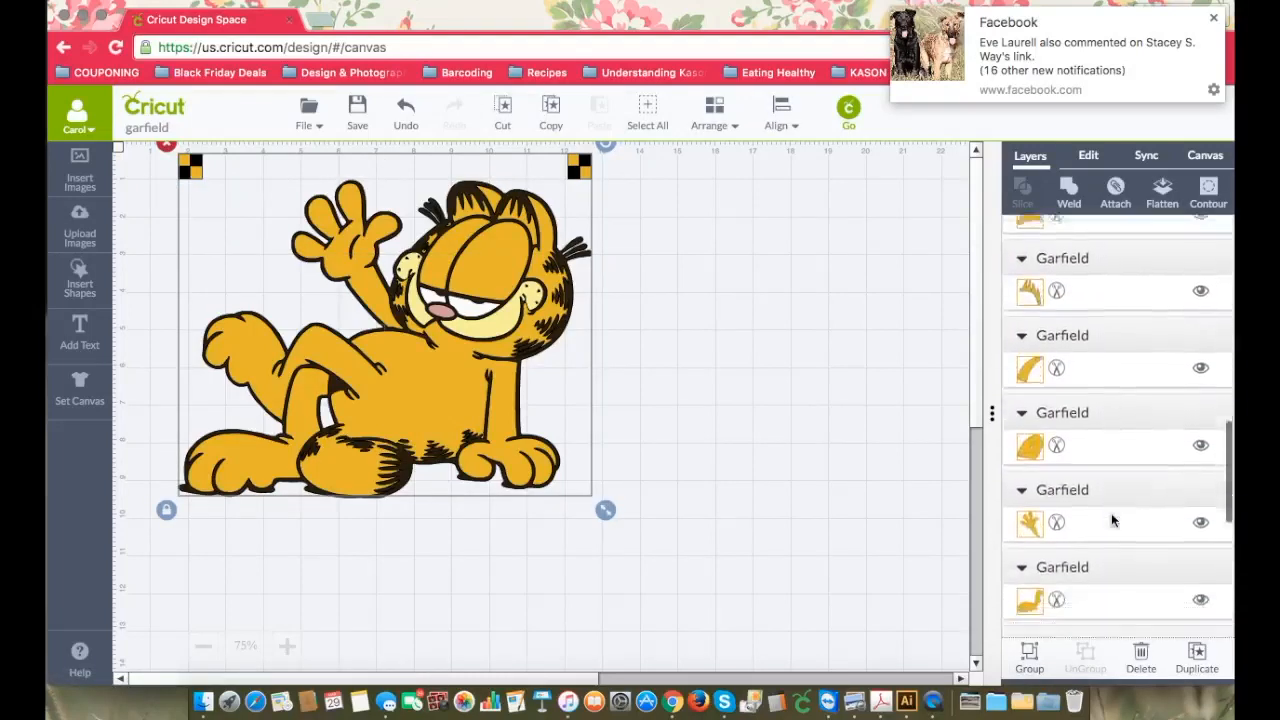
pyautogui.scroll(5, 1111, 513)
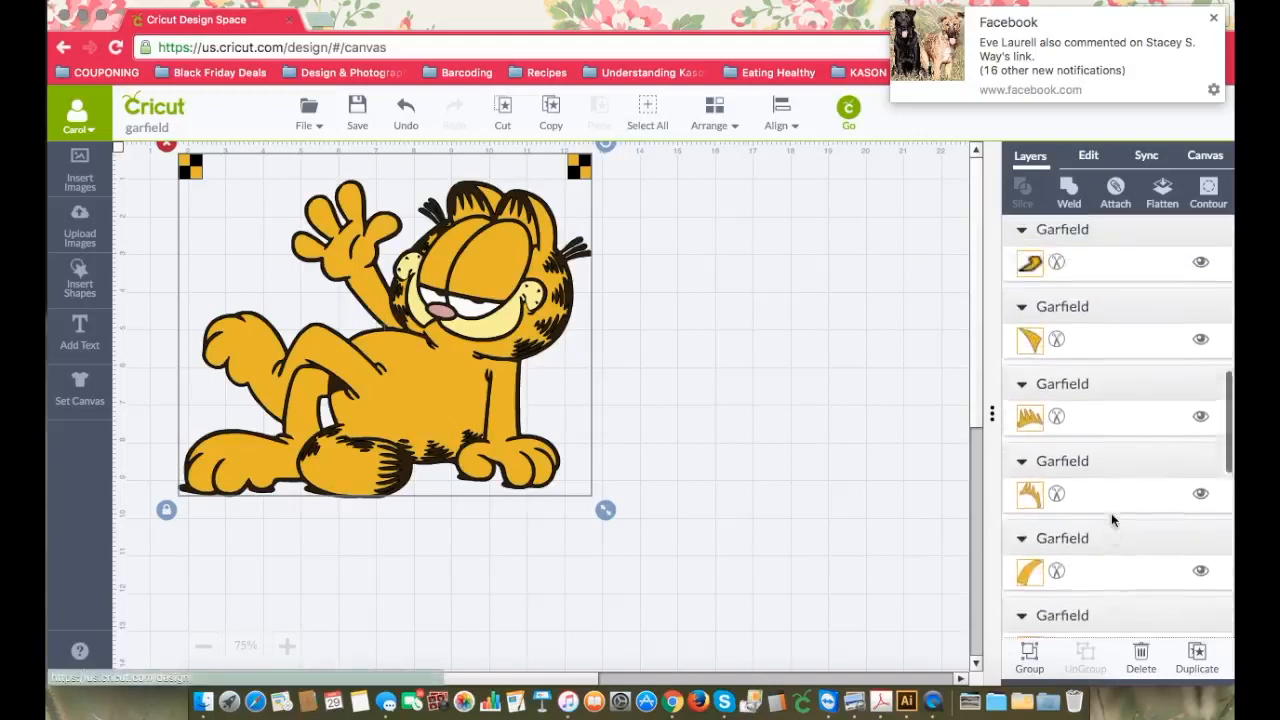
pyautogui.keyDown('shift'); pyautogui.click(1143, 414); pyautogui.keyUp('shift')
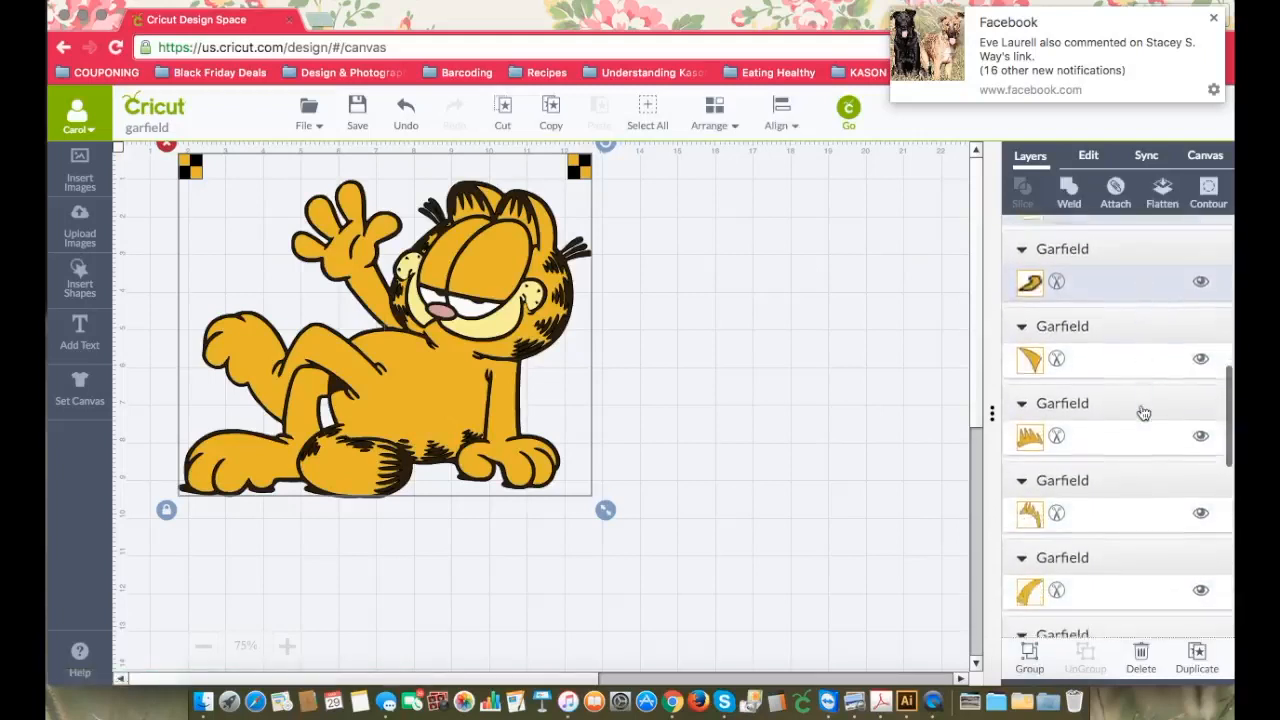
pyautogui.keyDown('shift'); pyautogui.click(1133, 338); pyautogui.keyUp('shift')
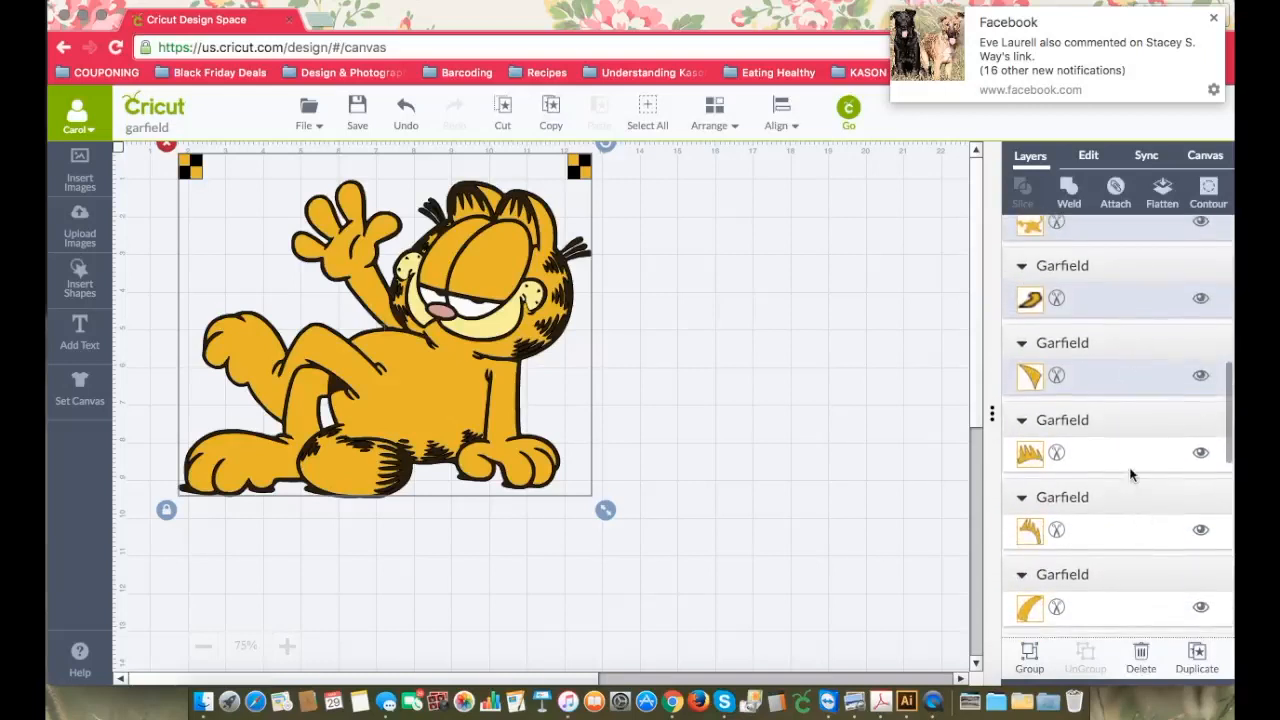
pyautogui.keyDown('shift'); pyautogui.click(1126, 452); pyautogui.keyUp('shift')
pyautogui.keyDown('shift'); pyautogui.click(1129, 416); pyautogui.keyUp('shift')
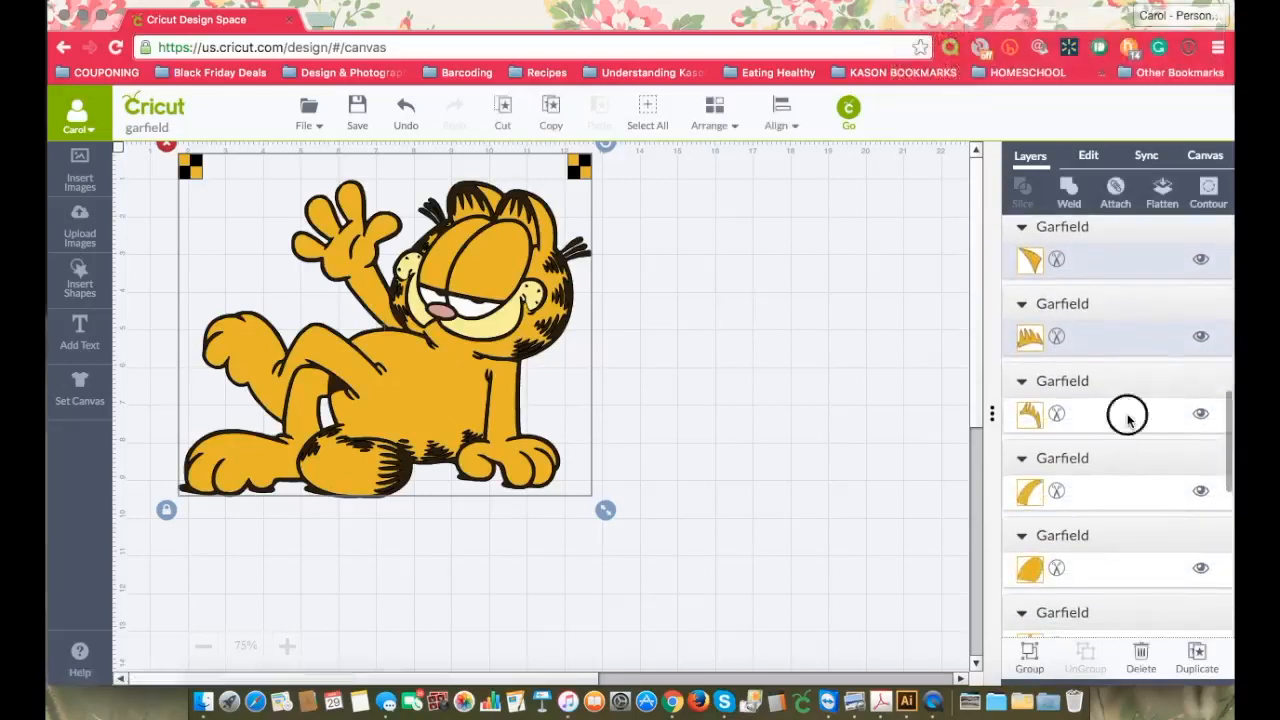
pyautogui.keyDown('shift'); pyautogui.click(1129, 466); pyautogui.keyUp('shift')
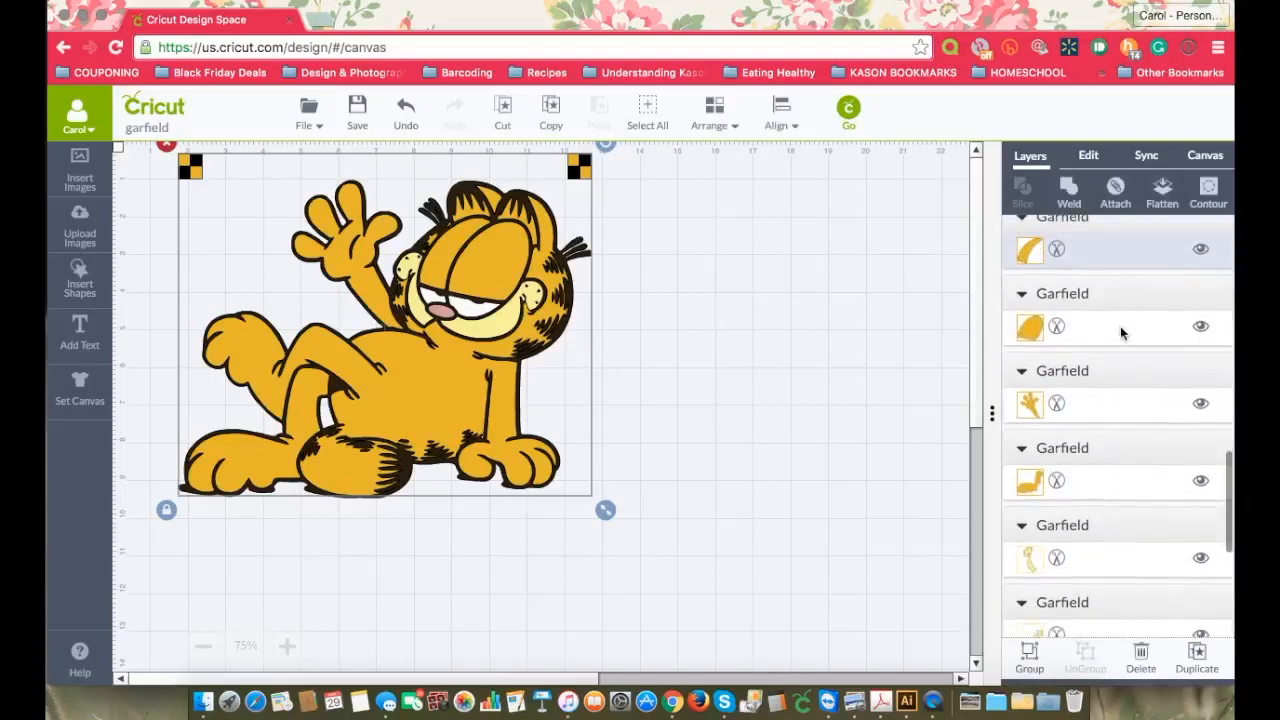
pyautogui.keyDown('shift'); pyautogui.click(1120, 326); pyautogui.keyUp('shift')
pyautogui.scroll(-5, 1119, 335)
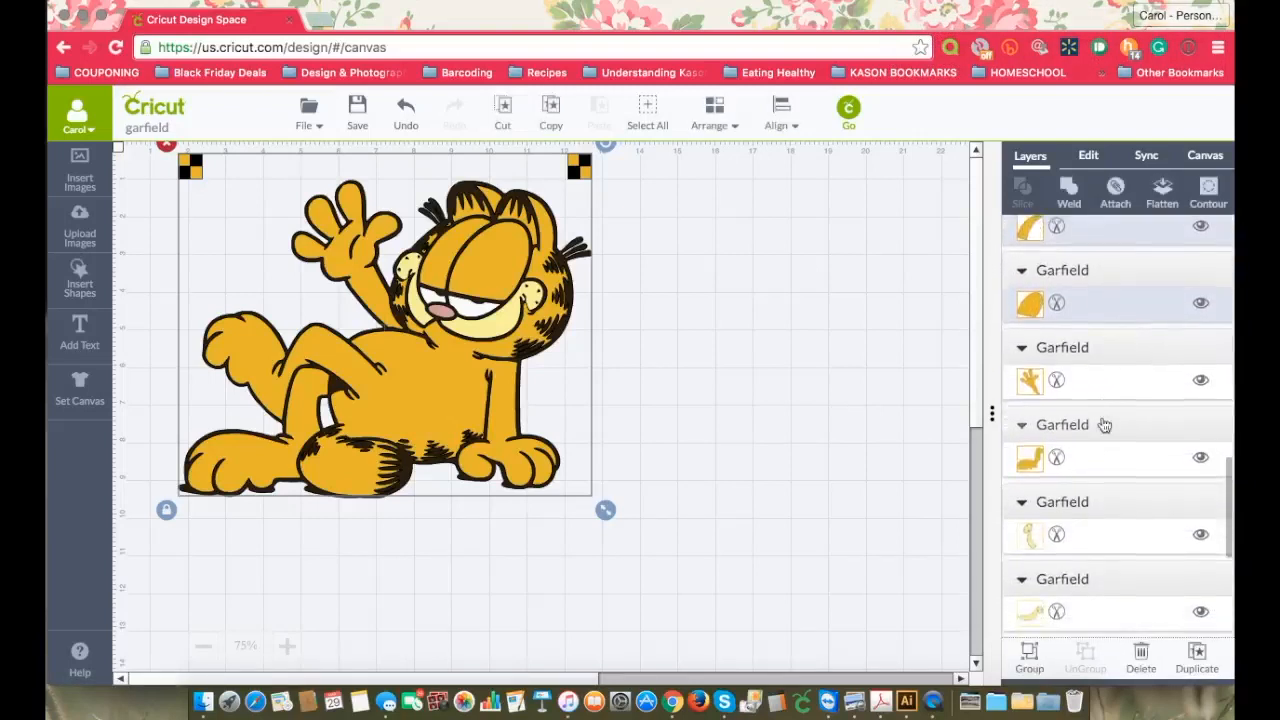
pyautogui.keyDown('shift'); pyautogui.click(1105, 385); pyautogui.keyUp('shift')
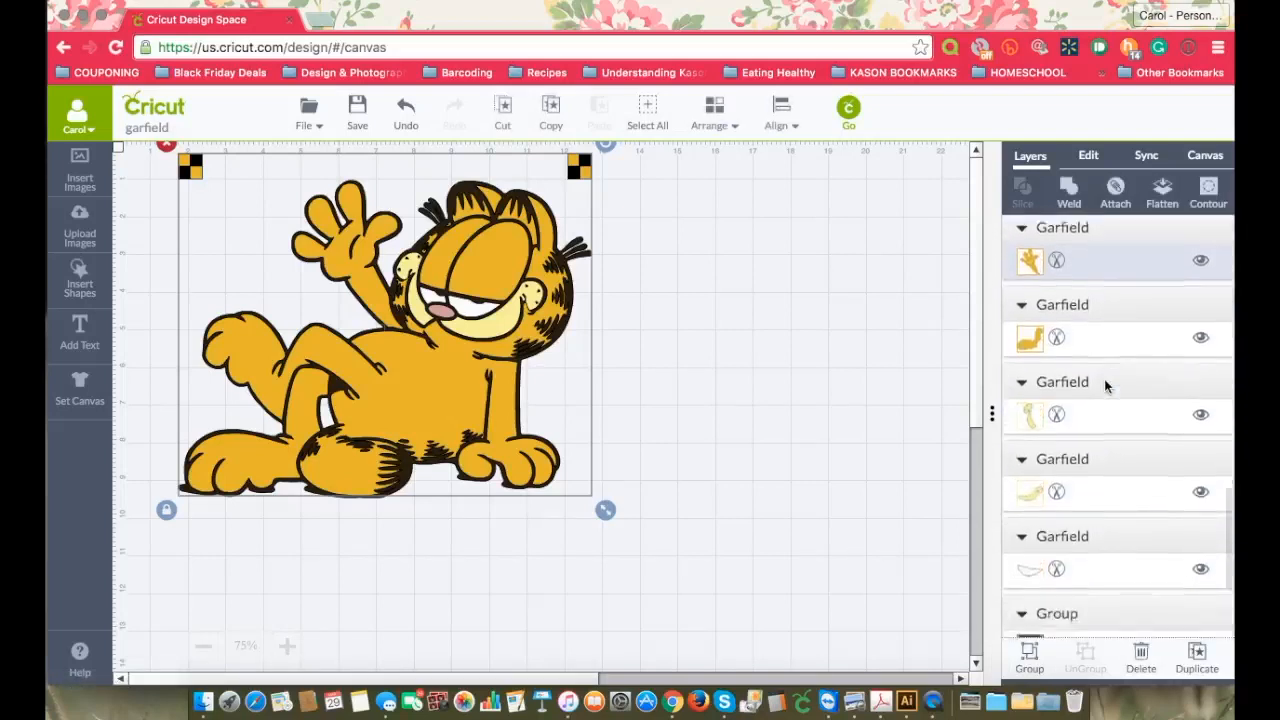
pyautogui.keyDown('shift'); pyautogui.click(1118, 318); pyautogui.keyUp('shift')
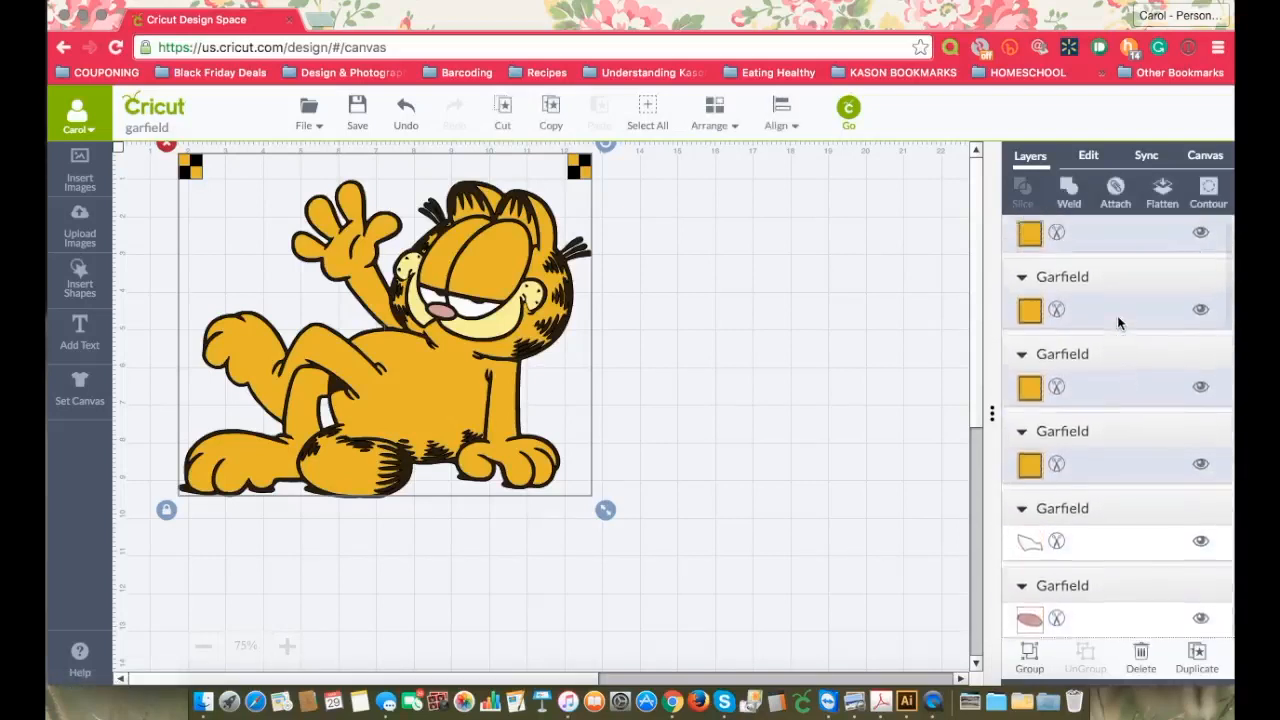
pyautogui.scroll(-5, 1116, 323)
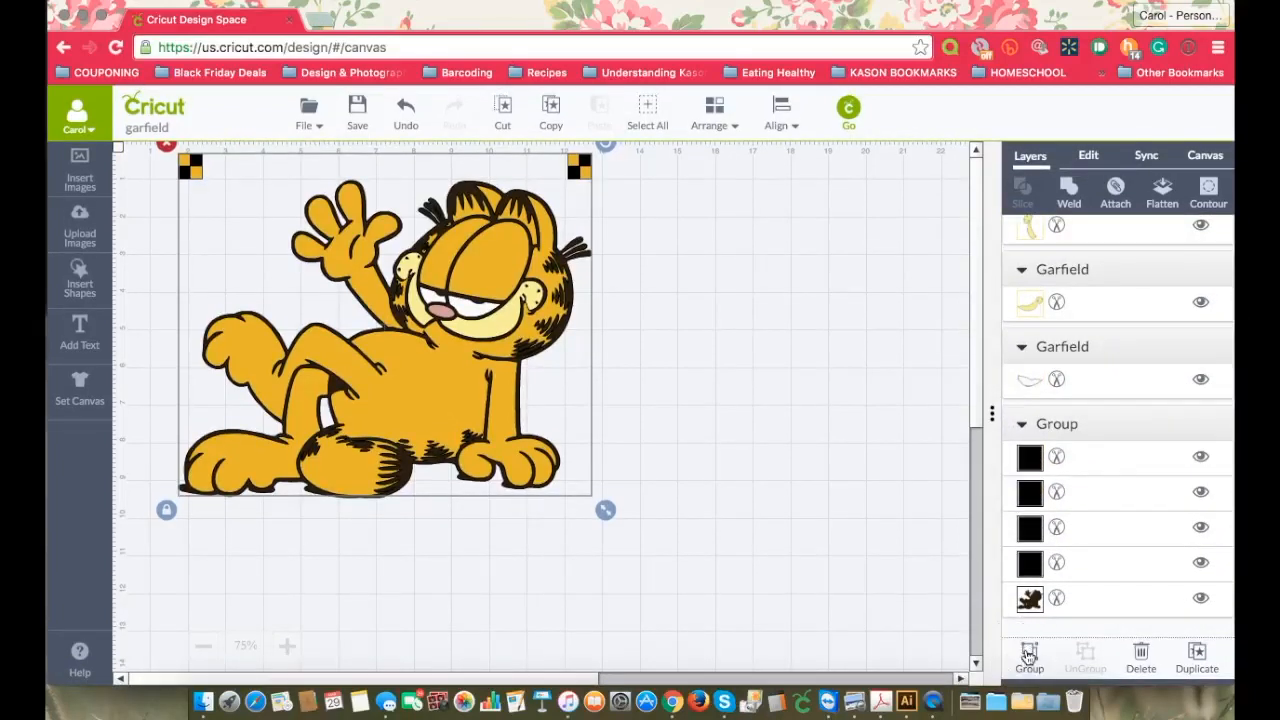
pyautogui.click(1028, 655)
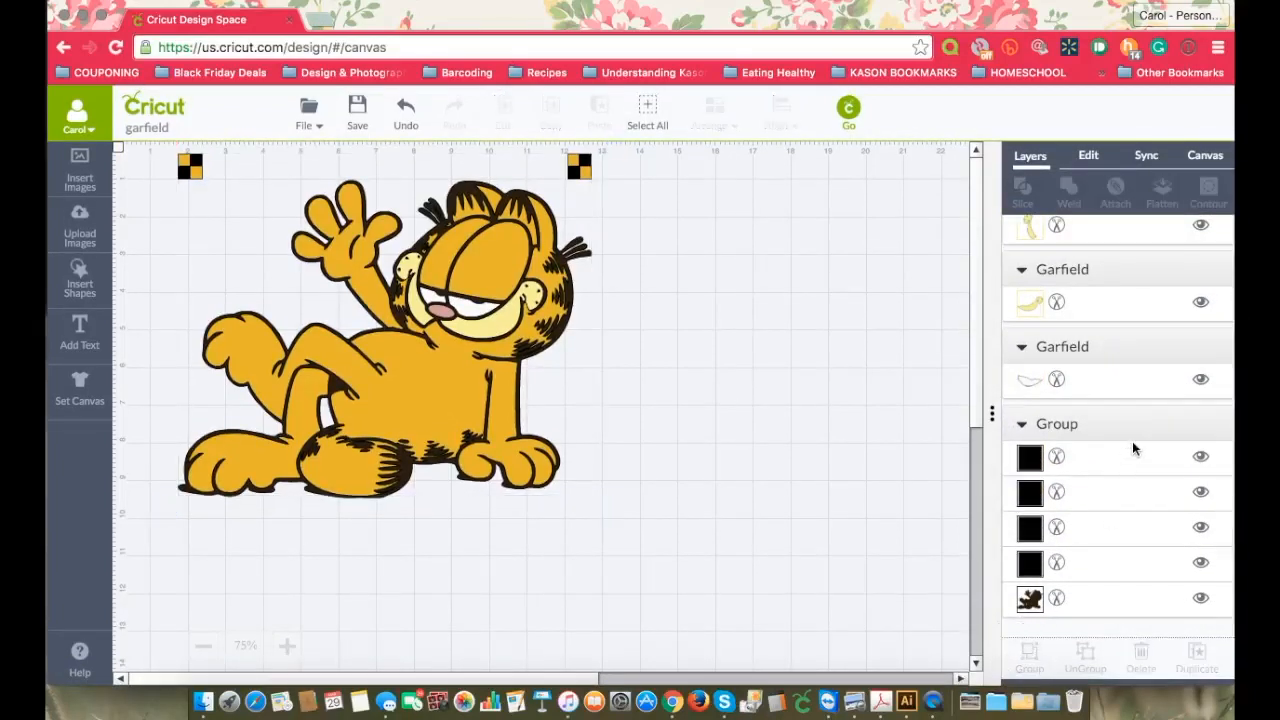
# Step: Group the two pale yellow face layers together
pyautogui.scroll(3, 1131, 306)
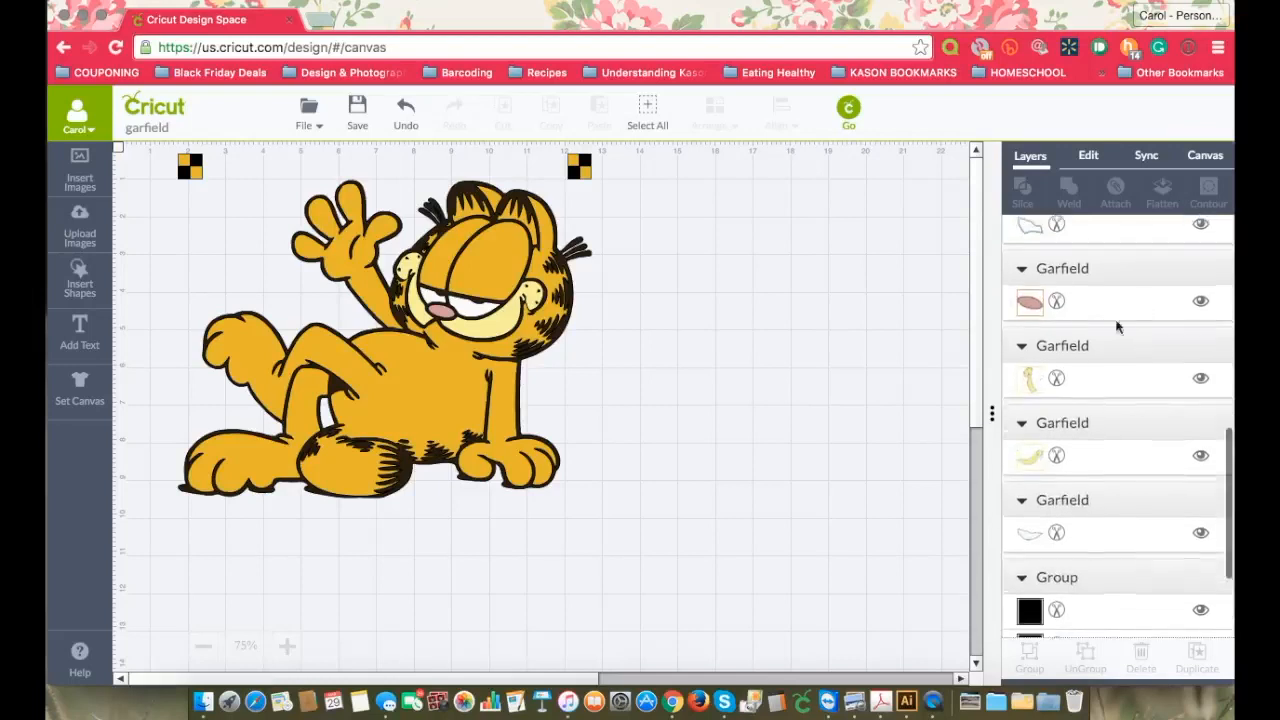
pyautogui.click(1096, 386)
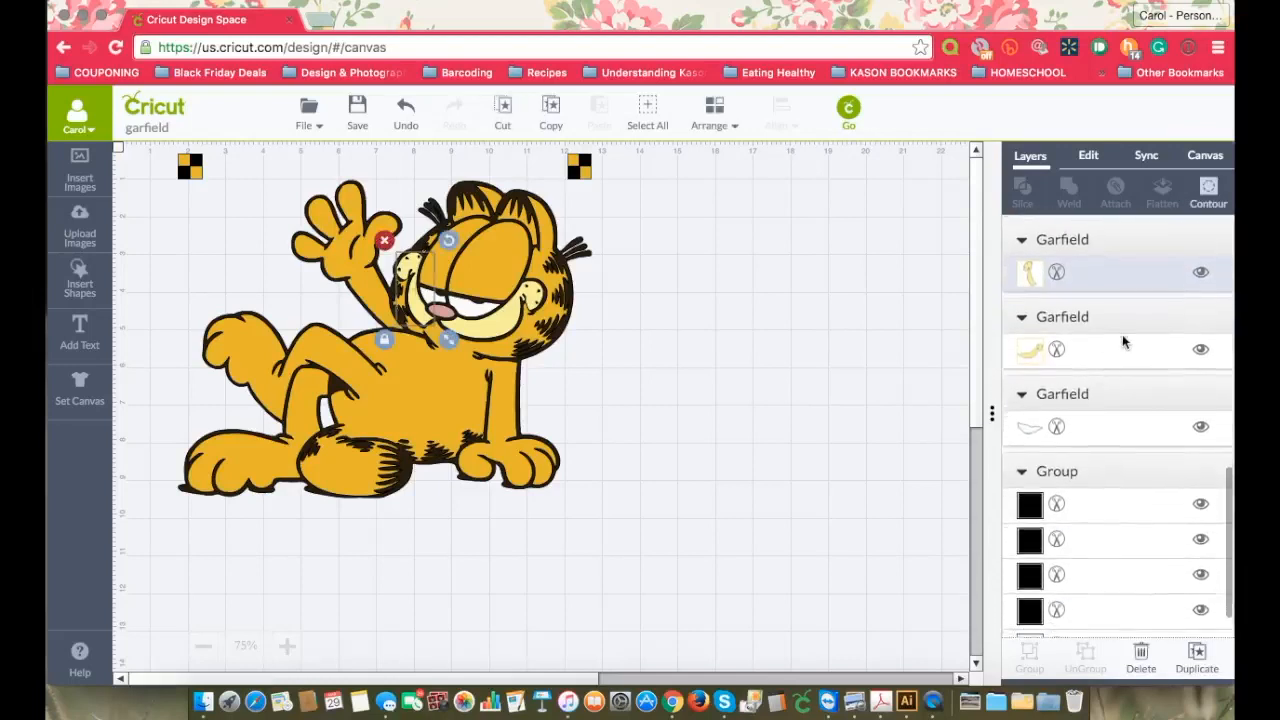
pyautogui.keyDown('shift'); pyautogui.click(1120, 345); pyautogui.keyUp('shift')
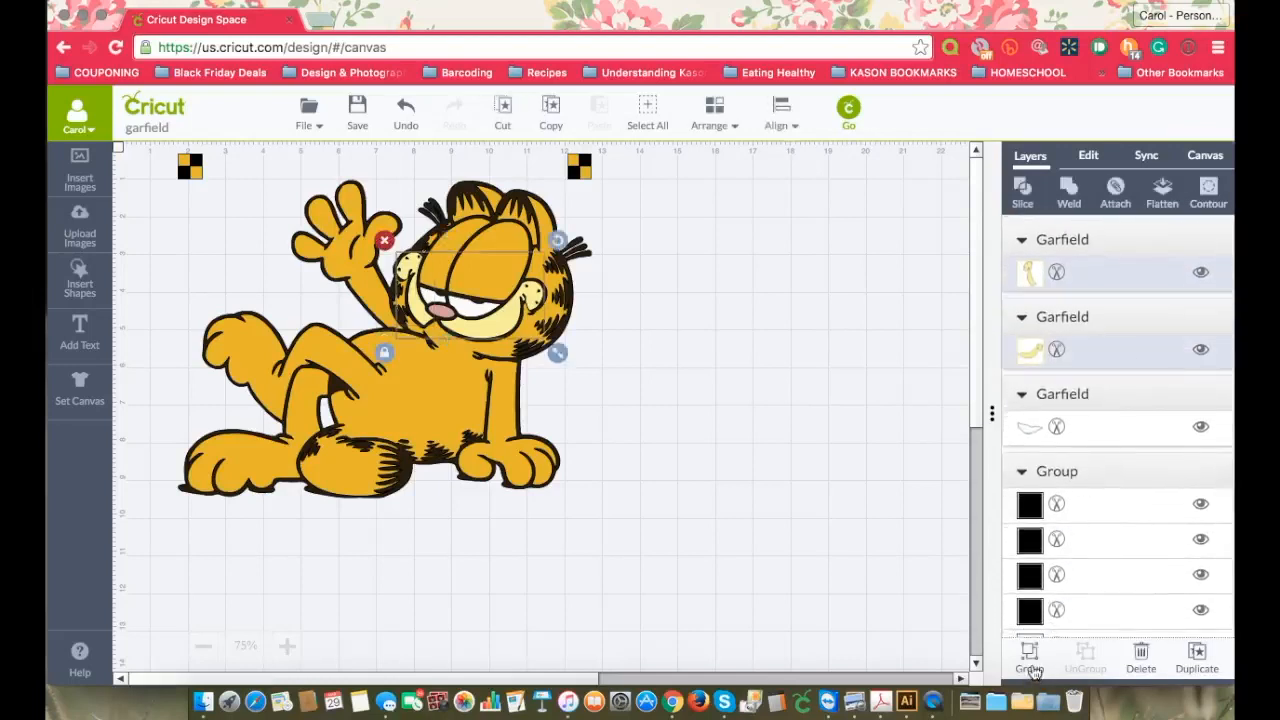
pyautogui.click(1031, 659)
# Step: Group the two white eye layers together and clear the selection
pyautogui.click(1126, 378)
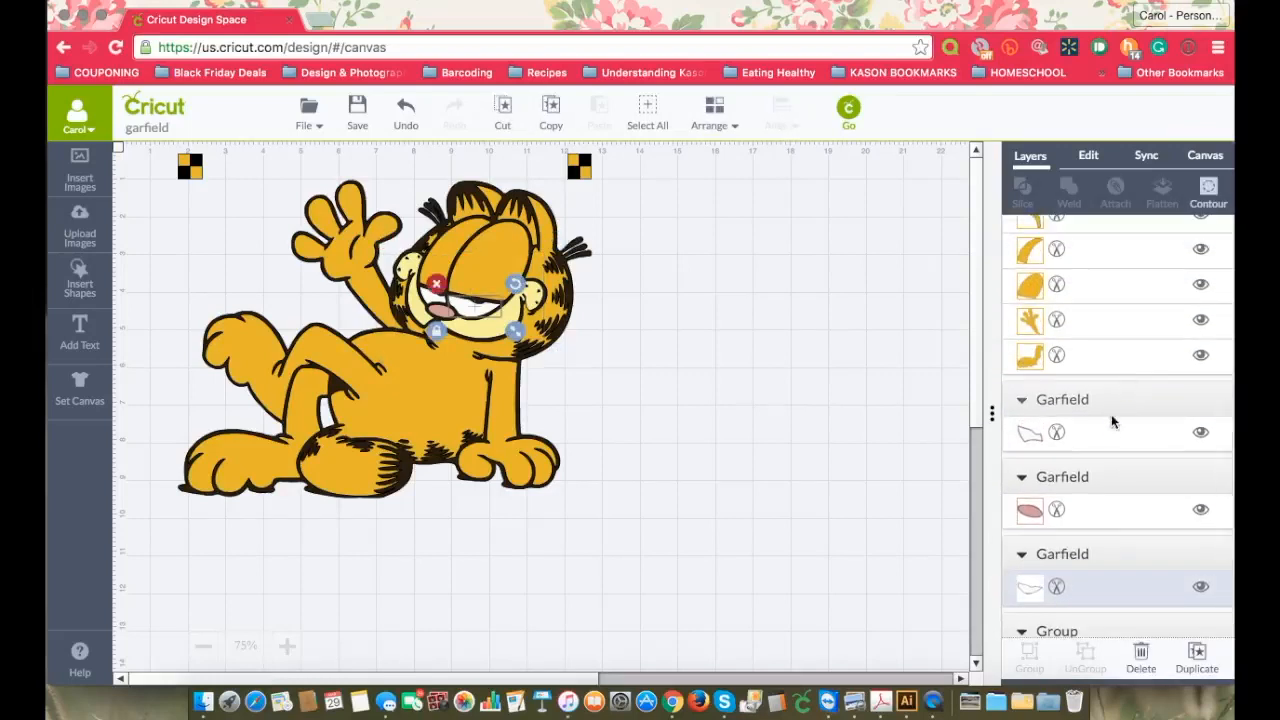
pyautogui.keyDown('shift'); pyautogui.click(1107, 445); pyautogui.keyUp('shift')
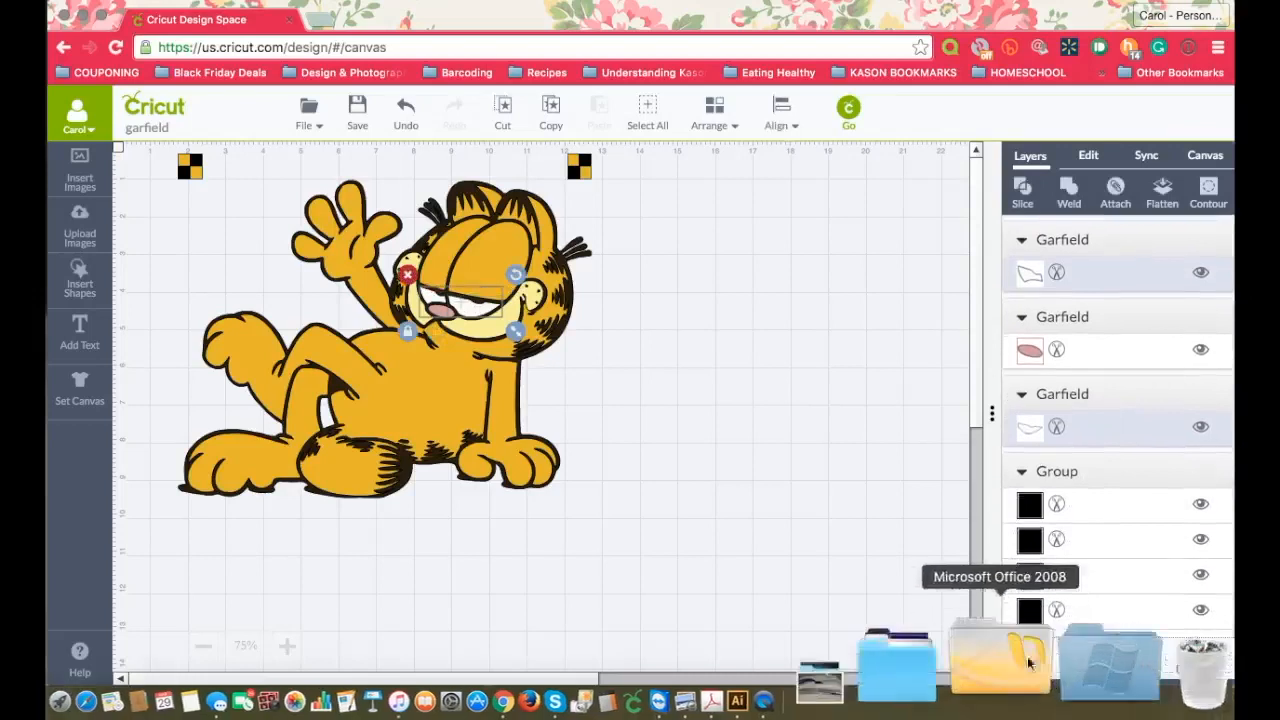
pyautogui.click(1030, 655)
pyautogui.click(684, 394)
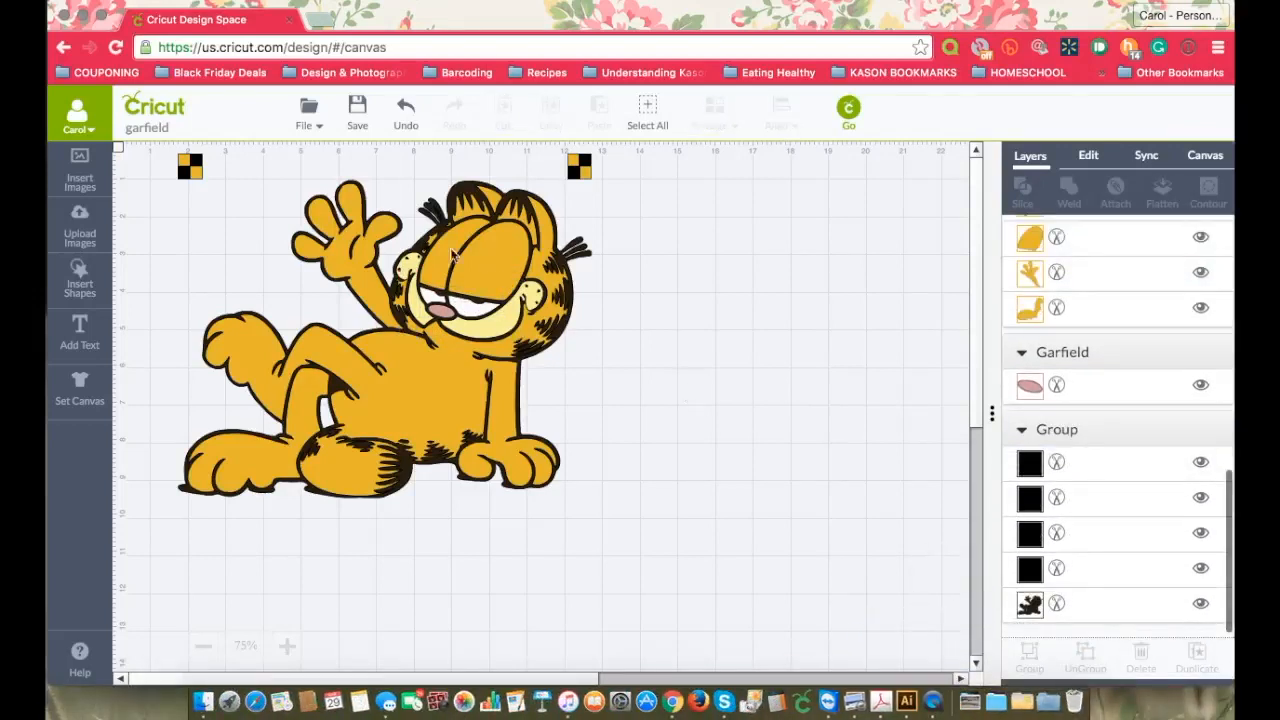
# Step: Attach the white eye group and the pale yellow face group, each as its own set
pyautogui.scroll(10, 1138, 417)
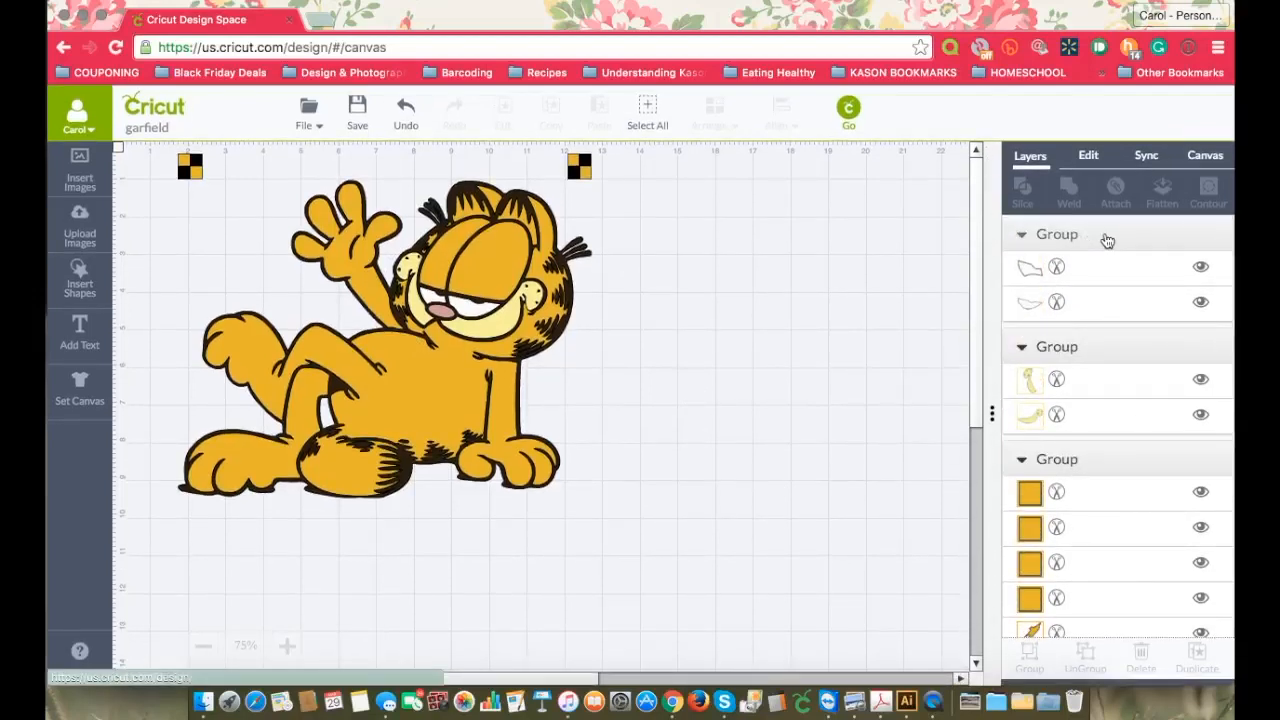
pyautogui.click(1100, 238)
pyautogui.click(1115, 190)
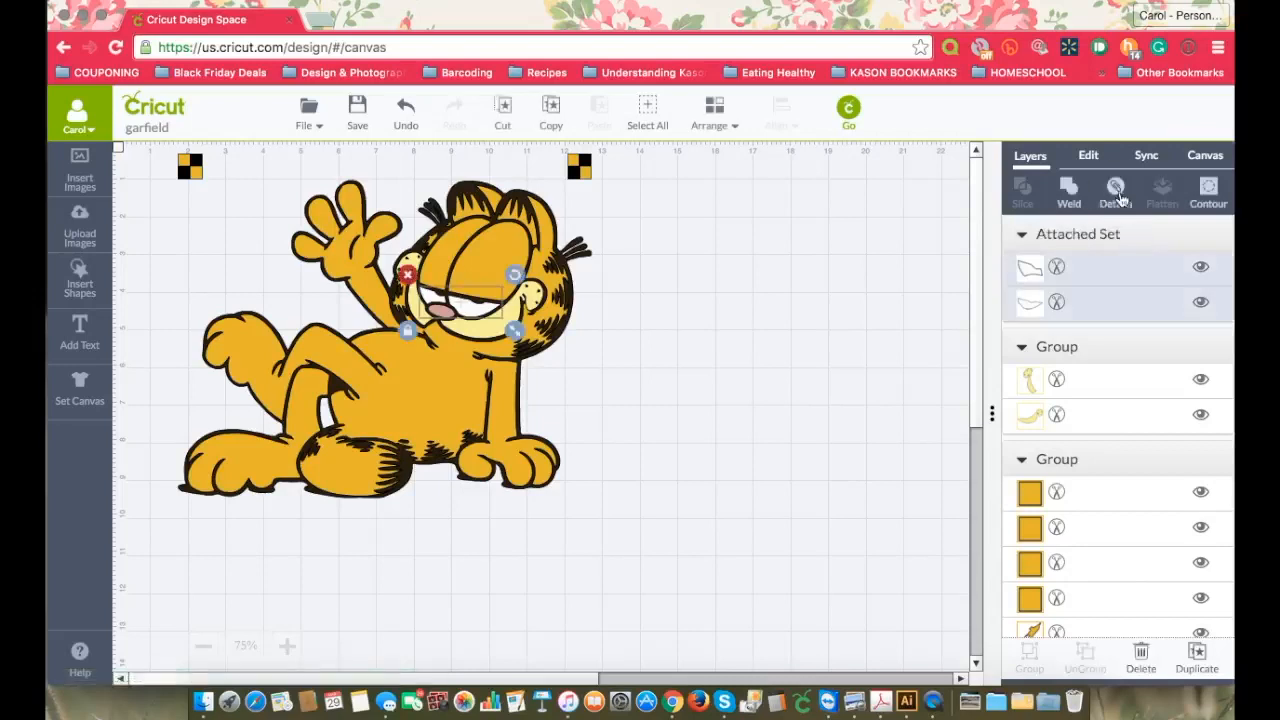
pyautogui.click(1116, 348)
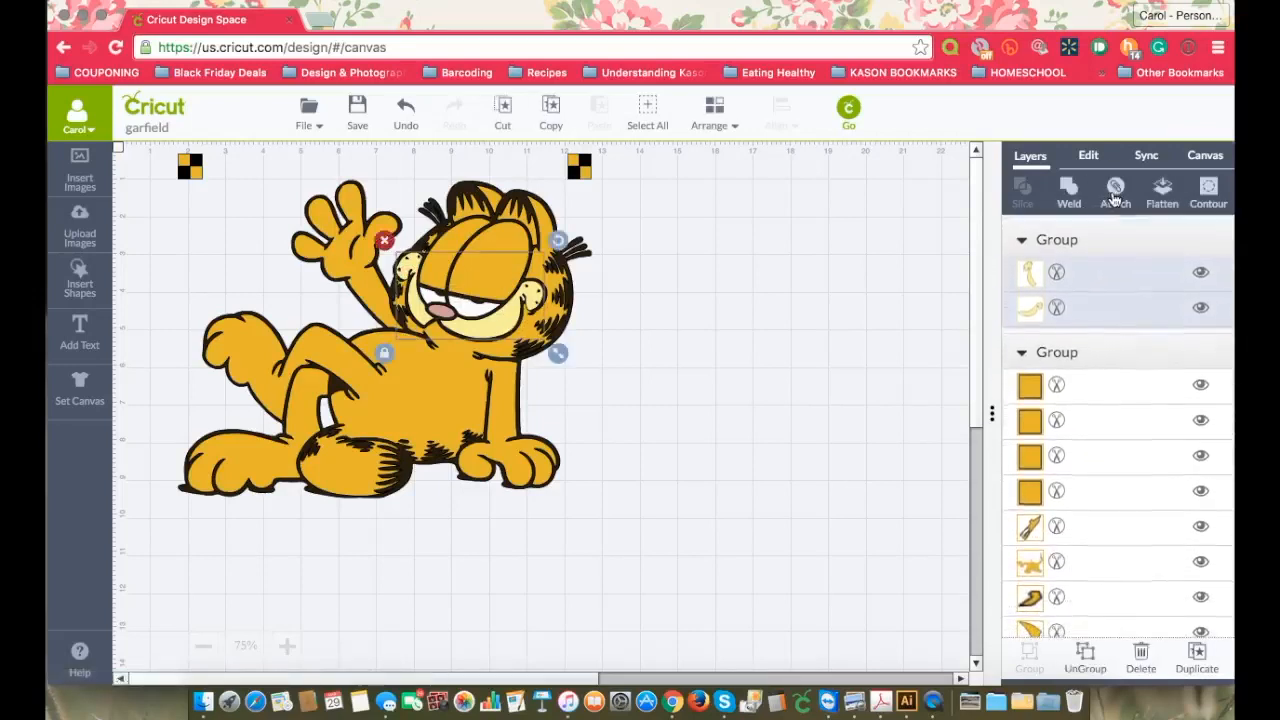
pyautogui.click(1114, 190)
# Step: Attach the orange body-and-marker group and the black silhouette-and-marker group, each as its own set
pyautogui.click(1117, 352)
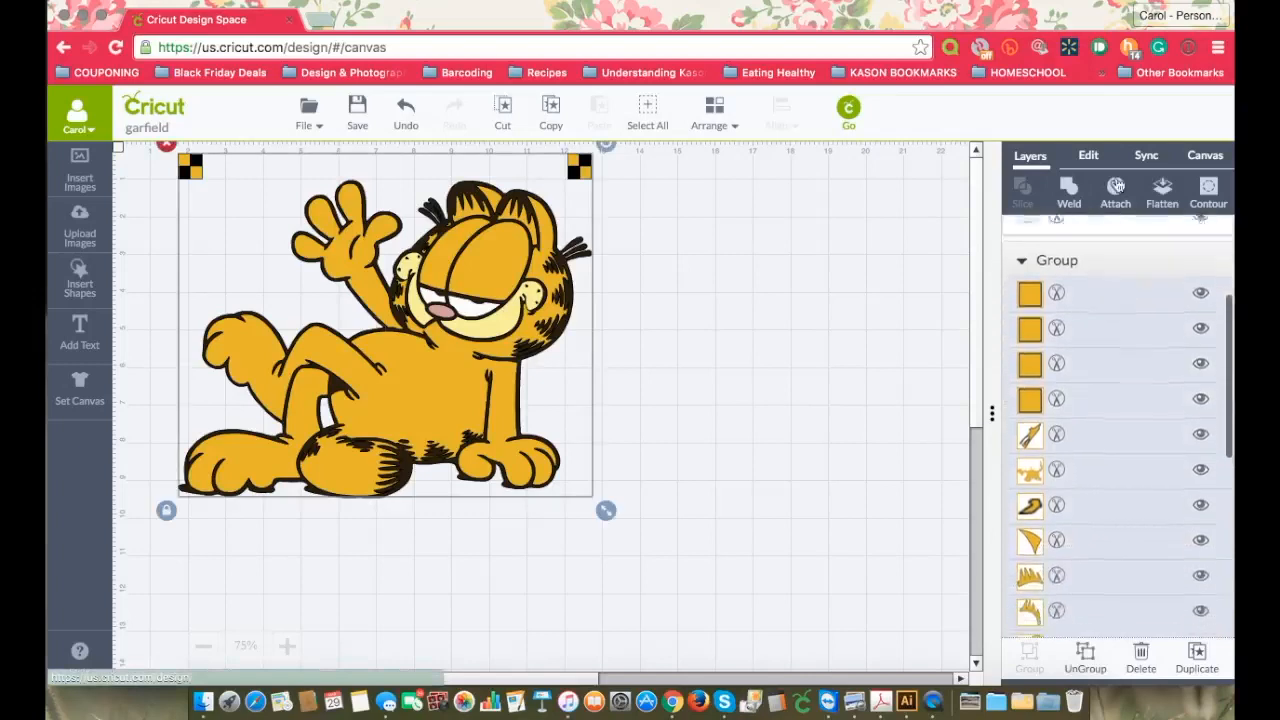
pyautogui.click(1116, 196)
pyautogui.scroll(-3, 1120, 414)
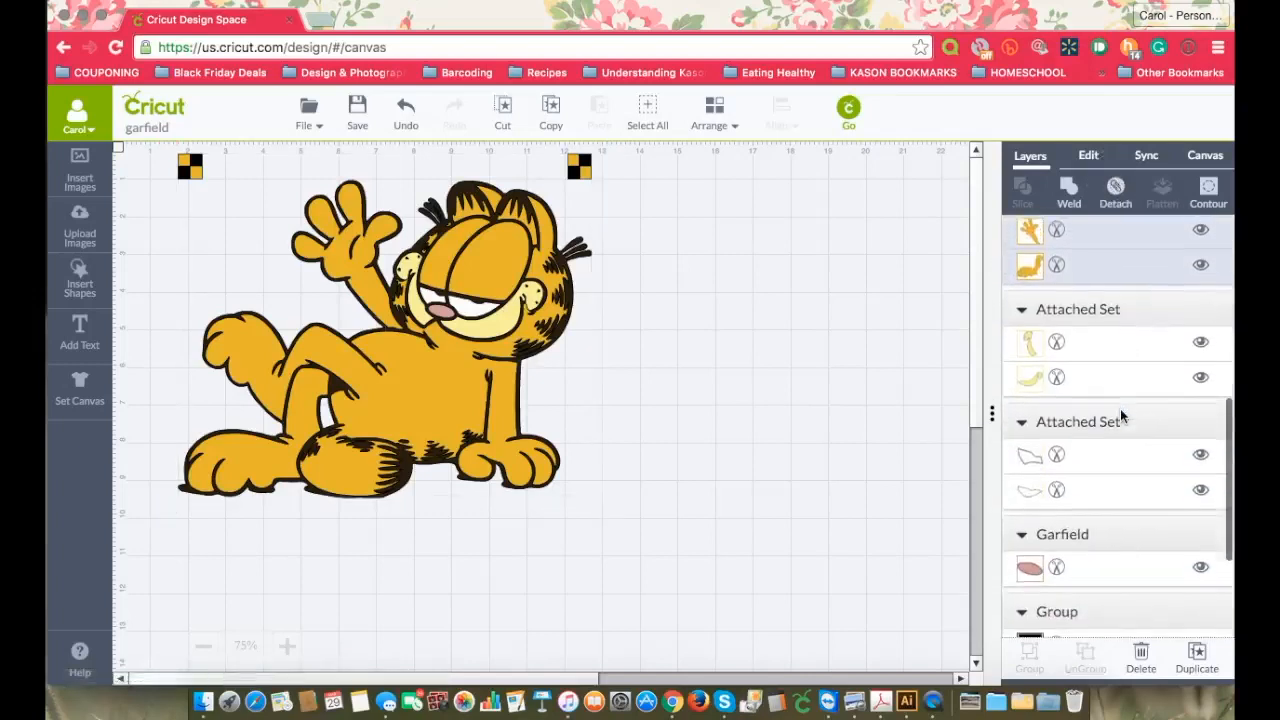
pyautogui.scroll(-3, 1118, 420)
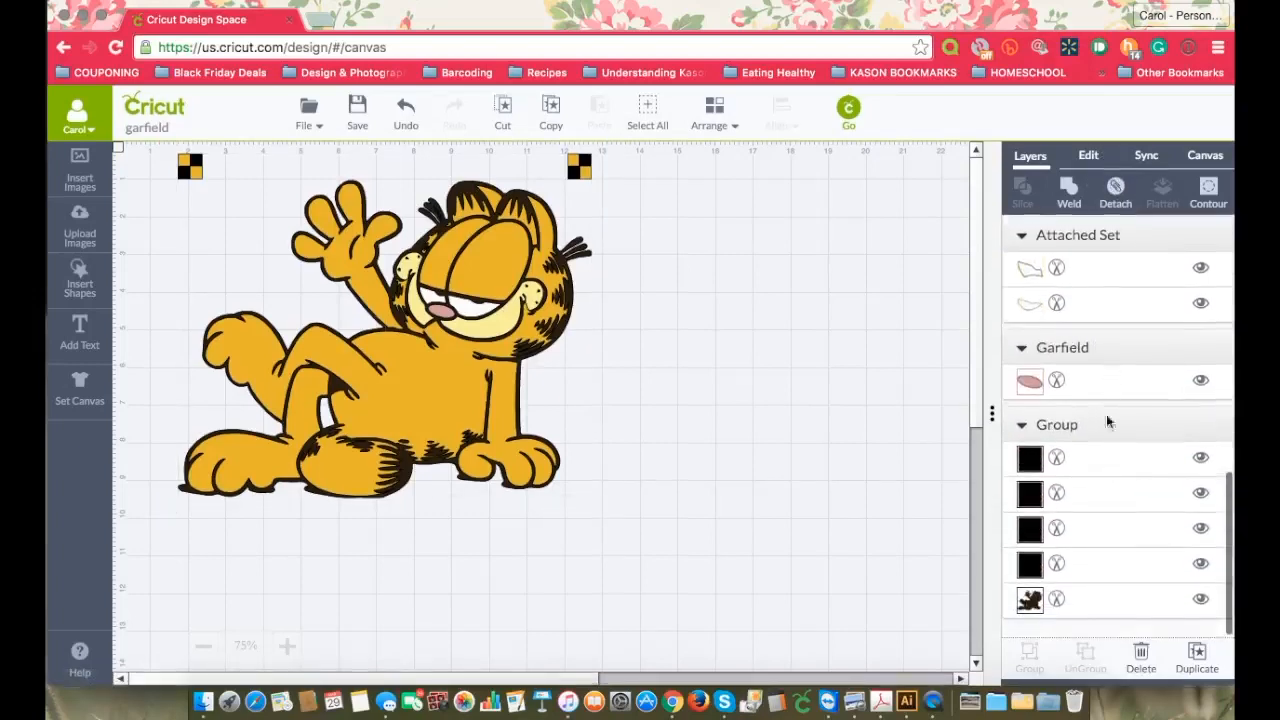
pyautogui.click(1110, 430)
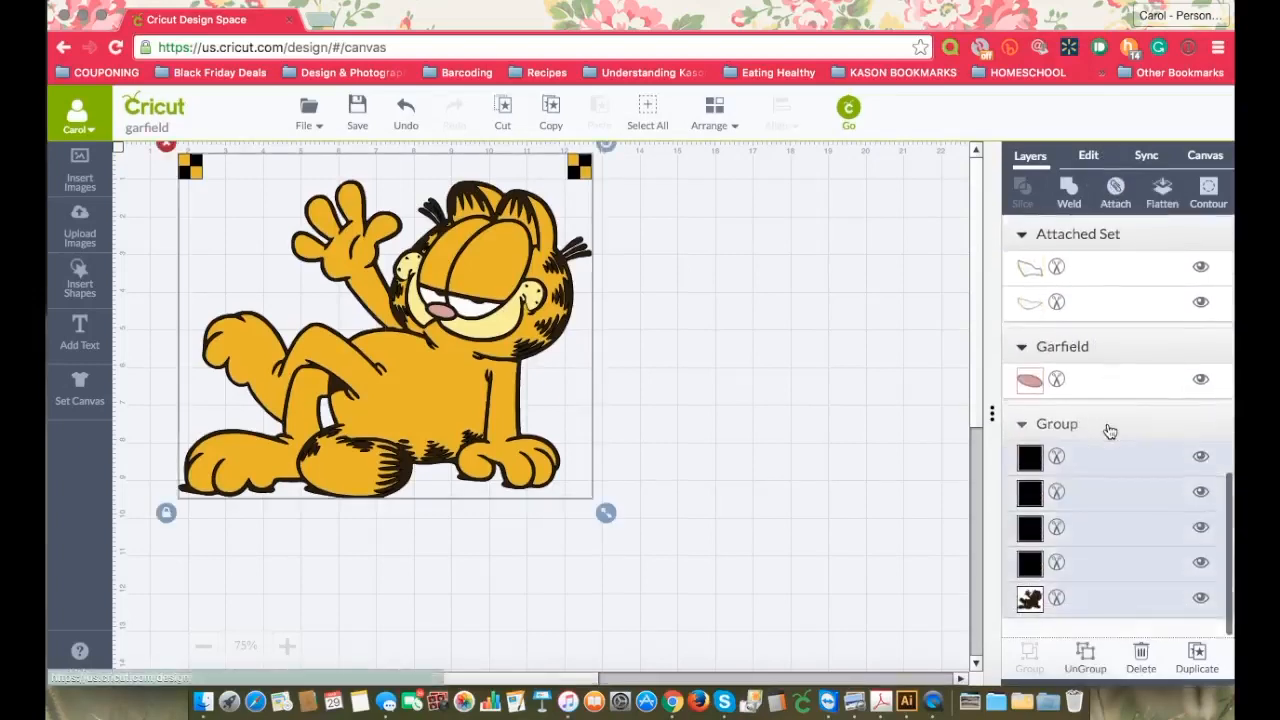
pyautogui.click(1114, 193)
# Step: Send the attached black silhouette and marker set to the back of the design
pyautogui.scroll(5, 1145, 364)
pyautogui.click(1135, 242)
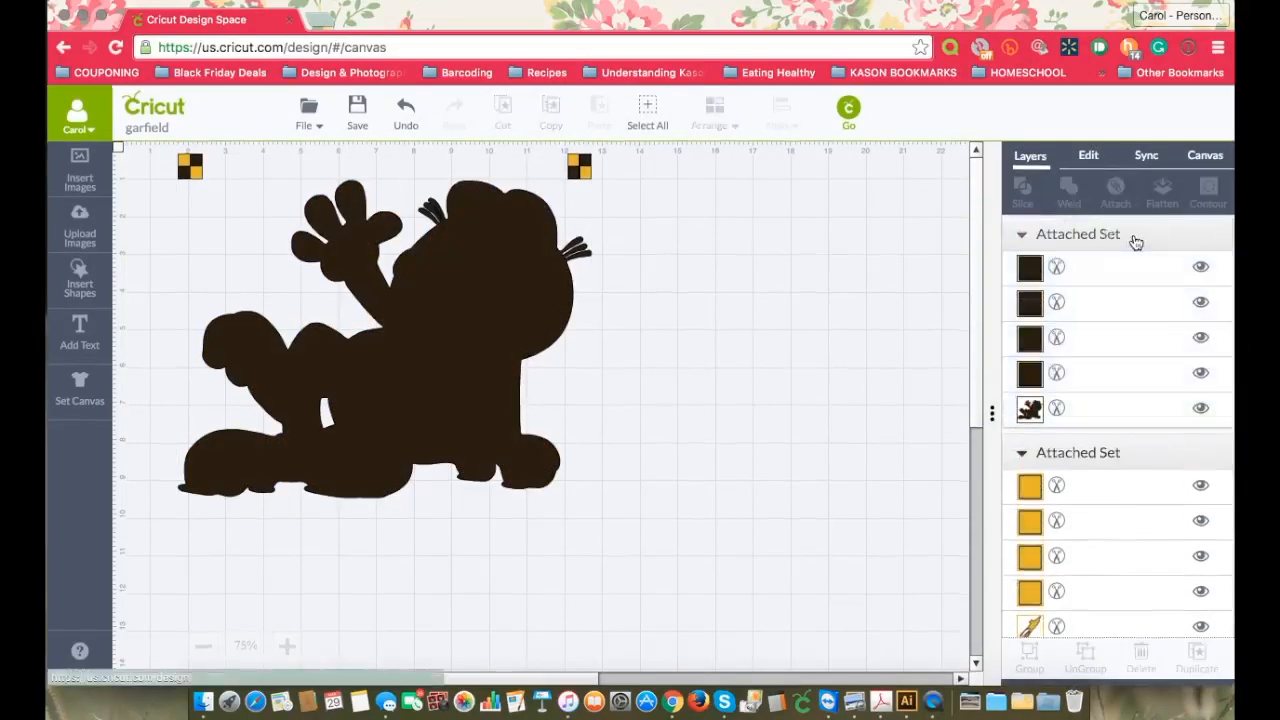
pyautogui.click(1088, 237)
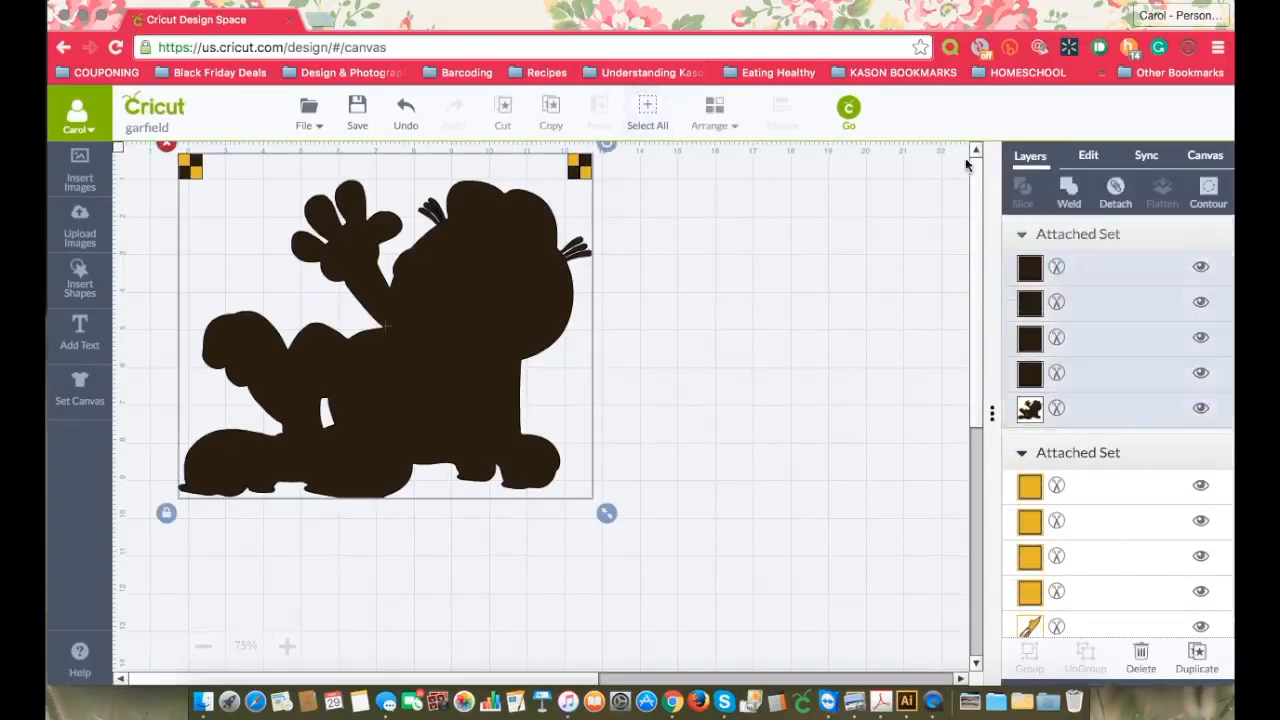
pyautogui.click(716, 119)
pyautogui.click(707, 178)
pyautogui.click(699, 222)
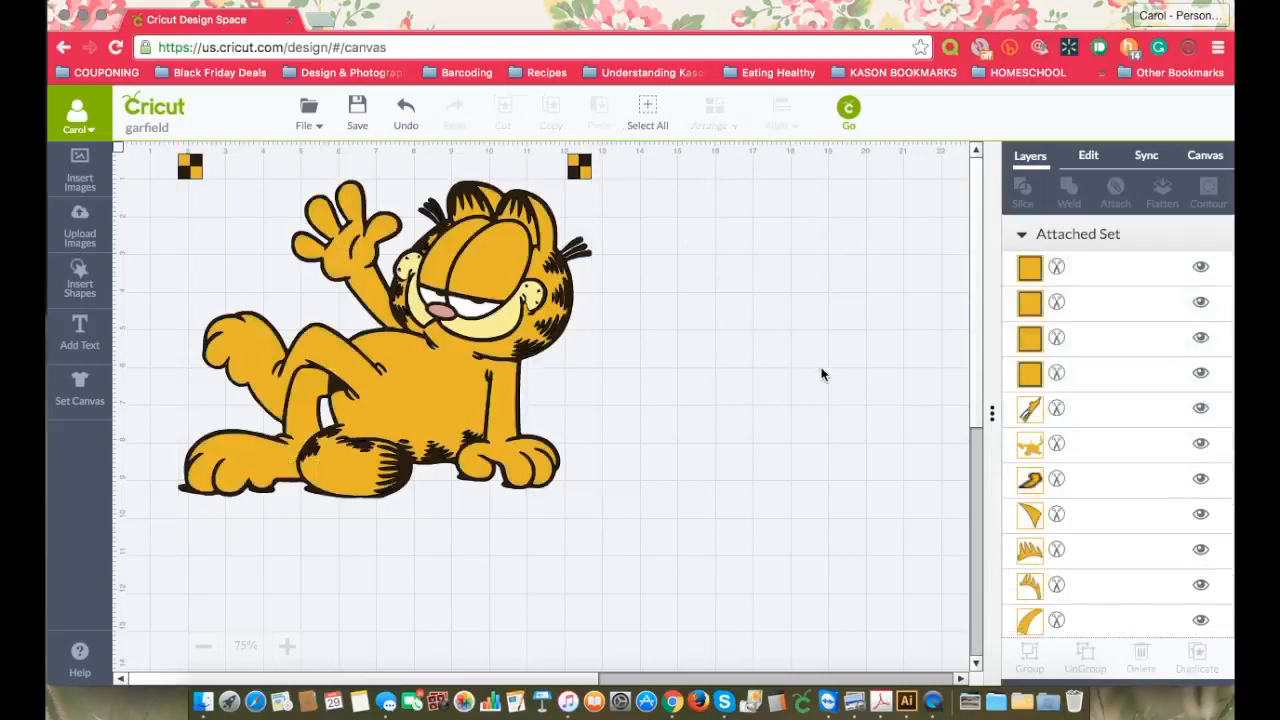
# Step: Open the cutting mat preview and examine the layout of the pink, orange, yellow and white mats
pyautogui.click(848, 112)
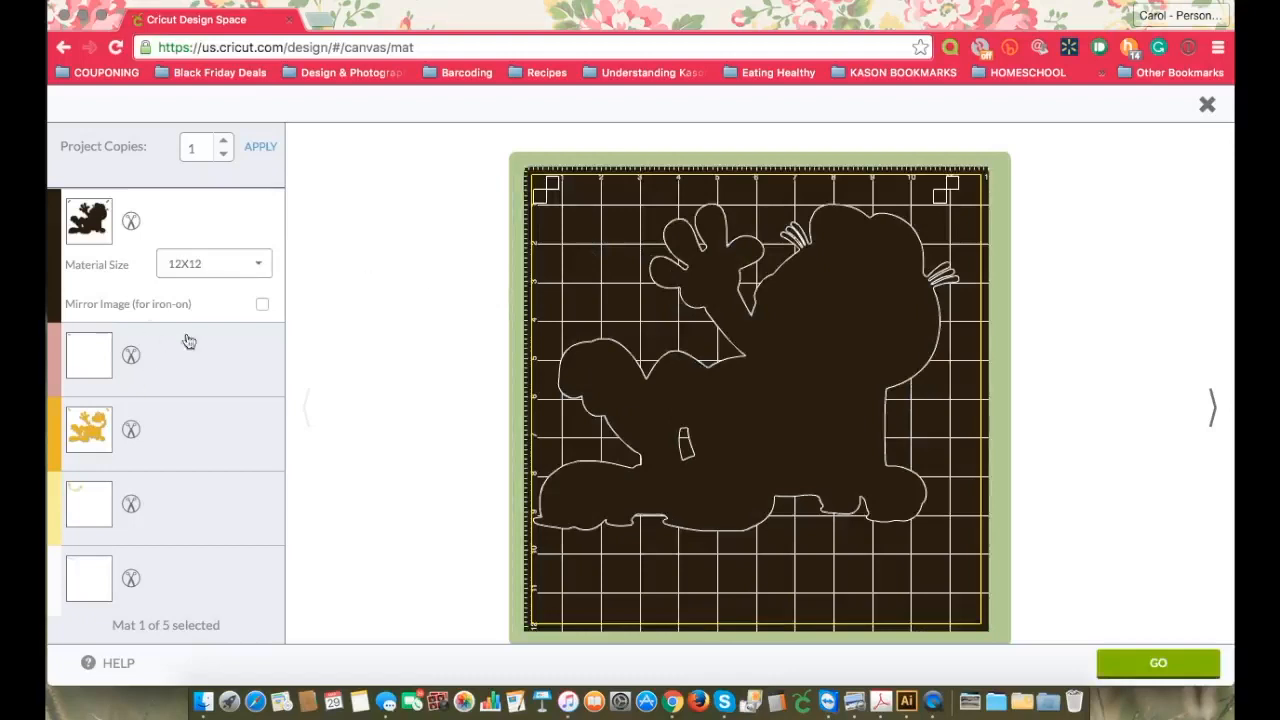
pyautogui.click(166, 357)
pyautogui.click(160, 432)
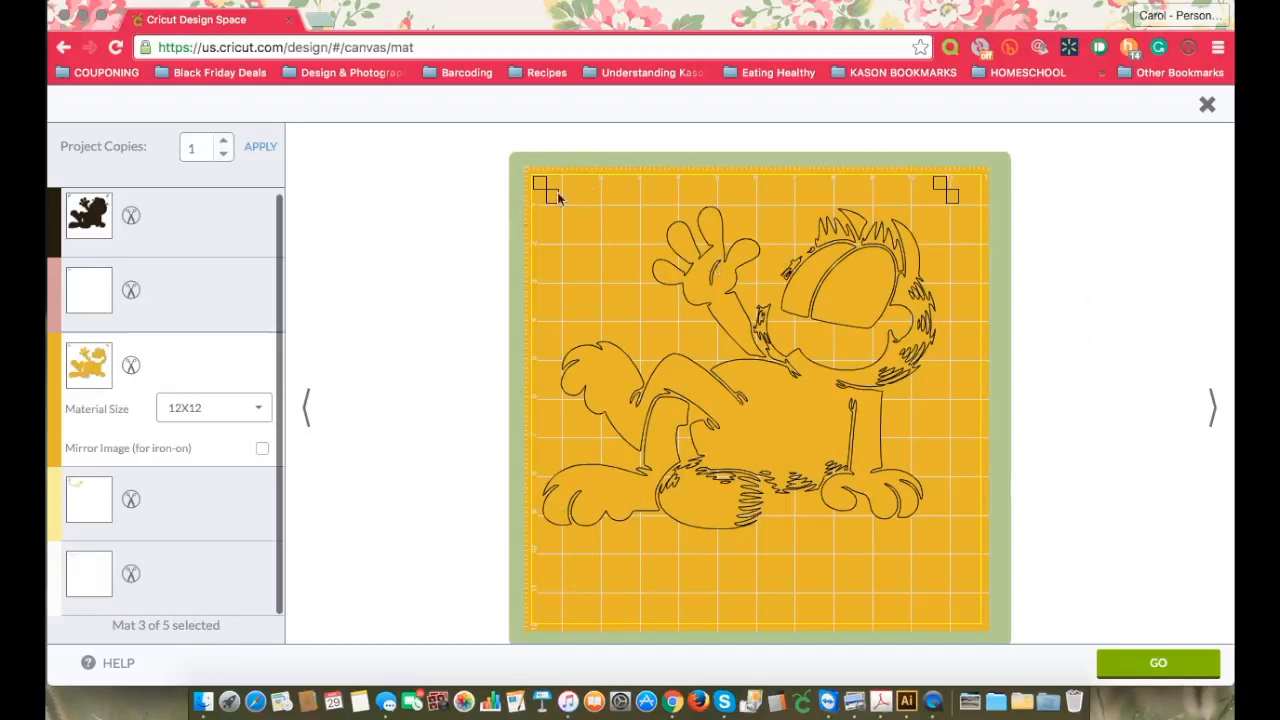
pyautogui.click(178, 520)
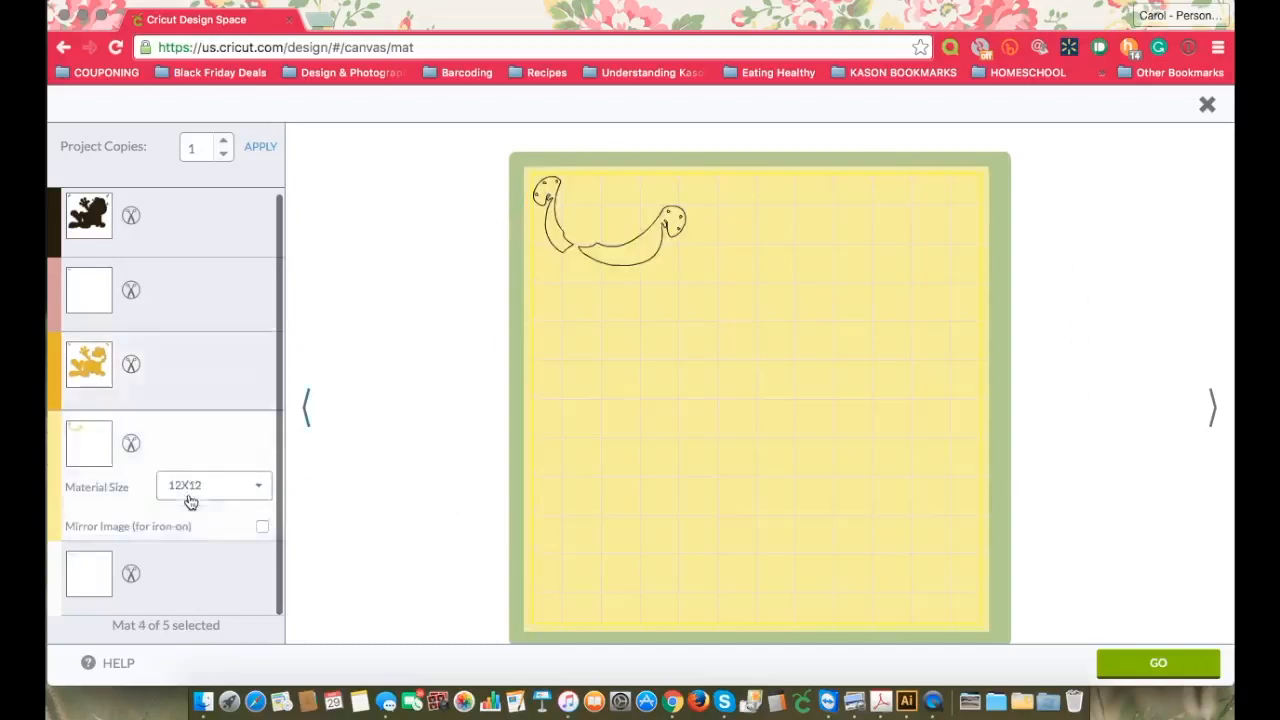
pyautogui.click(205, 575)
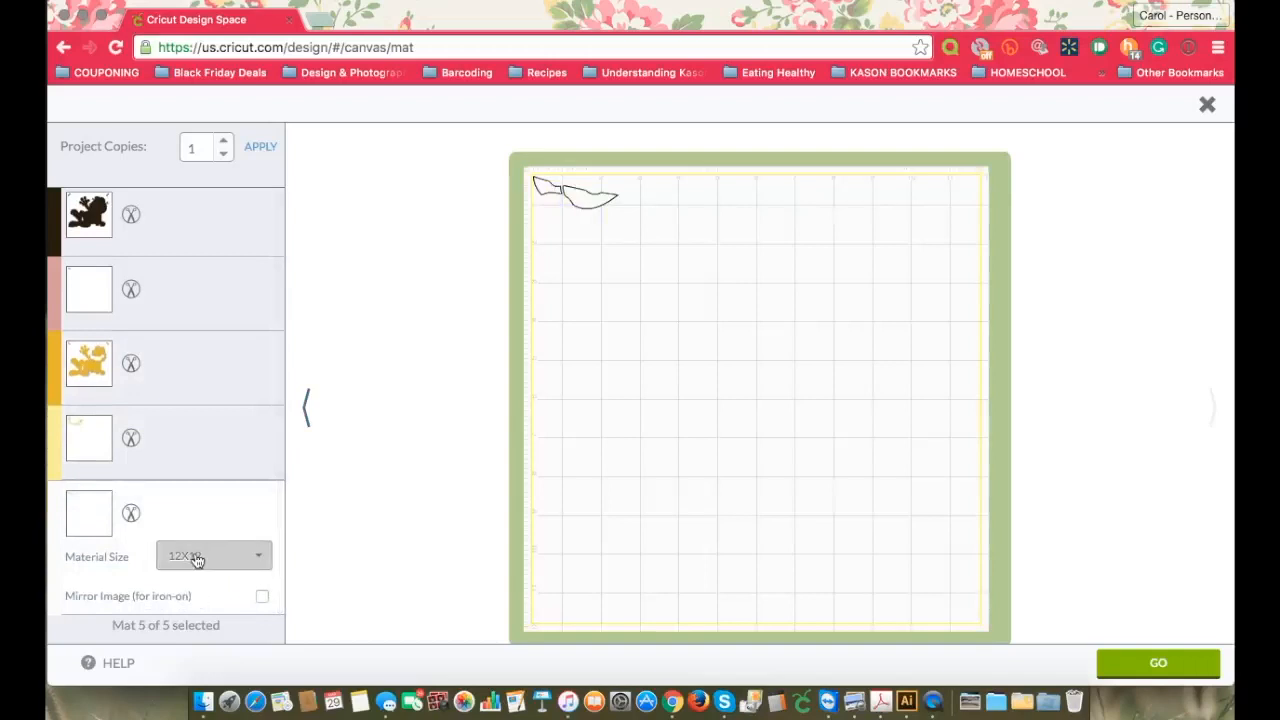